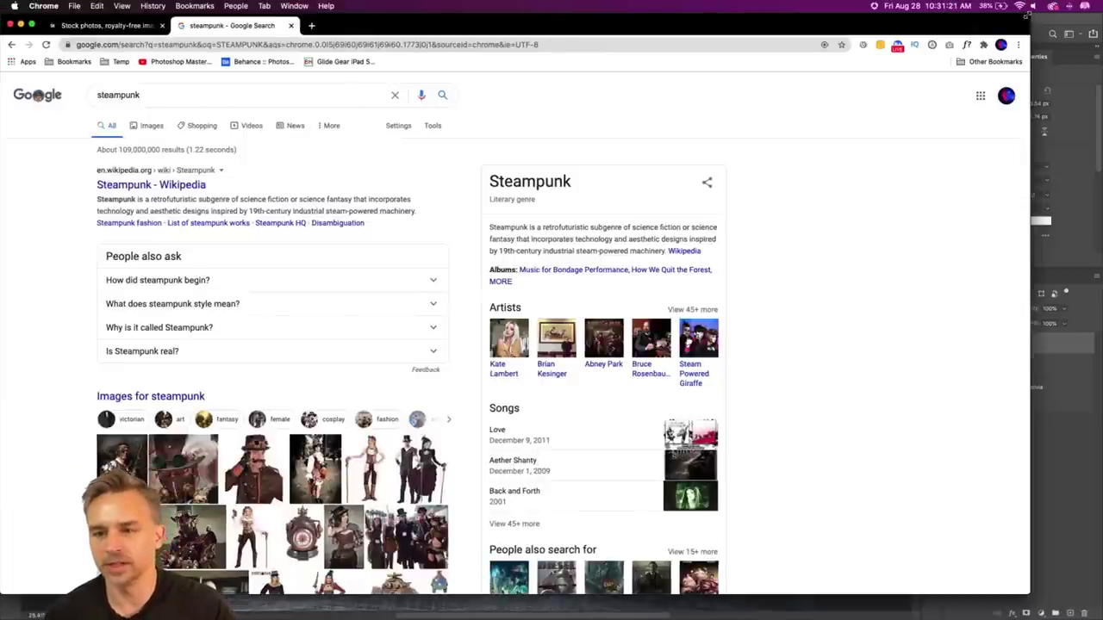
Step: Browse Google's image results for "steampunk" to gather visual references
{"action": "left_click_drag", "start_coordinate": [1029, 14], "coordinate": [1102, 15]}
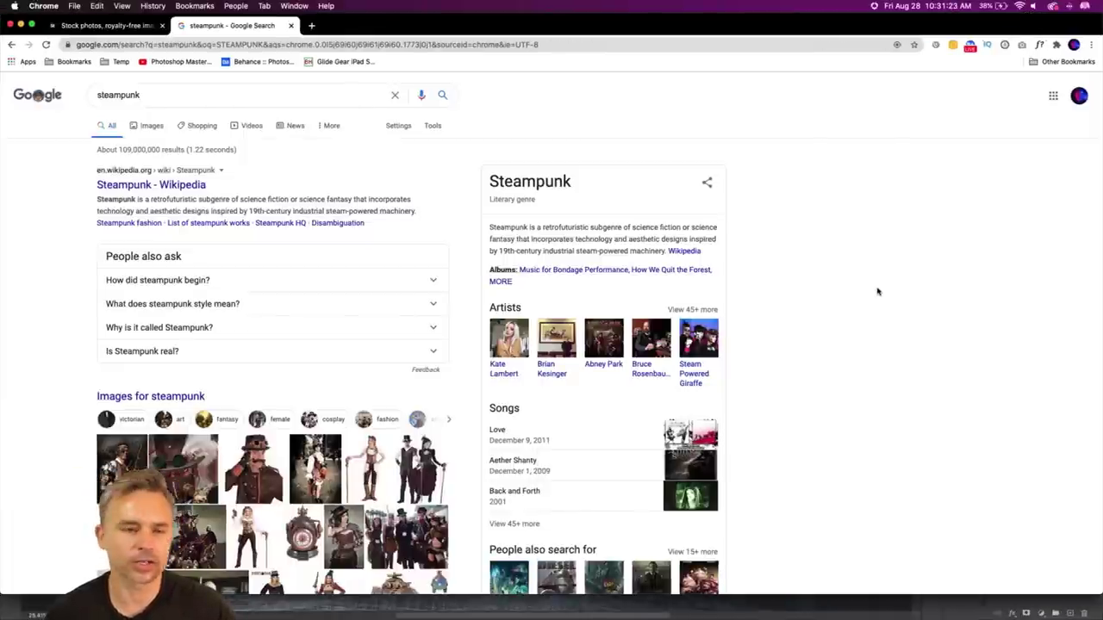
{"action": "left_click", "coordinate": [146, 127]}
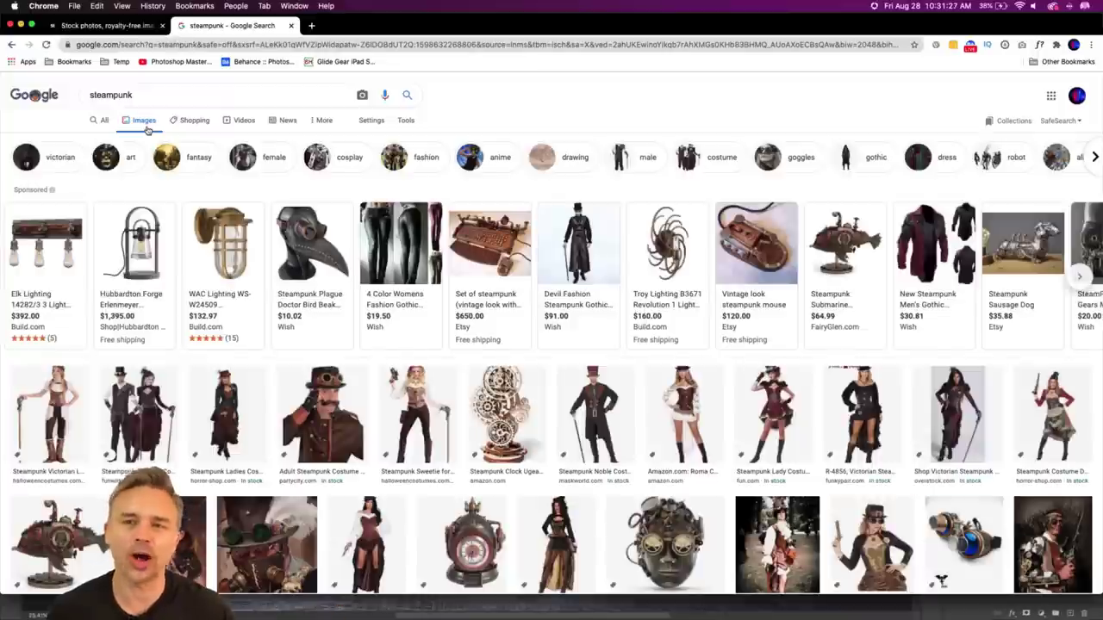
{"action": "scroll", "coordinate": [394, 405], "scroll_direction": "down", "scroll_amount": 3}
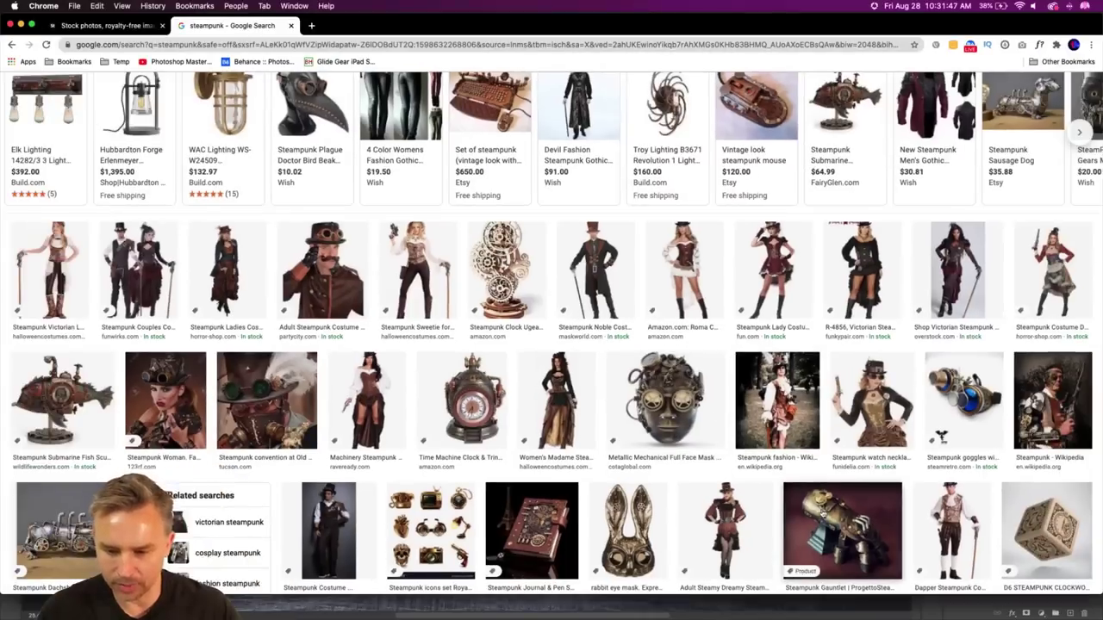
{"action": "scroll", "coordinate": [775, 431], "scroll_direction": "down", "scroll_amount": 5}
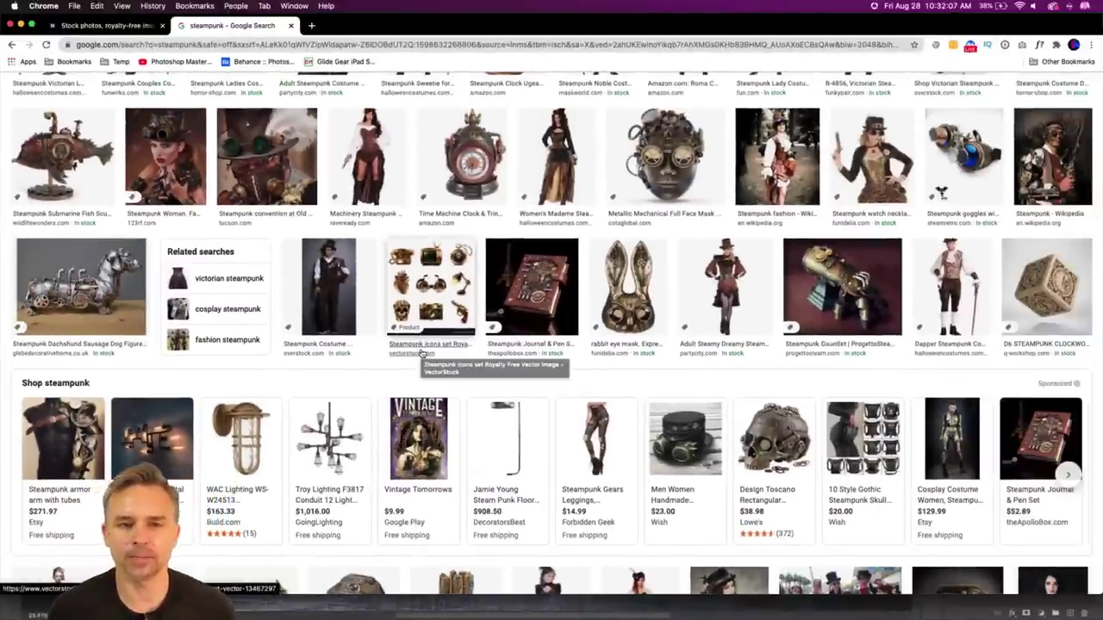
Step: Switch to Photoshop and scale the STEAMPUNK text up proportionally to about 4836 px wide across the canvas
{"action": "left_click", "coordinate": [21, 25]}
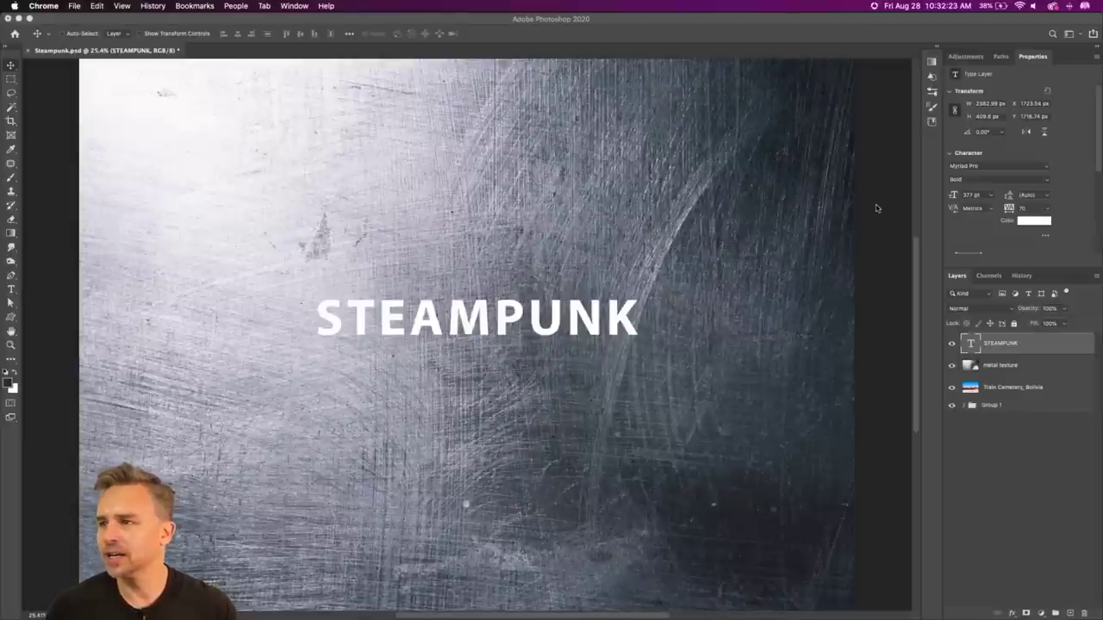
{"action": "left_click", "coordinate": [1062, 379]}
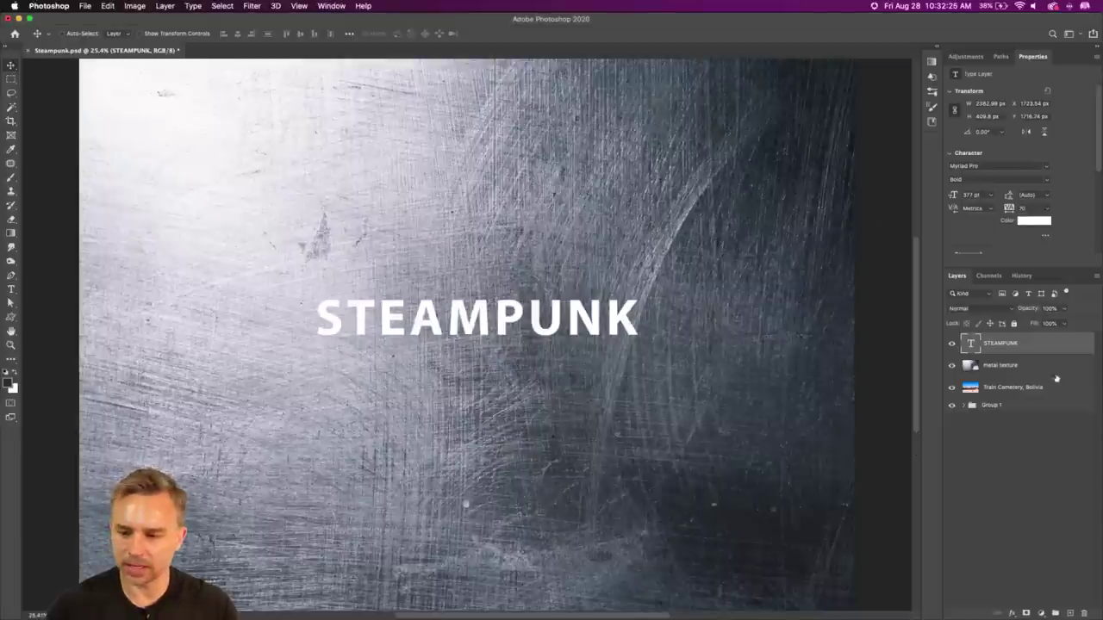
{"action": "key", "text": "ctrl+t"}
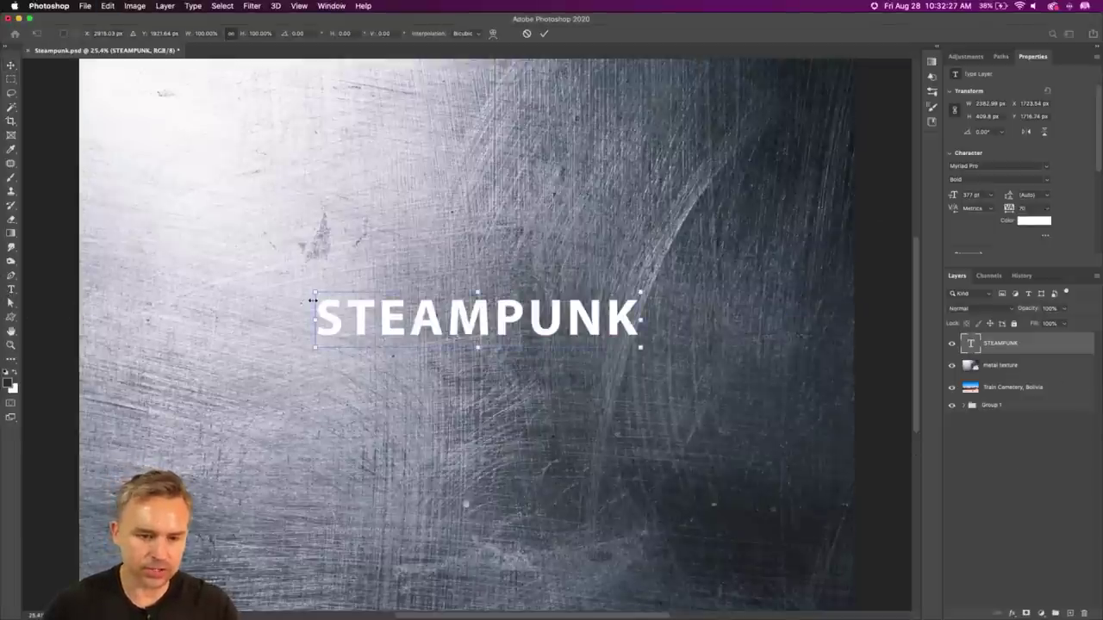
{"action": "left_click_drag", "start_coordinate": [313, 293], "coordinate": [152, 257]}
{"action": "key", "text": "Return"}
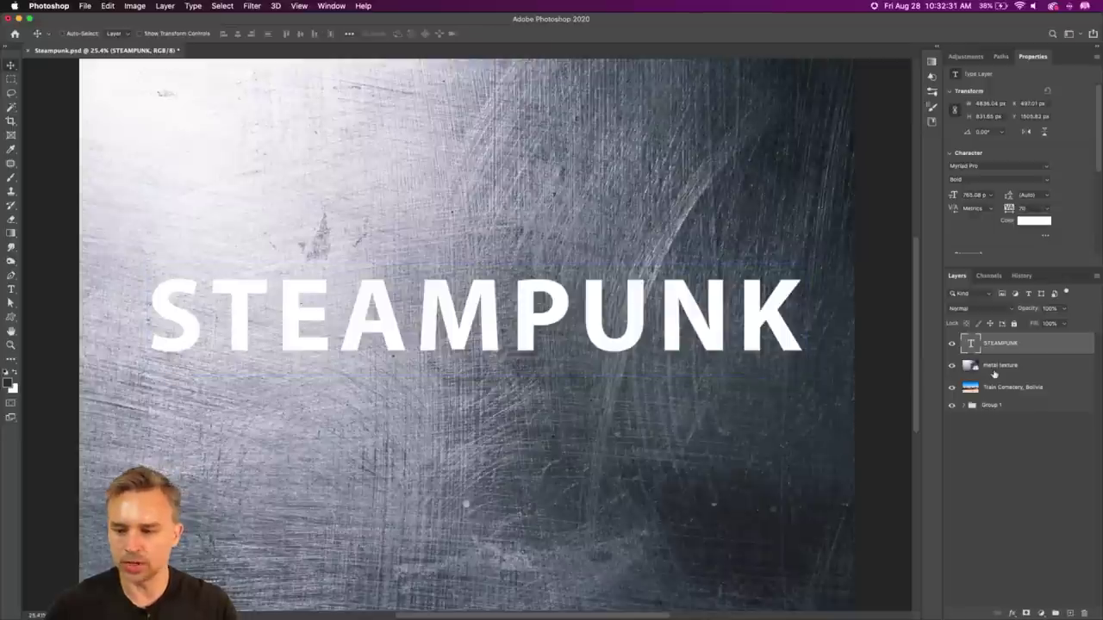
Step: Add a Brightness/Contrast adjustment above the metal texture layer and lower its brightness to about -105
{"action": "left_click", "coordinate": [986, 369]}
{"action": "left_click", "coordinate": [1039, 613]}
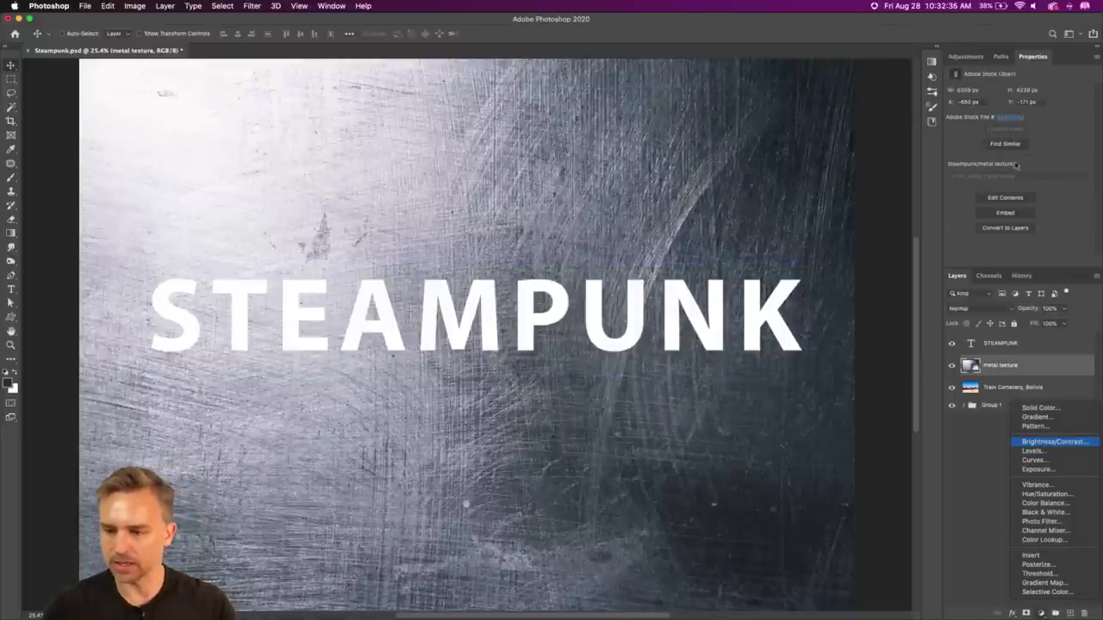
{"action": "left_click", "coordinate": [1053, 442]}
{"action": "left_click_drag", "start_coordinate": [991, 123], "coordinate": [971, 123]}
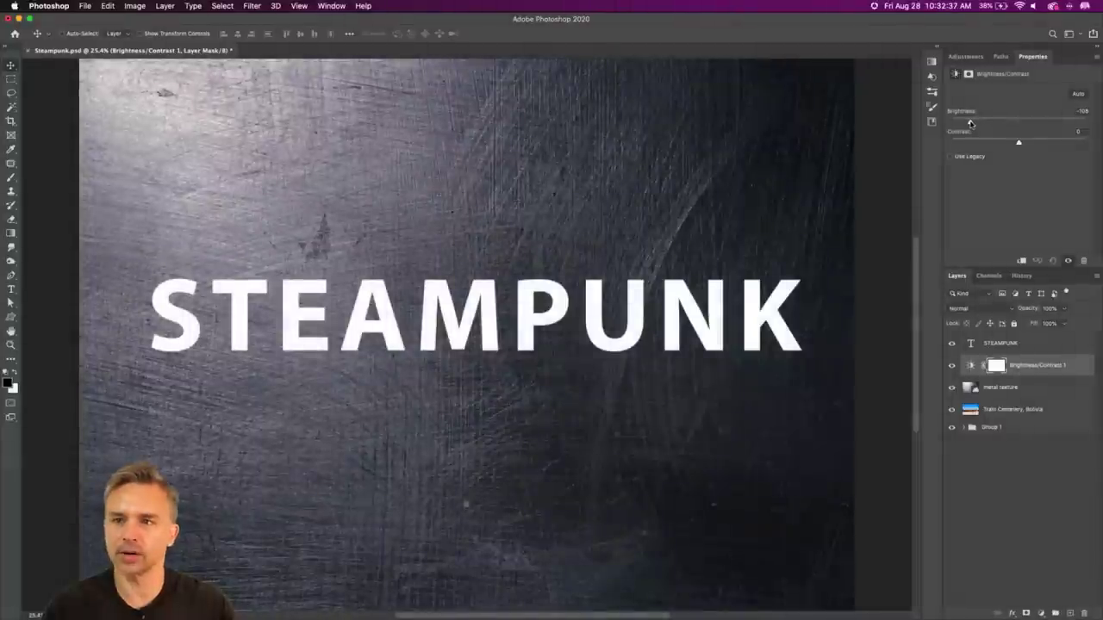
Step: Set the tracking of the STEAMPUNK text layer to 0
{"action": "left_click", "coordinate": [1021, 345]}
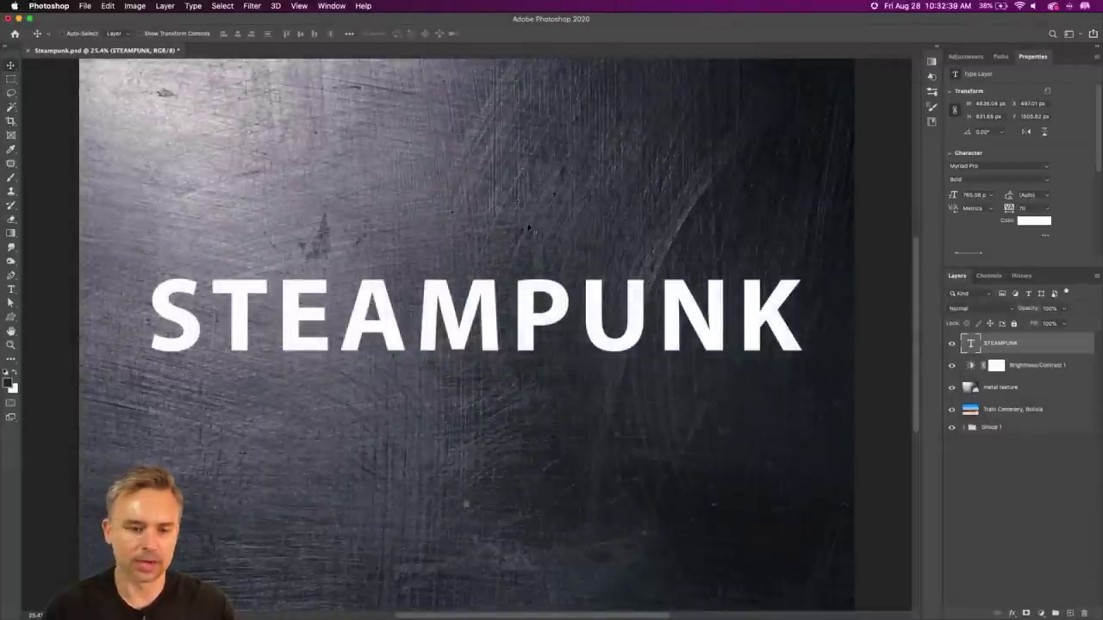
{"action": "left_click", "coordinate": [11, 290]}
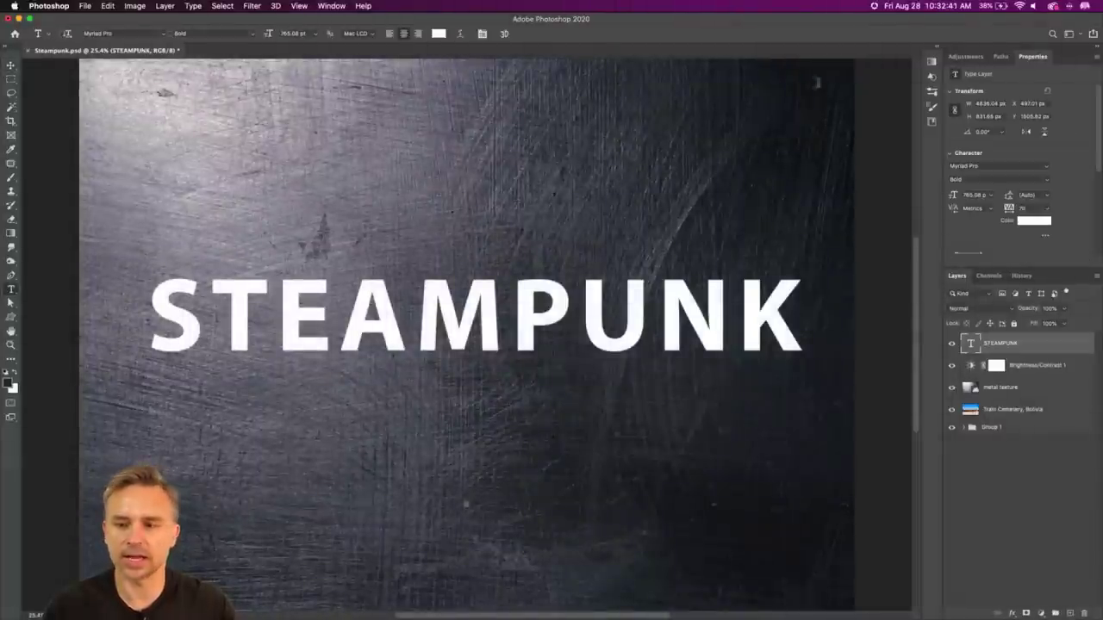
{"action": "left_click", "coordinate": [934, 50]}
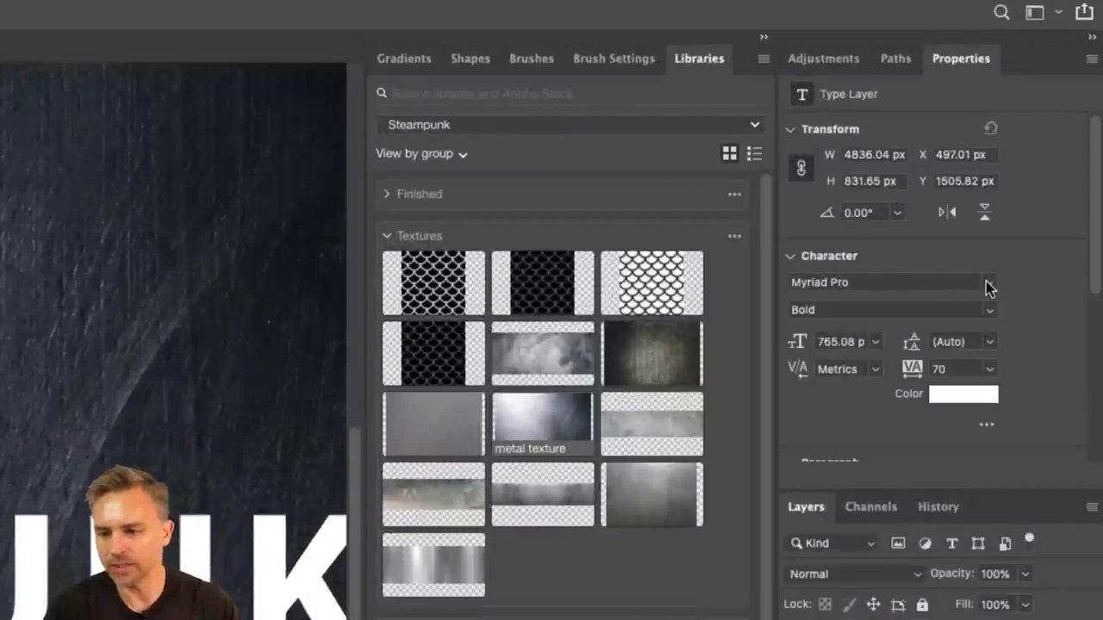
{"action": "left_click", "coordinate": [964, 369]}
{"action": "type", "text": "0"}
{"action": "key", "text": "Return"}
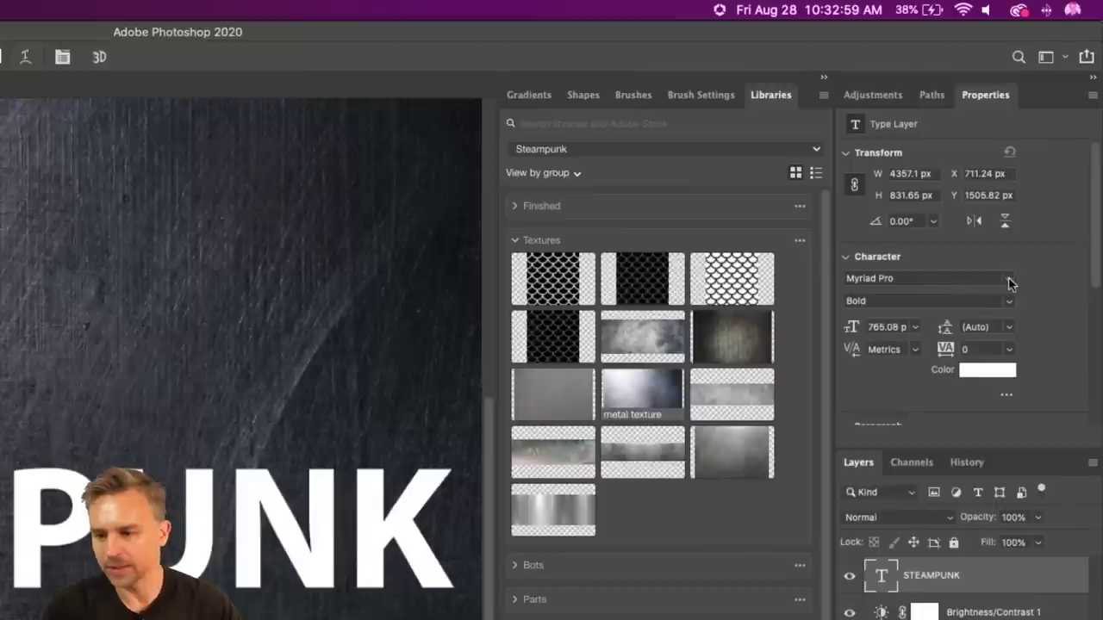
Step: Filter the font list for the STEAMPUNK text to the Slab Serif class
{"action": "left_click", "coordinate": [989, 283]}
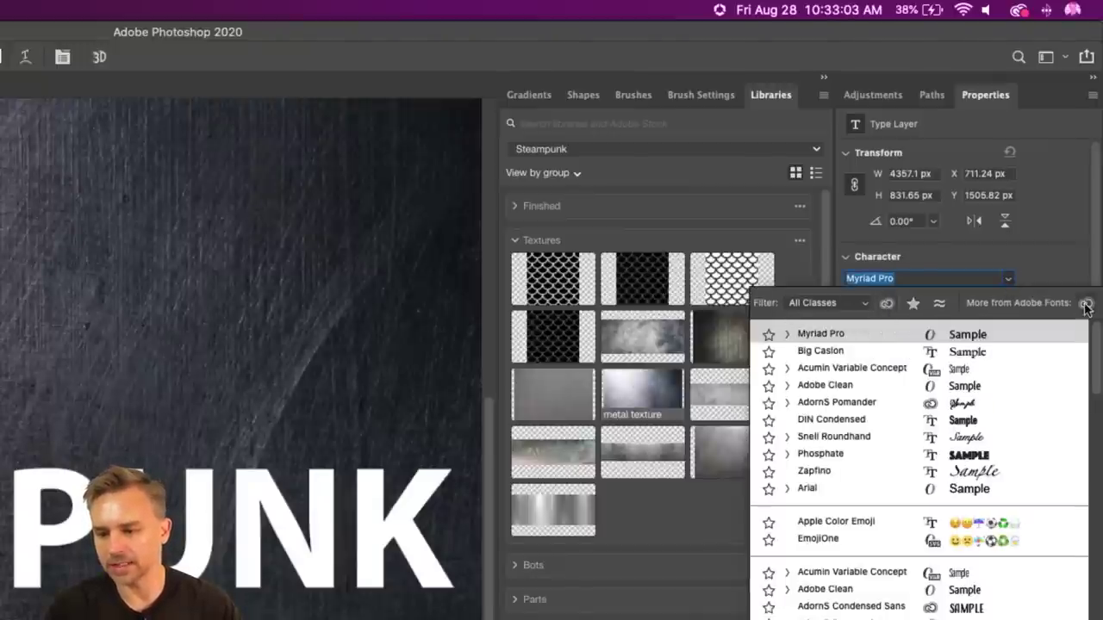
{"action": "left_click", "coordinate": [796, 309]}
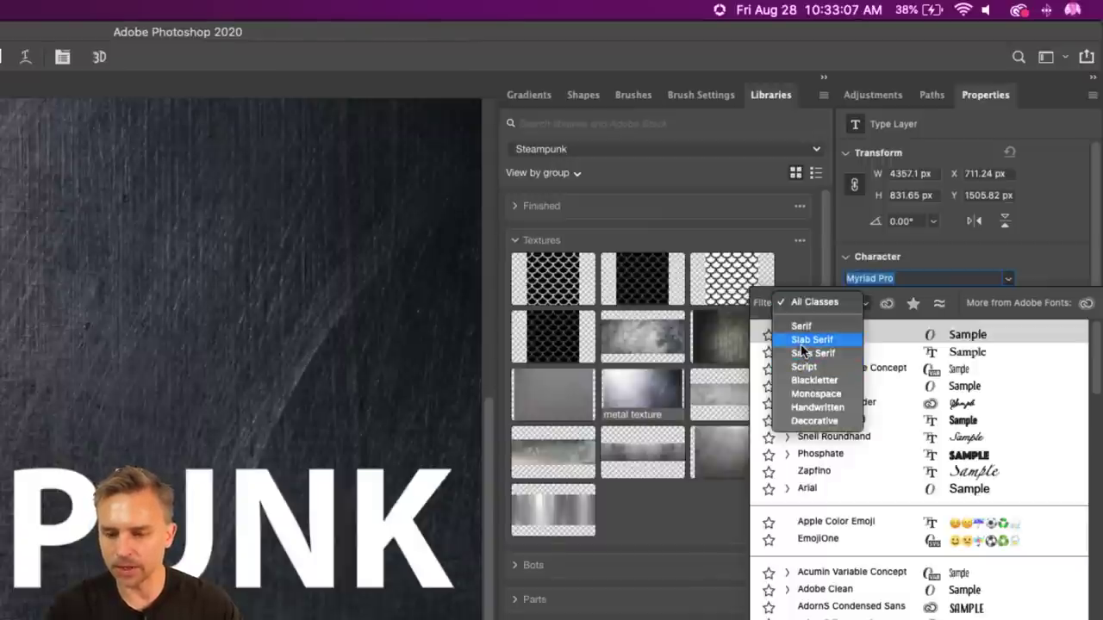
{"action": "left_click", "coordinate": [805, 339]}
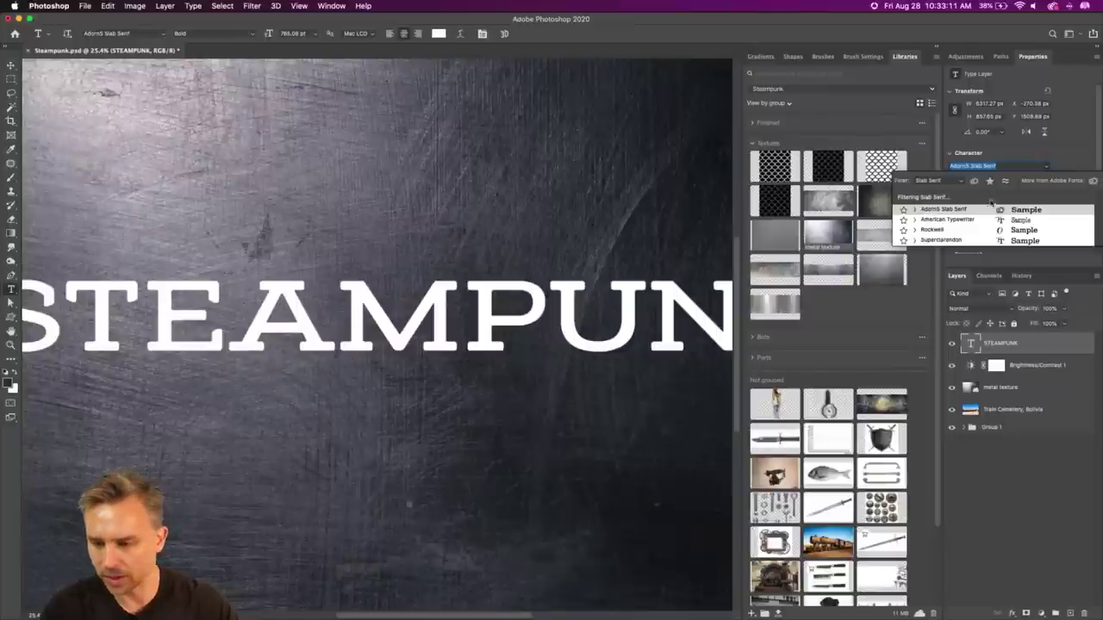
Step: Open the Adobe Fonts website from the font list, continue with the filled-in account e-mail and dismiss the welcome message
{"action": "left_click", "coordinate": [1092, 182]}
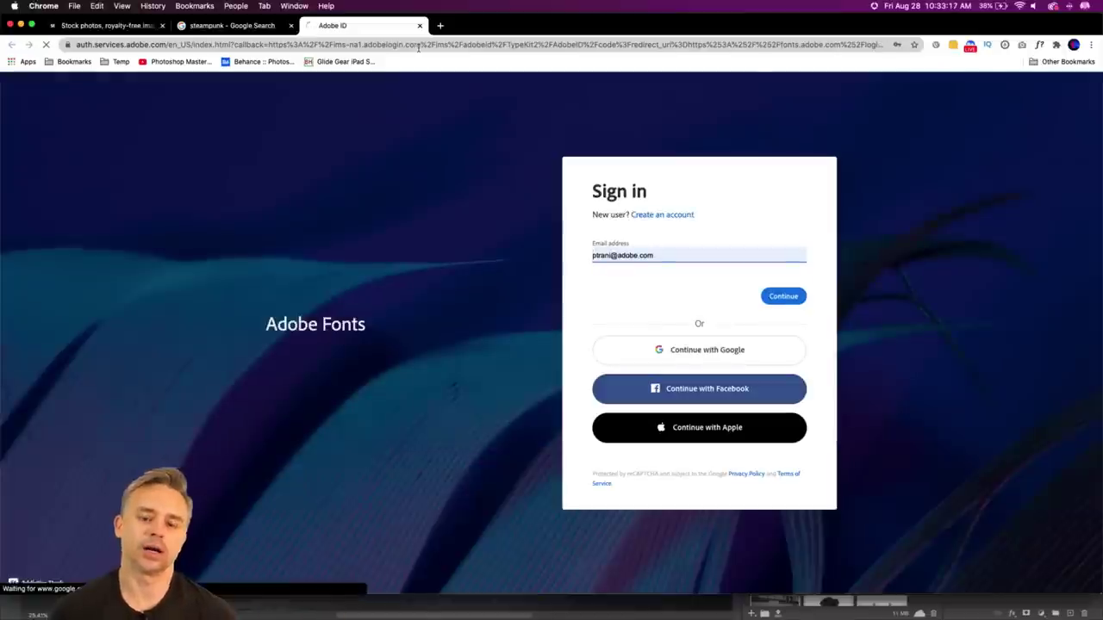
{"action": "left_click", "coordinate": [760, 298]}
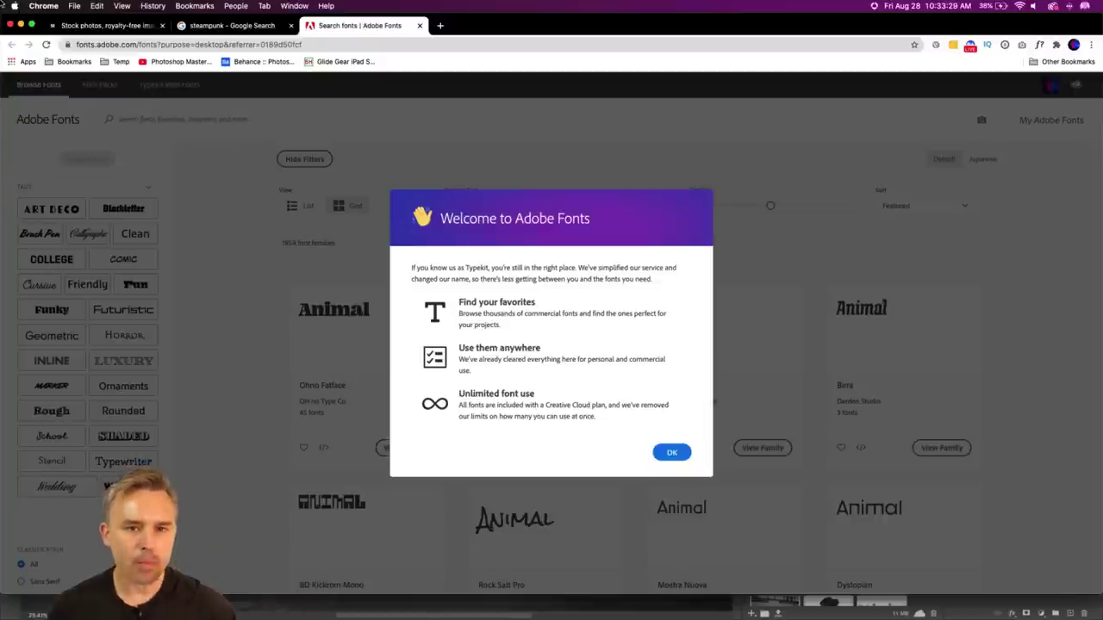
{"action": "left_click", "coordinate": [671, 452]}
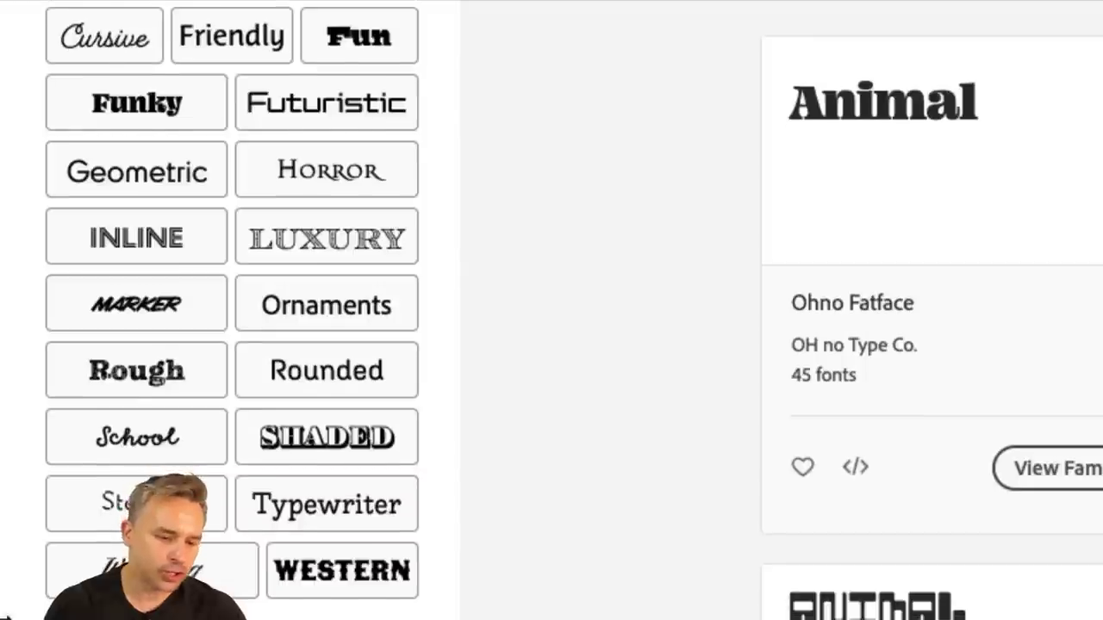
Step: Filter the Adobe Fonts catalogue by the Rough tag and add the Milka family to the favorites
{"action": "left_click", "coordinate": [117, 383]}
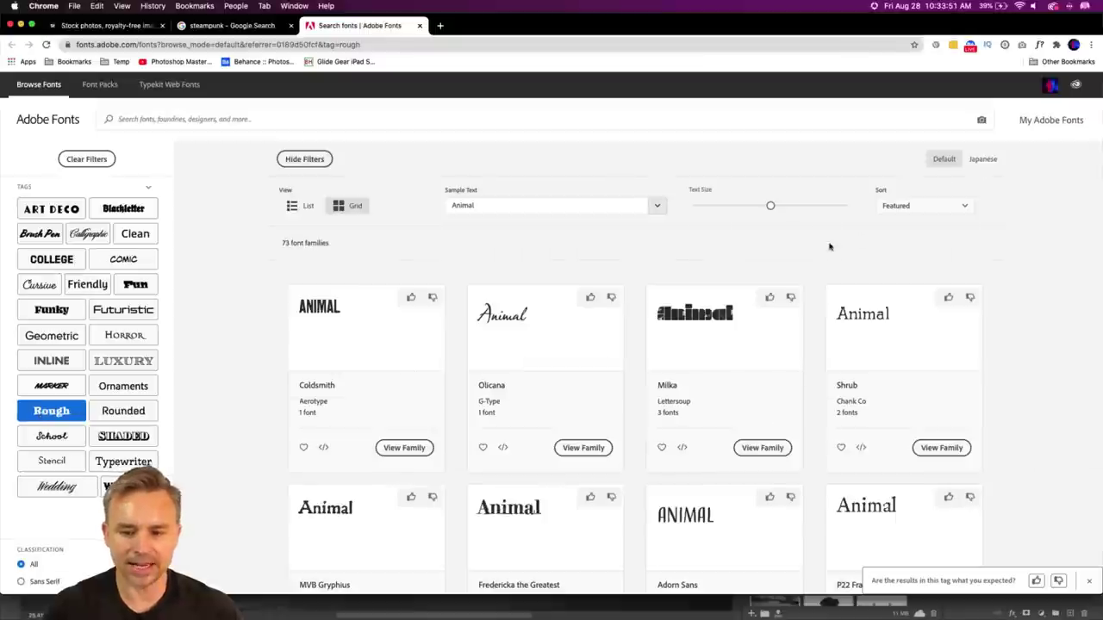
{"action": "scroll", "coordinate": [702, 250], "scroll_direction": "down", "scroll_amount": 2}
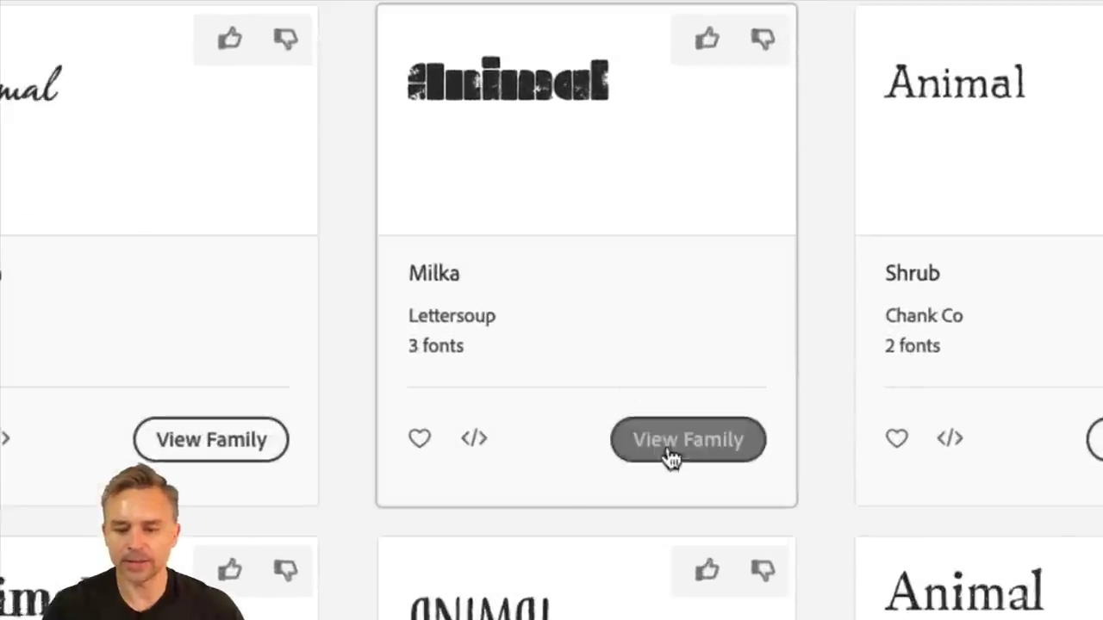
{"action": "left_click", "coordinate": [419, 438]}
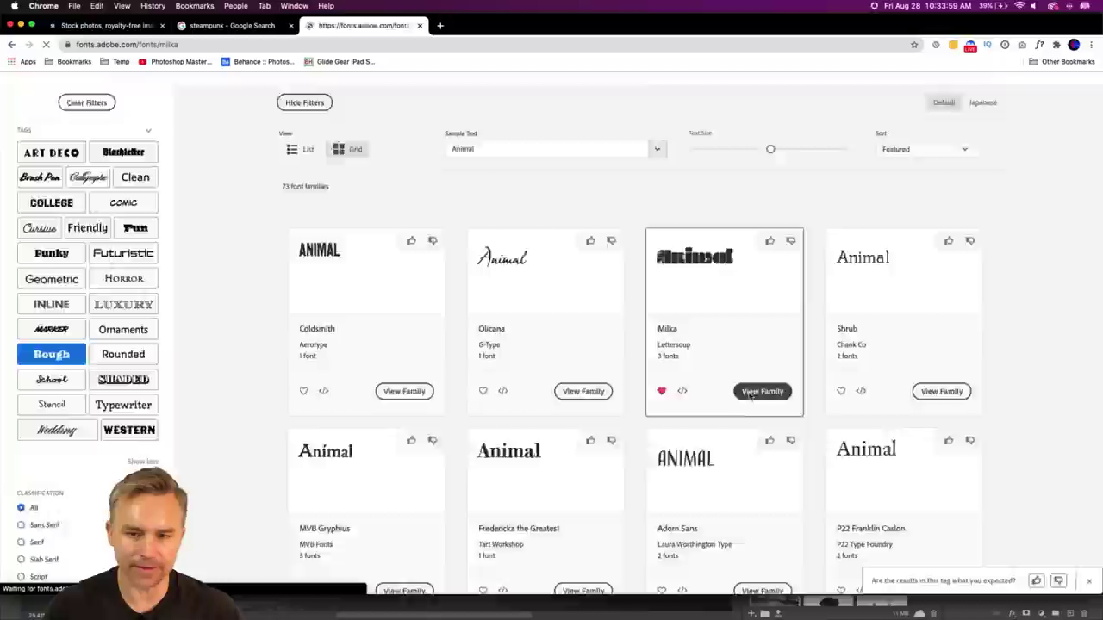
Step: Activate all fonts of the Milka family from its family page and return to Photoshop
{"action": "left_click", "coordinate": [675, 455]}
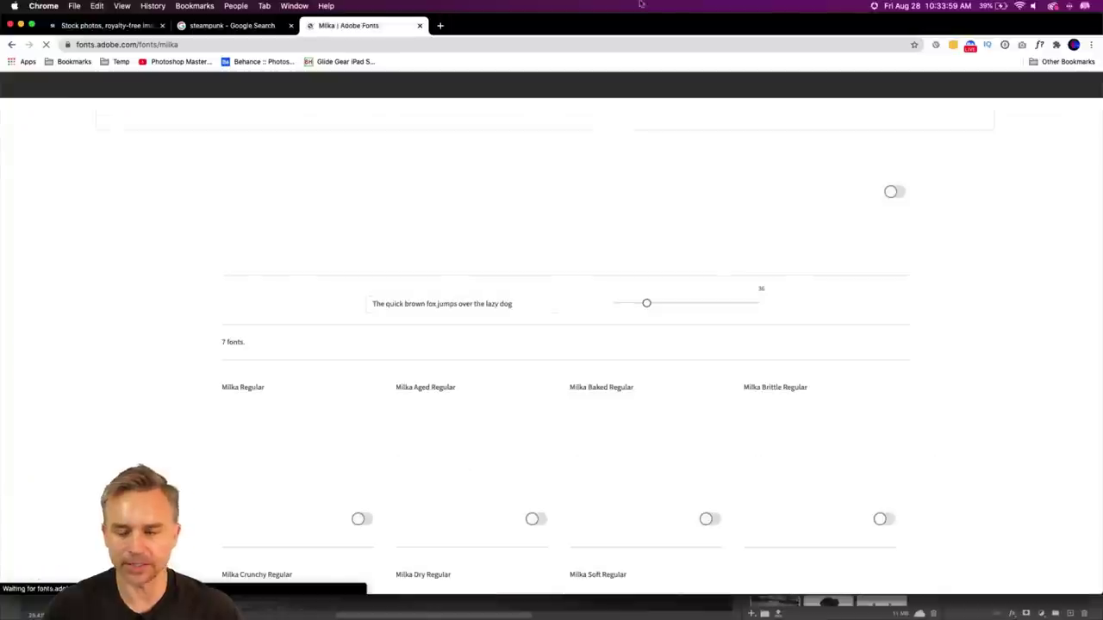
{"action": "left_click", "coordinate": [895, 193]}
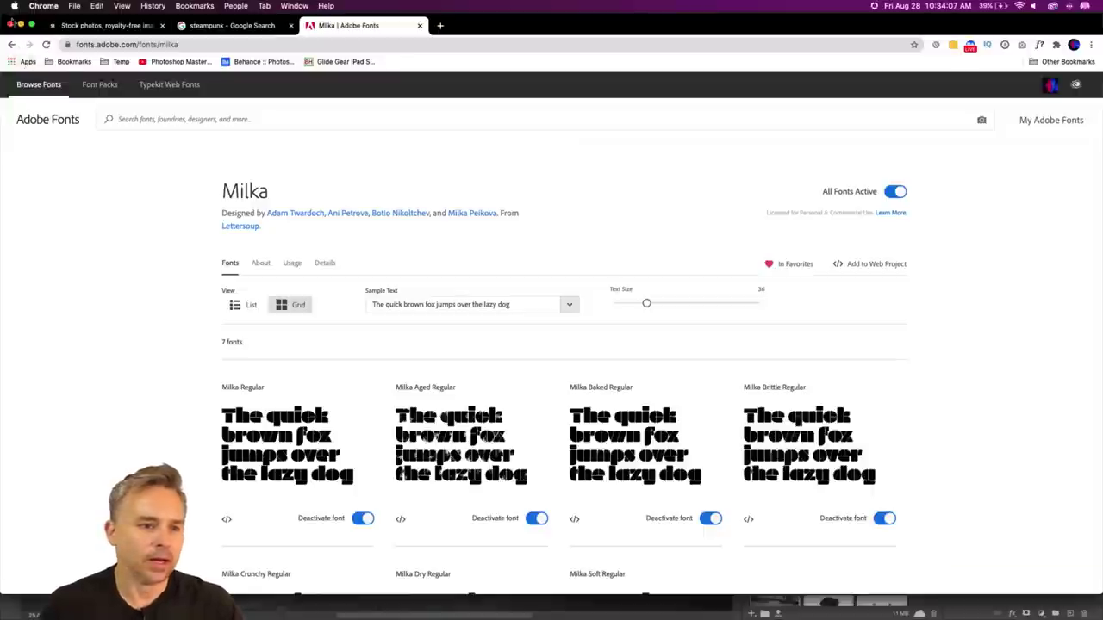
{"action": "left_click", "coordinate": [21, 24]}
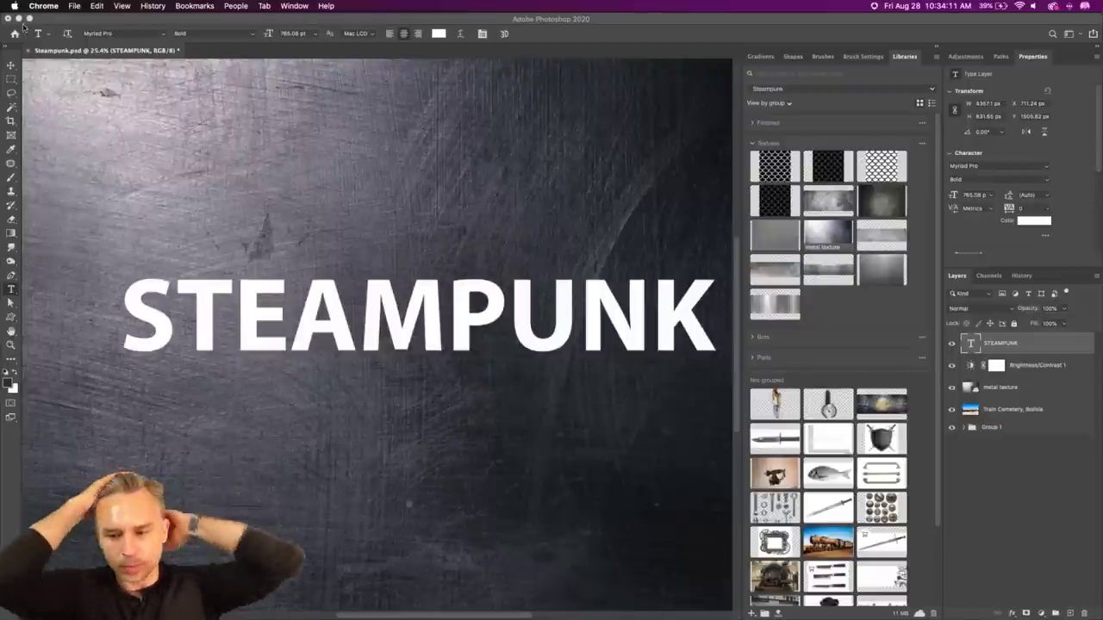
Step: Reset the font filter to All Classes and change the STEAMPUNK text's font to Milka Regular
{"action": "left_click", "coordinate": [937, 49]}
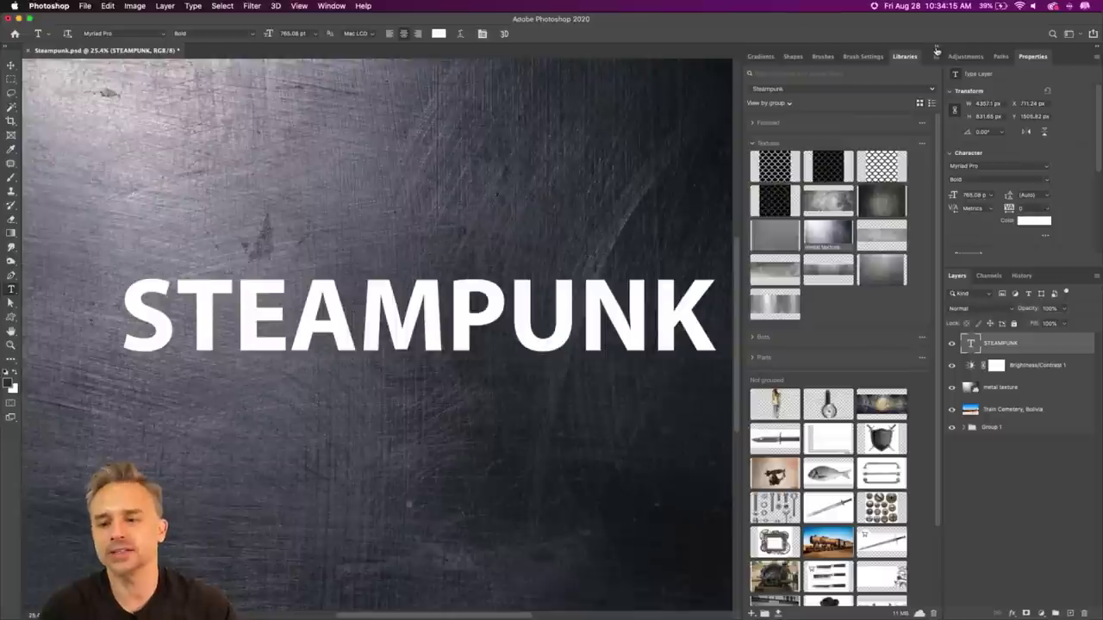
{"action": "left_click", "coordinate": [937, 49]}
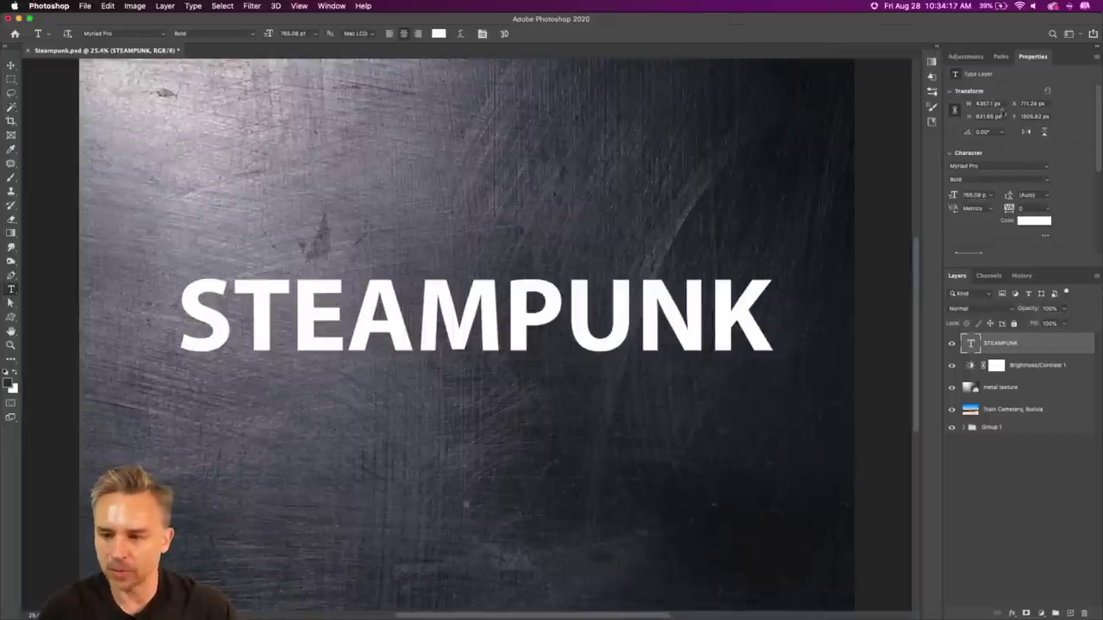
{"action": "left_click", "coordinate": [1036, 166]}
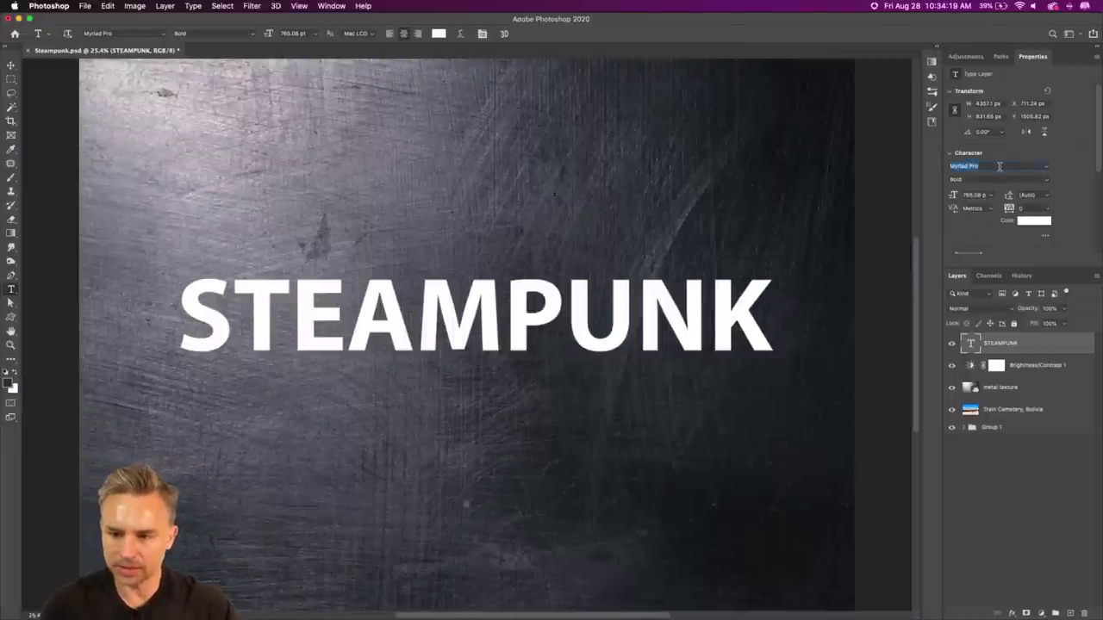
{"action": "left_click", "coordinate": [1049, 166]}
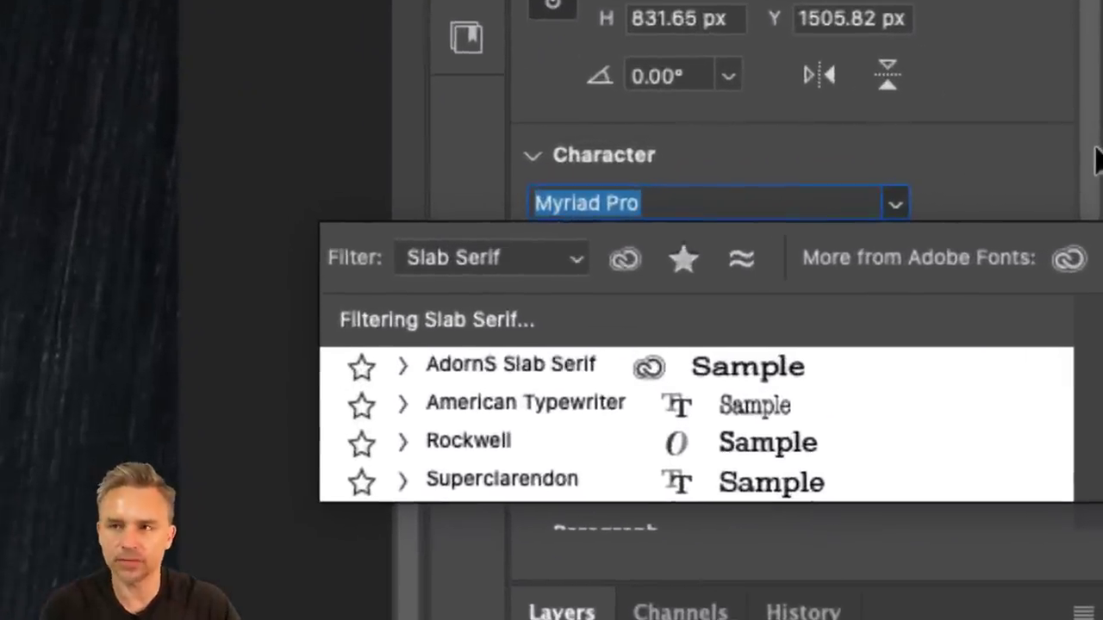
{"action": "left_click", "coordinate": [553, 246]}
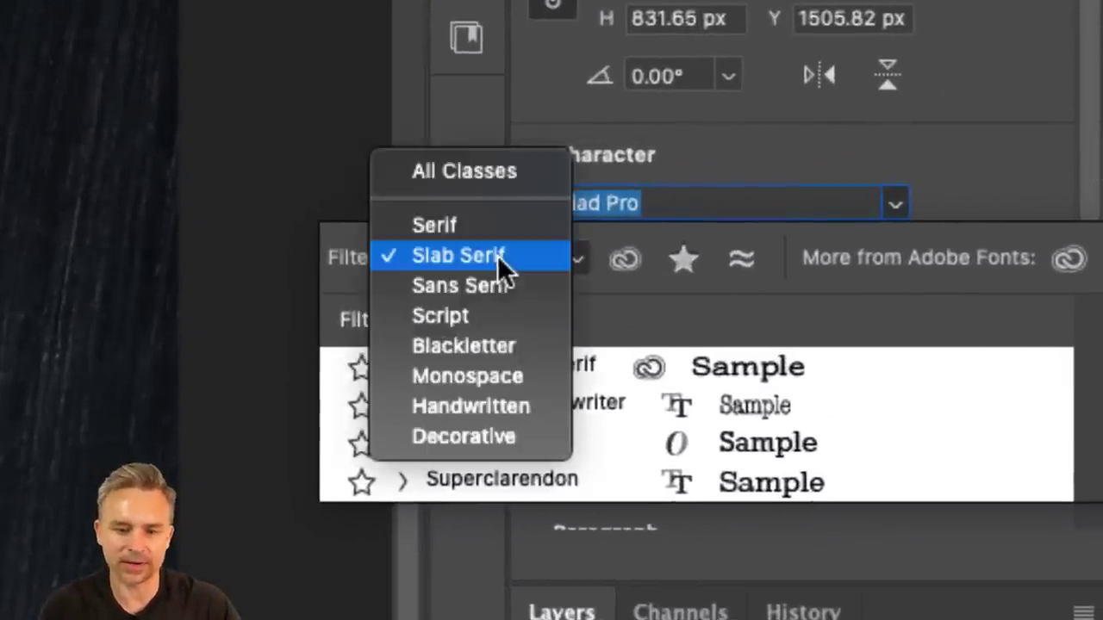
{"action": "left_click", "coordinate": [483, 171]}
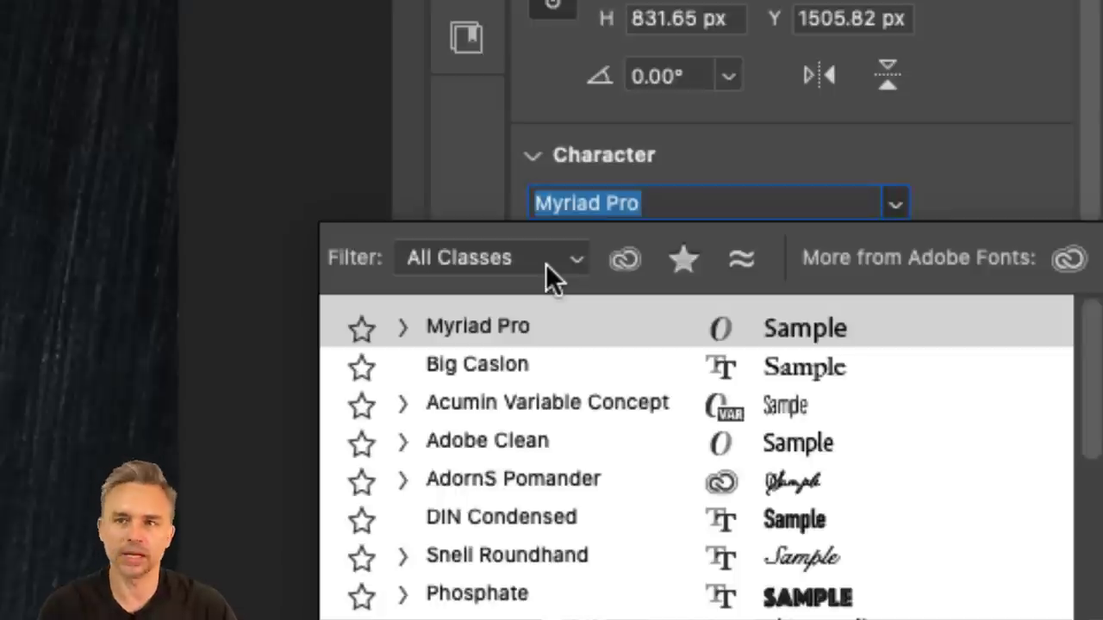
{"action": "type", "text": "milk"}
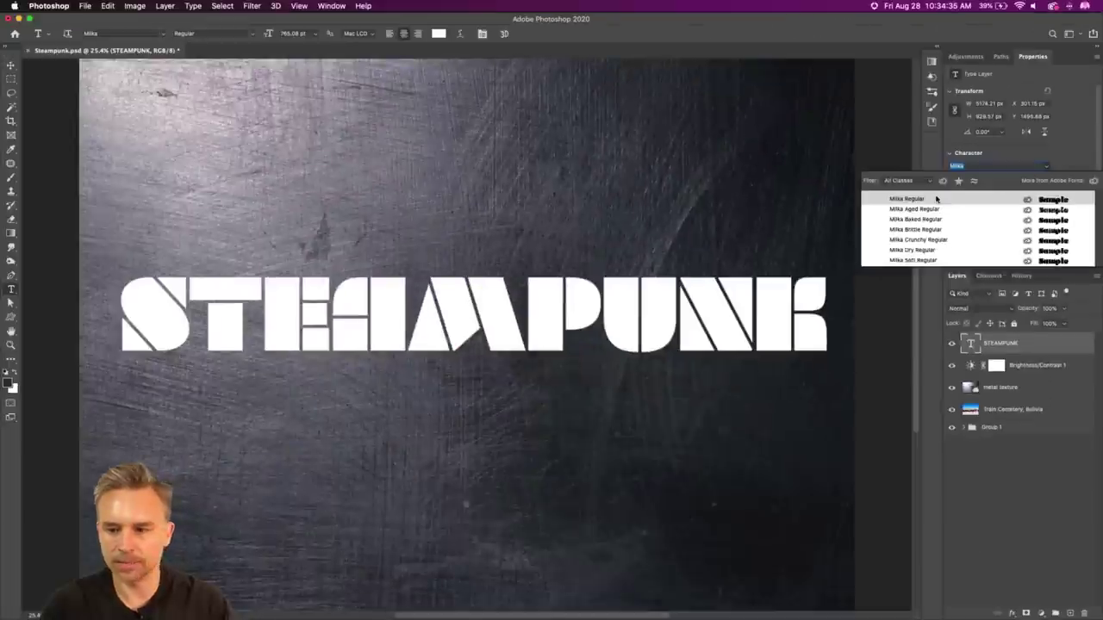
{"action": "left_click", "coordinate": [937, 199]}
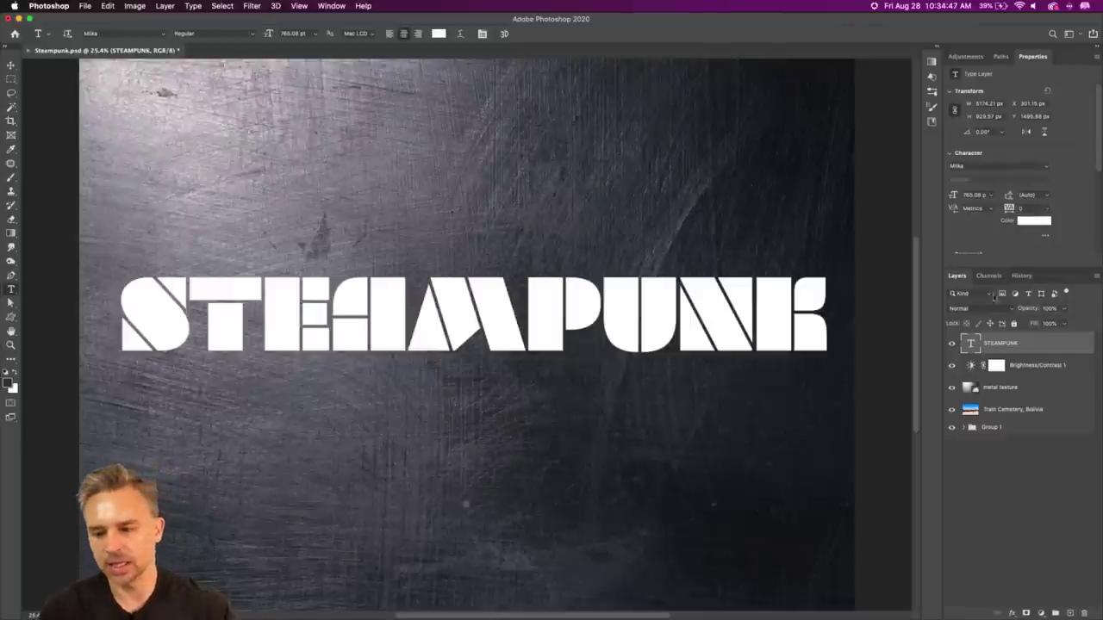
Step: Change the STEAMPUNK text's color to the light periwinkle blue 9aa9d9
{"action": "left_click", "coordinate": [1040, 223]}
{"action": "left_click", "coordinate": [485, 385]}
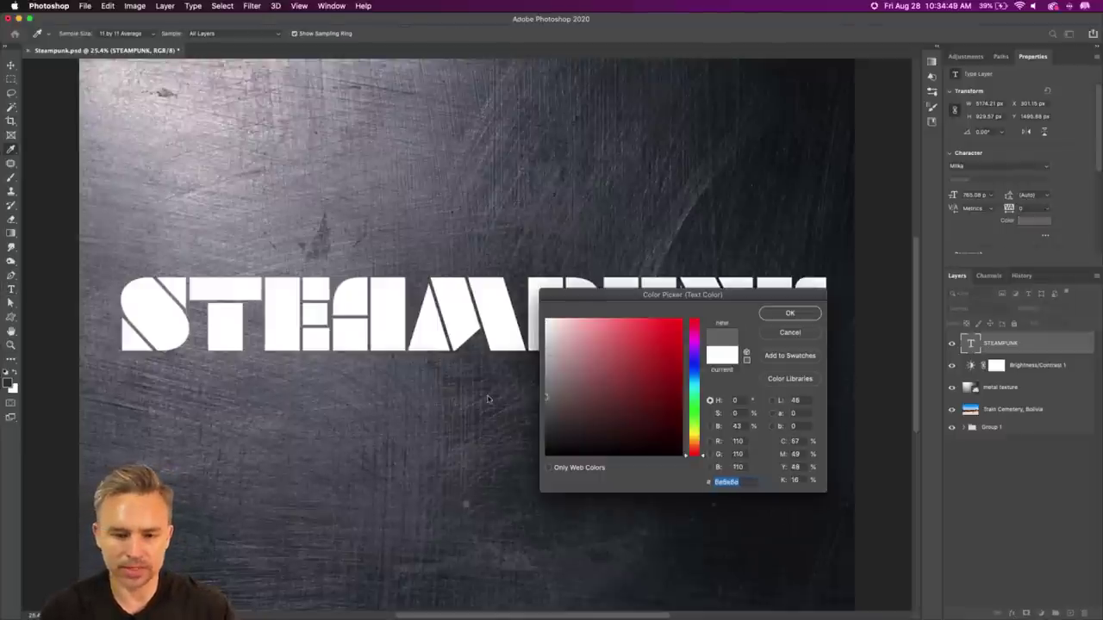
{"action": "left_click", "coordinate": [517, 199]}
{"action": "mouse_move", "coordinate": [591, 370]}
{"action": "left_mouse_down"}
{"action": "mouse_move", "coordinate": [546, 345]}
{"action": "mouse_move", "coordinate": [585, 340]}
{"action": "left_mouse_up"}
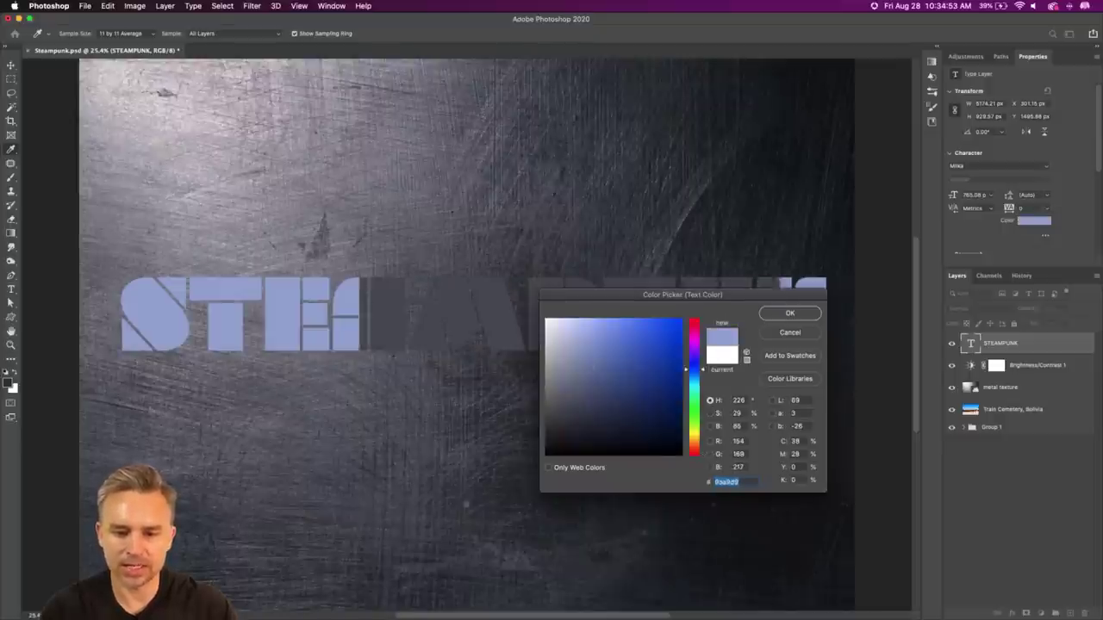
{"action": "left_click", "coordinate": [789, 313]}
{"action": "double_click", "coordinate": [1079, 346]}
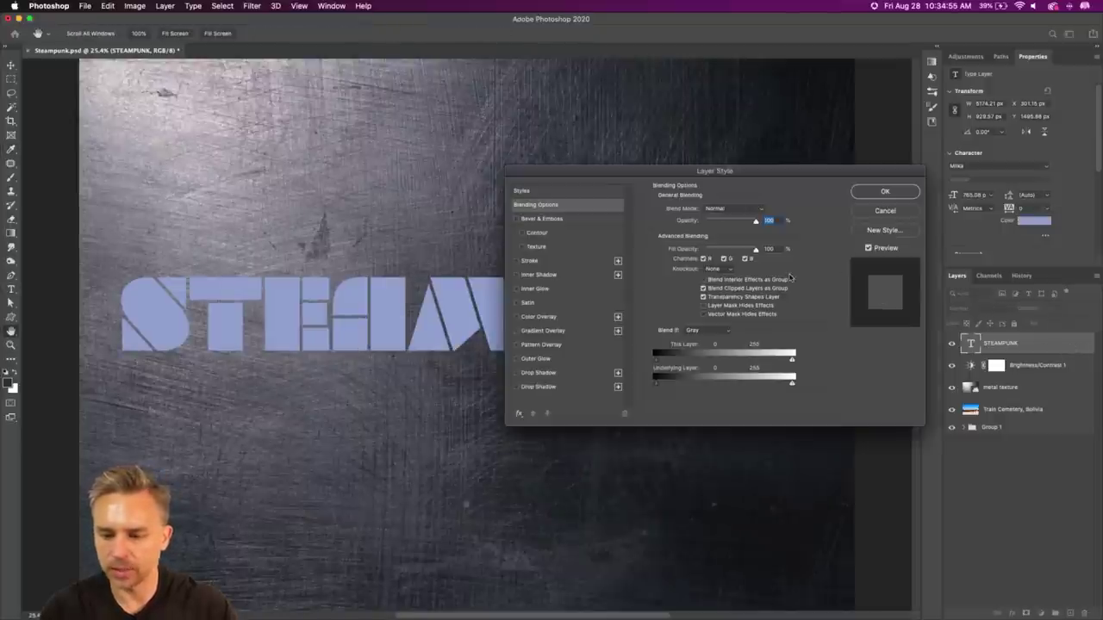
{"action": "left_click", "coordinate": [516, 332]}
{"action": "left_click", "coordinate": [536, 334]}
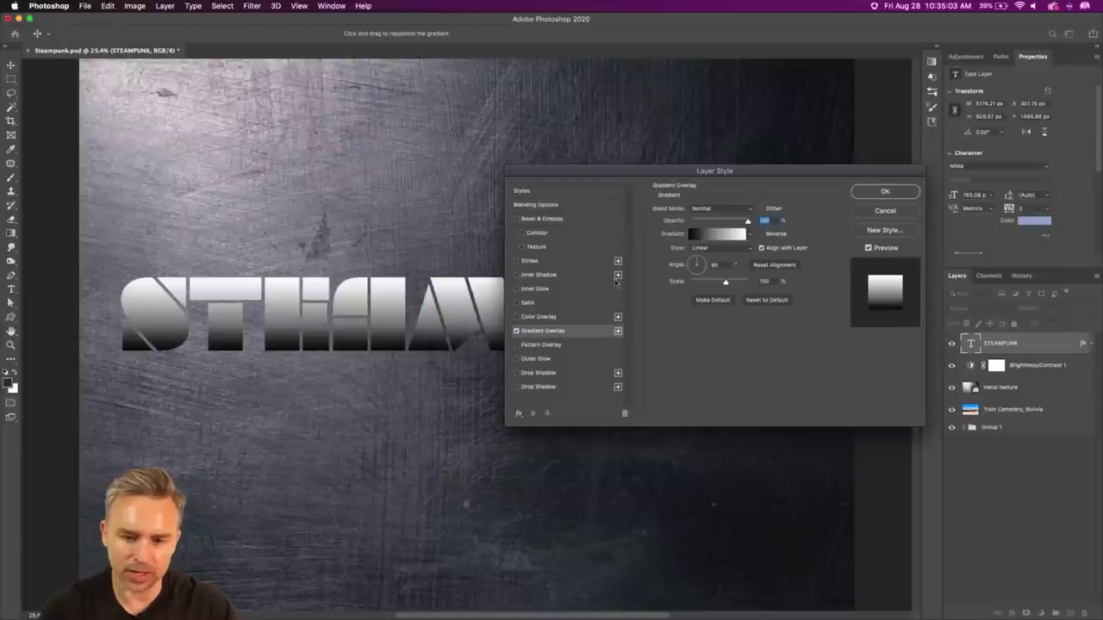
{"action": "left_click", "coordinate": [716, 240]}
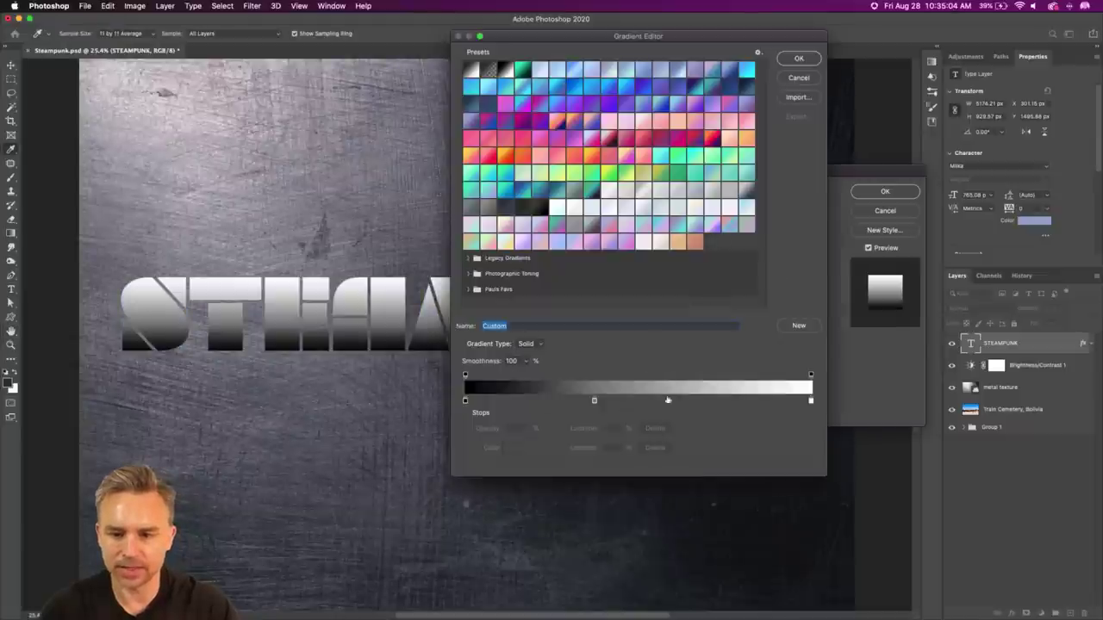
{"action": "double_click", "coordinate": [594, 402]}
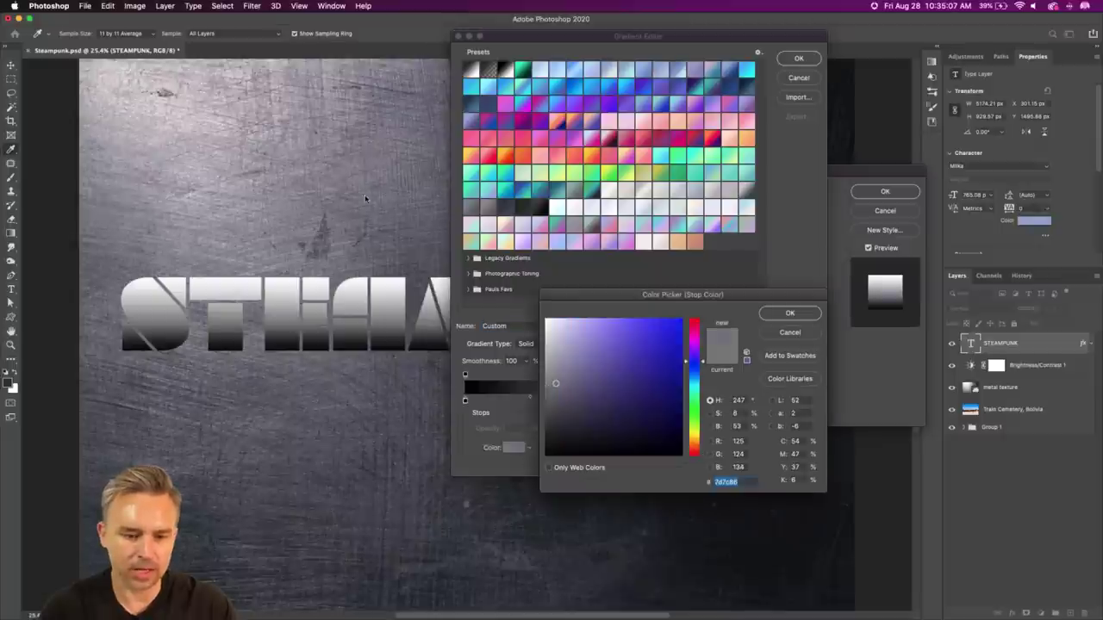
{"action": "left_click", "coordinate": [784, 313]}
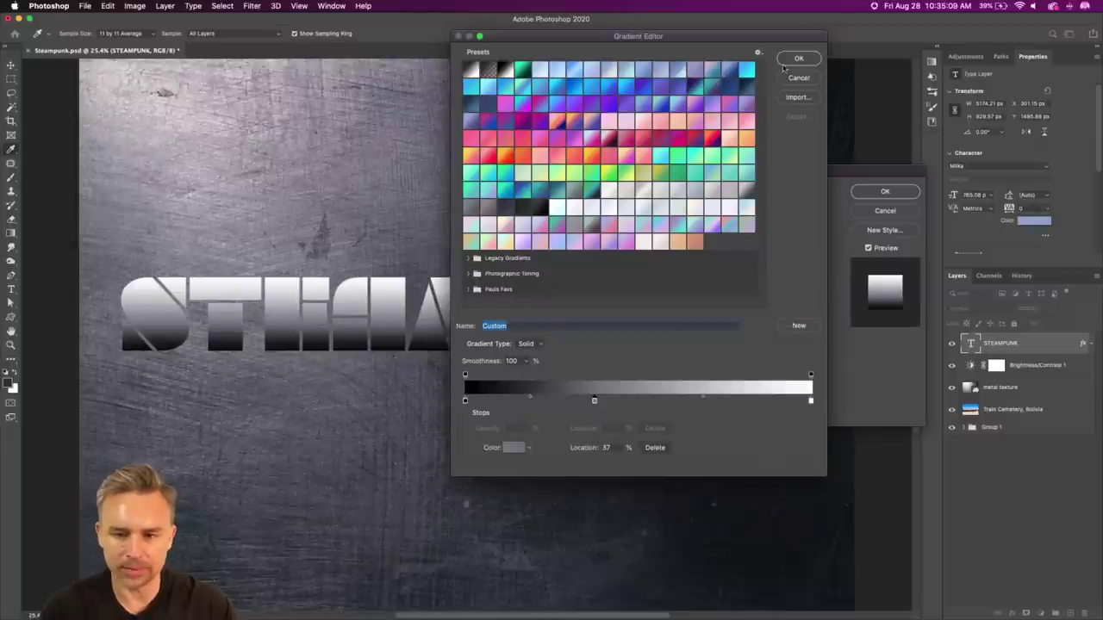
{"action": "left_click", "coordinate": [799, 60]}
{"action": "left_click", "coordinate": [881, 211]}
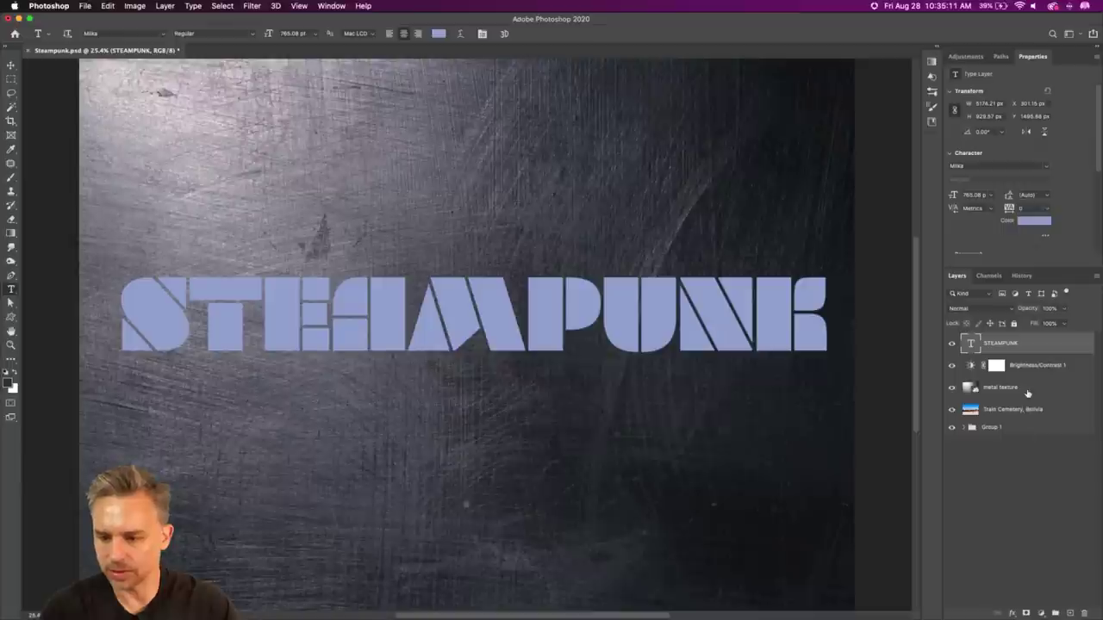
Step: Add a Hue/Saturation adjustment layer directly above the metal texture and desaturate it to neutral grey
{"action": "left_click", "coordinate": [1025, 389]}
{"action": "left_click", "coordinate": [1042, 613]}
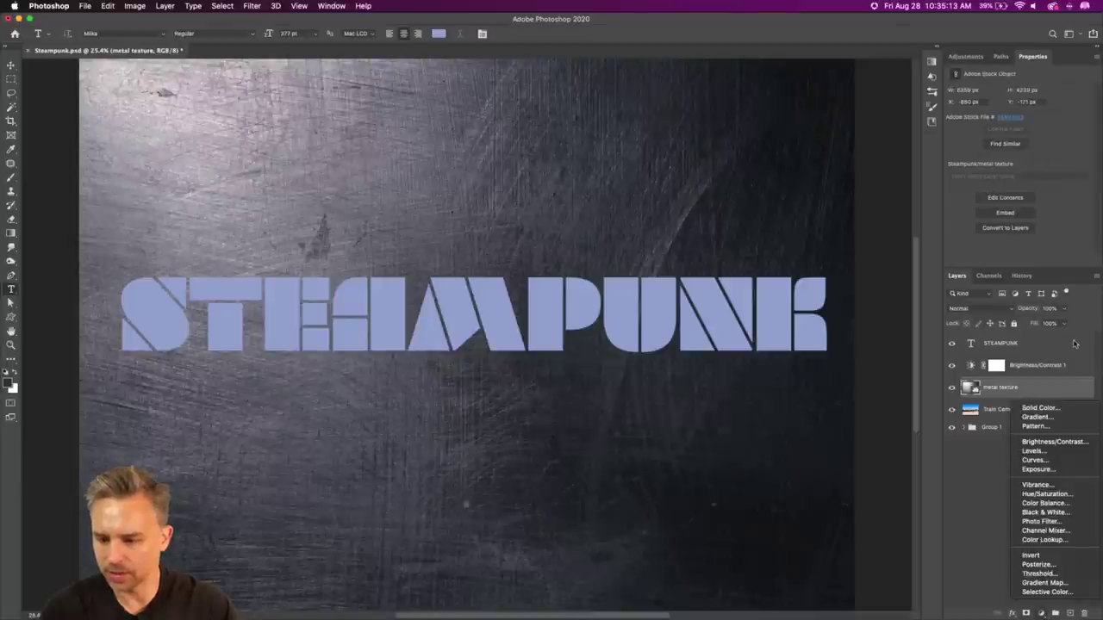
{"action": "left_click", "coordinate": [1046, 494]}
{"action": "left_click_drag", "start_coordinate": [987, 155], "coordinate": [693, 135]}
Step: Add a Gradient Overlay layer style to the STEAMPUNK text with the linear black-to-white gradient
{"action": "left_click", "coordinate": [1017, 346]}
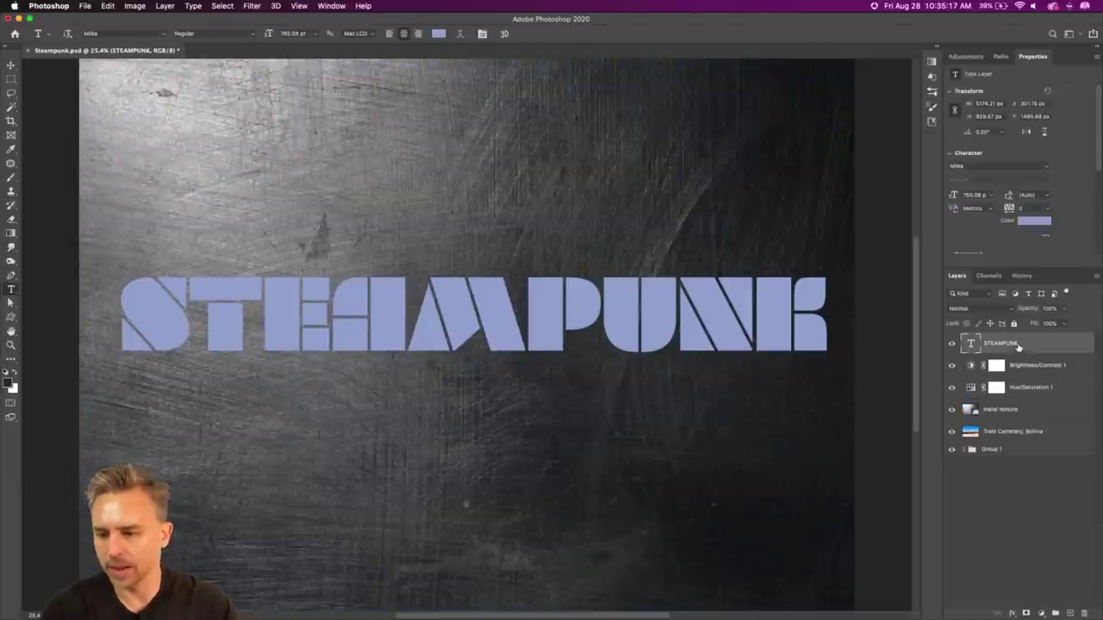
{"action": "double_click", "coordinate": [1066, 344]}
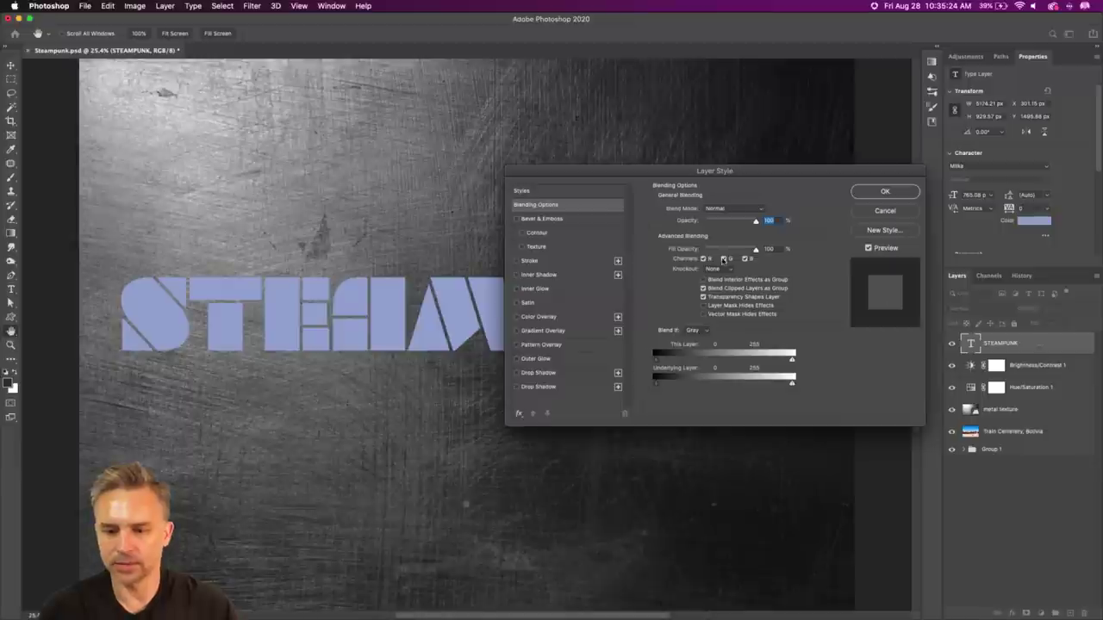
{"action": "left_click", "coordinate": [517, 332]}
{"action": "left_click", "coordinate": [539, 331]}
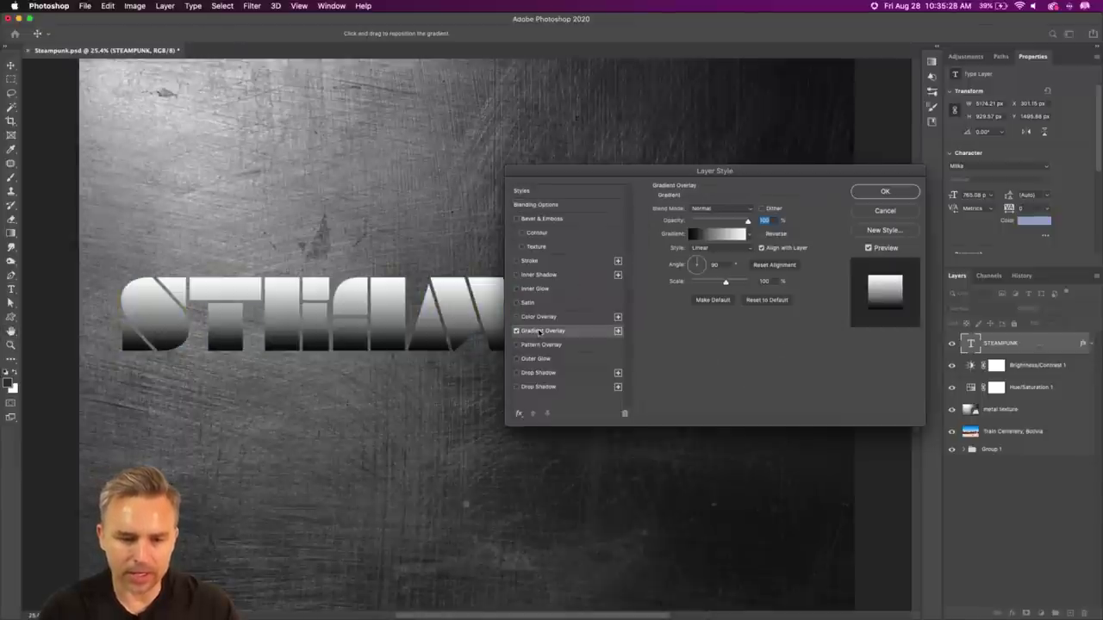
Step: Add a black (000000) Drop Shadow to the STEAMPUNK text, increasing its distance and reducing its size to about 18 px
{"action": "left_click", "coordinate": [517, 373]}
{"action": "left_click", "coordinate": [570, 372]}
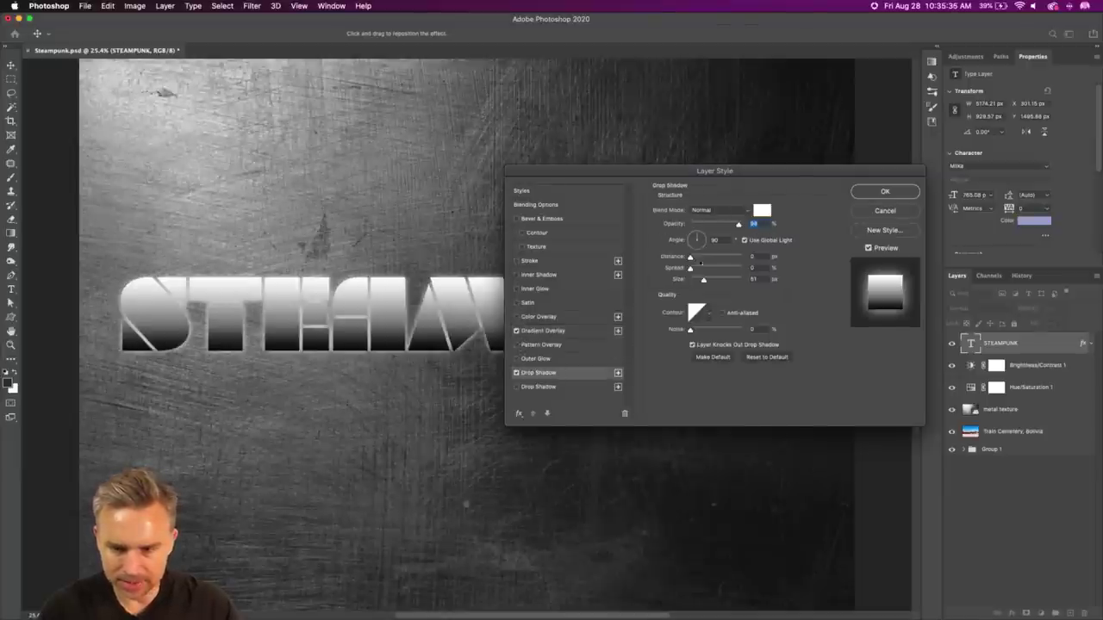
{"action": "left_click", "coordinate": [762, 210]}
{"action": "type", "text": "000000"}
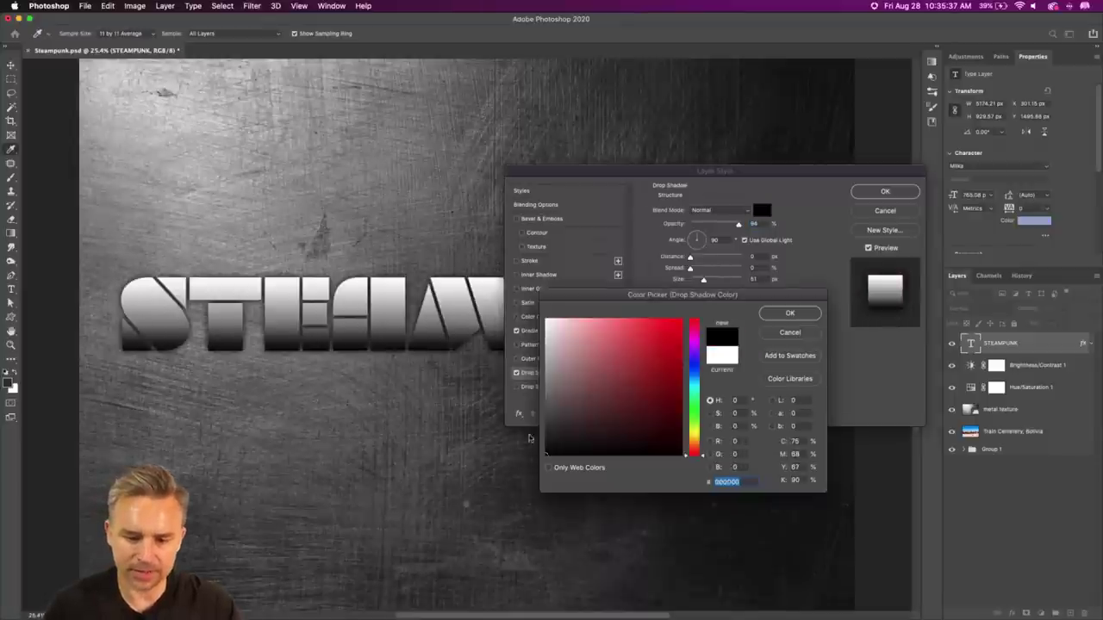
{"action": "key", "text": "Return"}
{"action": "left_click_drag", "start_coordinate": [689, 258], "coordinate": [697, 281]}
{"action": "left_click_drag", "start_coordinate": [622, 172], "coordinate": [659, 165]}
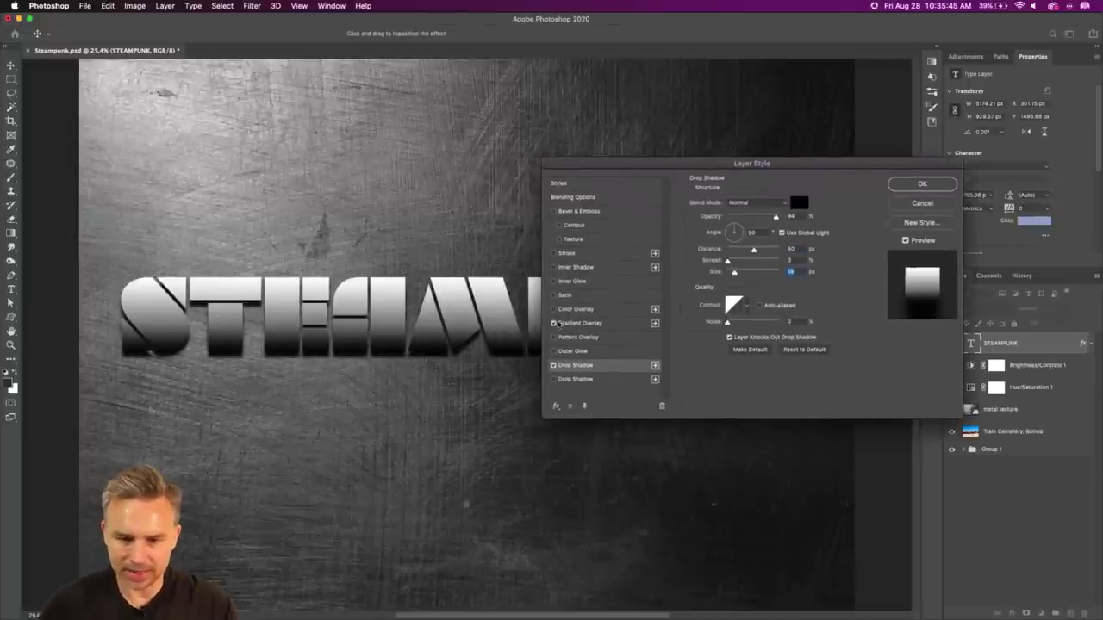
Step: Enable Bevel & Emboss on the STEAMPUNK text and place the layer style dialog so the lettering stays in view
{"action": "left_click", "coordinate": [587, 323]}
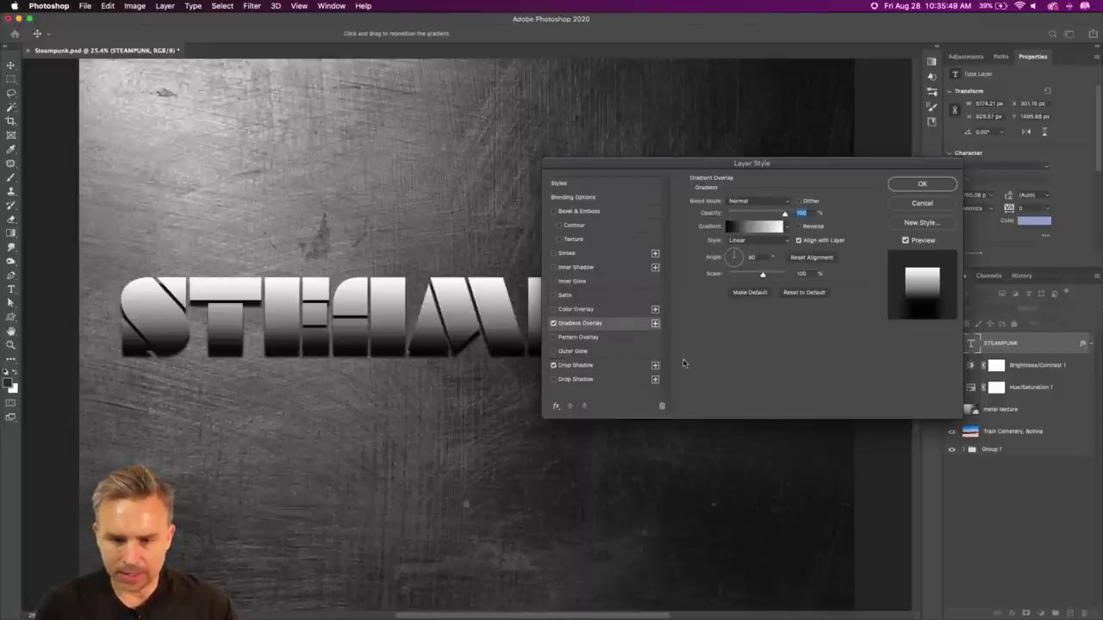
{"action": "left_click", "coordinate": [554, 211]}
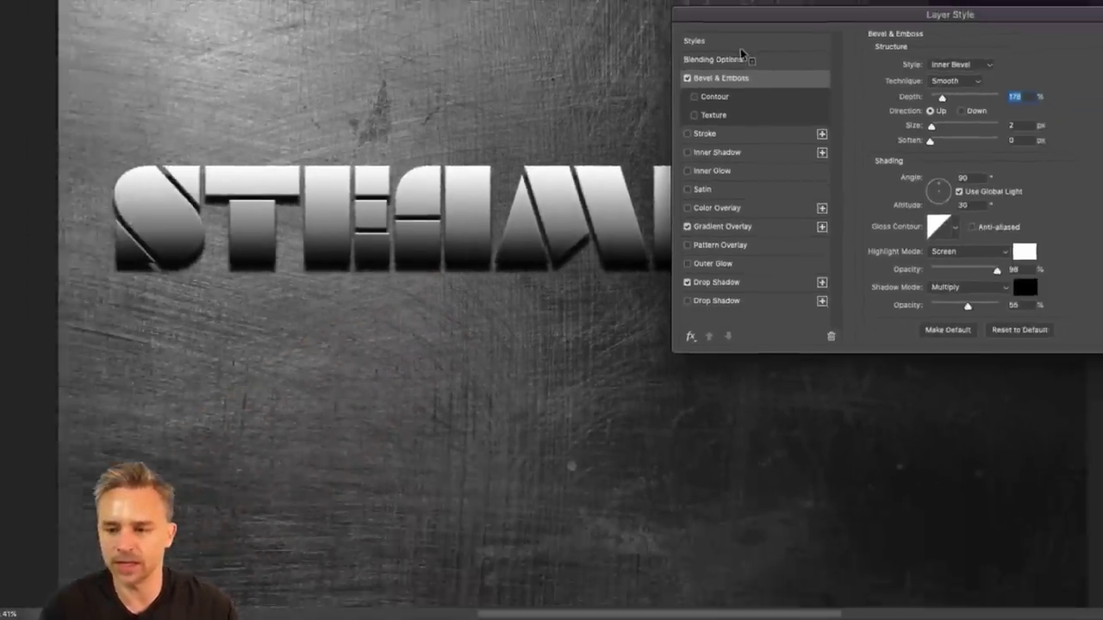
{"action": "left_click_drag", "start_coordinate": [825, 31], "coordinate": [643, 122]}
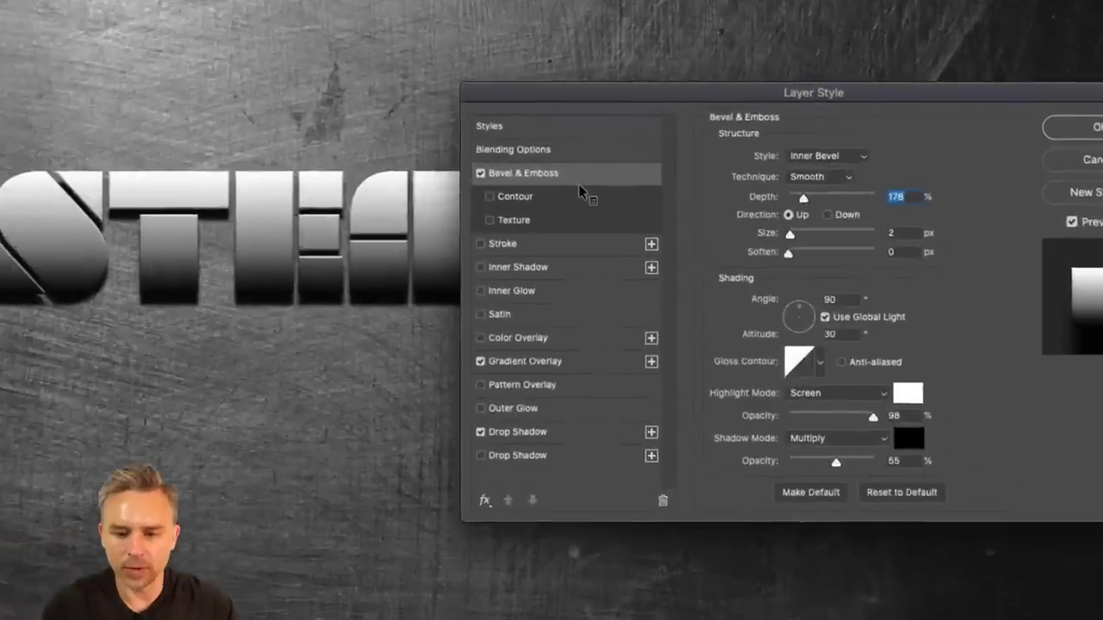
{"action": "left_click_drag", "start_coordinate": [513, 91], "coordinate": [591, 86]}
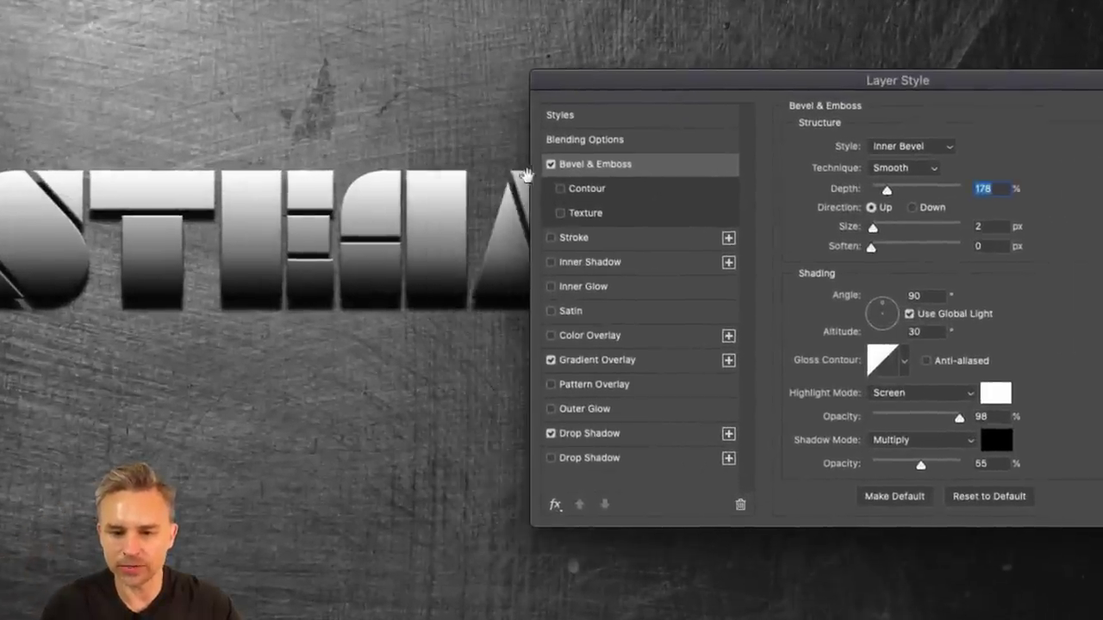
Step: Try a multi-peaked preset as the bevel's Gloss Contour
{"action": "left_click", "coordinate": [904, 361]}
{"action": "left_click", "coordinate": [848, 434]}
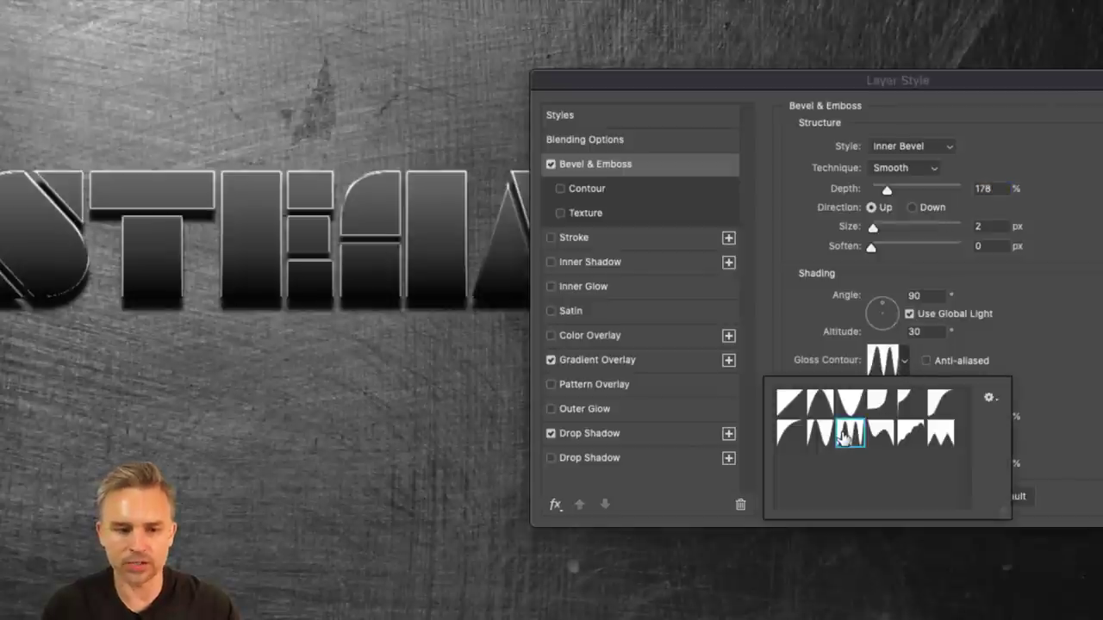
{"action": "left_click", "coordinate": [827, 298]}
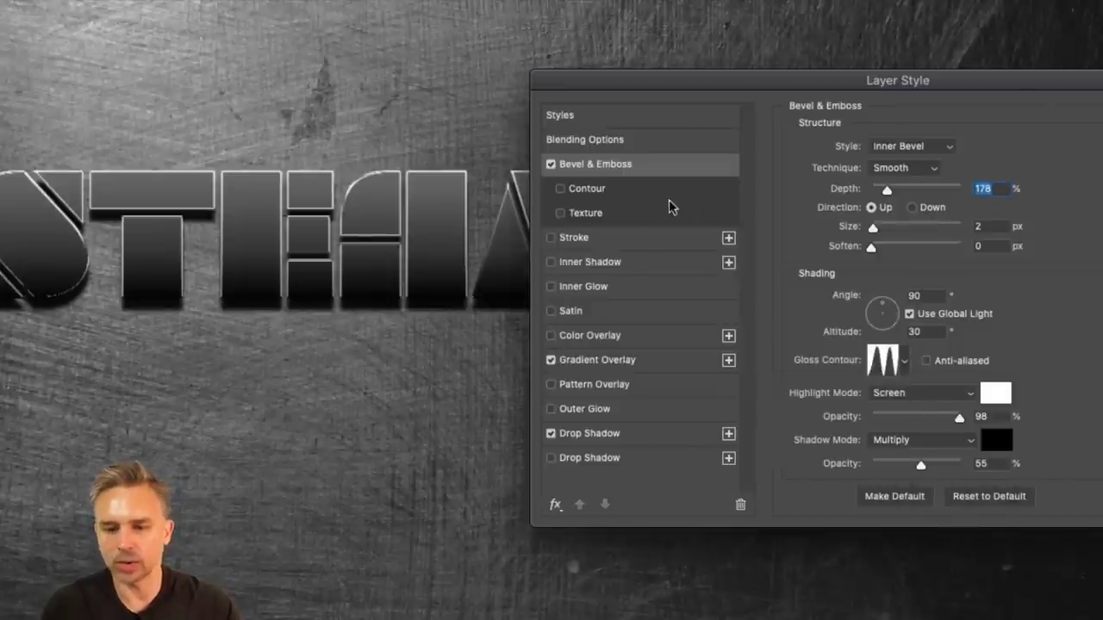
Step: Enable the Contour and Texture options of the bevel and return to the Bevel & Emboss settings
{"action": "left_click", "coordinate": [604, 192]}
{"action": "left_click", "coordinate": [595, 212]}
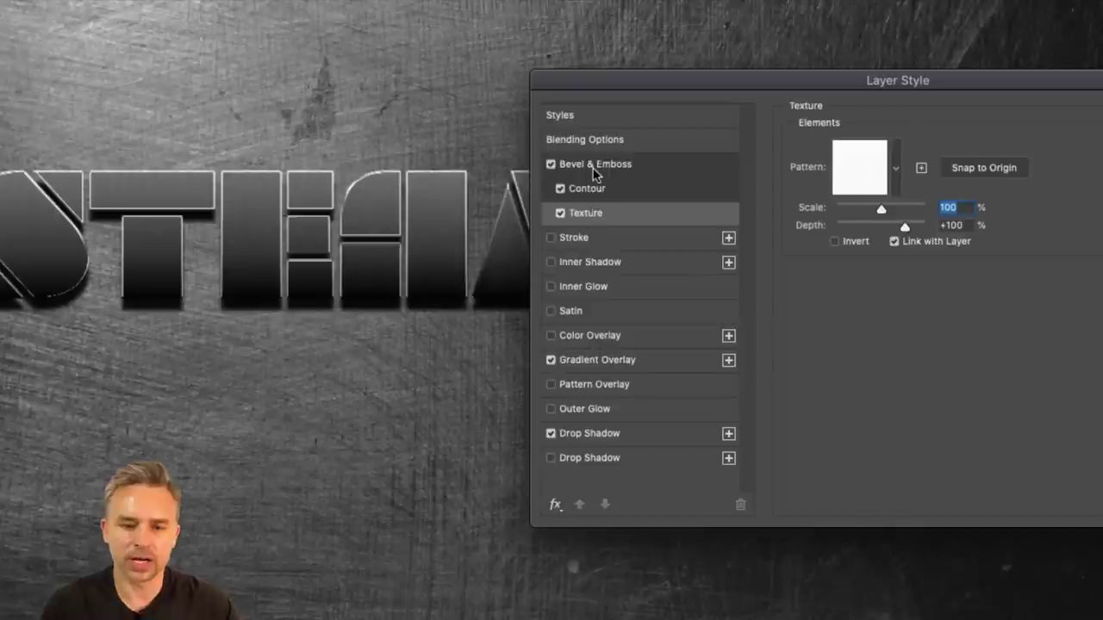
{"action": "left_click", "coordinate": [594, 168]}
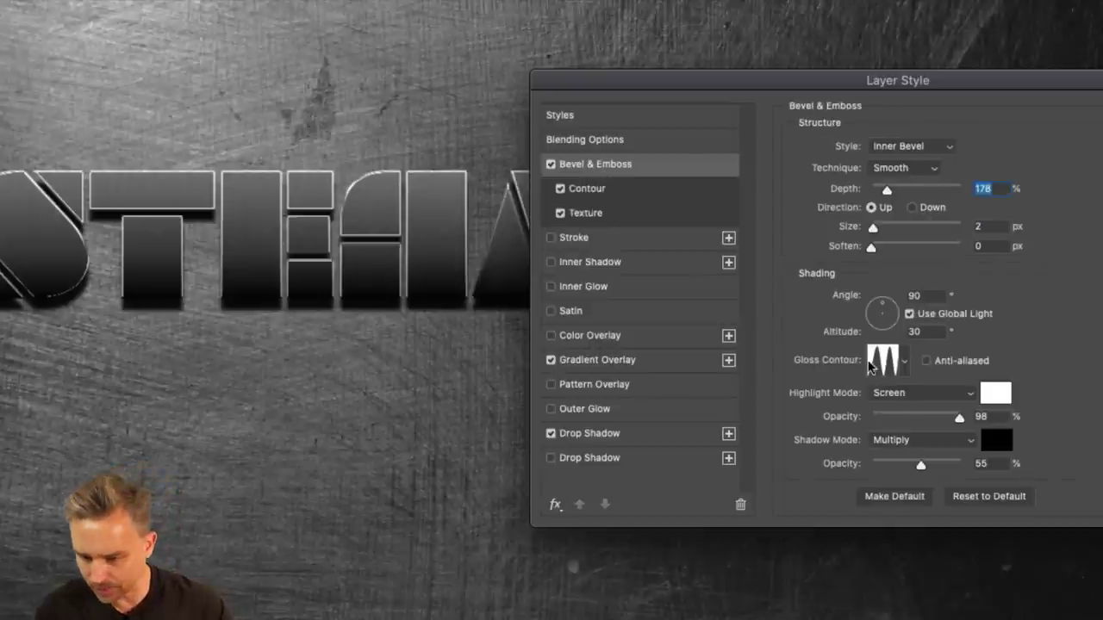
Step: Set the Gloss Contour to the straight linear preset and save it as a new contour preset named Custom
{"action": "left_click", "coordinate": [903, 362]}
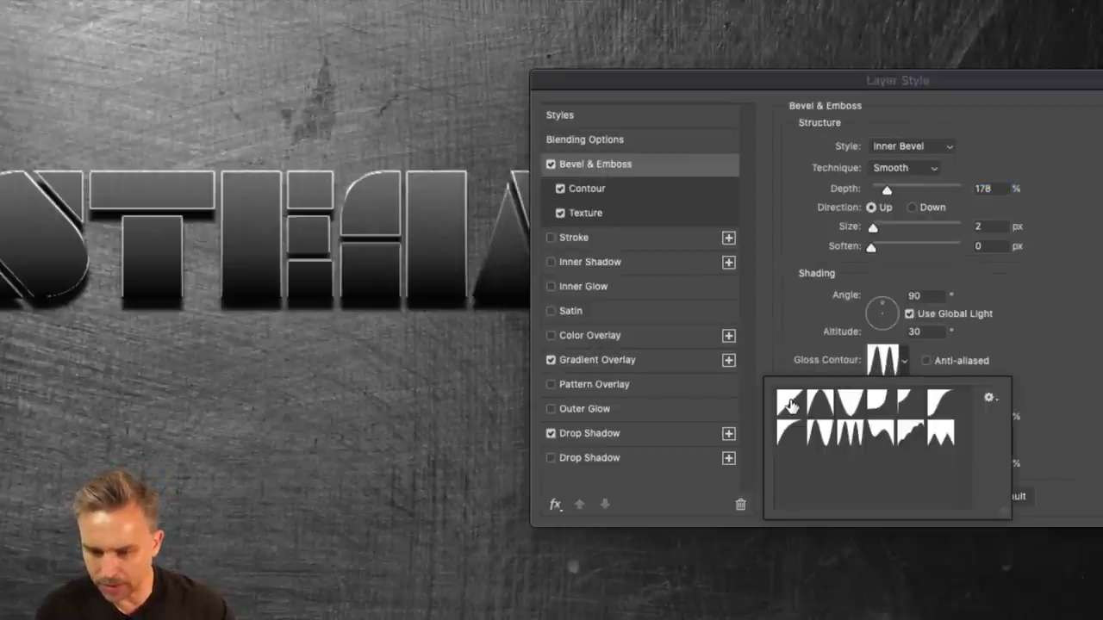
{"action": "left_click", "coordinate": [790, 403]}
{"action": "left_click", "coordinate": [988, 397]}
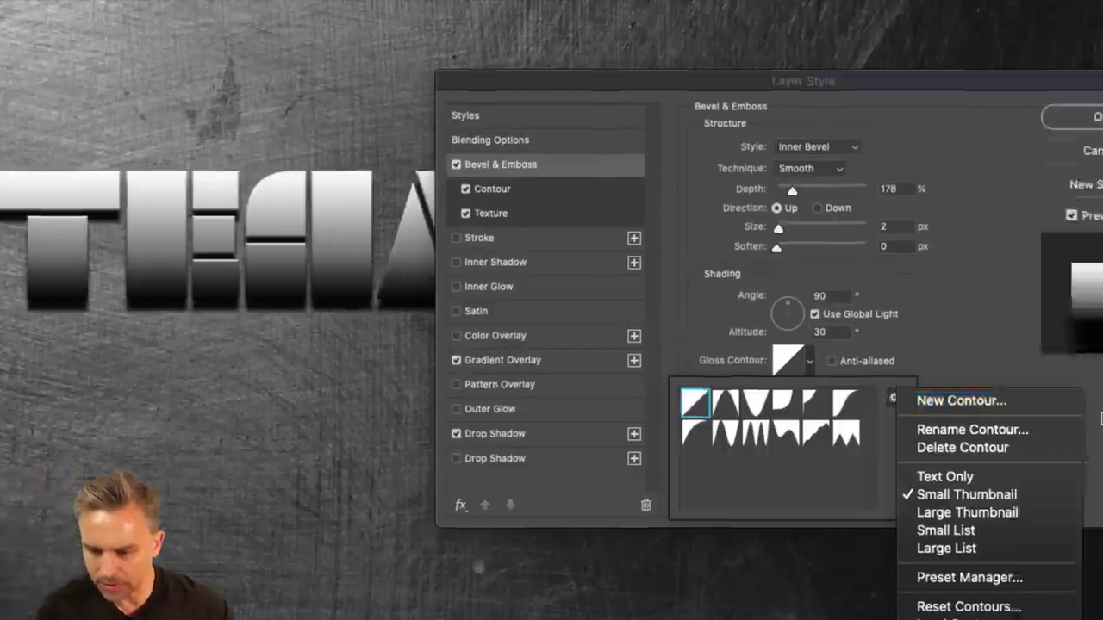
{"action": "left_click", "coordinate": [1023, 401]}
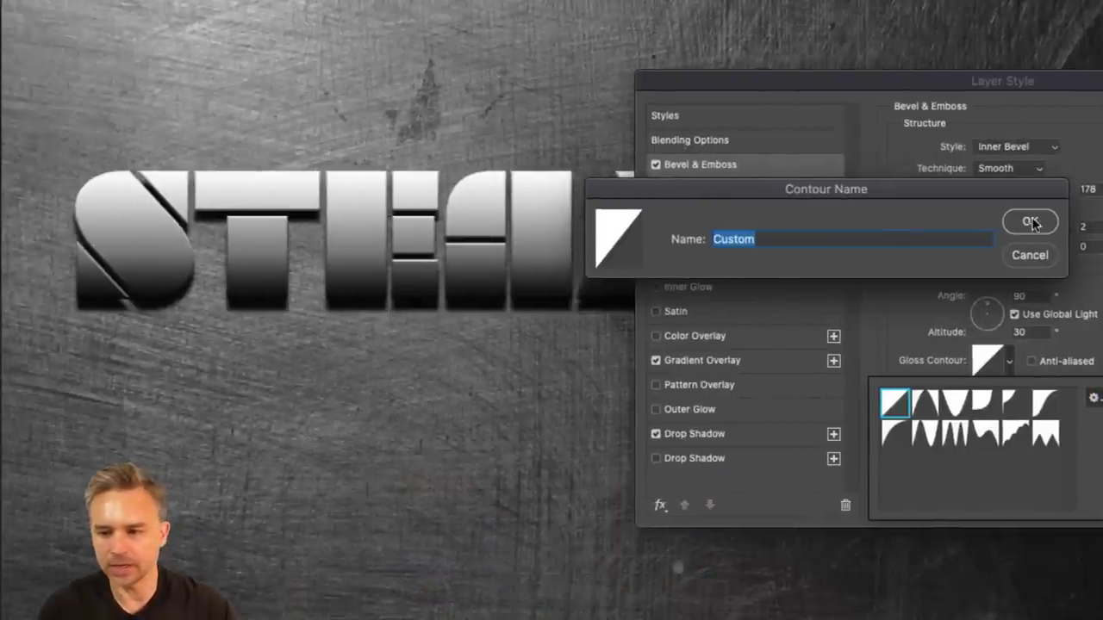
{"action": "left_click", "coordinate": [737, 222]}
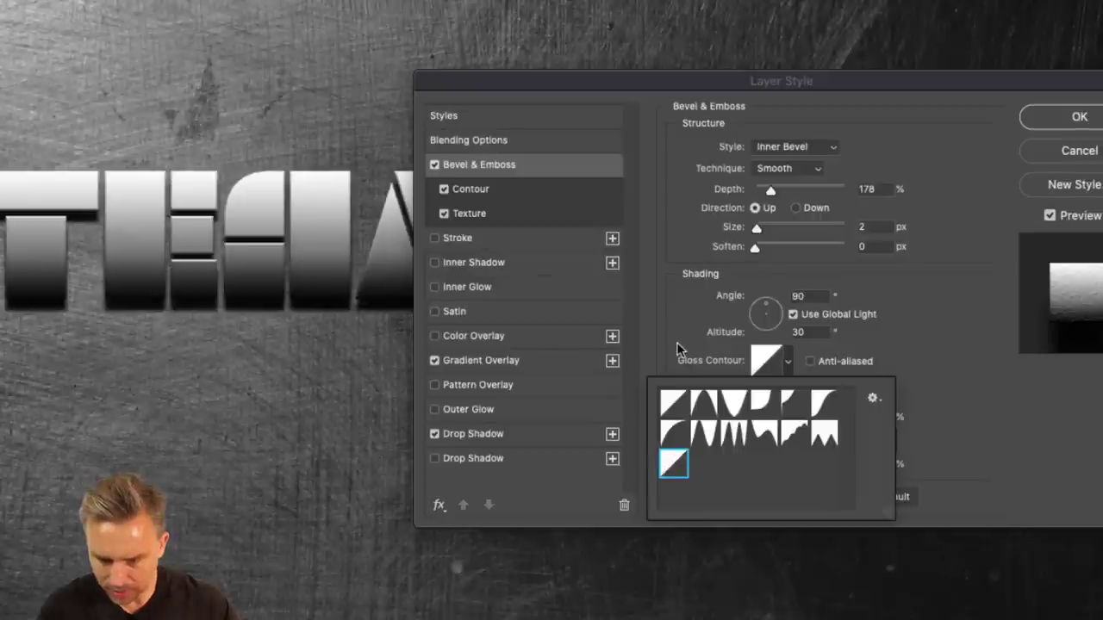
{"action": "left_click", "coordinate": [676, 349]}
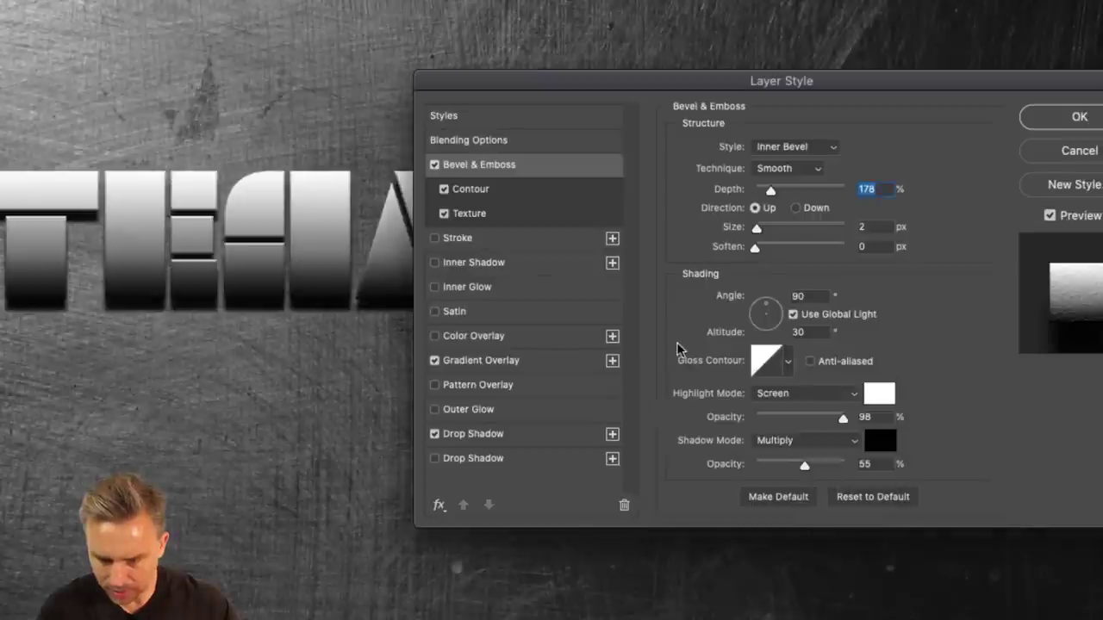
{"action": "left_click", "coordinate": [786, 366]}
{"action": "left_click", "coordinate": [670, 472]}
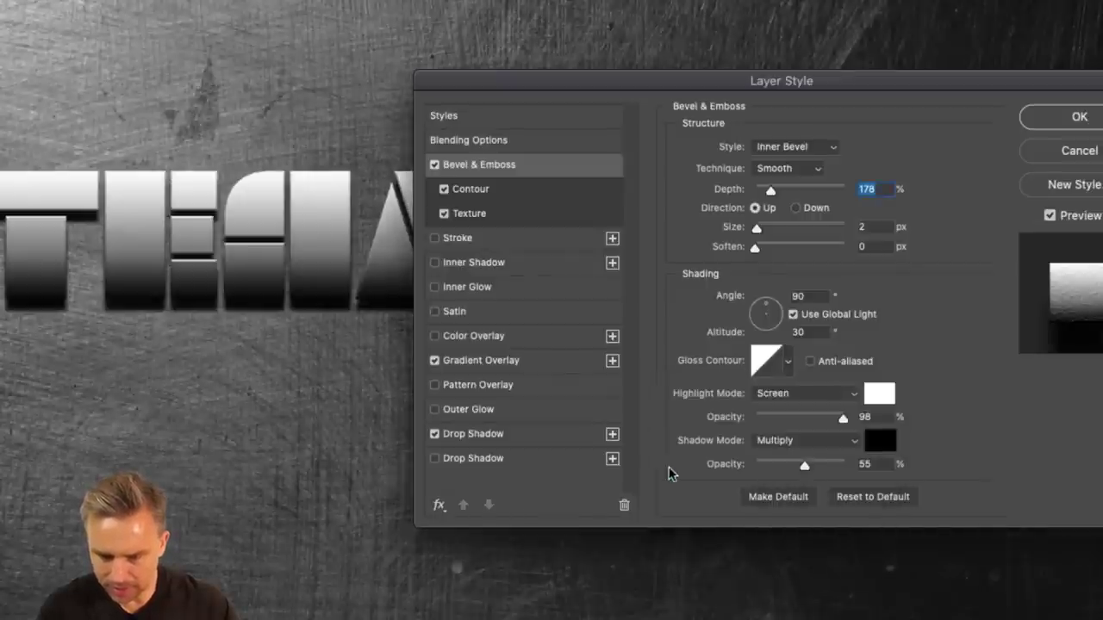
Step: Reshape the gloss contour into a wavy curve with points including 21/80% and 80/57%, and apply the layer style
{"action": "left_click", "coordinate": [760, 365]}
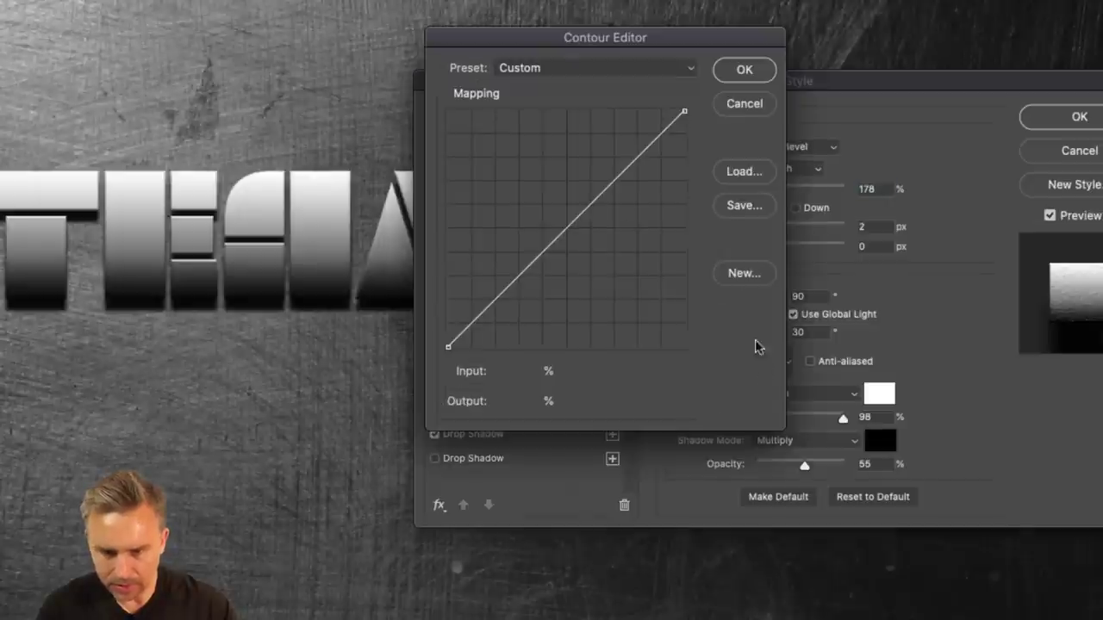
{"action": "left_click", "coordinate": [630, 163]}
{"action": "mouse_move", "coordinate": [630, 163]}
{"action": "left_mouse_down"}
{"action": "mouse_move", "coordinate": [617, 153]}
{"action": "mouse_move", "coordinate": [647, 170]}
{"action": "left_mouse_up"}
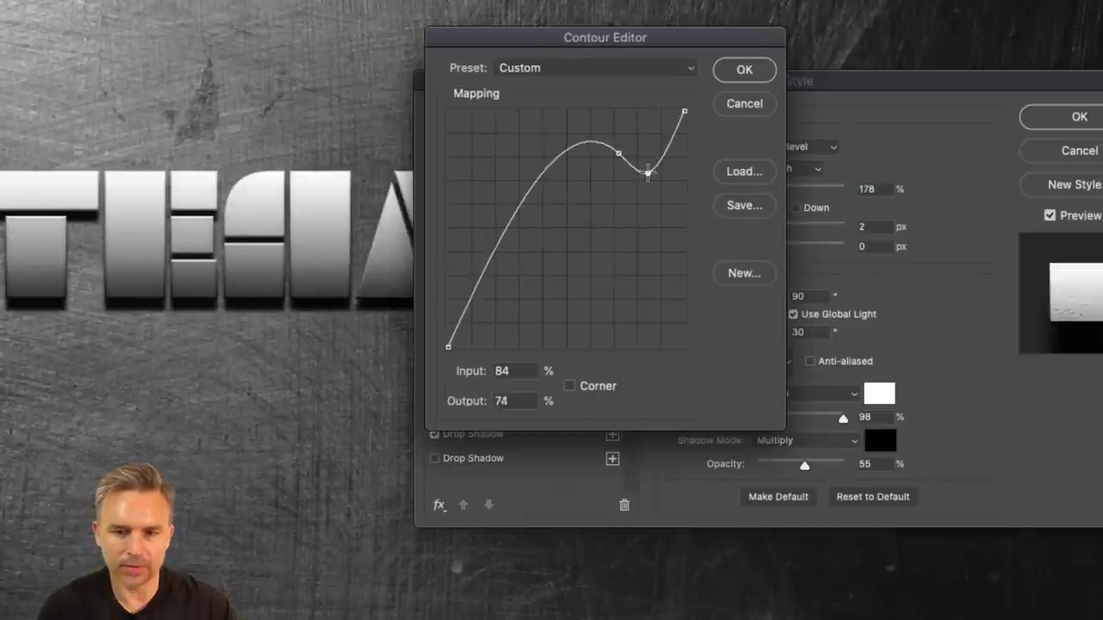
{"action": "left_click_drag", "start_coordinate": [546, 177], "coordinate": [560, 234]}
{"action": "left_click_drag", "start_coordinate": [500, 304], "coordinate": [498, 159]}
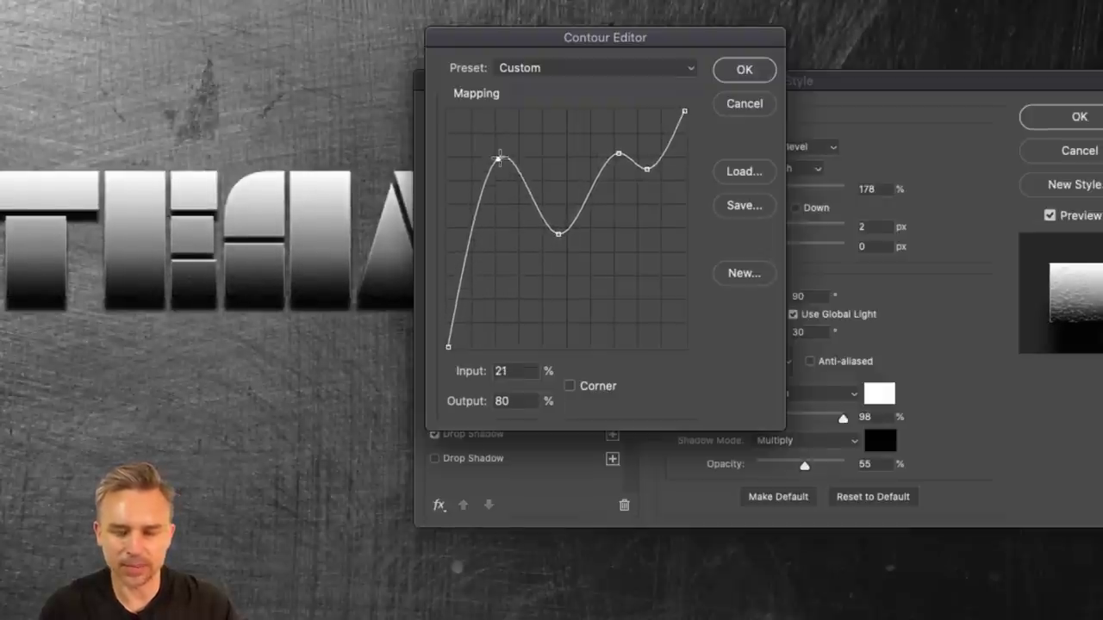
{"action": "left_click_drag", "start_coordinate": [615, 155], "coordinate": [636, 213]}
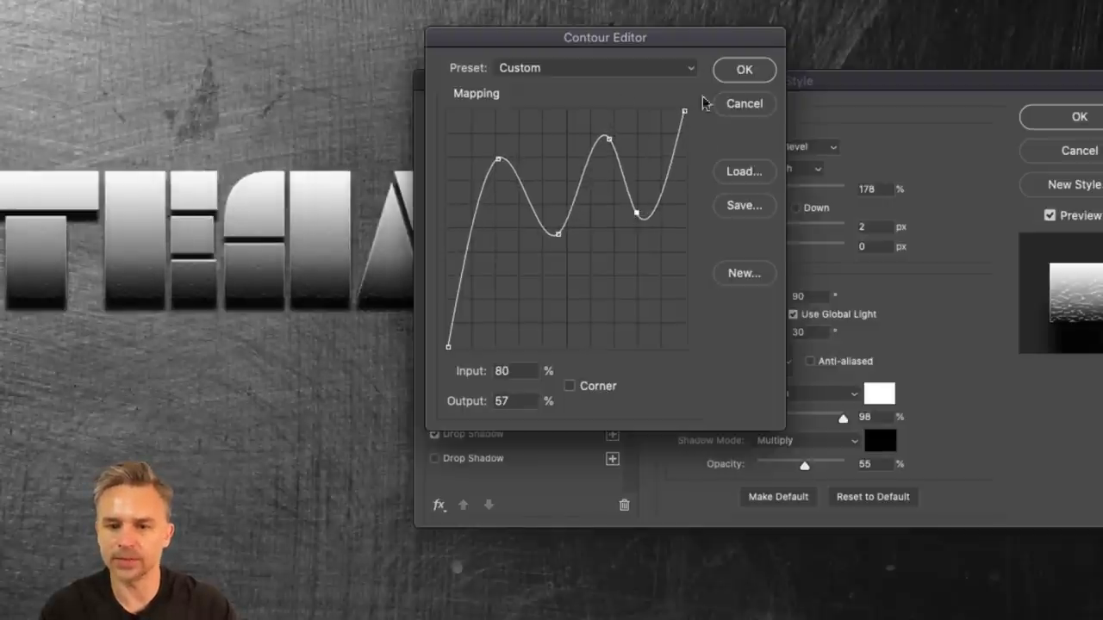
{"action": "left_click", "coordinate": [728, 77]}
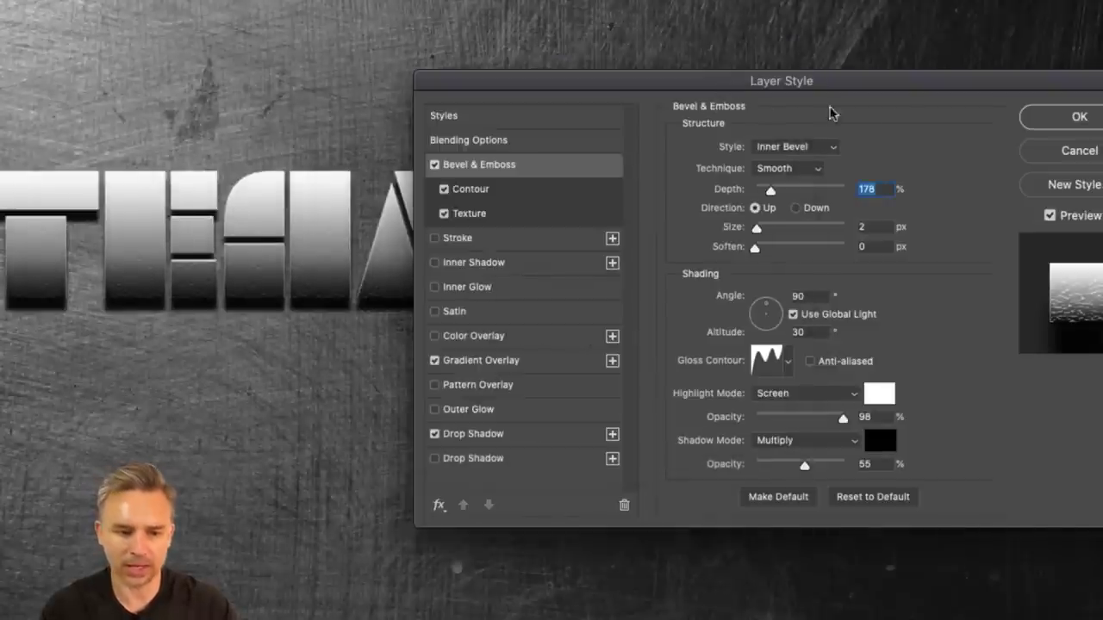
{"action": "left_click", "coordinate": [1077, 116]}
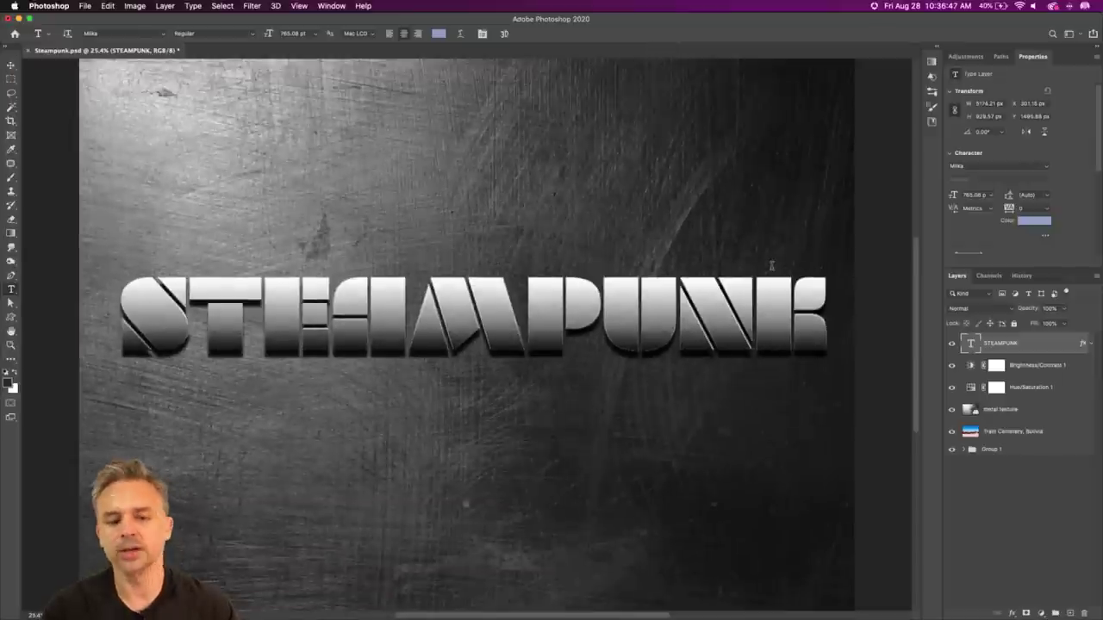
Step: Duplicate the metal texture layer, move the copy above the STEAMPUNK text layer and clip it to the text
{"action": "left_click", "coordinate": [1012, 414]}
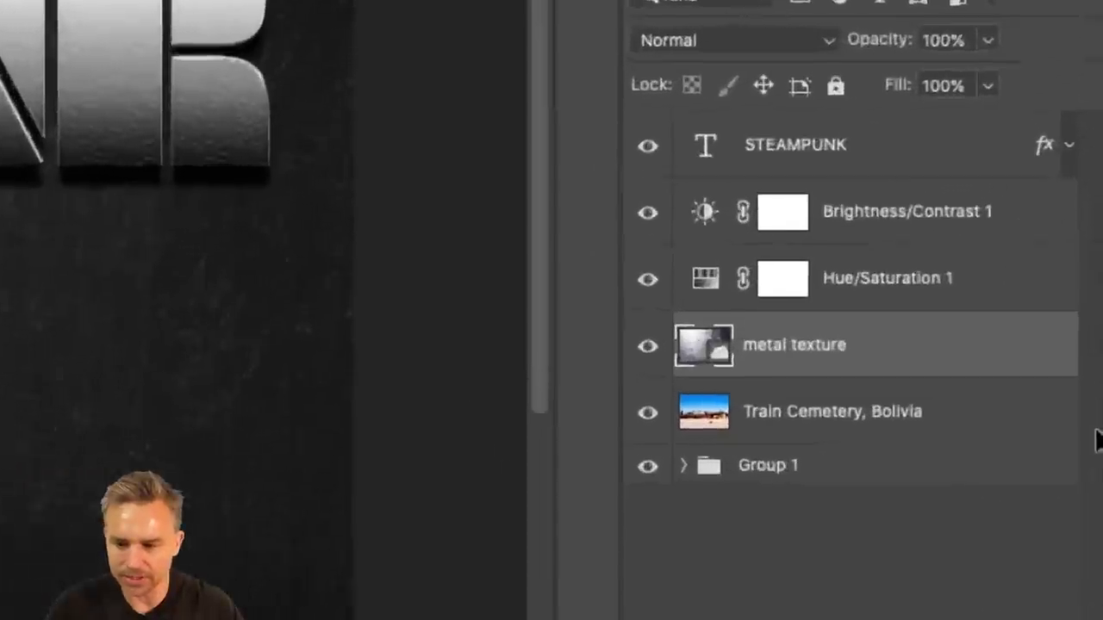
{"action": "key", "text": "super+j"}
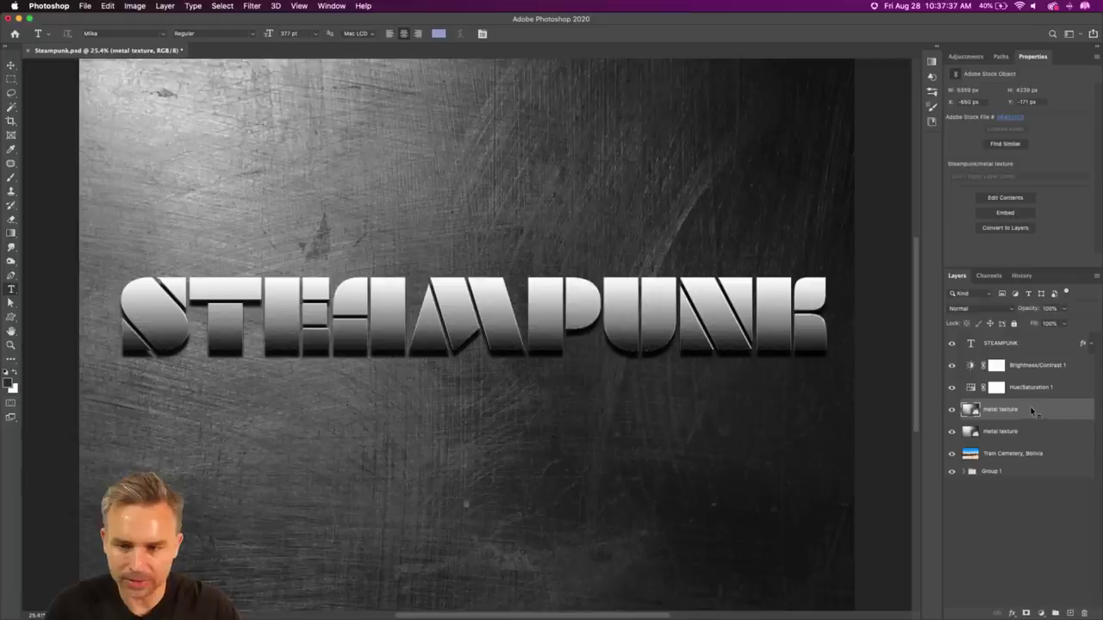
{"action": "left_click_drag", "start_coordinate": [1014, 413], "coordinate": [1029, 348]}
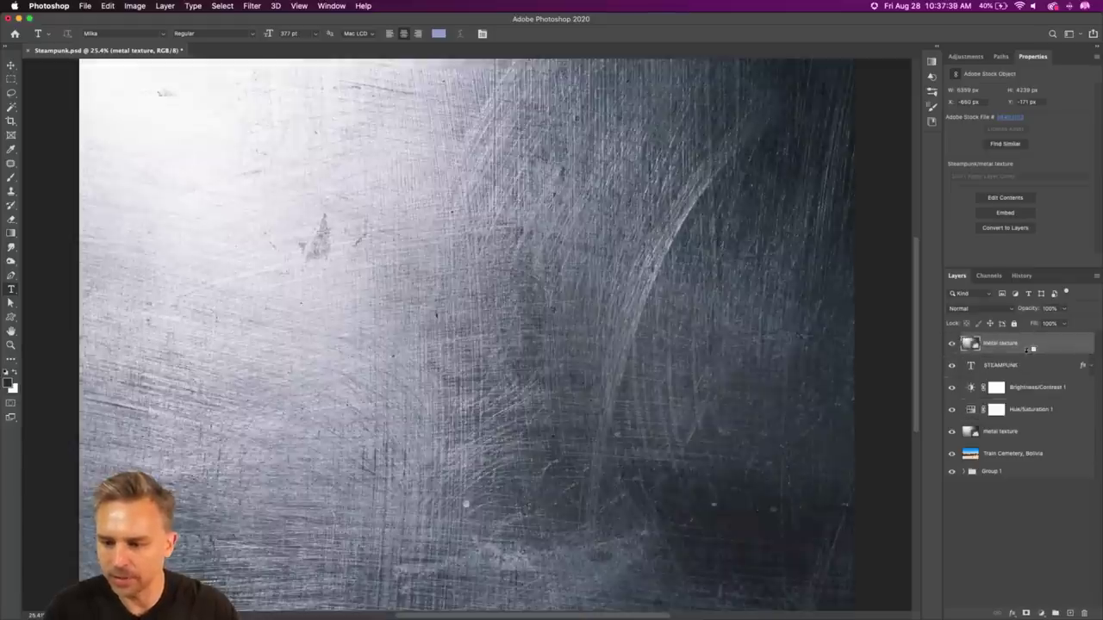
{"action": "left_click", "coordinate": [1027, 348], "text": "alt"}
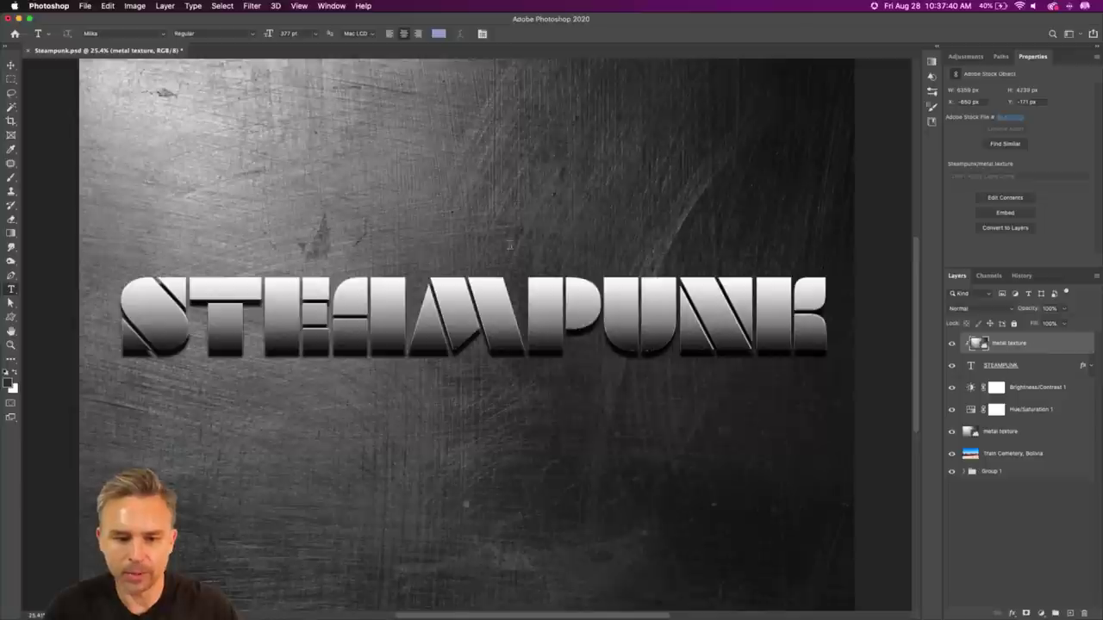
Step: Hide the STEAMPUNK layer's Gradient Overlay effect and reposition the clipped metal texture within the letters
{"action": "left_click", "coordinate": [1087, 367]}
{"action": "left_click", "coordinate": [983, 399]}
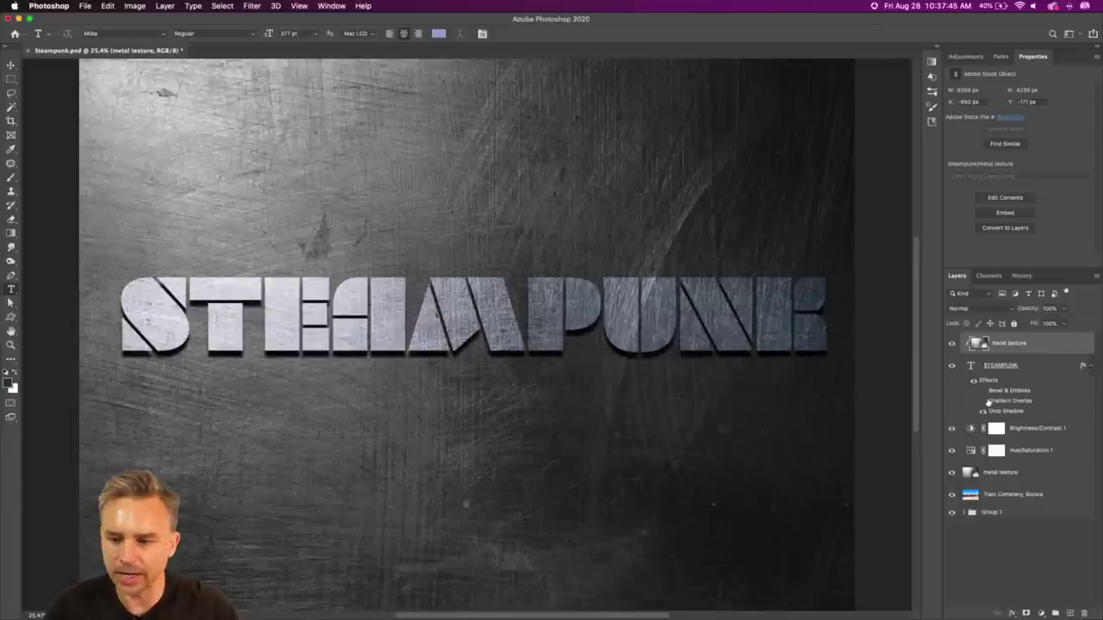
{"action": "left_click", "coordinate": [983, 402]}
{"action": "left_click", "coordinate": [983, 401]}
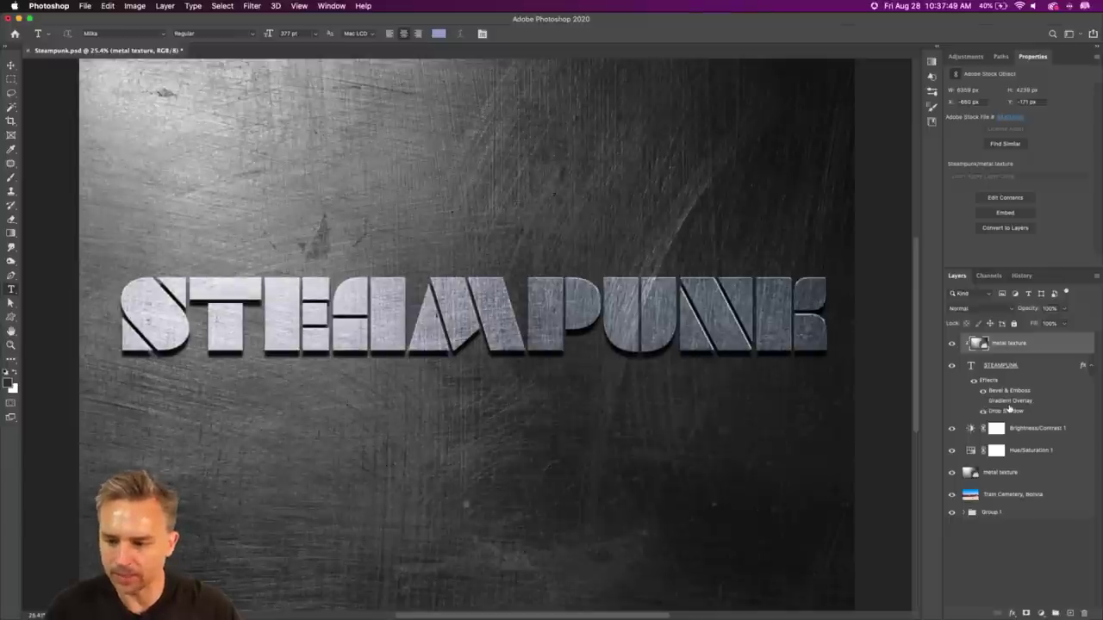
{"action": "key", "text": "v"}
{"action": "left_click_drag", "start_coordinate": [227, 232], "coordinate": [341, 294]}
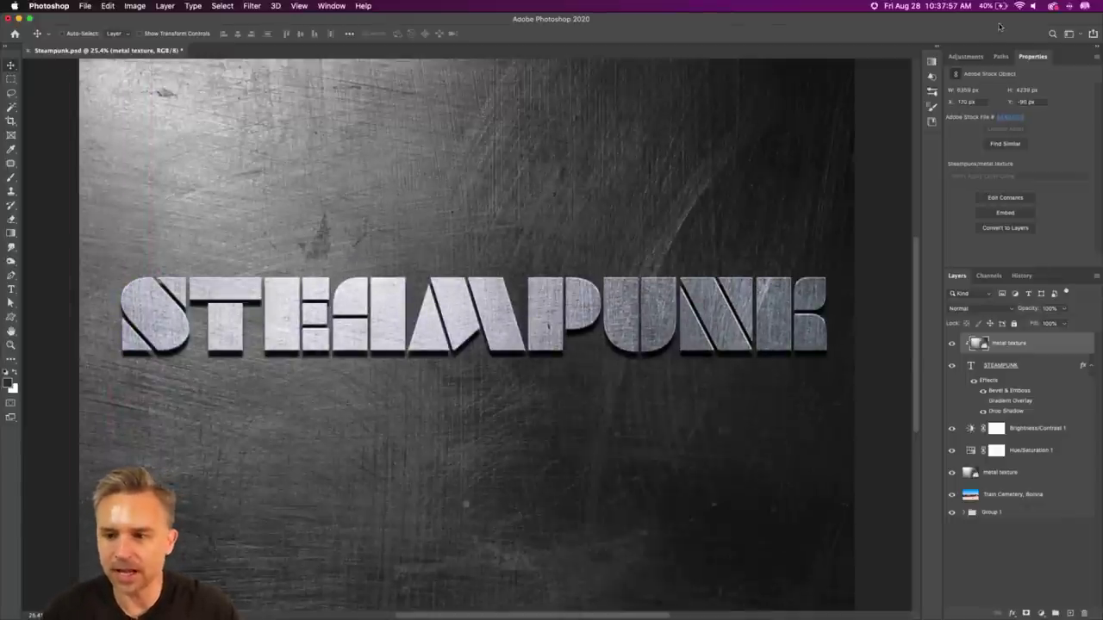
Step: Add a new empty layer above the clipped texture and place the Metal details graphic from the Steampunk library above the lettering
{"action": "left_click", "coordinate": [1069, 613]}
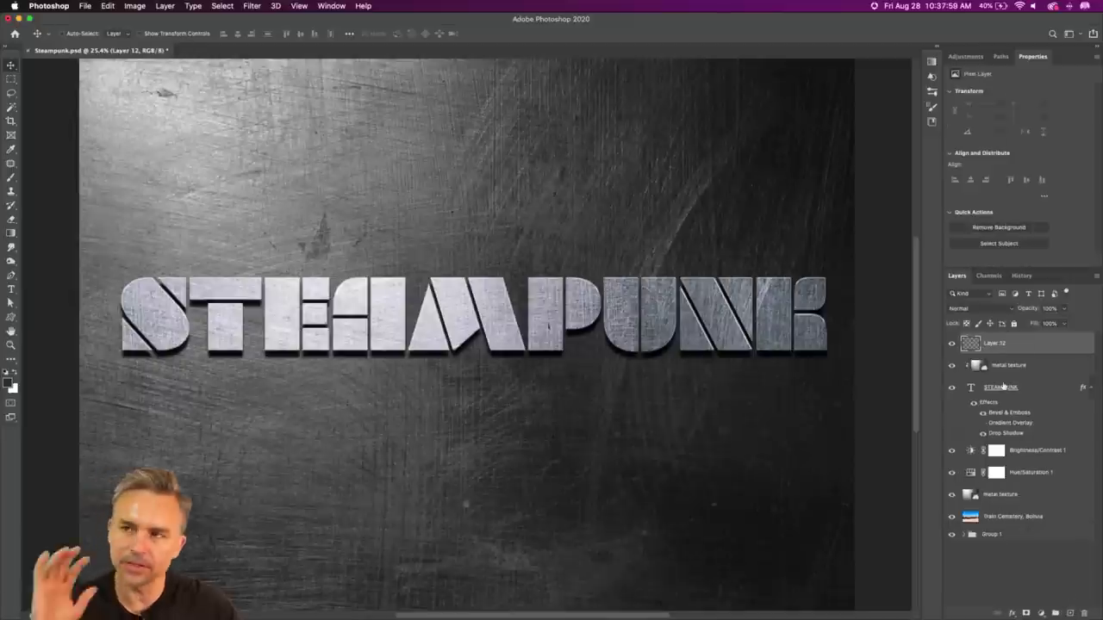
{"action": "left_click", "coordinate": [938, 49]}
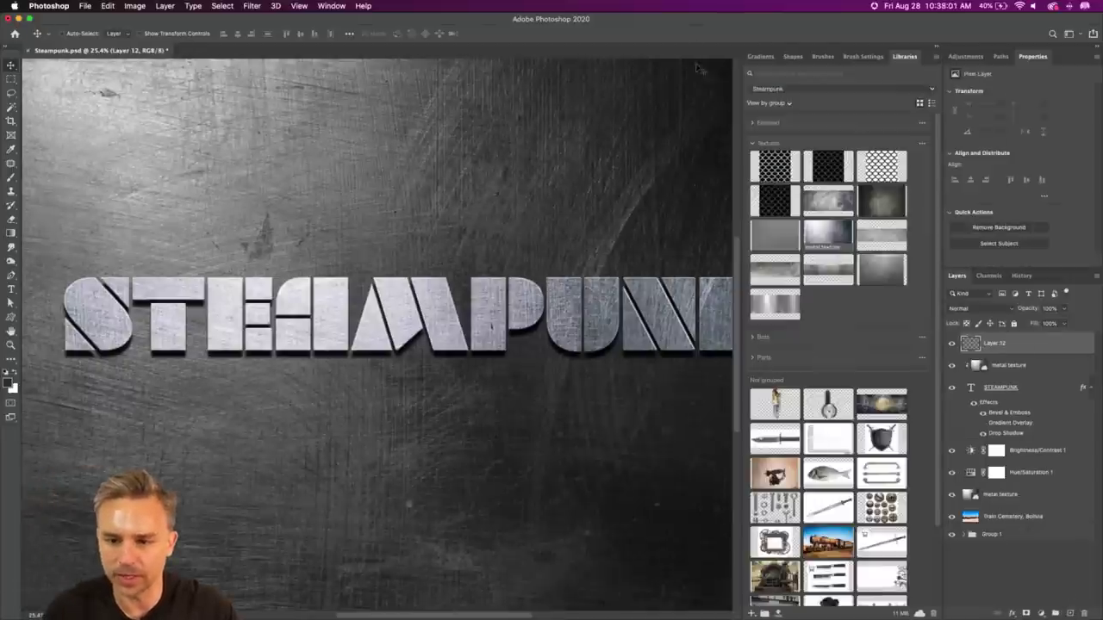
{"action": "scroll", "coordinate": [847, 462], "scroll_direction": "down", "scroll_amount": 3}
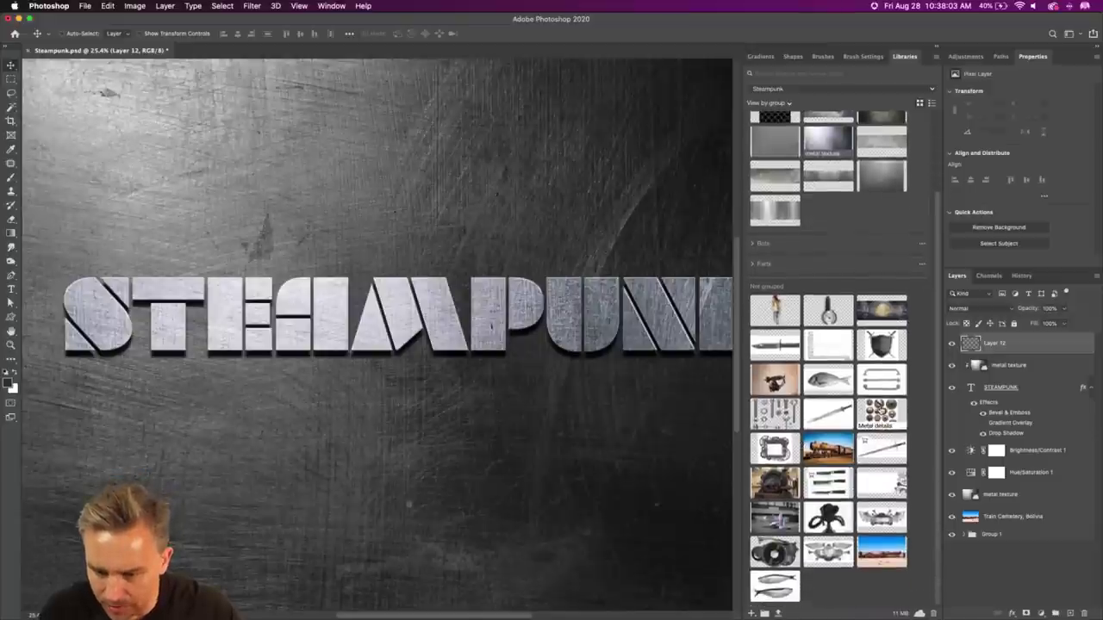
{"action": "left_click_drag", "start_coordinate": [429, 239], "coordinate": [422, 235]}
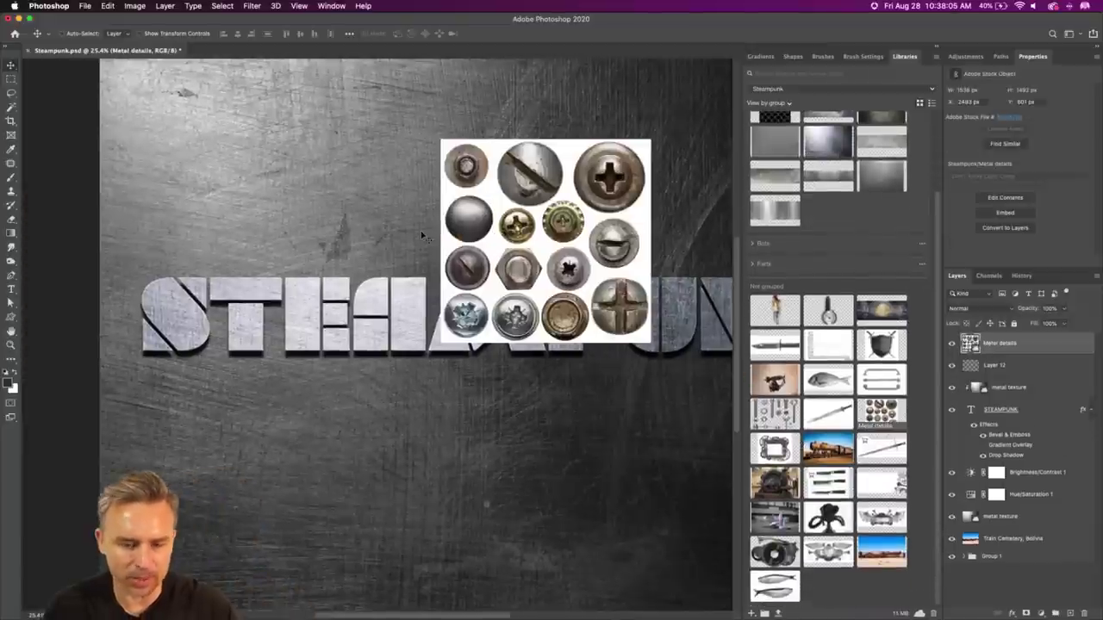
Step: Rasterize the Metal details layer and delete its white background with the Magic Wand, then clear the selection
{"action": "scroll", "coordinate": [562, 153], "scroll_direction": "up", "scroll_amount": 2}
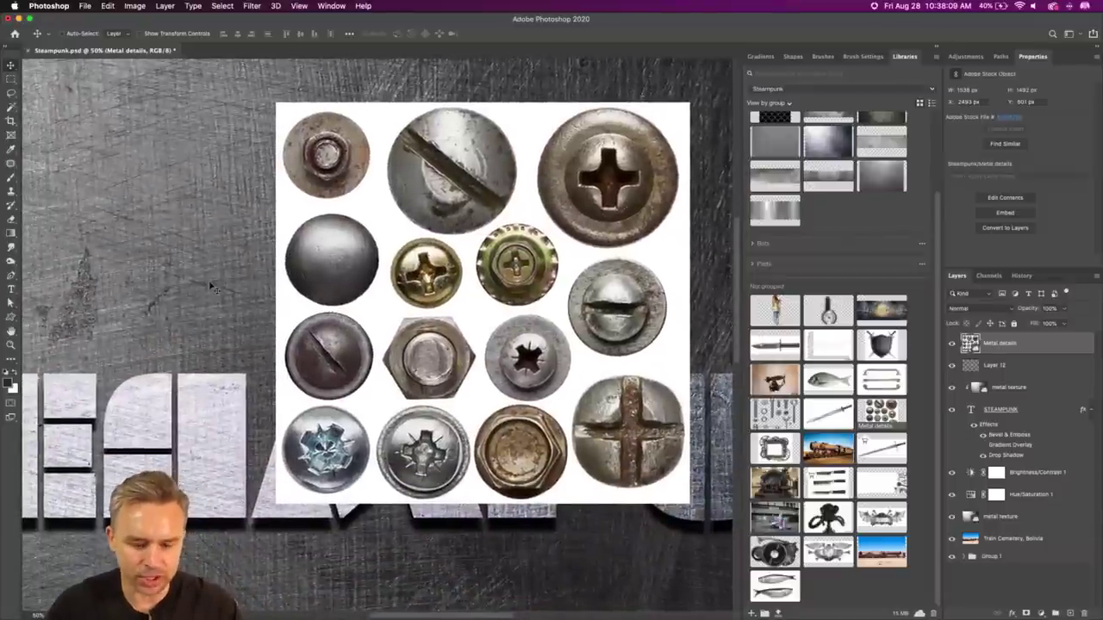
{"action": "key", "text": "super+plus"}
{"action": "left_click_drag", "start_coordinate": [181, 277], "coordinate": [234, 316]}
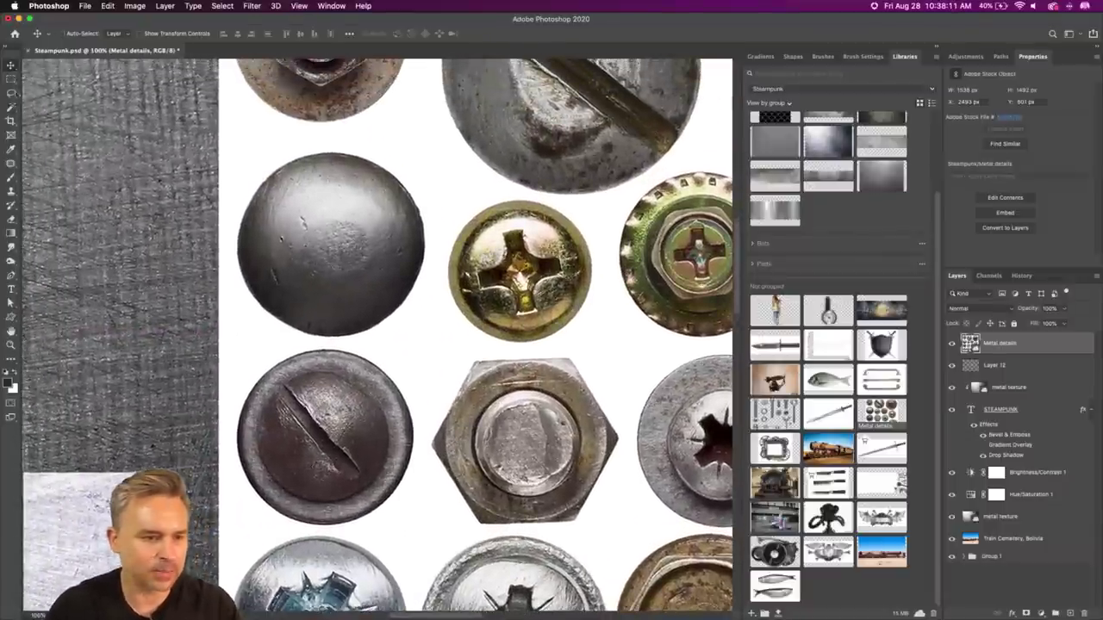
{"action": "left_click", "coordinate": [11, 106]}
{"action": "right_click", "coordinate": [1012, 342]}
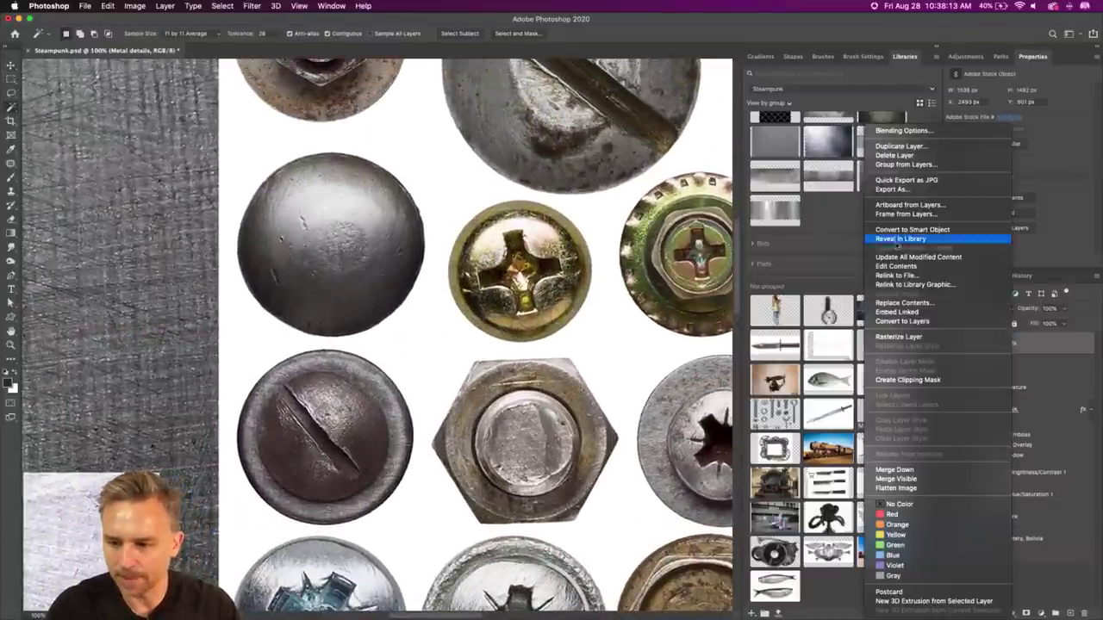
{"action": "left_click", "coordinate": [904, 337]}
{"action": "left_click", "coordinate": [936, 50]}
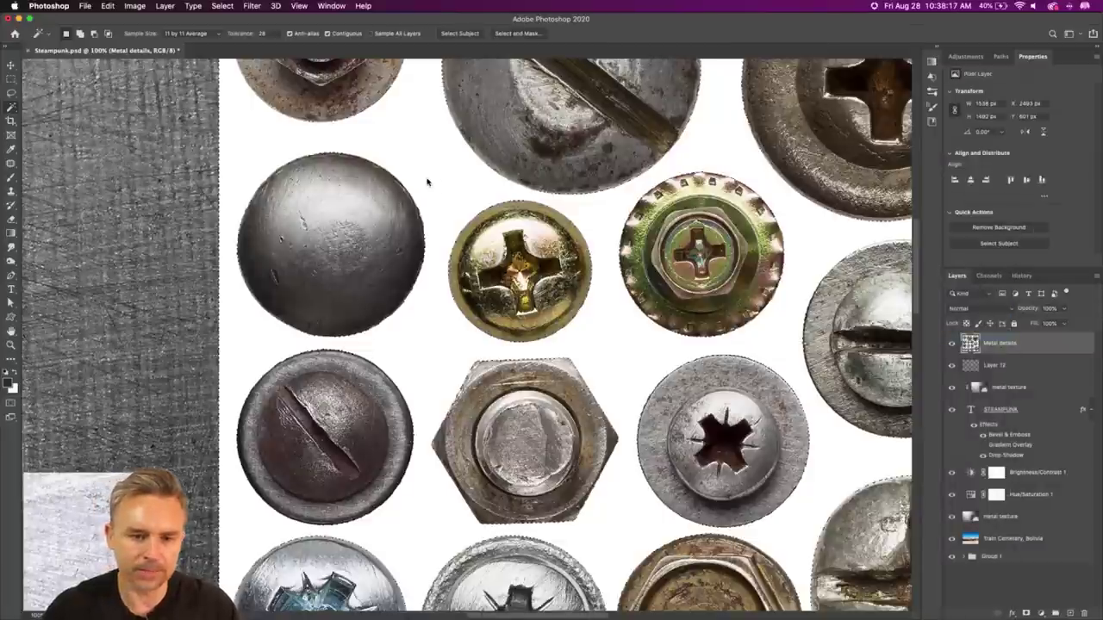
{"action": "left_click", "coordinate": [427, 181]}
{"action": "key", "text": "Delete"}
{"action": "key", "text": "super+d"}
Step: Fill the empty Layer 12 beneath Metal details with white as a plain backdrop for the screws
{"action": "key", "text": "m"}
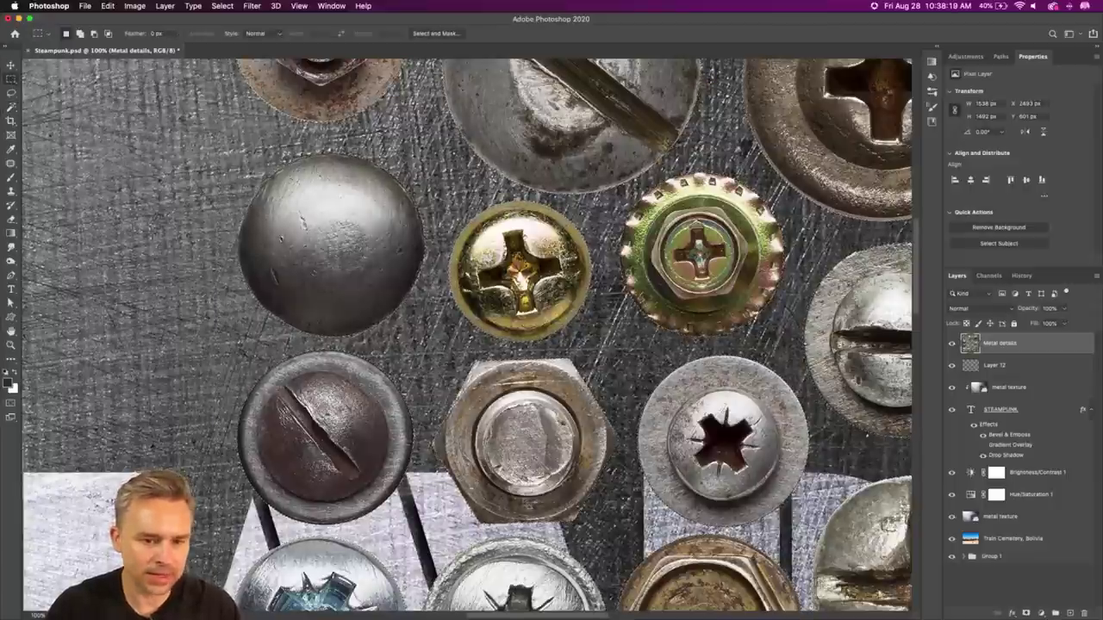
{"action": "left_click", "coordinate": [999, 365]}
{"action": "left_click", "coordinate": [14, 372]}
{"action": "key", "text": "shift+BackSpace"}
{"action": "key", "text": "Return"}
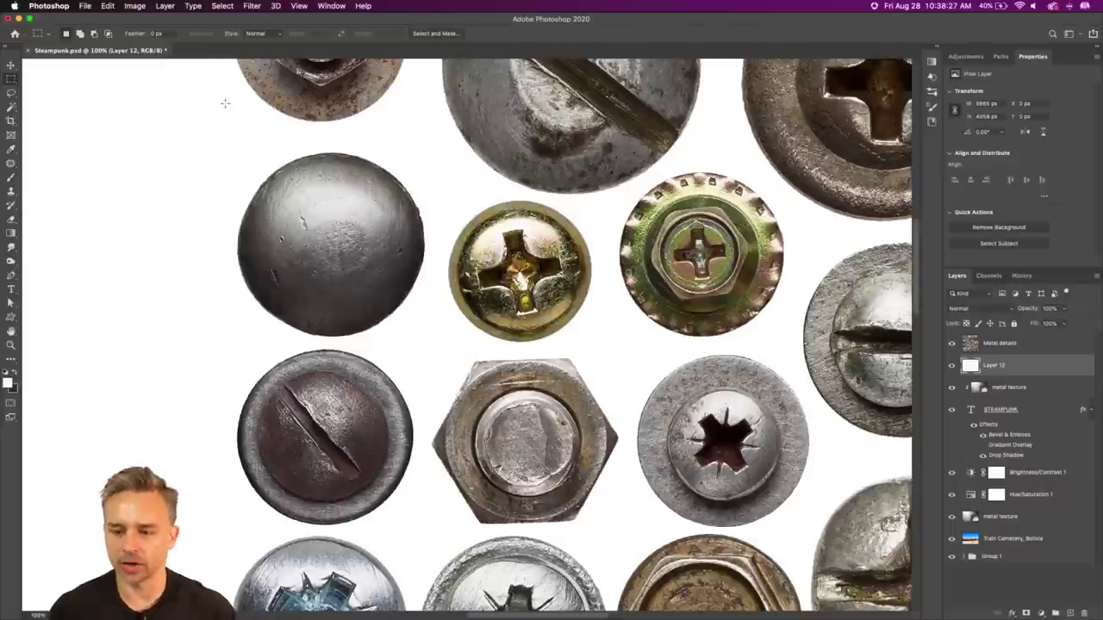
Step: Copy the smooth round rivet from the Metal details layer with a rectangular selection and paste it onto its own layer
{"action": "left_click", "coordinate": [1051, 345]}
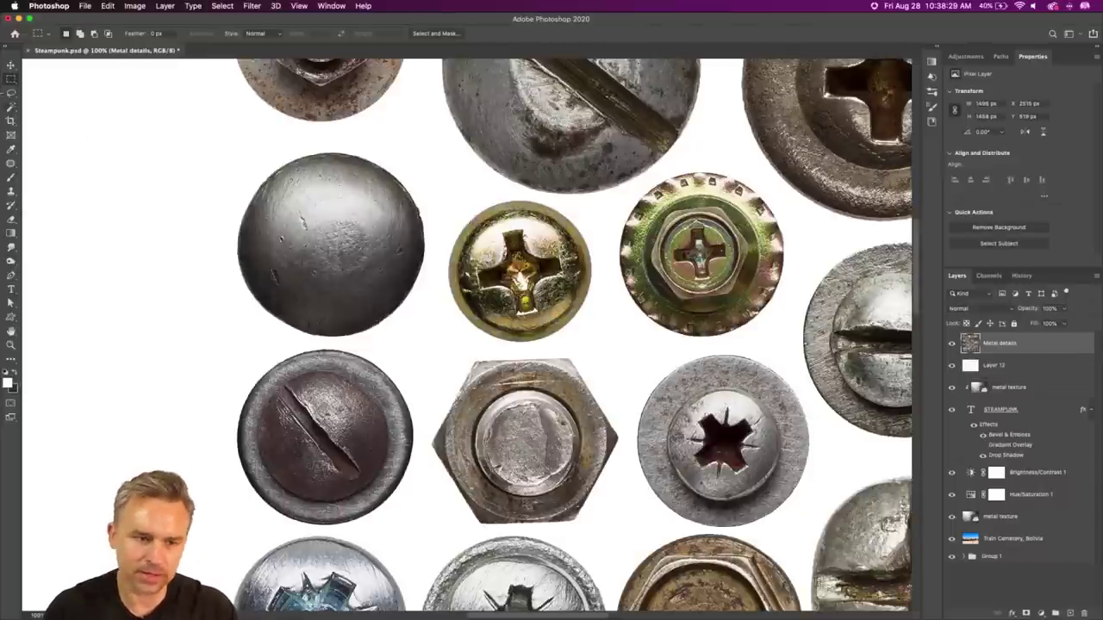
{"action": "left_click_drag", "start_coordinate": [217, 155], "coordinate": [430, 340]}
{"action": "left_click_drag", "start_coordinate": [324, 307], "coordinate": [325, 278]}
{"action": "left_click", "coordinate": [230, 147]}
{"action": "left_click_drag", "start_coordinate": [230, 150], "coordinate": [425, 343]}
{"action": "key", "text": "super+c"}
{"action": "key", "text": "super+v"}
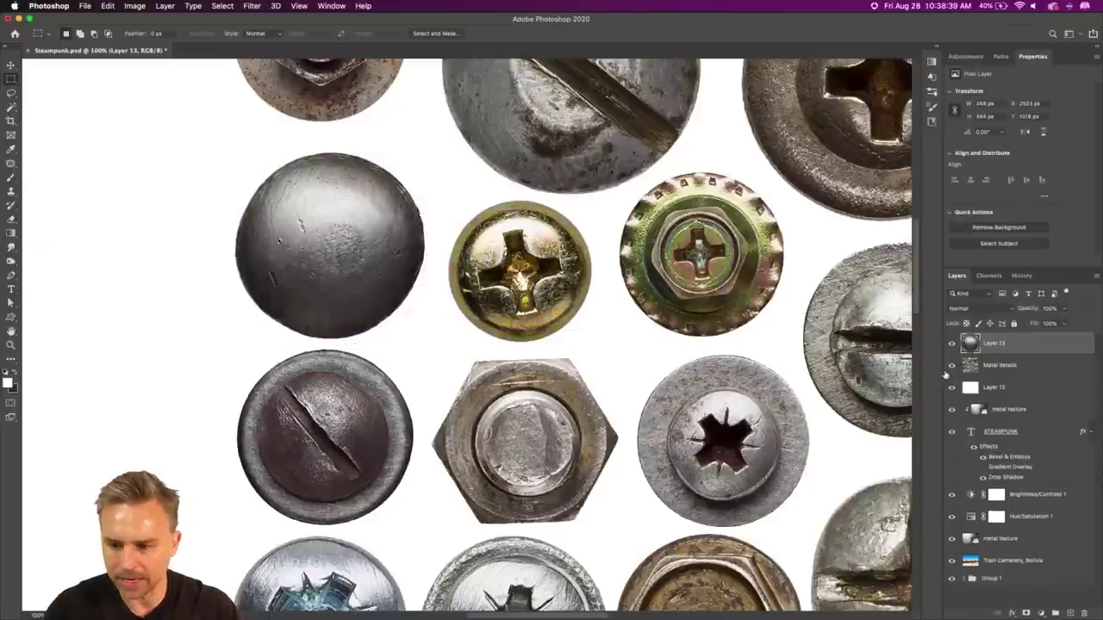
Step: Hide the Metal details and white Layer 12 layers and move the pasted rivet down onto the letter M
{"action": "left_click", "coordinate": [952, 365]}
{"action": "key", "text": "super+0"}
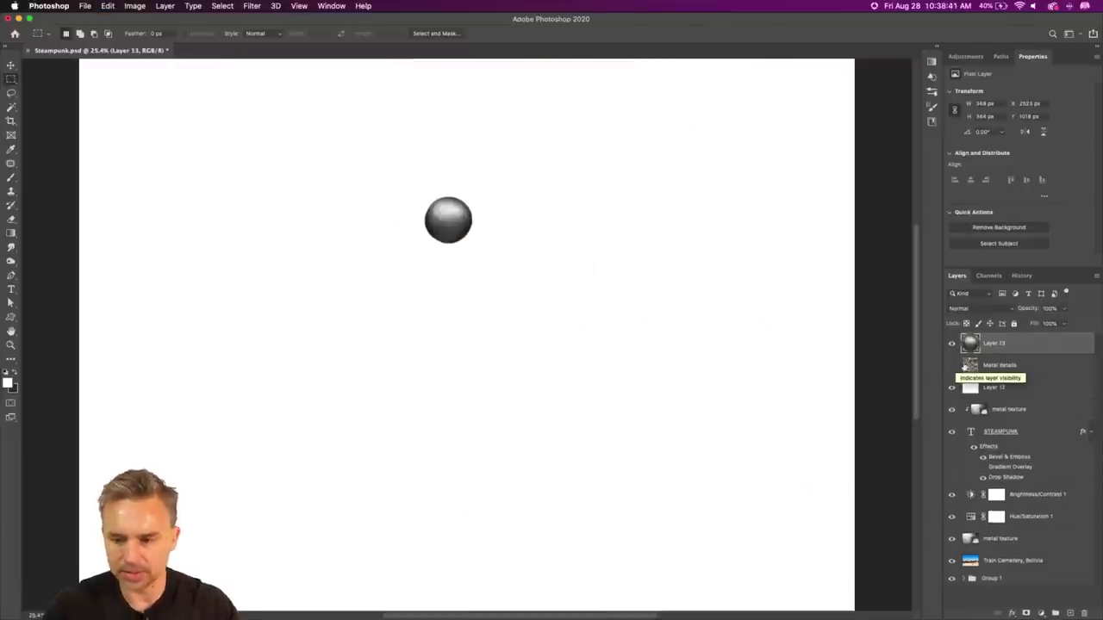
{"action": "left_click", "coordinate": [952, 388]}
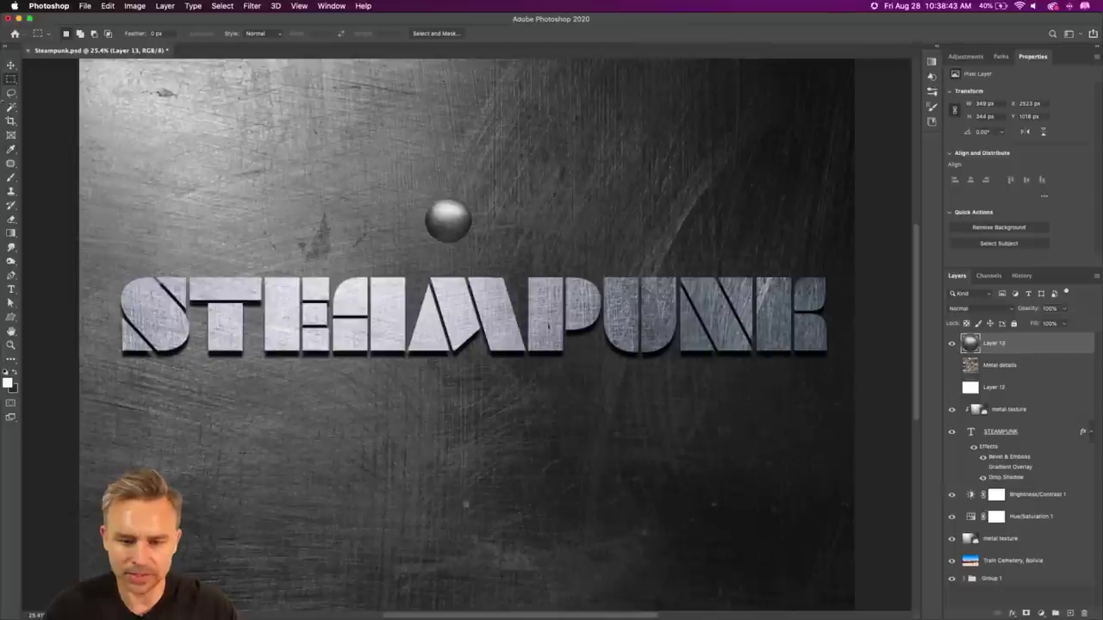
{"action": "left_click", "coordinate": [10, 65]}
{"action": "left_click_drag", "start_coordinate": [391, 194], "coordinate": [393, 287]}
Step: Shift the rivet layer's hue to about -87 with a Hue/Saturation adjustment
{"action": "key", "text": "super+u"}
{"action": "left_click_drag", "start_coordinate": [806, 282], "coordinate": [770, 283]}
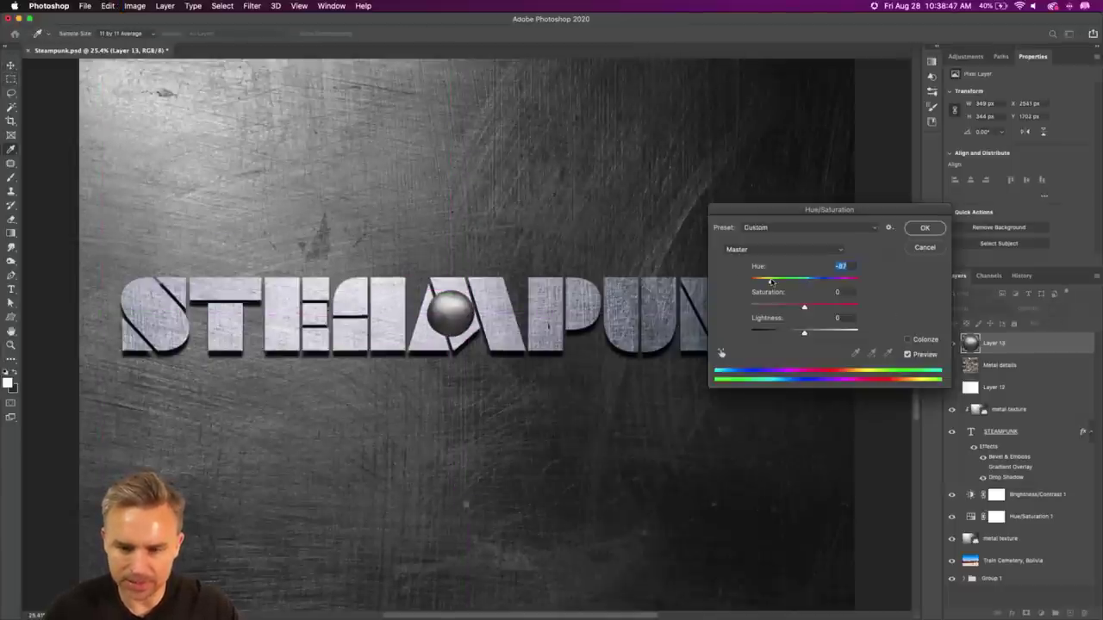
{"action": "key", "text": "Return"}
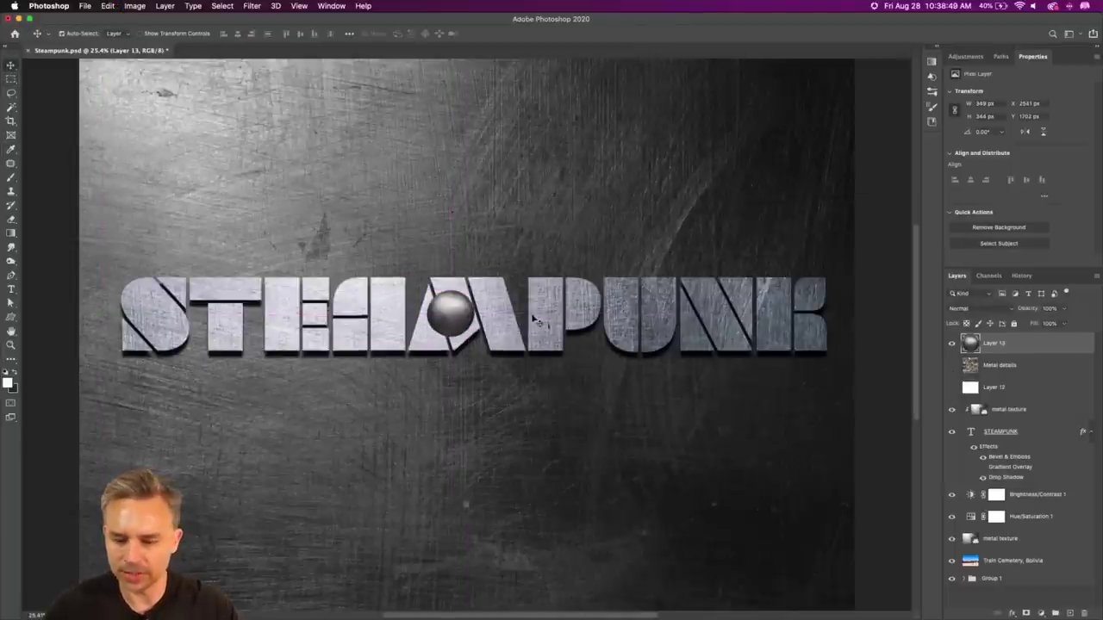
Step: Scale the rivet down to about 62 × 61 px and position it near the tip of the M's triangular left stroke
{"action": "key", "text": "super+t"}
{"action": "left_click_drag", "start_coordinate": [474, 334], "coordinate": [431, 293]}
{"action": "key", "text": "Return"}
{"action": "key", "text": "super+equal"}
{"action": "key", "text": "super+equal"}
{"action": "key", "text": "super+equal"}
{"action": "key", "text": "super+equal"}
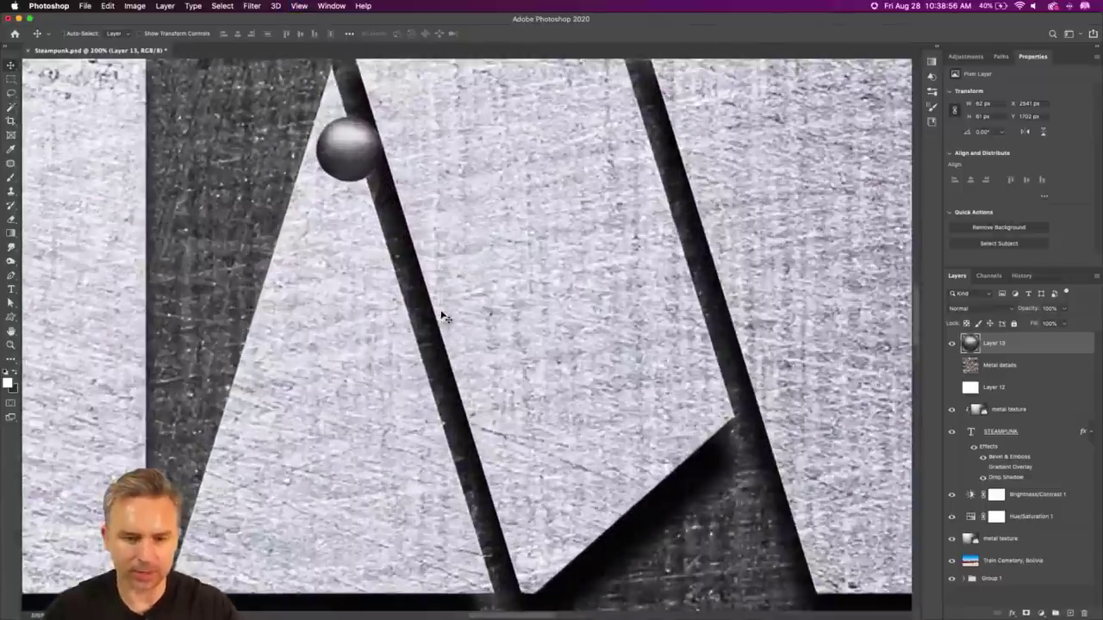
{"action": "left_click_drag", "start_coordinate": [368, 183], "coordinate": [422, 202]}
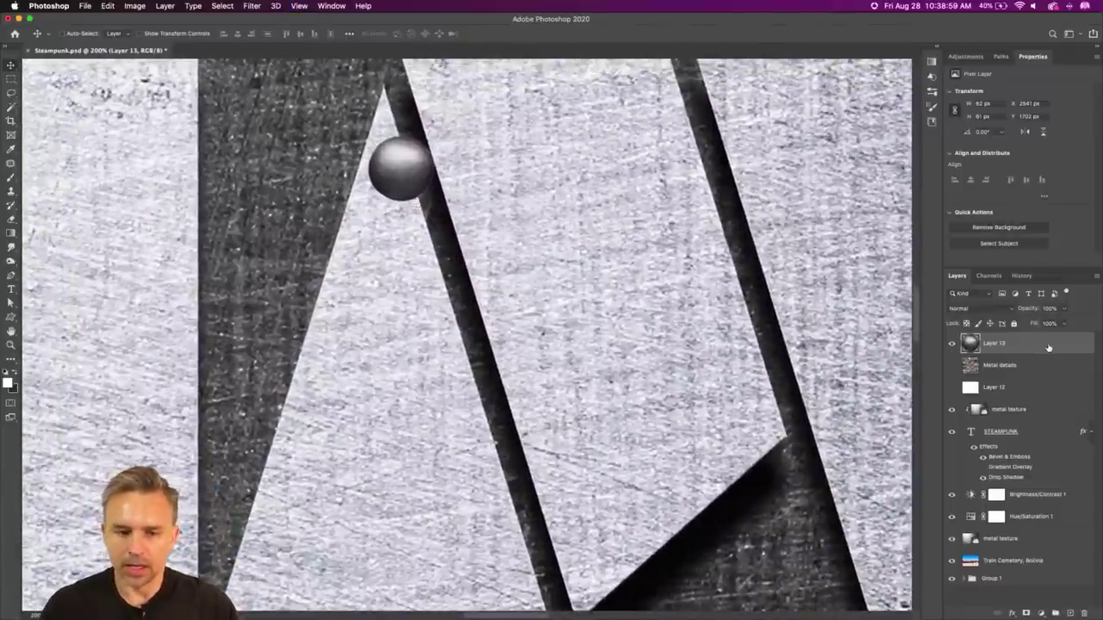
{"action": "left_click_drag", "start_coordinate": [388, 169], "coordinate": [370, 226]}
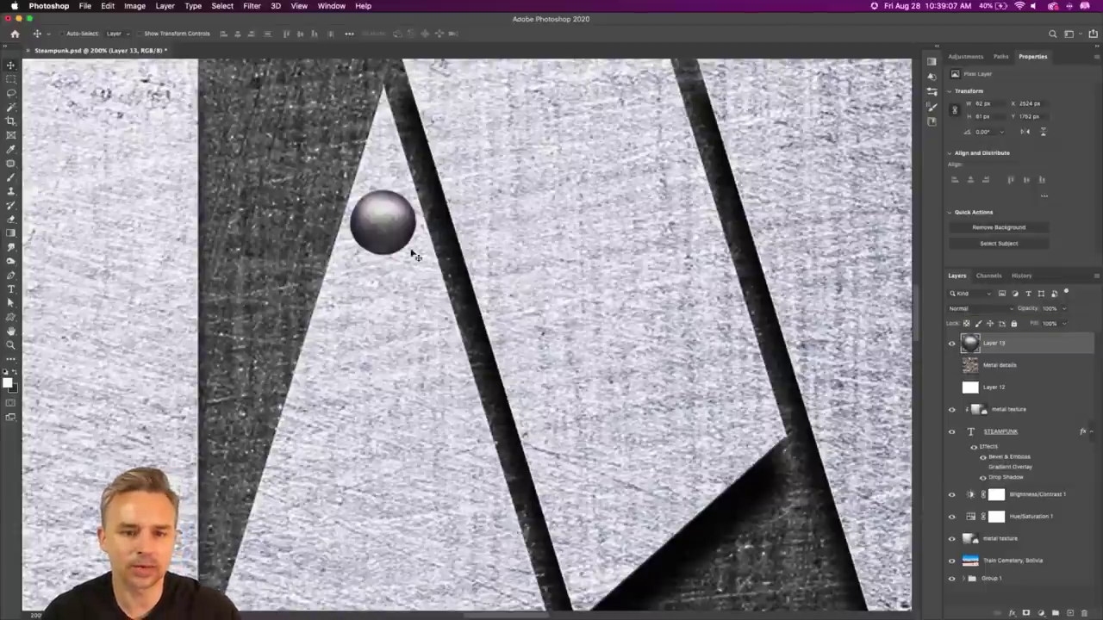
{"action": "left_click_drag", "start_coordinate": [376, 229], "coordinate": [375, 350]}
{"action": "key", "text": "super+z"}
{"action": "left_click_drag", "start_coordinate": [384, 220], "coordinate": [366, 306]}
{"action": "key", "text": "super+z"}
Step: Duplicate the rivet and place the copy in the lower-left corner of the M's left stroke
{"action": "left_click_drag", "start_coordinate": [374, 239], "coordinate": [352, 338]}
{"action": "key", "text": "super+minus"}
{"action": "key", "text": "super+minus"}
{"action": "key", "text": "super+minus"}
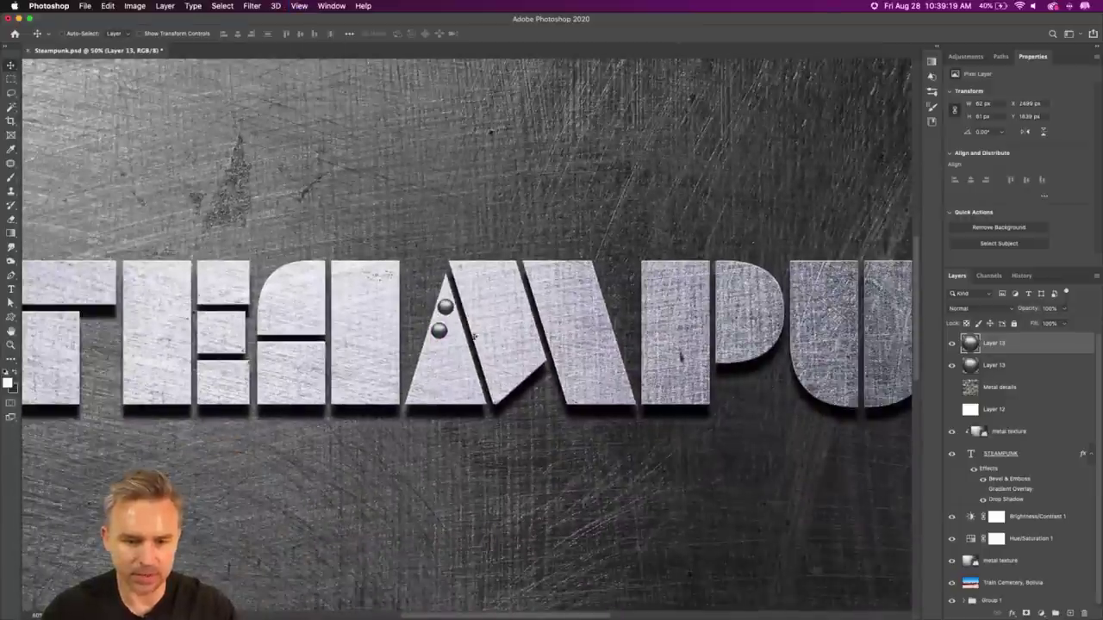
{"action": "left_click_drag", "start_coordinate": [441, 334], "coordinate": [426, 399]}
Step: Duplicate the rivet onto both lower corners of the A, the E's lower-left corner, and the lower-left corner and middle of the S
{"action": "left_click_drag", "start_coordinate": [364, 369], "coordinate": [137, 392]}
{"action": "scroll", "coordinate": [500, 295], "scroll_direction": "left", "scroll_amount": 5}
{"action": "left_click_drag", "start_coordinate": [325, 400], "coordinate": [60, 404]}
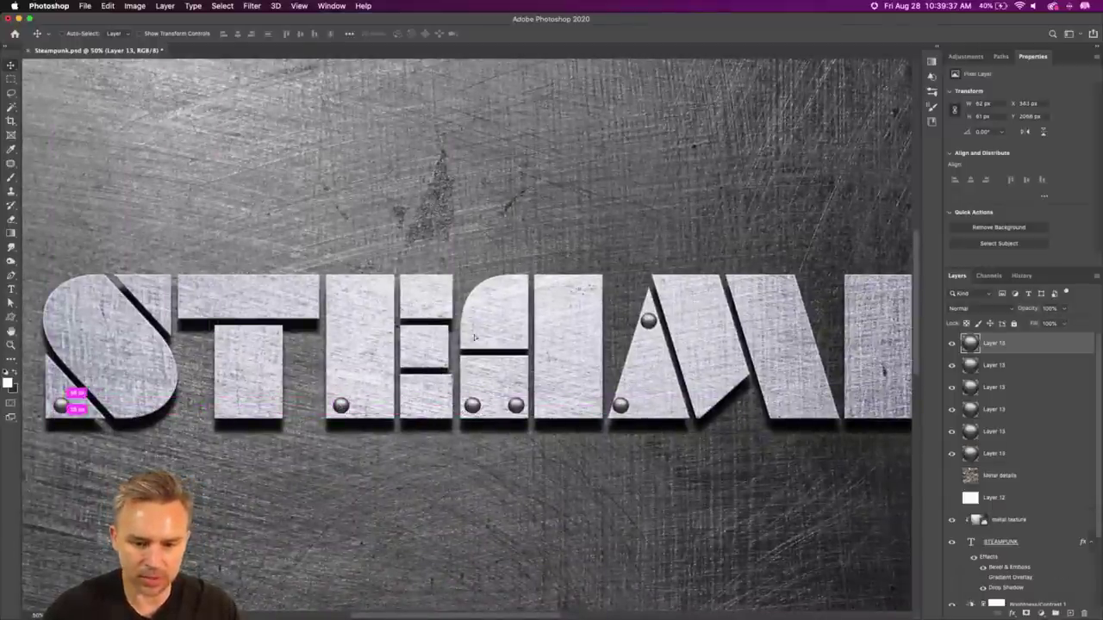
{"action": "left_click_drag", "start_coordinate": [62, 396], "coordinate": [113, 330]}
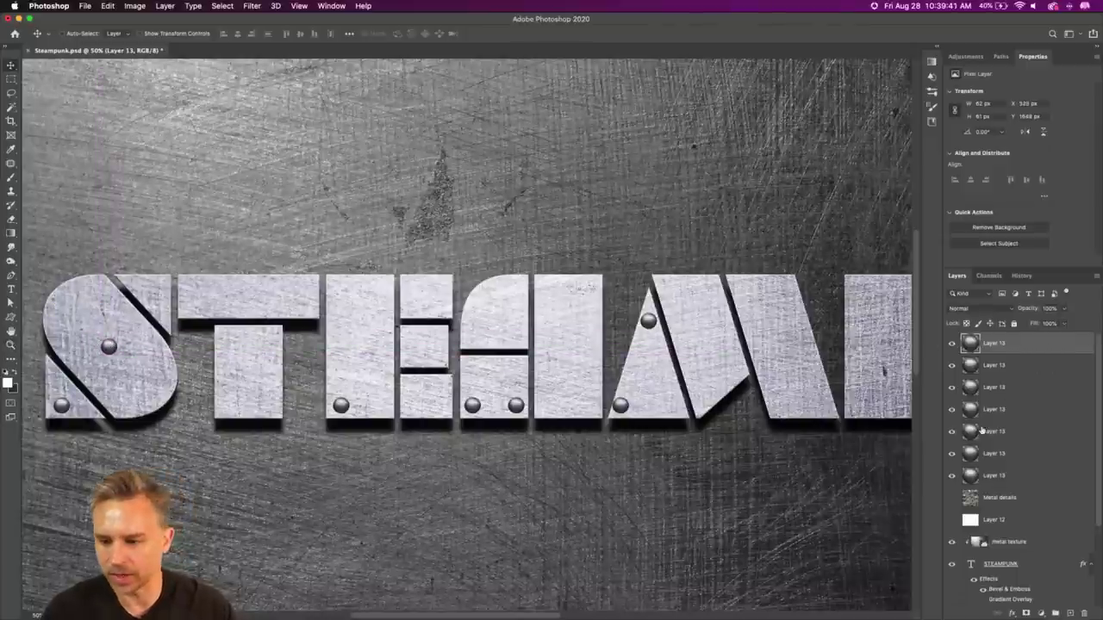
Step: Group all the rivet layers and name the group rivets
{"action": "left_click", "coordinate": [1026, 478], "text": "shift"}
{"action": "key", "text": "super+g"}
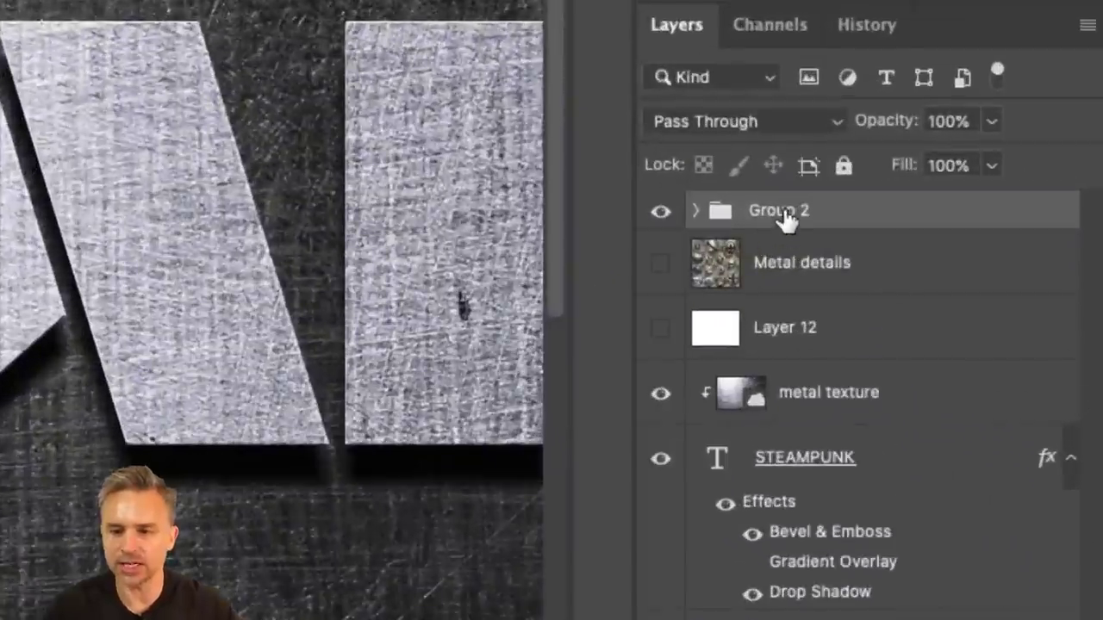
{"action": "double_click", "coordinate": [993, 339]}
{"action": "type", "text": "rivets"}
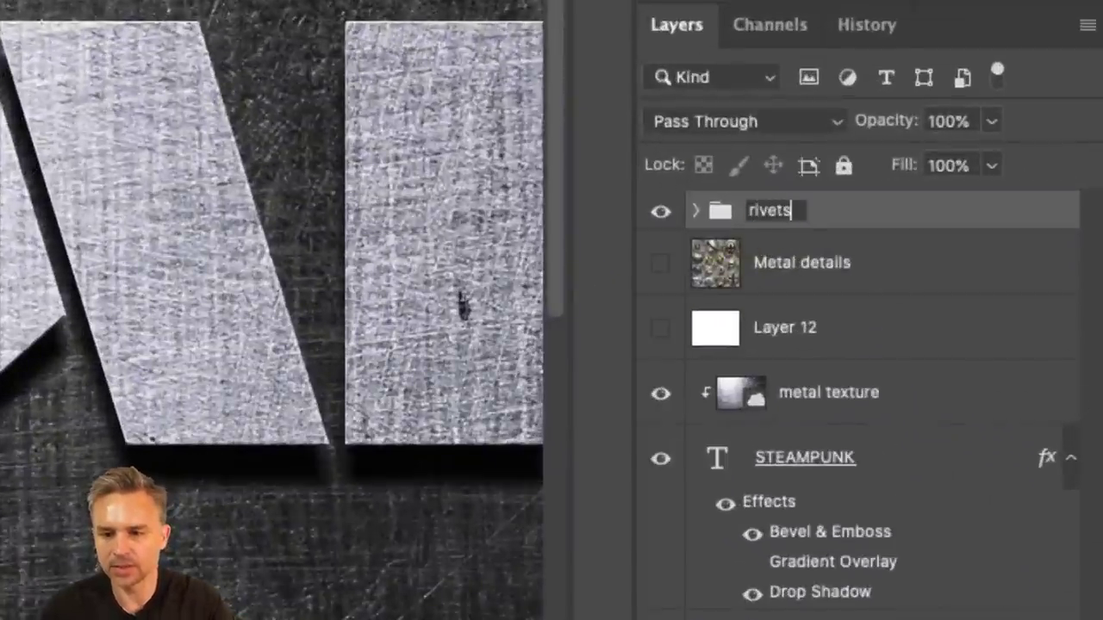
{"action": "key", "text": "Return"}
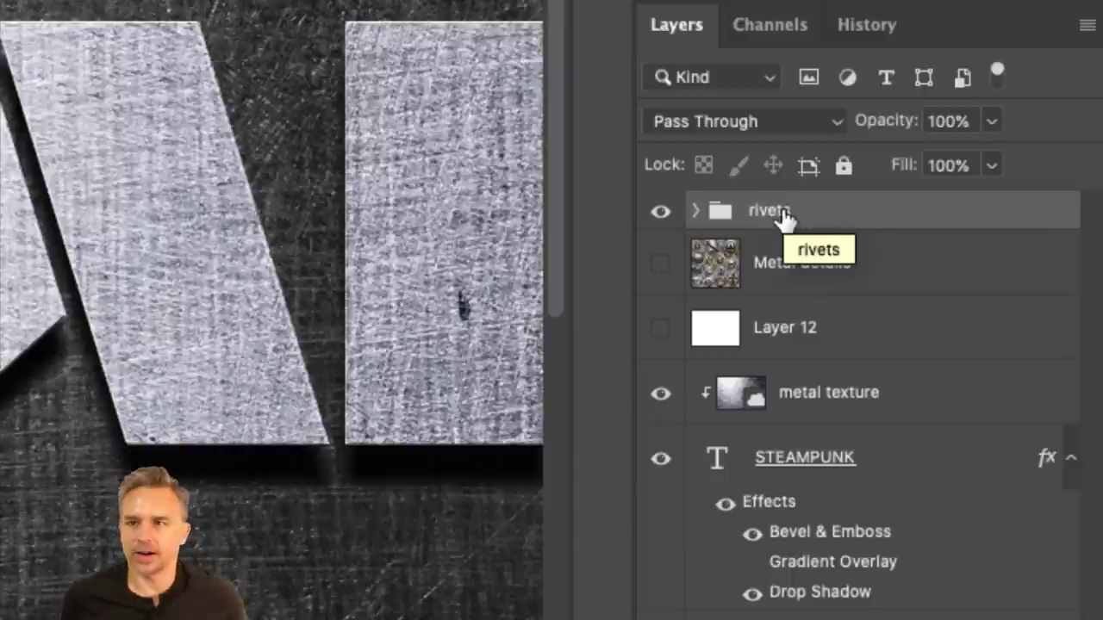
Step: Set the rivets group's blend mode to Darker Color
{"action": "key", "text": "super+minus"}
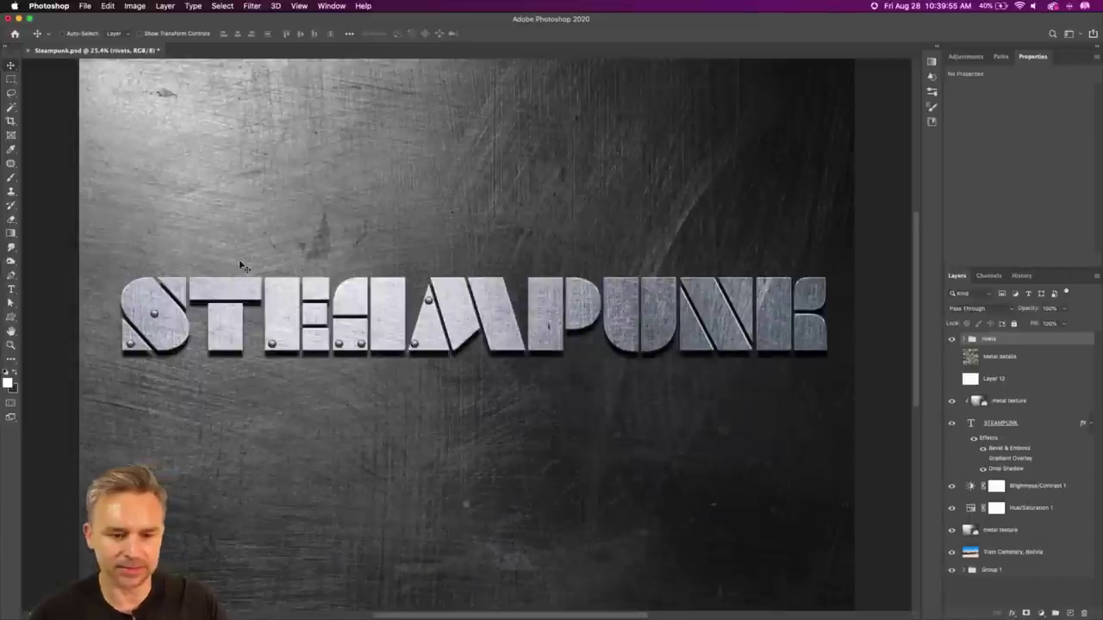
{"action": "left_click", "coordinate": [999, 310]}
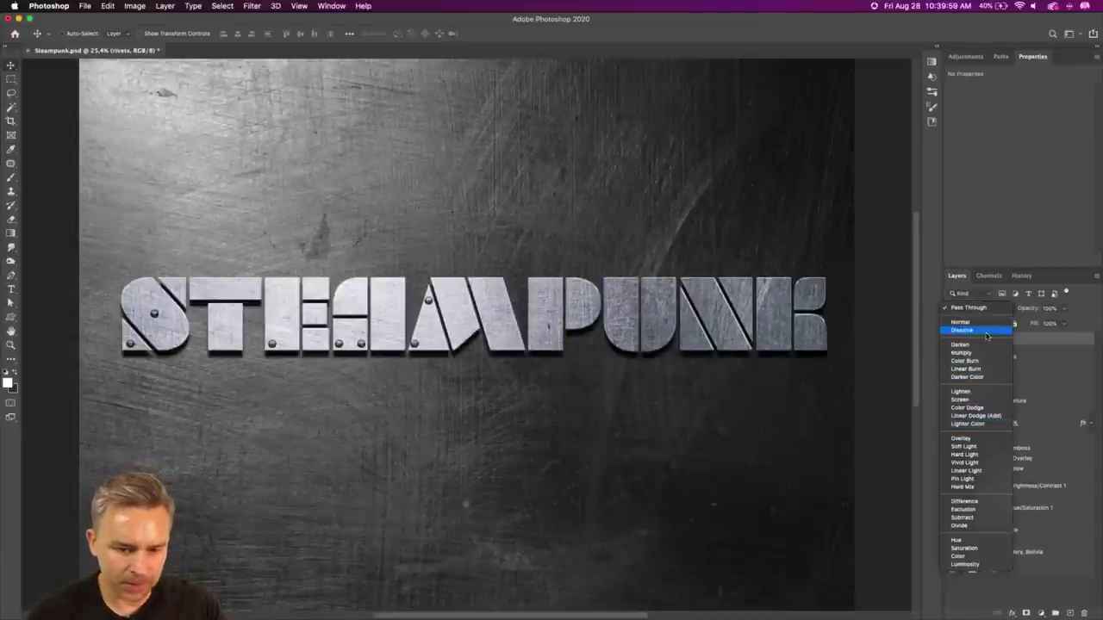
{"action": "left_click", "coordinate": [987, 378]}
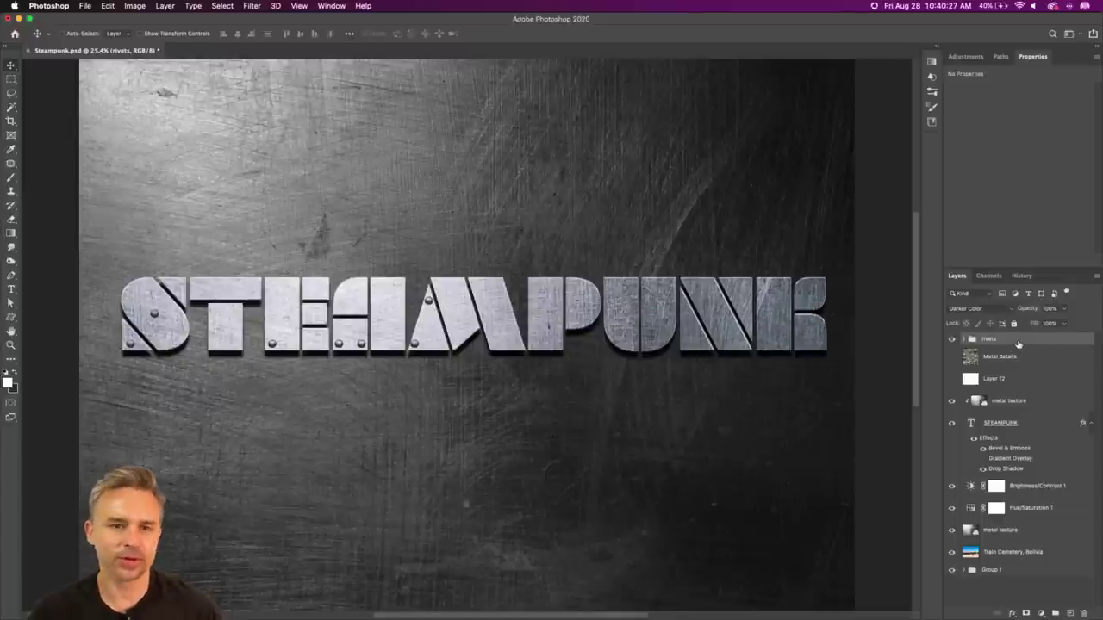
Step: Switch to Chrome, show the Adobe Stock home page, and return to Photoshop
{"action": "left_click", "coordinate": [342, 5]}
{"action": "left_click", "coordinate": [642, 193]}
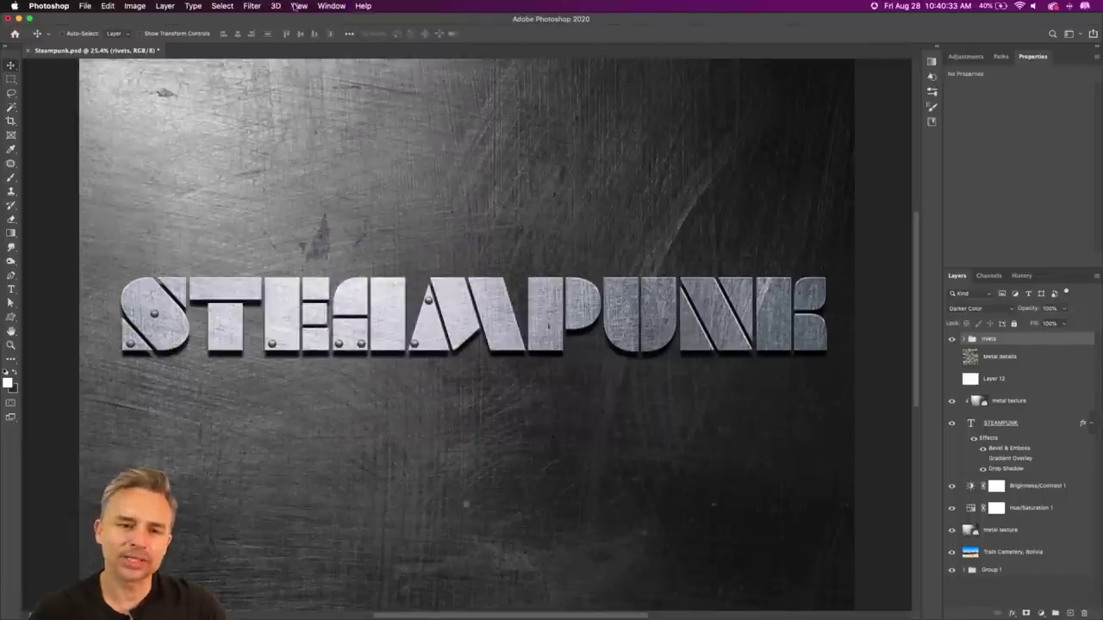
{"action": "left_click", "coordinate": [615, 606]}
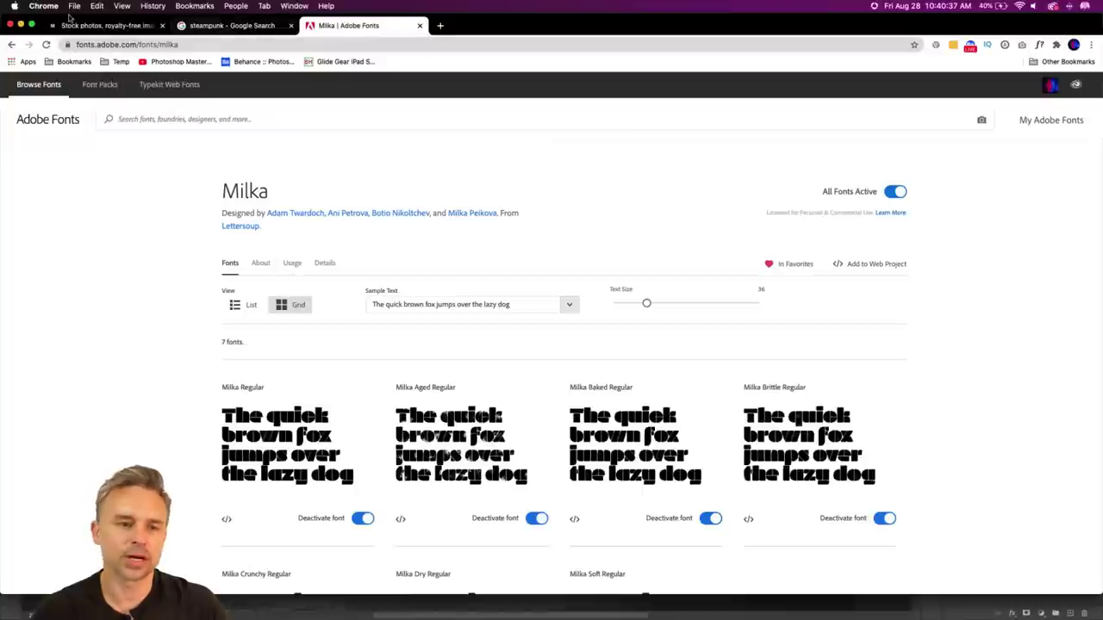
{"action": "left_click", "coordinate": [86, 29]}
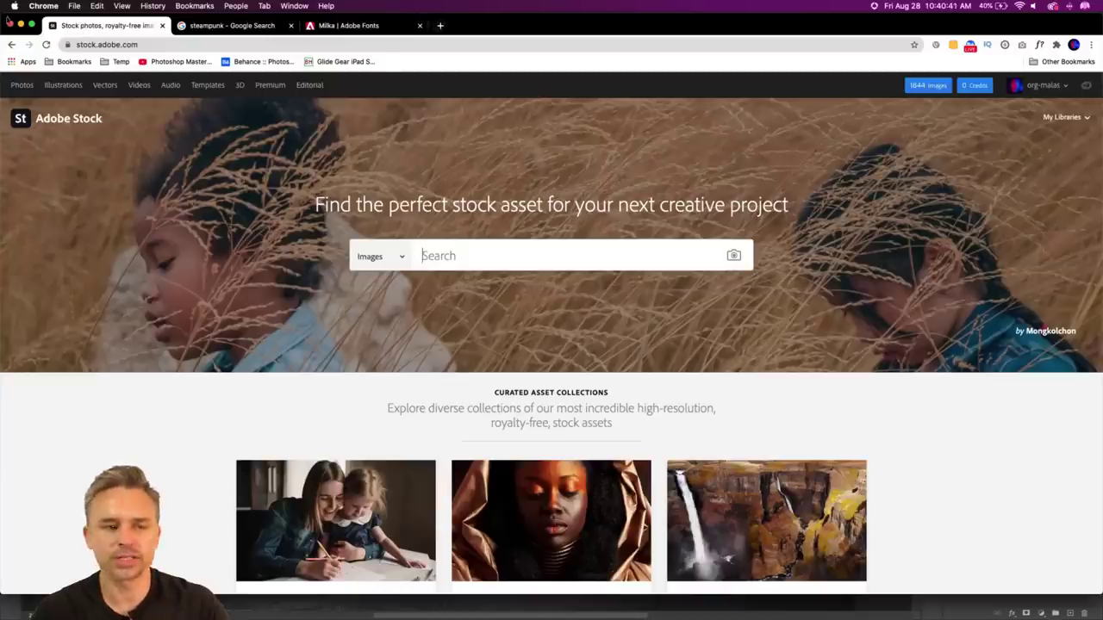
{"action": "left_click", "coordinate": [21, 25]}
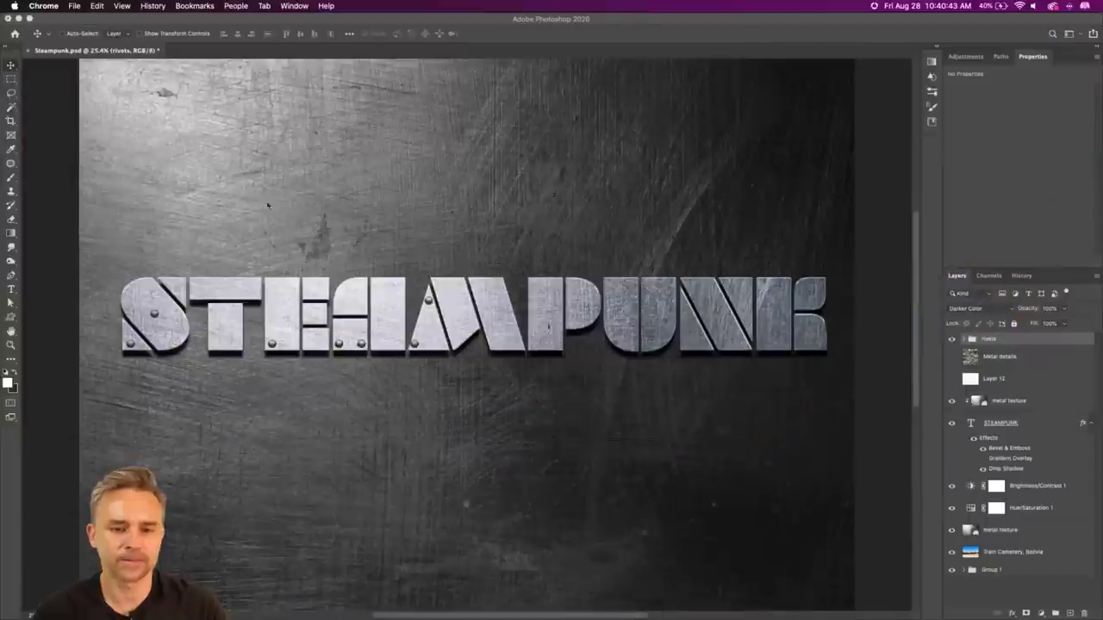
Step: Place the bicycle chain image from the Steampunk library above the title and rasterize its layer
{"action": "left_click", "coordinate": [936, 49]}
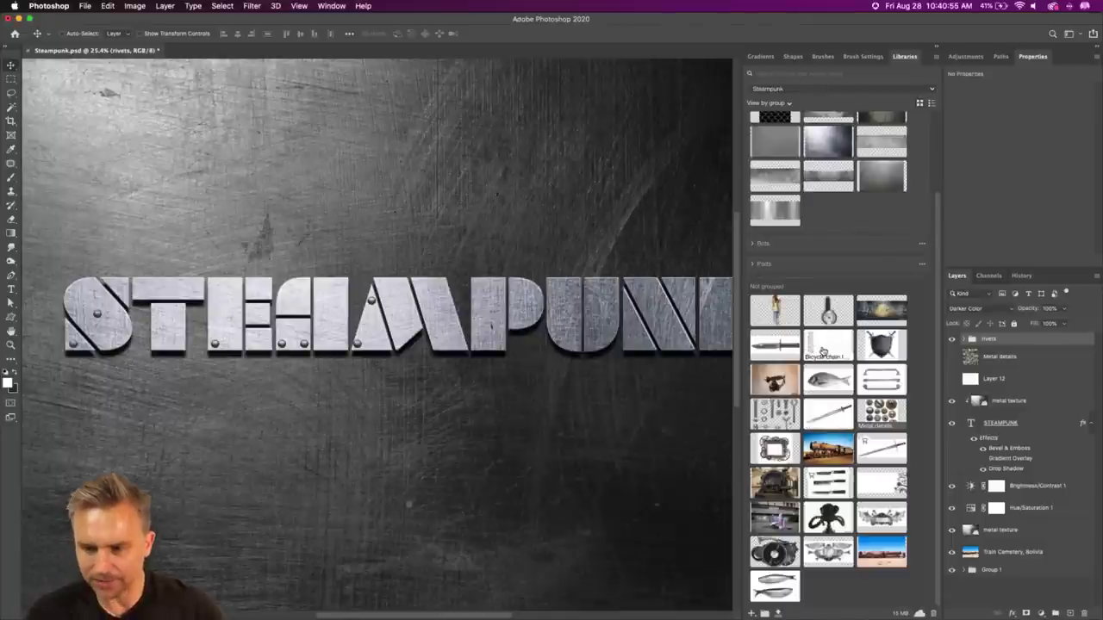
{"action": "left_click_drag", "start_coordinate": [823, 351], "coordinate": [424, 226]}
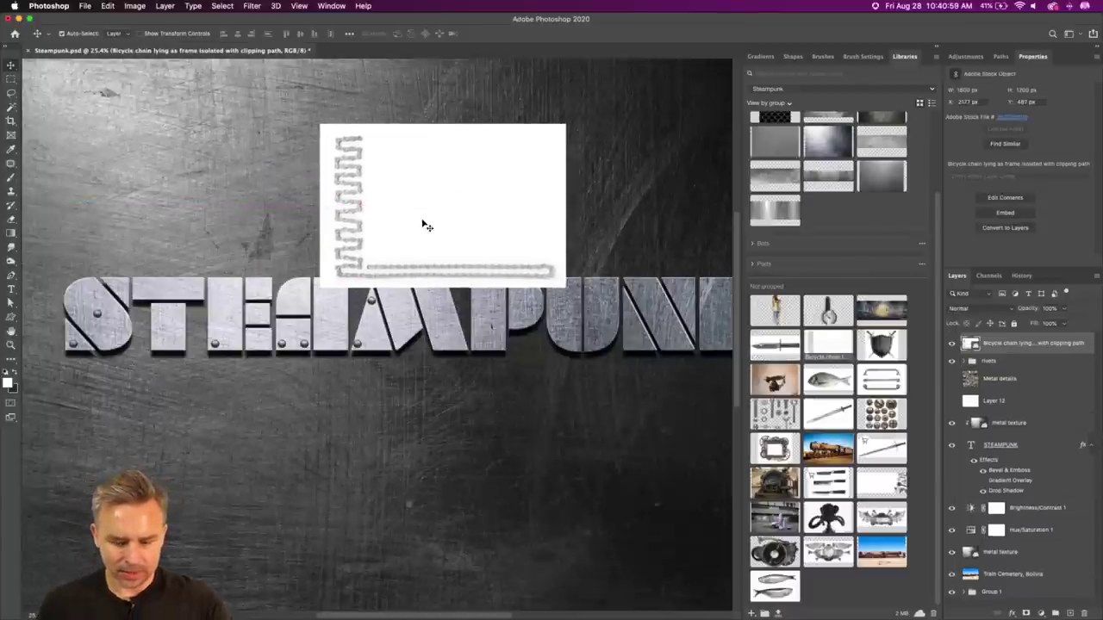
{"action": "scroll", "coordinate": [423, 223], "scroll_direction": "up", "scroll_amount": 10}
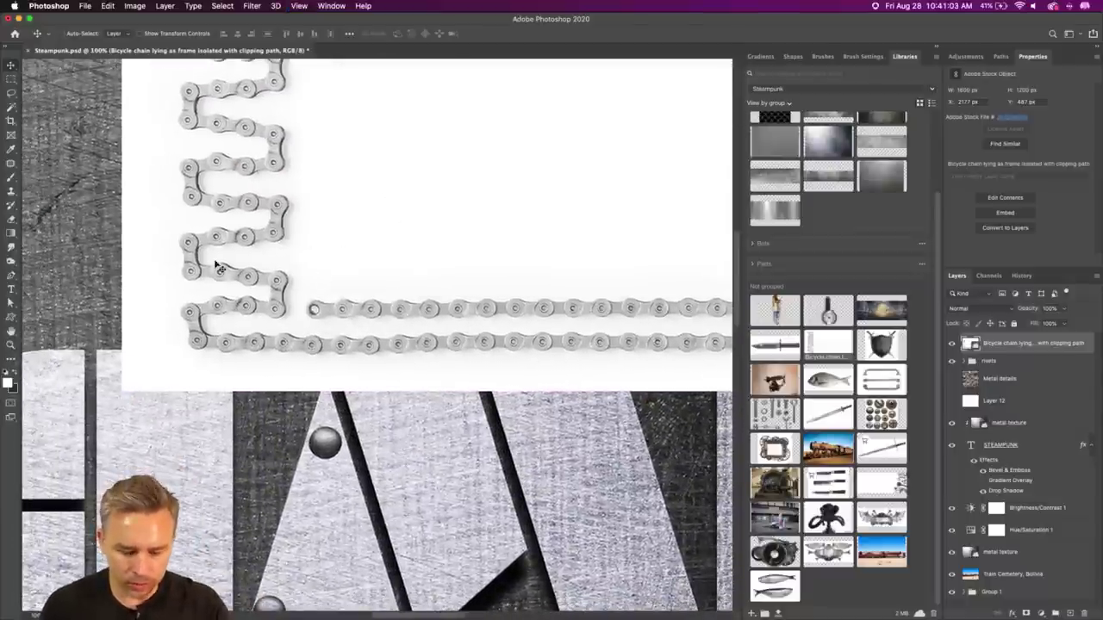
{"action": "scroll", "coordinate": [218, 267], "scroll_direction": "up", "scroll_amount": 10}
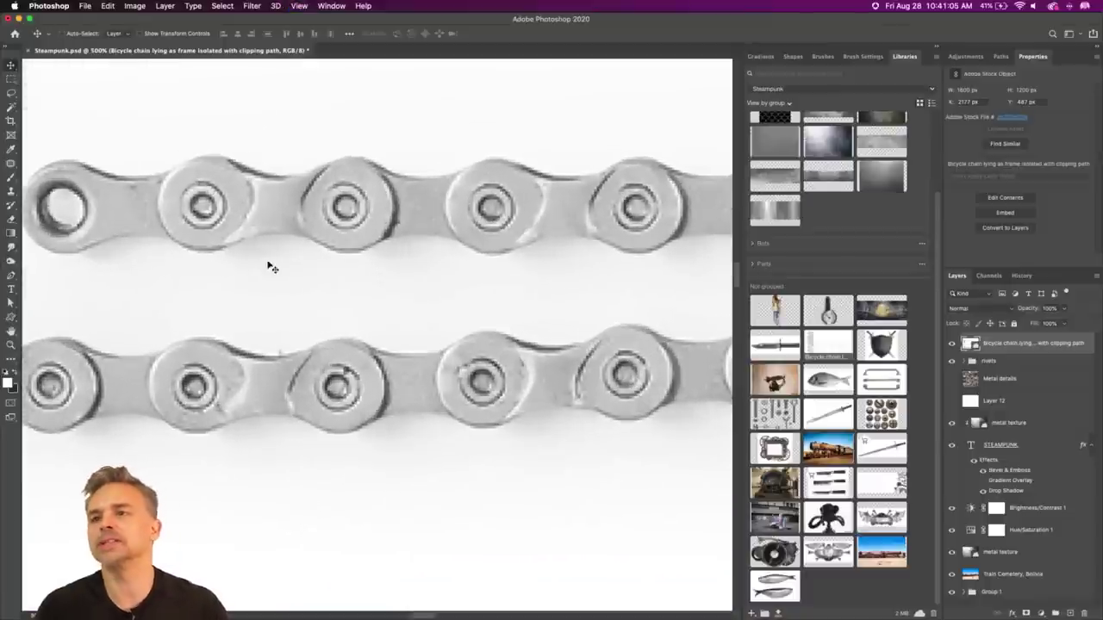
{"action": "right_click", "coordinate": [1039, 346]}
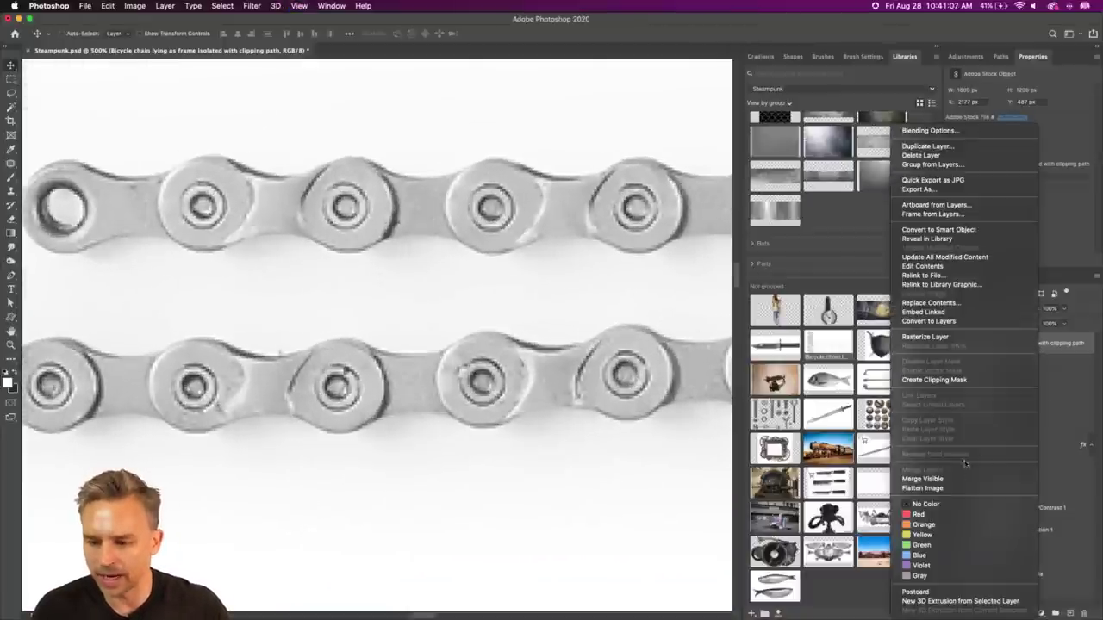
{"action": "left_click", "coordinate": [924, 336]}
Step: Lasso a single chain link with its two round ends, copy it to a new layer, and hide the full chain image
{"action": "left_click_drag", "start_coordinate": [195, 174], "coordinate": [279, 285]}
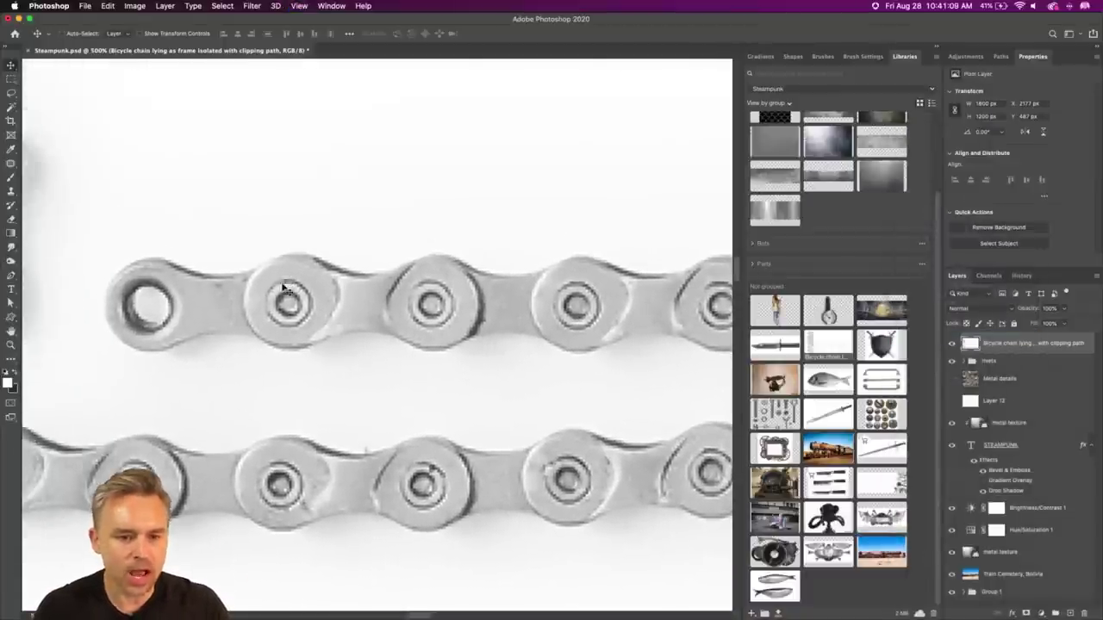
{"action": "key", "text": "l"}
{"action": "mouse_move", "coordinate": [309, 353]}
{"action": "left_mouse_down"}
{"action": "mouse_move", "coordinate": [271, 349]}
{"action": "mouse_move", "coordinate": [248, 329]}
{"action": "mouse_move", "coordinate": [242, 296]}
{"action": "mouse_move", "coordinate": [257, 267]}
{"action": "mouse_move", "coordinate": [312, 246]}
{"action": "mouse_move", "coordinate": [429, 251]}
{"action": "left_mouse_up"}
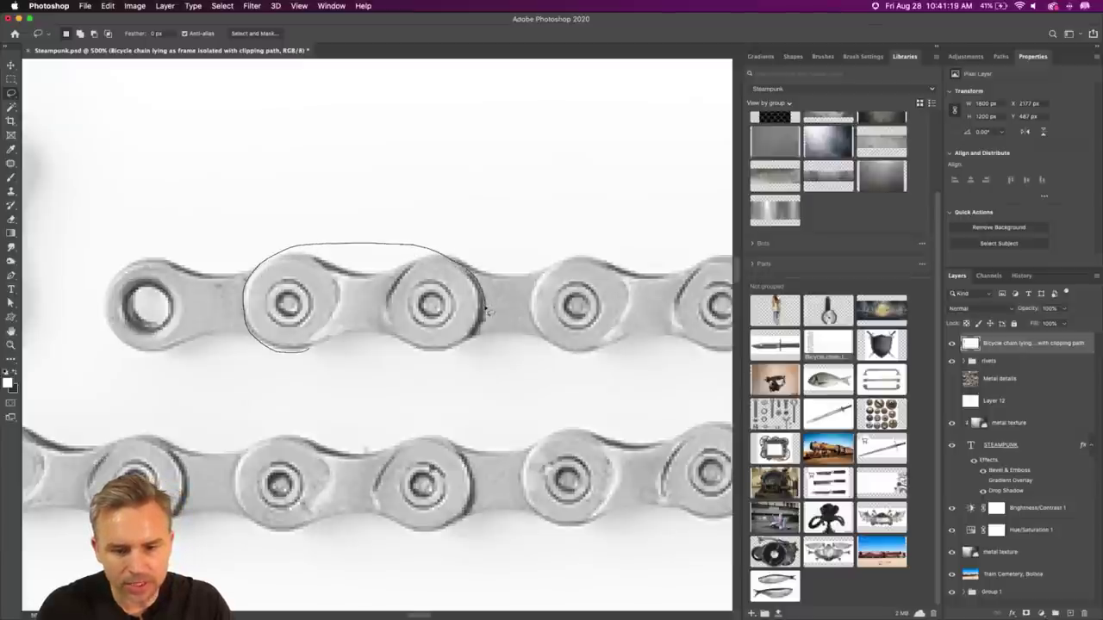
{"action": "left_click_drag", "start_coordinate": [485, 320], "coordinate": [483, 338]}
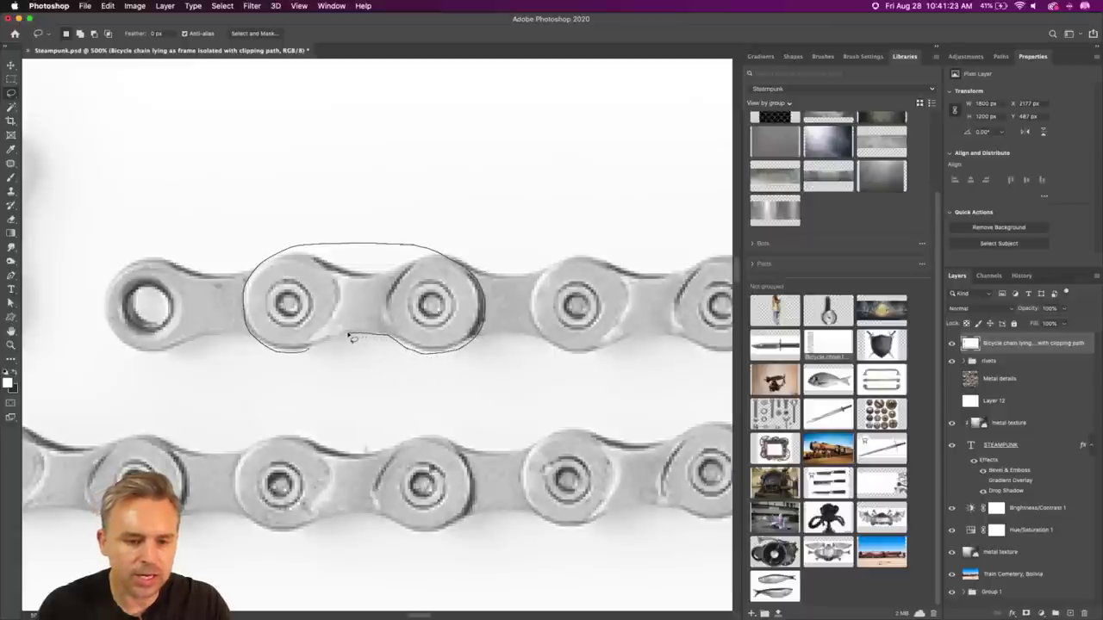
{"action": "left_click_drag", "start_coordinate": [312, 354], "coordinate": [310, 352]}
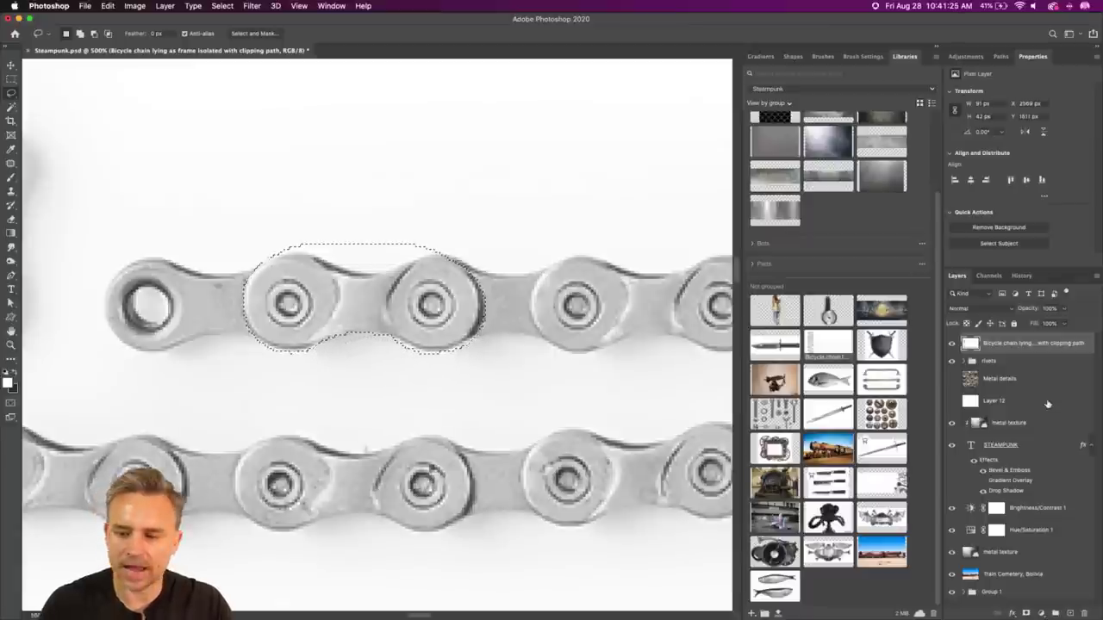
{"action": "key", "text": "ctrl+j"}
{"action": "left_click", "coordinate": [950, 366]}
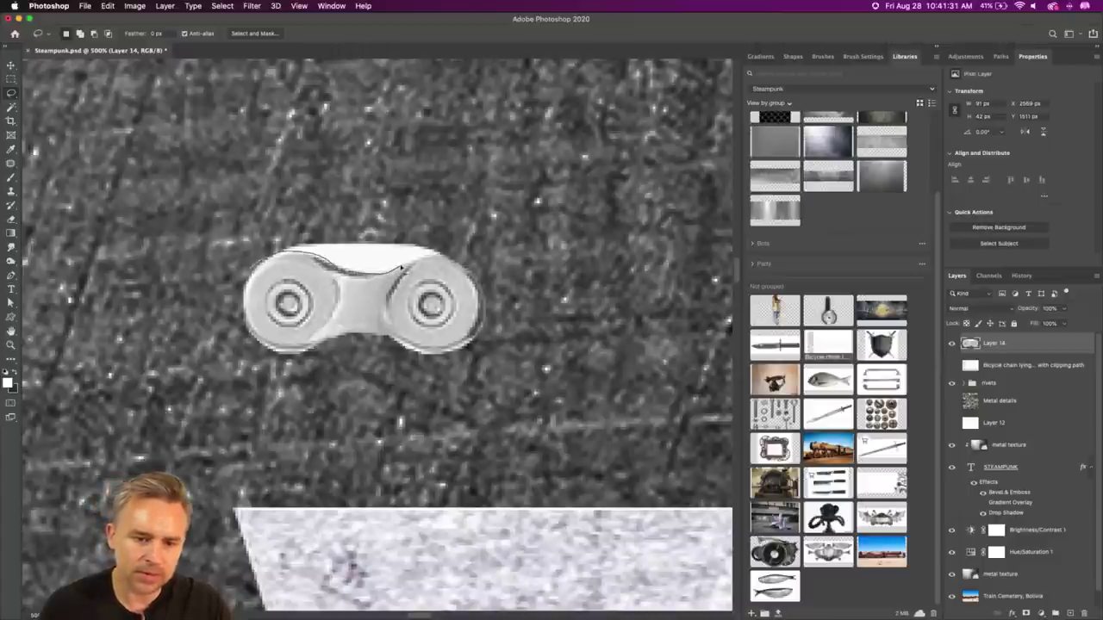
Step: Remove the leftover white area above the link and show the white Layer 12 behind it
{"action": "mouse_move", "coordinate": [463, 259]}
{"action": "left_mouse_down"}
{"action": "mouse_move", "coordinate": [275, 188]}
{"action": "mouse_move", "coordinate": [250, 259]}
{"action": "left_mouse_up"}
{"action": "key", "text": "Delete"}
{"action": "key", "text": "ctrl+d"}
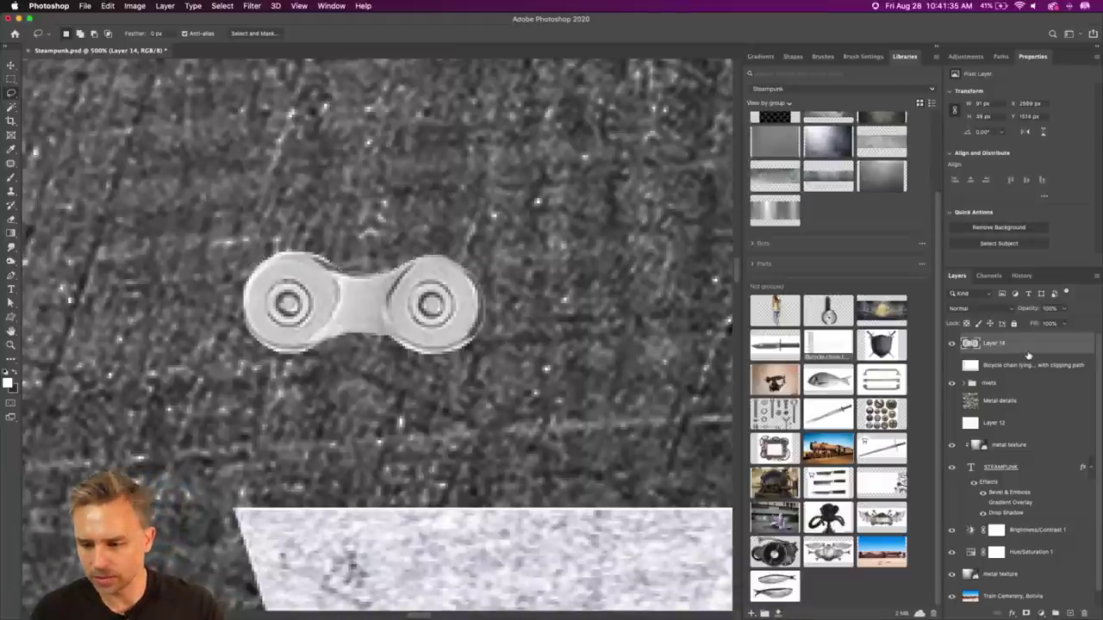
{"action": "left_click", "coordinate": [951, 422]}
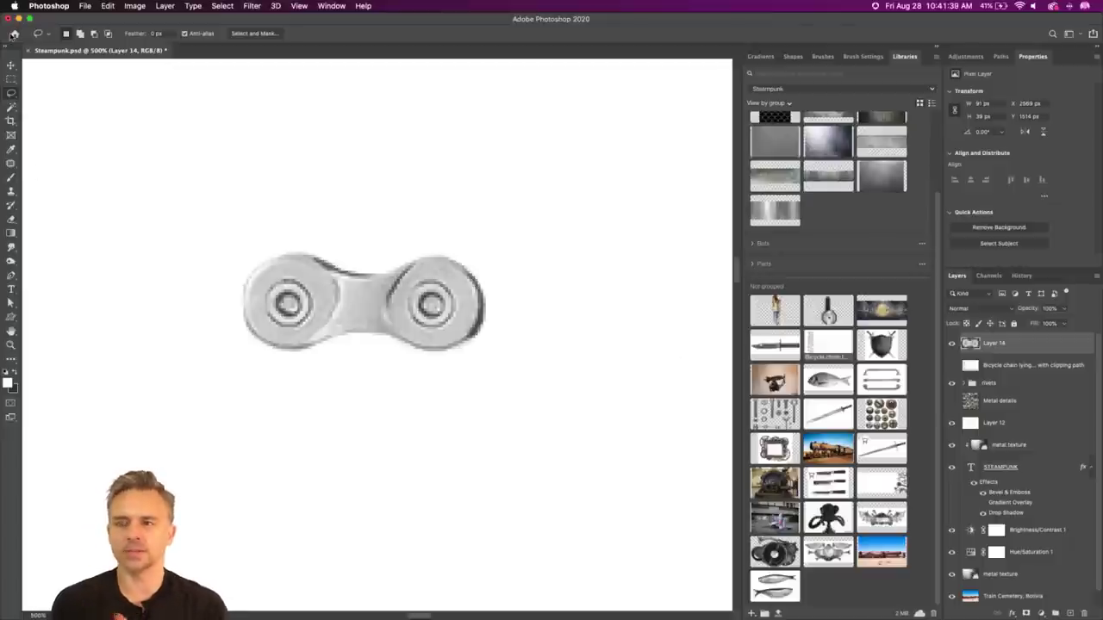
Step: Select a rectangle around the chain link and define it as a brush preset named Sampled Brush 1
{"action": "key", "text": "m"}
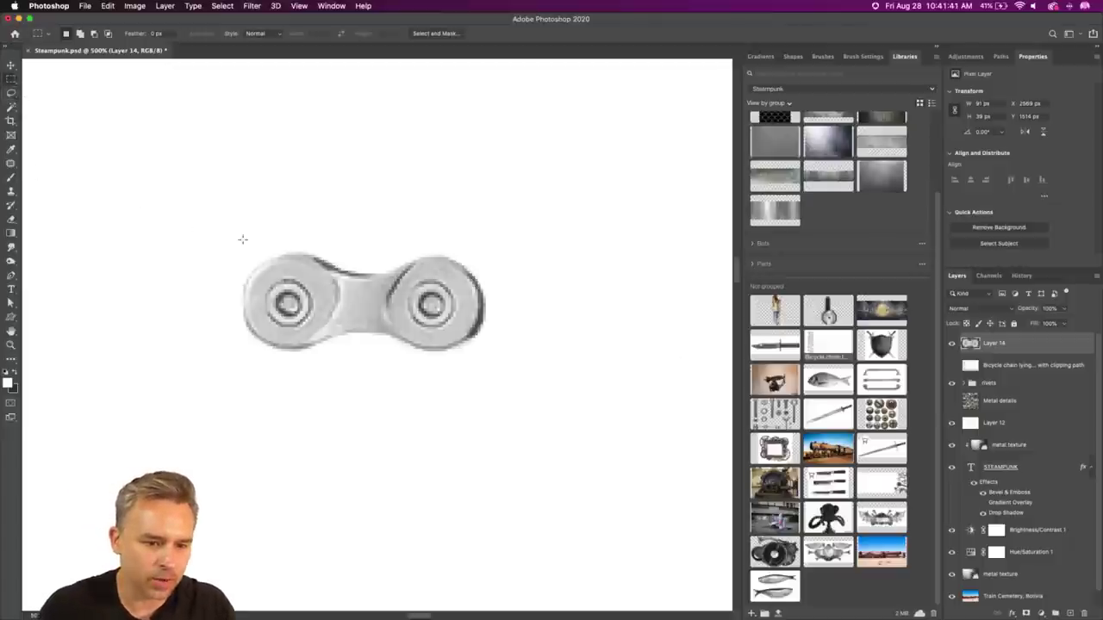
{"action": "left_click_drag", "start_coordinate": [232, 242], "coordinate": [497, 372]}
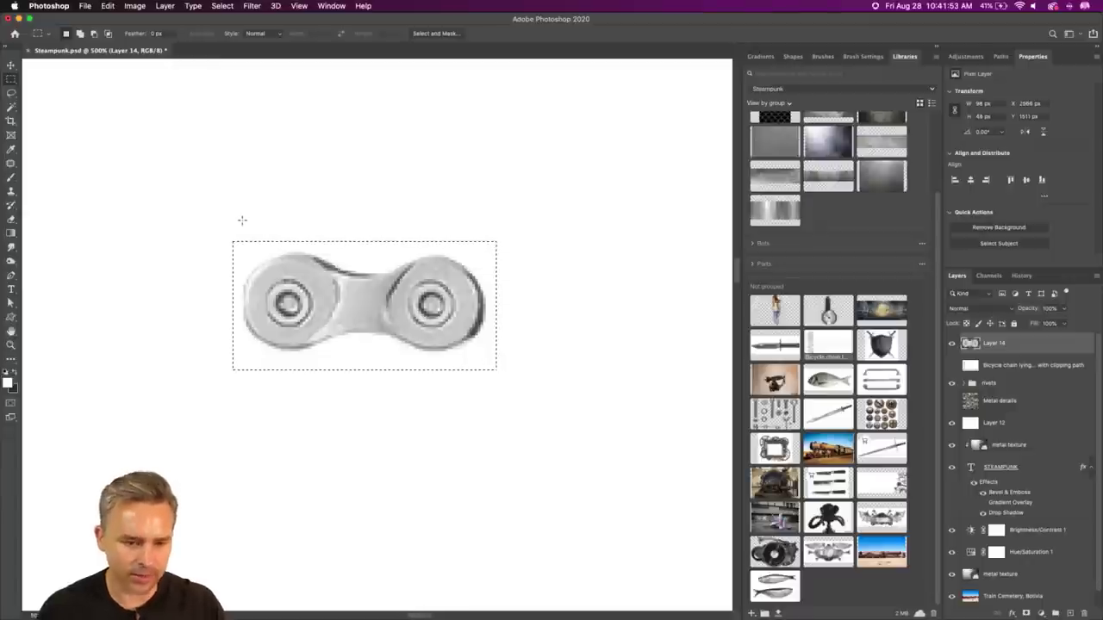
{"action": "left_click", "coordinate": [108, 6]}
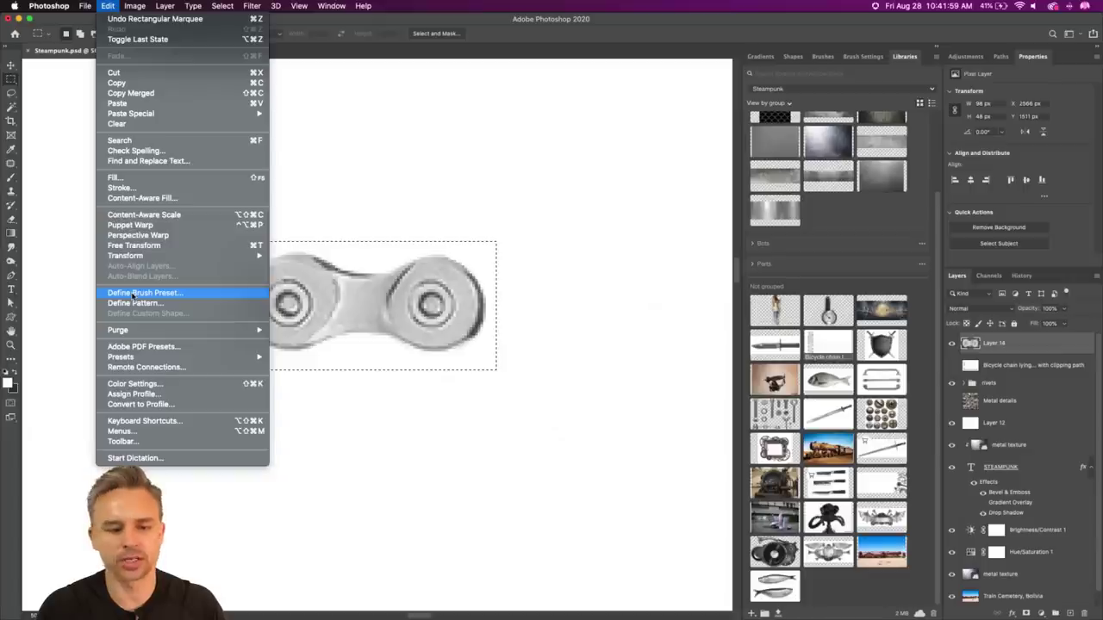
{"action": "left_click", "coordinate": [131, 295]}
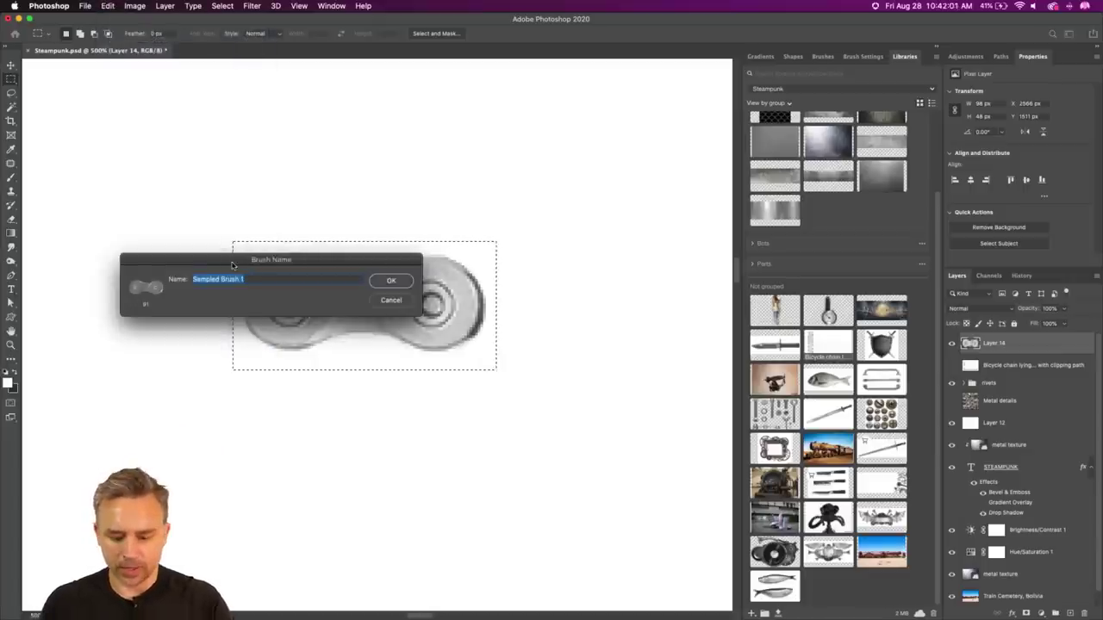
{"action": "key", "text": "Return"}
Step: Clear the selection, hide the chain link layer, and add a new empty layer for painting with the Brush tool
{"action": "key", "text": "b"}
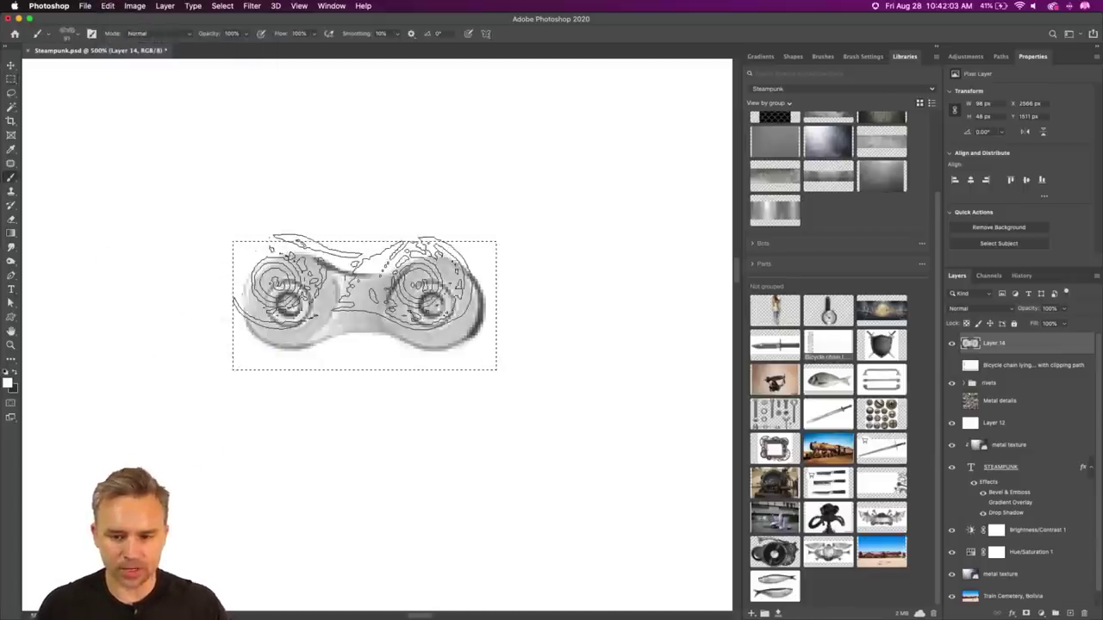
{"action": "key", "text": "super+d"}
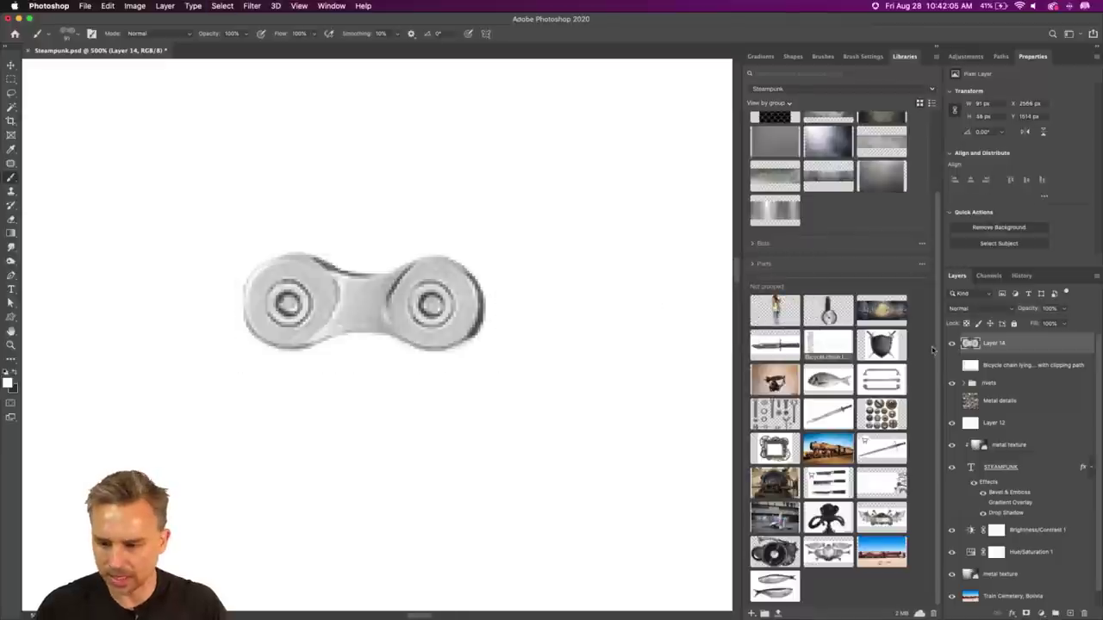
{"action": "left_click", "coordinate": [952, 344]}
{"action": "left_click", "coordinate": [1068, 614]}
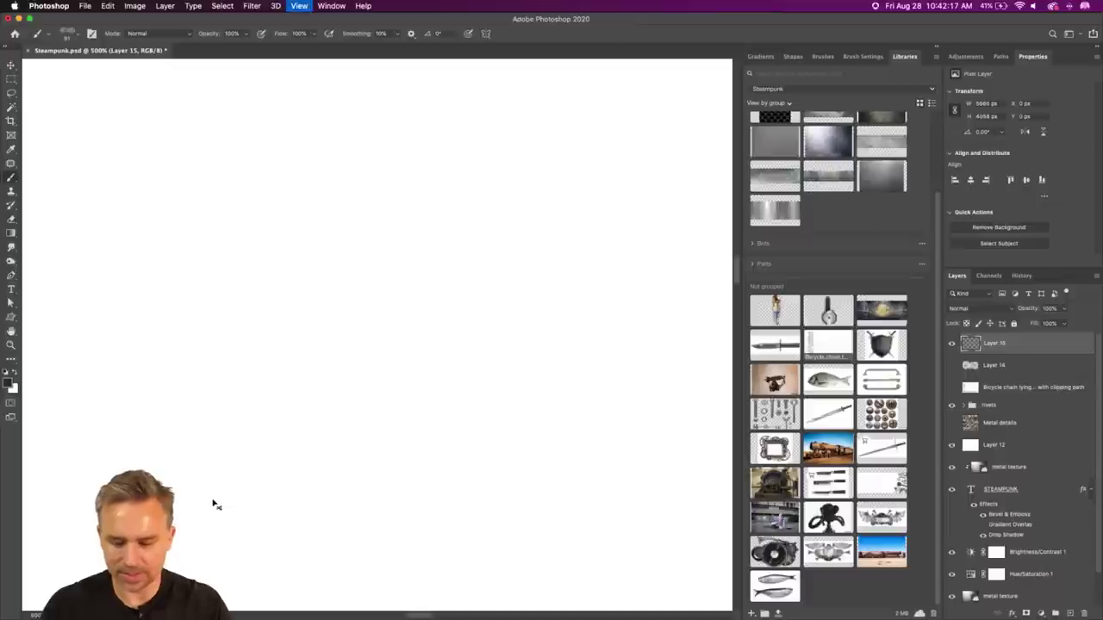
Step: Paint a curved test stroke with the chain link brush on the new layer and undo it
{"action": "mouse_move", "coordinate": [244, 153]}
{"action": "left_mouse_down"}
{"action": "mouse_move", "coordinate": [313, 189]}
{"action": "mouse_move", "coordinate": [379, 454]}
{"action": "mouse_move", "coordinate": [523, 427]}
{"action": "mouse_move", "coordinate": [535, 151]}
{"action": "left_mouse_up"}
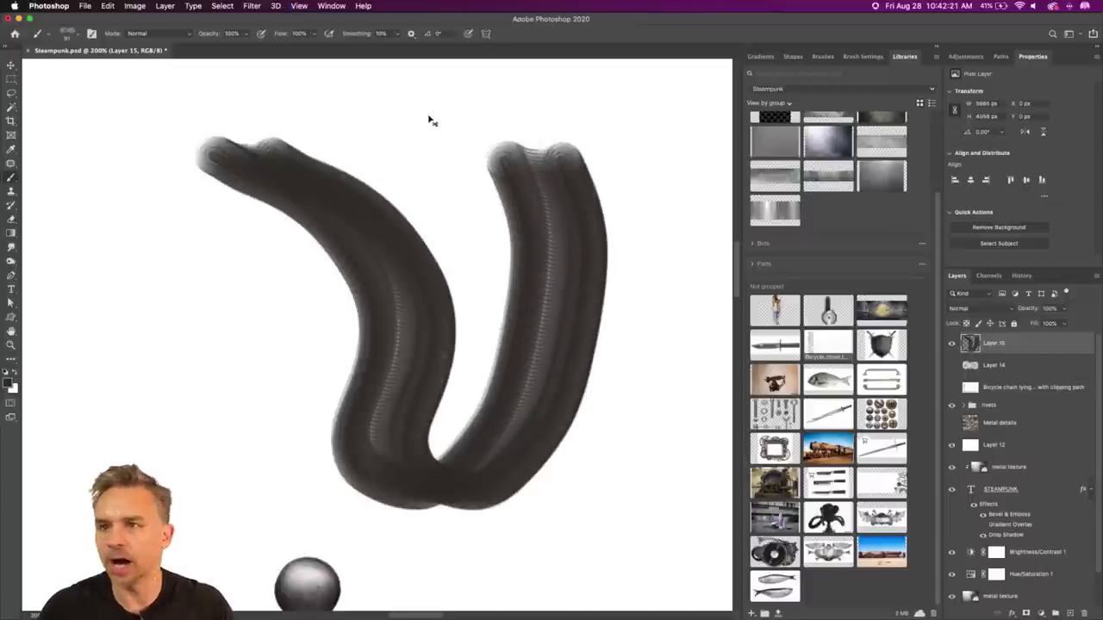
{"action": "key", "text": "super+z"}
Step: Test the chain link brush with its default spacing, undo the stroke, and set the brush spacing to 167%
{"action": "left_click", "coordinate": [860, 56]}
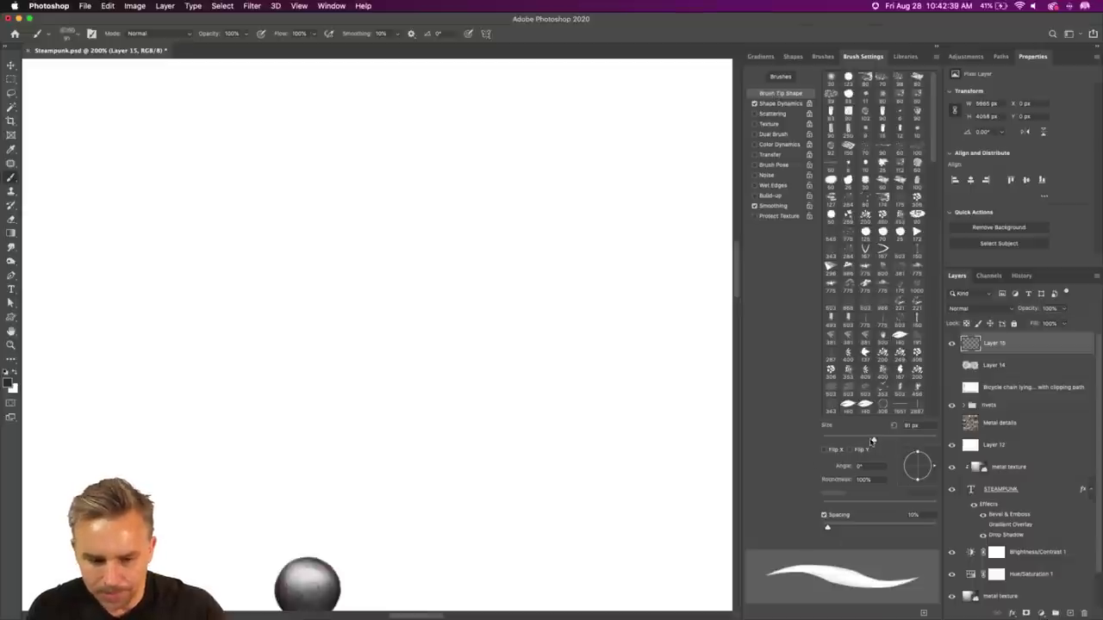
{"action": "mouse_move", "coordinate": [289, 371]}
{"action": "left_mouse_down"}
{"action": "mouse_move", "coordinate": [392, 370]}
{"action": "mouse_move", "coordinate": [628, 437]}
{"action": "left_mouse_up"}
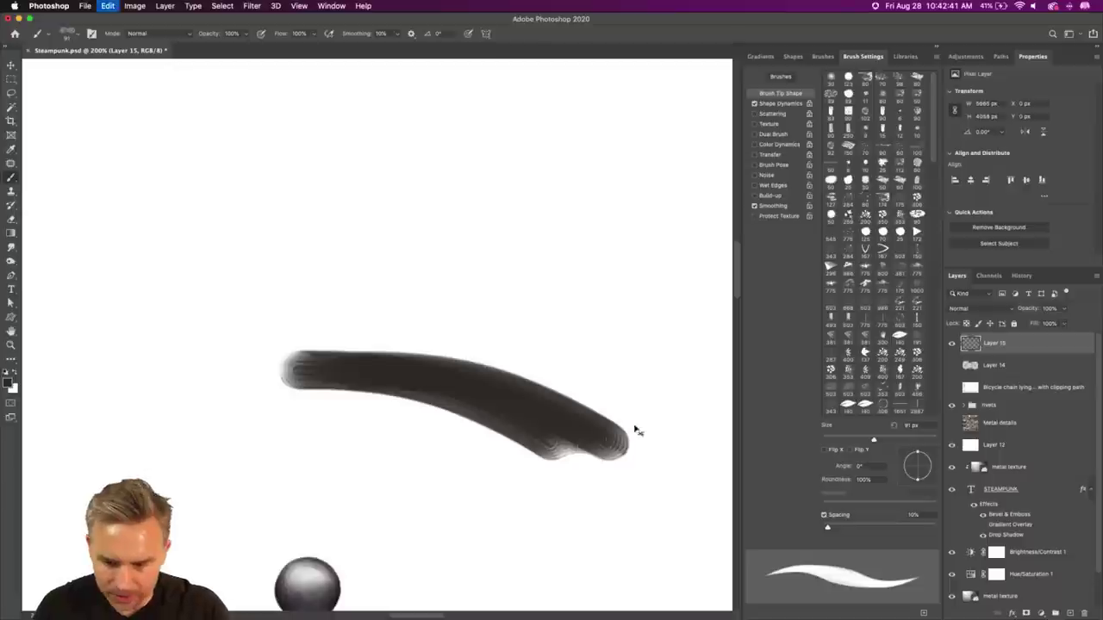
{"action": "key", "text": "super+z"}
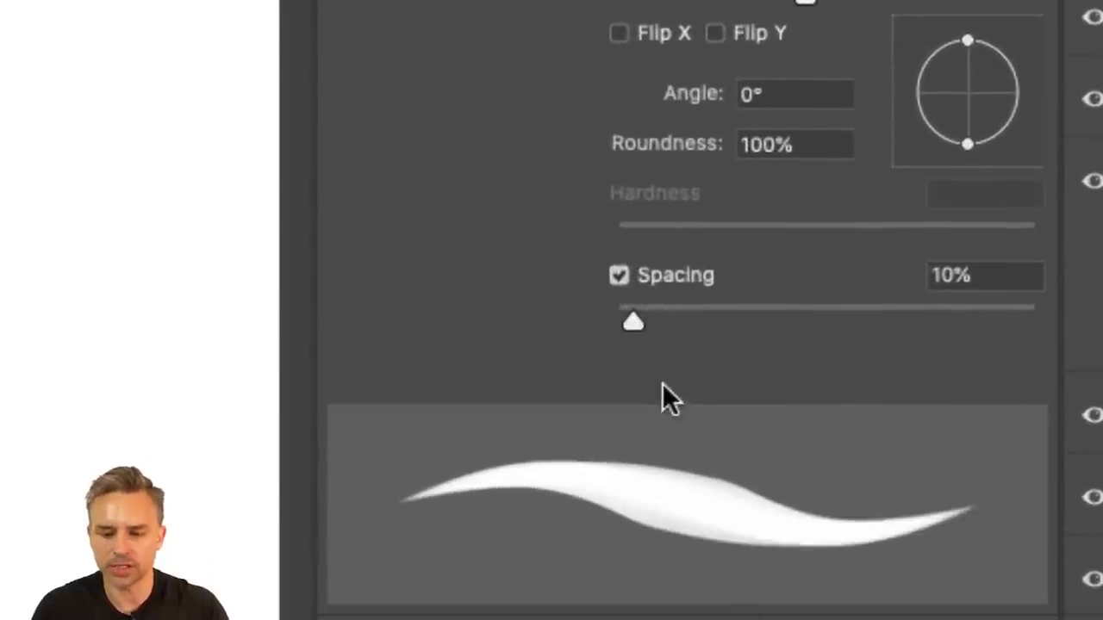
{"action": "left_click_drag", "start_coordinate": [638, 320], "coordinate": [904, 316]}
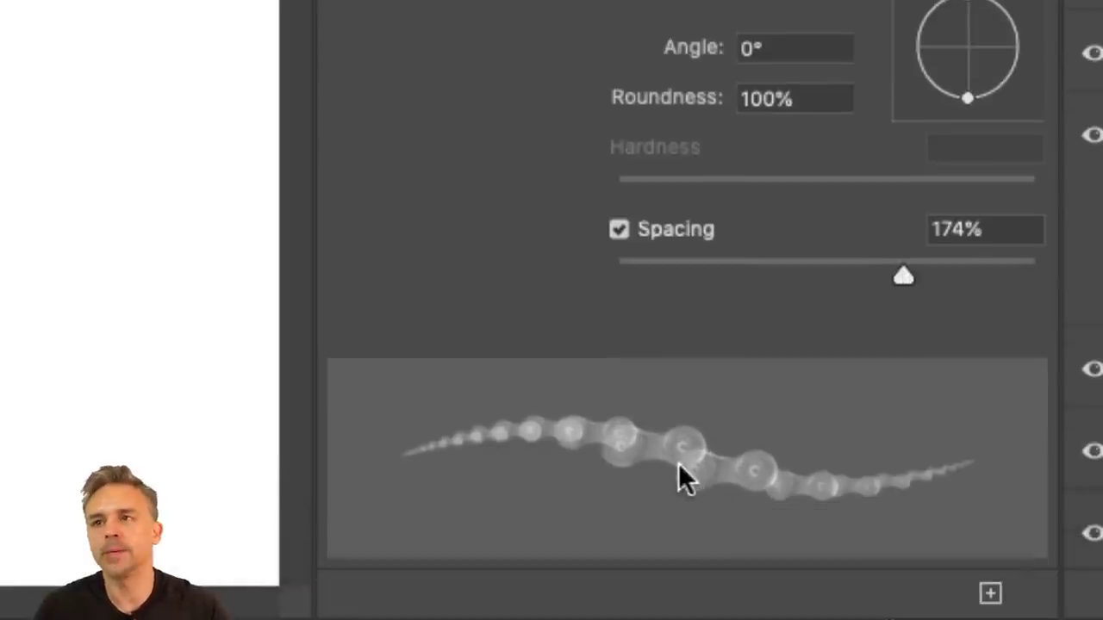
{"action": "mouse_move", "coordinate": [896, 279]}
{"action": "left_mouse_down"}
{"action": "mouse_move", "coordinate": [915, 278]}
{"action": "mouse_move", "coordinate": [894, 276]}
{"action": "left_mouse_up"}
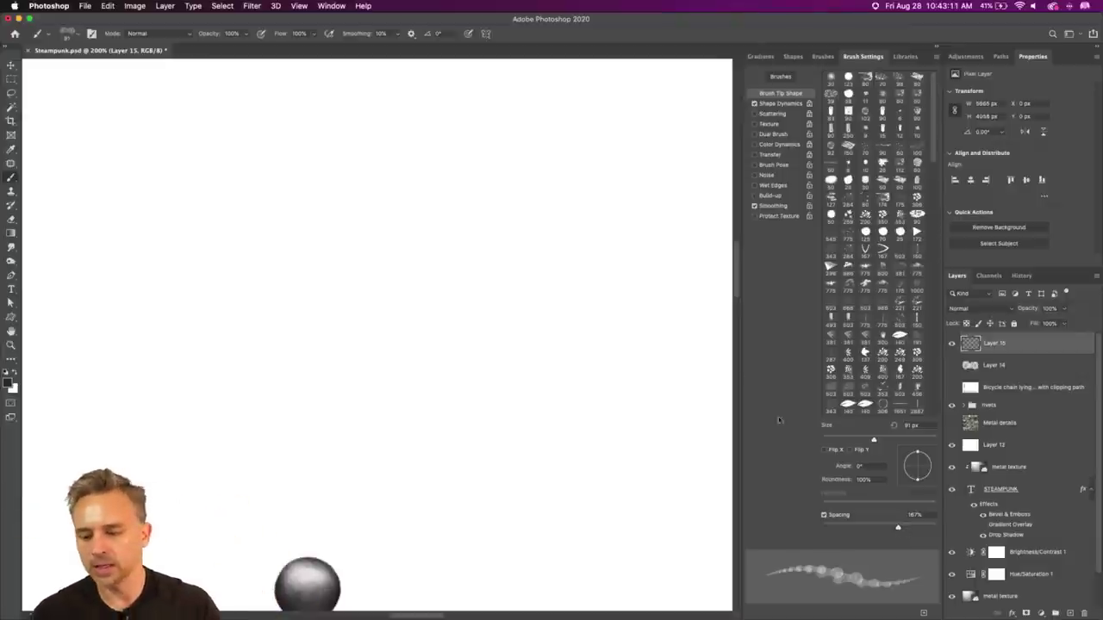
Step: Set the chain brush's Angle Jitter control to Direction in Shape Dynamics
{"action": "left_click", "coordinate": [779, 103]}
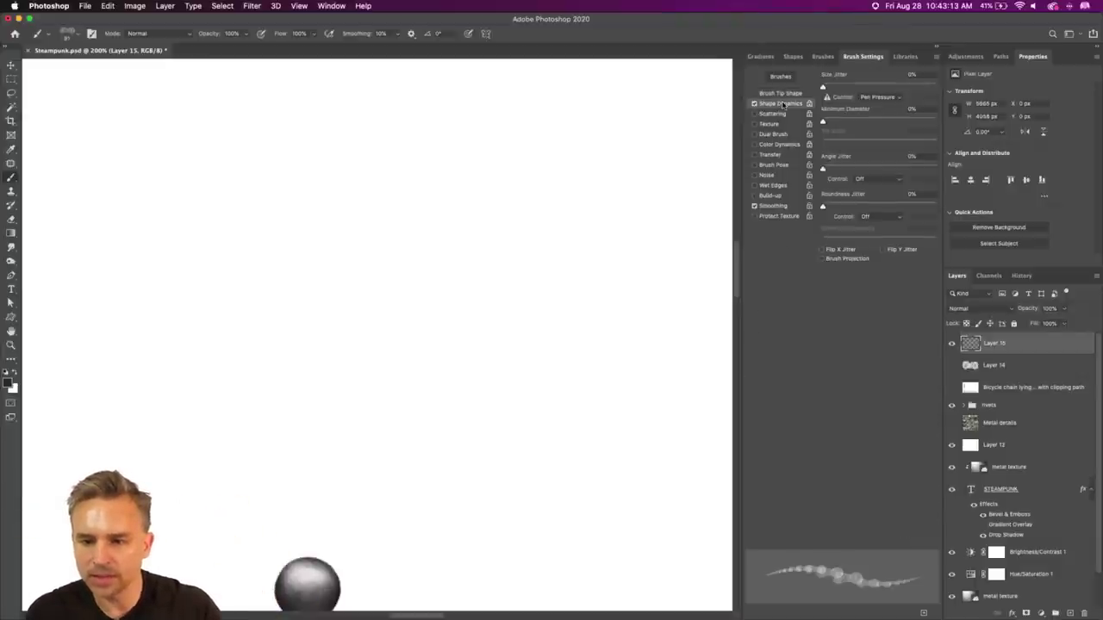
{"action": "left_click", "coordinate": [880, 179]}
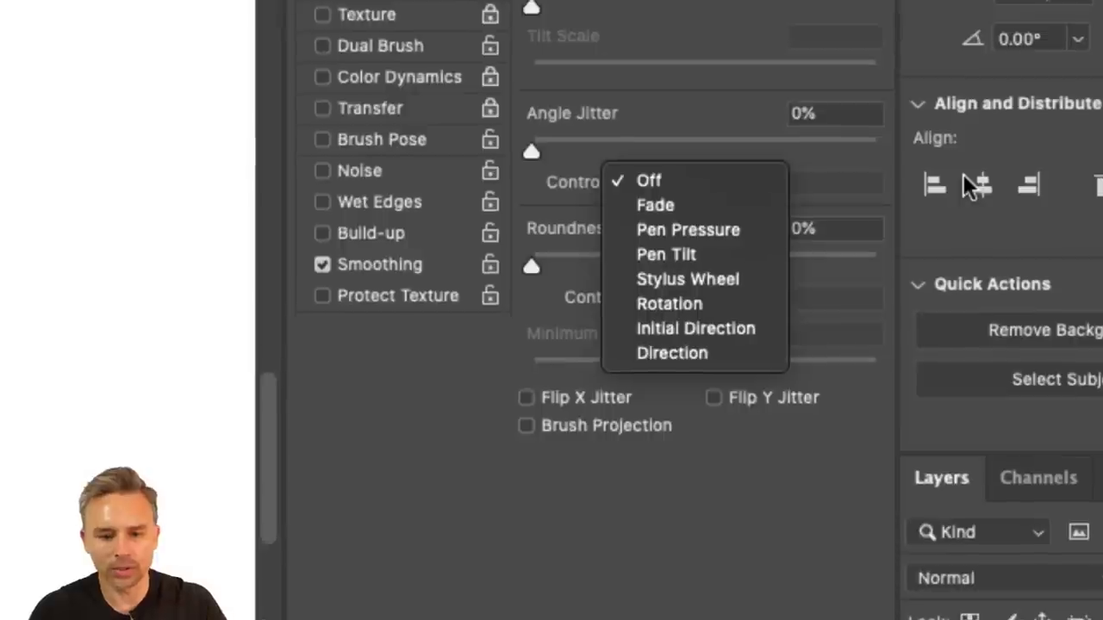
{"action": "left_click", "coordinate": [650, 351]}
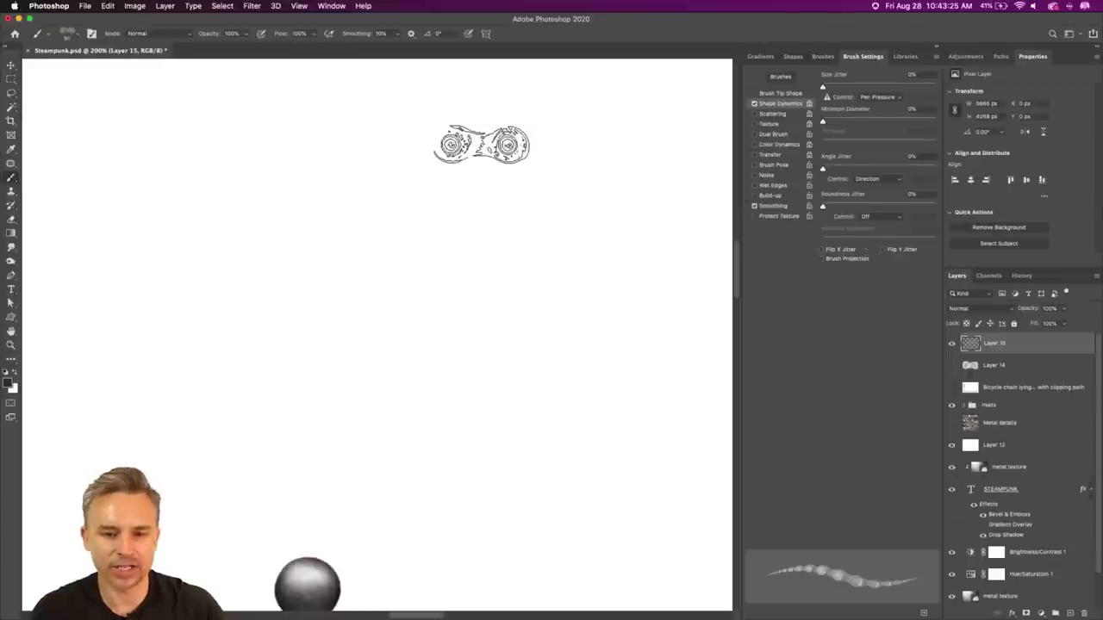
Step: Paint a vertical and a curved diagonal test chain with the brush, undoing each stroke
{"action": "left_click_drag", "start_coordinate": [482, 143], "coordinate": [468, 466]}
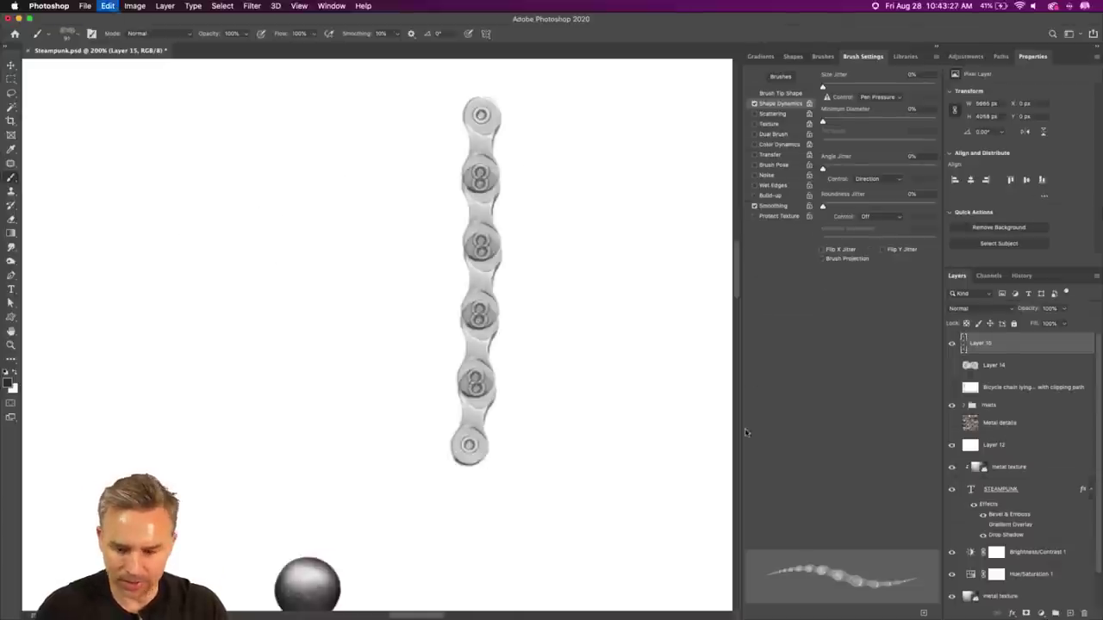
{"action": "key", "text": "super+z"}
{"action": "mouse_move", "coordinate": [176, 186]}
{"action": "left_mouse_down"}
{"action": "mouse_move", "coordinate": [536, 401]}
{"action": "mouse_move", "coordinate": [557, 440]}
{"action": "left_mouse_up"}
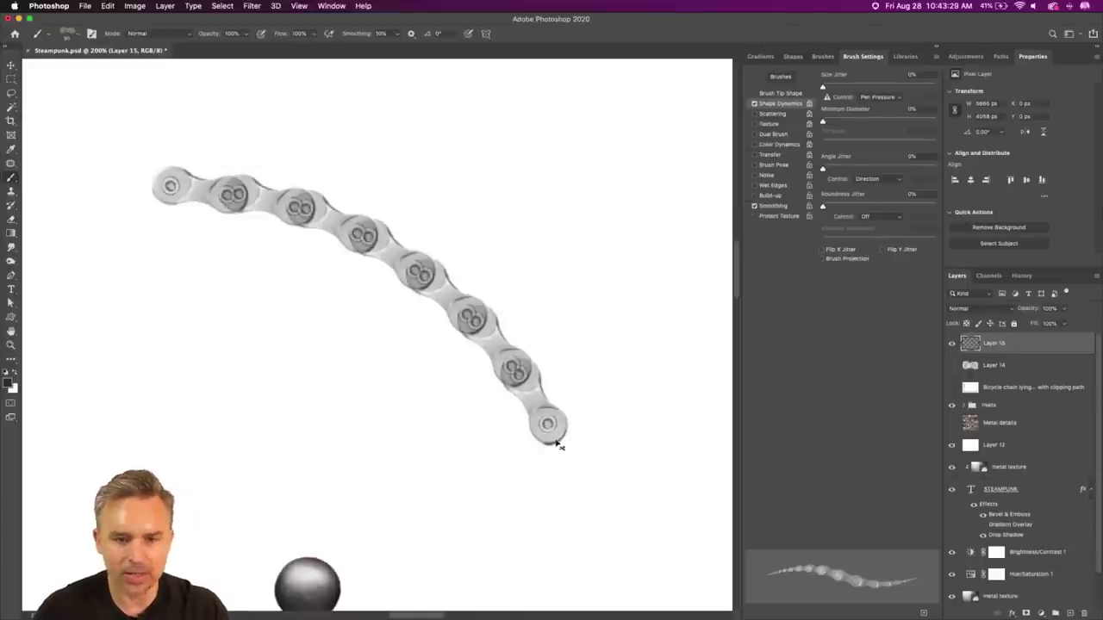
{"action": "key", "text": "super+z"}
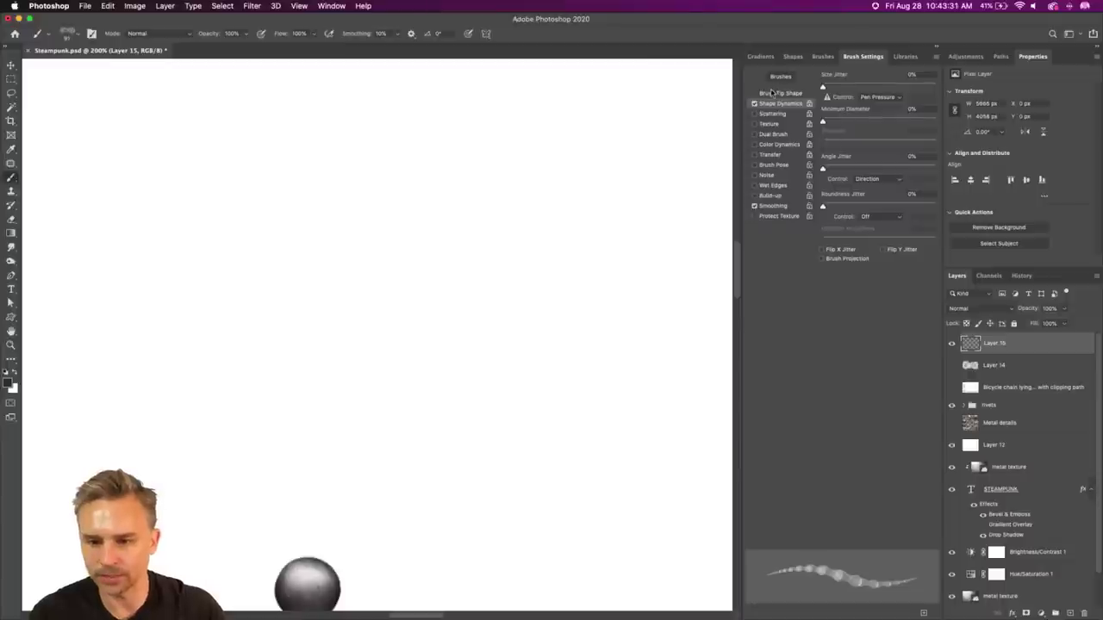
Step: Reduce the chain brush's spacing to 142%, paint a test chain on Layer 15, and undo the stroke
{"action": "left_click", "coordinate": [778, 93]}
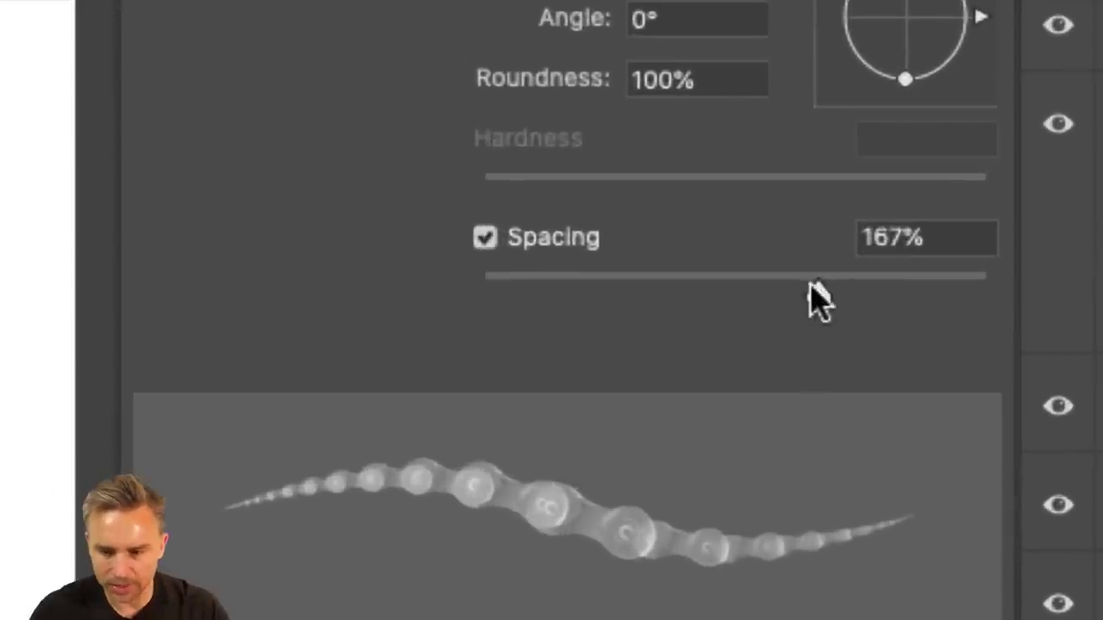
{"action": "left_click_drag", "start_coordinate": [810, 286], "coordinate": [785, 293]}
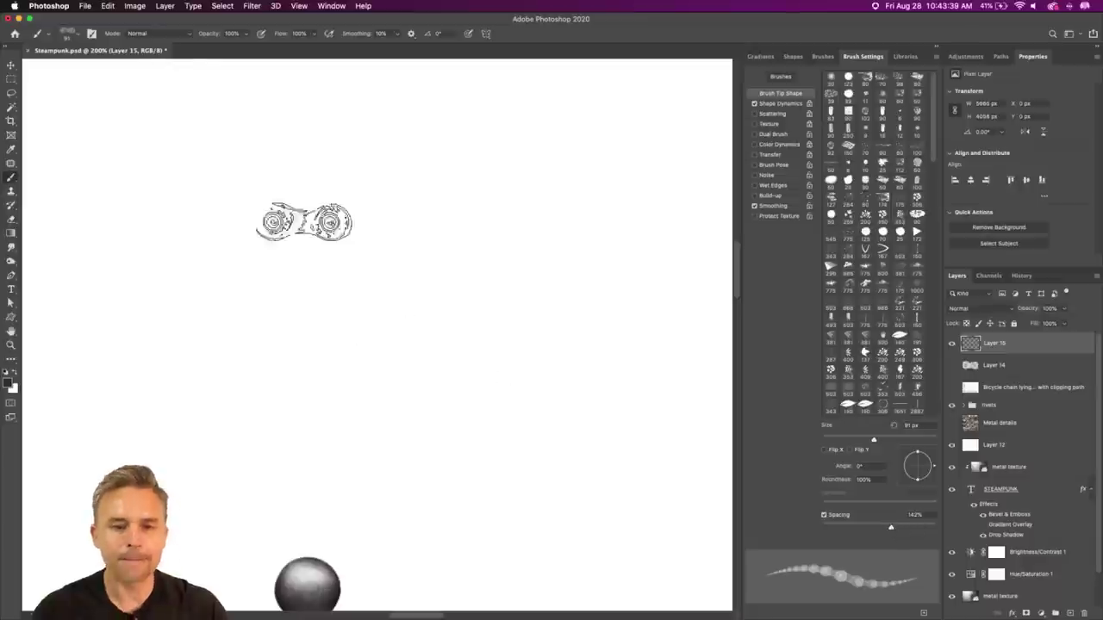
{"action": "key", "text": "super+minus"}
{"action": "key", "text": "super+minus"}
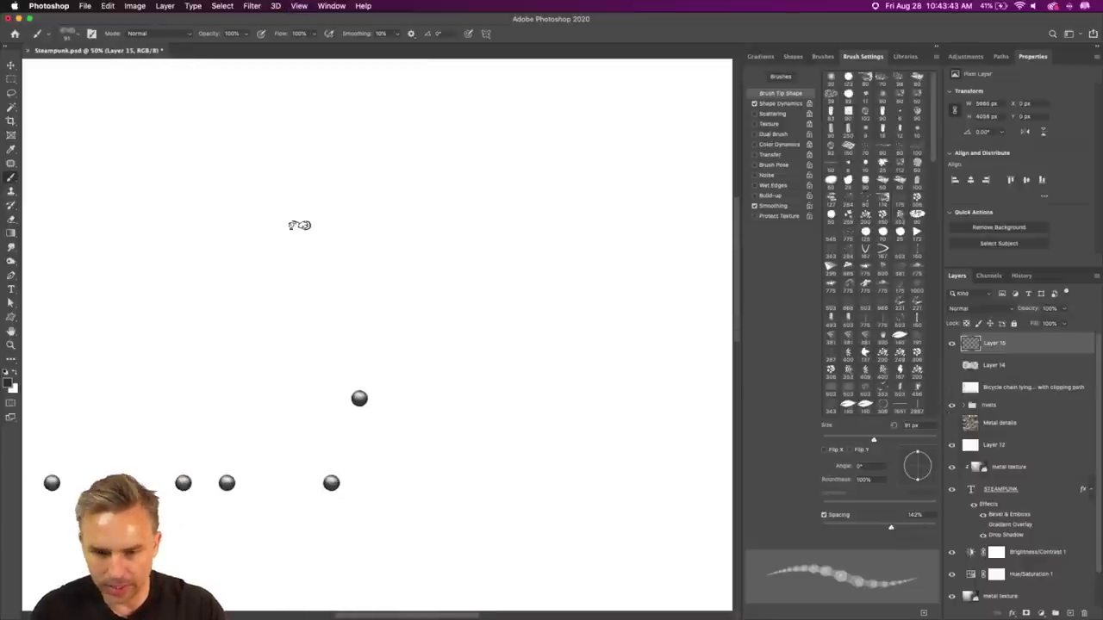
{"action": "mouse_move", "coordinate": [224, 202]}
{"action": "left_mouse_down"}
{"action": "mouse_move", "coordinate": [268, 196]}
{"action": "mouse_move", "coordinate": [404, 263]}
{"action": "mouse_move", "coordinate": [510, 434]}
{"action": "mouse_move", "coordinate": [600, 398]}
{"action": "mouse_move", "coordinate": [593, 245]}
{"action": "mouse_move", "coordinate": [466, 242]}
{"action": "mouse_move", "coordinate": [269, 358]}
{"action": "left_mouse_up"}
{"action": "key", "text": "super+z"}
Step: Collapse the brush settings and paint long looping test chains across the canvas, undoing each one
{"action": "key", "text": "super+plus"}
{"action": "key", "text": "super+plus"}
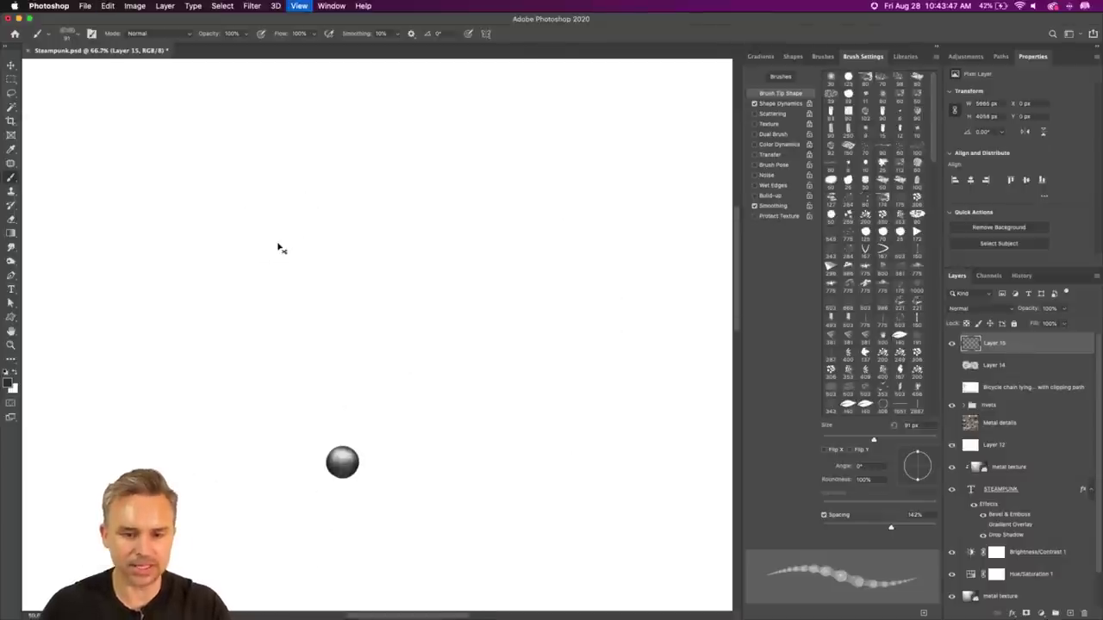
{"action": "left_click", "coordinate": [937, 48]}
{"action": "mouse_move", "coordinate": [157, 211]}
{"action": "left_mouse_down"}
{"action": "mouse_move", "coordinate": [198, 186]}
{"action": "mouse_move", "coordinate": [363, 145]}
{"action": "mouse_move", "coordinate": [522, 217]}
{"action": "mouse_move", "coordinate": [508, 469]}
{"action": "mouse_move", "coordinate": [567, 504]}
{"action": "mouse_move", "coordinate": [718, 451]}
{"action": "mouse_move", "coordinate": [755, 319]}
{"action": "mouse_move", "coordinate": [706, 260]}
{"action": "mouse_move", "coordinate": [599, 402]}
{"action": "mouse_move", "coordinate": [577, 347]}
{"action": "mouse_move", "coordinate": [626, 218]}
{"action": "mouse_move", "coordinate": [505, 115]}
{"action": "left_mouse_up"}
{"action": "key", "text": "super+z"}
{"action": "mouse_move", "coordinate": [189, 183]}
{"action": "left_mouse_down"}
{"action": "mouse_move", "coordinate": [357, 116]}
{"action": "mouse_move", "coordinate": [486, 311]}
{"action": "mouse_move", "coordinate": [463, 546]}
{"action": "mouse_move", "coordinate": [742, 75]}
{"action": "mouse_move", "coordinate": [679, 292]}
{"action": "mouse_move", "coordinate": [453, 354]}
{"action": "mouse_move", "coordinate": [263, 321]}
{"action": "mouse_move", "coordinate": [213, 499]}
{"action": "mouse_move", "coordinate": [386, 544]}
{"action": "mouse_move", "coordinate": [533, 173]}
{"action": "mouse_move", "coordinate": [776, 261]}
{"action": "mouse_move", "coordinate": [791, 342]}
{"action": "left_mouse_up"}
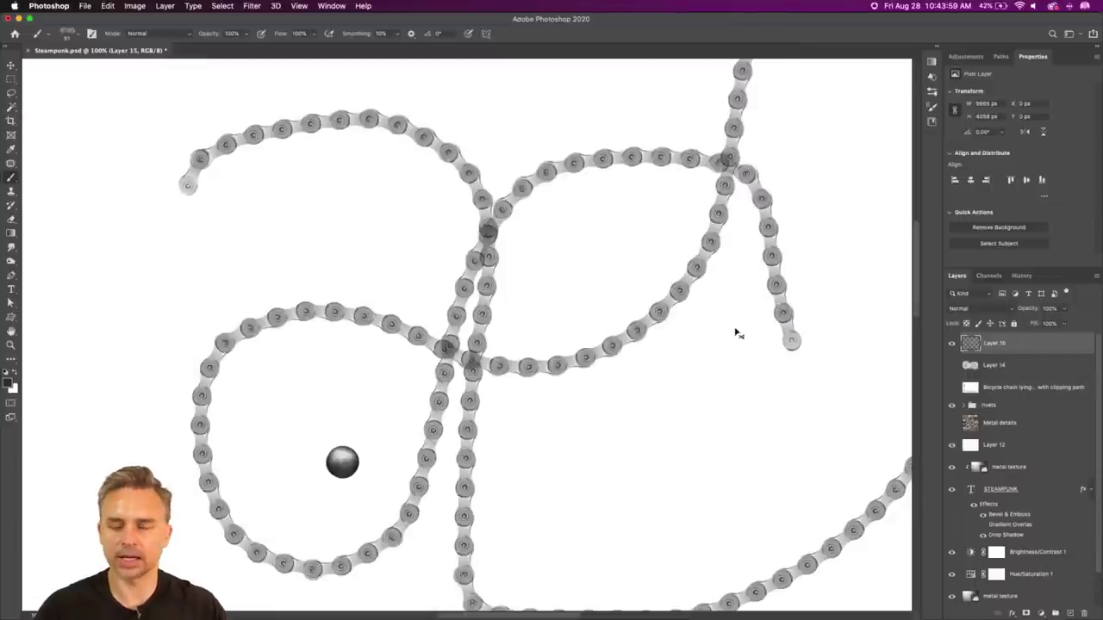
{"action": "key", "text": "super+z"}
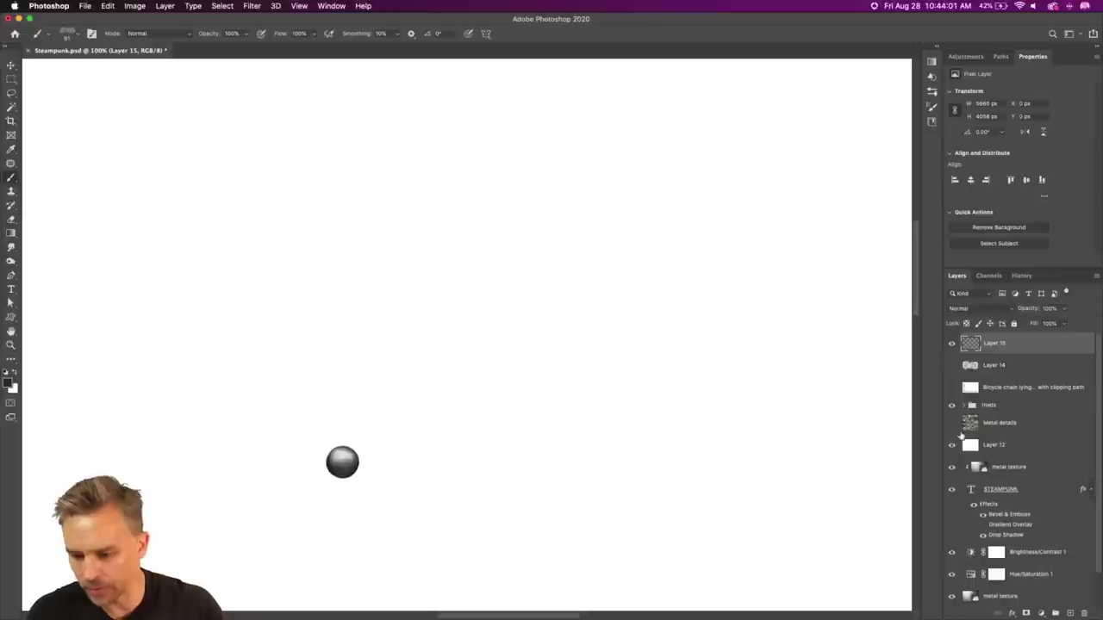
Step: Hide the white Layer 12, test a white chain stroke across the metal background, undo it, and show Layer 12 again
{"action": "left_click", "coordinate": [951, 445]}
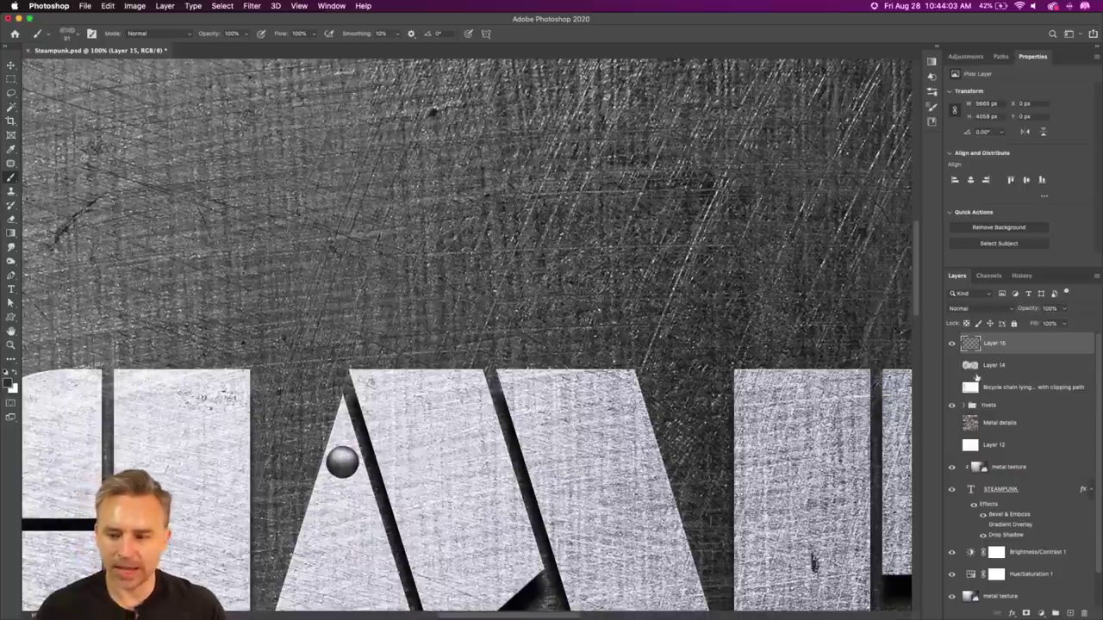
{"action": "scroll", "coordinate": [497, 401], "scroll_direction": "left", "scroll_amount": 8}
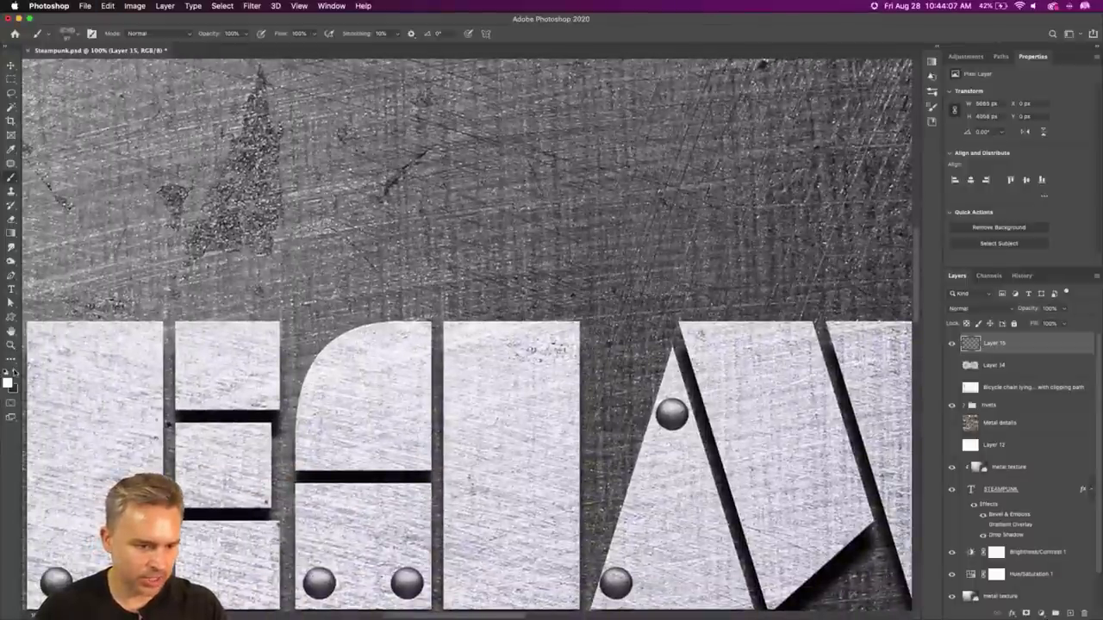
{"action": "left_click_drag", "start_coordinate": [182, 293], "coordinate": [737, 291]}
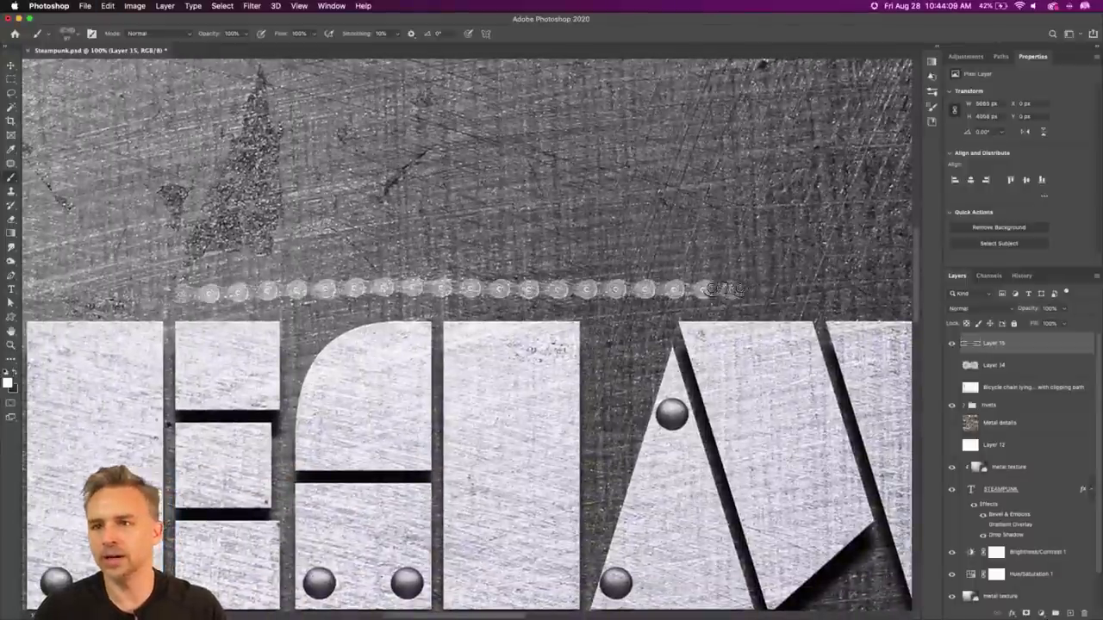
{"action": "key", "text": "ctrl+z"}
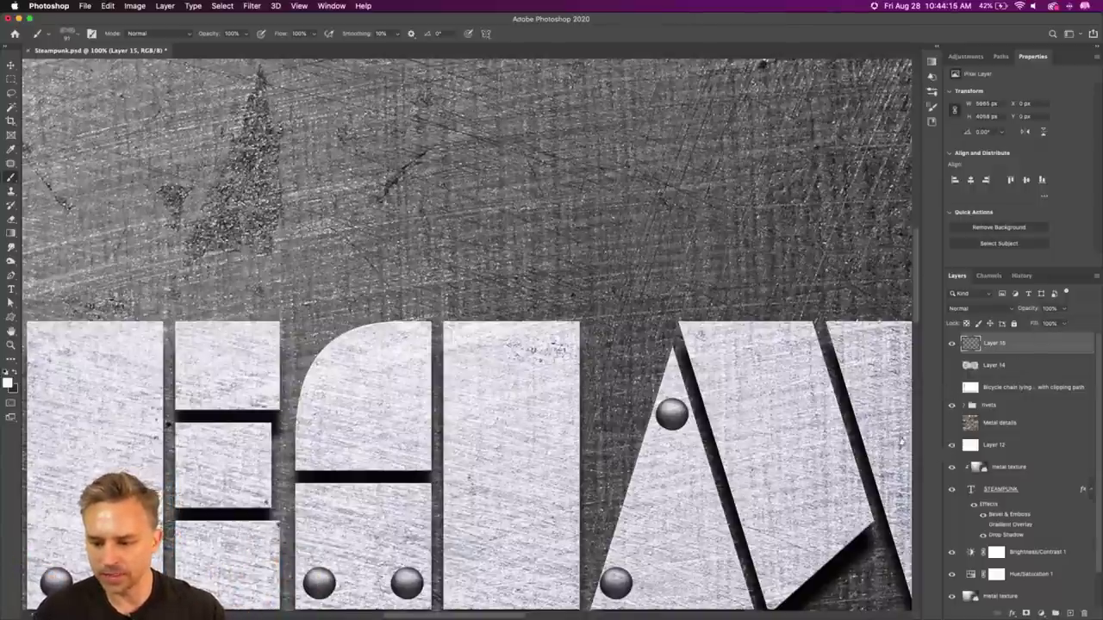
{"action": "left_click", "coordinate": [952, 444]}
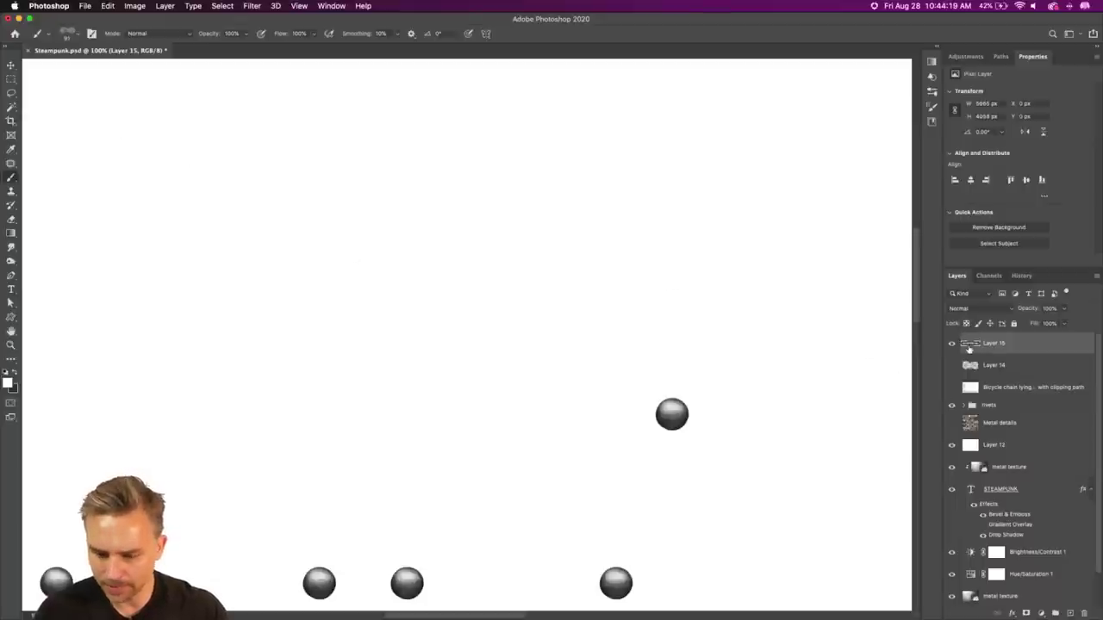
Step: Swap back to the dark foreground colour, paint a long winding test chain, and undo it
{"action": "left_click", "coordinate": [14, 372]}
{"action": "mouse_move", "coordinate": [124, 178]}
{"action": "left_mouse_down"}
{"action": "mouse_move", "coordinate": [228, 157]}
{"action": "mouse_move", "coordinate": [363, 172]}
{"action": "mouse_move", "coordinate": [410, 357]}
{"action": "mouse_move", "coordinate": [497, 381]}
{"action": "mouse_move", "coordinate": [649, 165]}
{"action": "mouse_move", "coordinate": [717, 188]}
{"action": "mouse_move", "coordinate": [748, 271]}
{"action": "mouse_move", "coordinate": [700, 397]}
{"action": "mouse_move", "coordinate": [342, 496]}
{"action": "mouse_move", "coordinate": [209, 352]}
{"action": "mouse_move", "coordinate": [74, 380]}
{"action": "mouse_move", "coordinate": [106, 464]}
{"action": "mouse_move", "coordinate": [185, 473]}
{"action": "left_mouse_up"}
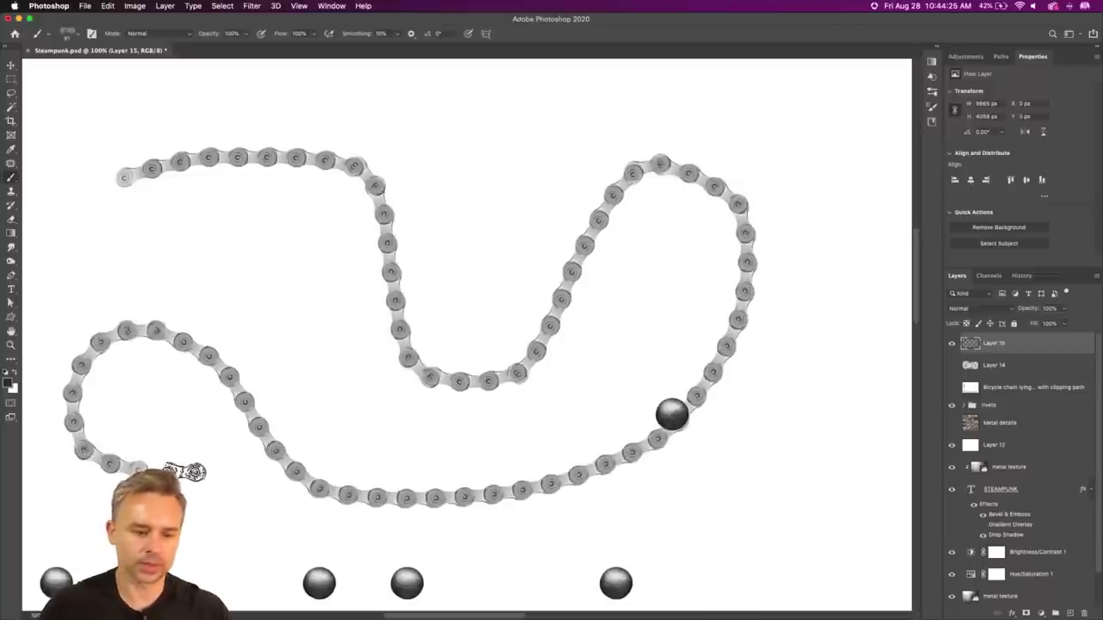
{"action": "key", "text": "super+z"}
Step: Paint the letters "St" with the chain brush on Layer 15, redoing the t as two crossing strokes
{"action": "mouse_move", "coordinate": [350, 216]}
{"action": "left_mouse_down"}
{"action": "mouse_move", "coordinate": [258, 174]}
{"action": "mouse_move", "coordinate": [226, 294]}
{"action": "mouse_move", "coordinate": [379, 396]}
{"action": "mouse_move", "coordinate": [211, 465]}
{"action": "mouse_move", "coordinate": [207, 438]}
{"action": "left_mouse_up"}
{"action": "mouse_move", "coordinate": [439, 211]}
{"action": "left_mouse_down"}
{"action": "mouse_move", "coordinate": [498, 490]}
{"action": "mouse_move", "coordinate": [487, 328]}
{"action": "mouse_move", "coordinate": [392, 328]}
{"action": "mouse_move", "coordinate": [591, 284]}
{"action": "left_mouse_up"}
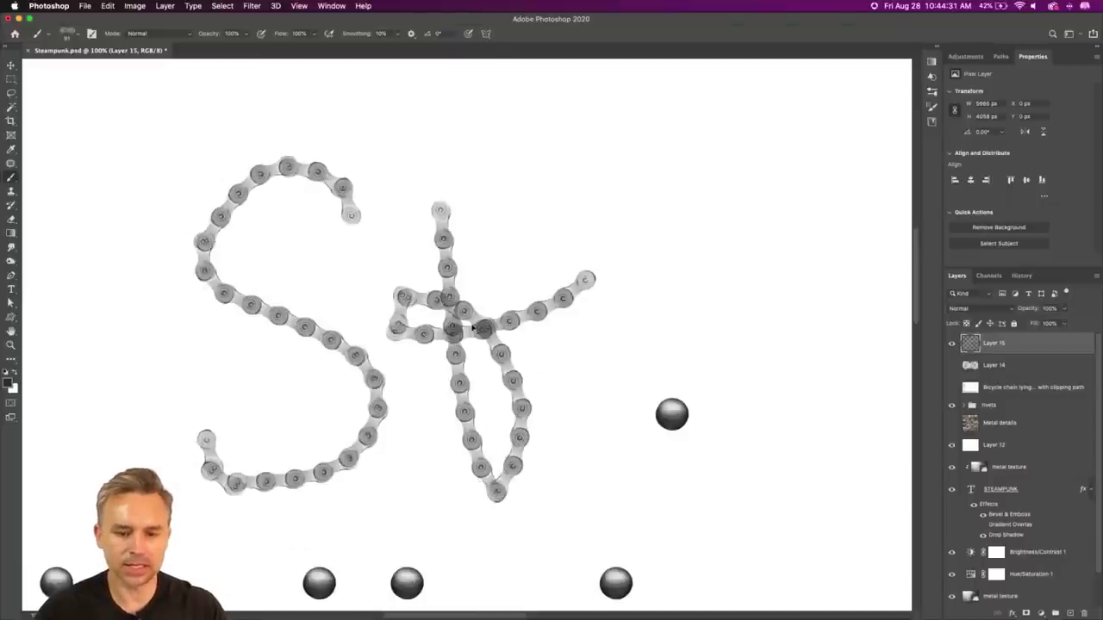
{"action": "key", "text": "super+z"}
{"action": "mouse_move", "coordinate": [430, 204]}
{"action": "left_mouse_down"}
{"action": "mouse_move", "coordinate": [468, 450]}
{"action": "mouse_move", "coordinate": [481, 467]}
{"action": "left_mouse_up"}
{"action": "mouse_move", "coordinate": [310, 260]}
{"action": "left_mouse_down"}
{"action": "mouse_move", "coordinate": [437, 291]}
{"action": "mouse_move", "coordinate": [571, 253]}
{"action": "left_mouse_up"}
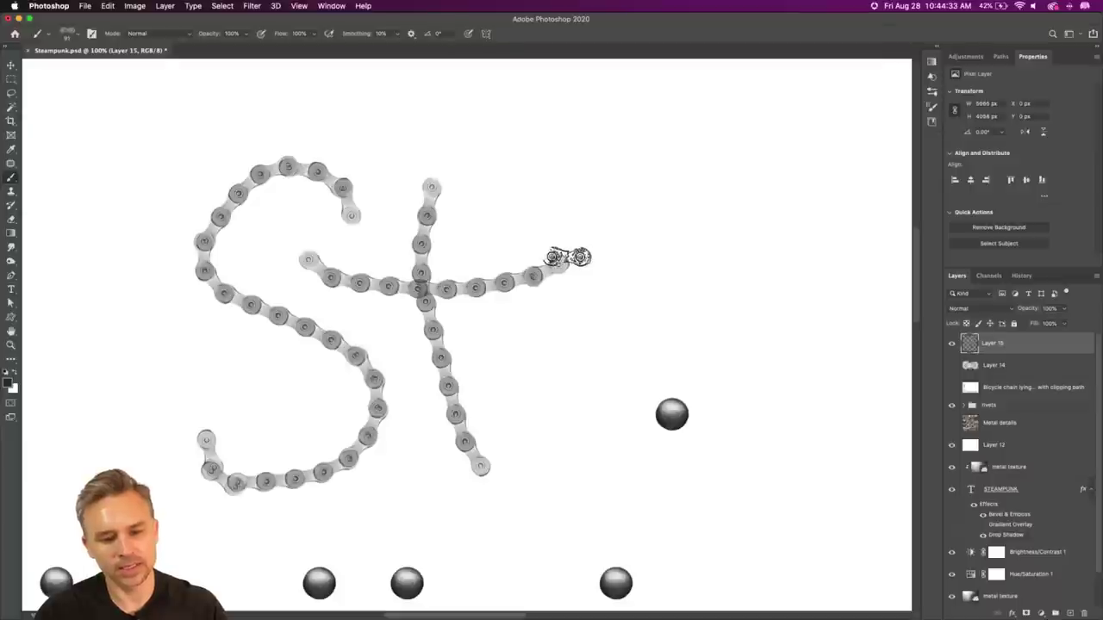
Step: Continue the chain lettering with the letters e, a, m and P on Layer 15
{"action": "mouse_move", "coordinate": [512, 374]}
{"action": "left_mouse_down"}
{"action": "mouse_move", "coordinate": [568, 363]}
{"action": "mouse_move", "coordinate": [563, 314]}
{"action": "mouse_move", "coordinate": [493, 334]}
{"action": "mouse_move", "coordinate": [482, 387]}
{"action": "mouse_move", "coordinate": [541, 462]}
{"action": "mouse_move", "coordinate": [636, 430]}
{"action": "left_mouse_up"}
{"action": "mouse_move", "coordinate": [629, 388]}
{"action": "left_mouse_down"}
{"action": "mouse_move", "coordinate": [700, 271]}
{"action": "mouse_move", "coordinate": [756, 448]}
{"action": "left_mouse_up"}
{"action": "scroll", "coordinate": [635, 278], "scroll_direction": "right", "scroll_amount": 8}
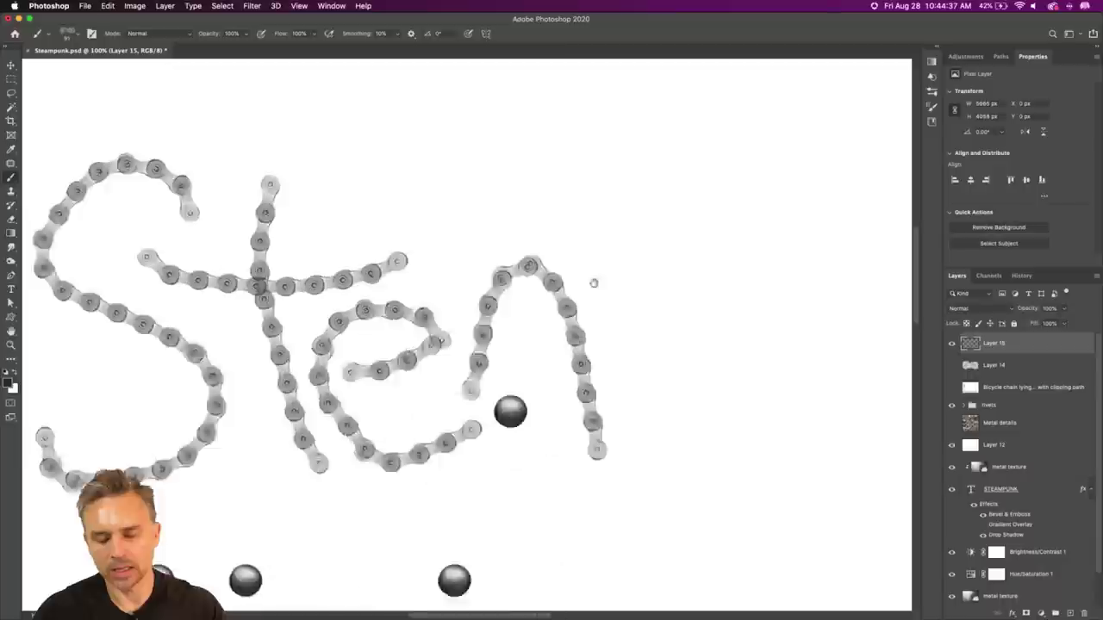
{"action": "left_click_drag", "start_coordinate": [529, 379], "coordinate": [527, 262]}
{"action": "mouse_move", "coordinate": [576, 287]}
{"action": "left_mouse_down"}
{"action": "mouse_move", "coordinate": [671, 287]}
{"action": "mouse_move", "coordinate": [674, 498]}
{"action": "mouse_move", "coordinate": [695, 535]}
{"action": "left_mouse_up"}
{"action": "left_click_drag", "start_coordinate": [727, 224], "coordinate": [792, 542]}
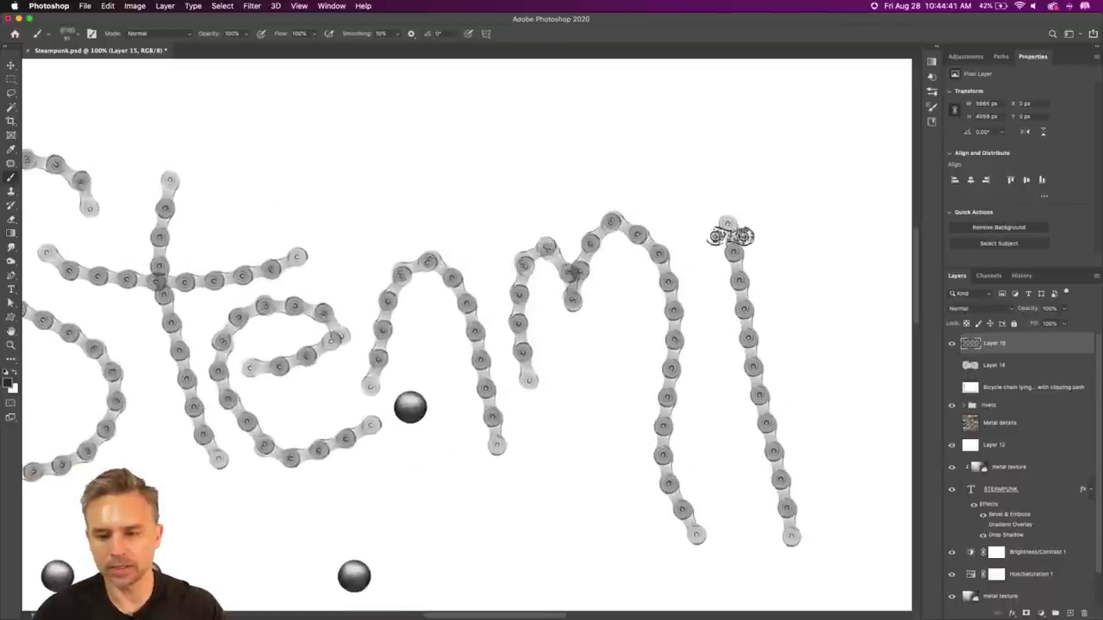
{"action": "mouse_move", "coordinate": [698, 208]}
{"action": "left_mouse_down"}
{"action": "mouse_move", "coordinate": [846, 189]}
{"action": "mouse_move", "coordinate": [850, 335]}
{"action": "mouse_move", "coordinate": [814, 380]}
{"action": "left_mouse_up"}
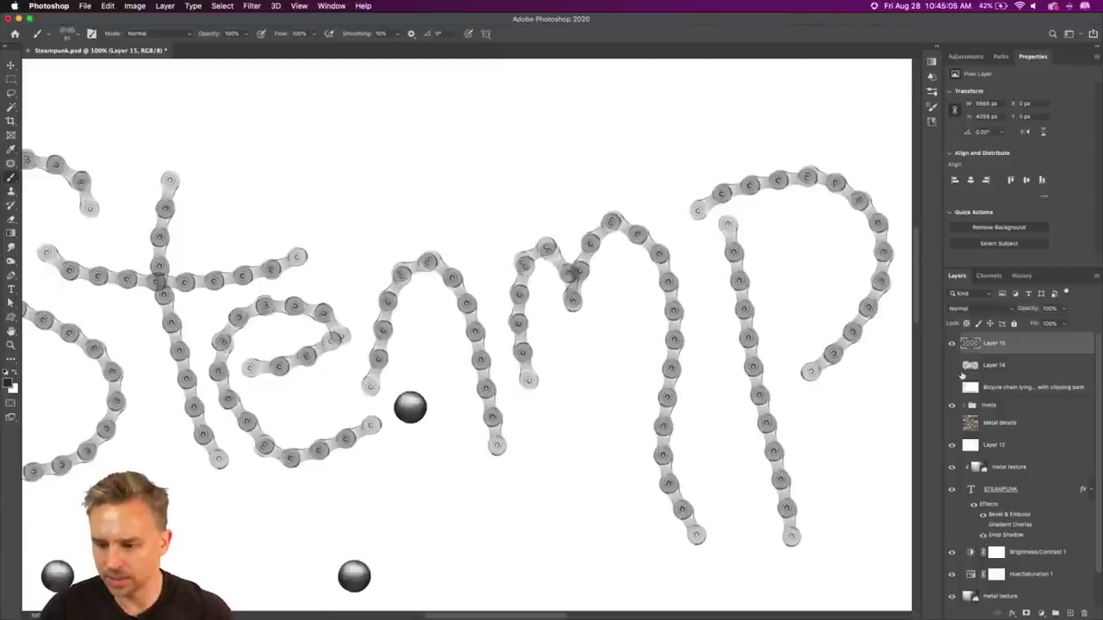
Step: Hide Layer 15, show the single chain link on Layer 14 without the bicycle chain image, and duplicate the link beside the original
{"action": "left_click", "coordinate": [952, 345]}
{"action": "left_click", "coordinate": [951, 365]}
{"action": "left_click", "coordinate": [951, 386]}
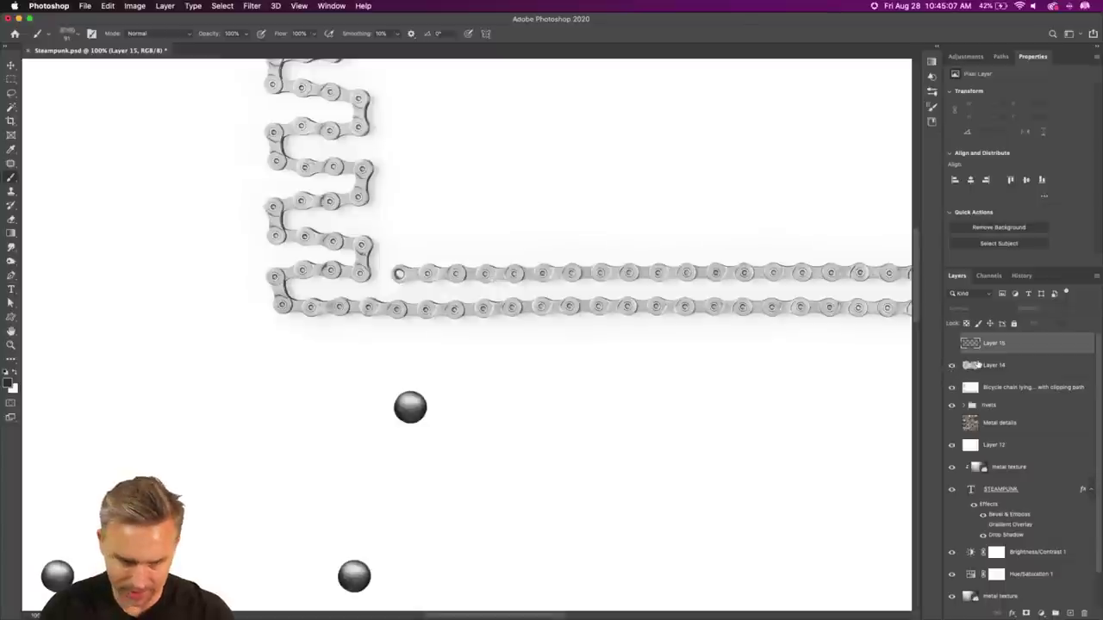
{"action": "left_click", "coordinate": [980, 366]}
{"action": "left_click", "coordinate": [952, 388]}
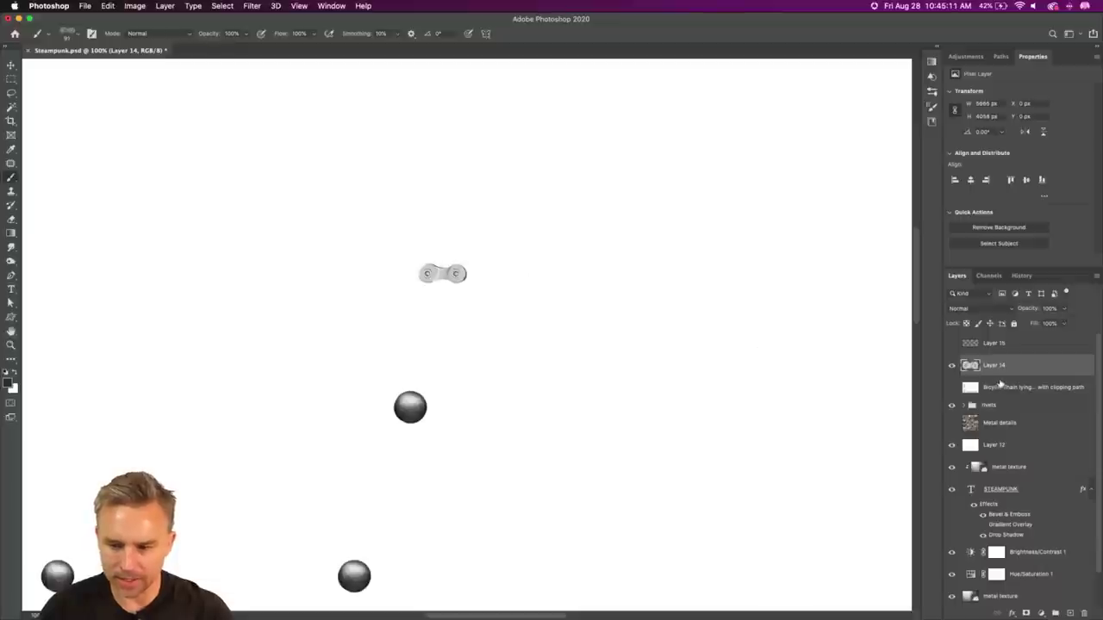
{"action": "key", "text": "v"}
{"action": "left_click_drag", "start_coordinate": [442, 273], "coordinate": [657, 270]}
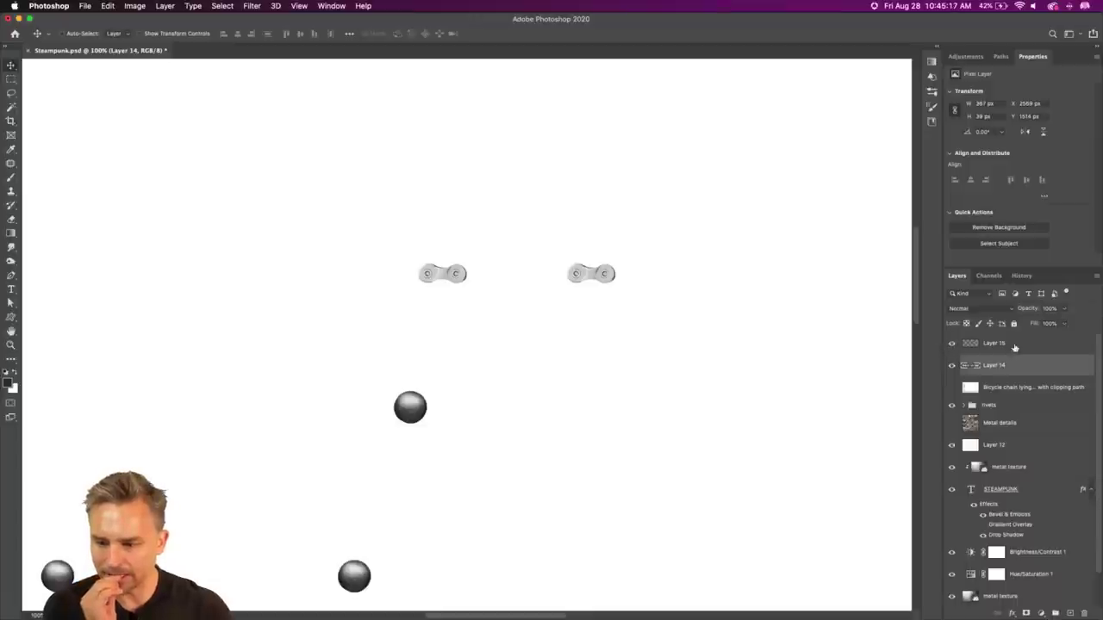
Step: Show Layer 15, delete its painted chain lettering, and paint a new curved chain on it
{"action": "left_click", "coordinate": [951, 343]}
{"action": "left_click", "coordinate": [1000, 345]}
{"action": "key", "text": "super+a"}
{"action": "key", "text": "Delete"}
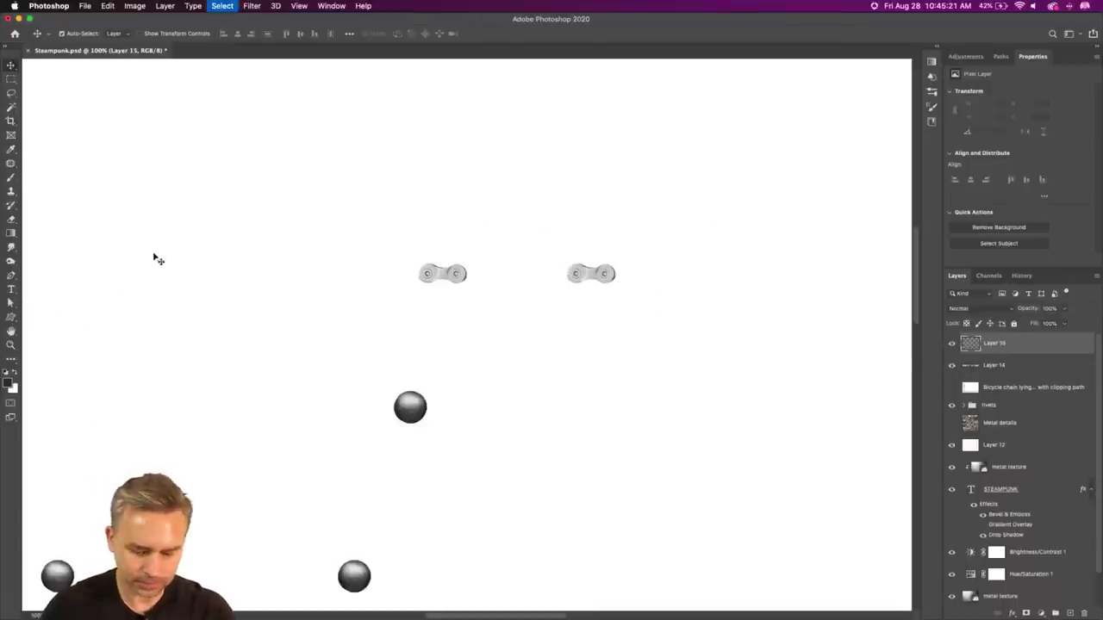
{"action": "left_click", "coordinate": [10, 178]}
{"action": "mouse_move", "coordinate": [291, 197]}
{"action": "left_mouse_down"}
{"action": "mouse_move", "coordinate": [529, 325]}
{"action": "mouse_move", "coordinate": [565, 452]}
{"action": "mouse_move", "coordinate": [705, 425]}
{"action": "mouse_move", "coordinate": [724, 158]}
{"action": "mouse_move", "coordinate": [662, 123]}
{"action": "left_mouse_up"}
Step: Save the current chain brush settings as a new brush preset named "Chain Link"
{"action": "left_click", "coordinate": [935, 50]}
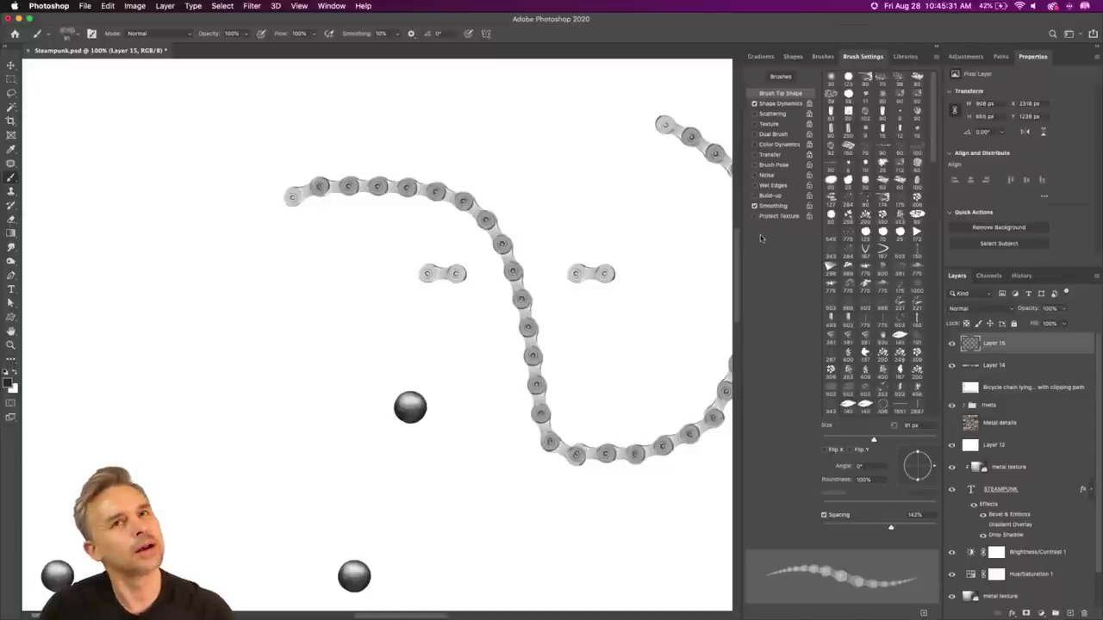
{"action": "left_click", "coordinate": [937, 58]}
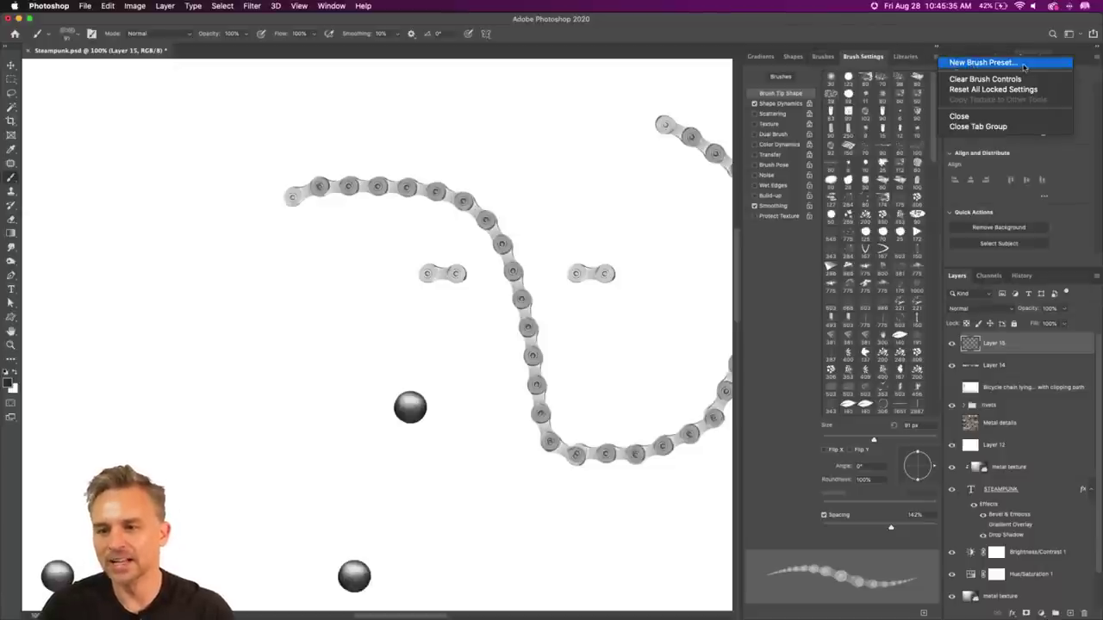
{"action": "left_click", "coordinate": [983, 63]}
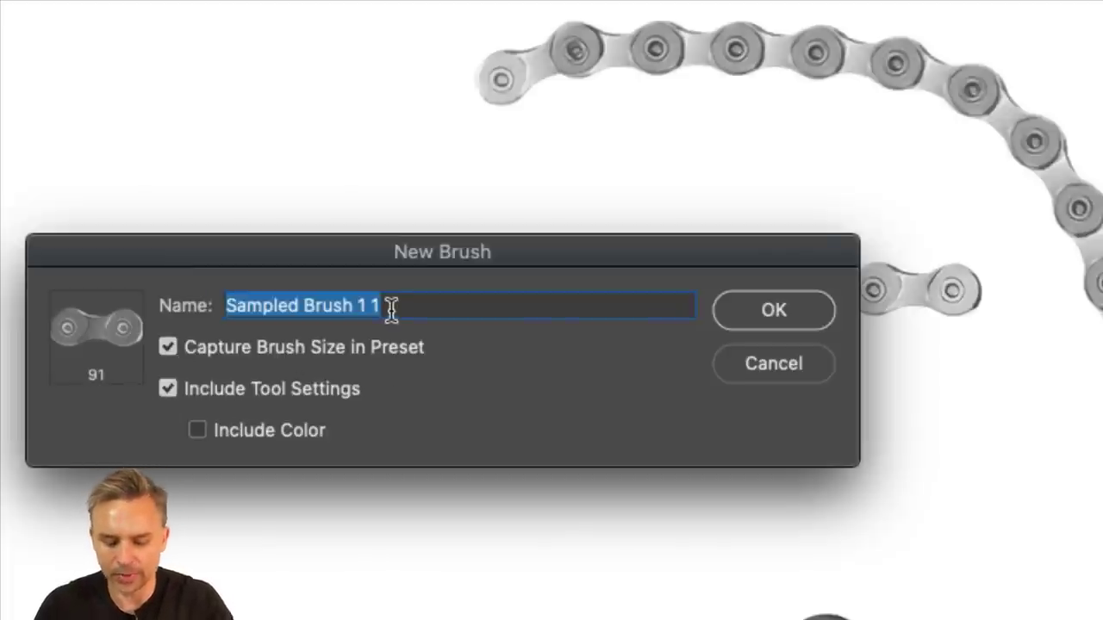
{"action": "type", "text": "Vha"}
{"action": "key", "text": "BackSpace"}
{"action": "key", "text": "BackSpace"}
{"action": "key", "text": "BackSpace"}
{"action": "type", "text": "Chain Link"}
{"action": "key", "text": "Return"}
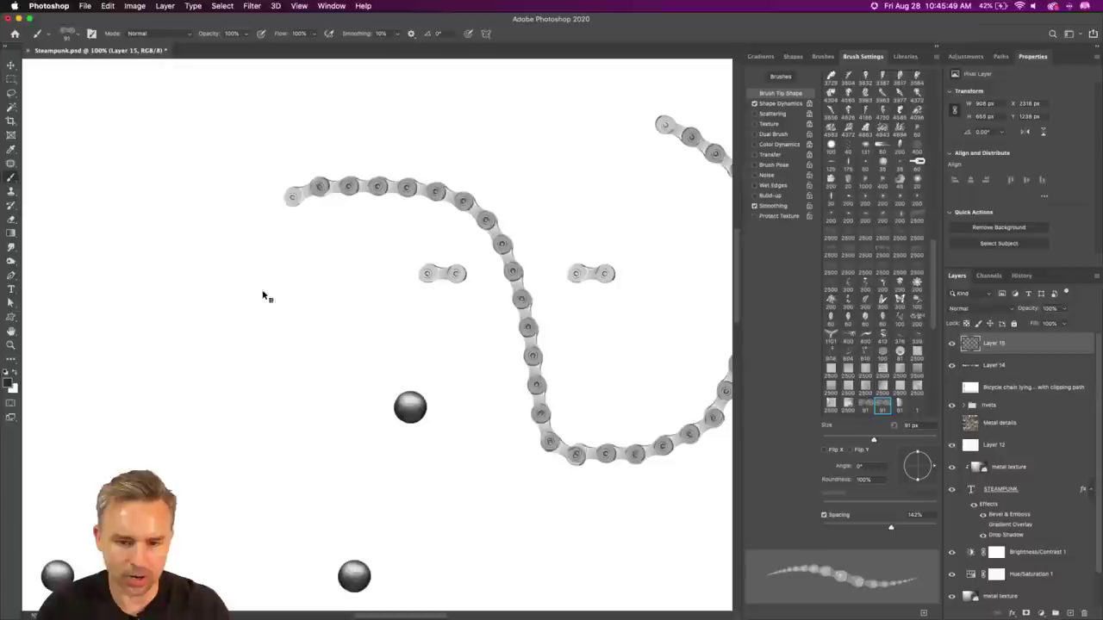
Step: Collapse the Free Metal Photoshop Brushes 5 group and compare test strokes of the Sampled Brush 1 and Chain Link presets, removing the strokes
{"action": "left_click", "coordinate": [828, 57]}
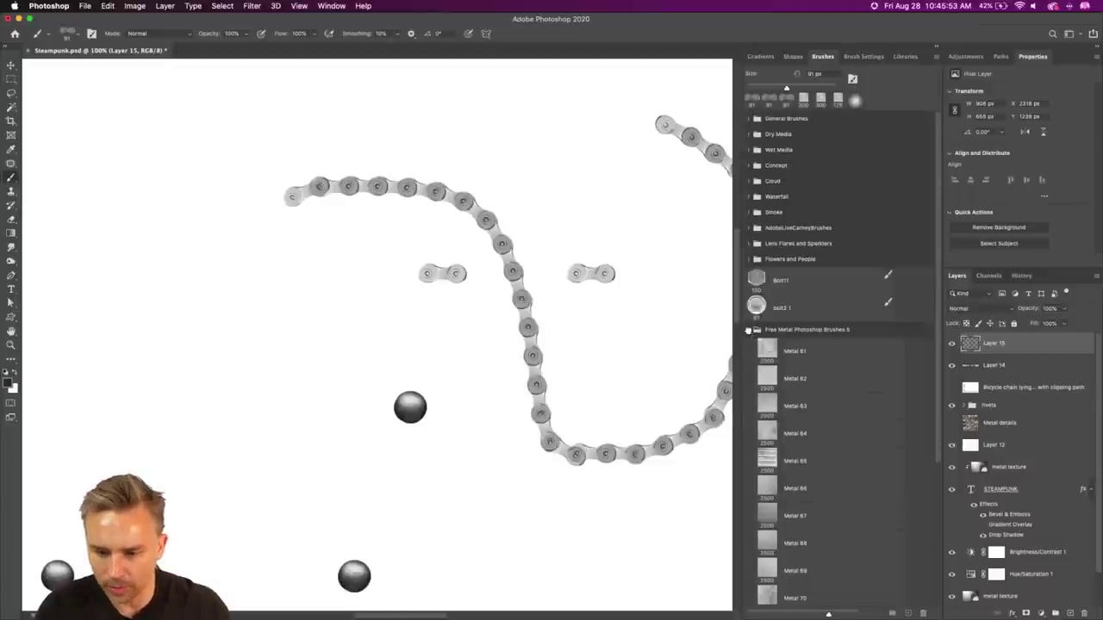
{"action": "left_click", "coordinate": [749, 330]}
{"action": "left_click", "coordinate": [793, 351]}
{"action": "mouse_move", "coordinate": [209, 225]}
{"action": "left_mouse_down"}
{"action": "mouse_move", "coordinate": [231, 375]}
{"action": "mouse_move", "coordinate": [512, 499]}
{"action": "left_mouse_up"}
{"action": "left_click", "coordinate": [785, 378]}
{"action": "left_click_drag", "start_coordinate": [161, 203], "coordinate": [168, 403]}
{"action": "mouse_move", "coordinate": [190, 443]}
{"action": "left_mouse_down"}
{"action": "mouse_move", "coordinate": [375, 516]}
{"action": "mouse_move", "coordinate": [500, 575]}
{"action": "left_mouse_up"}
{"action": "left_click", "coordinate": [947, 343]}
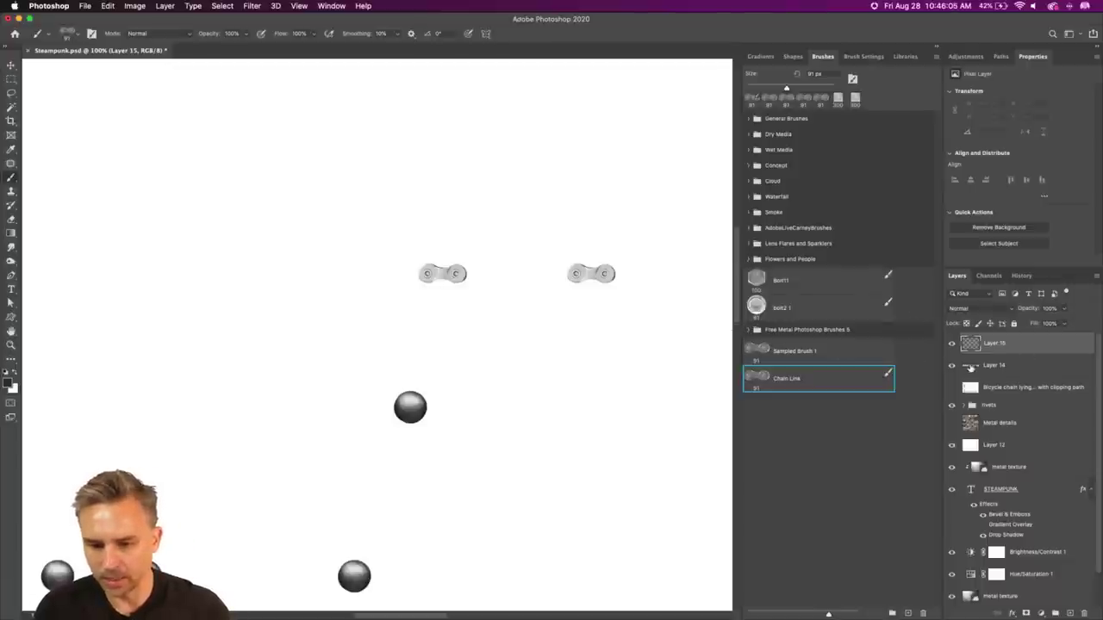
Step: Select the duplicate chain link on Layer 14 and darken it with Levels, raising the black input level to 179
{"action": "key", "text": "m"}
{"action": "left_click_drag", "start_coordinate": [552, 250], "coordinate": [632, 305]}
{"action": "key", "text": "super+j"}
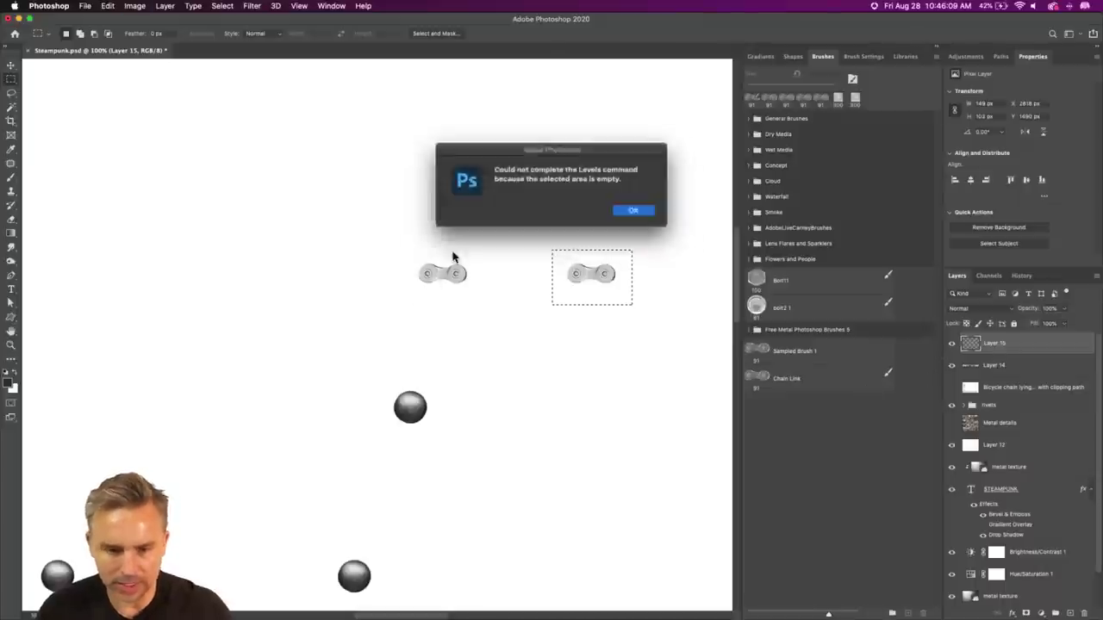
{"action": "key", "text": "Return"}
{"action": "left_click", "coordinate": [987, 368]}
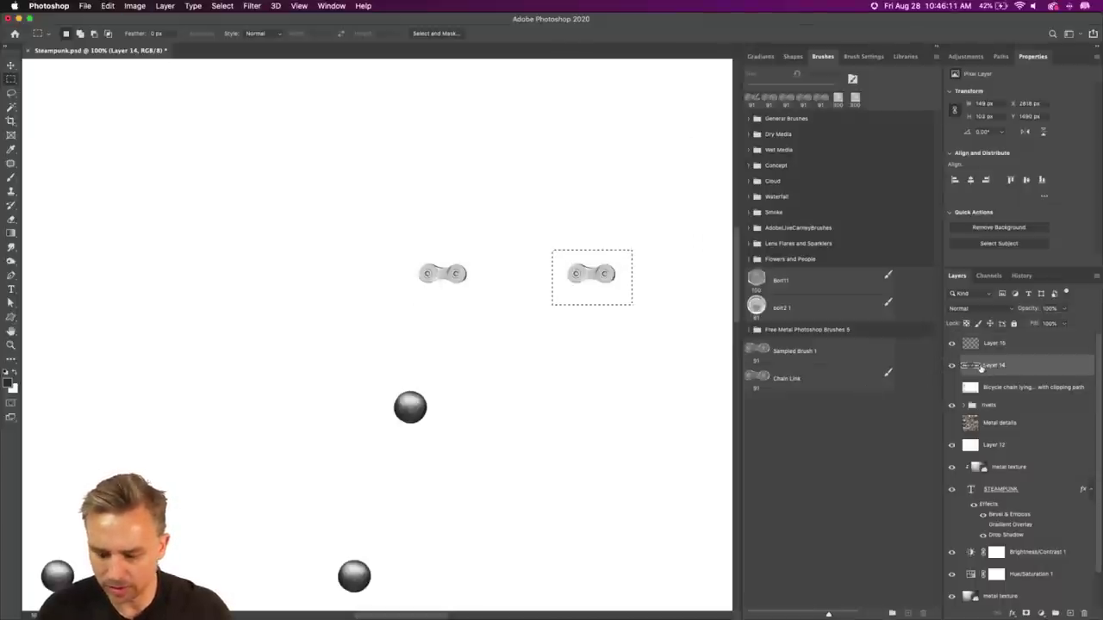
{"action": "key", "text": "super+l"}
{"action": "left_click_drag", "start_coordinate": [786, 376], "coordinate": [889, 378]}
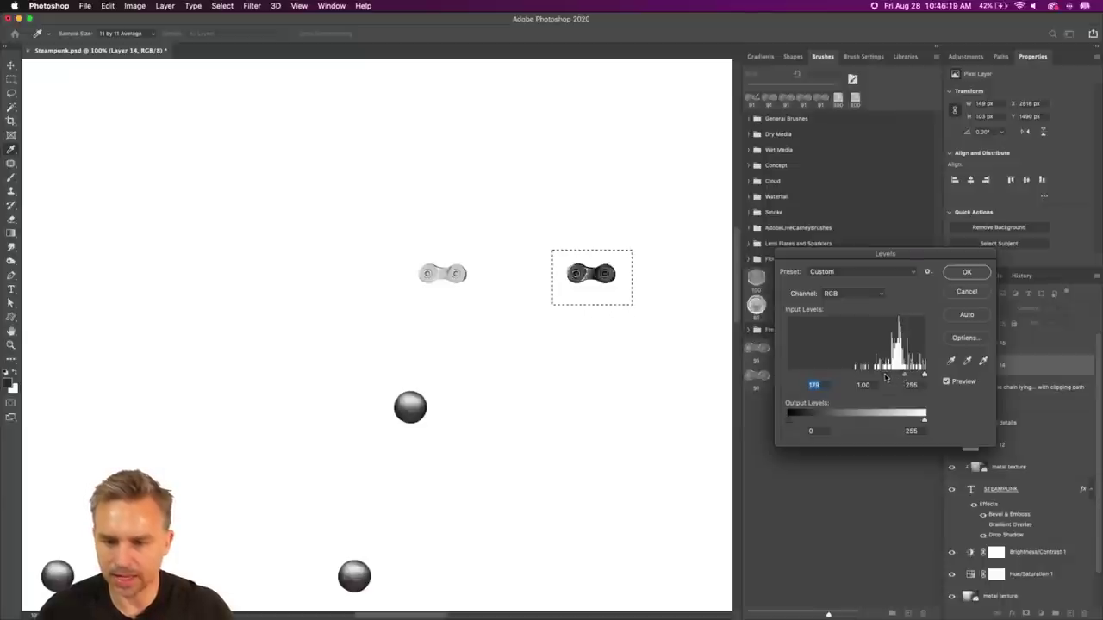
{"action": "key", "text": "Return"}
Step: Draw a tight rectangular selection around the darkened chain link, and deselect it
{"action": "left_click", "coordinate": [555, 246]}
{"action": "left_click_drag", "start_coordinate": [560, 259], "coordinate": [623, 293]}
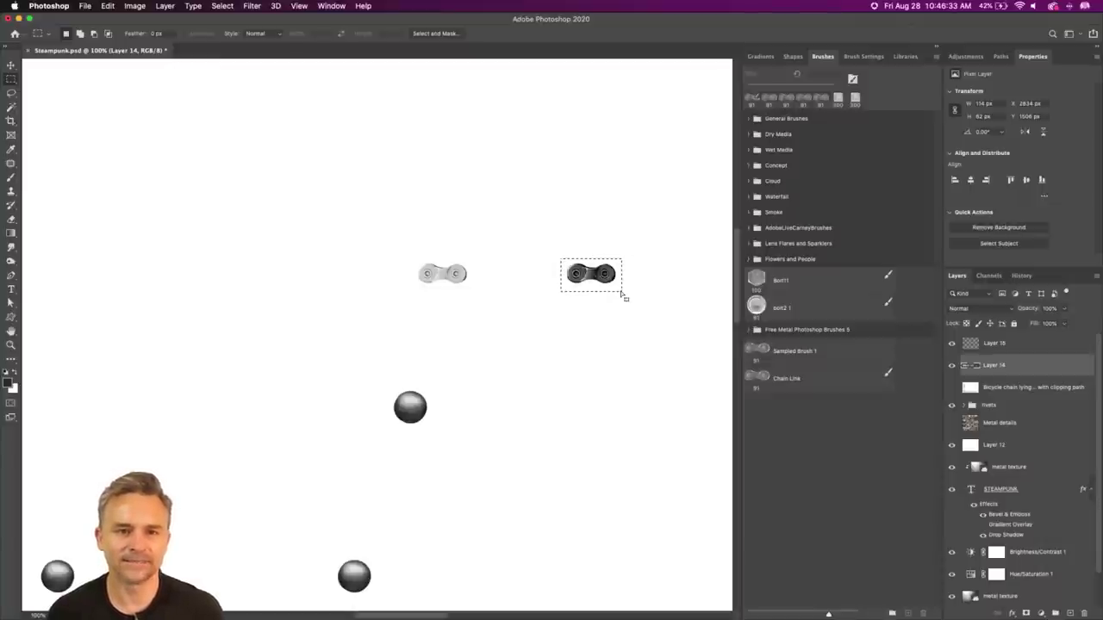
{"action": "key", "text": "super+d"}
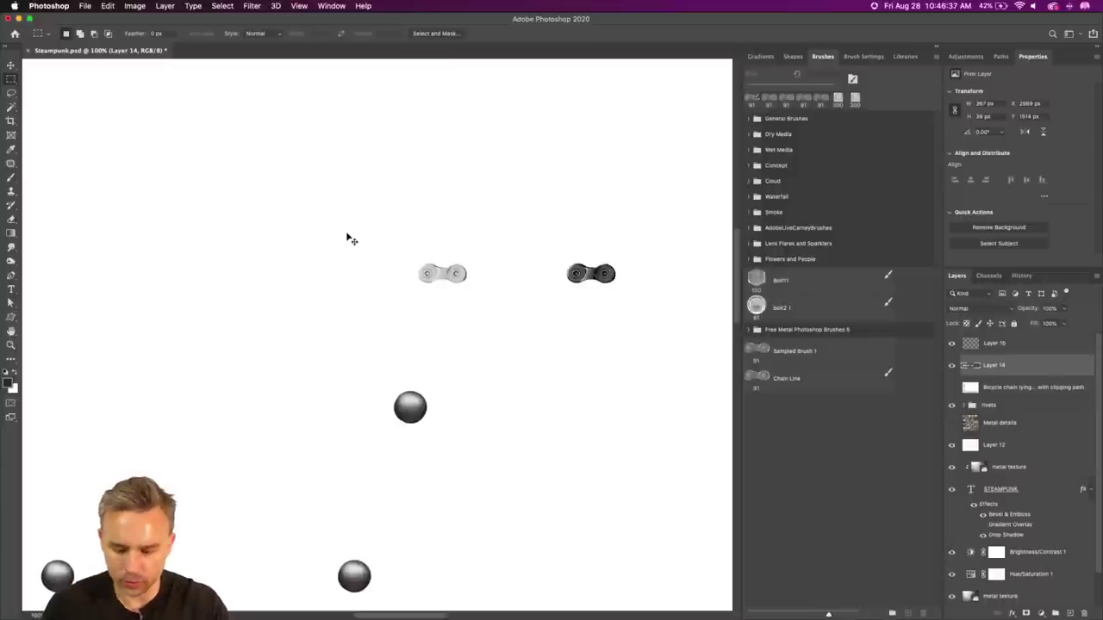
Step: Delete the white Layer 12 and hide Layer 15 and the chain link Layer 14
{"action": "key", "text": "super+minus"}
{"action": "key", "text": "super+minus"}
{"action": "key", "text": "super+minus"}
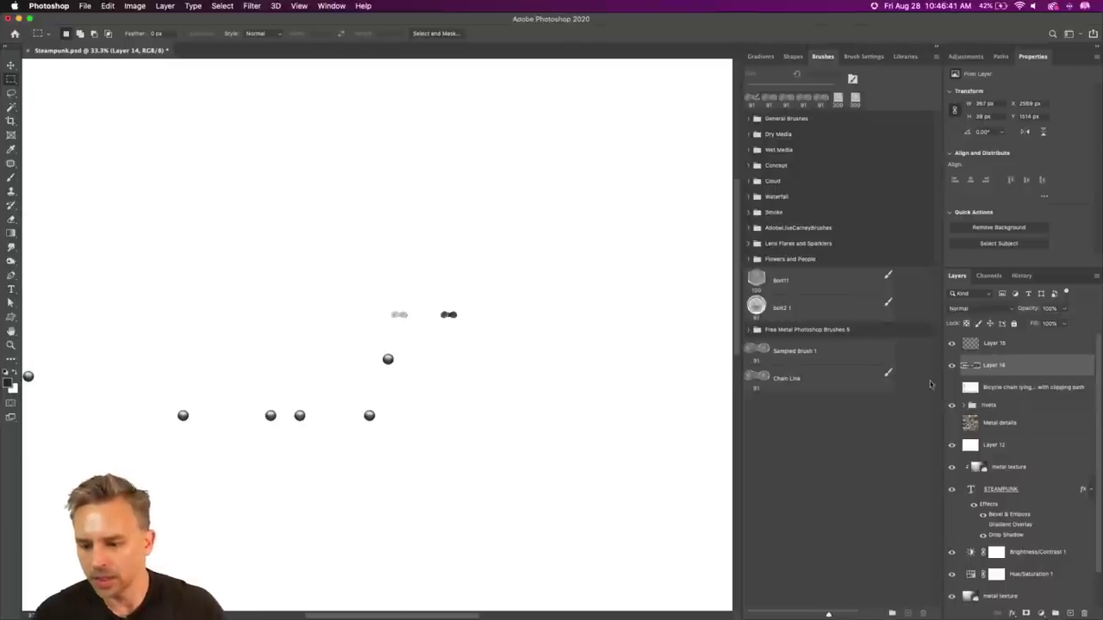
{"action": "left_click_drag", "start_coordinate": [1002, 448], "coordinate": [1083, 612]}
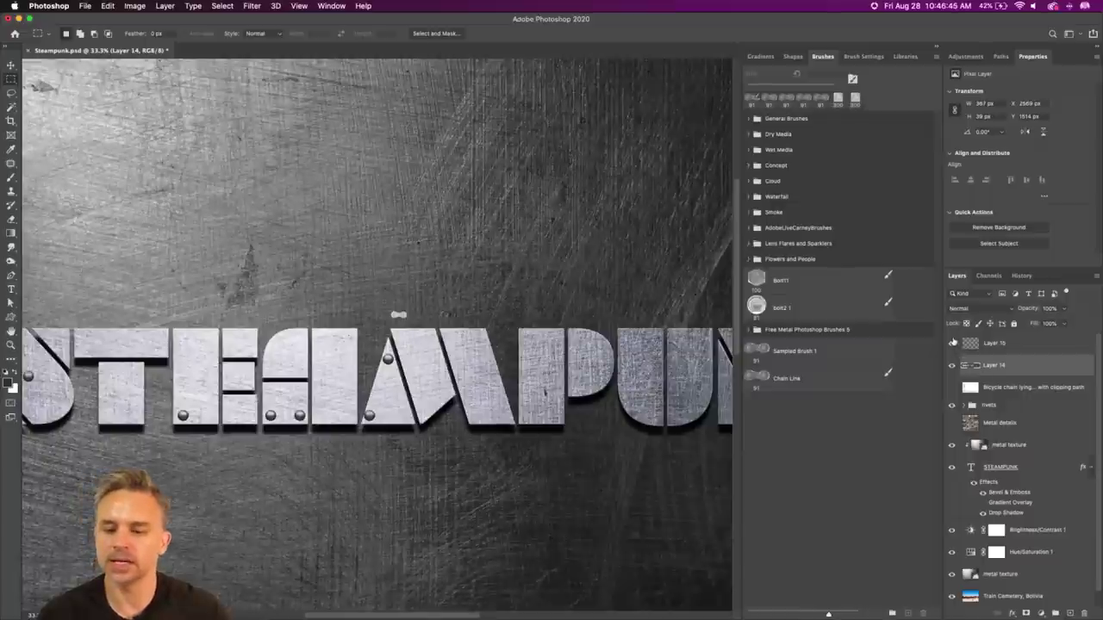
{"action": "left_click", "coordinate": [951, 365]}
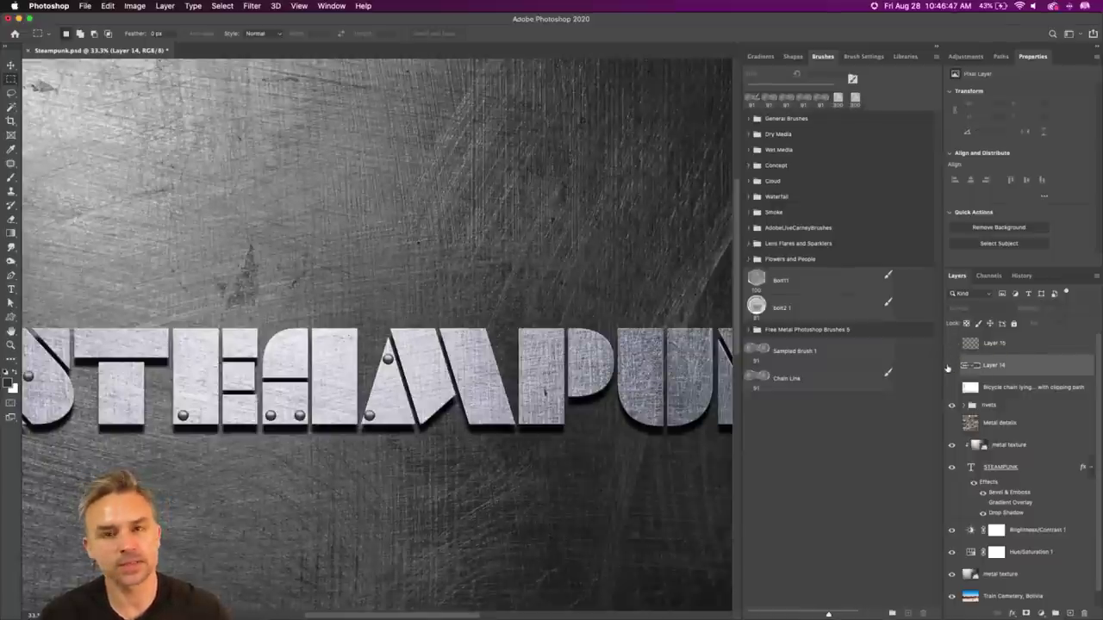
Step: Duplicate the masked eagle photo Layer 2 from the bkgd group in Group 1, delete the copy's mask, and place the copy above clockwork
{"action": "double_click", "coordinate": [1066, 61]}
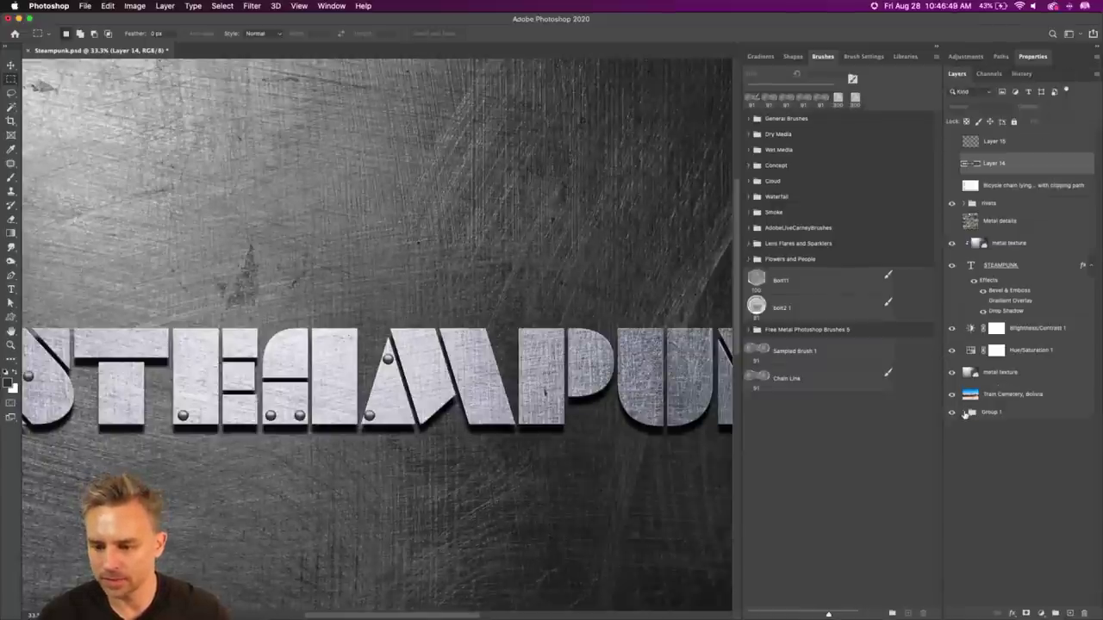
{"action": "scroll", "coordinate": [1024, 495], "scroll_direction": "down", "scroll_amount": 3}
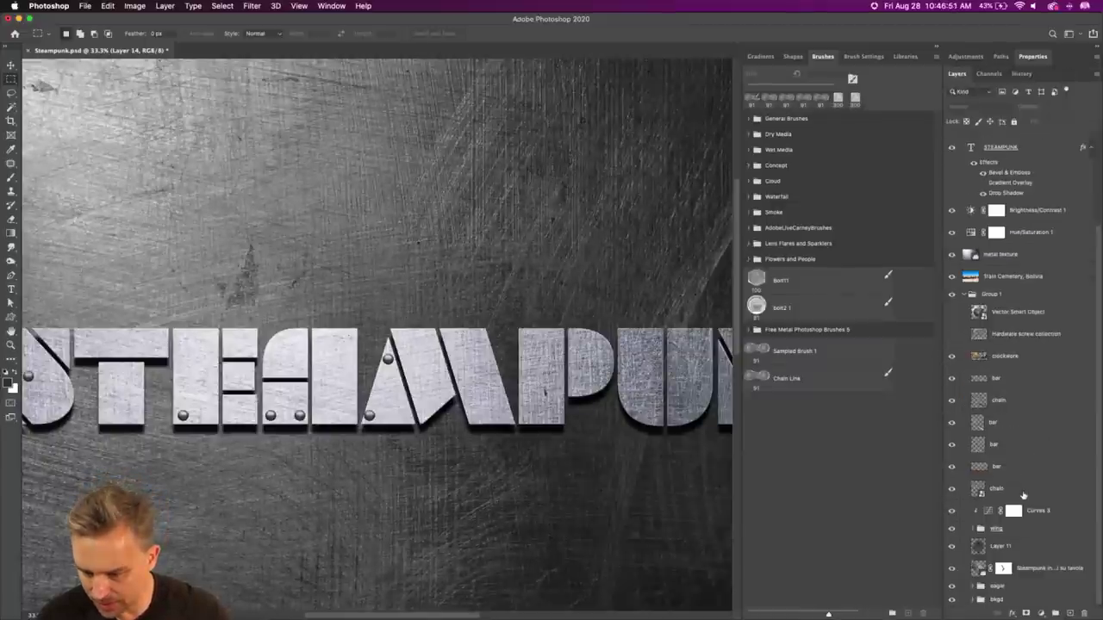
{"action": "left_click", "coordinate": [973, 587]}
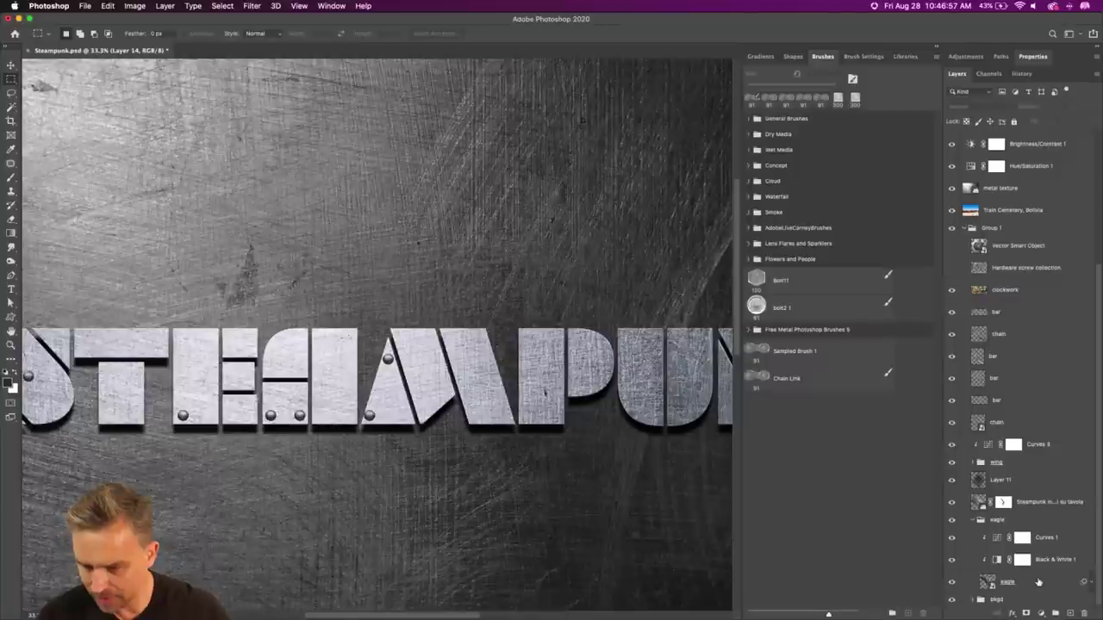
{"action": "left_click", "coordinate": [972, 600]}
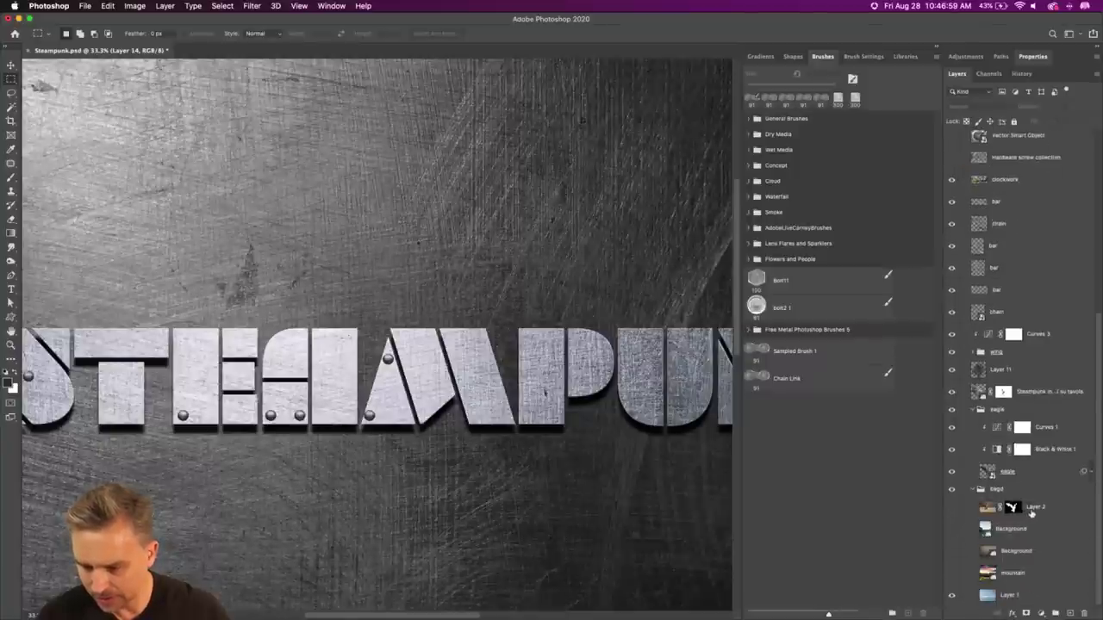
{"action": "left_click", "coordinate": [1030, 511]}
{"action": "key", "text": "super+j"}
{"action": "right_click", "coordinate": [1012, 509]}
{"action": "left_click", "coordinate": [965, 528]}
{"action": "left_click_drag", "start_coordinate": [980, 506], "coordinate": [1002, 168]}
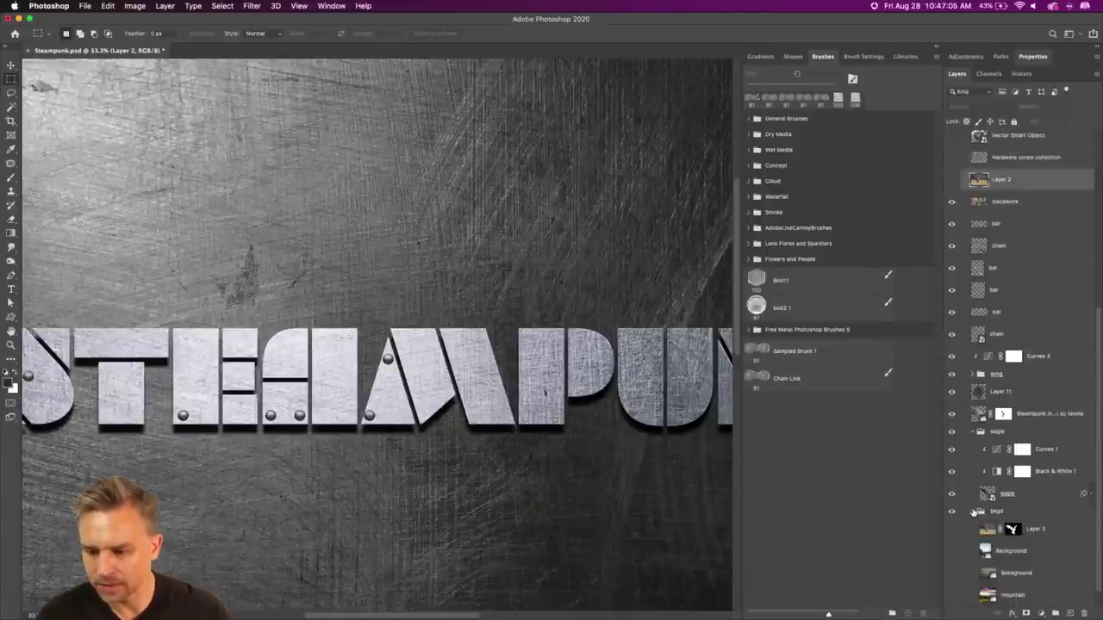
Step: Make the unmasked Layer 2 visible at the top of the layer stack, outside Group 1, and collapse Group 1
{"action": "scroll", "coordinate": [974, 514], "scroll_direction": "up", "scroll_amount": 3}
{"action": "scroll", "coordinate": [977, 270], "scroll_direction": "up", "scroll_amount": 3}
{"action": "mouse_move", "coordinate": [1021, 325]}
{"action": "left_mouse_down"}
{"action": "mouse_move", "coordinate": [1021, 349]}
{"action": "mouse_move", "coordinate": [1021, 336]}
{"action": "left_mouse_up"}
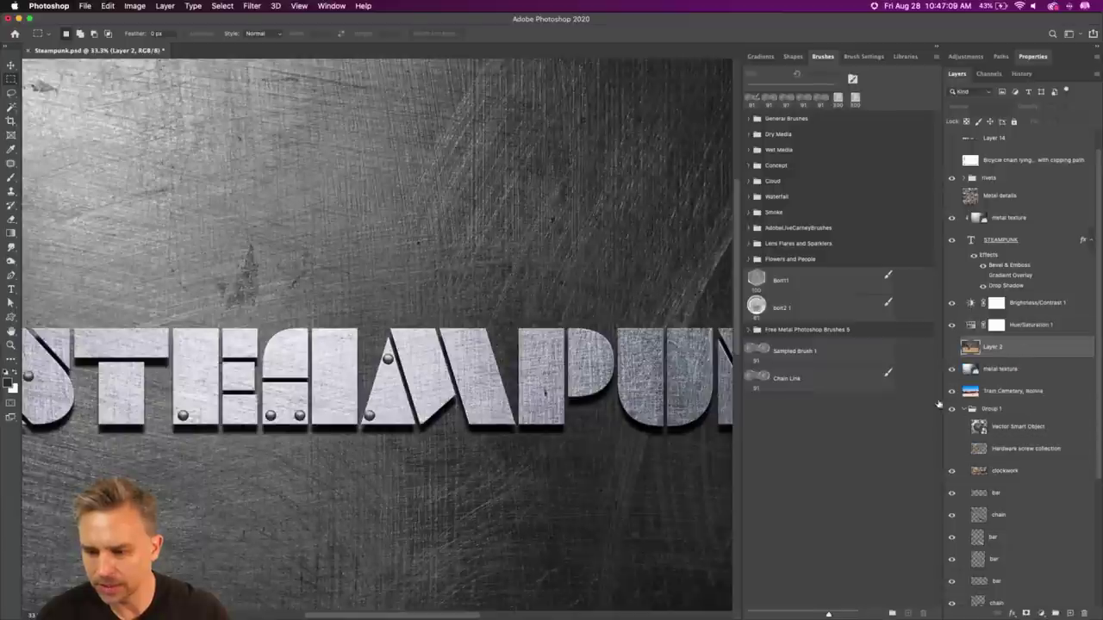
{"action": "left_click", "coordinate": [966, 410]}
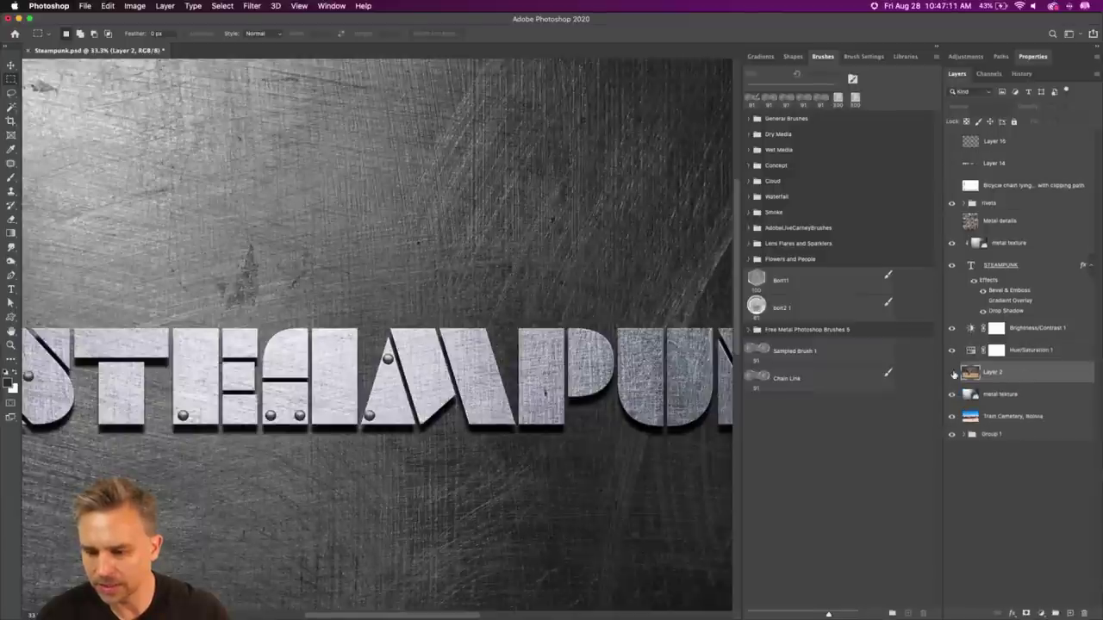
{"action": "left_click", "coordinate": [952, 372]}
{"action": "left_click_drag", "start_coordinate": [982, 374], "coordinate": [1011, 147]}
Step: Group all layers from Layer 15 down through Train Cemetery, Bolivia
{"action": "left_click", "coordinate": [1012, 165]}
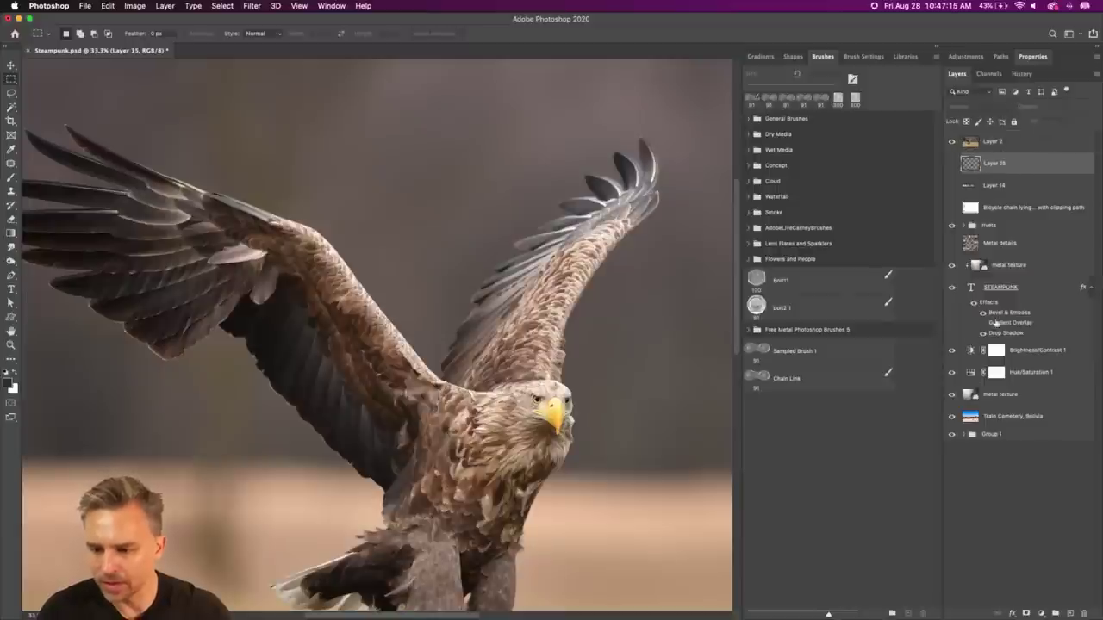
{"action": "left_click", "coordinate": [1013, 416], "text": "shift"}
{"action": "key", "text": "super+g"}
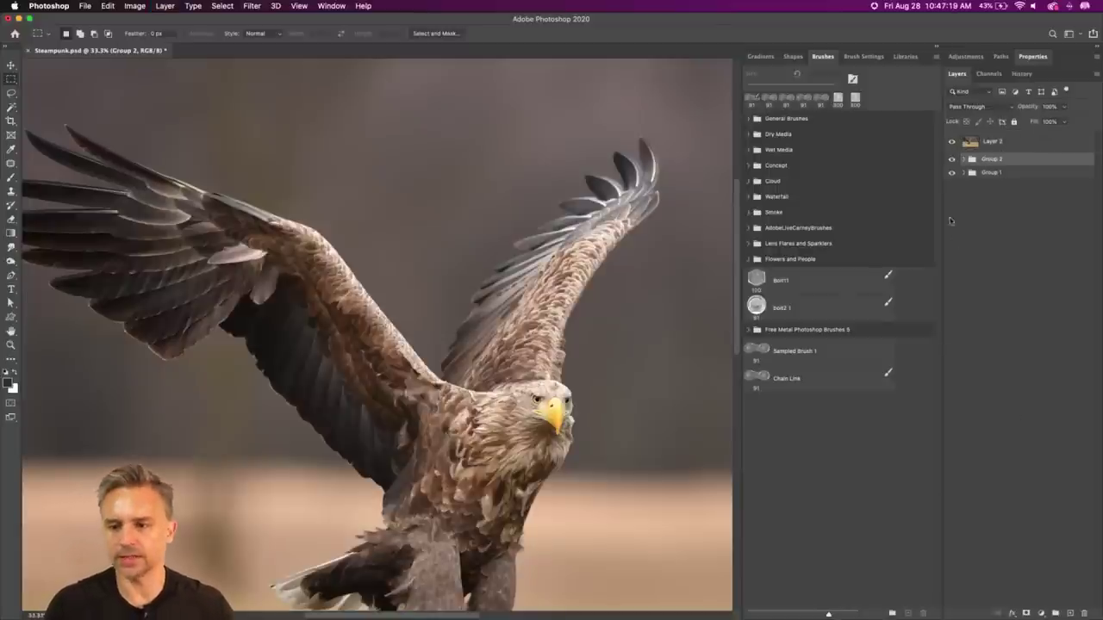
Step: Select the eagle photo Layer 2, collapse the brush panels to enlarge the canvas, and activate the Magic Wand tool
{"action": "left_click", "coordinate": [1015, 142]}
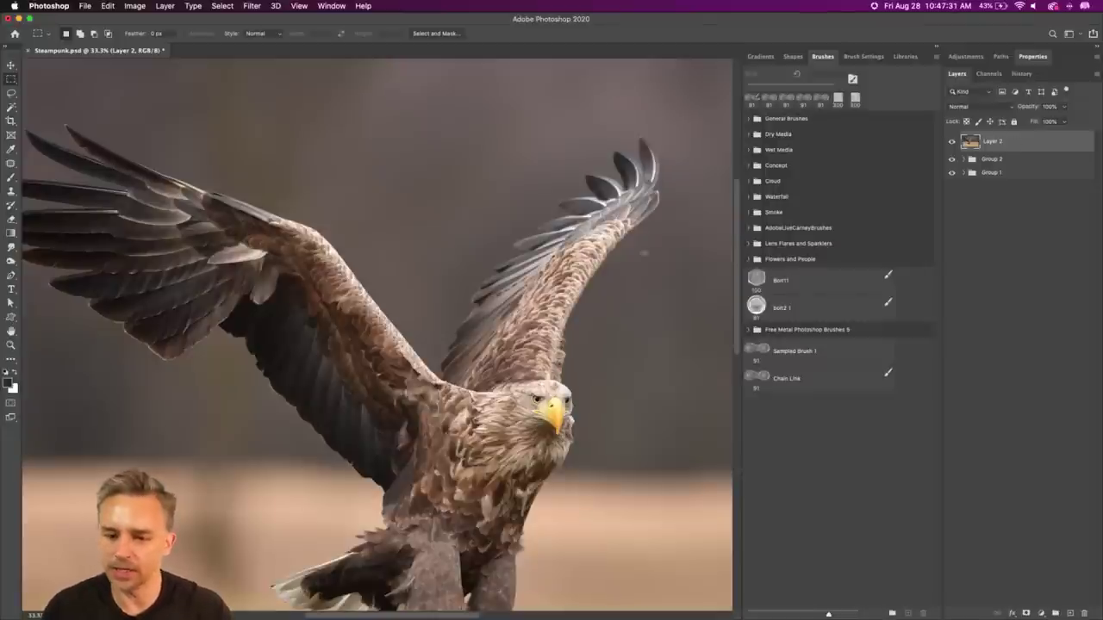
{"action": "scroll", "coordinate": [323, 315], "scroll_direction": "down", "scroll_amount": 3}
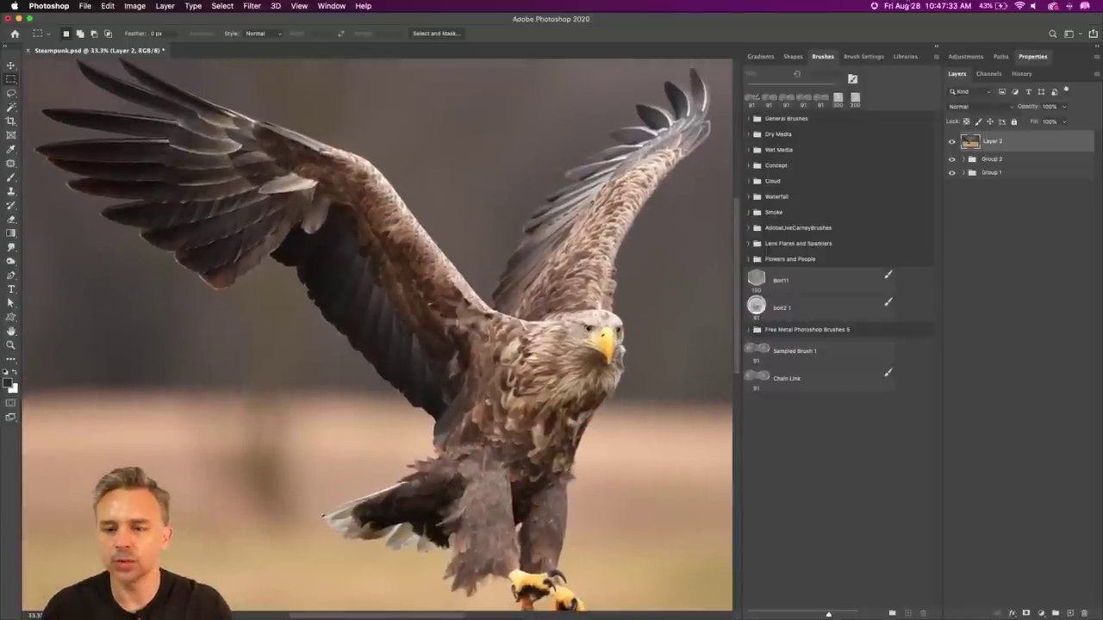
{"action": "left_click", "coordinate": [936, 50]}
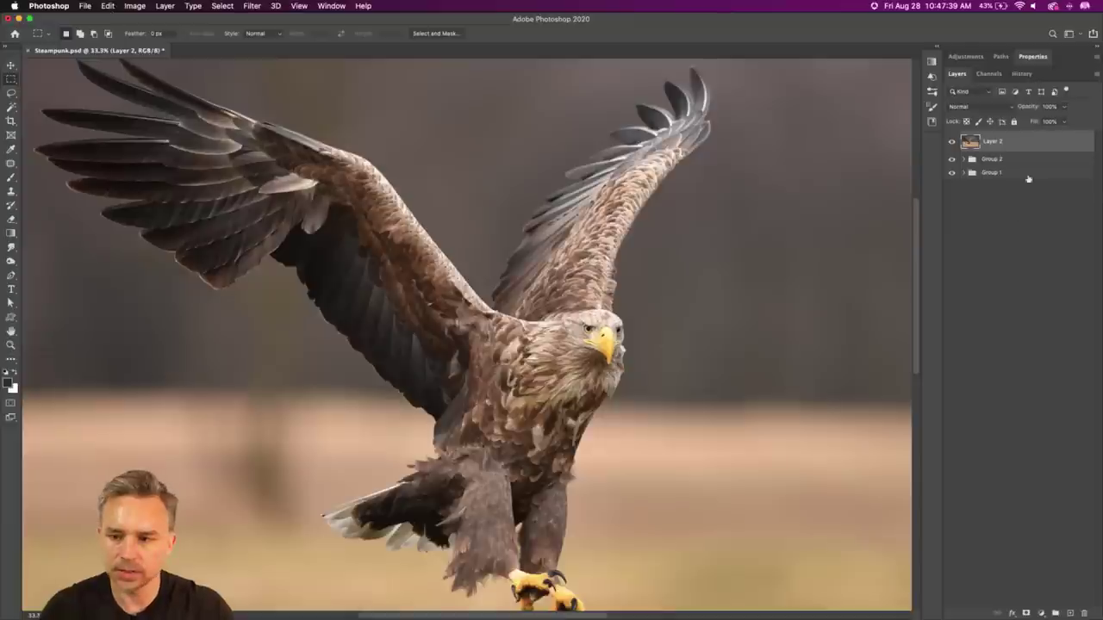
{"action": "left_click", "coordinate": [12, 106]}
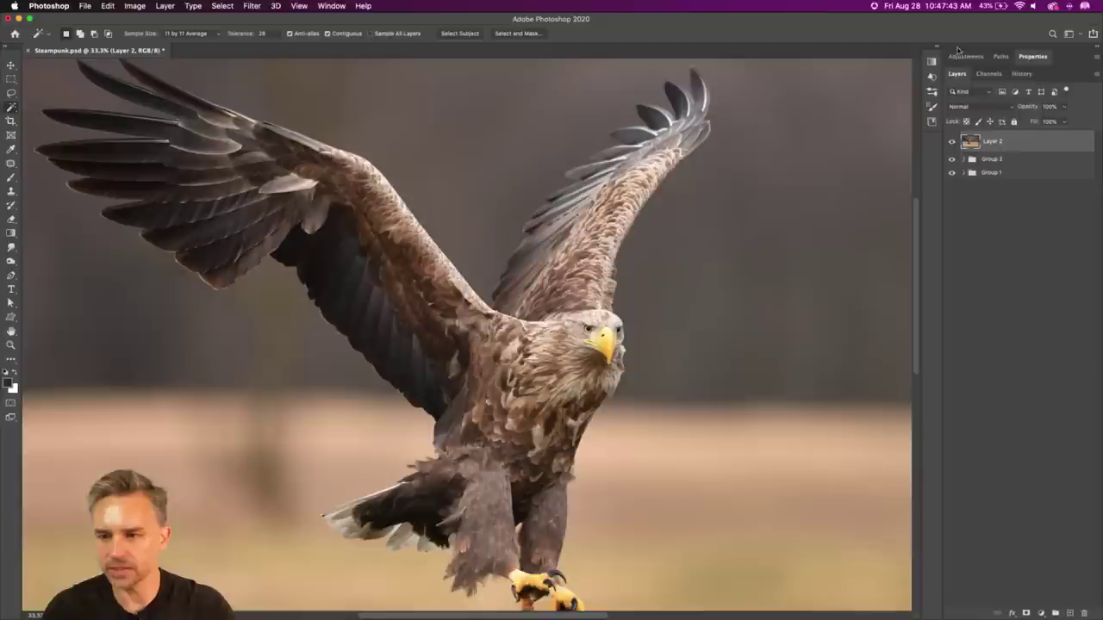
Step: Expand the layer properties and rename the eagle photo Layer 2 as eagle
{"action": "left_click", "coordinate": [1031, 58]}
{"action": "double_click", "coordinate": [992, 343]}
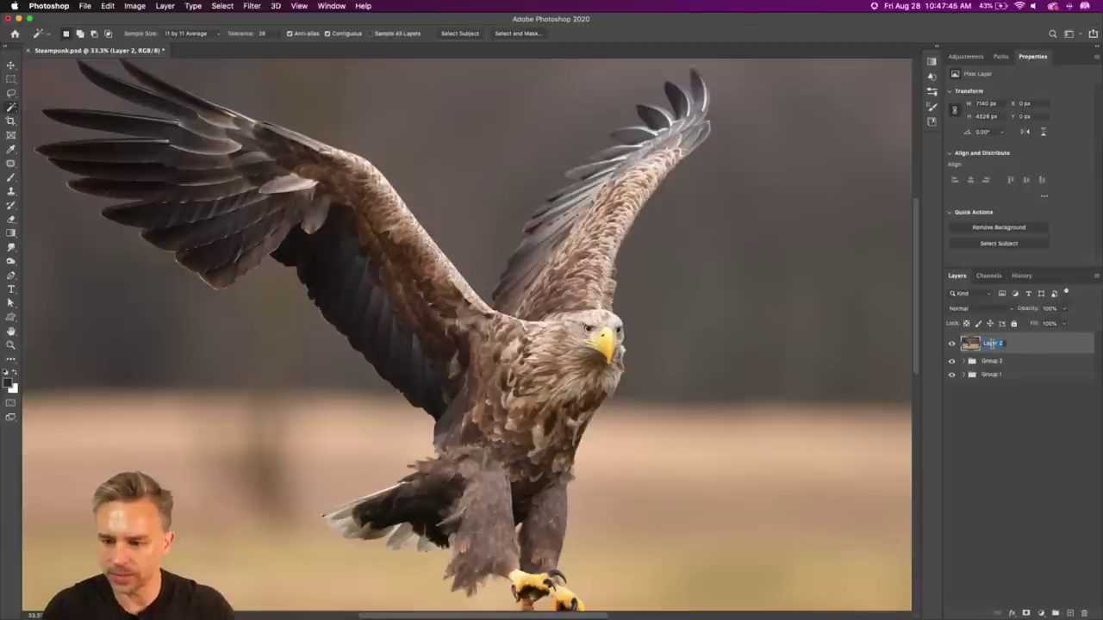
{"action": "type", "text": "eagle"}
{"action": "key", "text": "Return"}
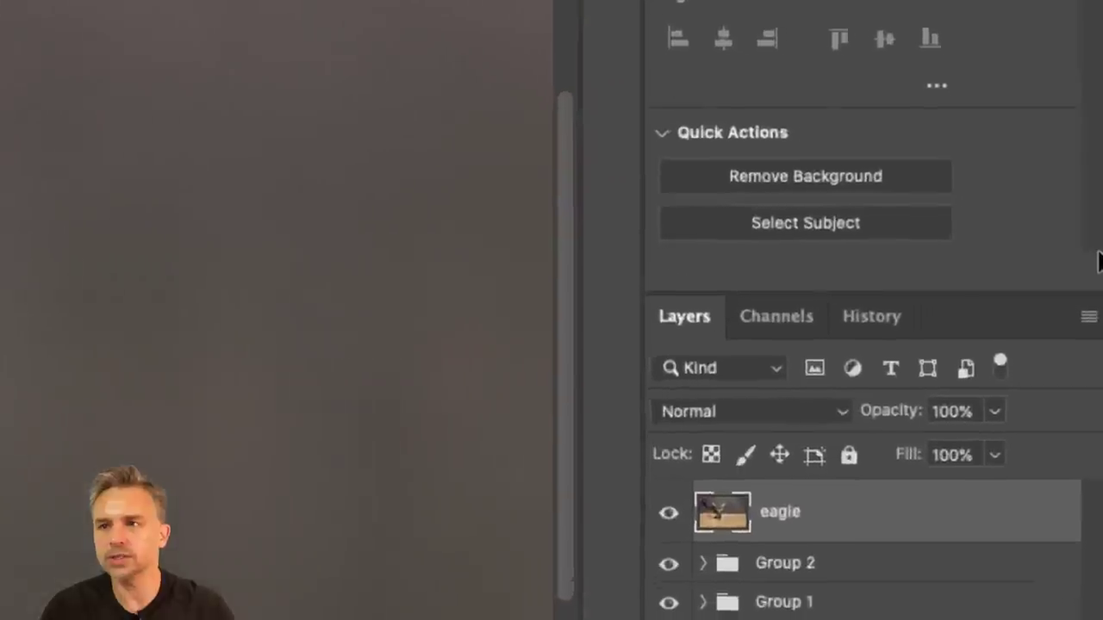
Step: Toggle the eagle layer's visibility to check the title beneath it, and remove the photo's background with the Remove Background quick action
{"action": "left_click", "coordinate": [624, 164]}
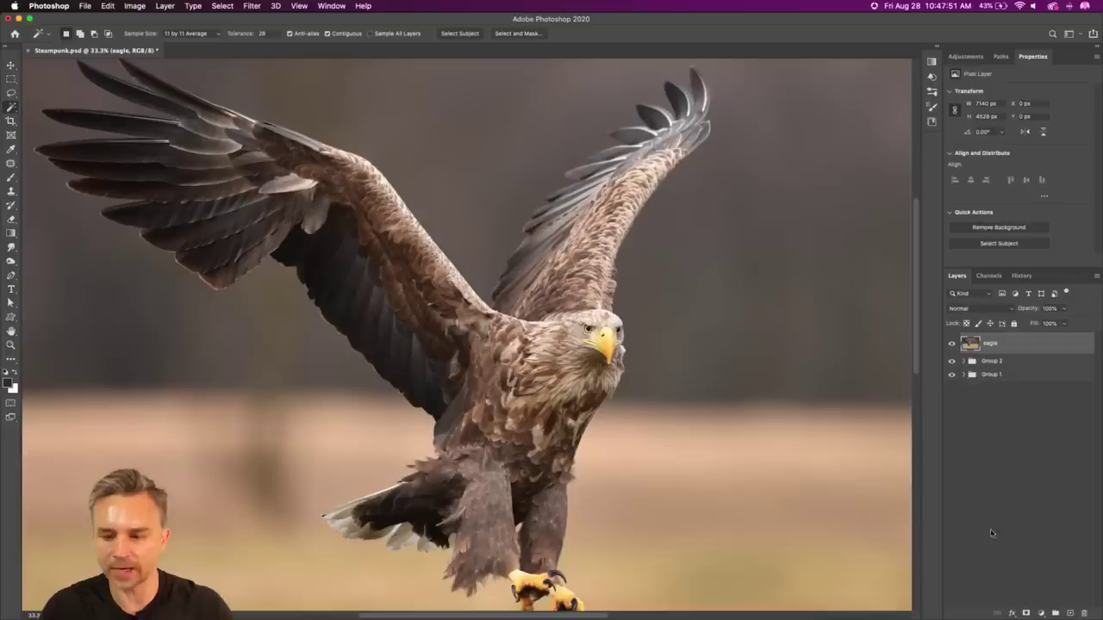
{"action": "left_click", "coordinate": [952, 344]}
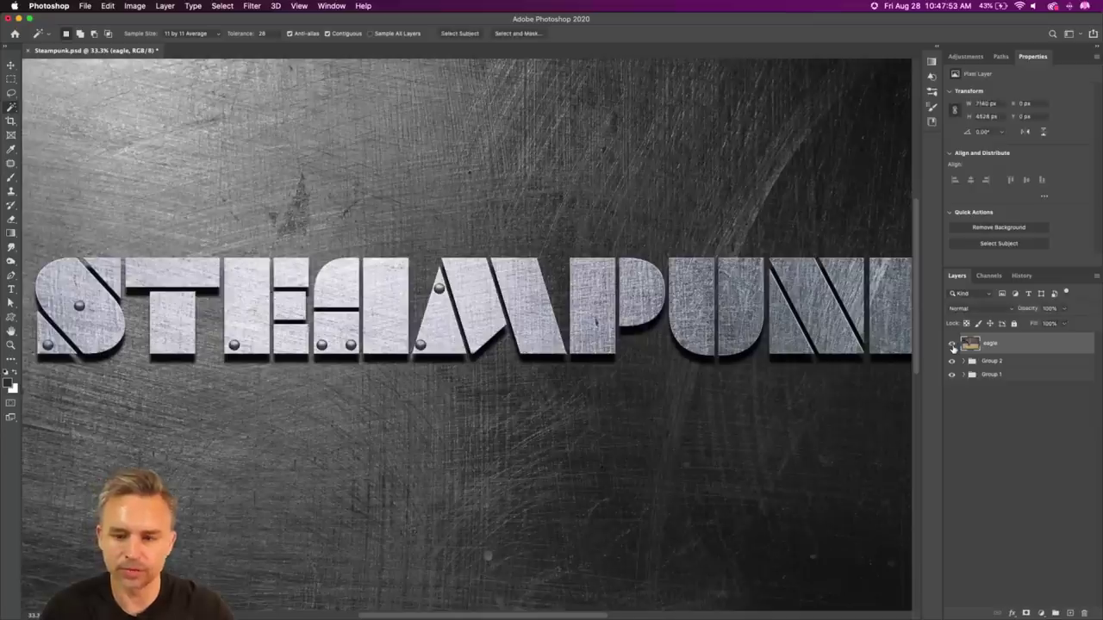
{"action": "left_click", "coordinate": [952, 344]}
{"action": "left_click", "coordinate": [991, 227]}
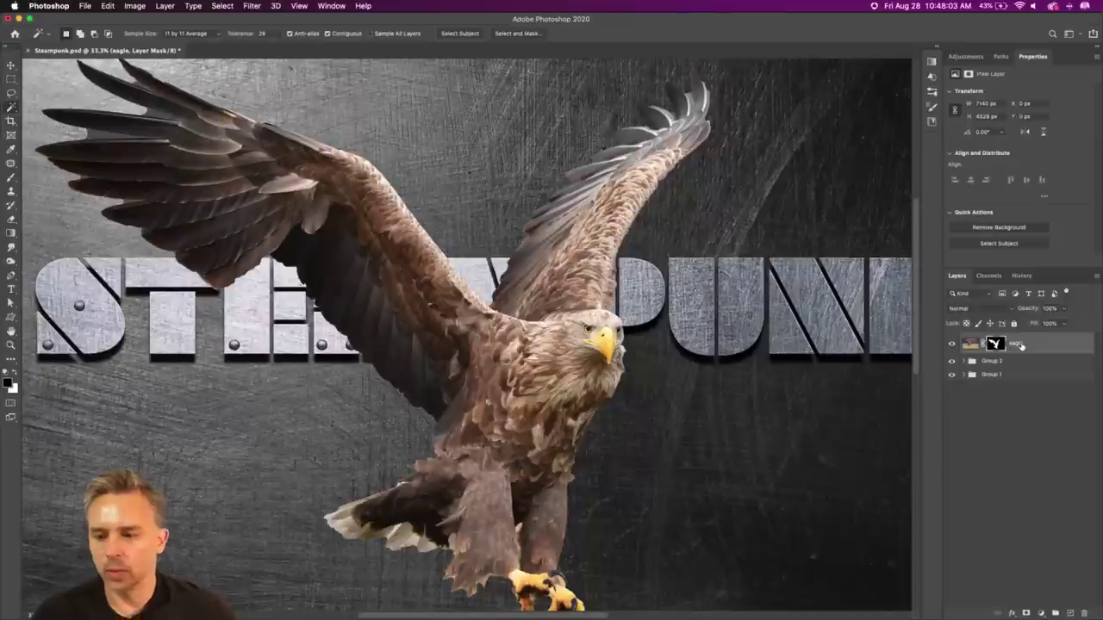
Step: Open the eagle's mask in Select and Mask and subtract the leftover background between two long wing feathers with the Brush and Lasso
{"action": "left_click_drag", "start_coordinate": [73, 165], "coordinate": [271, 275]}
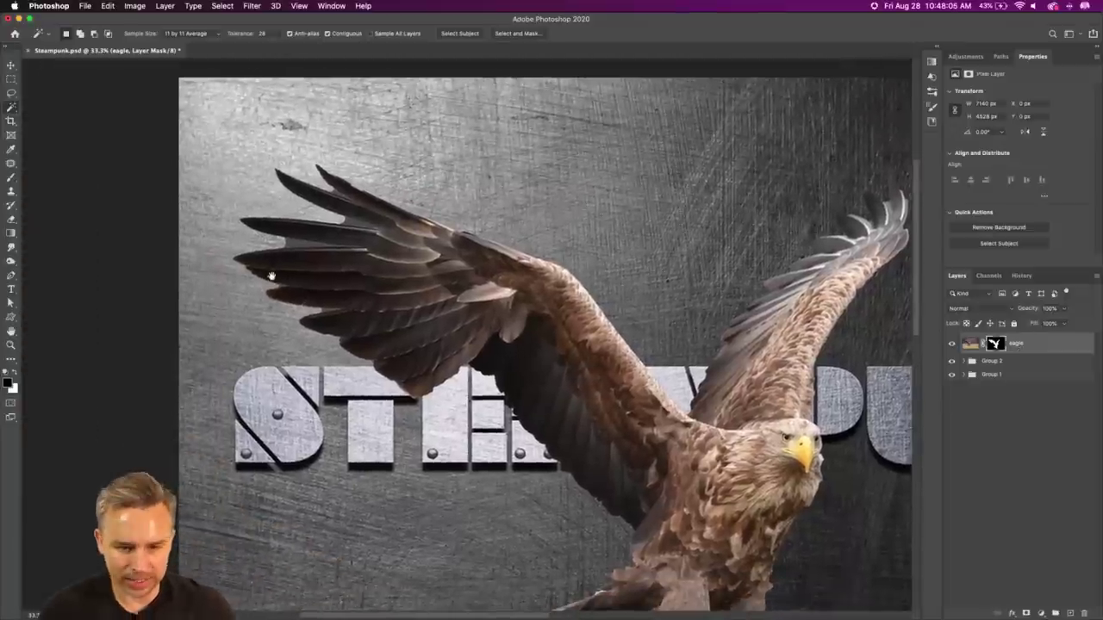
{"action": "scroll", "coordinate": [271, 280], "scroll_direction": "up", "scroll_amount": 10}
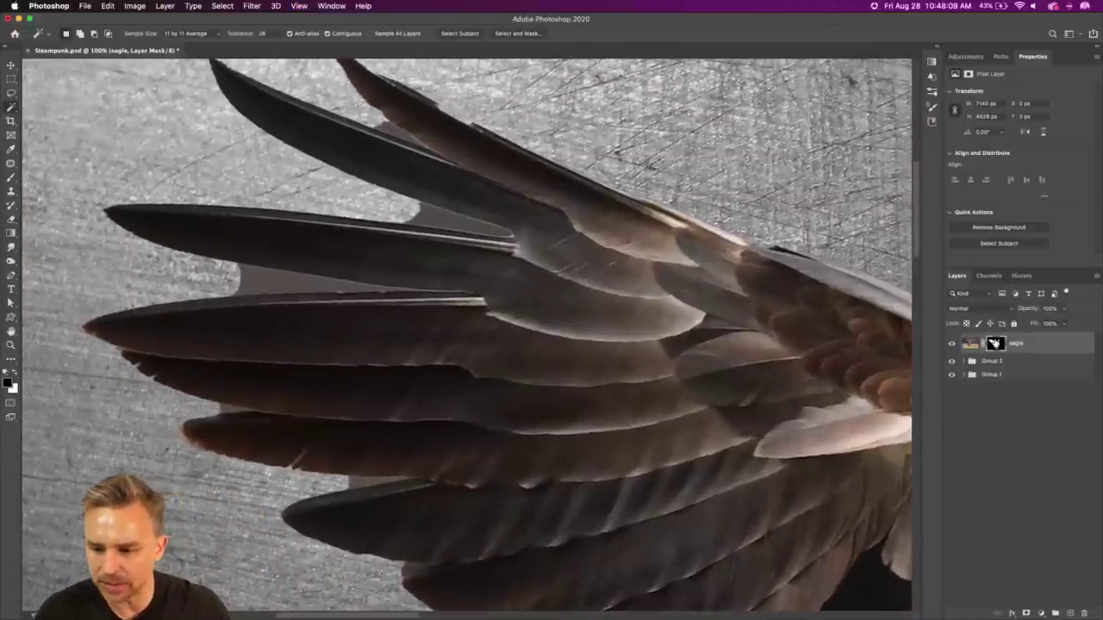
{"action": "double_click", "coordinate": [995, 343]}
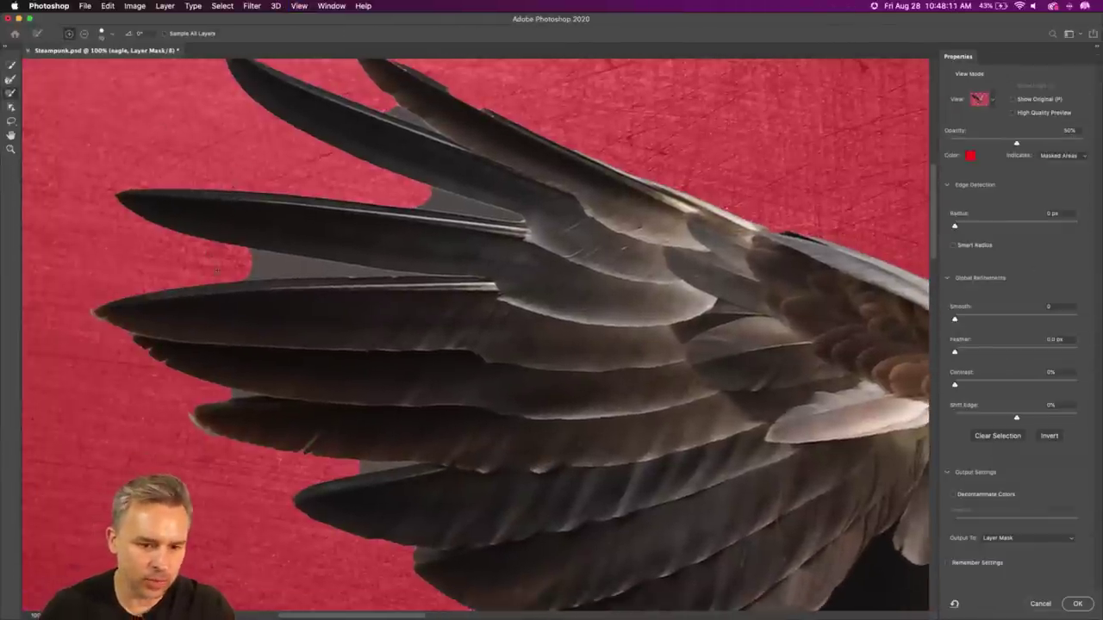
{"action": "mouse_move", "coordinate": [228, 266]}
{"action": "left_mouse_down"}
{"action": "mouse_move", "coordinate": [315, 272]}
{"action": "mouse_move", "coordinate": [211, 280]}
{"action": "mouse_move", "coordinate": [221, 266]}
{"action": "mouse_move", "coordinate": [261, 260]}
{"action": "mouse_move", "coordinate": [329, 267]}
{"action": "left_mouse_up"}
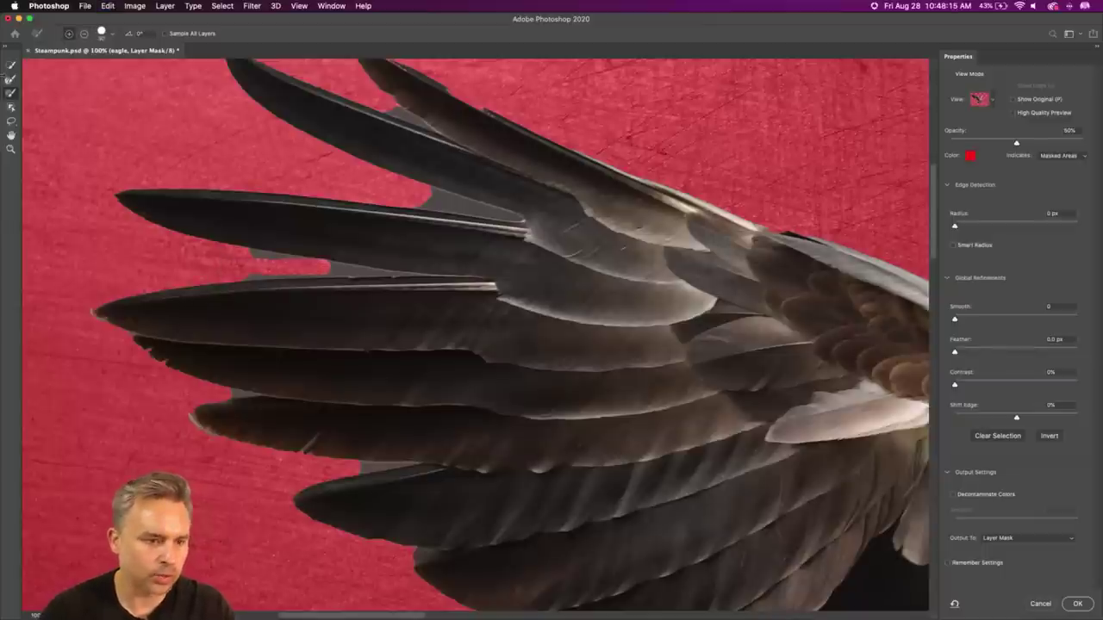
{"action": "left_click", "coordinate": [11, 121]}
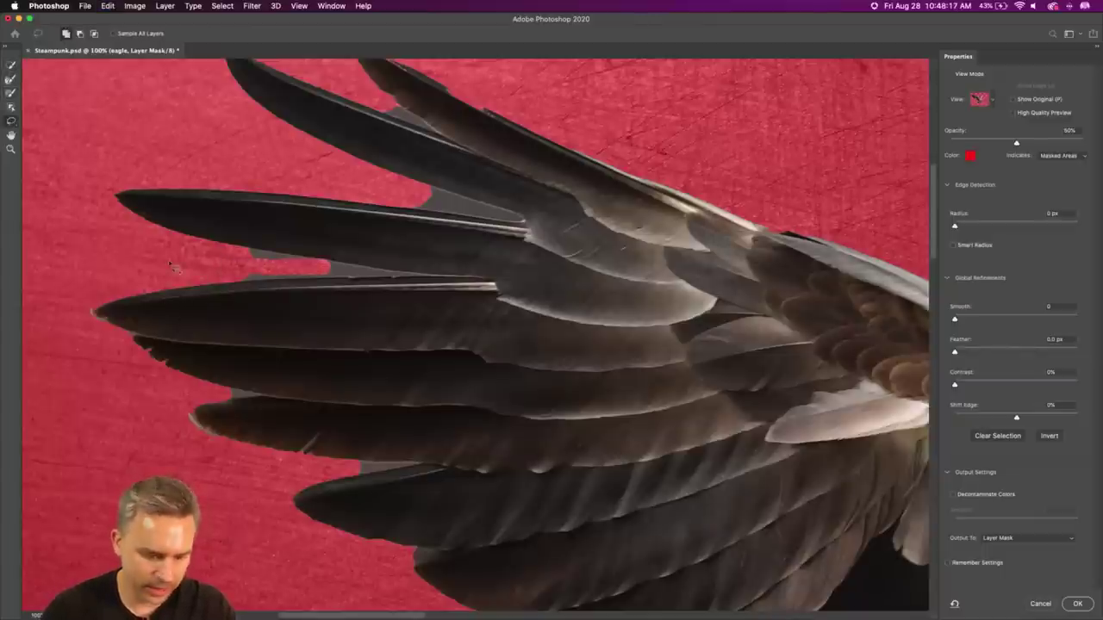
{"action": "mouse_move", "coordinate": [202, 280]}
{"action": "left_mouse_down"}
{"action": "mouse_move", "coordinate": [267, 293]}
{"action": "mouse_move", "coordinate": [440, 289]}
{"action": "mouse_move", "coordinate": [151, 251]}
{"action": "left_mouse_up"}
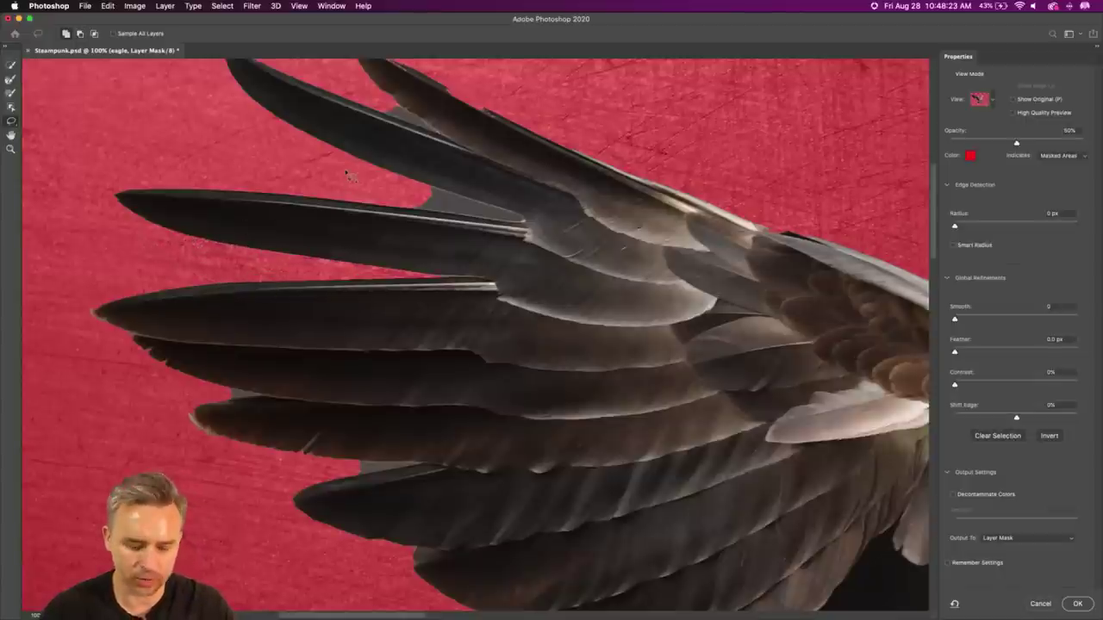
Step: Subtract the remaining background patches between the upper and lower feather tips of the same wing with the Lasso
{"action": "mouse_move", "coordinate": [346, 179]}
{"action": "left_mouse_down"}
{"action": "mouse_move", "coordinate": [399, 216]}
{"action": "mouse_move", "coordinate": [528, 231]}
{"action": "mouse_move", "coordinate": [517, 217]}
{"action": "mouse_move", "coordinate": [404, 198]}
{"action": "mouse_move", "coordinate": [395, 179]}
{"action": "mouse_move", "coordinate": [337, 168]}
{"action": "left_mouse_up"}
{"action": "mouse_move", "coordinate": [415, 307]}
{"action": "left_mouse_down"}
{"action": "mouse_move", "coordinate": [366, 132]}
{"action": "mouse_move", "coordinate": [460, 160]}
{"action": "left_mouse_up"}
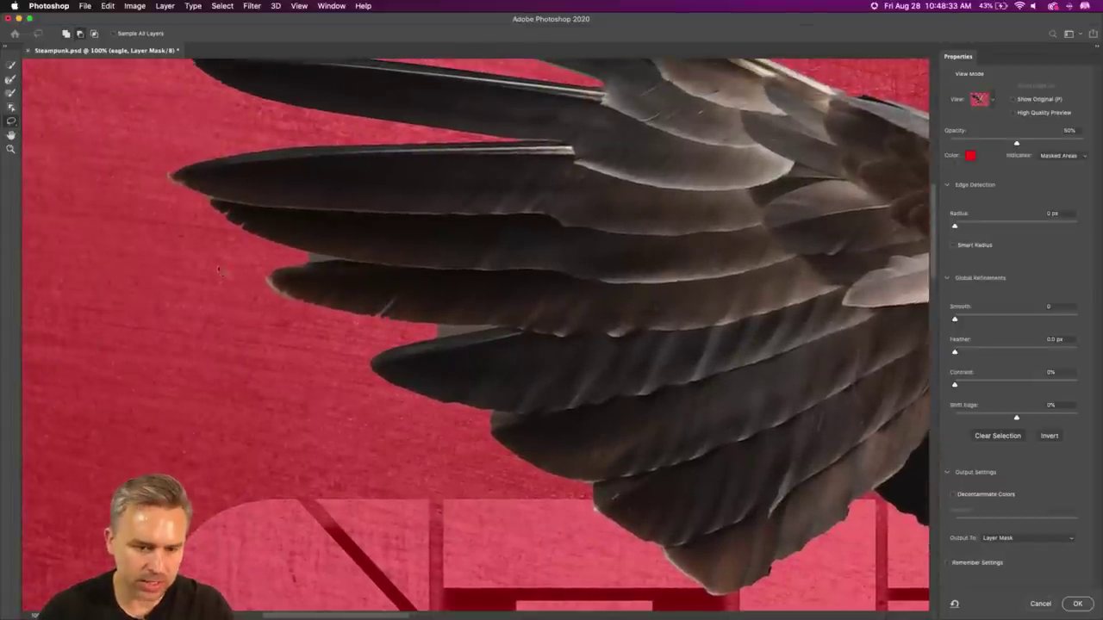
{"action": "mouse_move", "coordinate": [221, 278]}
{"action": "left_mouse_down"}
{"action": "mouse_move", "coordinate": [249, 278]}
{"action": "mouse_move", "coordinate": [270, 258]}
{"action": "mouse_move", "coordinate": [279, 271]}
{"action": "mouse_move", "coordinate": [343, 262]}
{"action": "mouse_move", "coordinate": [259, 248]}
{"action": "left_mouse_up"}
{"action": "left_click_drag", "start_coordinate": [349, 354], "coordinate": [189, 320]}
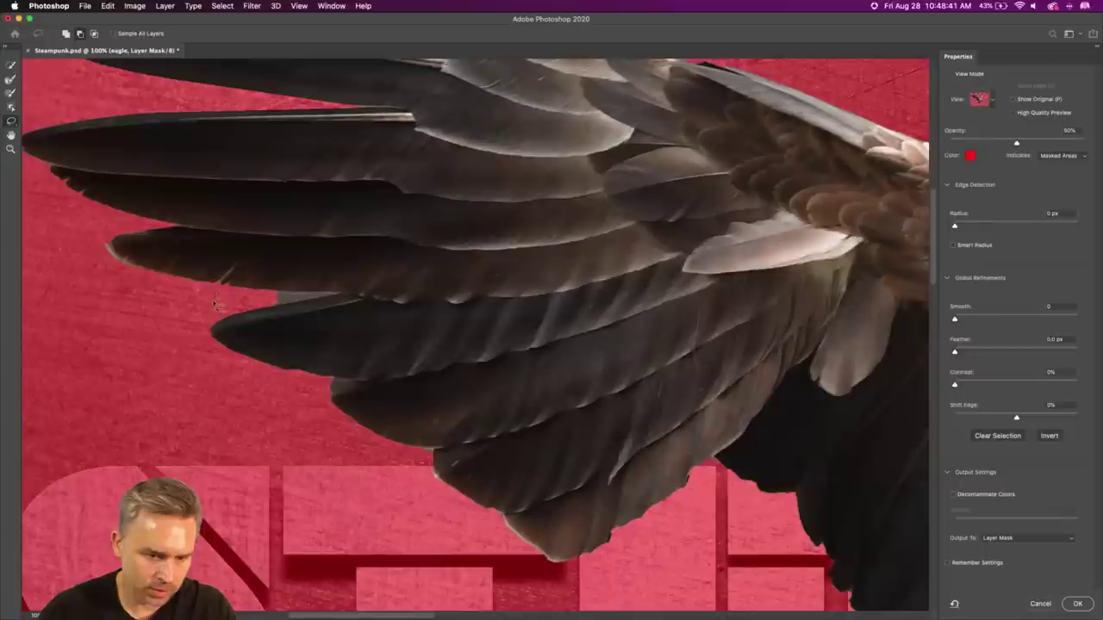
{"action": "mouse_move", "coordinate": [231, 309]}
{"action": "left_mouse_down"}
{"action": "mouse_move", "coordinate": [262, 320]}
{"action": "mouse_move", "coordinate": [349, 301]}
{"action": "mouse_move", "coordinate": [233, 293]}
{"action": "left_mouse_up"}
Step: Examine the mask edges along the eagle's other wing, head, chest and tail, with the Brush tool active
{"action": "scroll", "coordinate": [497, 398], "scroll_direction": "right", "scroll_amount": 15}
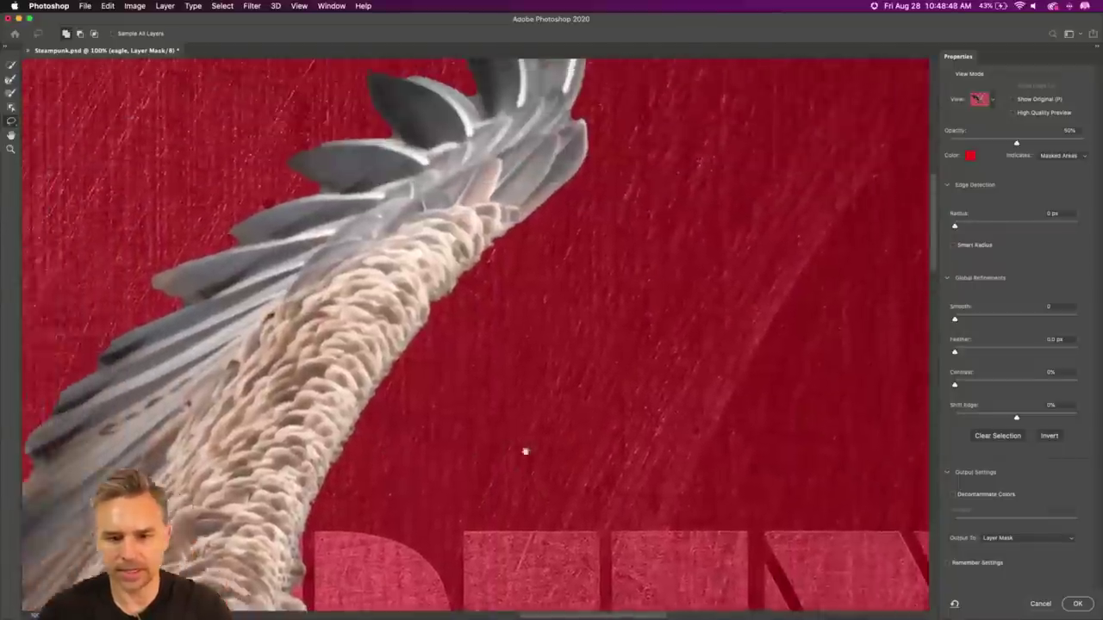
{"action": "left_click_drag", "start_coordinate": [525, 451], "coordinate": [808, 568]}
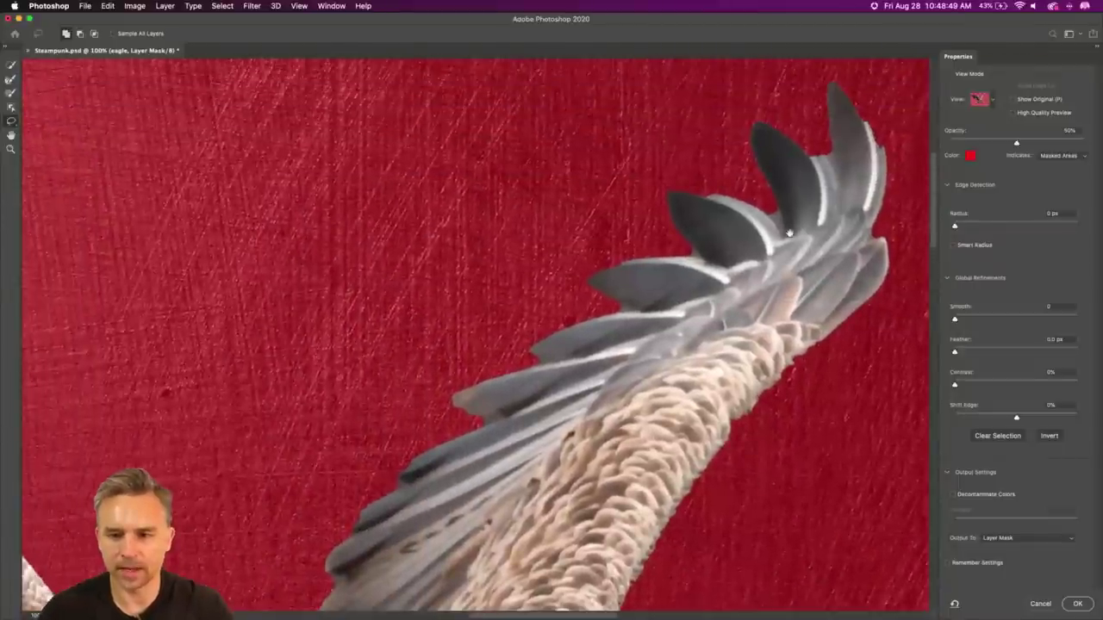
{"action": "left_click_drag", "start_coordinate": [748, 170], "coordinate": [714, 221]}
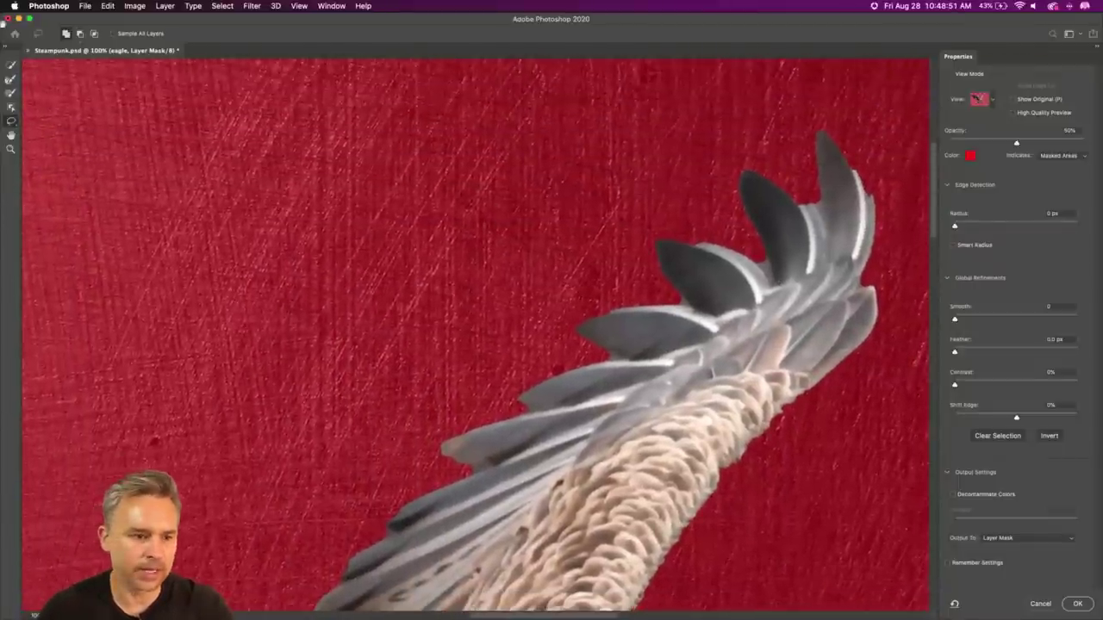
{"action": "left_click", "coordinate": [10, 93]}
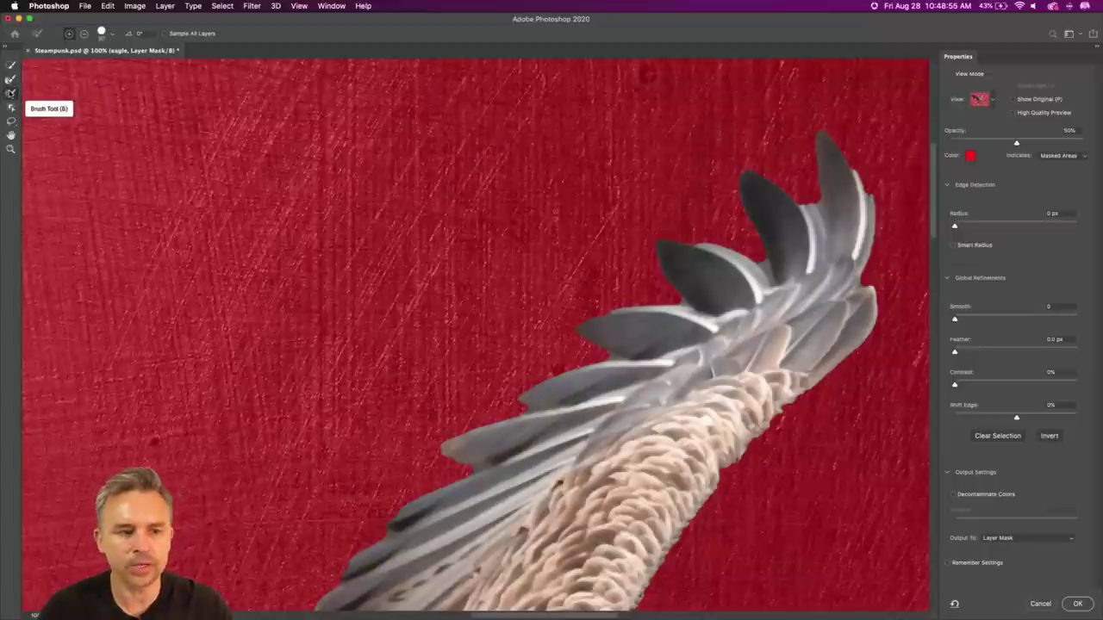
{"action": "scroll", "coordinate": [215, 372], "scroll_direction": "down", "scroll_amount": 10}
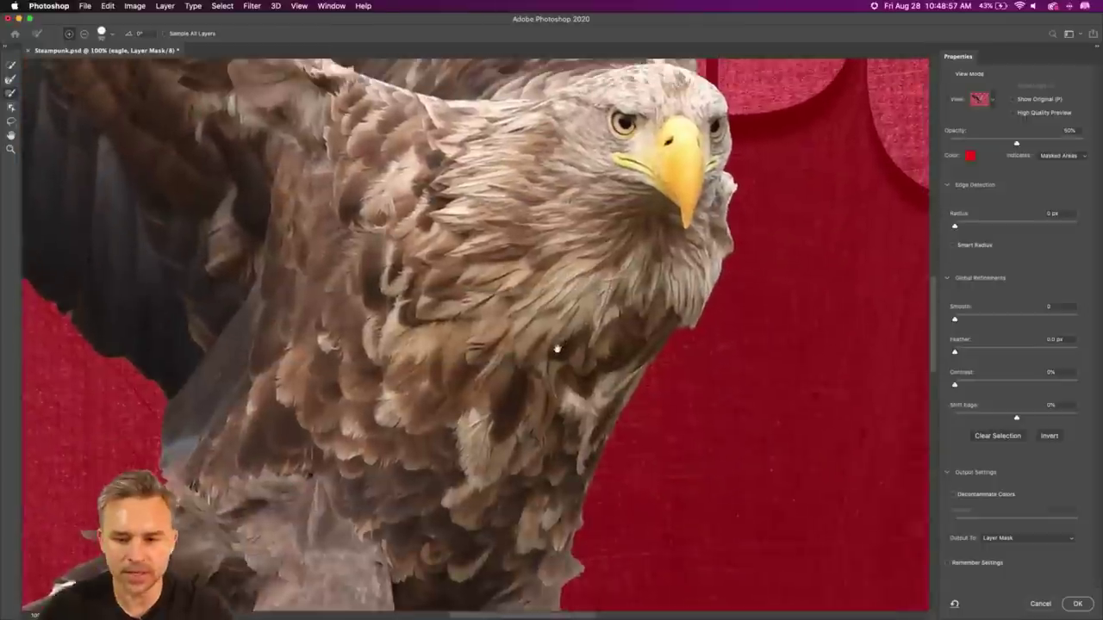
{"action": "scroll", "coordinate": [640, 312], "scroll_direction": "down", "scroll_amount": 10}
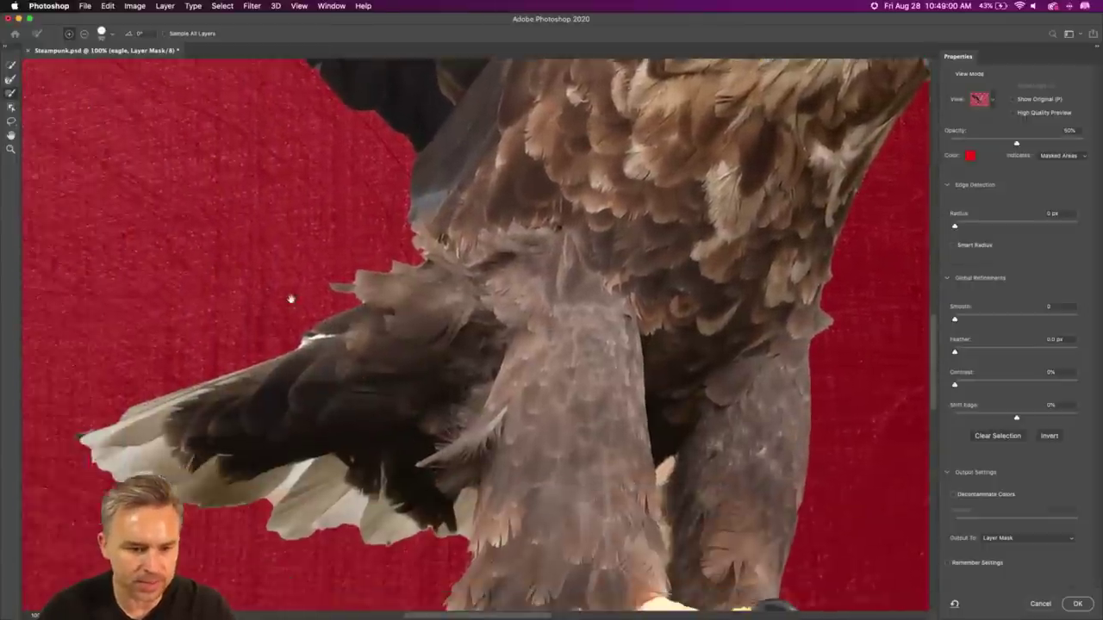
{"action": "left_click_drag", "start_coordinate": [290, 299], "coordinate": [307, 337]}
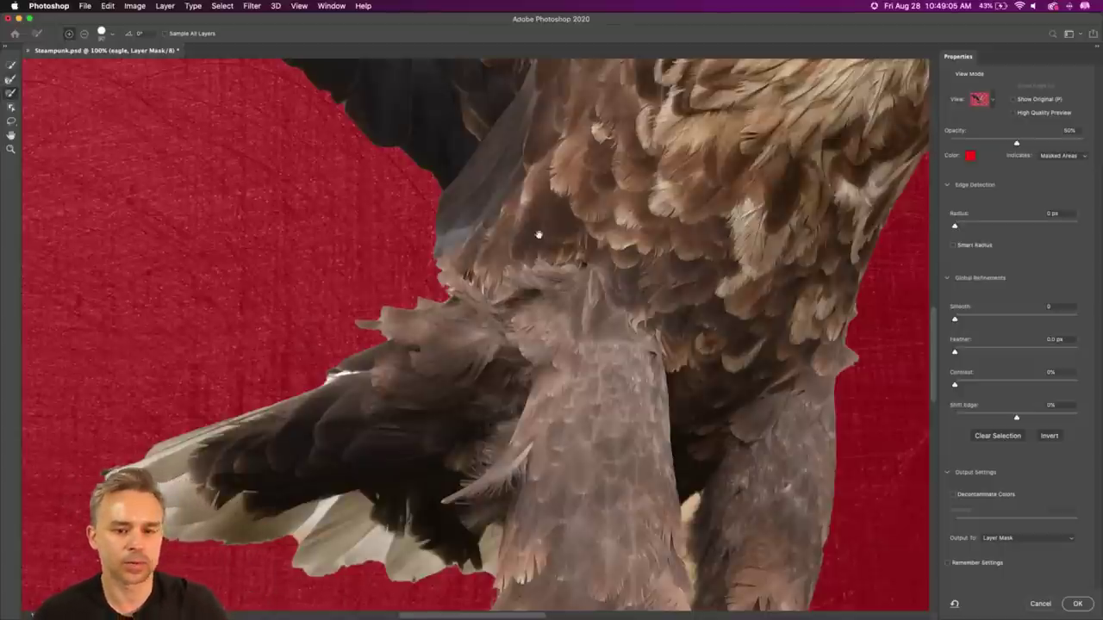
Step: Touch up the mask edge at the raised wing's feather tips and apply the Select and Mask edits to the eagle's layer mask
{"action": "scroll", "coordinate": [537, 229], "scroll_direction": "up", "scroll_amount": 10}
{"action": "scroll", "coordinate": [685, 249], "scroll_direction": "up", "scroll_amount": 15}
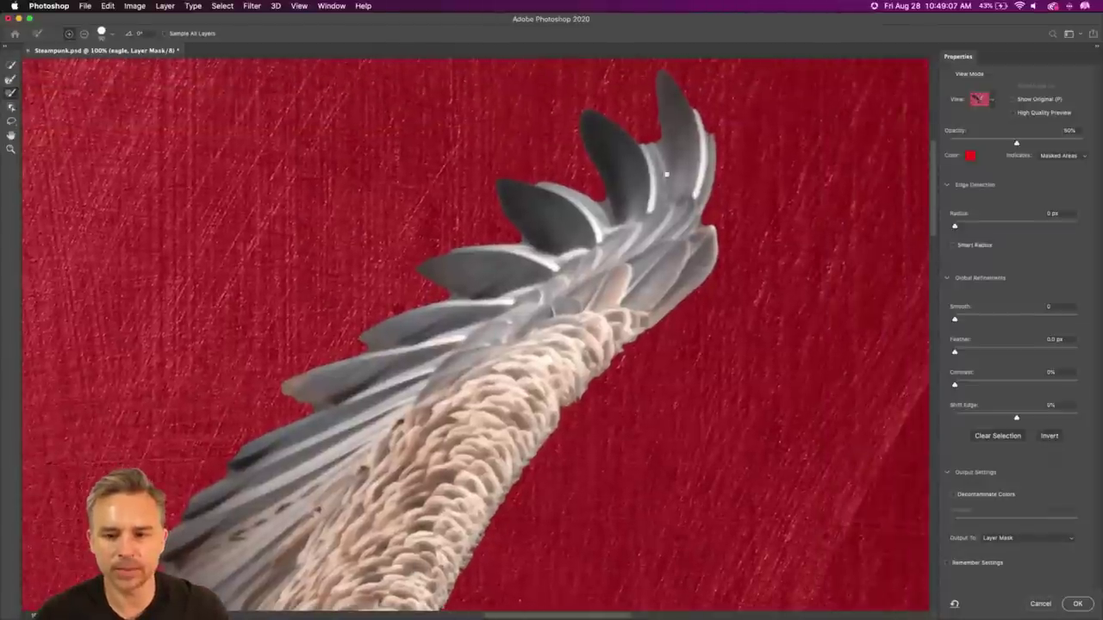
{"action": "mouse_move", "coordinate": [673, 169]}
{"action": "left_mouse_down"}
{"action": "mouse_move", "coordinate": [694, 215]}
{"action": "mouse_move", "coordinate": [668, 166]}
{"action": "mouse_move", "coordinate": [710, 200]}
{"action": "mouse_move", "coordinate": [720, 235]}
{"action": "left_mouse_up"}
{"action": "mouse_move", "coordinate": [578, 272]}
{"action": "left_mouse_down"}
{"action": "mouse_move", "coordinate": [503, 281]}
{"action": "mouse_move", "coordinate": [513, 274]}
{"action": "mouse_move", "coordinate": [577, 315]}
{"action": "left_mouse_up"}
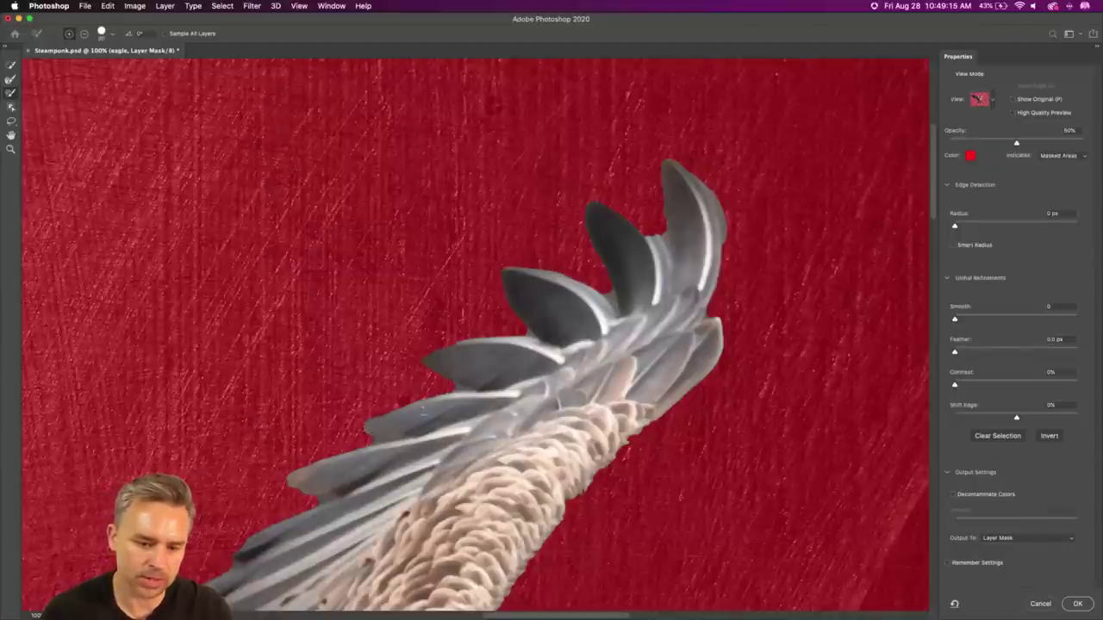
{"action": "left_click", "coordinate": [1077, 604]}
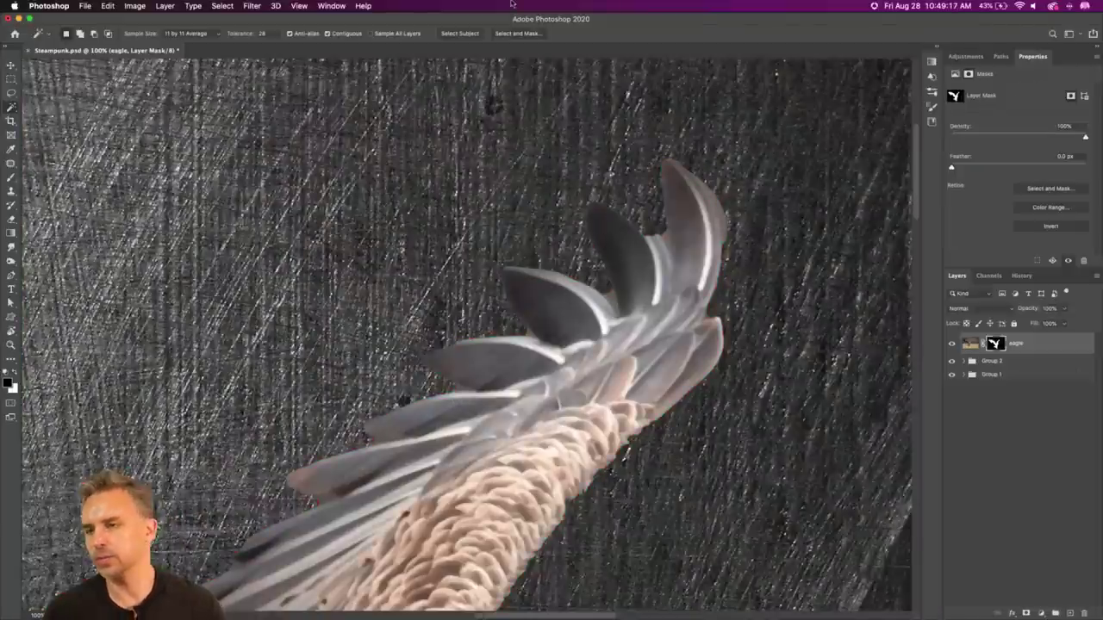
{"action": "key", "text": "super+0"}
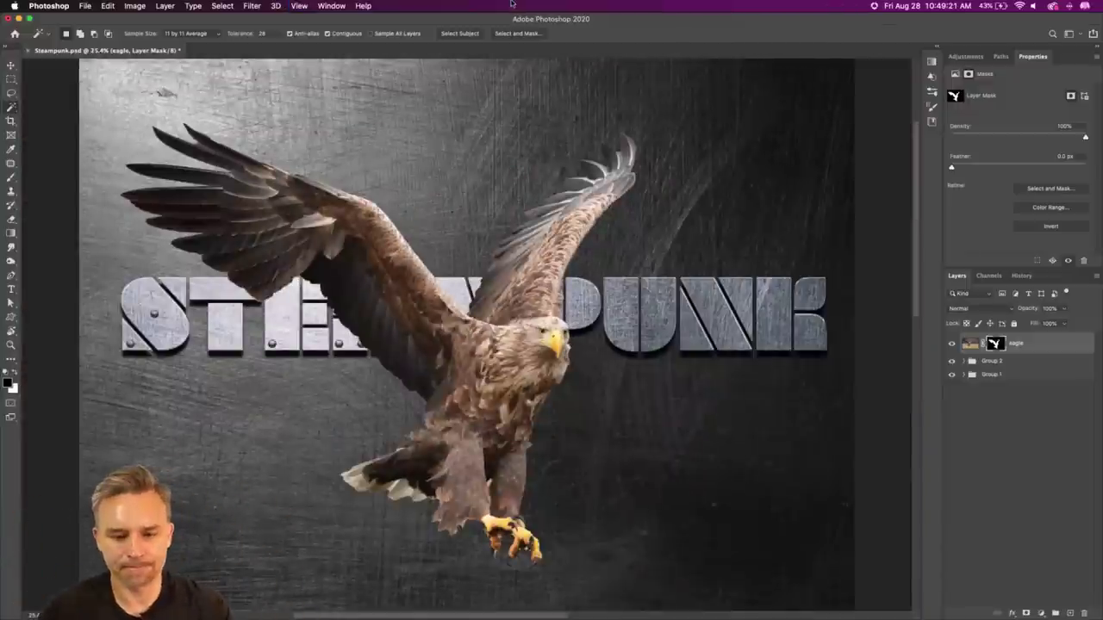
Step: Convert the eagle layer to a smart object and desaturate it with Hue/Saturation at a saturation of -100
{"action": "left_click", "coordinate": [1050, 350]}
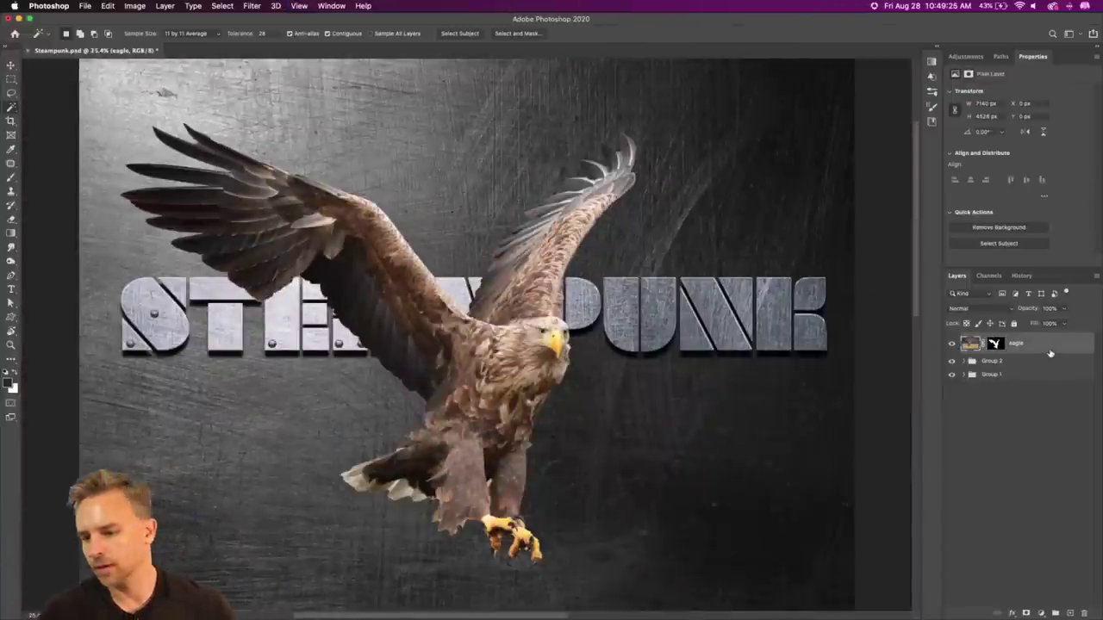
{"action": "key", "text": "super+shift+s"}
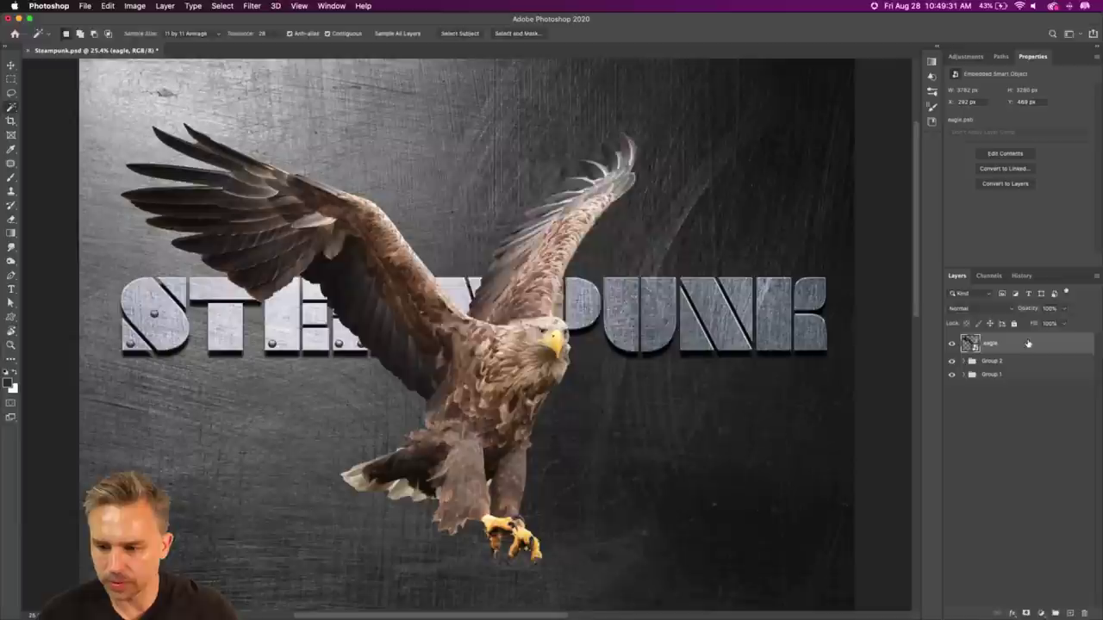
{"action": "key", "text": "super+u"}
{"action": "left_click_drag", "start_coordinate": [485, 250], "coordinate": [257, 239]}
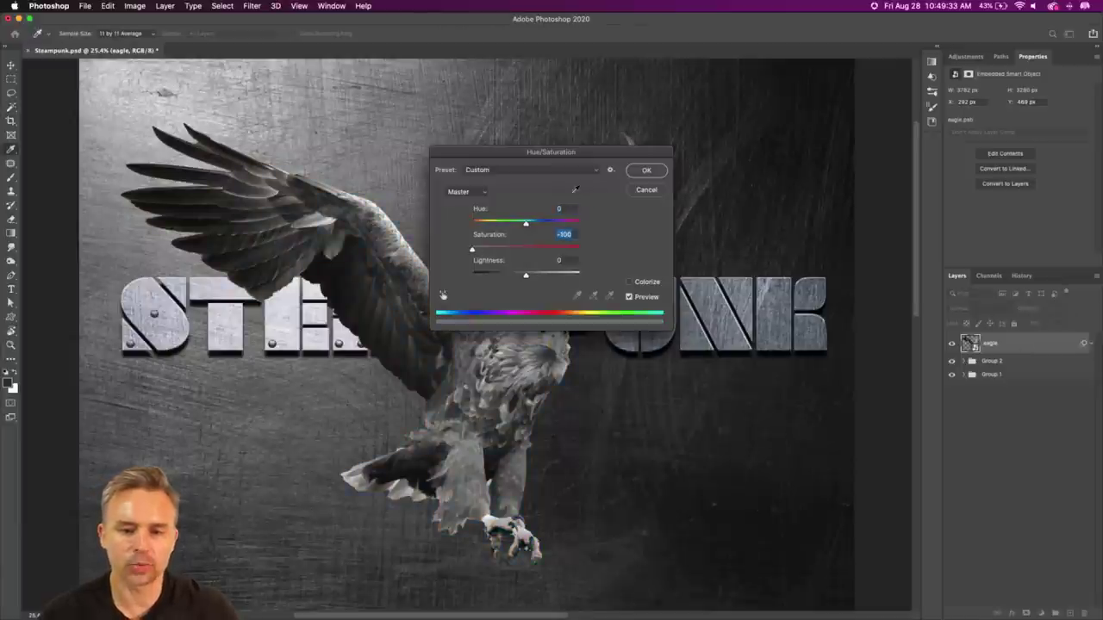
{"action": "left_click", "coordinate": [646, 171]}
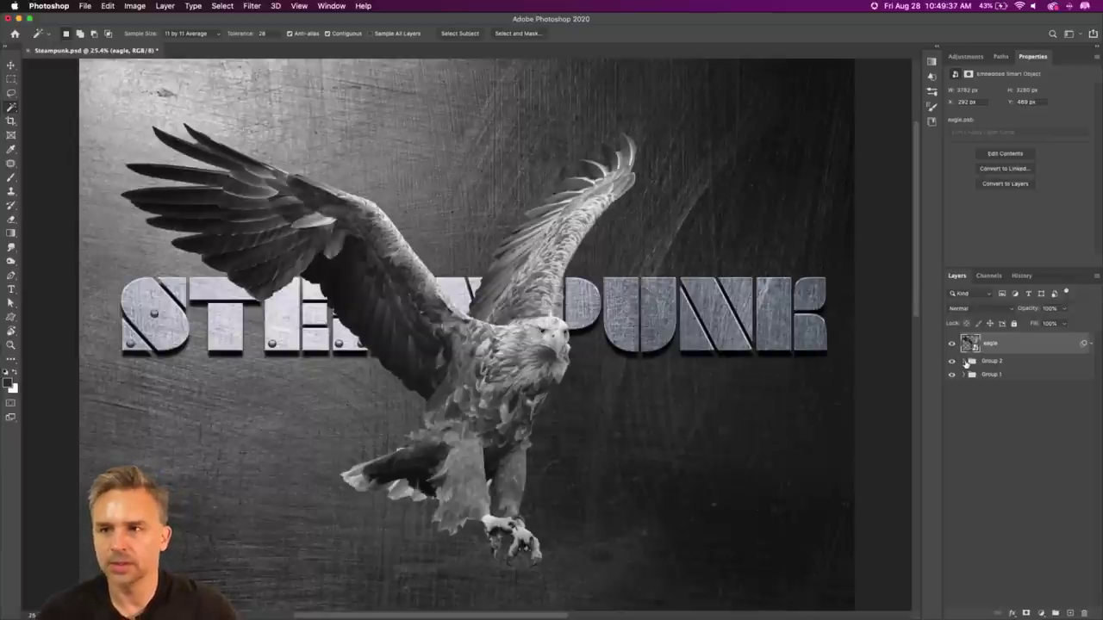
Step: Add a Curves adjustment layer above the eagle, raise its curve to brighten the shadows, and clip it to the eagle layer
{"action": "left_click", "coordinate": [1040, 613]}
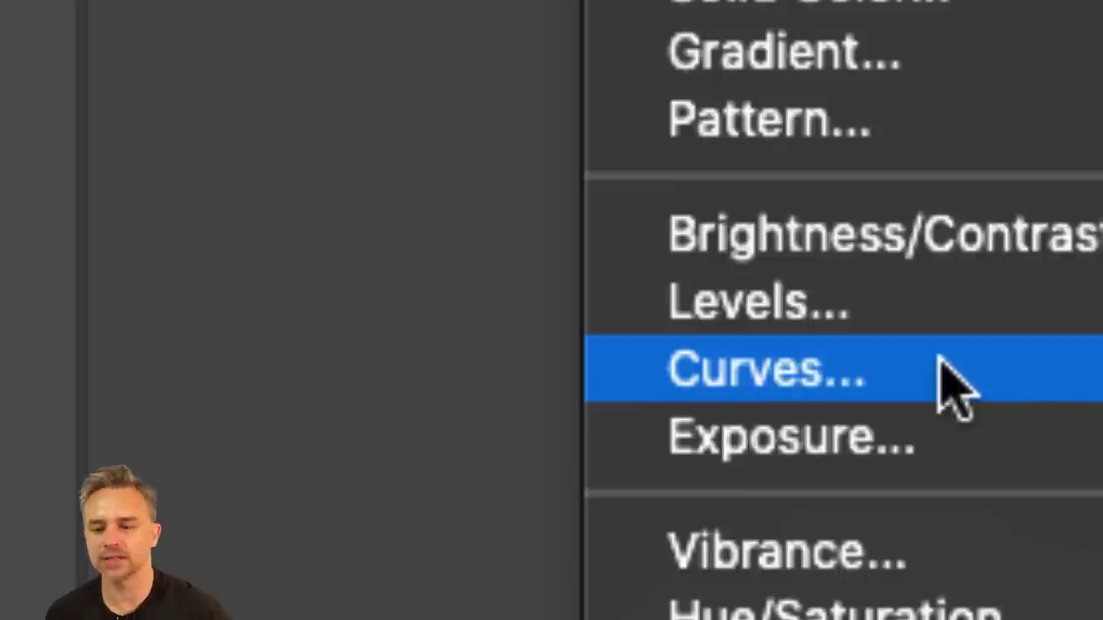
{"action": "left_click", "coordinate": [957, 388]}
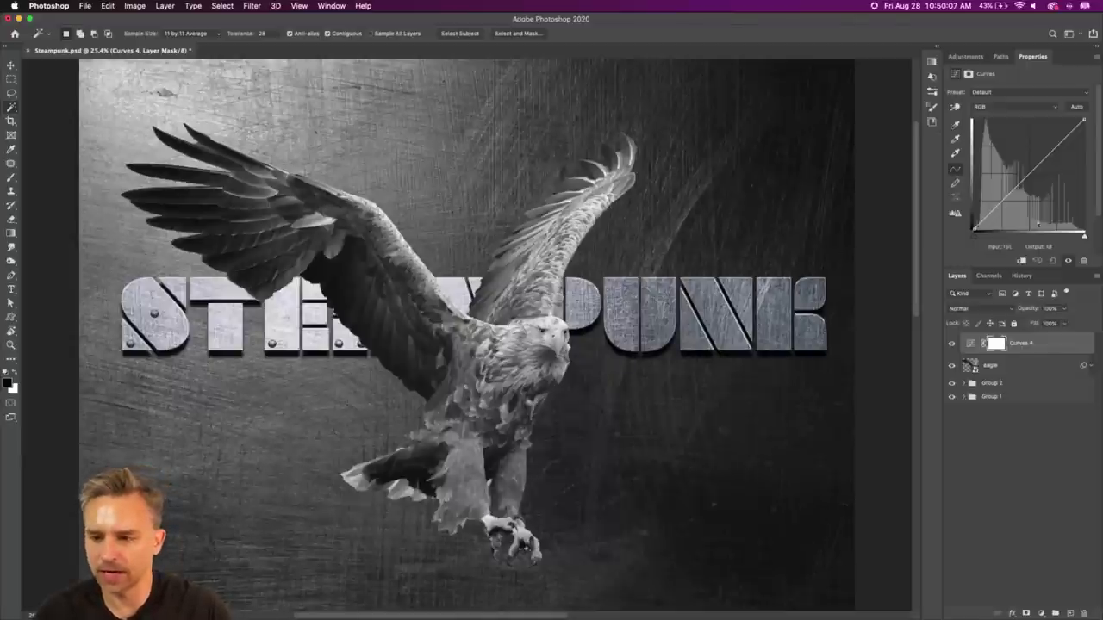
{"action": "left_click_drag", "start_coordinate": [1032, 56], "coordinate": [601, 248]}
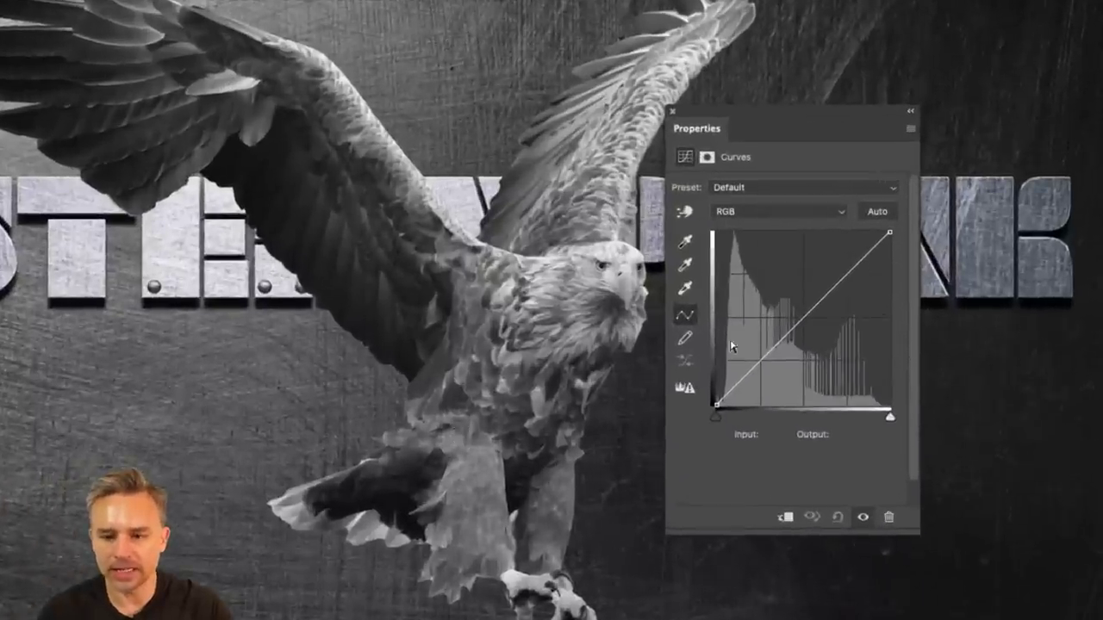
{"action": "left_click_drag", "start_coordinate": [750, 368], "coordinate": [752, 339]}
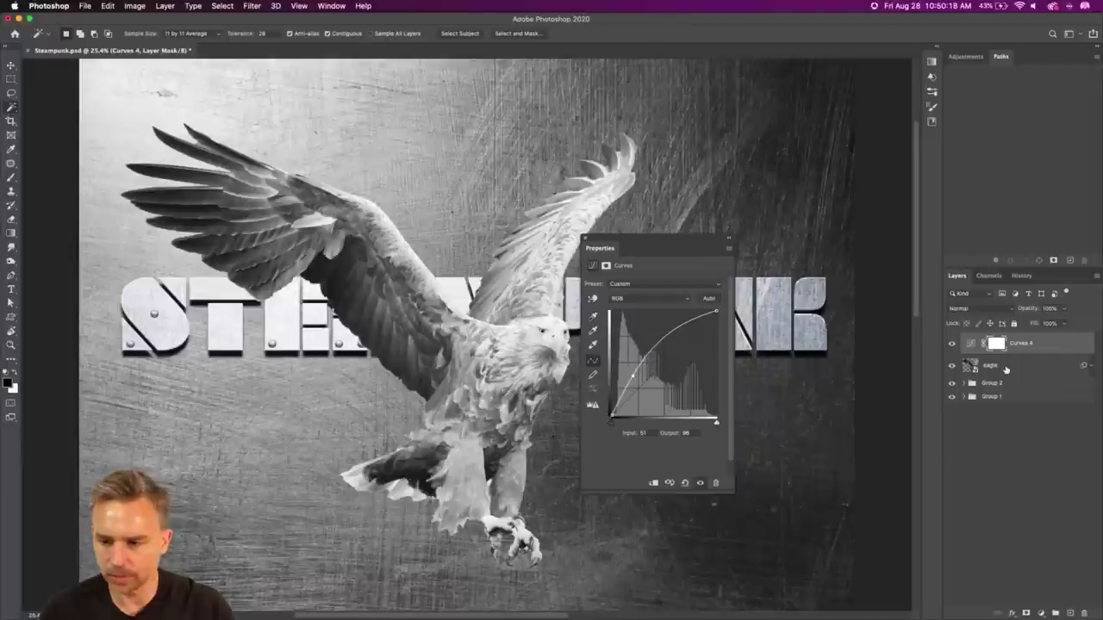
{"action": "left_click_drag", "start_coordinate": [1055, 345], "coordinate": [1038, 351]}
{"action": "left_click", "coordinate": [1038, 353], "text": "alt"}
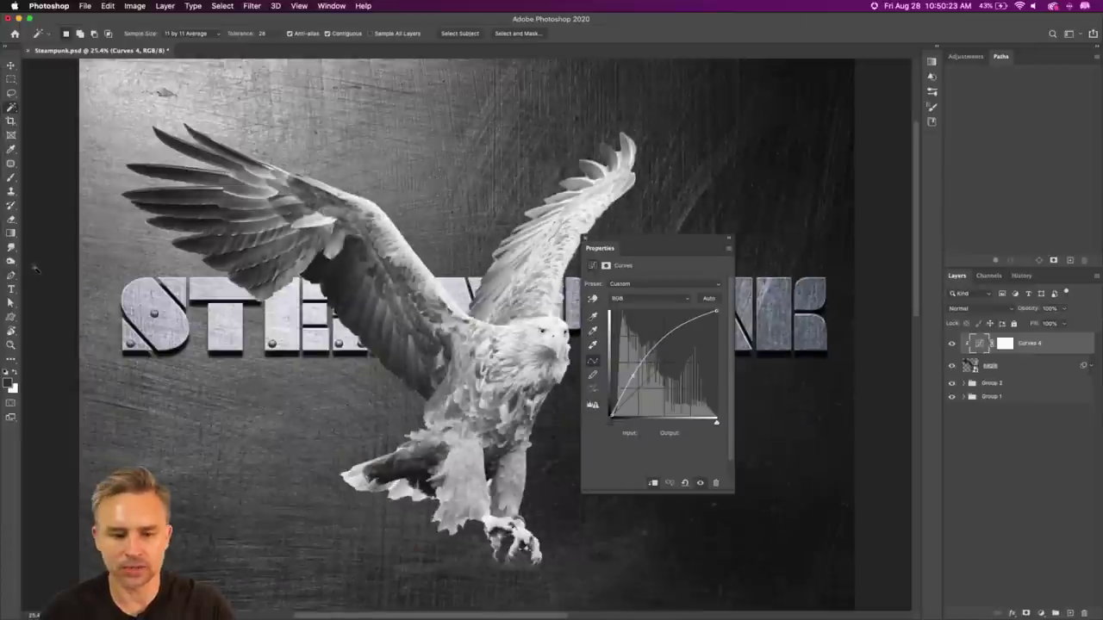
Step: Shape the eagle's curve into alternating peaks and valleys, with points at input 40, output 179; 90, 32; and 228, 217
{"action": "left_click_drag", "start_coordinate": [633, 372], "coordinate": [640, 398]}
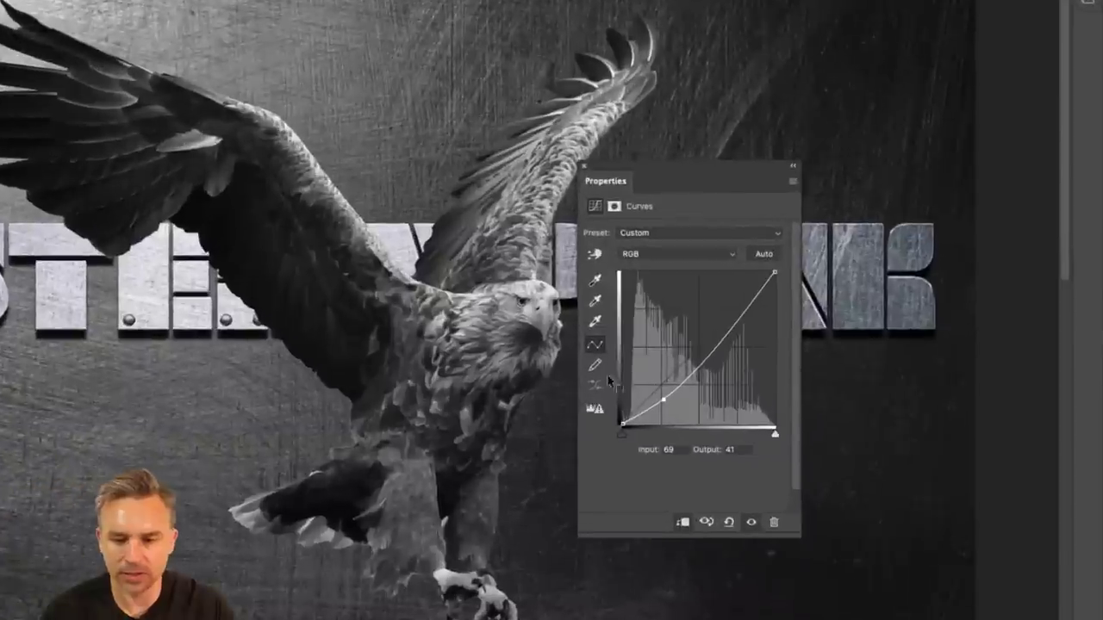
{"action": "left_click_drag", "start_coordinate": [691, 333], "coordinate": [690, 324]}
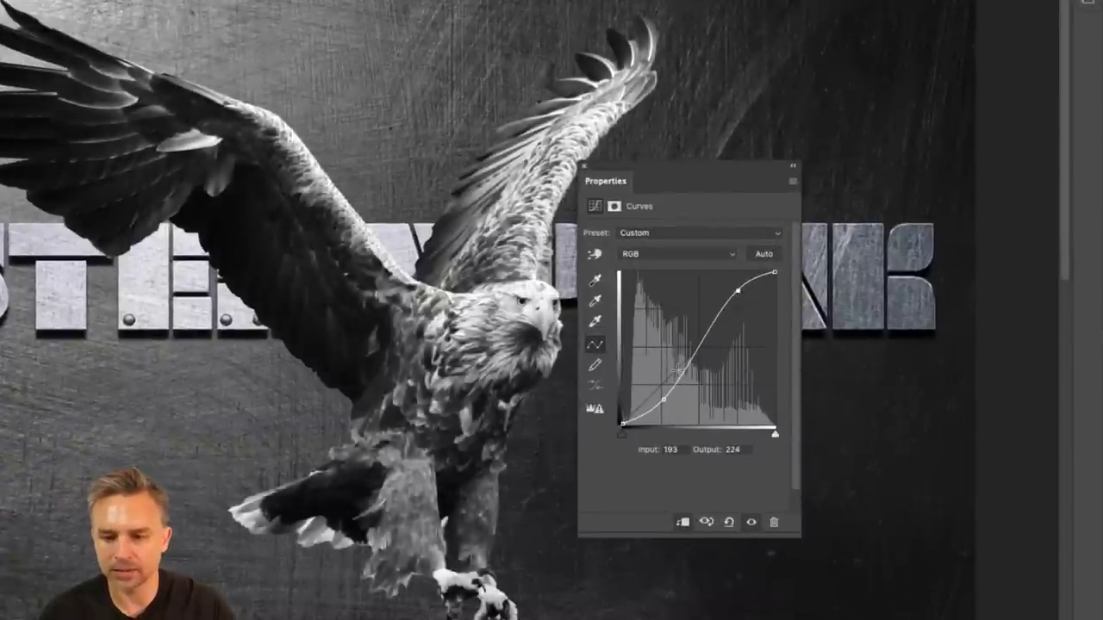
{"action": "left_click_drag", "start_coordinate": [660, 399], "coordinate": [743, 370]}
{"action": "left_click_drag", "start_coordinate": [756, 319], "coordinate": [757, 295]}
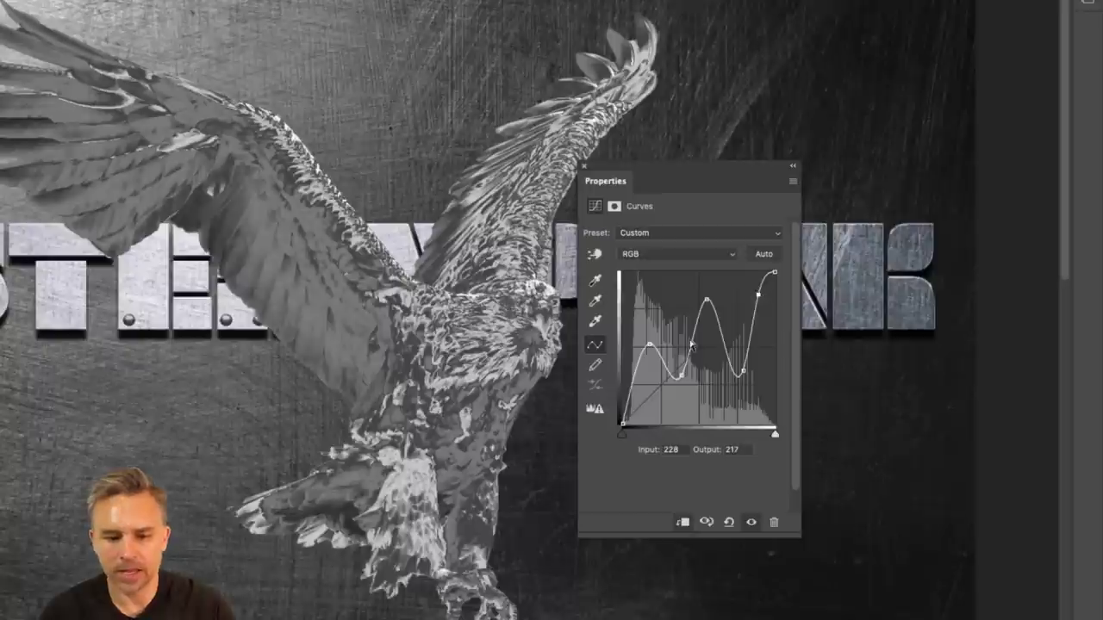
{"action": "left_click_drag", "start_coordinate": [650, 347], "coordinate": [646, 318]}
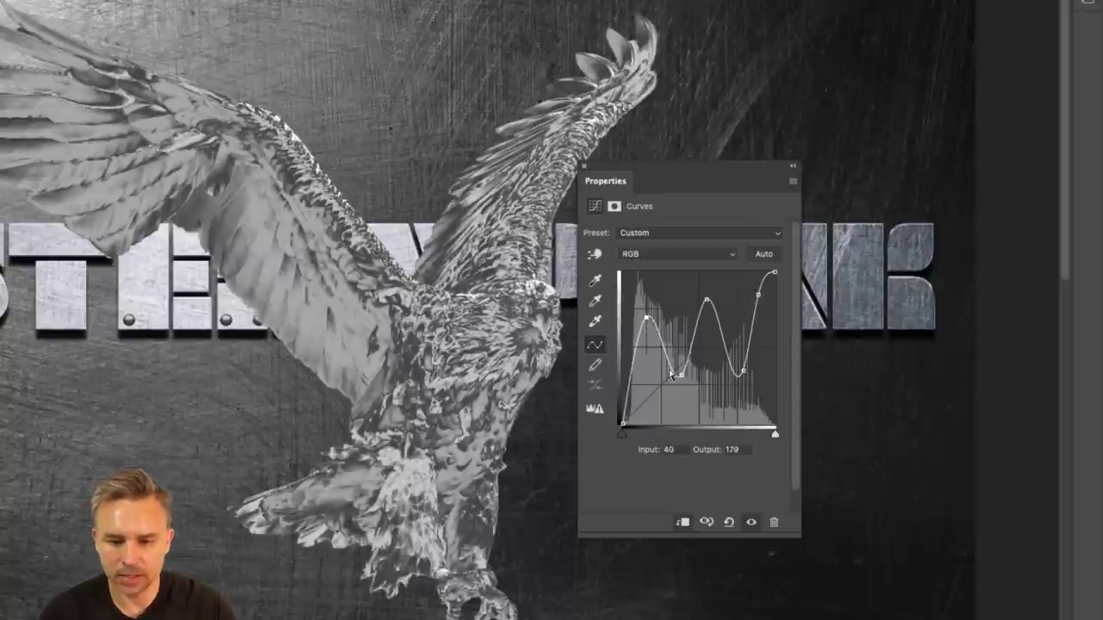
{"action": "left_click_drag", "start_coordinate": [679, 375], "coordinate": [676, 403]}
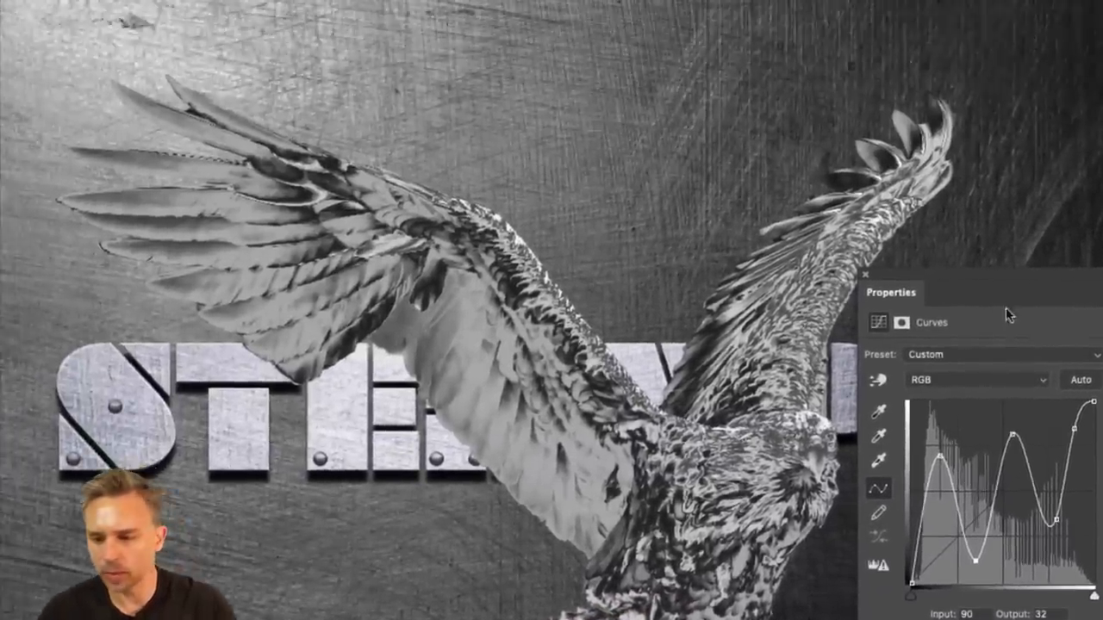
Step: Lower the curve's first peak to input 43, output 161, and add a shadow point at input 30, output 69
{"action": "left_click_drag", "start_coordinate": [1000, 297], "coordinate": [675, 86]}
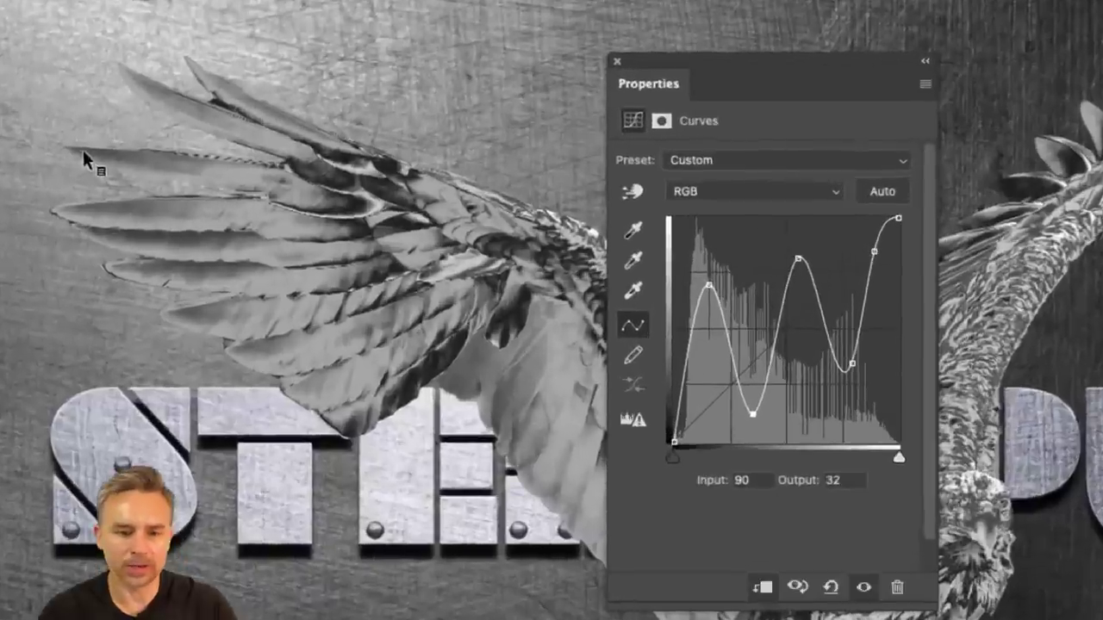
{"action": "left_click", "coordinate": [709, 287]}
{"action": "left_click_drag", "start_coordinate": [708, 286], "coordinate": [712, 300]}
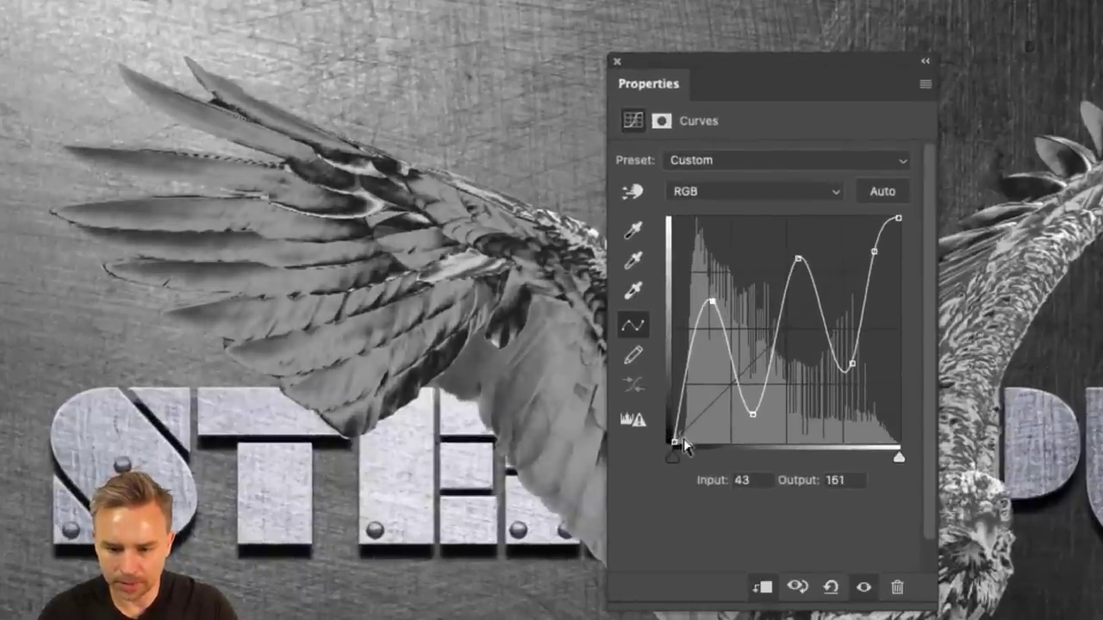
{"action": "left_click", "coordinate": [691, 374]}
{"action": "mouse_move", "coordinate": [690, 374]}
{"action": "left_mouse_down"}
{"action": "mouse_move", "coordinate": [707, 380]}
{"action": "mouse_move", "coordinate": [668, 375]}
{"action": "mouse_move", "coordinate": [702, 380]}
{"action": "left_mouse_up"}
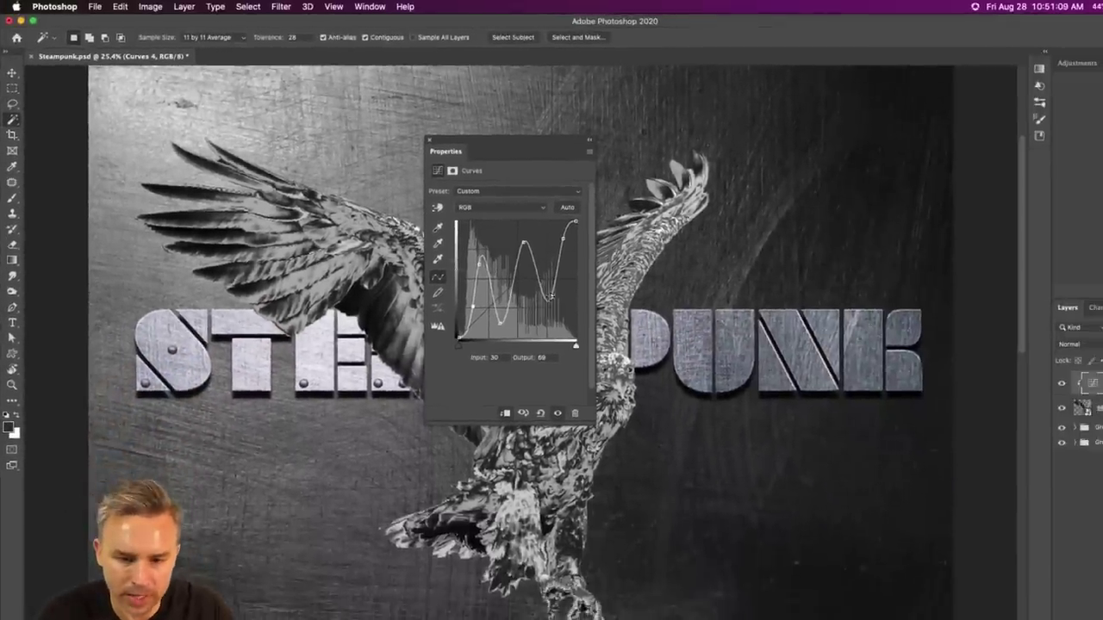
Step: Soften the curve's highlight swing, set the first valley to input 91, output 73 and the first peak to 69, 195, and dock the curve properties
{"action": "left_click_drag", "start_coordinate": [552, 296], "coordinate": [525, 253]}
{"action": "left_click_drag", "start_coordinate": [501, 154], "coordinate": [777, 194]}
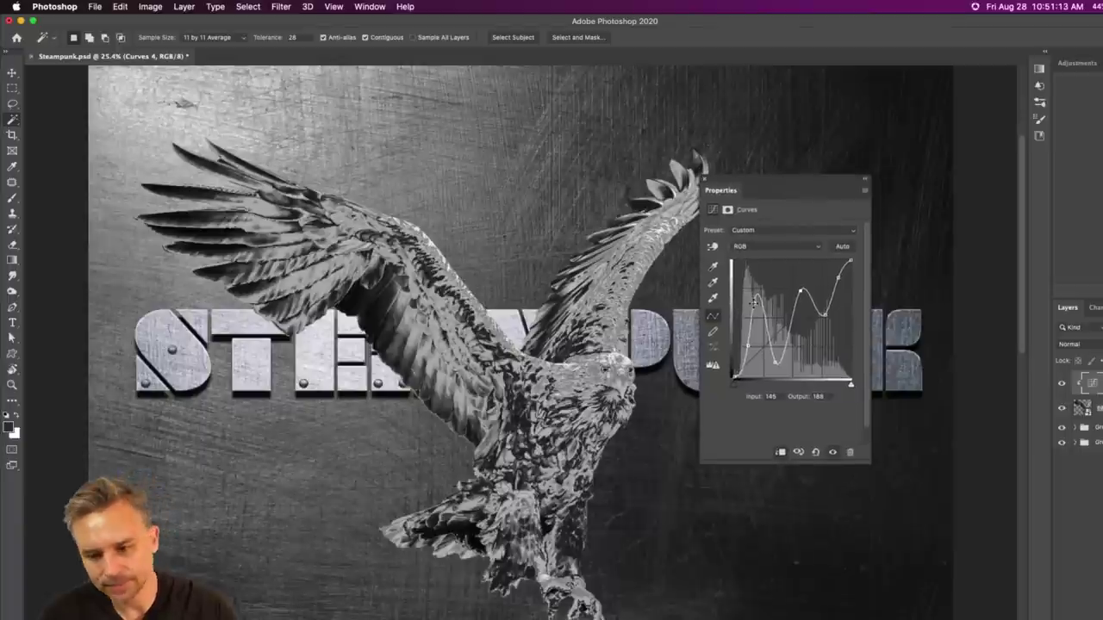
{"action": "left_click_drag", "start_coordinate": [775, 363], "coordinate": [774, 345]}
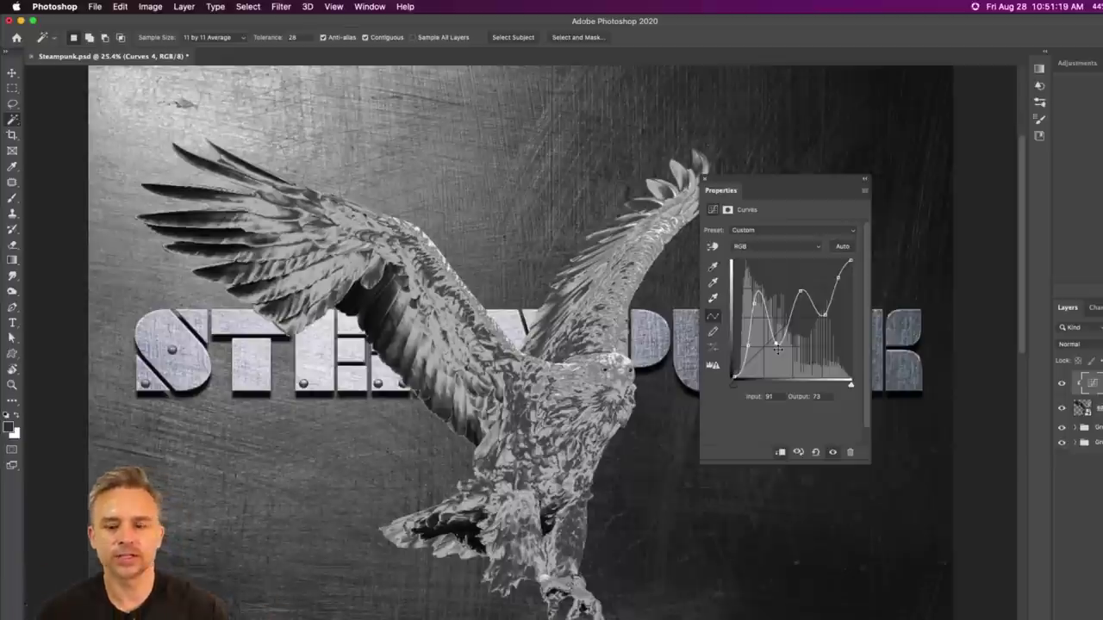
{"action": "mouse_move", "coordinate": [756, 301]}
{"action": "left_mouse_down"}
{"action": "mouse_move", "coordinate": [755, 315]}
{"action": "mouse_move", "coordinate": [763, 287]}
{"action": "left_mouse_up"}
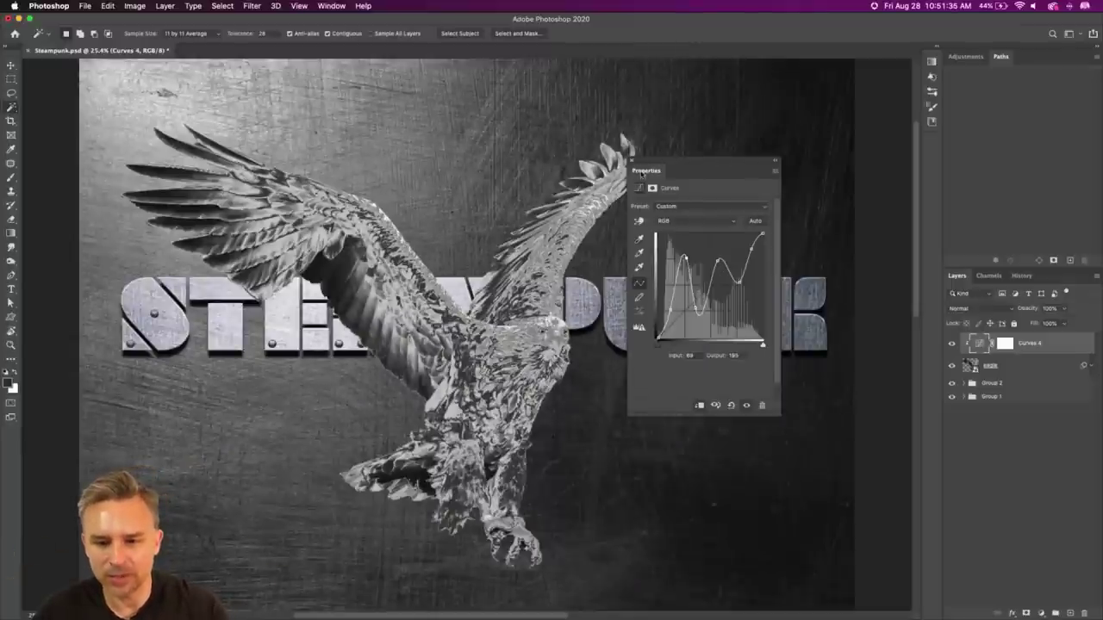
{"action": "left_click_drag", "start_coordinate": [640, 171], "coordinate": [1026, 57]}
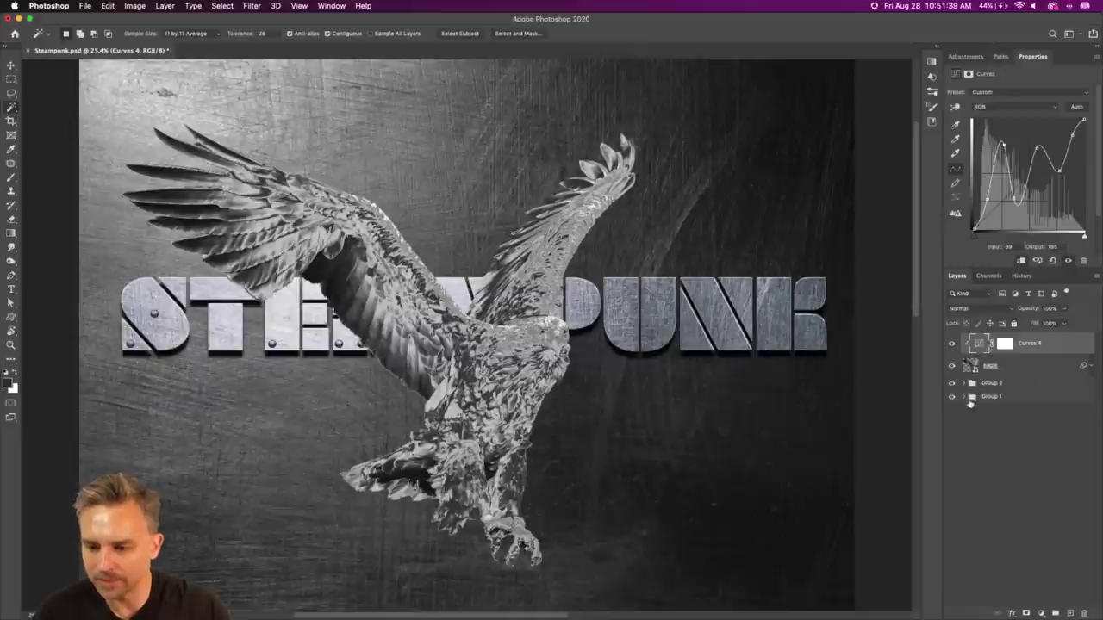
Step: Move the sea-and-sky layer out of the background subgroup in Group 1 to directly beneath the eagle, and collapse Group 1
{"action": "left_click", "coordinate": [963, 396]}
{"action": "scroll", "coordinate": [991, 482], "scroll_direction": "down", "scroll_amount": 3}
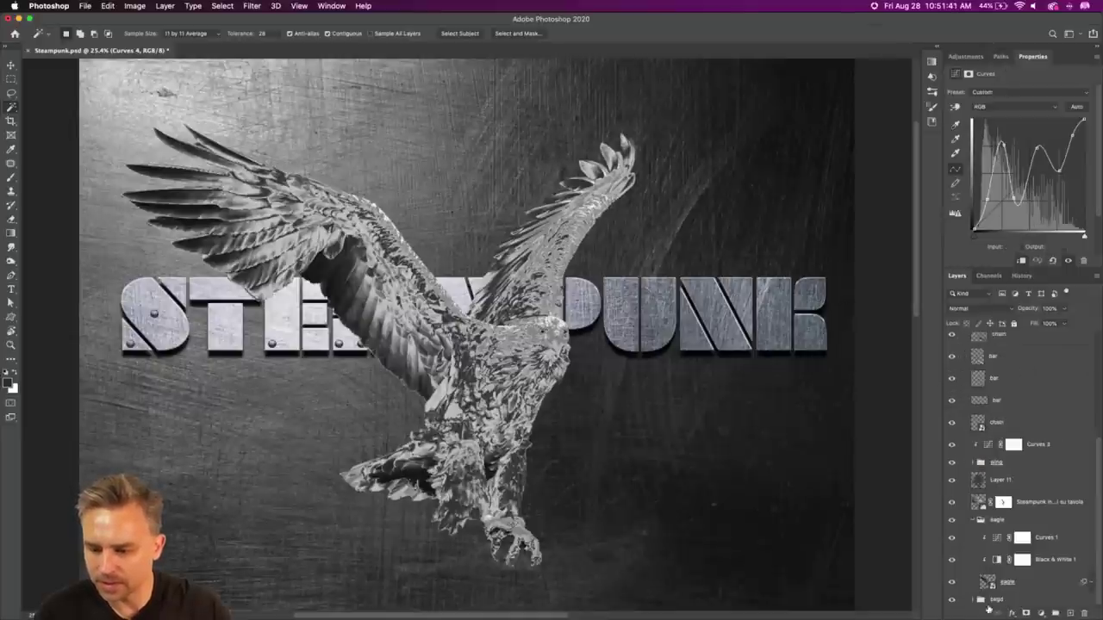
{"action": "left_click", "coordinate": [974, 600]}
{"action": "left_click", "coordinate": [1000, 596]}
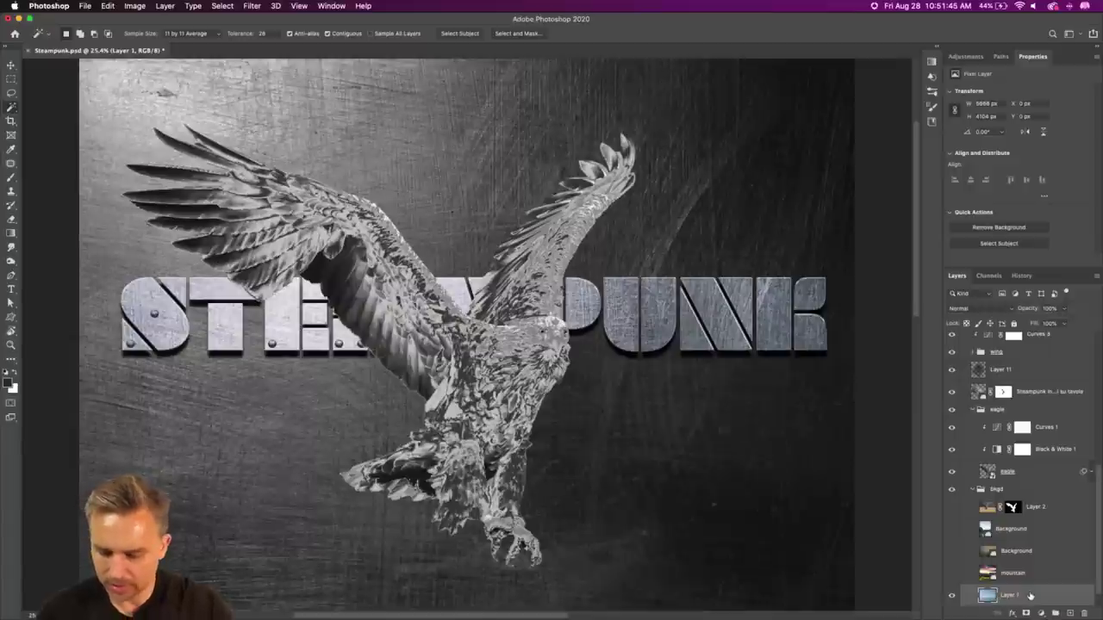
{"action": "key", "text": "ctrl+shift+bracketright"}
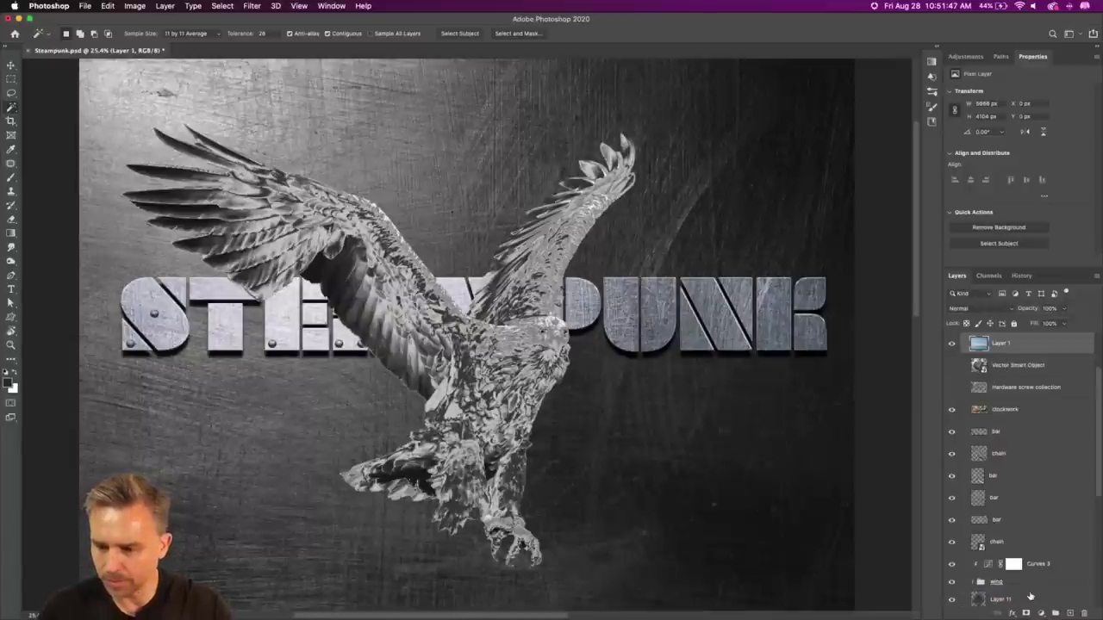
{"action": "key", "text": "ctrl+g"}
{"action": "left_click_drag", "start_coordinate": [1005, 419], "coordinate": [1009, 392]}
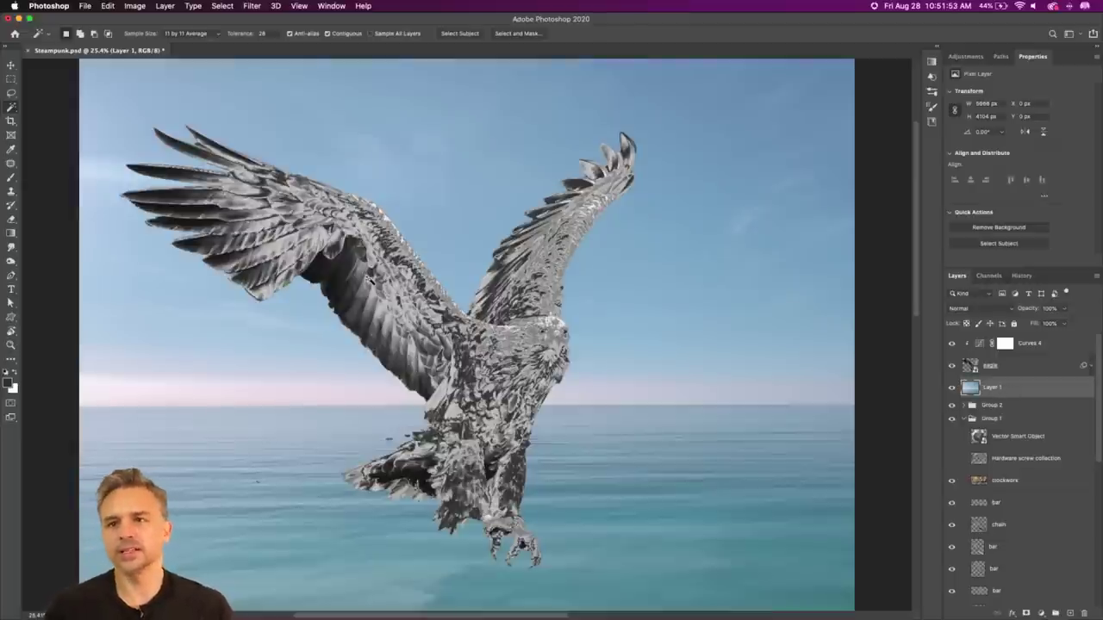
{"action": "left_click", "coordinate": [1011, 368]}
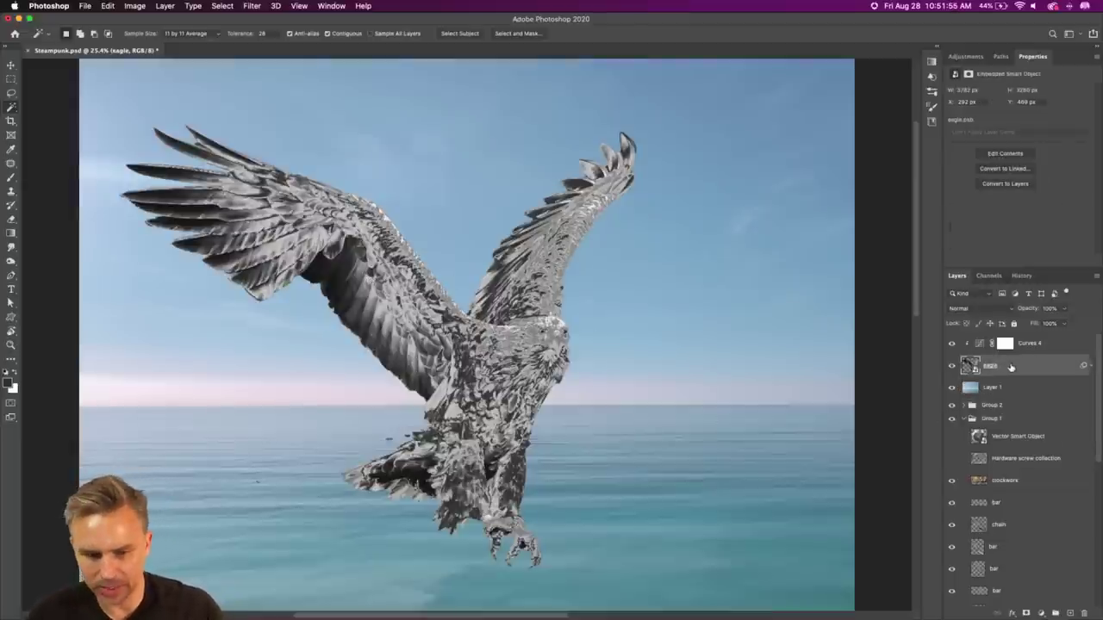
{"action": "left_click", "coordinate": [1005, 389]}
{"action": "left_click", "coordinate": [963, 419]}
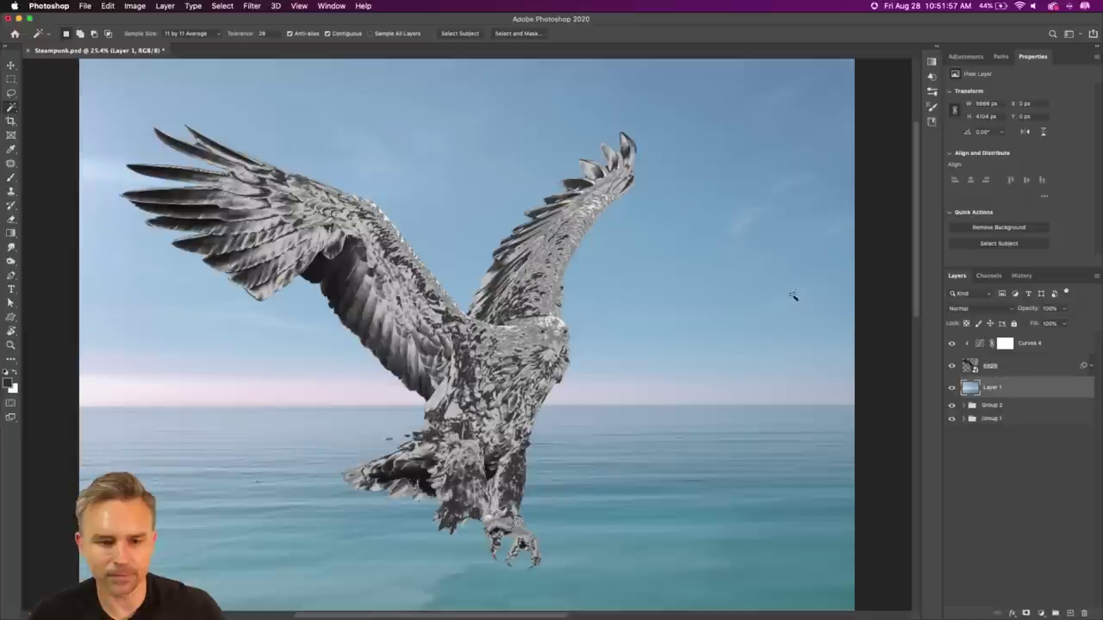
Step: Open the Filter Gallery for the eagle layer and hide its Chrome effect to reveal the unfiltered feathers
{"action": "left_click", "coordinate": [1007, 370]}
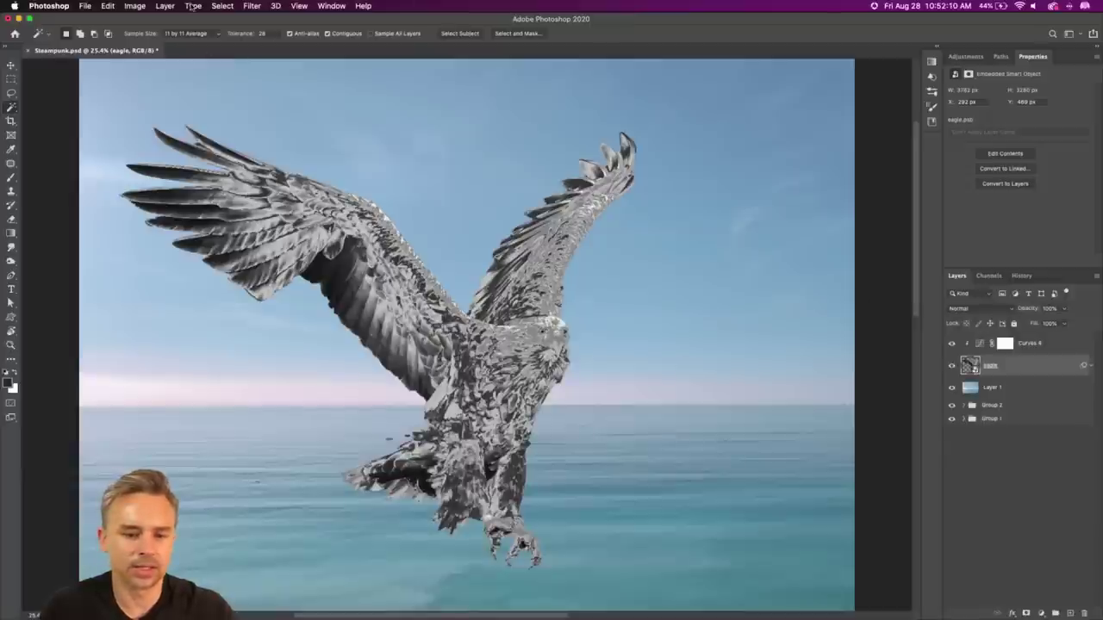
{"action": "left_click", "coordinate": [251, 6]}
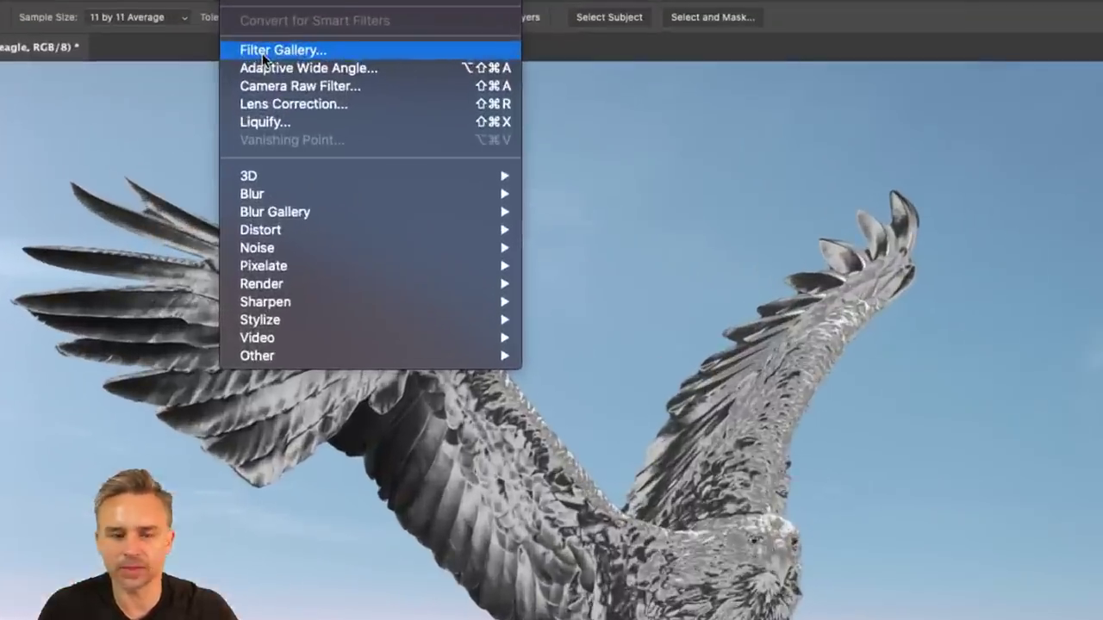
{"action": "left_click", "coordinate": [262, 53]}
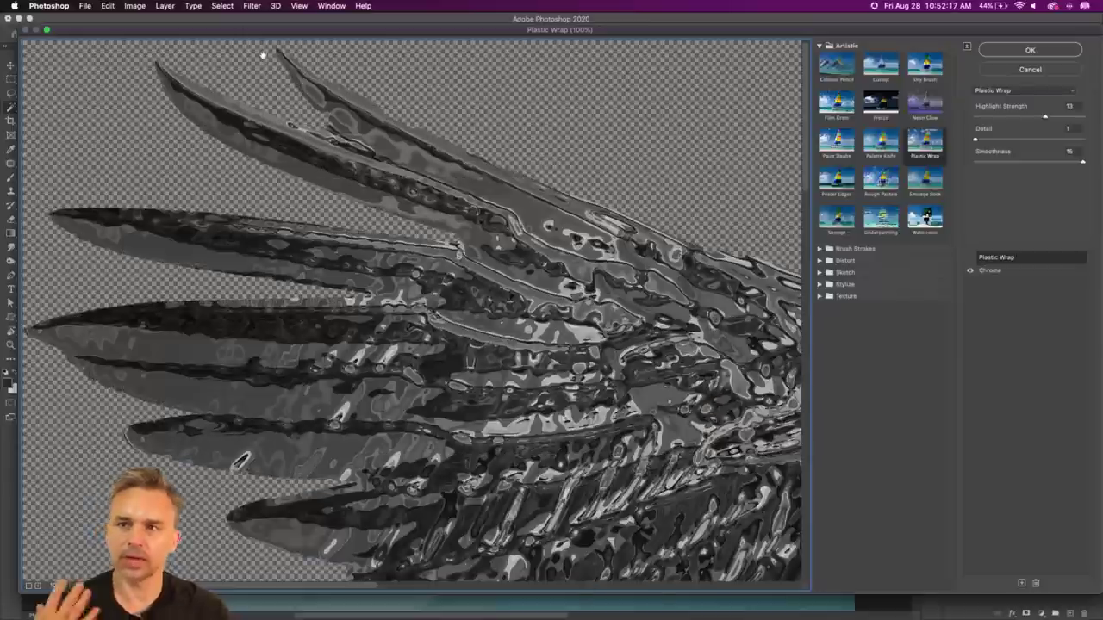
{"action": "left_click", "coordinate": [969, 271]}
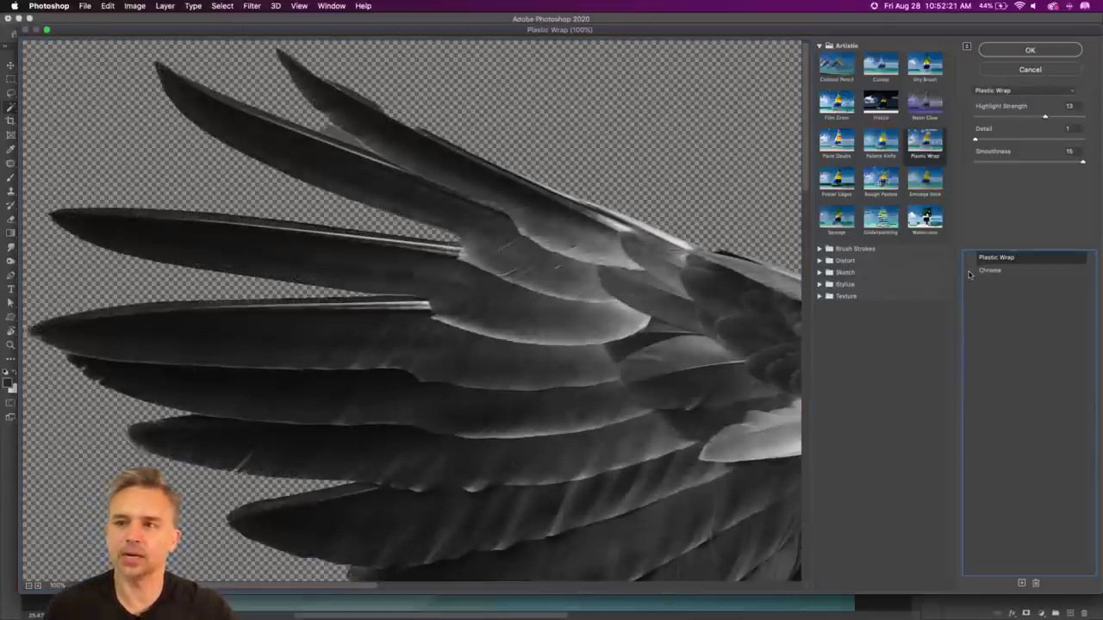
{"action": "scroll", "coordinate": [615, 411], "scroll_direction": "down", "scroll_amount": 5}
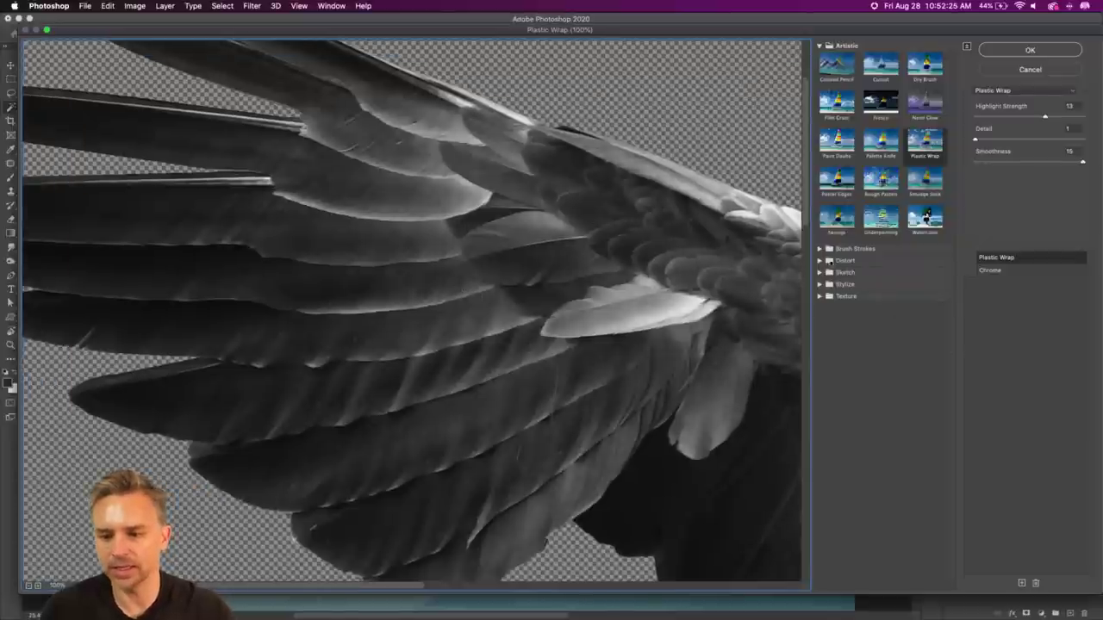
Step: Expand the Distort, Sketch and Brush Strokes filter categories and try Chrome as the top effect
{"action": "left_click", "coordinate": [818, 260]}
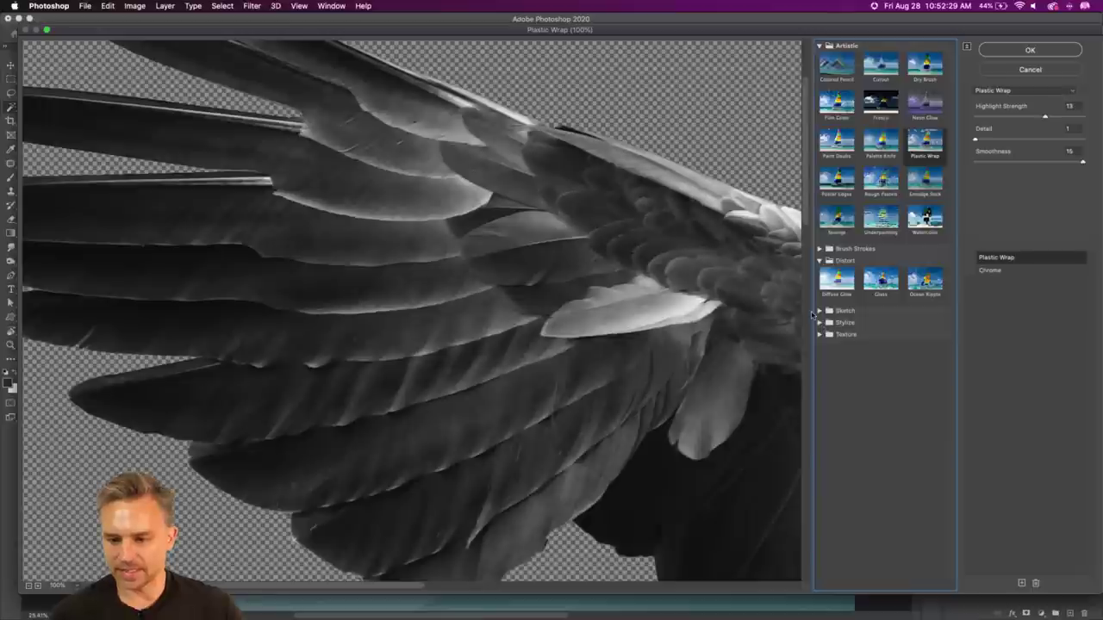
{"action": "left_click", "coordinate": [819, 311]}
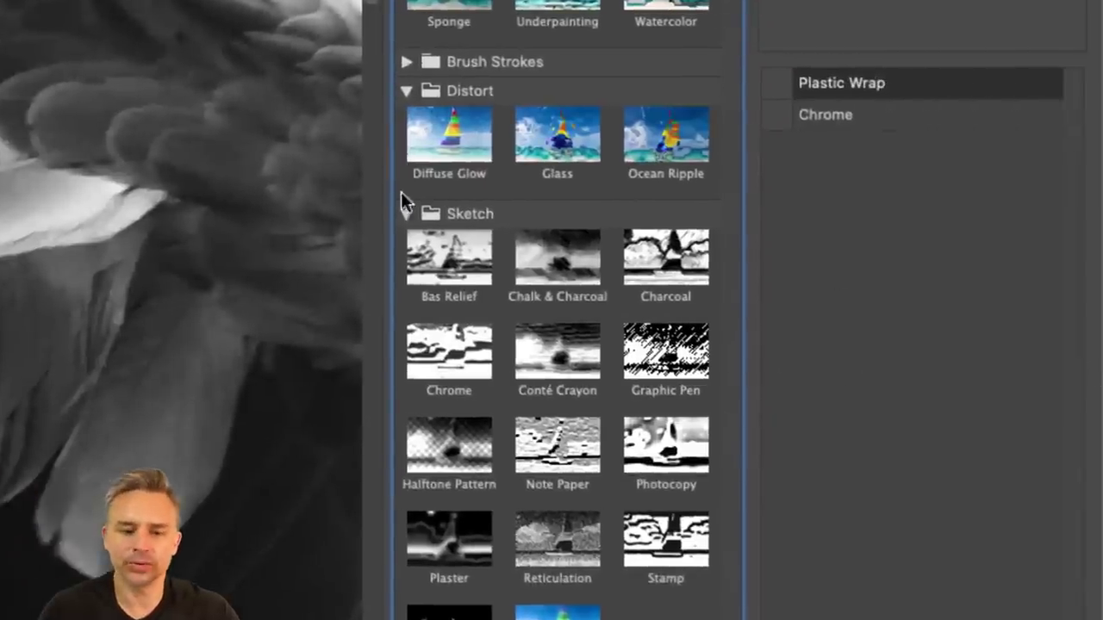
{"action": "left_click", "coordinate": [406, 66]}
{"action": "scroll", "coordinate": [505, 108], "scroll_direction": "down", "scroll_amount": 3}
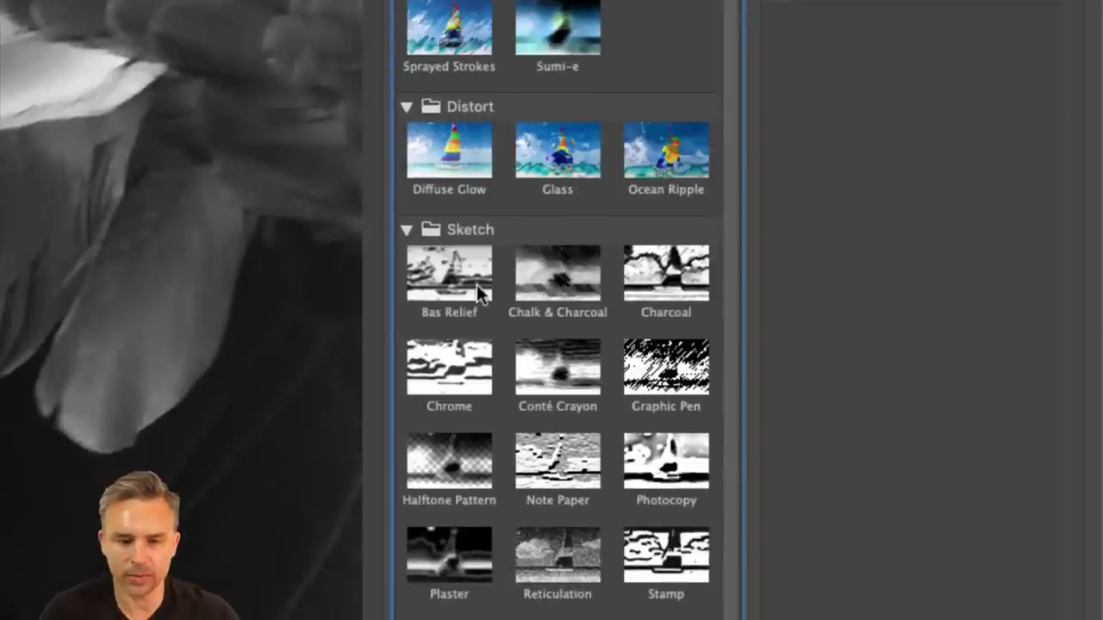
{"action": "left_click", "coordinate": [450, 347]}
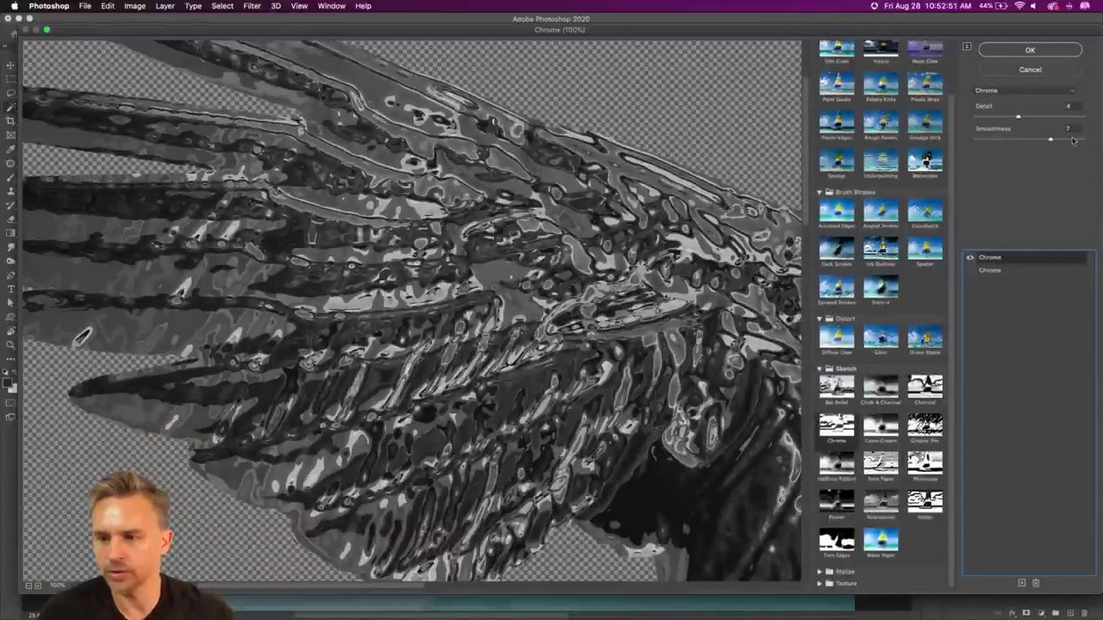
Step: Try different slider settings on the top Chrome effect, ending with Detail at 2 and Smoothness at 5
{"action": "left_click", "coordinate": [1073, 140]}
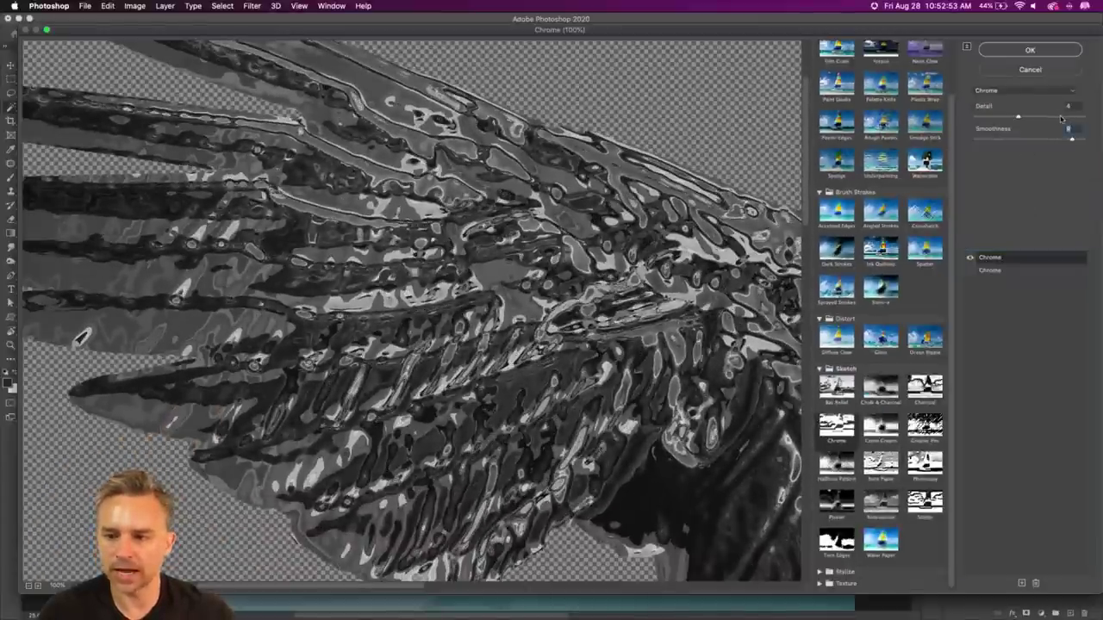
{"action": "left_click", "coordinate": [1060, 119]}
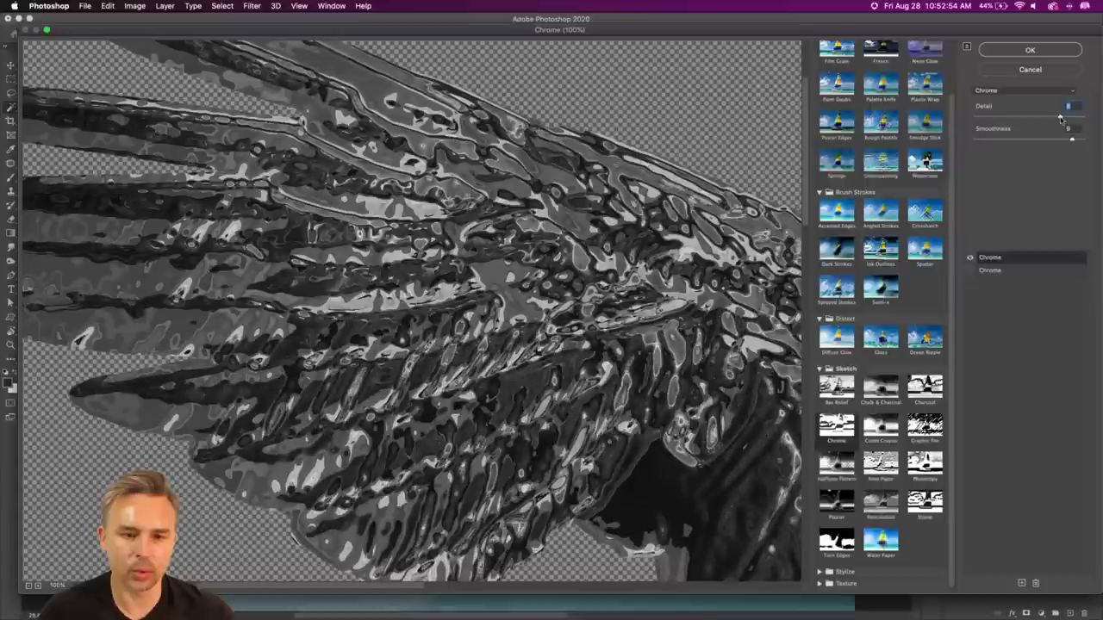
{"action": "left_click", "coordinate": [1000, 119]}
{"action": "left_click", "coordinate": [1014, 140]}
{"action": "left_click_drag", "start_coordinate": [1014, 140], "coordinate": [1035, 143]}
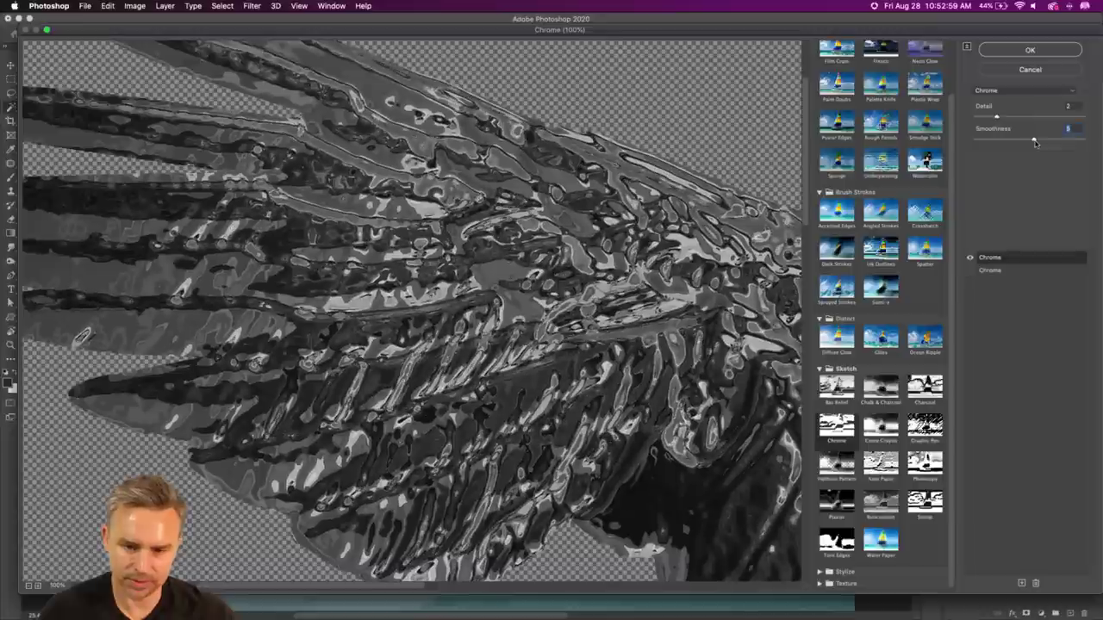
{"action": "left_click", "coordinate": [966, 273]}
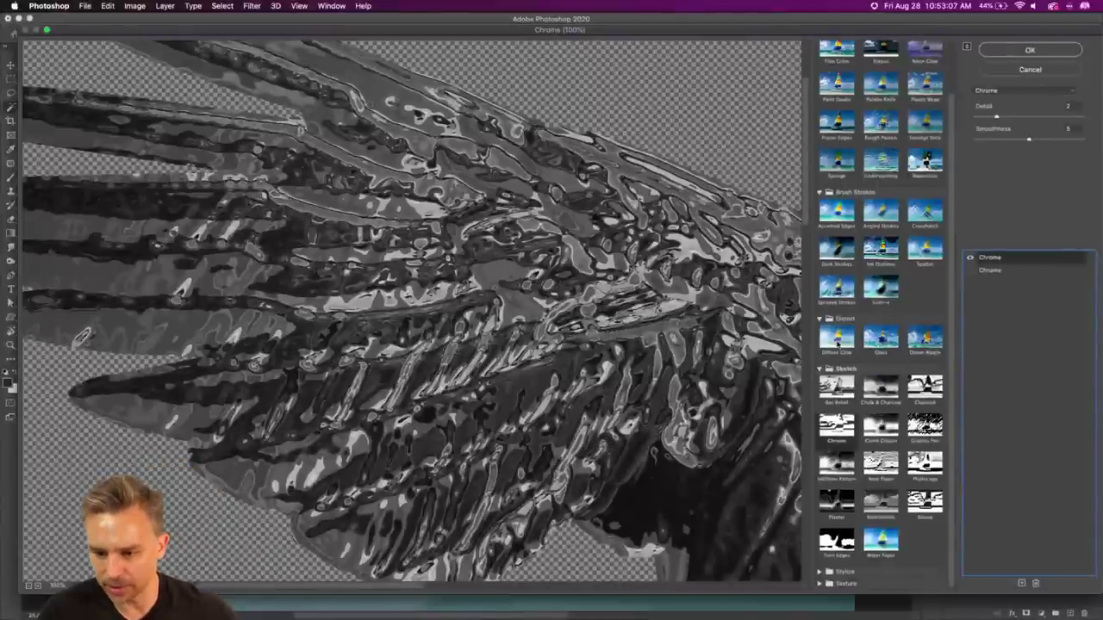
{"action": "scroll", "coordinate": [881, 162], "scroll_direction": "up", "scroll_amount": 3}
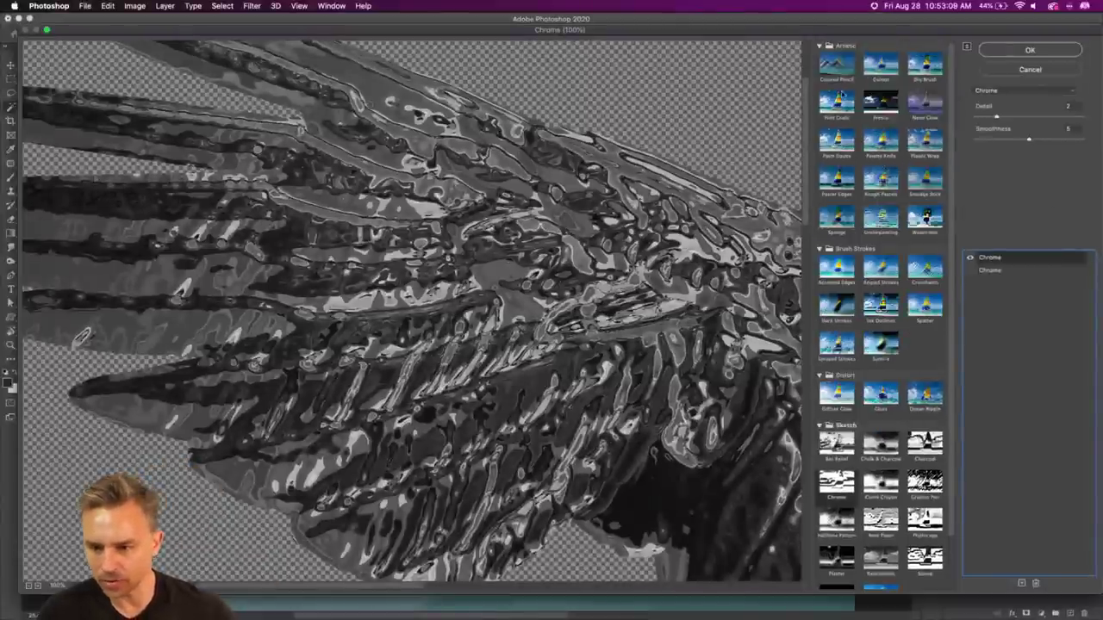
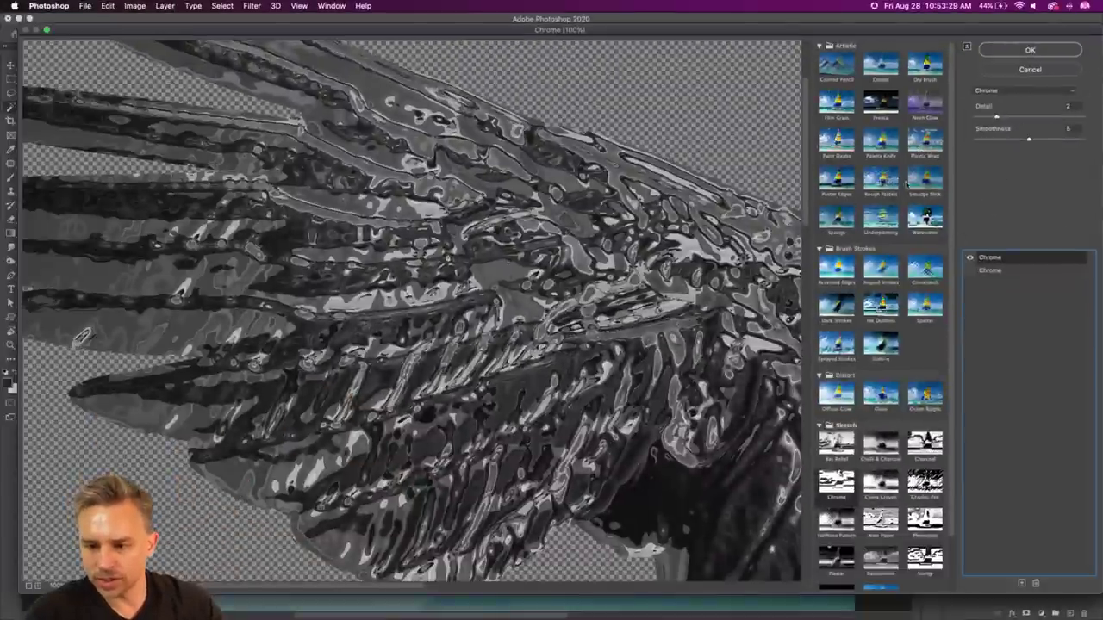
Step: Change the top effect to Plastic Wrap, compare it with the lower Chrome effect shown, and apply it with Chrome hidden
{"action": "left_click", "coordinate": [923, 140]}
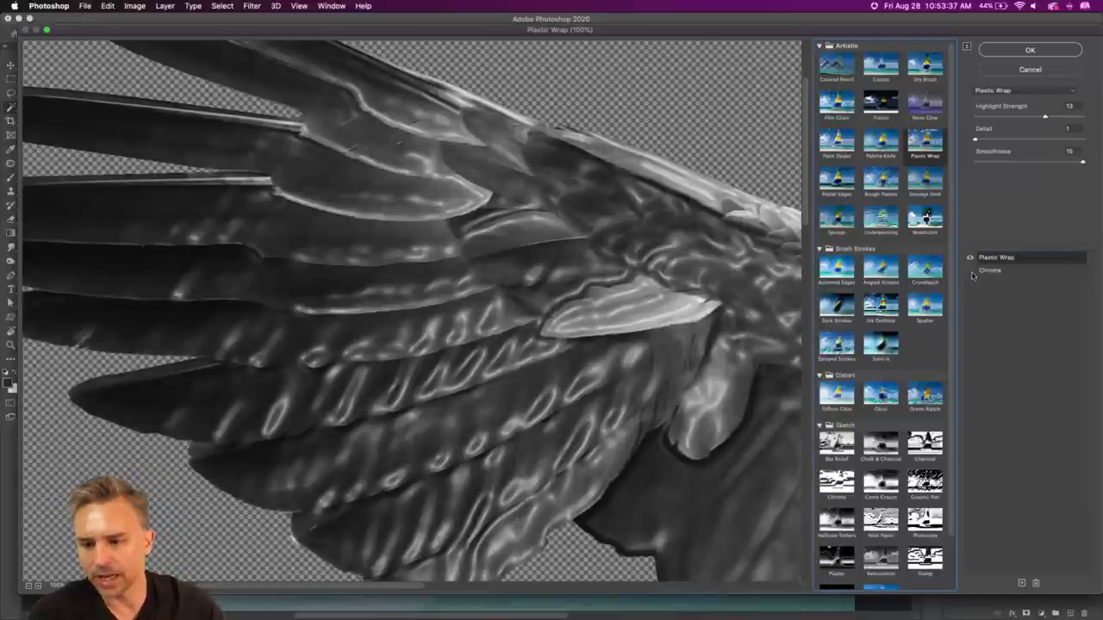
{"action": "left_click", "coordinate": [971, 272]}
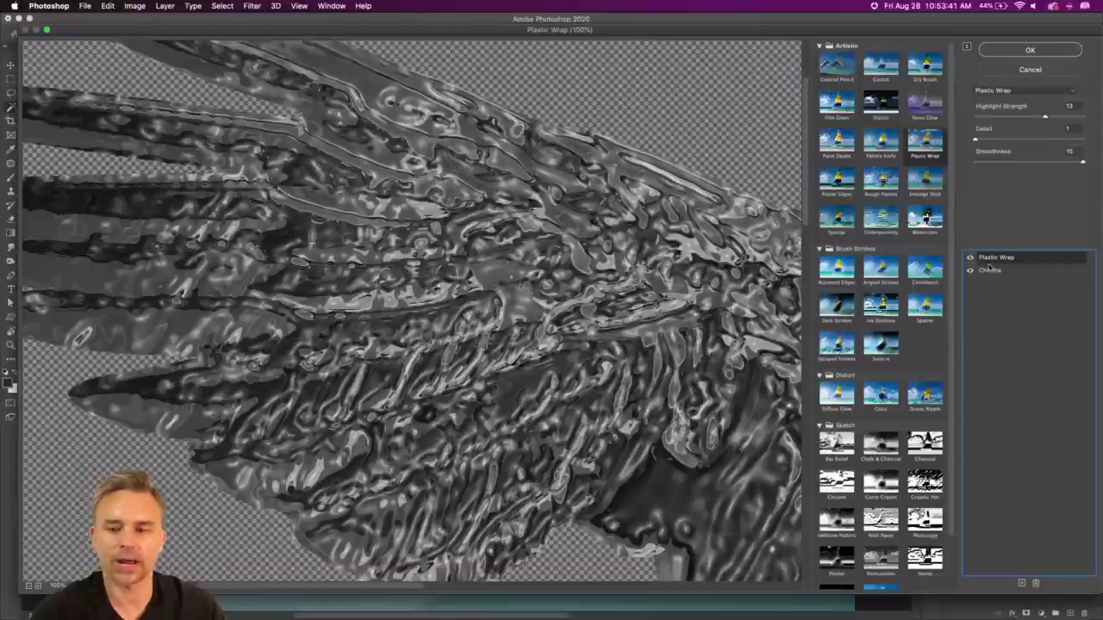
{"action": "left_click", "coordinate": [970, 271]}
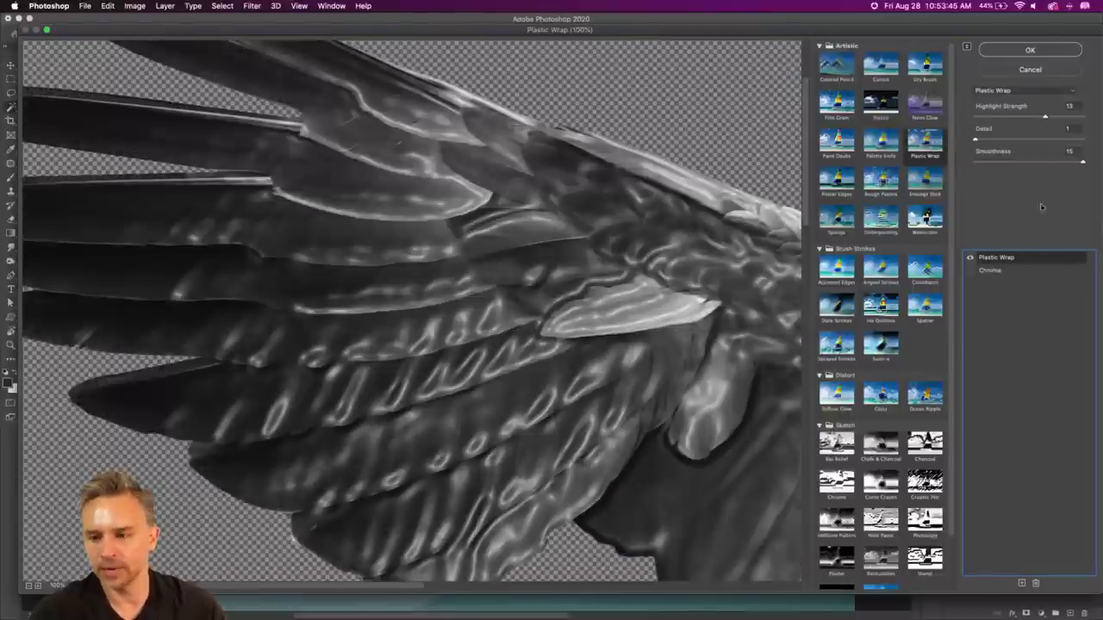
{"action": "left_click", "coordinate": [1030, 50]}
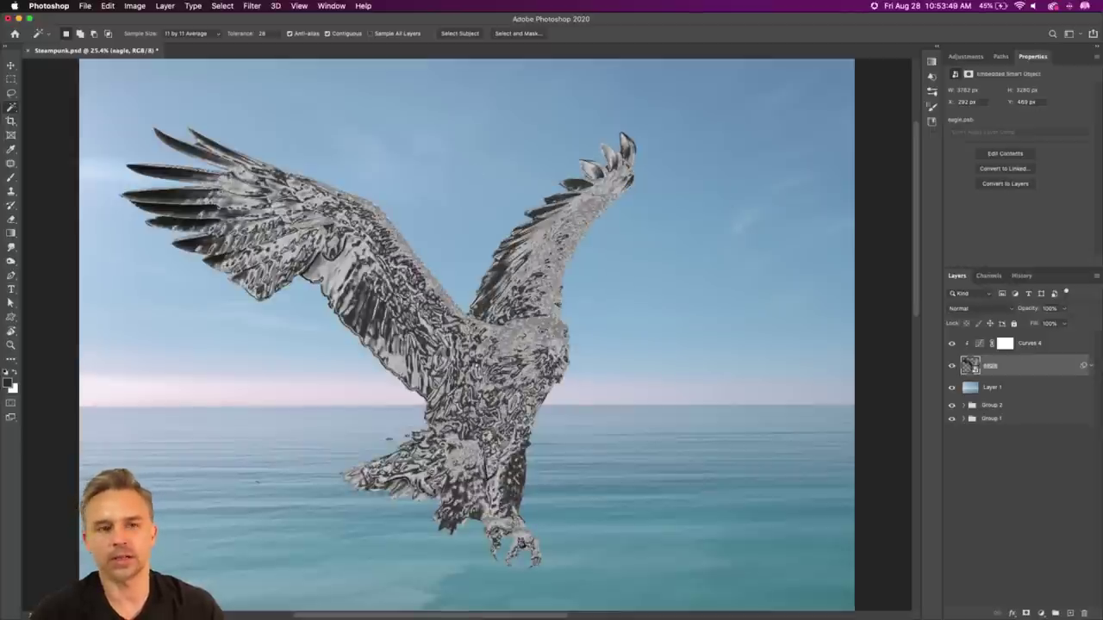
Step: Inspect the filtered eagle up close and open the contents of its smart object
{"action": "key", "text": "super+plus"}
{"action": "key", "text": "super+plus"}
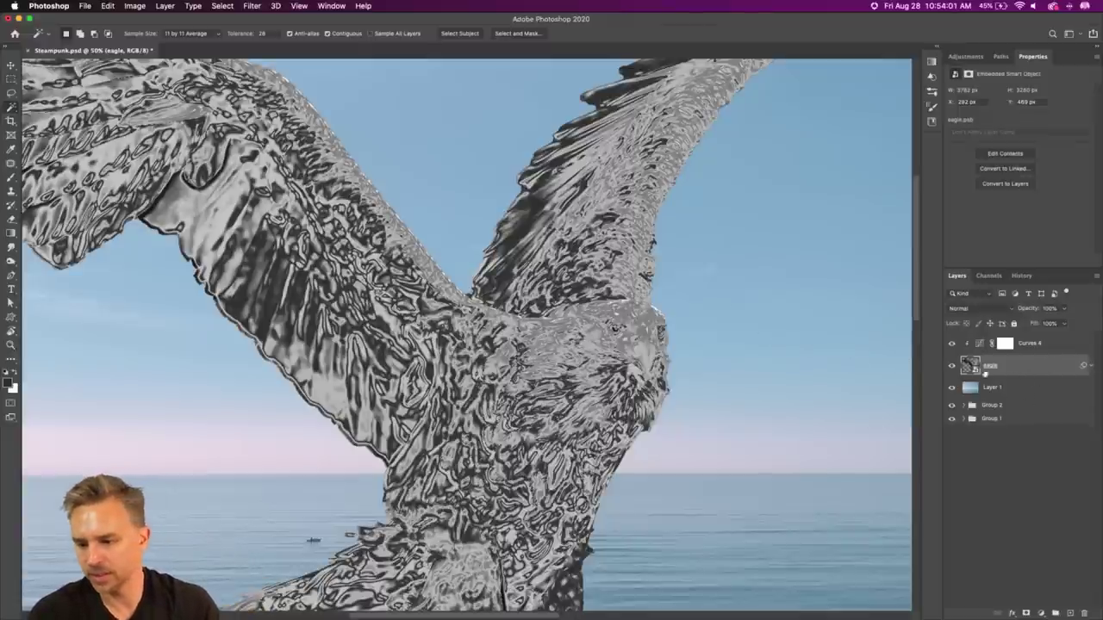
{"action": "double_click", "coordinate": [971, 368]}
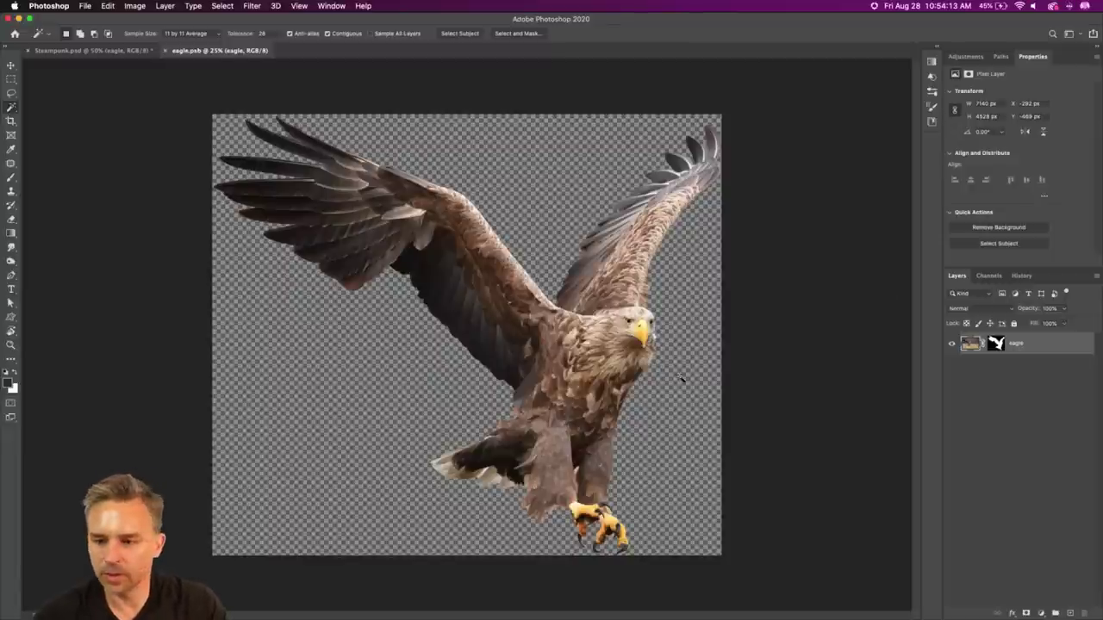
Step: Duplicate the eagle layer, hide the original below it, and apply the copy's layer mask
{"action": "key", "text": "super+j"}
{"action": "left_click", "coordinate": [952, 366]}
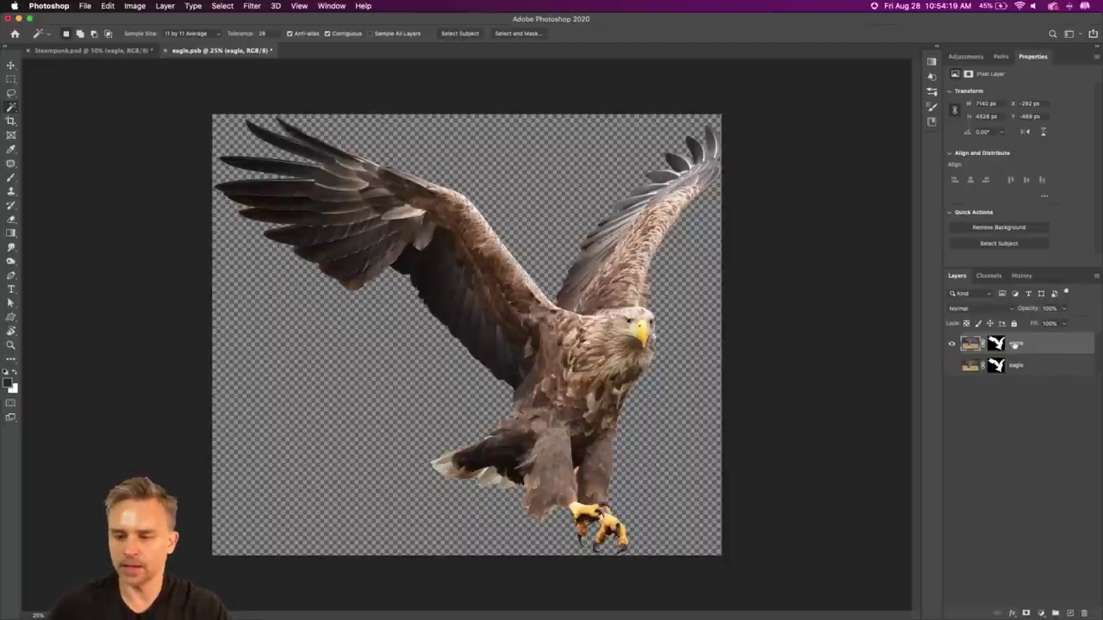
{"action": "right_click", "coordinate": [989, 345]}
{"action": "left_click", "coordinate": [930, 368]}
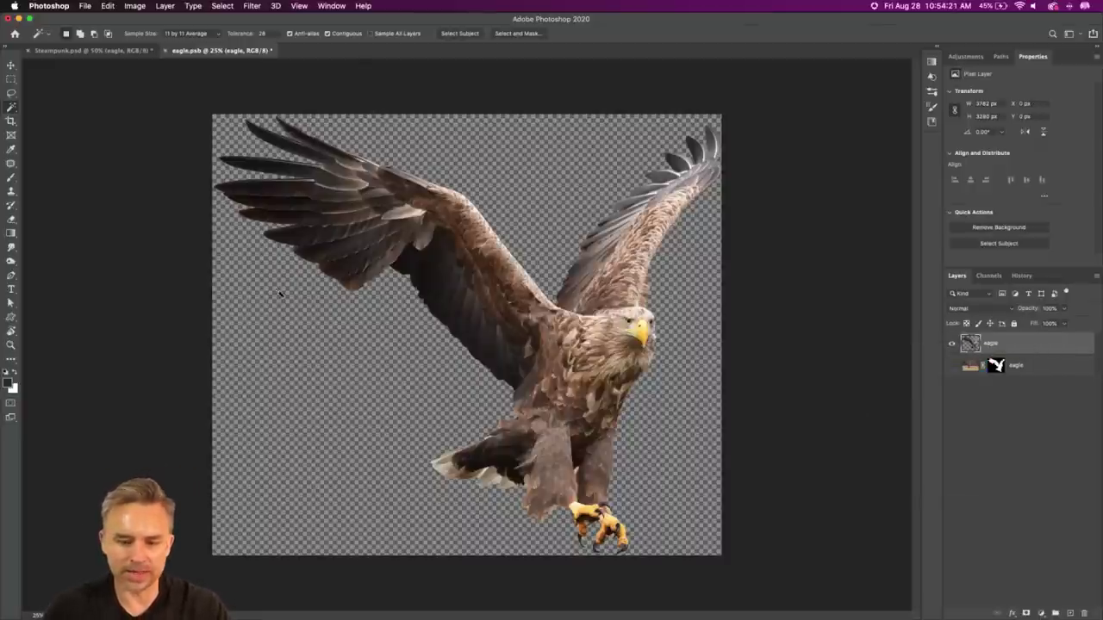
Step: Smooth the long flight feathers of the eagle's larger wing on the copied layer with the Smudge tool
{"action": "key", "text": "super+equal"}
{"action": "key", "text": "super+equal"}
{"action": "key", "text": "super+equal"}
{"action": "key", "text": "b"}
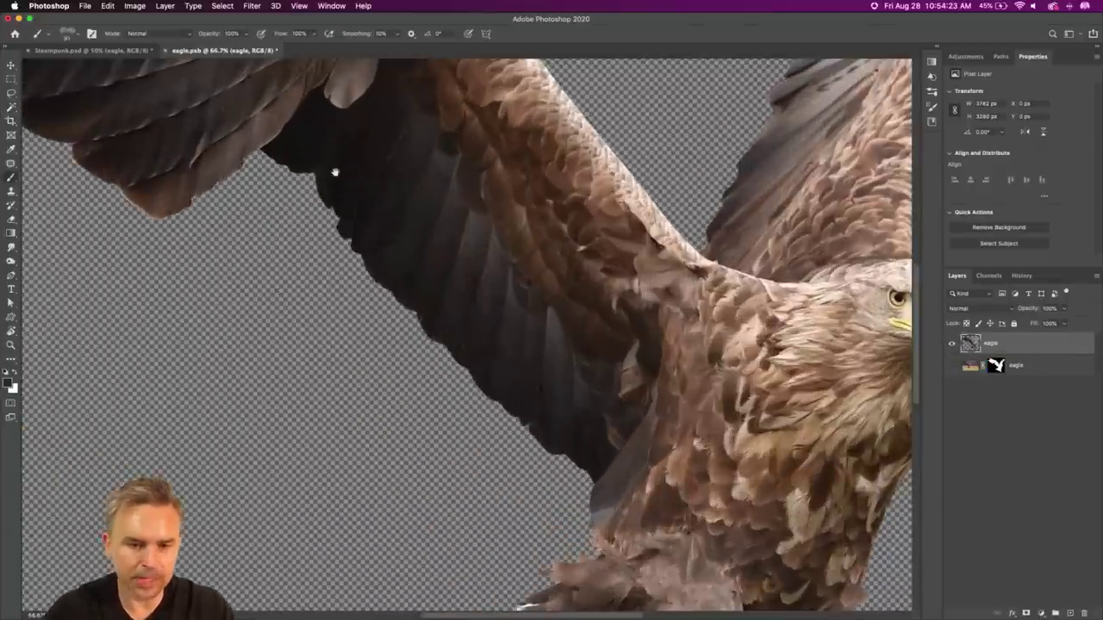
{"action": "left_click_drag", "start_coordinate": [333, 172], "coordinate": [463, 389]}
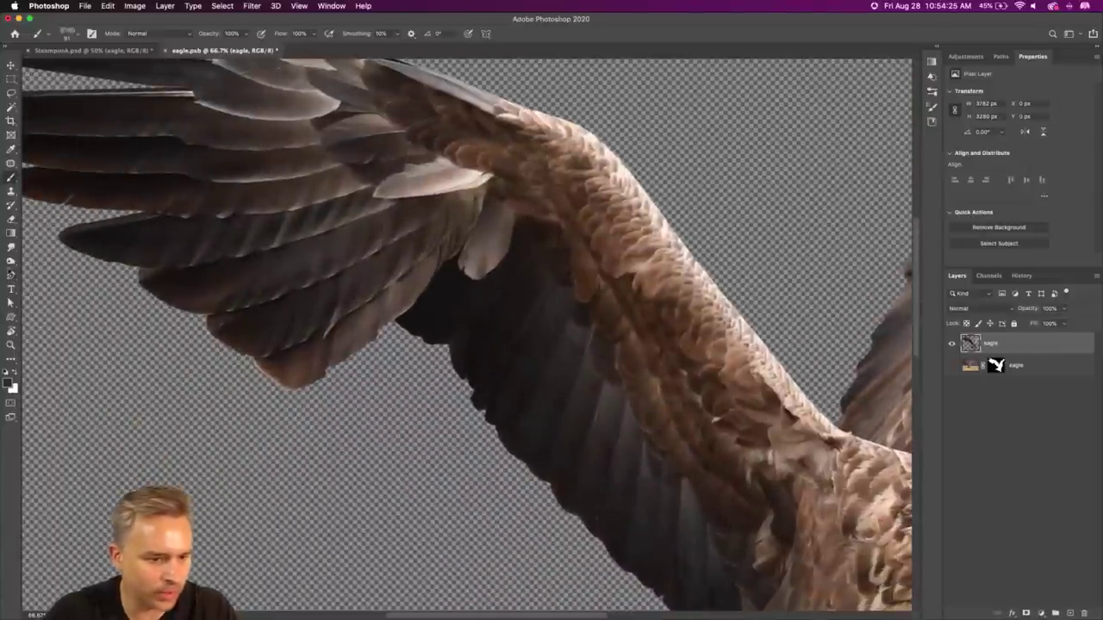
{"action": "left_click", "coordinate": [10, 260]}
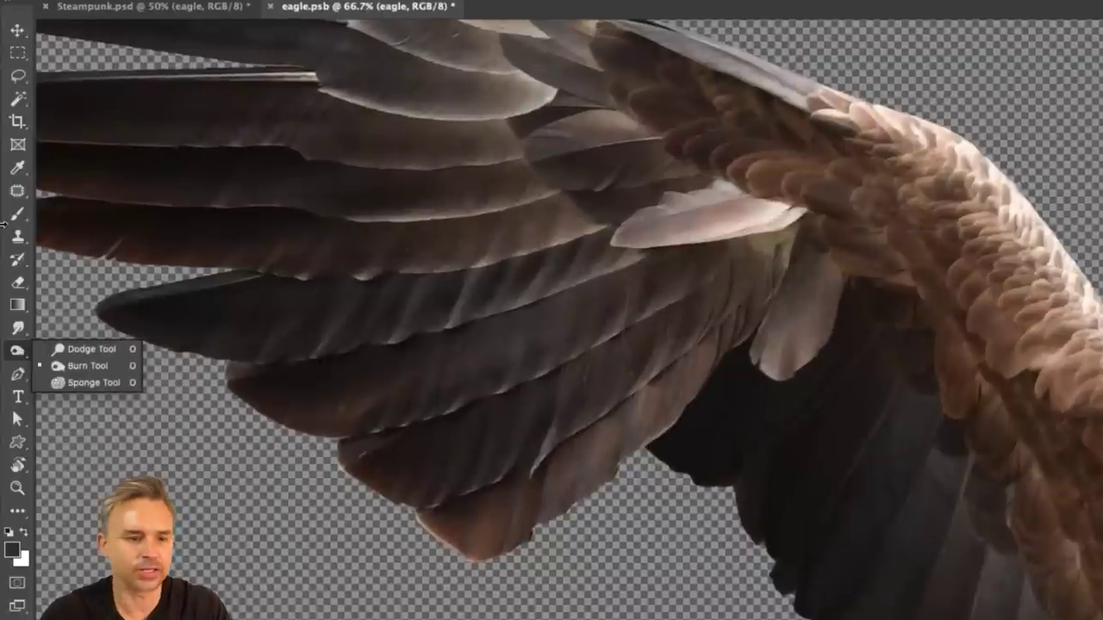
{"action": "left_click", "coordinate": [9, 326]}
{"action": "right_click", "coordinate": [9, 326]}
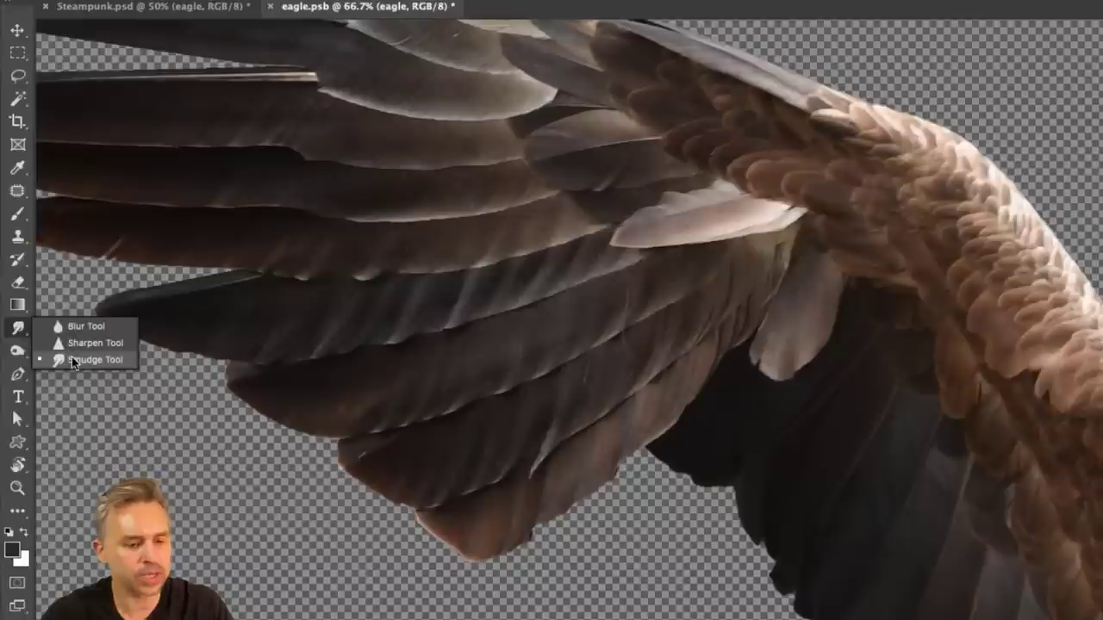
{"action": "left_click", "coordinate": [71, 357]}
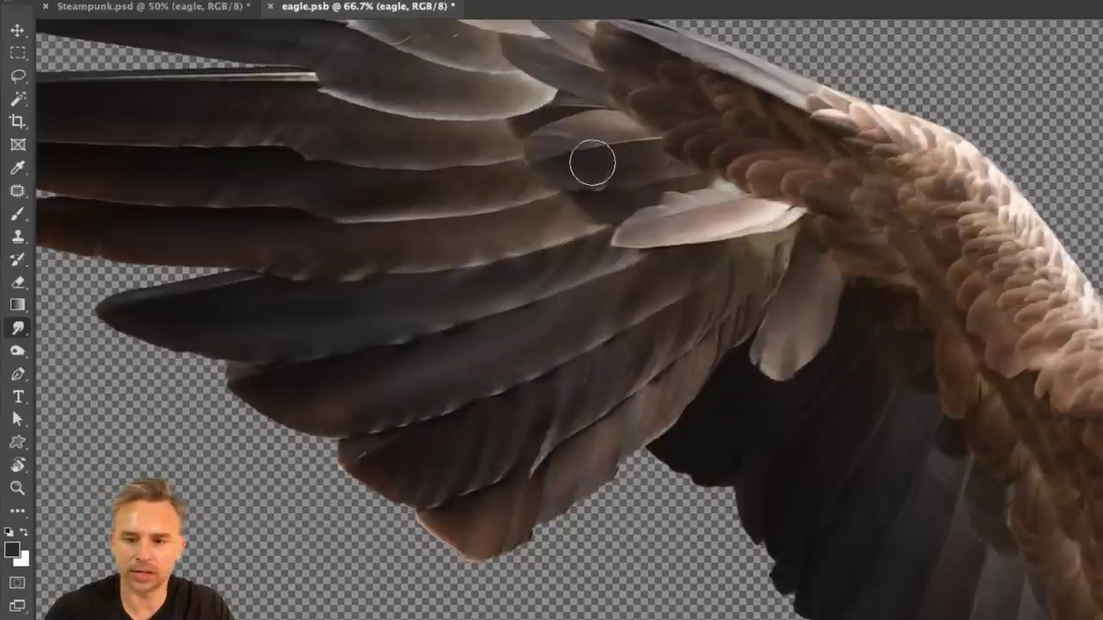
Step: Smudge the small feathers along the larger wing's inner section, the shoulder and the upper breast into smooth streaks
{"action": "left_click_drag", "start_coordinate": [684, 123], "coordinate": [431, 164]}
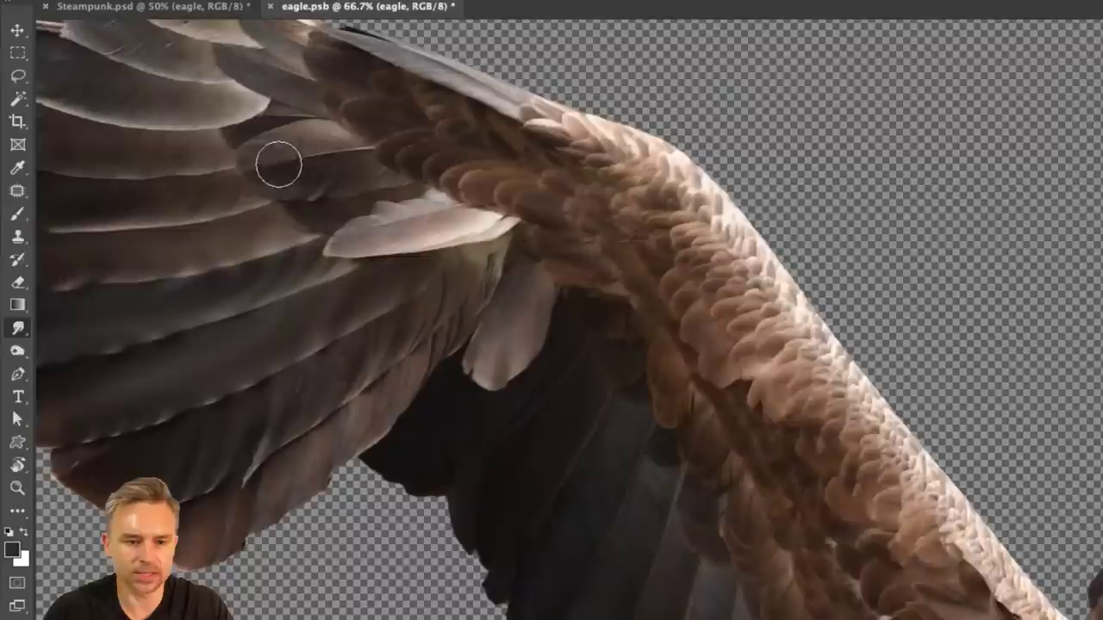
{"action": "mouse_move", "coordinate": [523, 152]}
{"action": "left_mouse_down"}
{"action": "mouse_move", "coordinate": [459, 157]}
{"action": "mouse_move", "coordinate": [427, 139]}
{"action": "mouse_move", "coordinate": [556, 187]}
{"action": "mouse_move", "coordinate": [657, 260]}
{"action": "mouse_move", "coordinate": [571, 194]}
{"action": "mouse_move", "coordinate": [601, 213]}
{"action": "mouse_move", "coordinate": [366, 82]}
{"action": "left_mouse_up"}
{"action": "mouse_move", "coordinate": [660, 290]}
{"action": "left_mouse_down"}
{"action": "mouse_move", "coordinate": [592, 184]}
{"action": "mouse_move", "coordinate": [625, 251]}
{"action": "mouse_move", "coordinate": [706, 350]}
{"action": "mouse_move", "coordinate": [583, 141]}
{"action": "mouse_move", "coordinate": [620, 221]}
{"action": "mouse_move", "coordinate": [557, 216]}
{"action": "mouse_move", "coordinate": [382, 263]}
{"action": "mouse_move", "coordinate": [611, 344]}
{"action": "mouse_move", "coordinate": [439, 180]}
{"action": "mouse_move", "coordinate": [382, 99]}
{"action": "mouse_move", "coordinate": [554, 426]}
{"action": "mouse_move", "coordinate": [344, 103]}
{"action": "mouse_move", "coordinate": [465, 394]}
{"action": "mouse_move", "coordinate": [511, 374]}
{"action": "mouse_move", "coordinate": [492, 337]}
{"action": "left_mouse_up"}
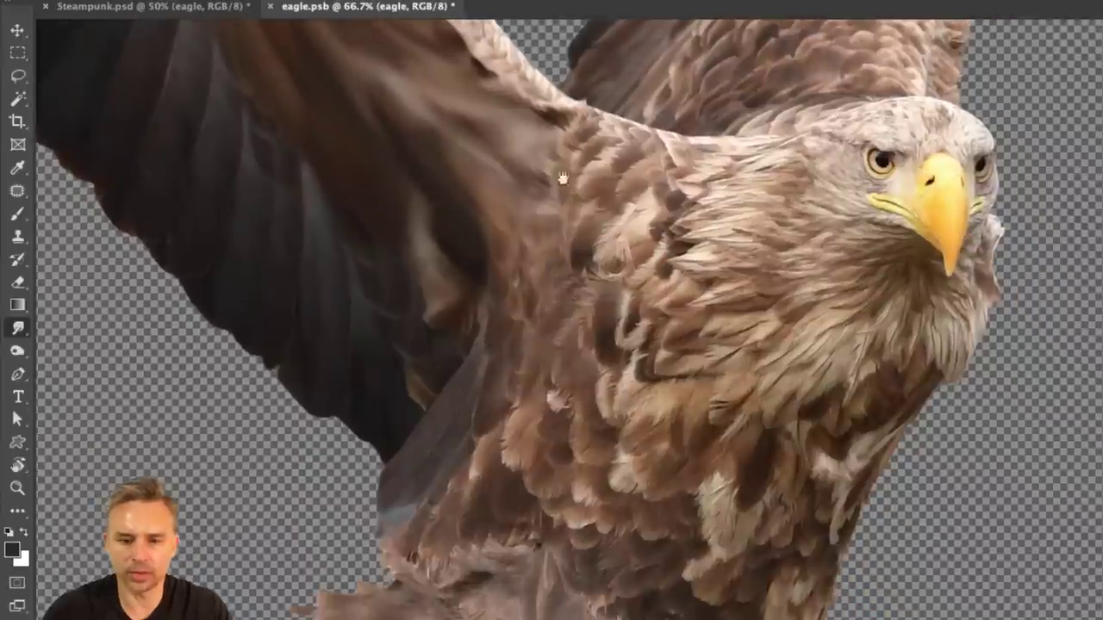
{"action": "mouse_move", "coordinate": [681, 194]}
{"action": "left_mouse_down"}
{"action": "mouse_move", "coordinate": [655, 199]}
{"action": "mouse_move", "coordinate": [532, 187]}
{"action": "mouse_move", "coordinate": [614, 264]}
{"action": "mouse_move", "coordinate": [665, 278]}
{"action": "mouse_move", "coordinate": [519, 465]}
{"action": "mouse_move", "coordinate": [683, 346]}
{"action": "mouse_move", "coordinate": [591, 517]}
{"action": "left_mouse_up"}
{"action": "left_click_drag", "start_coordinate": [633, 401], "coordinate": [692, 335]}
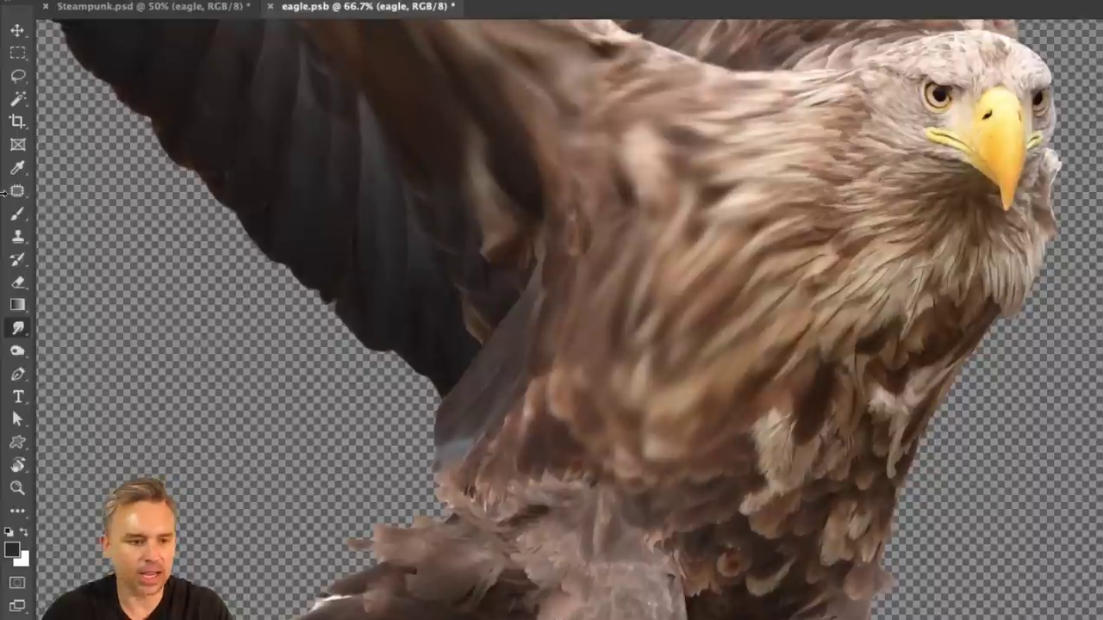
Step: Try the Blur tool with its brush reduced to 200 px, and return to the Smudge tool
{"action": "mouse_move", "coordinate": [18, 328]}
{"action": "left_mouse_down"}
{"action": "mouse_move", "coordinate": [52, 353]}
{"action": "mouse_move", "coordinate": [52, 324]}
{"action": "left_mouse_up"}
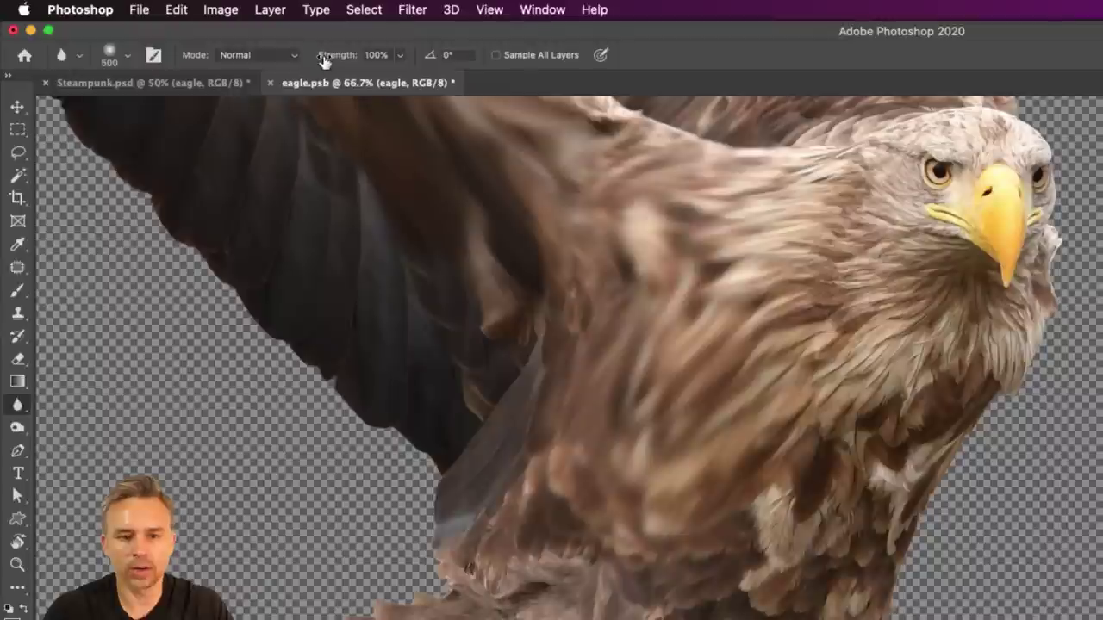
{"action": "key", "text": "bracketleft"}
{"action": "key", "text": "bracketleft"}
{"action": "key", "text": "bracketleft"}
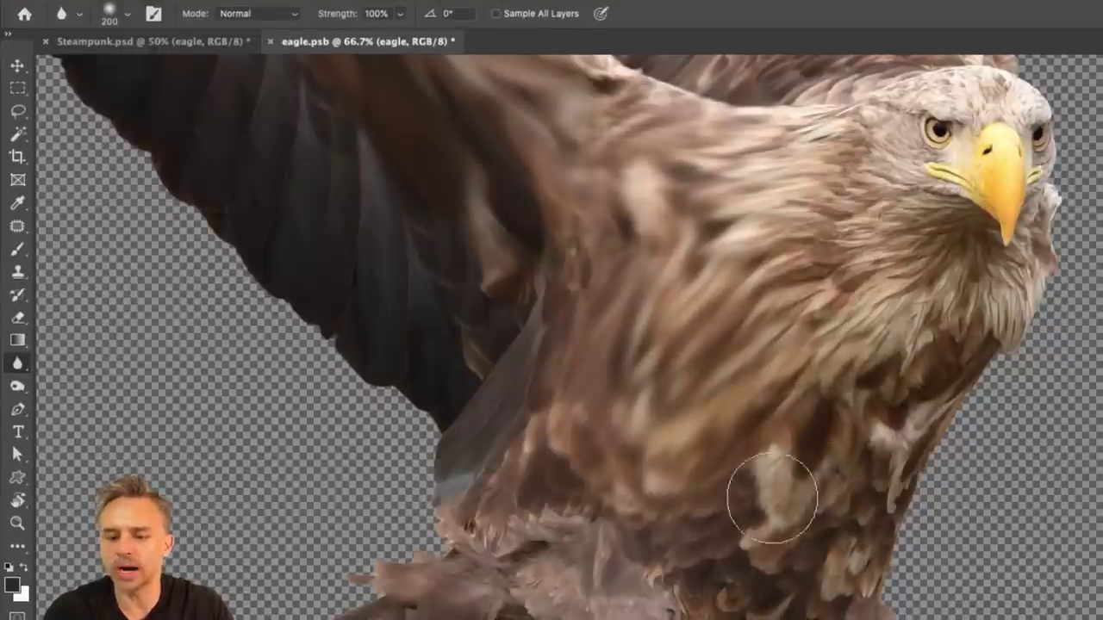
{"action": "left_click", "coordinate": [8, 368]}
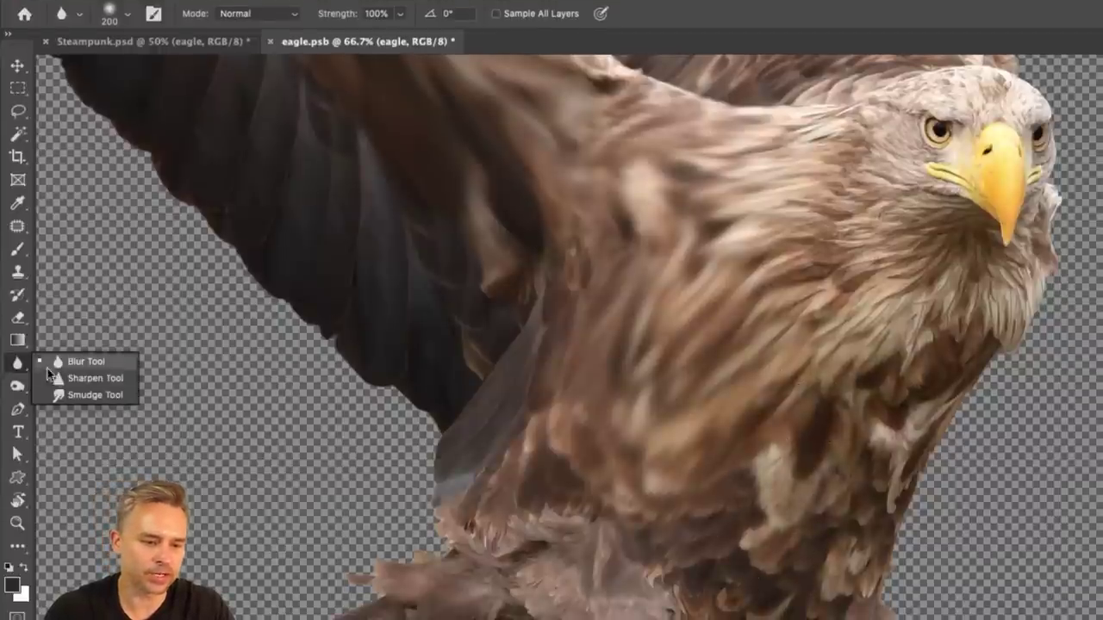
{"action": "left_click", "coordinate": [95, 394]}
Step: Smudge the eagle's breast feathers down to the belly, using a smaller brush along the body's edge
{"action": "left_click_drag", "start_coordinate": [800, 406], "coordinate": [741, 552]}
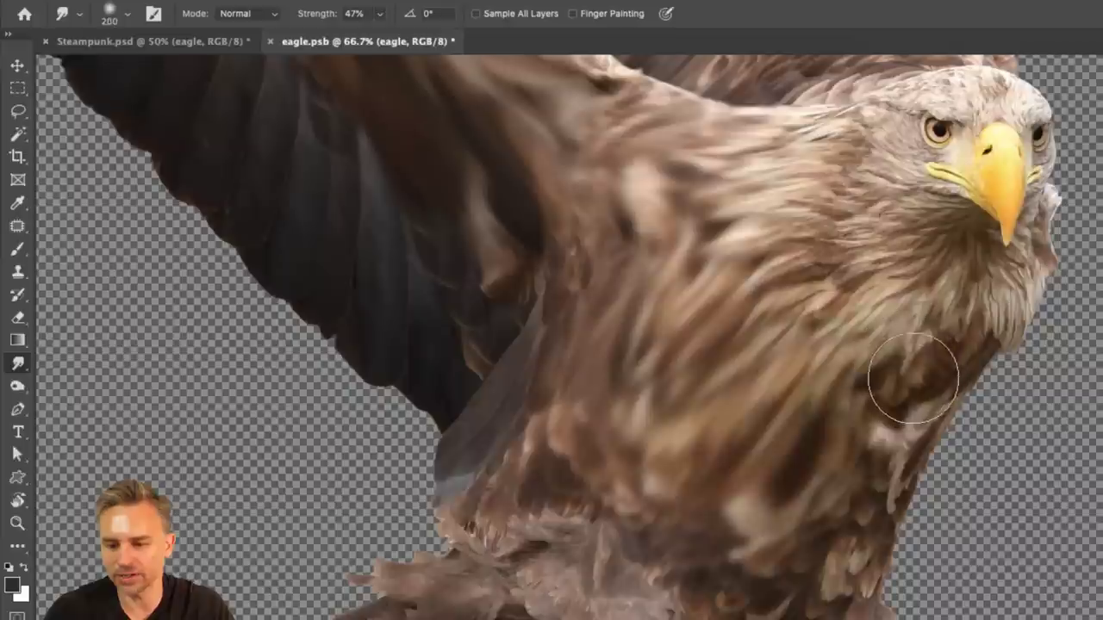
{"action": "key", "text": "bracketleft"}
{"action": "key", "text": "bracketleft"}
{"action": "key", "text": "bracketleft"}
{"action": "left_click_drag", "start_coordinate": [915, 384], "coordinate": [887, 444]}
{"action": "left_click_drag", "start_coordinate": [825, 566], "coordinate": [892, 465]}
{"action": "left_click_drag", "start_coordinate": [884, 344], "coordinate": [807, 327]}
{"action": "left_click_drag", "start_coordinate": [871, 259], "coordinate": [853, 228]}
{"action": "mouse_move", "coordinate": [739, 226]}
{"action": "left_mouse_down"}
{"action": "mouse_move", "coordinate": [697, 233]}
{"action": "mouse_move", "coordinate": [613, 414]}
{"action": "left_mouse_up"}
Step: Enlarge the smudge brush to 175 px and smooth the feathers on the tail base and upper legs
{"action": "key", "text": "bracketright"}
{"action": "key", "text": "bracketright"}
{"action": "mouse_move", "coordinate": [552, 454]}
{"action": "left_mouse_down"}
{"action": "mouse_move", "coordinate": [567, 222]}
{"action": "mouse_move", "coordinate": [394, 448]}
{"action": "mouse_move", "coordinate": [480, 338]}
{"action": "left_mouse_up"}
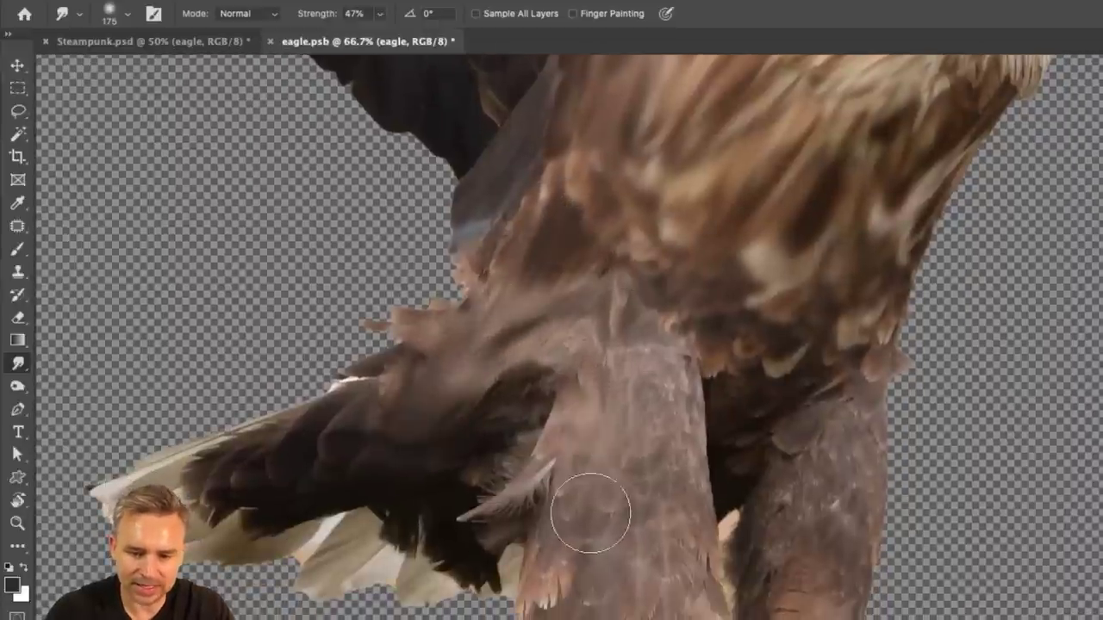
{"action": "left_click_drag", "start_coordinate": [590, 513], "coordinate": [603, 284]}
{"action": "mouse_move", "coordinate": [615, 227]}
{"action": "left_mouse_down"}
{"action": "mouse_move", "coordinate": [653, 484]}
{"action": "mouse_move", "coordinate": [613, 449]}
{"action": "left_mouse_up"}
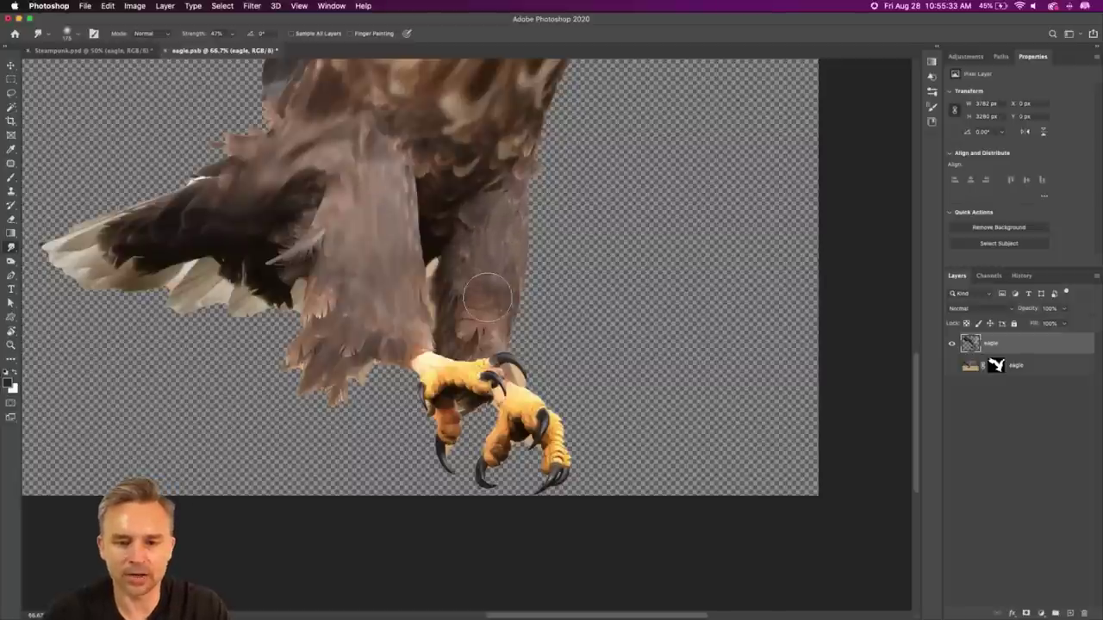
{"action": "left_click_drag", "start_coordinate": [421, 123], "coordinate": [512, 490]}
{"action": "scroll", "coordinate": [512, 490], "scroll_direction": "up", "scroll_amount": 5}
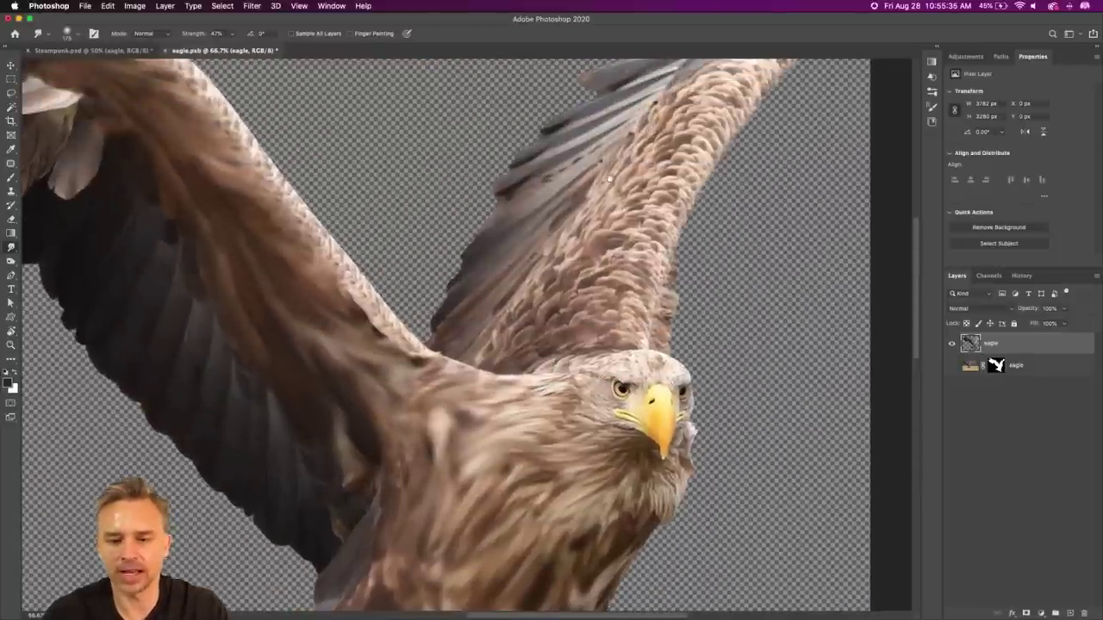
Step: Smudge the small feathers of the right-hand wing into smooth streaks running from the head toward the wingtip
{"action": "mouse_move", "coordinate": [560, 551]}
{"action": "left_mouse_down"}
{"action": "mouse_move", "coordinate": [558, 478]}
{"action": "mouse_move", "coordinate": [693, 263]}
{"action": "left_mouse_up"}
{"action": "mouse_move", "coordinate": [478, 547]}
{"action": "left_mouse_down"}
{"action": "mouse_move", "coordinate": [552, 396]}
{"action": "mouse_move", "coordinate": [689, 289]}
{"action": "left_mouse_up"}
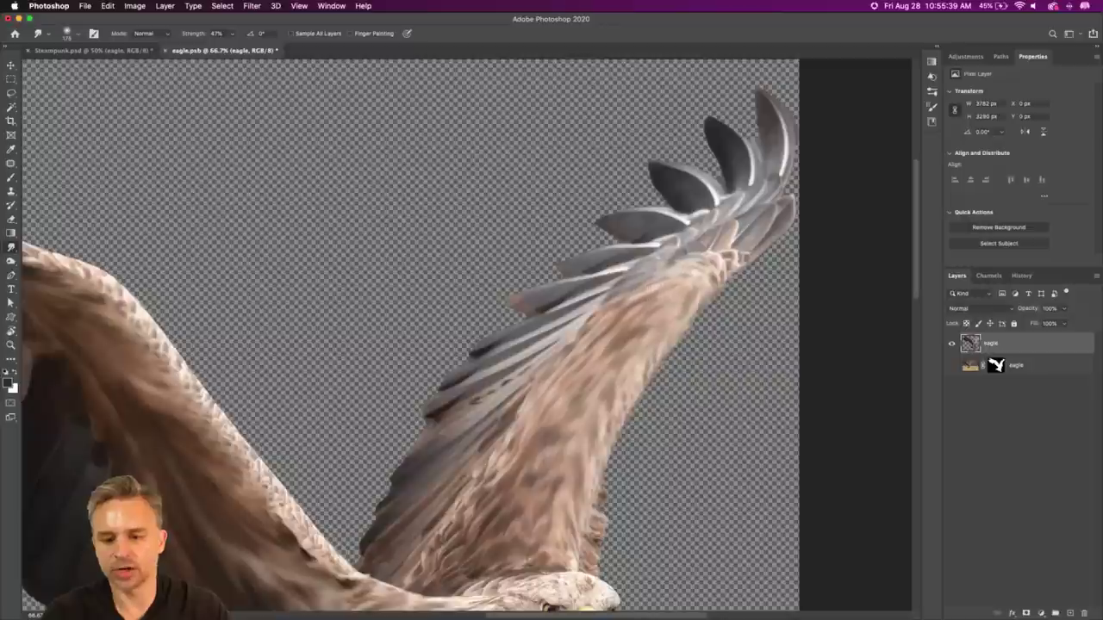
{"action": "mouse_move", "coordinate": [427, 564]}
{"action": "left_mouse_down"}
{"action": "mouse_move", "coordinate": [642, 286]}
{"action": "mouse_move", "coordinate": [728, 266]}
{"action": "left_mouse_up"}
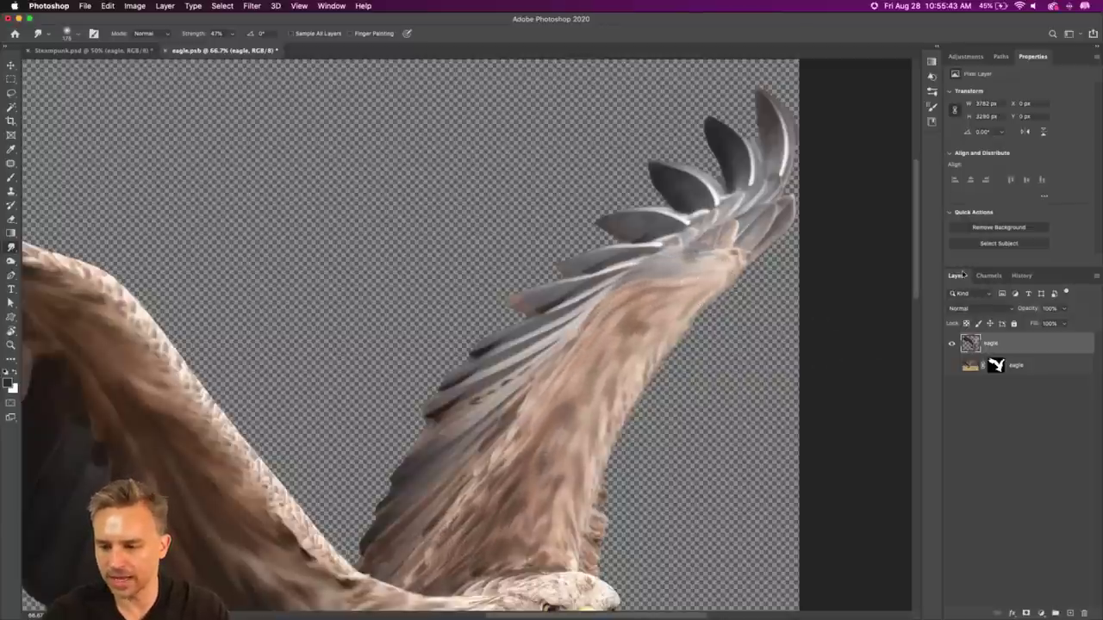
Step: Fully desaturate the eagle layer to grayscale with a Hue/Saturation adjustment
{"action": "key", "text": "super+u"}
{"action": "left_click_drag", "start_coordinate": [804, 307], "coordinate": [752, 307]}
{"action": "key", "text": "Return"}
Step: Lock the eagle layer's transparent pixels and smudge the feathers smooth along the leading edge of the left-hand wing
{"action": "left_click_drag", "start_coordinate": [303, 322], "coordinate": [478, 261]}
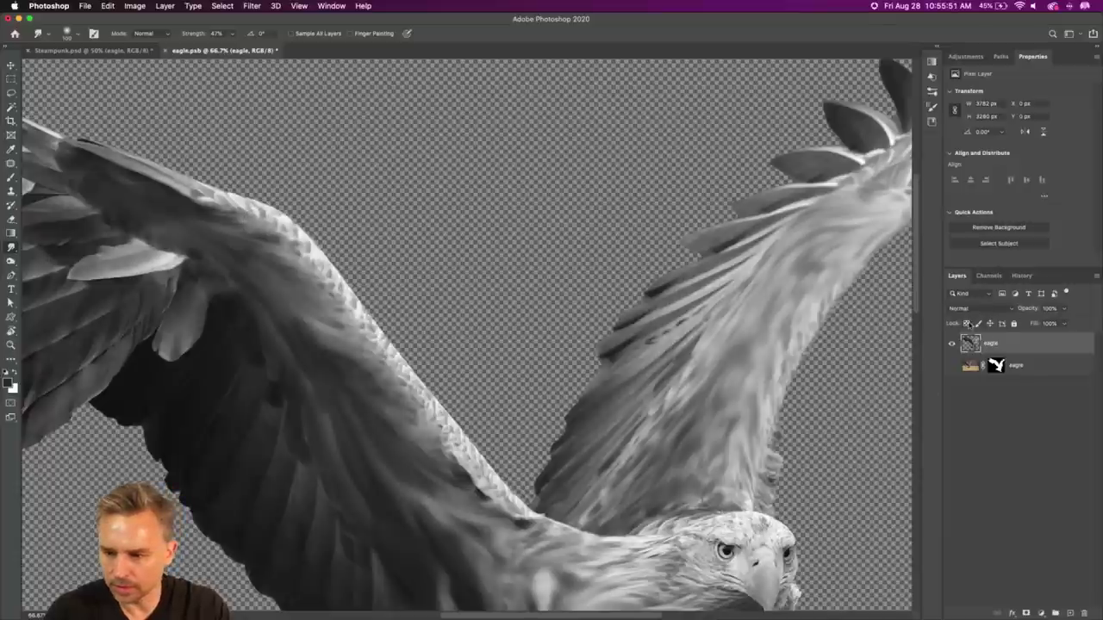
{"action": "mouse_move", "coordinate": [229, 201]}
{"action": "left_mouse_down"}
{"action": "mouse_move", "coordinate": [309, 259]}
{"action": "mouse_move", "coordinate": [472, 468]}
{"action": "mouse_move", "coordinate": [568, 541]}
{"action": "mouse_move", "coordinate": [619, 556]}
{"action": "left_mouse_up"}
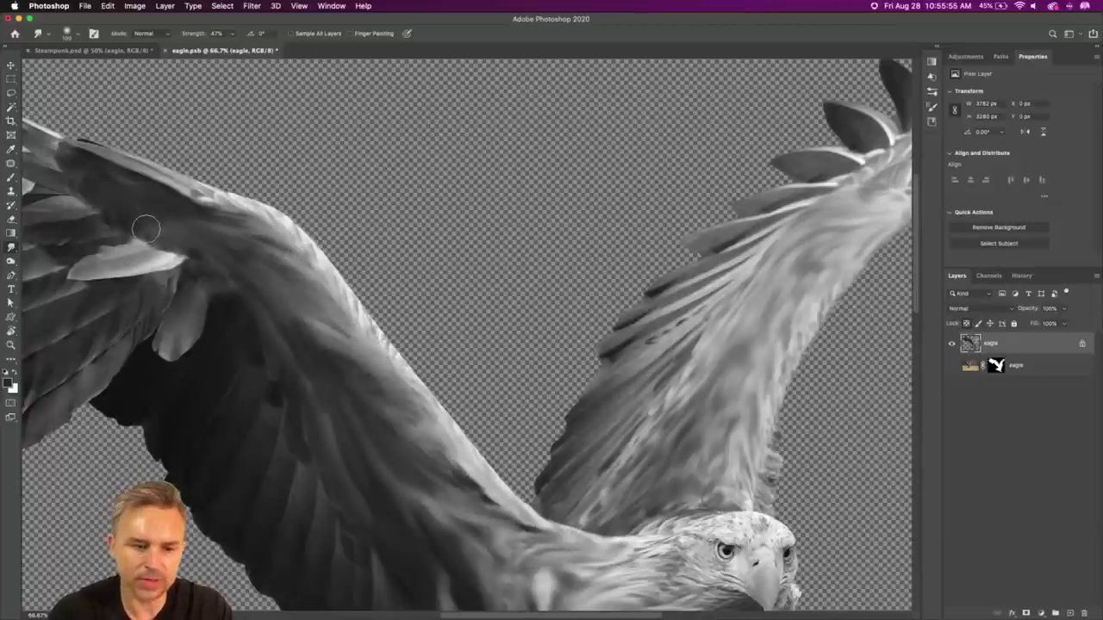
{"action": "mouse_move", "coordinate": [179, 201]}
{"action": "left_mouse_down"}
{"action": "mouse_move", "coordinate": [263, 234]}
{"action": "mouse_move", "coordinate": [392, 384]}
{"action": "mouse_move", "coordinate": [428, 400]}
{"action": "left_mouse_up"}
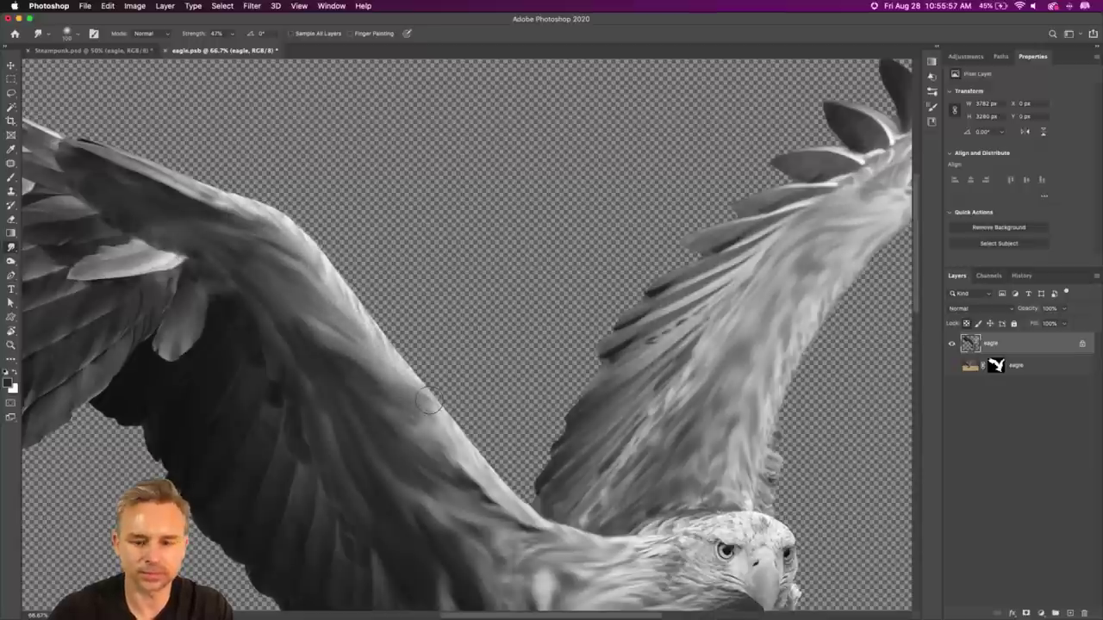
Step: Create a new layer above the retouched eagle and clip it to that layer for brush painting
{"action": "left_click", "coordinate": [1070, 613]}
{"action": "left_click", "coordinate": [1018, 353], "text": "alt"}
{"action": "key", "text": "b"}
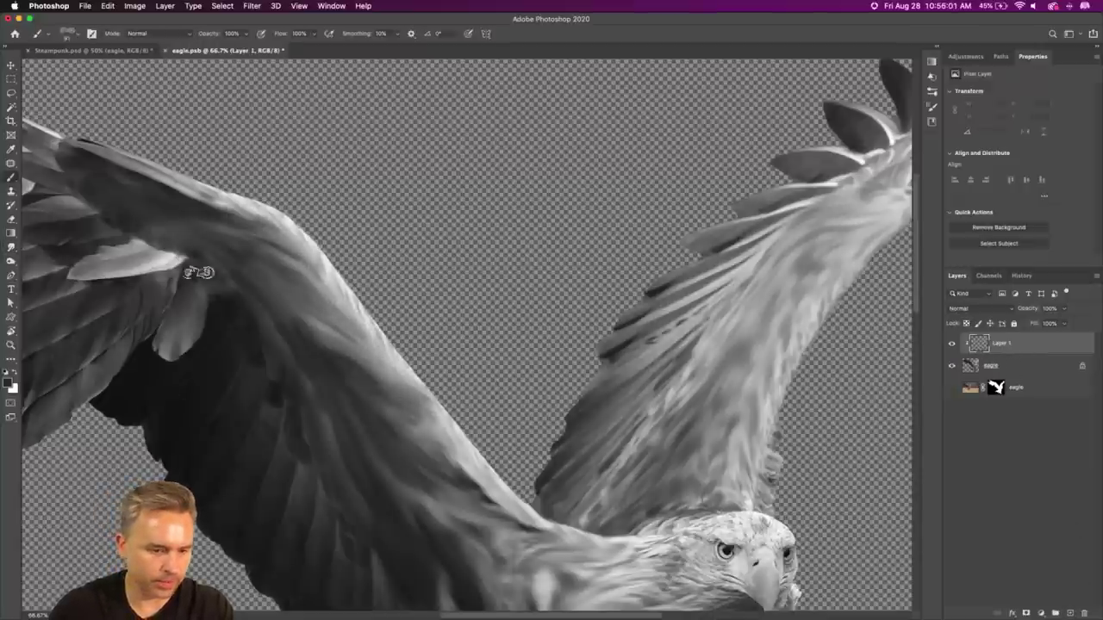
Step: Reset the Brush tool and paint soft white highlight bands along the left-hand wing's leading edge, the shoulder and the right-hand wing
{"action": "right_click", "coordinate": [38, 35]}
{"action": "left_click", "coordinate": [60, 41]}
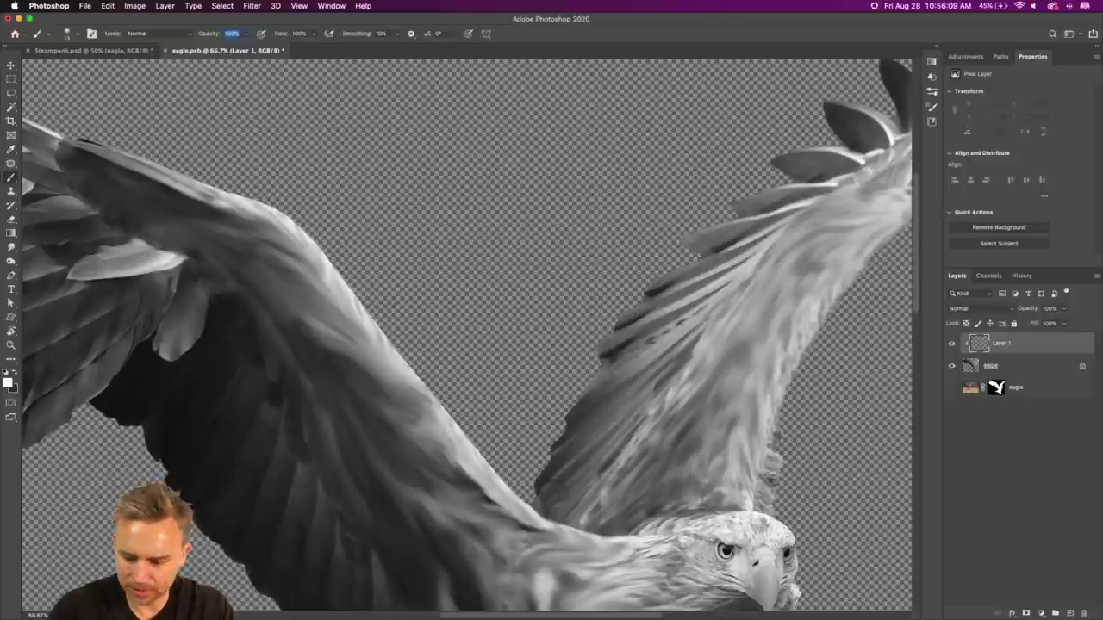
{"action": "left_click", "coordinate": [77, 35]}
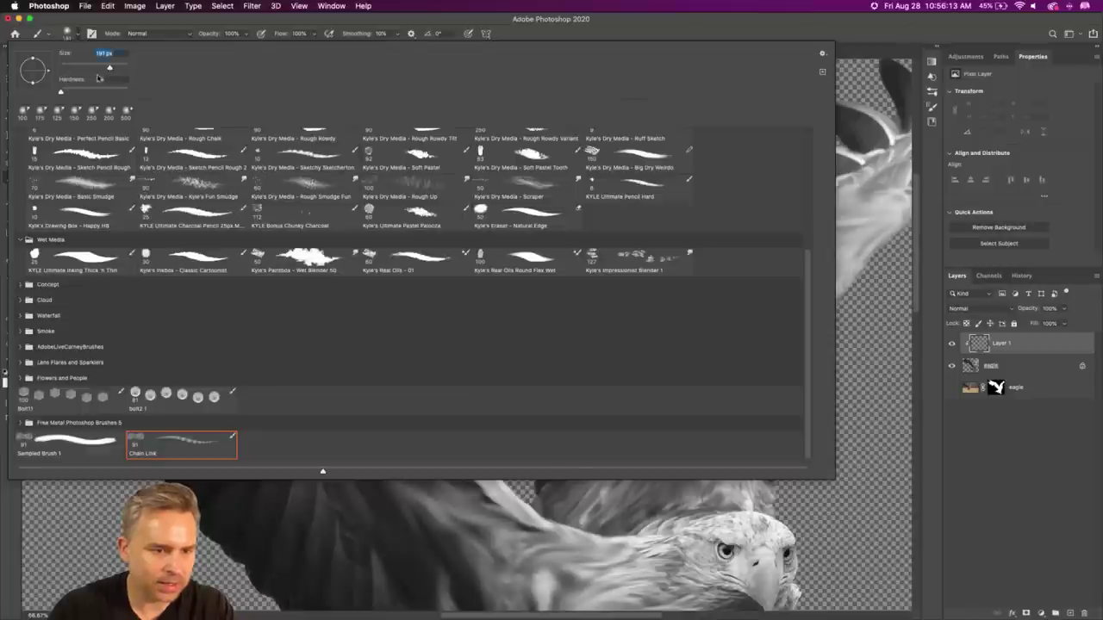
{"action": "key", "text": "Return"}
{"action": "mouse_move", "coordinate": [289, 250]}
{"action": "left_mouse_down"}
{"action": "mouse_move", "coordinate": [412, 466]}
{"action": "mouse_move", "coordinate": [393, 423]}
{"action": "left_mouse_up"}
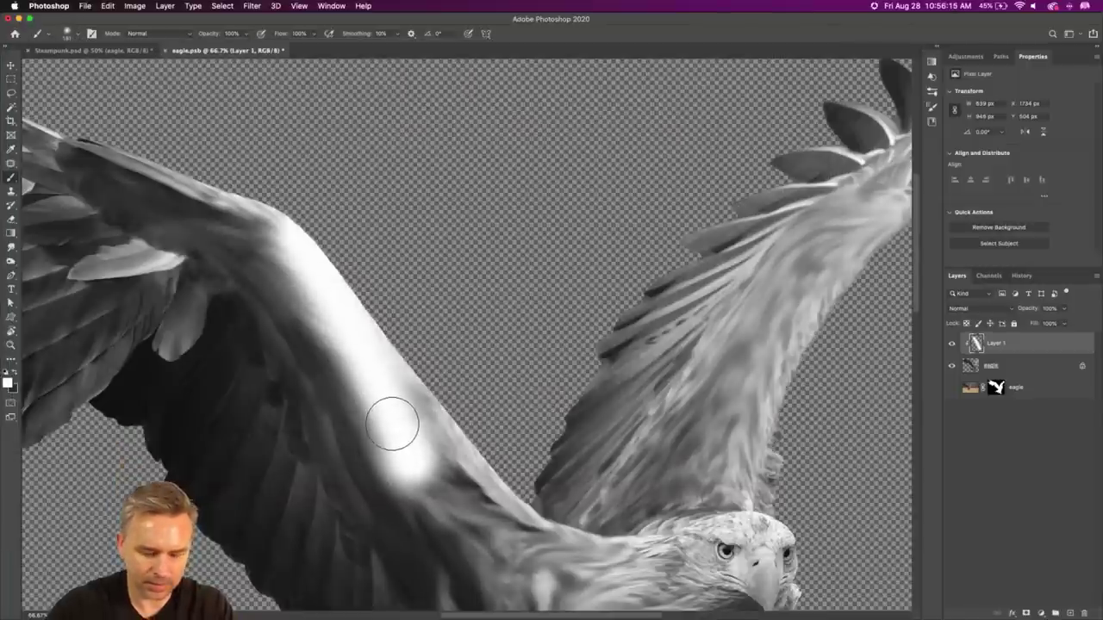
{"action": "key", "text": "super+z"}
{"action": "mouse_move", "coordinate": [289, 246]}
{"action": "left_mouse_down"}
{"action": "mouse_move", "coordinate": [547, 541]}
{"action": "mouse_move", "coordinate": [545, 519]}
{"action": "mouse_move", "coordinate": [632, 554]}
{"action": "mouse_move", "coordinate": [672, 543]}
{"action": "left_mouse_up"}
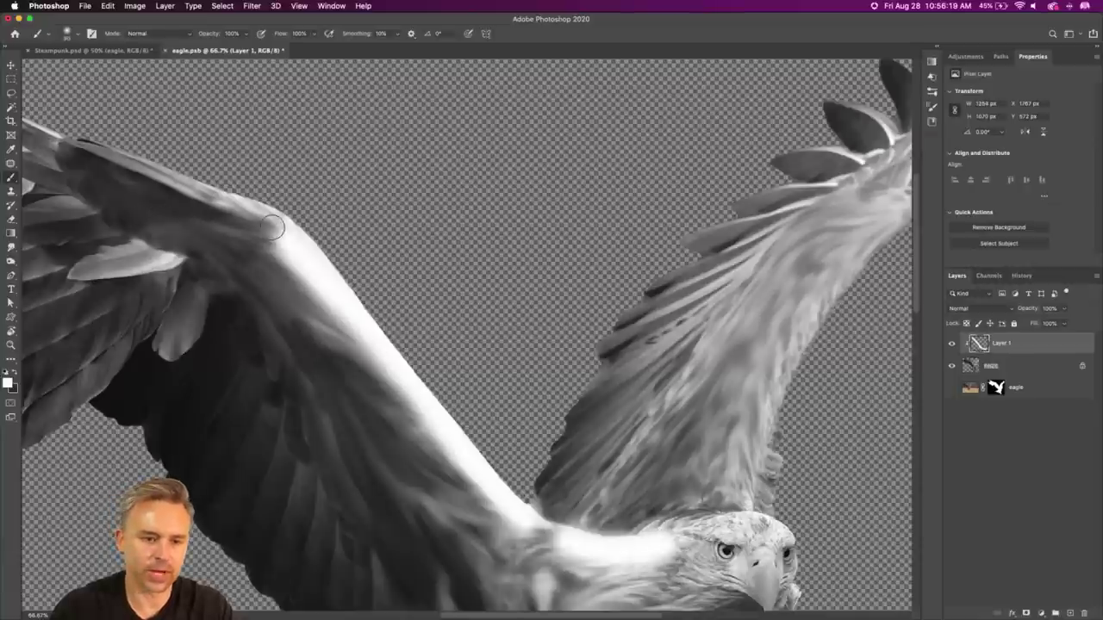
{"action": "left_click_drag", "start_coordinate": [272, 227], "coordinate": [71, 158]}
{"action": "mouse_move", "coordinate": [866, 210]}
{"action": "left_mouse_down"}
{"action": "mouse_move", "coordinate": [744, 360]}
{"action": "mouse_move", "coordinate": [706, 499]}
{"action": "left_mouse_up"}
Step: Save and close the eagle.psb contents, returning to Steampunk.psd to check the updated chrome effect on the wings
{"action": "key", "text": "super+s"}
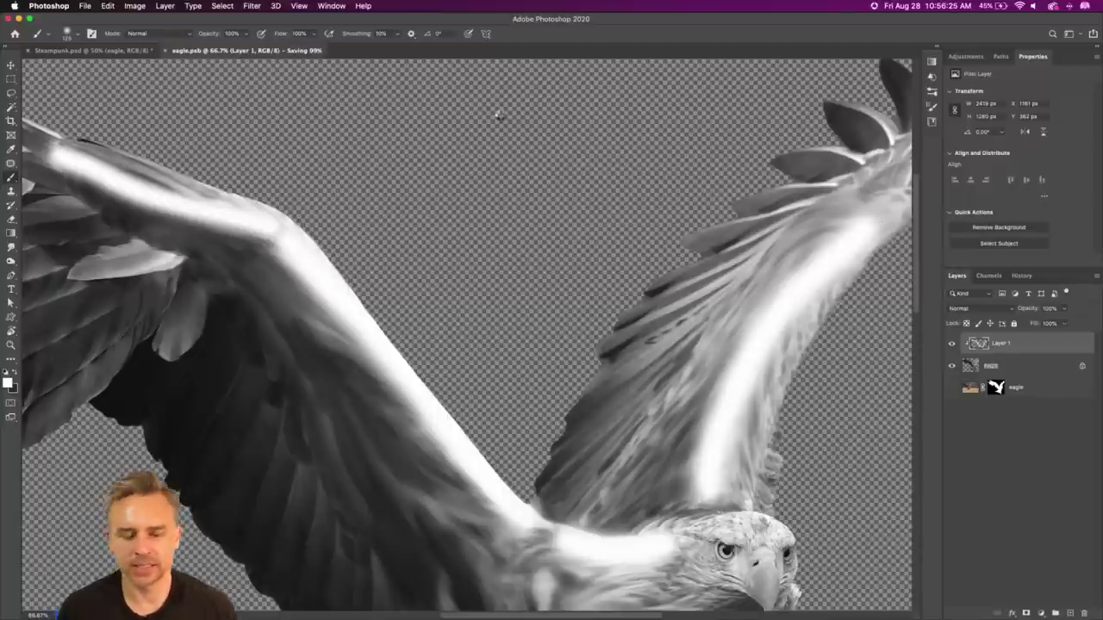
{"action": "key", "text": "super+w"}
{"action": "left_click_drag", "start_coordinate": [342, 181], "coordinate": [432, 269]}
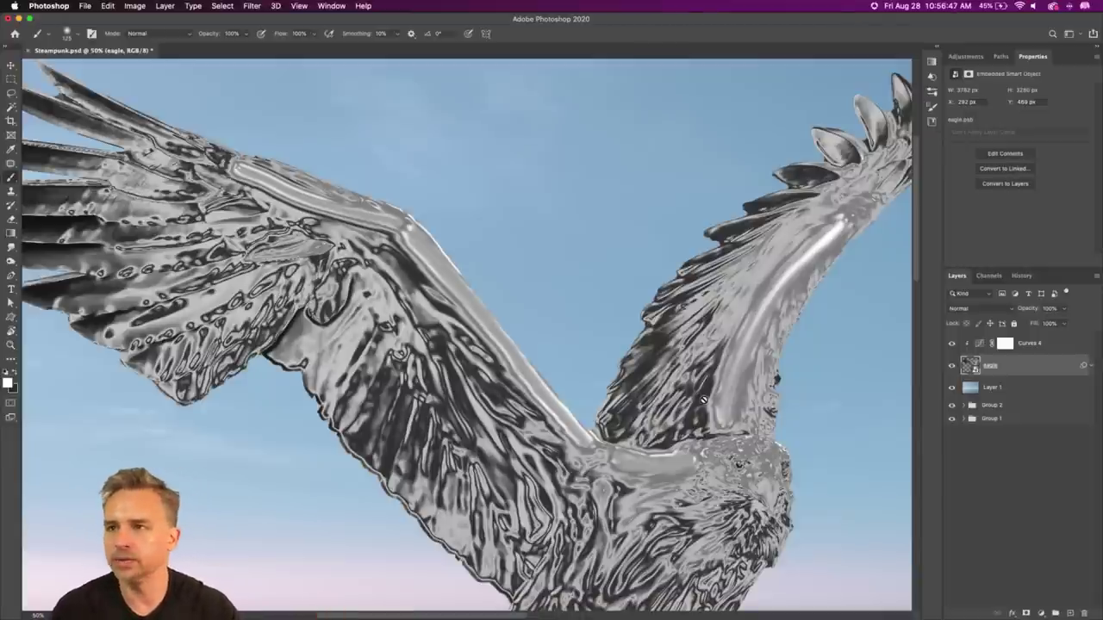
{"action": "scroll", "coordinate": [567, 508], "scroll_direction": "down", "scroll_amount": 5}
{"action": "scroll", "coordinate": [604, 474], "scroll_direction": "up", "scroll_amount": 5}
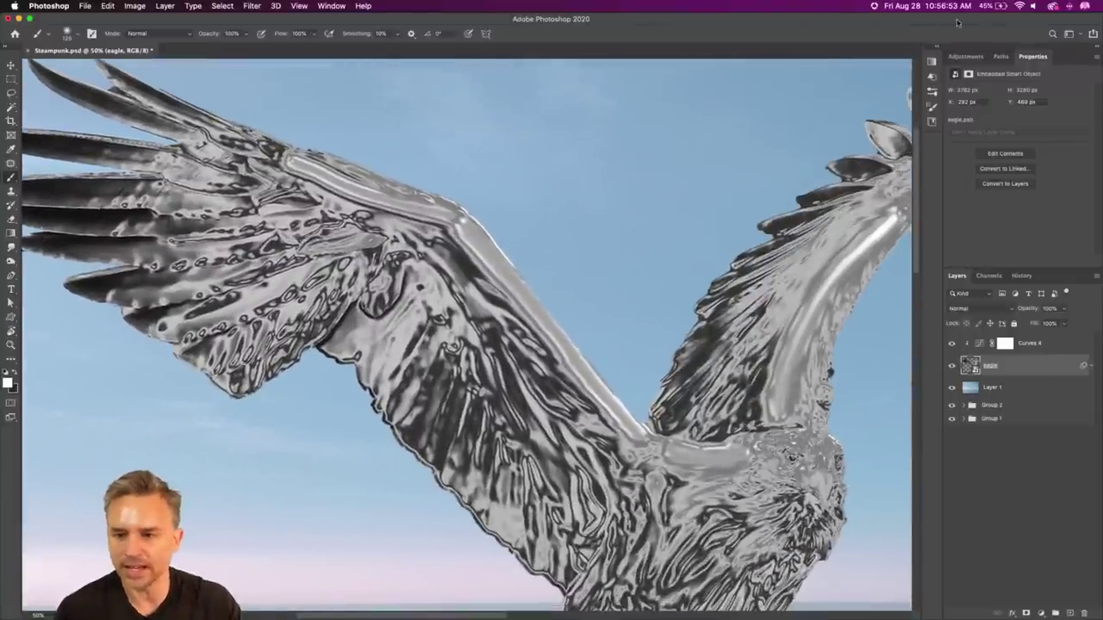
Step: Show the Steampunk library and expand its Parts group
{"action": "left_click", "coordinate": [934, 47]}
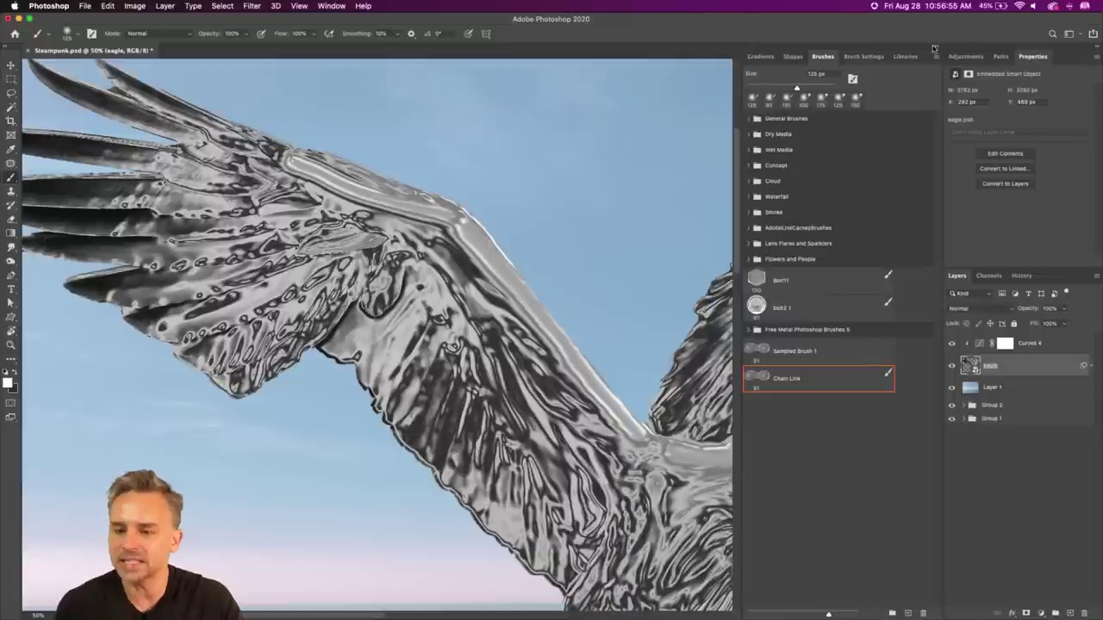
{"action": "left_click", "coordinate": [791, 57]}
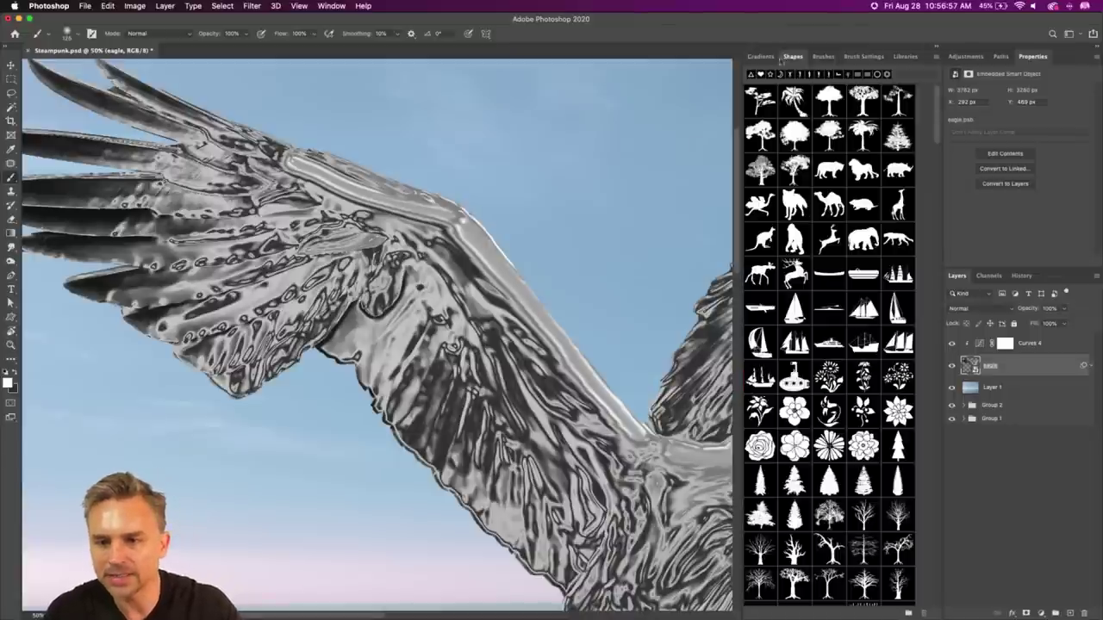
{"action": "left_click", "coordinate": [902, 57]}
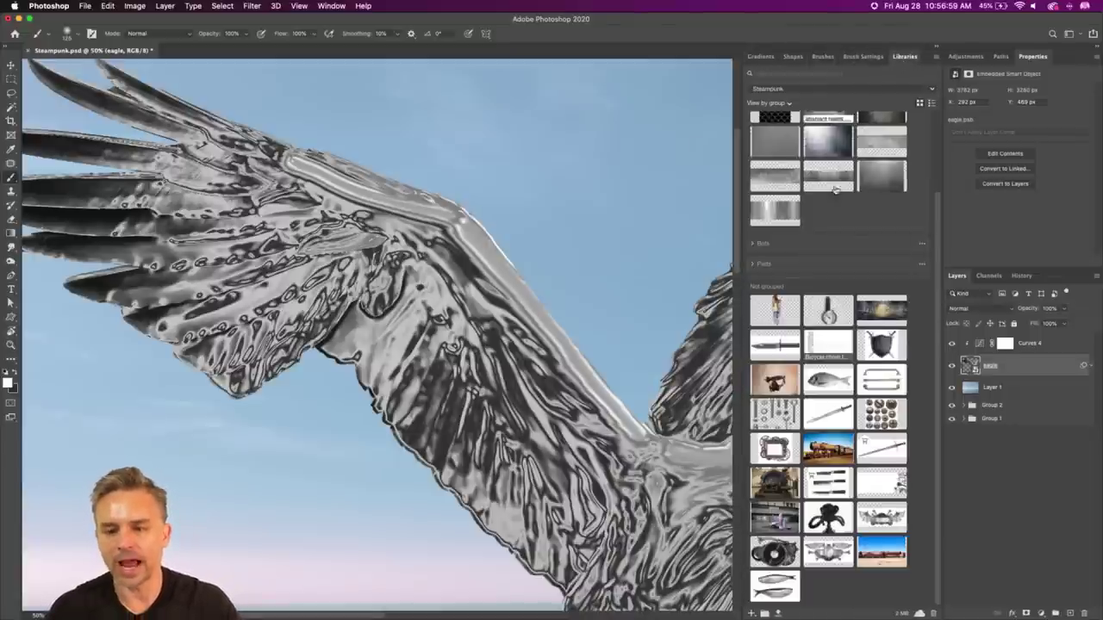
{"action": "scroll", "coordinate": [759, 402], "scroll_direction": "up", "scroll_amount": 2}
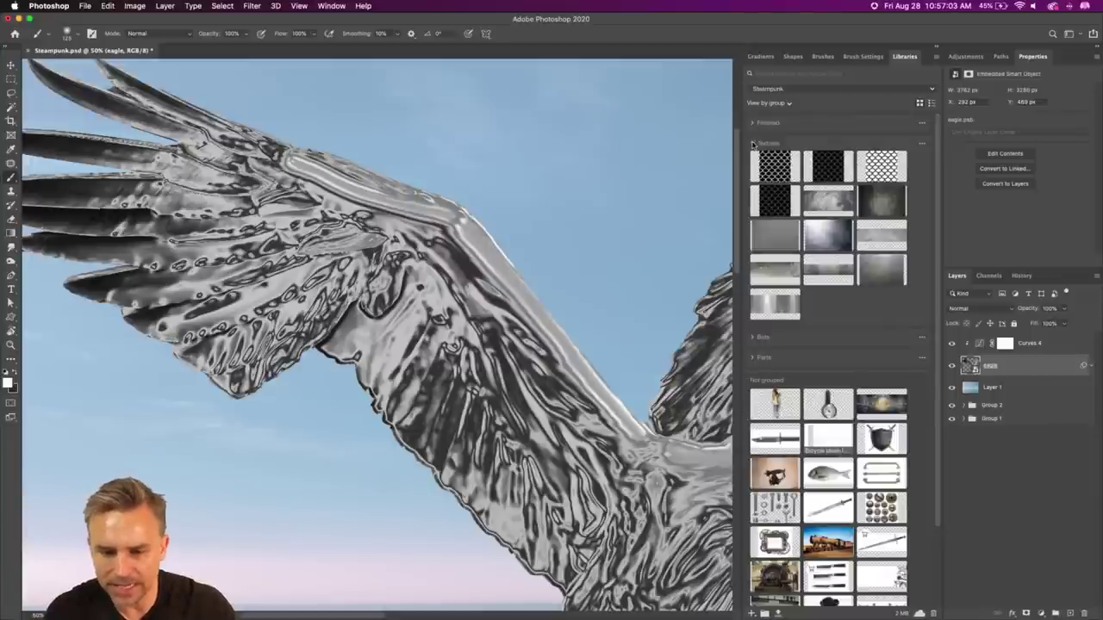
{"action": "left_click", "coordinate": [751, 357]}
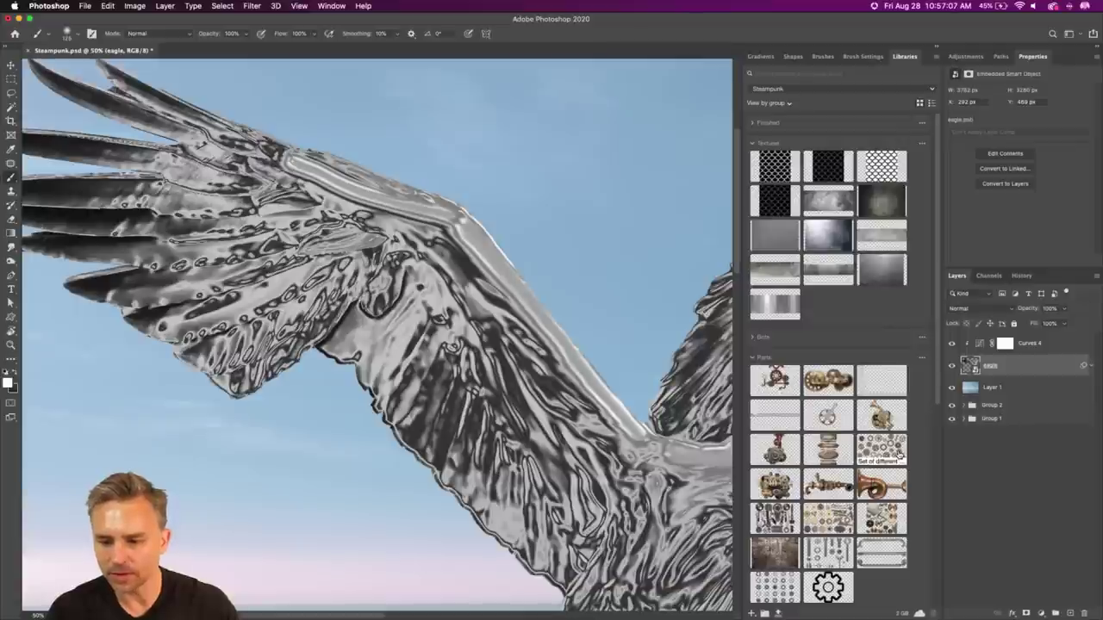
Step: Add a new empty layer above the Curves 4 adjustment
{"action": "left_click", "coordinate": [1043, 343]}
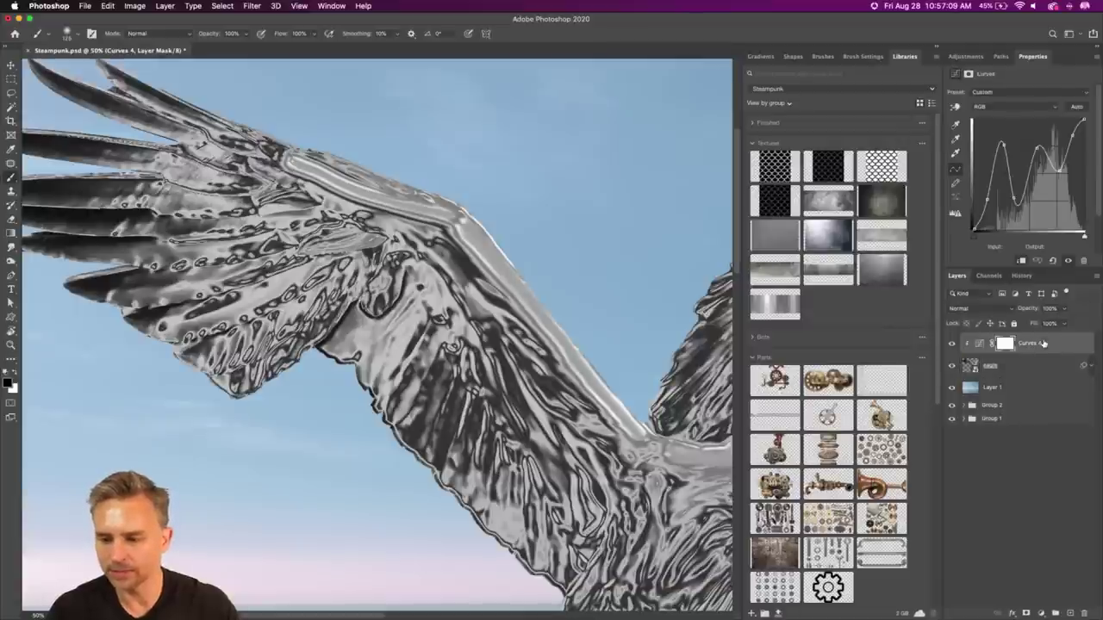
{"action": "left_click", "coordinate": [1069, 613]}
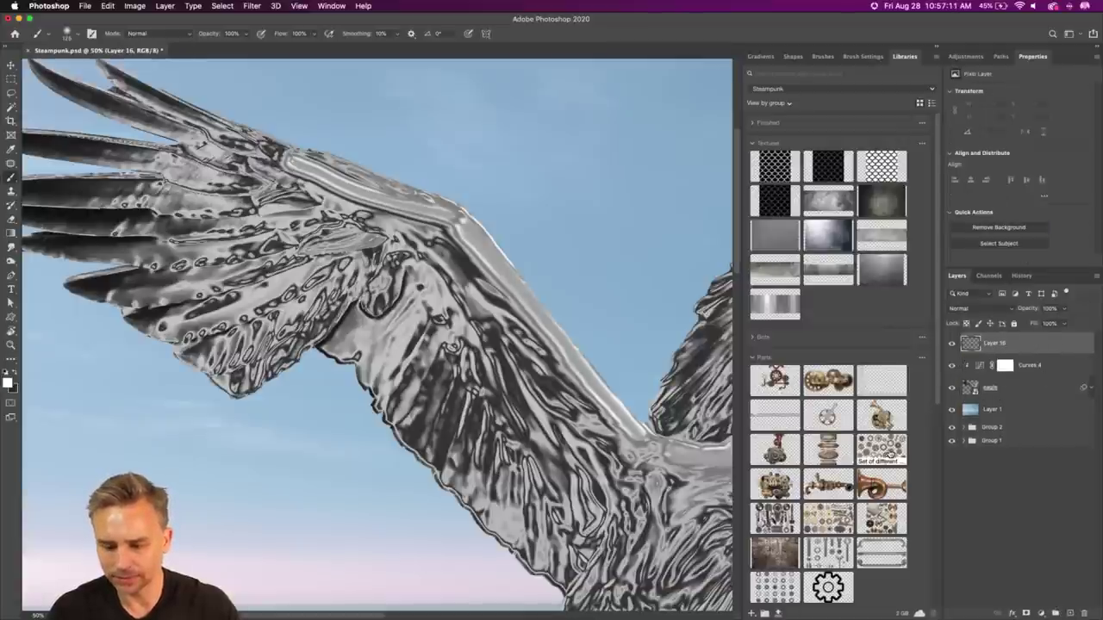
Step: Place the modern military knife image from the library over the left-hand wing and rasterize its layer
{"action": "scroll", "coordinate": [802, 459], "scroll_direction": "down", "scroll_amount": 5}
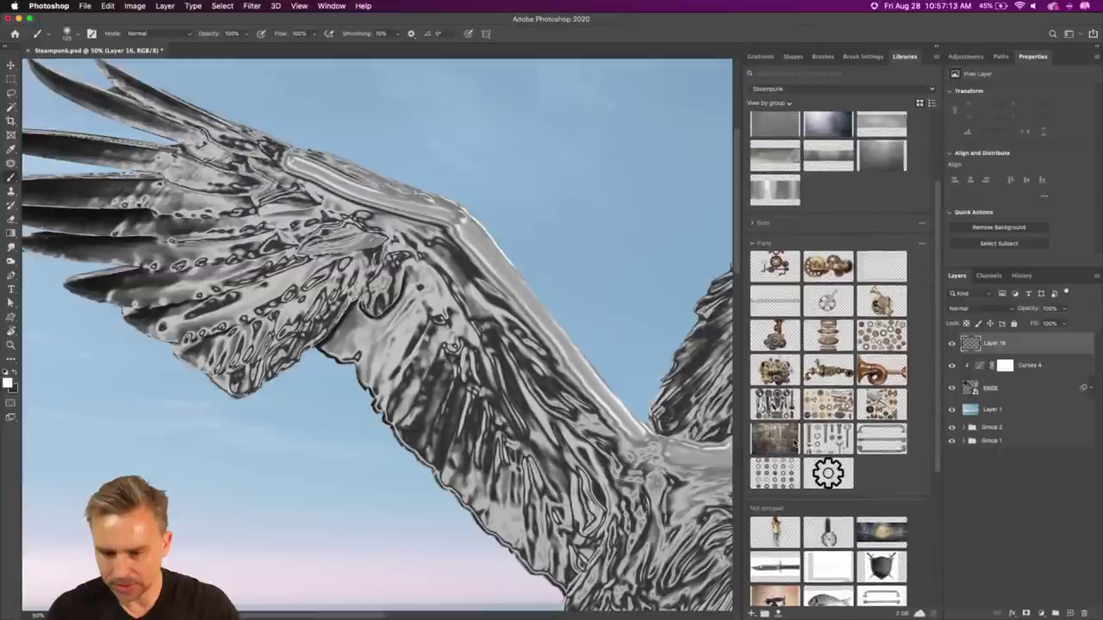
{"action": "left_click_drag", "start_coordinate": [769, 508], "coordinate": [436, 222]}
{"action": "right_click", "coordinate": [1046, 349]}
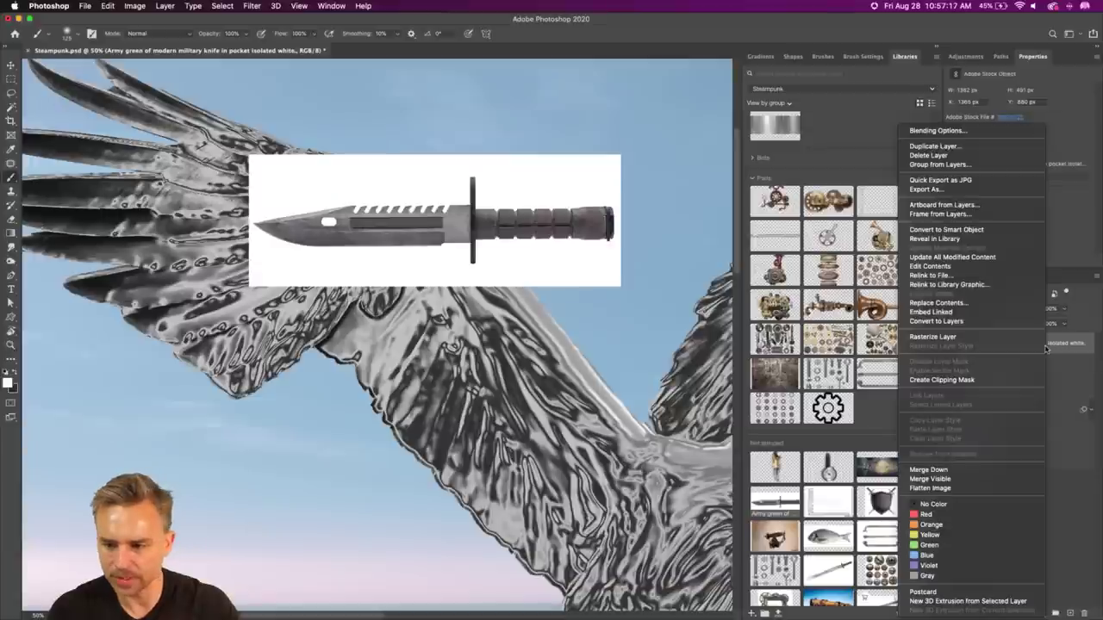
{"action": "left_click", "coordinate": [957, 336]}
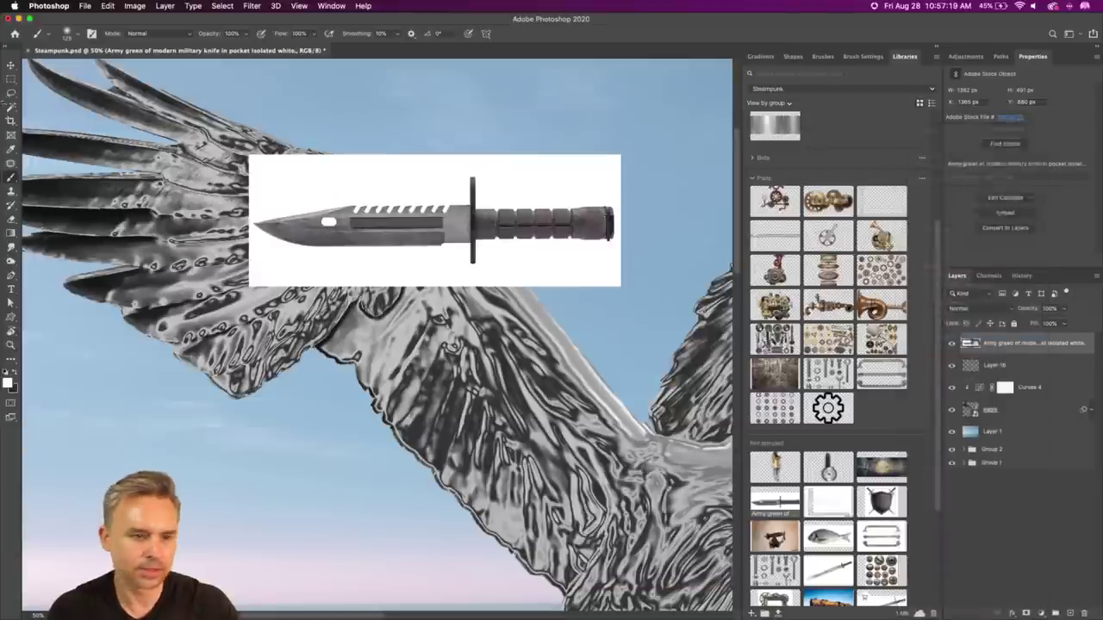
Step: Select the white background around the knife with the Magic Wand and delete it
{"action": "left_click", "coordinate": [11, 107]}
{"action": "left_click", "coordinate": [343, 188]}
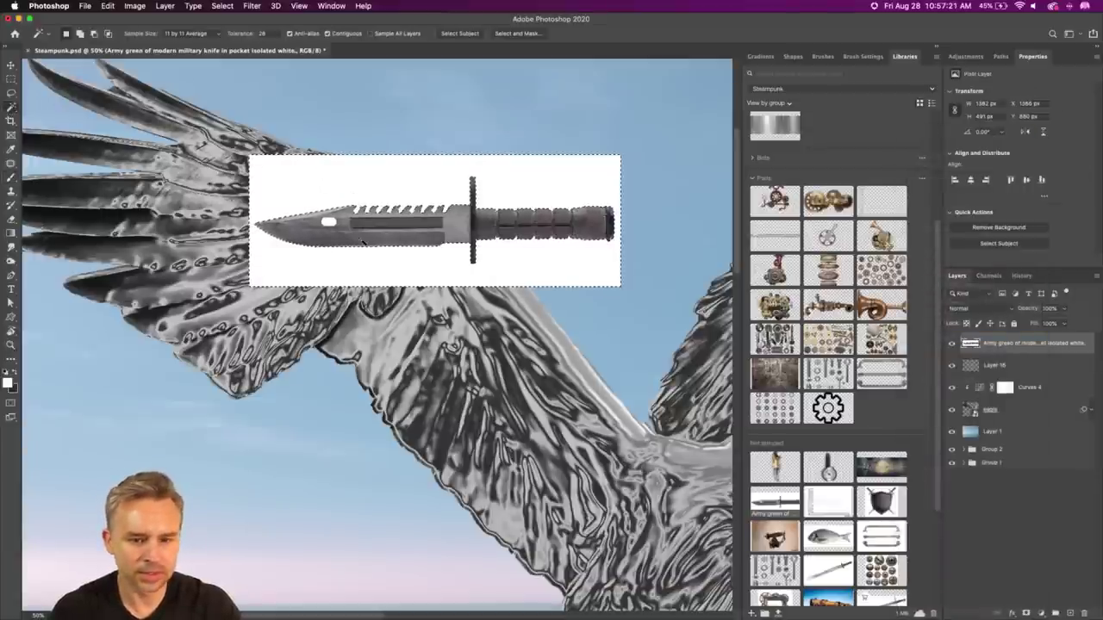
{"action": "key", "text": "Delete"}
{"action": "key", "text": "ctrl+d"}
Step: Delete the knife's handle and guard with rectangular selections, trimming the blade's base to a clean edge
{"action": "left_click", "coordinate": [11, 79]}
{"action": "left_click_drag", "start_coordinate": [639, 156], "coordinate": [471, 319]}
{"action": "key", "text": "Delete"}
{"action": "key", "text": "super+d"}
{"action": "scroll", "coordinate": [418, 180], "scroll_direction": "up", "scroll_amount": 5}
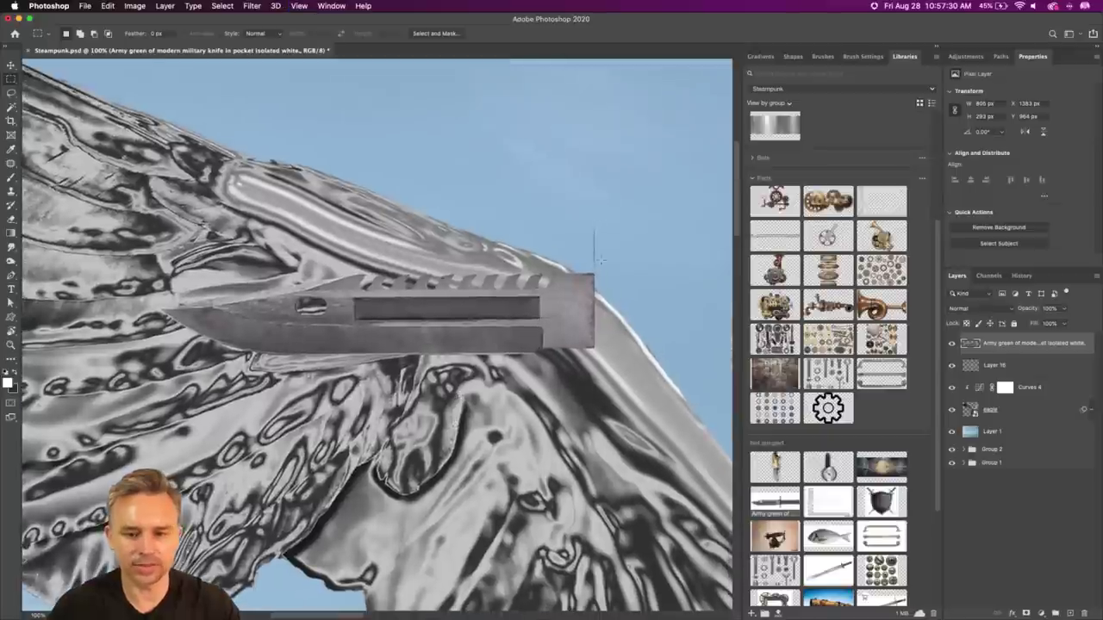
{"action": "left_click_drag", "start_coordinate": [639, 205], "coordinate": [591, 386]}
{"action": "key", "text": "Delete"}
{"action": "key", "text": "super+d"}
Step: Move the knife blade up to the topmost feathers at the tip of the left-hand wing
{"action": "key", "text": "v"}
{"action": "scroll", "coordinate": [502, 385], "scroll_direction": "left", "scroll_amount": 5}
{"action": "scroll", "coordinate": [503, 385], "scroll_direction": "up", "scroll_amount": 2}
{"action": "left_click_drag", "start_coordinate": [584, 392], "coordinate": [347, 296]}
{"action": "scroll", "coordinate": [477, 376], "scroll_direction": "left", "scroll_amount": 5}
{"action": "scroll", "coordinate": [477, 376], "scroll_direction": "up", "scroll_amount": 3}
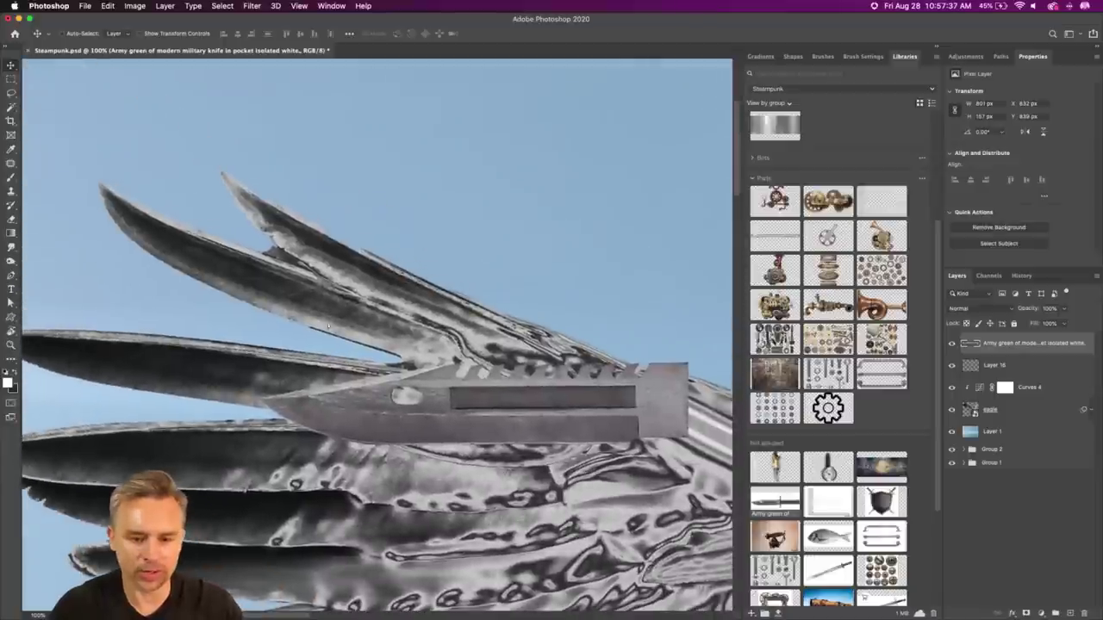
{"action": "left_click_drag", "start_coordinate": [420, 394], "coordinate": [258, 288]}
Step: Try to rotate and fit the rasterized blade over the top feather of the left-hand wing
{"action": "key", "text": "super+t"}
{"action": "left_click_drag", "start_coordinate": [90, 249], "coordinate": [131, 155]}
{"action": "left_click_drag", "start_coordinate": [203, 256], "coordinate": [276, 269]}
{"action": "left_click_drag", "start_coordinate": [194, 157], "coordinate": [241, 119]}
{"action": "mouse_move", "coordinate": [372, 279]}
{"action": "left_mouse_down"}
{"action": "mouse_move", "coordinate": [352, 260]}
{"action": "mouse_move", "coordinate": [378, 276]}
{"action": "mouse_move", "coordinate": [376, 289]}
{"action": "left_mouse_up"}
{"action": "key", "text": "Return"}
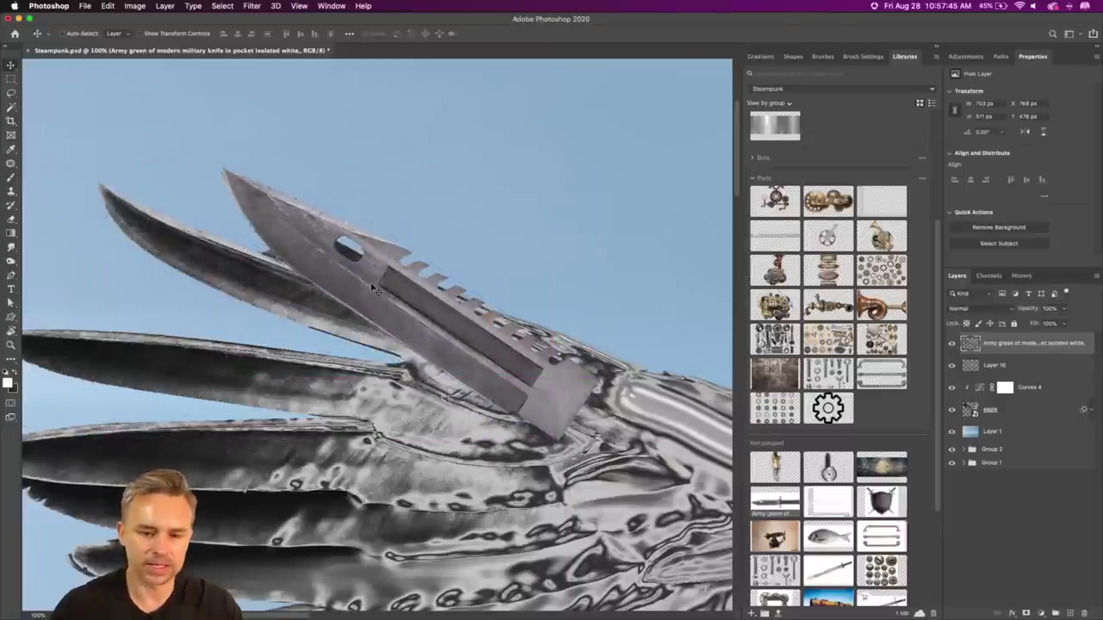
{"action": "key", "text": "super+z"}
{"action": "key", "text": "super+z"}
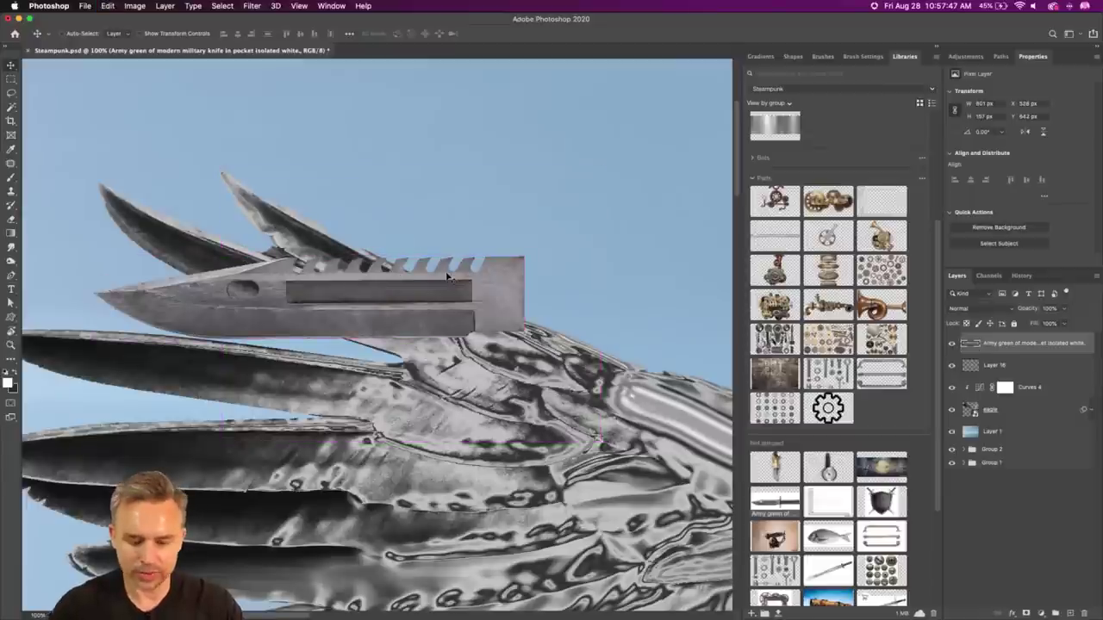
{"action": "key", "text": "super+z"}
Step: Convert the knife blade to a smart object, and rotate and position it over the left-hand wing's top feather
{"action": "scroll", "coordinate": [439, 291], "scroll_direction": "up", "scroll_amount": 3}
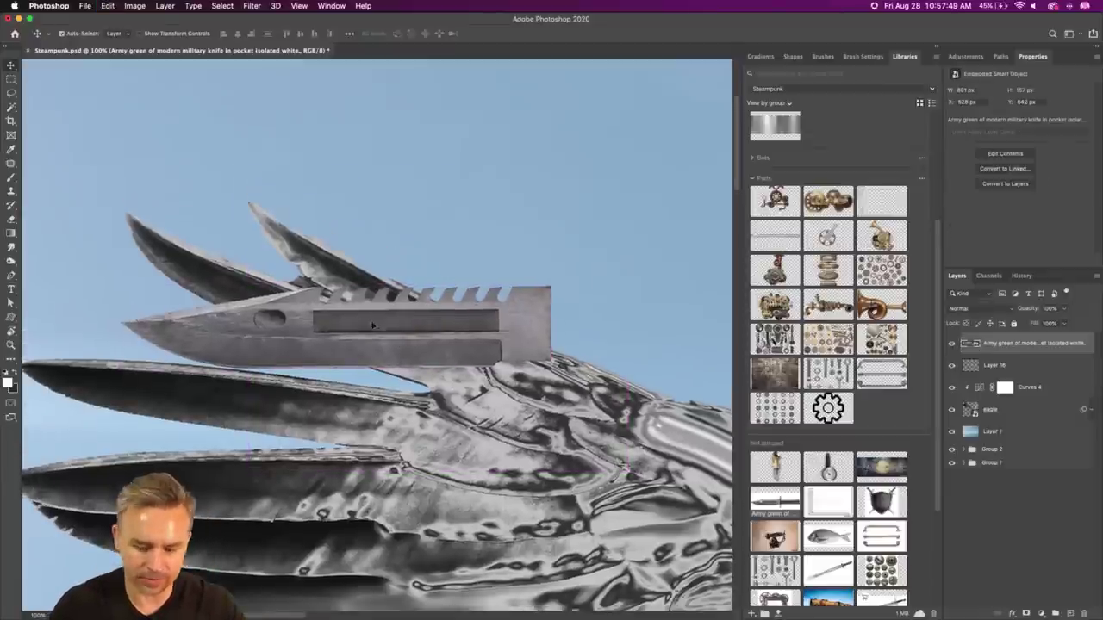
{"action": "key", "text": "super+t"}
{"action": "left_click_drag", "start_coordinate": [116, 289], "coordinate": [196, 191]}
{"action": "left_click_drag", "start_coordinate": [319, 272], "coordinate": [410, 267]}
{"action": "key", "text": "Return"}
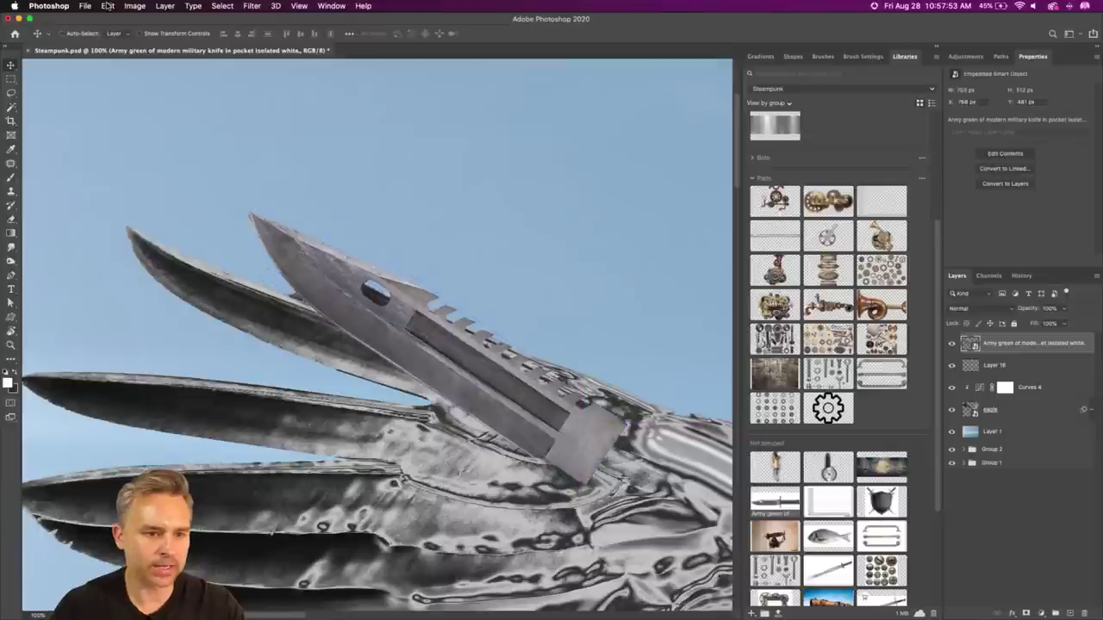
Step: Bend the blade with Puppet Warp, using pins near its tip, middle and base to follow the feather's curve
{"action": "left_click", "coordinate": [108, 6]}
{"action": "left_click", "coordinate": [153, 226]}
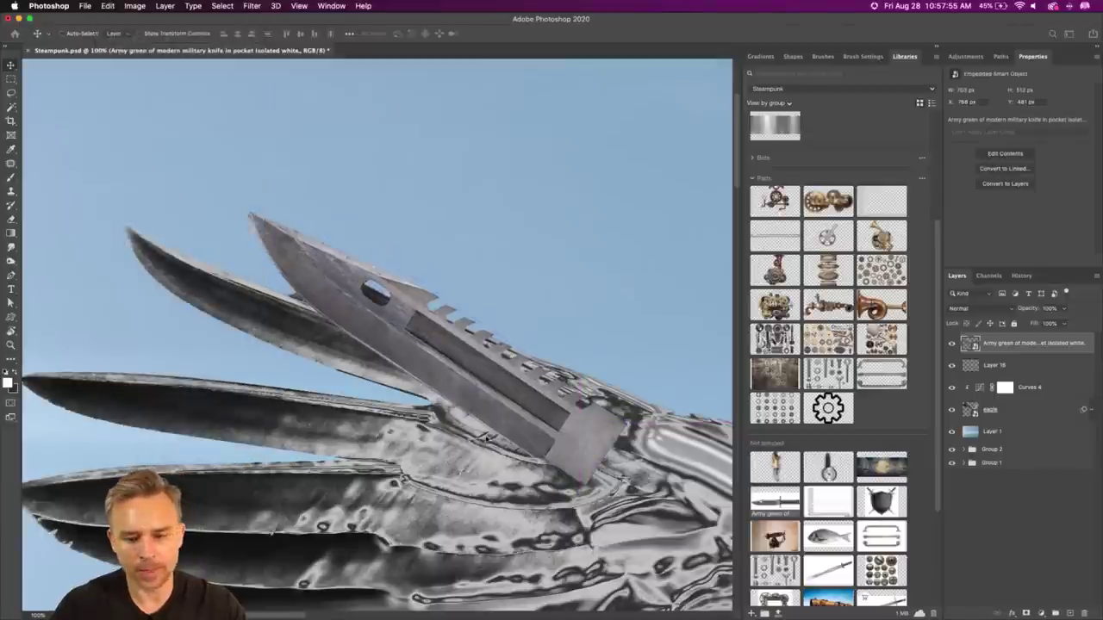
{"action": "left_click", "coordinate": [329, 297]}
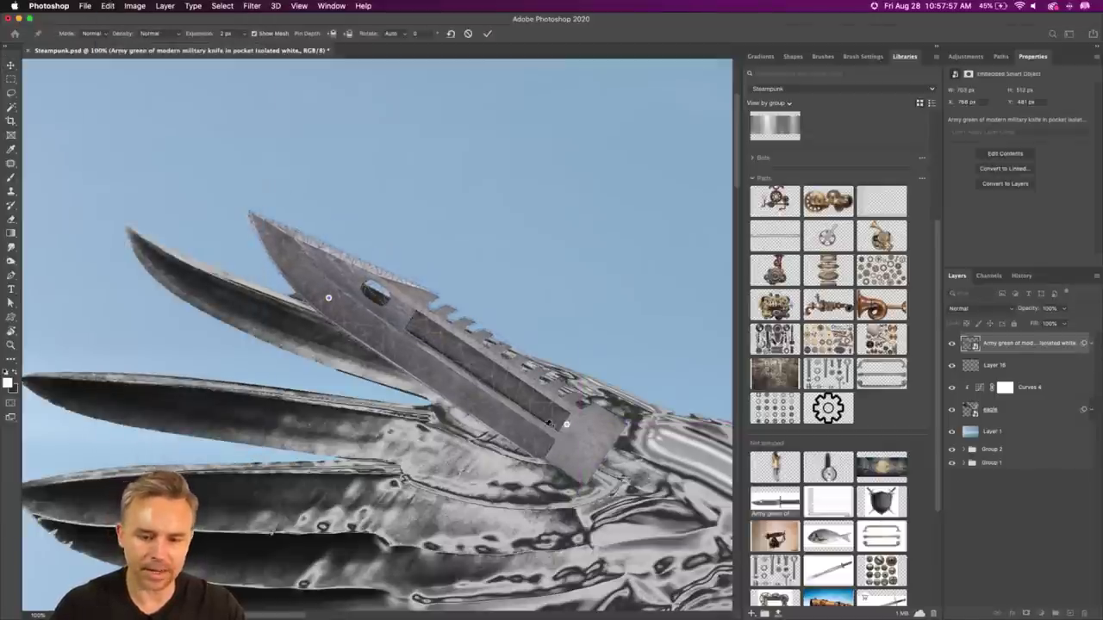
{"action": "left_click_drag", "start_coordinate": [566, 424], "coordinate": [581, 411]}
{"action": "left_click_drag", "start_coordinate": [437, 335], "coordinate": [429, 352]}
{"action": "key", "text": "Return"}
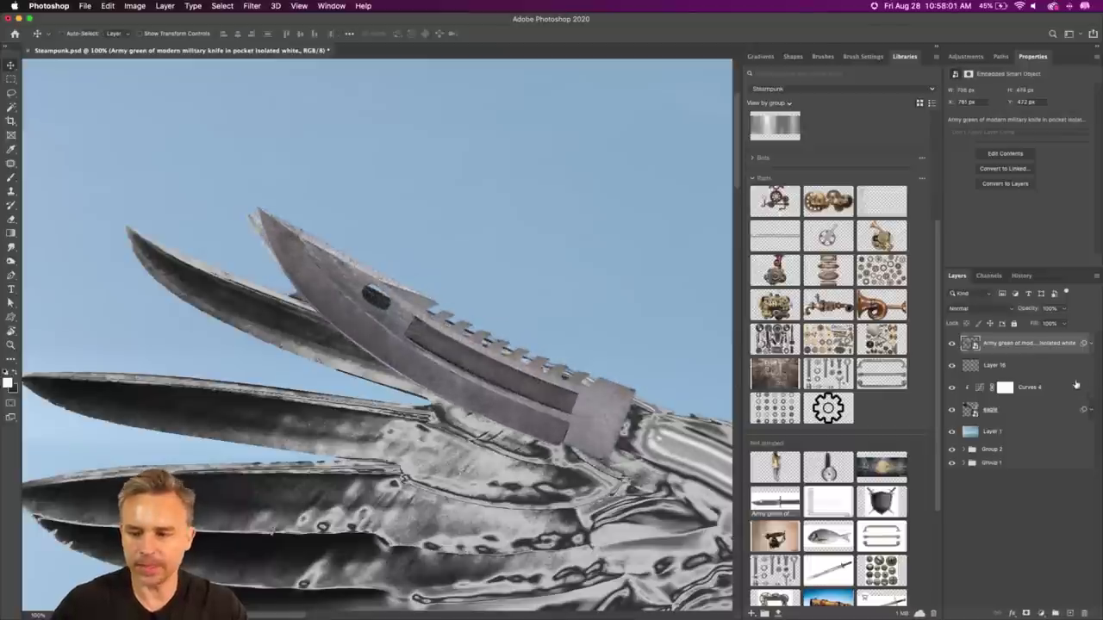
Step: Duplicate the curved blade and position the copy over the neighbouring second feather of the left-hand wing
{"action": "key", "text": "super+j"}
{"action": "left_click_drag", "start_coordinate": [440, 296], "coordinate": [300, 308]}
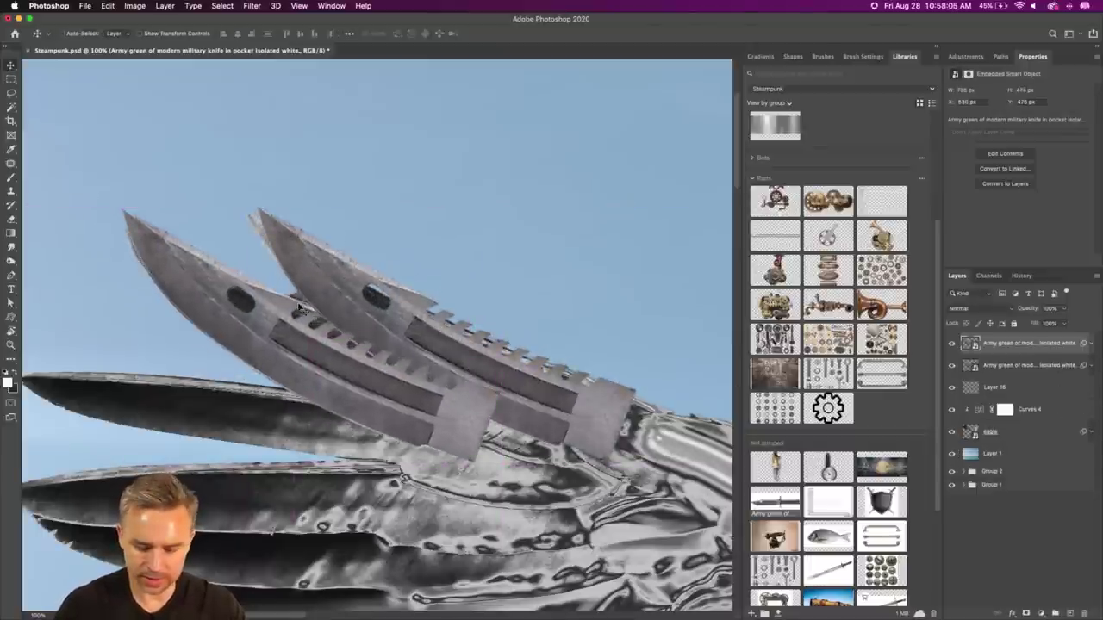
{"action": "scroll", "coordinate": [300, 307], "scroll_direction": "down", "scroll_amount": 5}
{"action": "scroll", "coordinate": [300, 307], "scroll_direction": "left", "scroll_amount": 5}
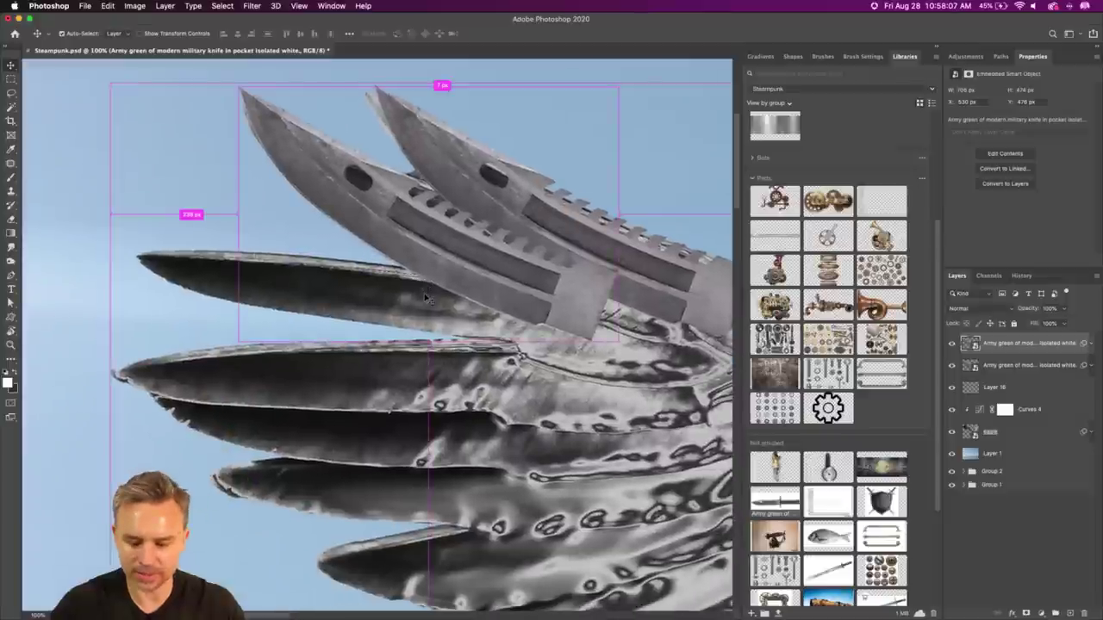
Step: Duplicate the curved blade, and rotate and position the copy over the third feather of the left-hand wing
{"action": "key", "text": "super+j"}
{"action": "left_click_drag", "start_coordinate": [425, 297], "coordinate": [350, 402]}
{"action": "key", "text": "super+t"}
{"action": "left_click_drag", "start_coordinate": [97, 151], "coordinate": [60, 303]}
{"action": "key", "text": "Return"}
{"action": "left_click_drag", "start_coordinate": [264, 328], "coordinate": [280, 297]}
{"action": "key", "text": "super+j"}
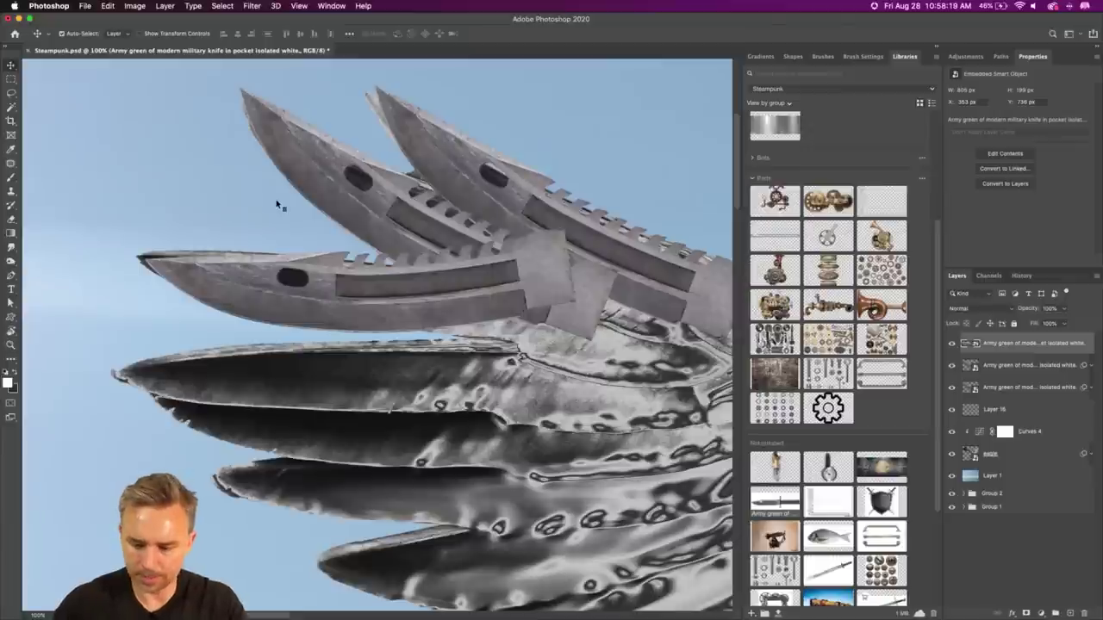
Step: Rebend the third blade with Puppet Warp by adjusting its existing base, tip and middle pins so its base angles down into the wing
{"action": "key", "text": "super"}
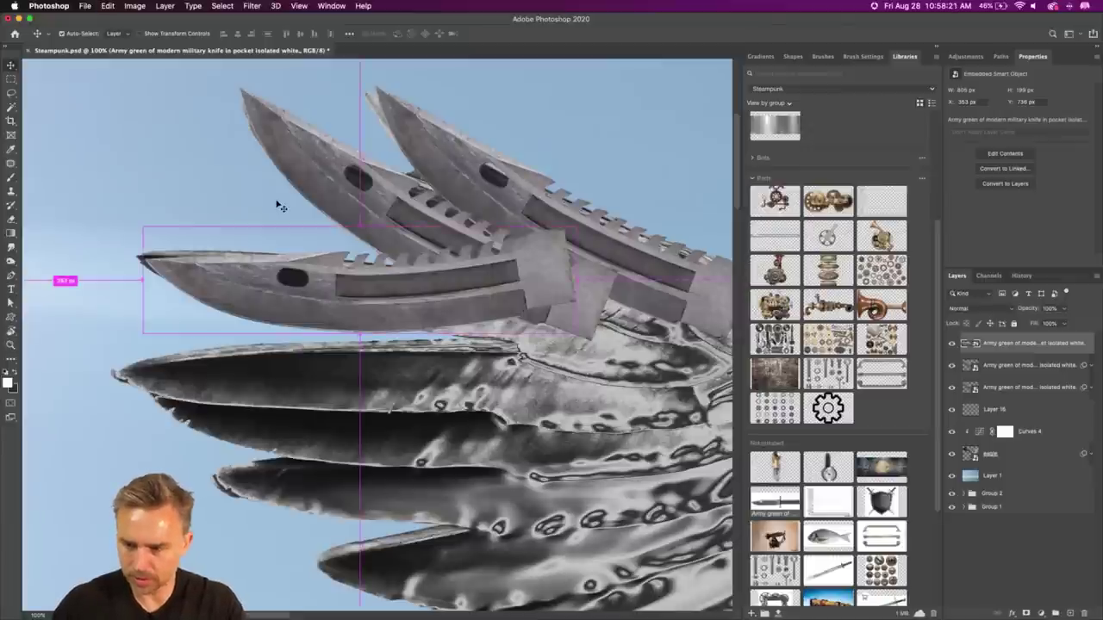
{"action": "key", "text": "super+shift+w"}
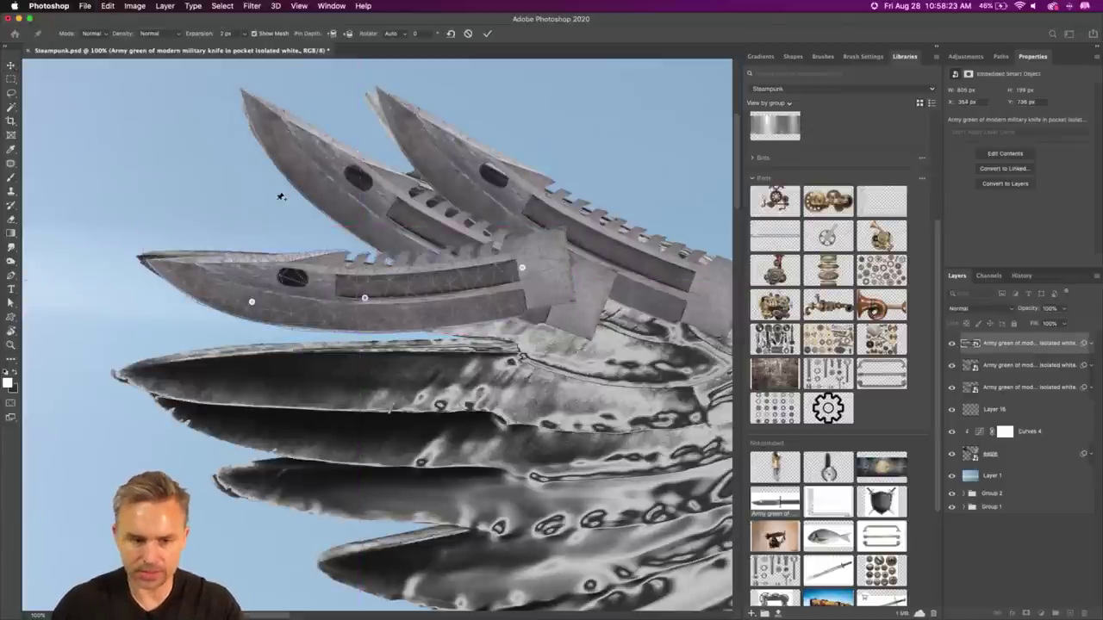
{"action": "left_click_drag", "start_coordinate": [521, 267], "coordinate": [560, 327]}
{"action": "left_click_drag", "start_coordinate": [251, 302], "coordinate": [219, 297]}
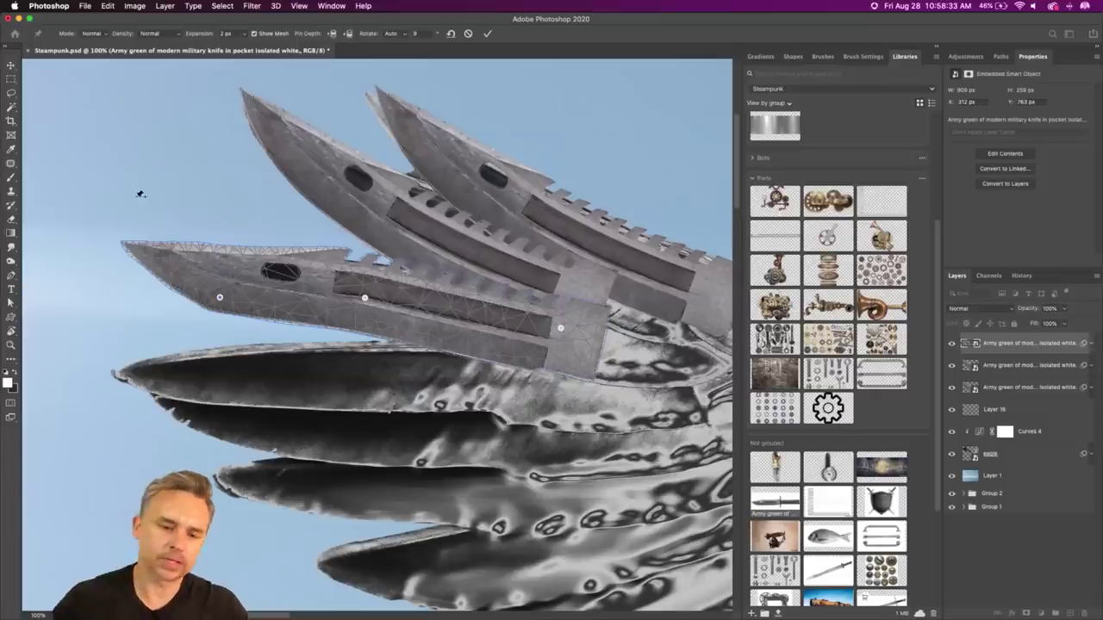
{"action": "mouse_move", "coordinate": [364, 298]}
{"action": "left_mouse_down"}
{"action": "mouse_move", "coordinate": [389, 283]}
{"action": "mouse_move", "coordinate": [366, 308]}
{"action": "left_mouse_up"}
{"action": "key", "text": "Return"}
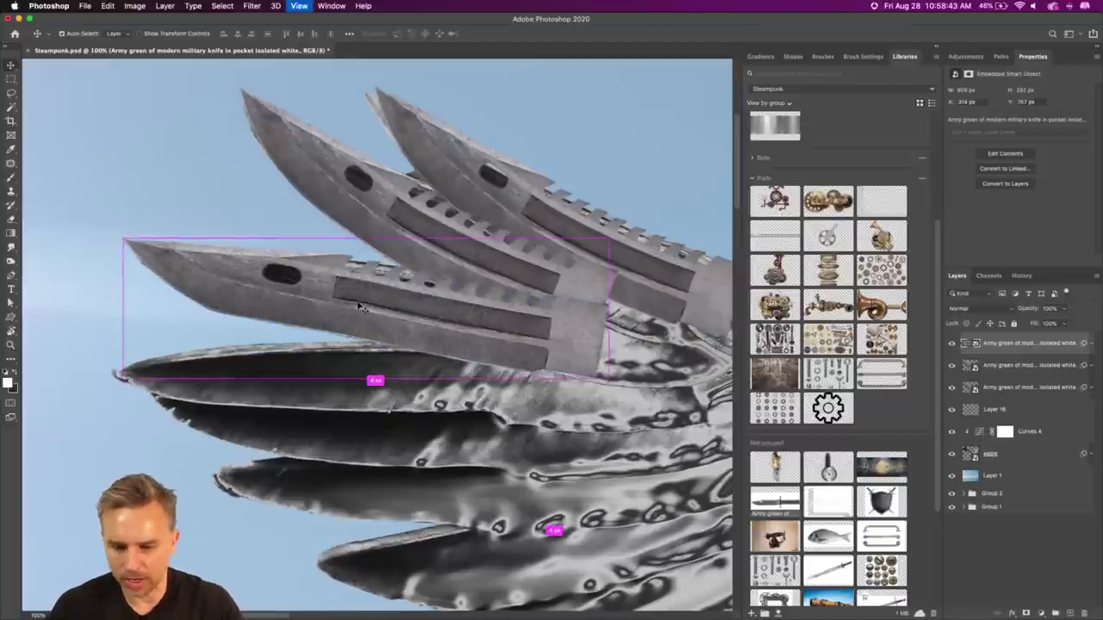
Step: Group all layers from the topmost blade down to Group 2 into one new group
{"action": "key", "text": "super+minus"}
{"action": "key", "text": "super+minus"}
{"action": "key", "text": "super+minus"}
{"action": "scroll", "coordinate": [360, 307], "scroll_direction": "right", "scroll_amount": 10}
{"action": "scroll", "coordinate": [360, 308], "scroll_direction": "down", "scroll_amount": 5}
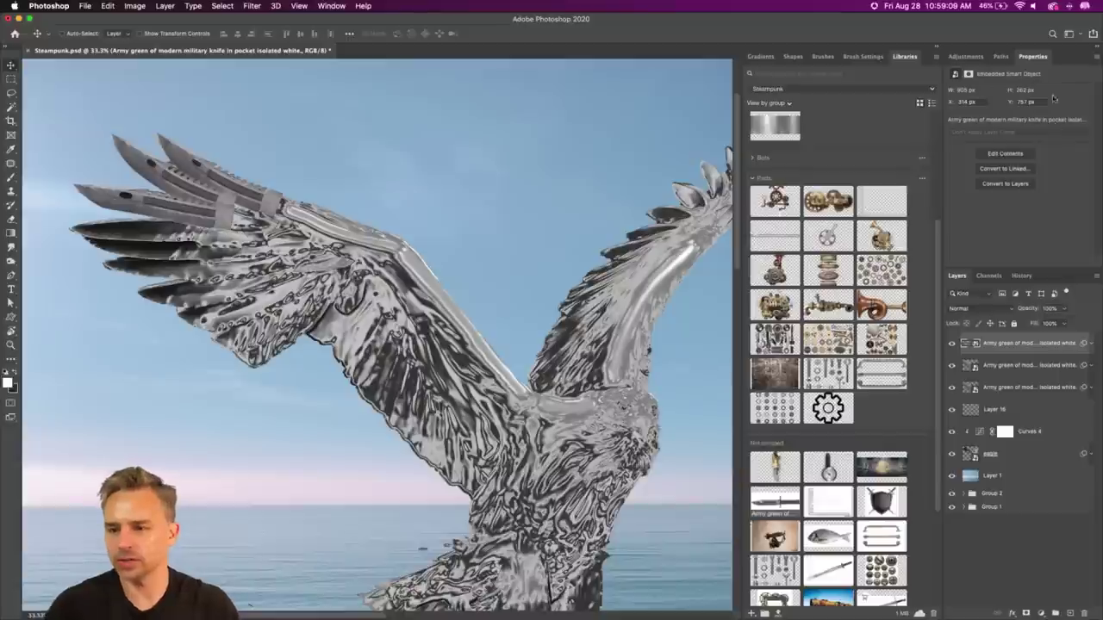
{"action": "double_click", "coordinate": [1074, 58]}
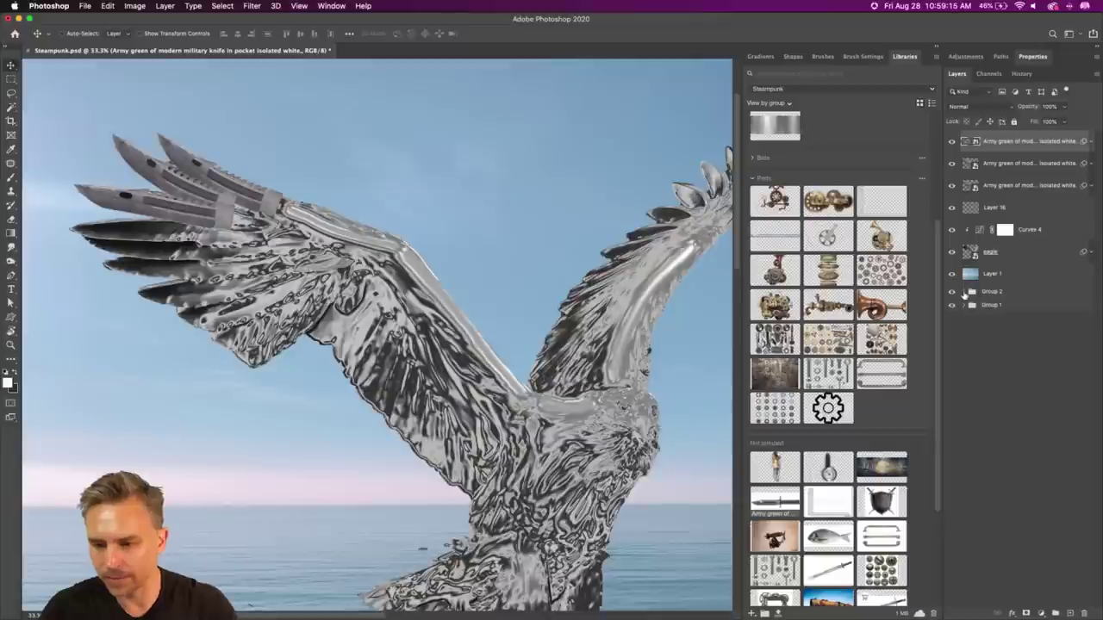
{"action": "left_click", "coordinate": [963, 294]}
{"action": "left_click", "coordinate": [963, 294]}
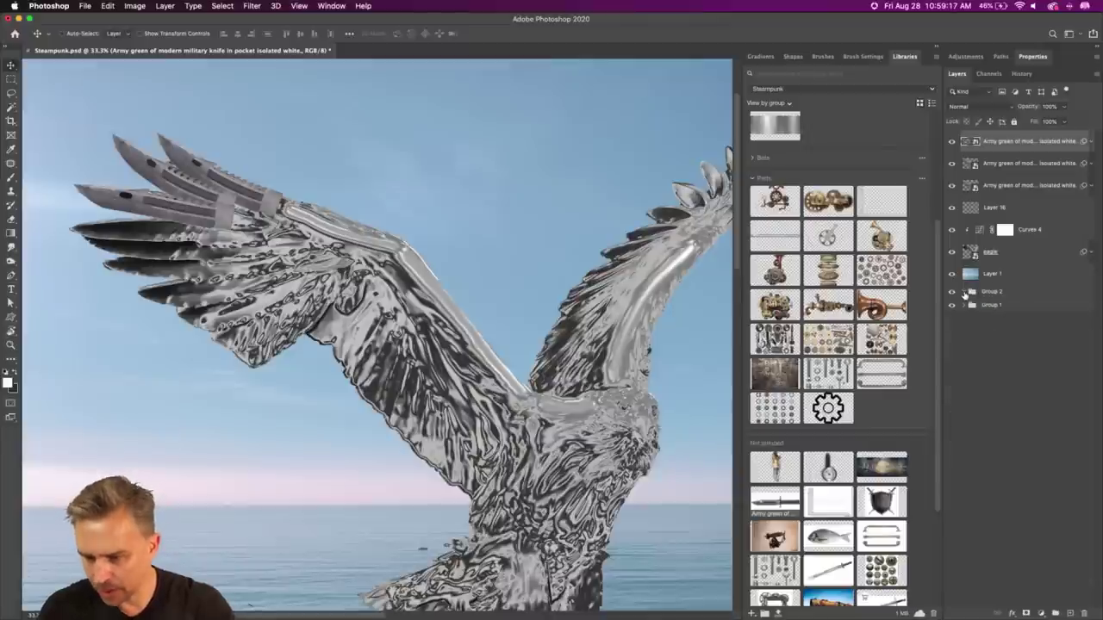
{"action": "left_click", "coordinate": [1017, 294], "text": "shift"}
{"action": "key", "text": "super+g"}
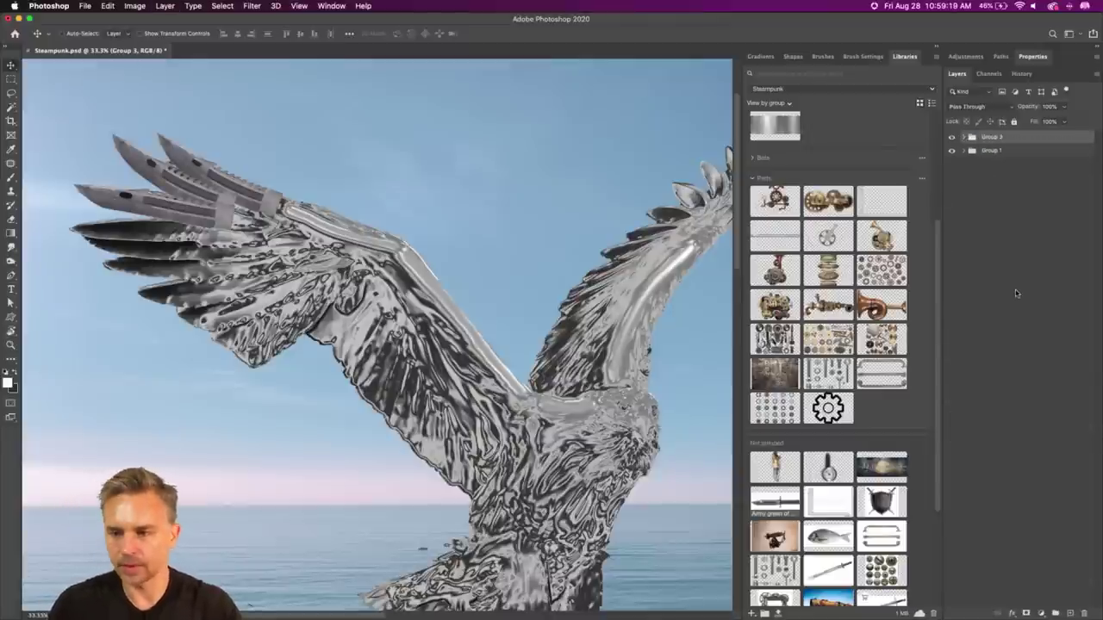
Step: Hide the new layer group, expand Group 1 and hide its clockwork layer
{"action": "left_click", "coordinate": [962, 151]}
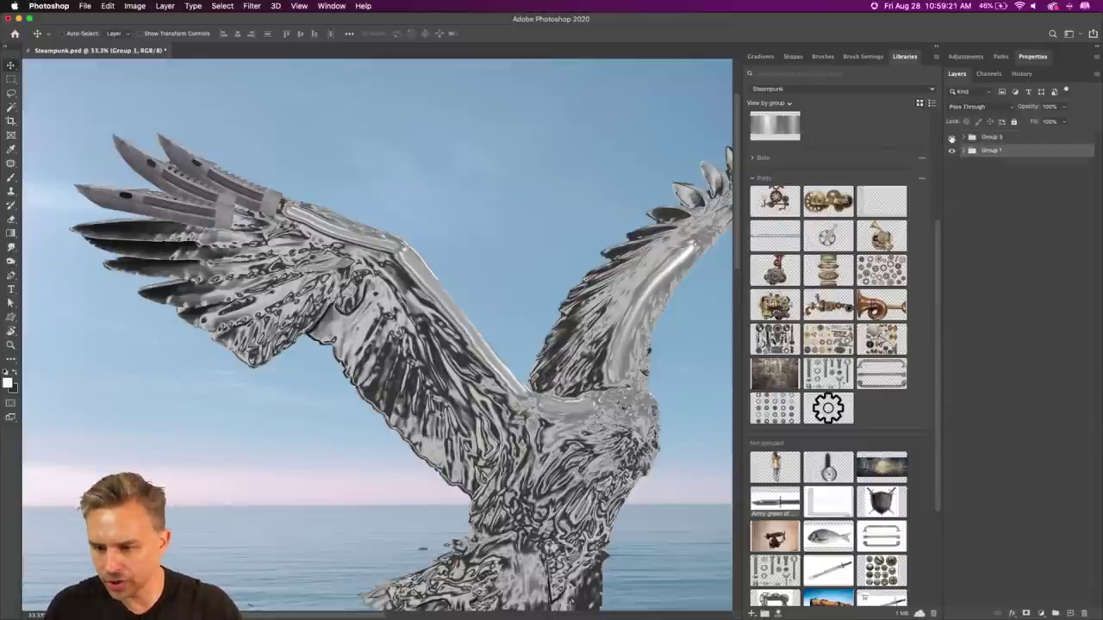
{"action": "left_click", "coordinate": [951, 138]}
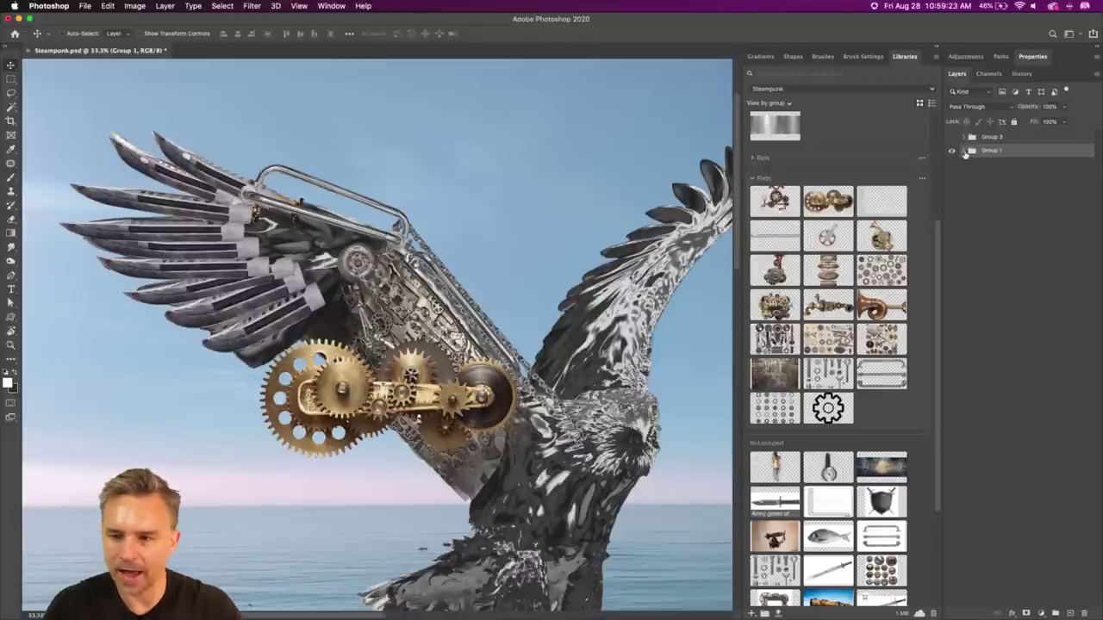
{"action": "left_click", "coordinate": [963, 151]}
{"action": "left_click", "coordinate": [1008, 215]}
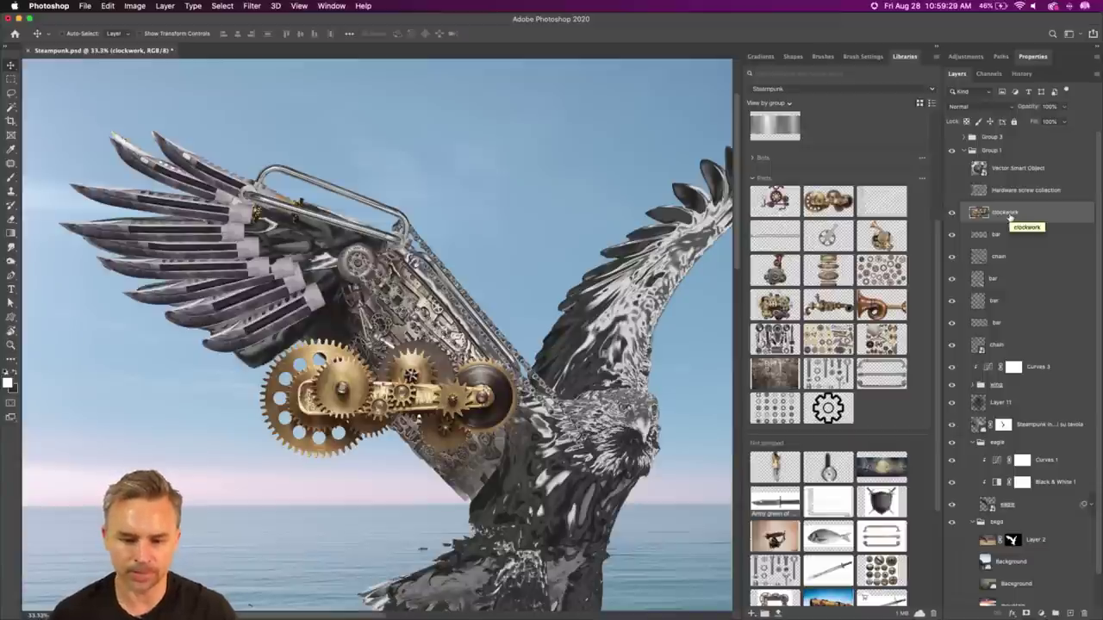
{"action": "left_click", "coordinate": [952, 212]}
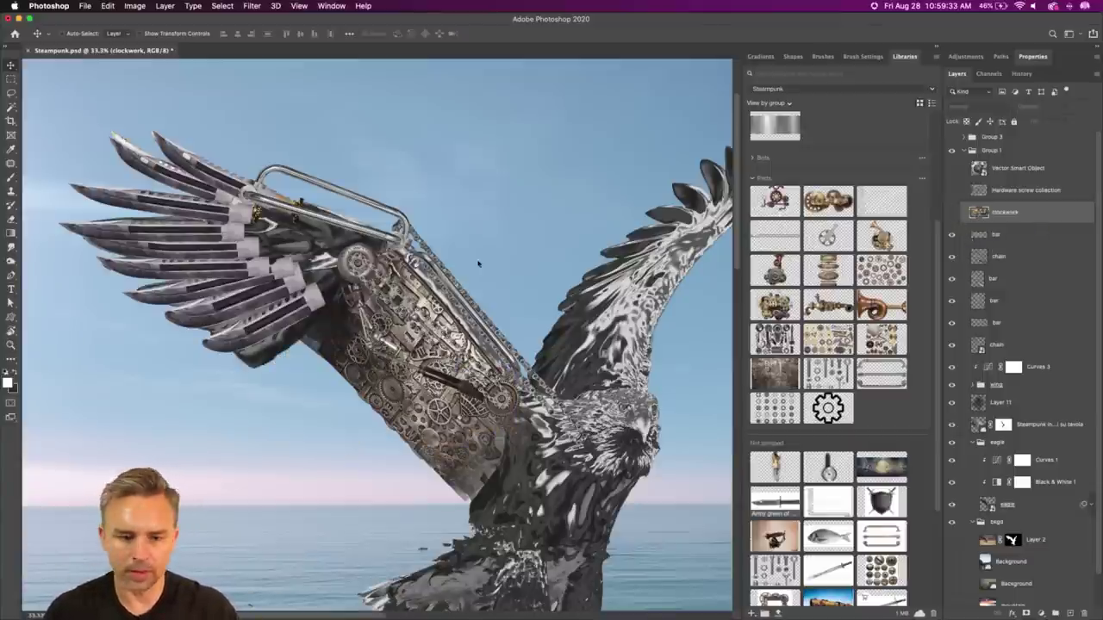
Step: Examine the blades, chrome bar and brass handles along the upper edge of the finished left-hand wing close up
{"action": "left_click", "coordinate": [991, 235]}
{"action": "key", "text": "super+plus"}
{"action": "key", "text": "super+plus"}
{"action": "key", "text": "super+plus"}
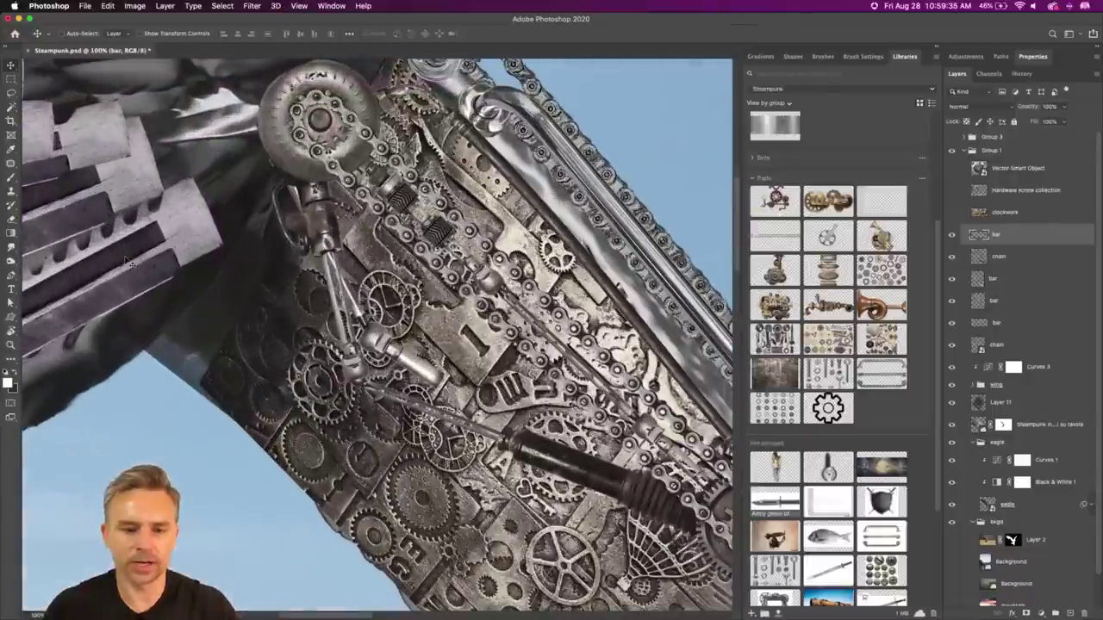
{"action": "left_click_drag", "start_coordinate": [127, 261], "coordinate": [498, 479]}
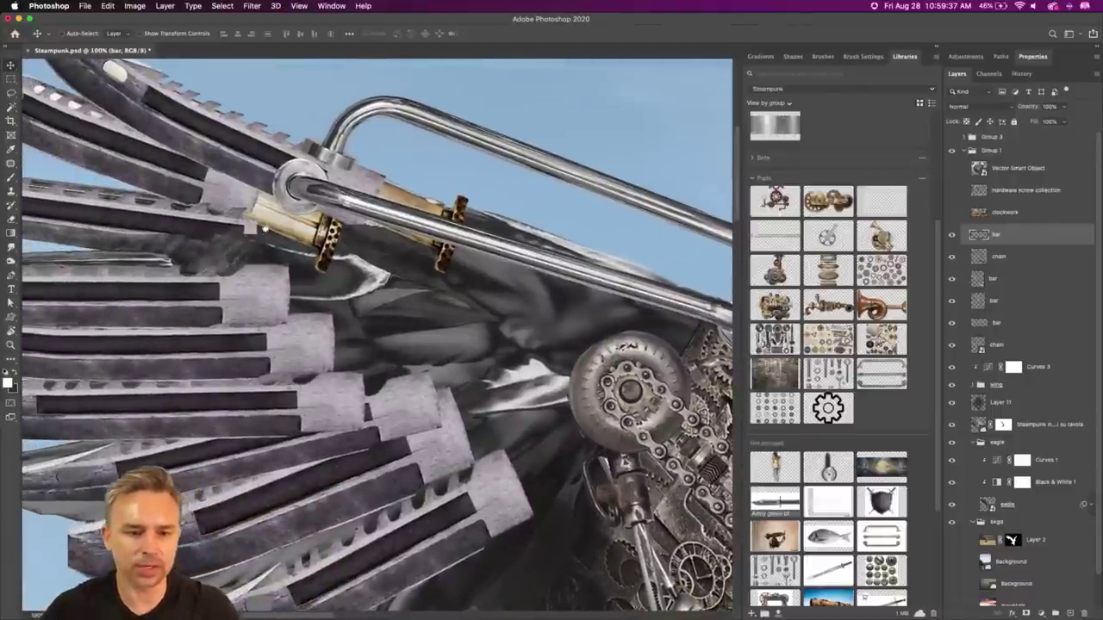
{"action": "left_click_drag", "start_coordinate": [241, 228], "coordinate": [379, 344]}
{"action": "scroll", "coordinate": [953, 403], "scroll_direction": "down", "scroll_amount": 2}
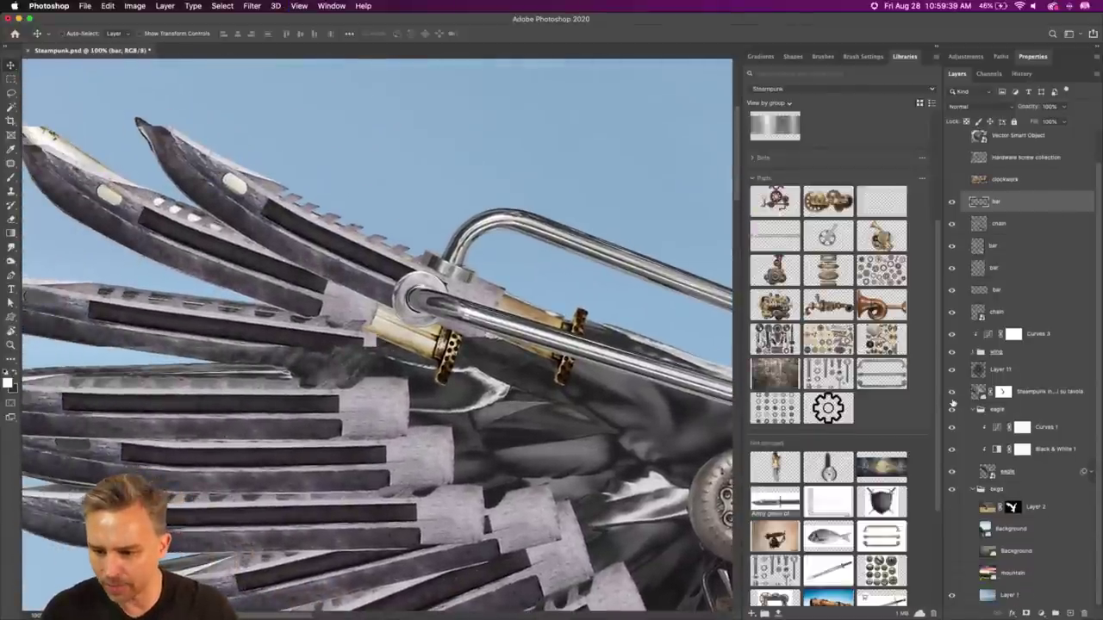
{"action": "left_click", "coordinate": [937, 49]}
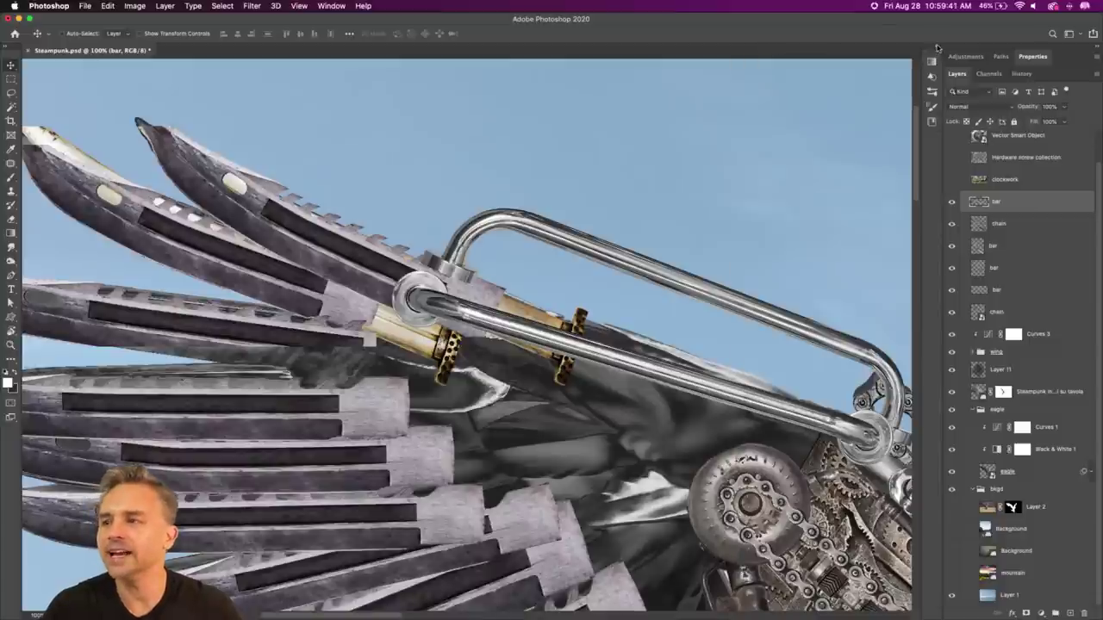
{"action": "left_click_drag", "start_coordinate": [872, 337], "coordinate": [825, 288]}
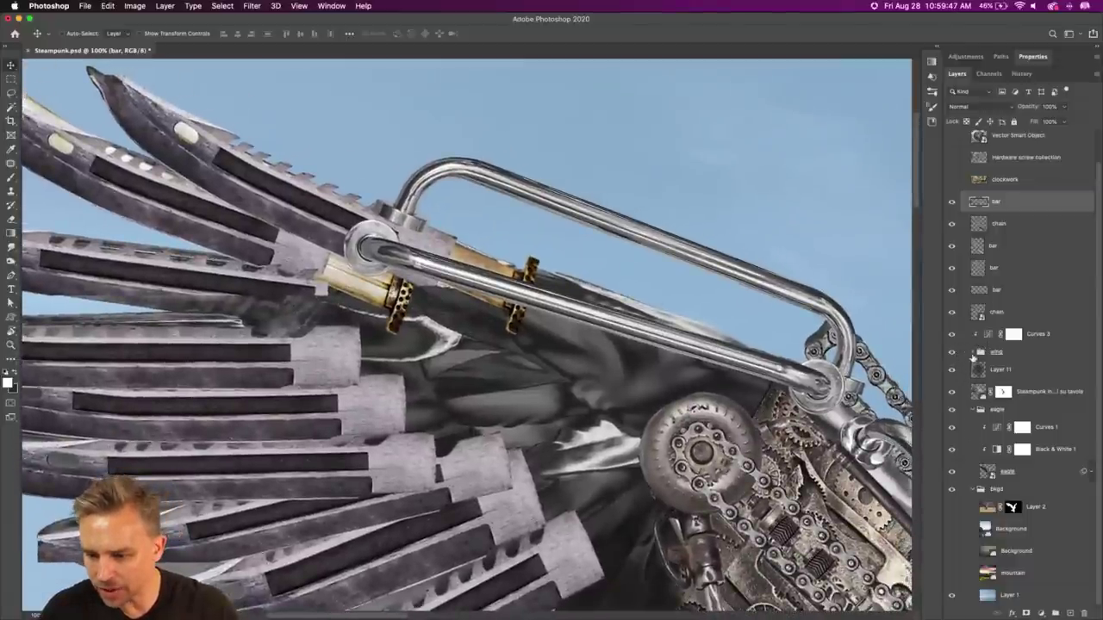
Step: Expand the wing group and toggle the visibility of its two Layer 3 layers to identify which parts they hold
{"action": "left_click", "coordinate": [1058, 354]}
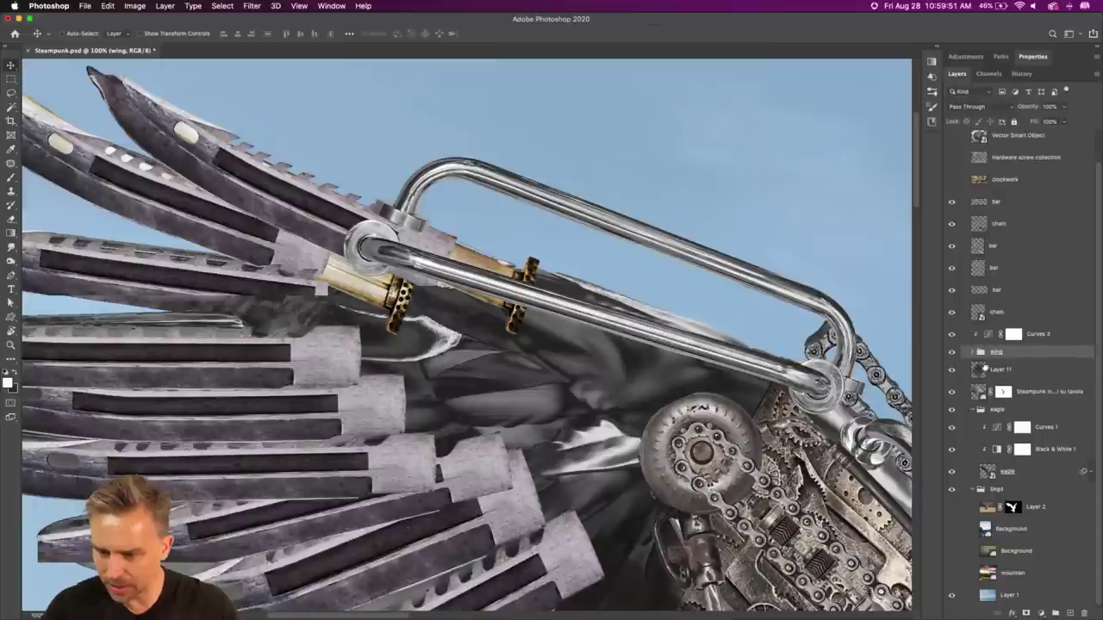
{"action": "left_click", "coordinate": [972, 353]}
{"action": "scroll", "coordinate": [1064, 402], "scroll_direction": "down", "scroll_amount": 4}
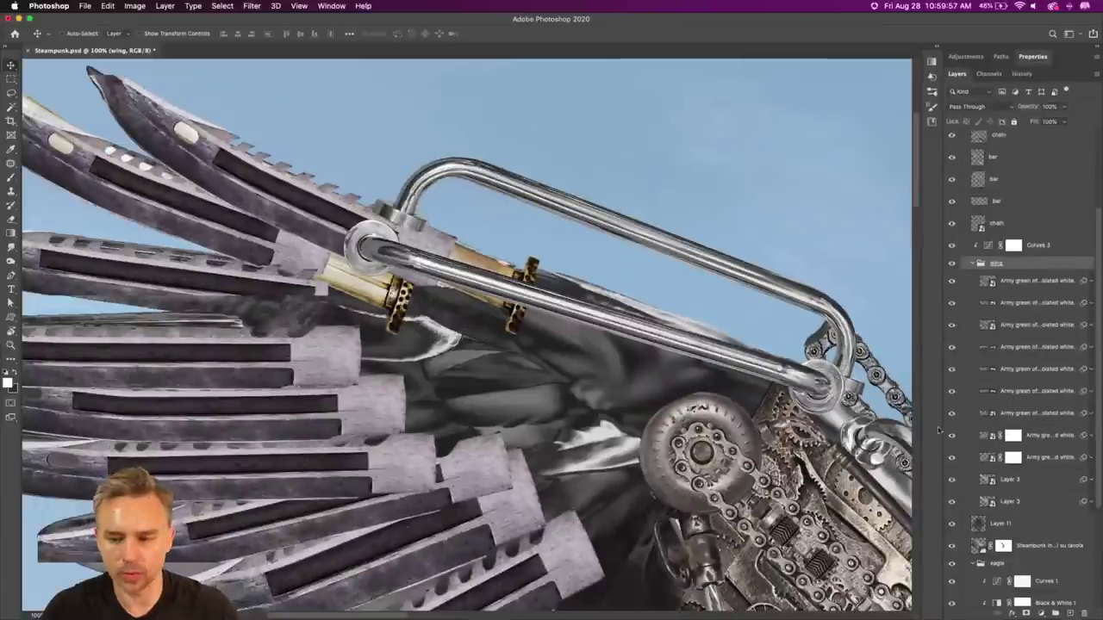
{"action": "left_click", "coordinate": [952, 481]}
{"action": "left_click", "coordinate": [952, 481]}
{"action": "left_click", "coordinate": [952, 481]}
{"action": "left_click", "coordinate": [952, 481]}
{"action": "left_click", "coordinate": [952, 501]}
{"action": "left_click", "coordinate": [952, 501]}
Step: Slide the two brass-handled Layer 3 pieces inward along the wing so their handles extend out from under the blades
{"action": "left_click", "coordinate": [1004, 501]}
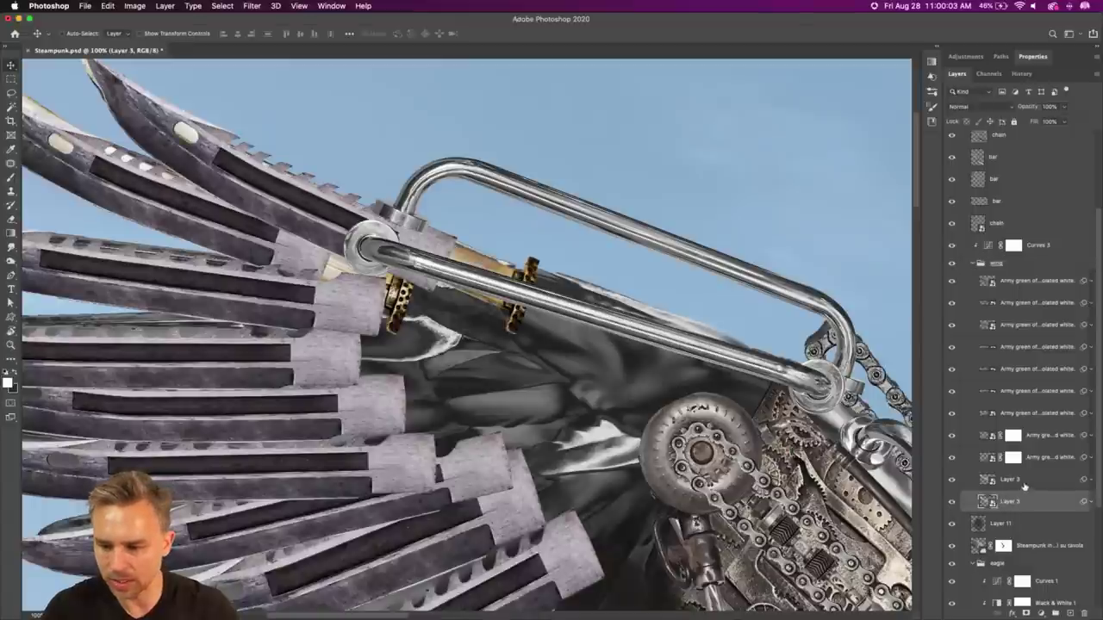
{"action": "left_click", "coordinate": [1025, 485], "text": "shift"}
{"action": "left_click", "coordinate": [1049, 459]}
{"action": "left_click", "coordinate": [1026, 479]}
{"action": "left_click_drag", "start_coordinate": [375, 256], "coordinate": [554, 334]}
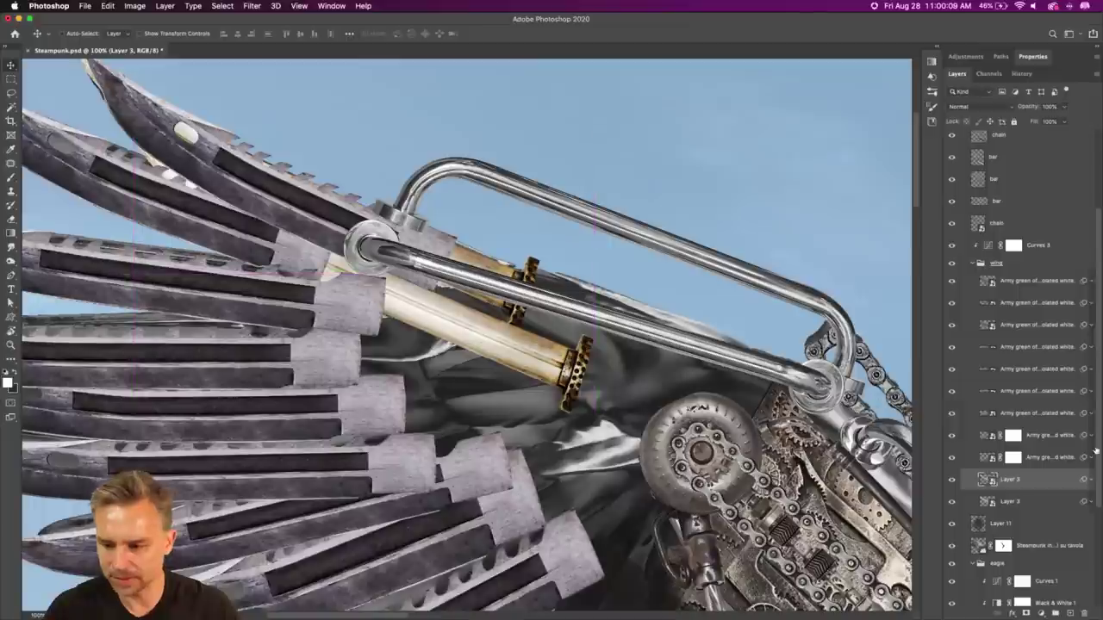
{"action": "left_click", "coordinate": [1017, 503]}
{"action": "left_click_drag", "start_coordinate": [405, 288], "coordinate": [423, 332]}
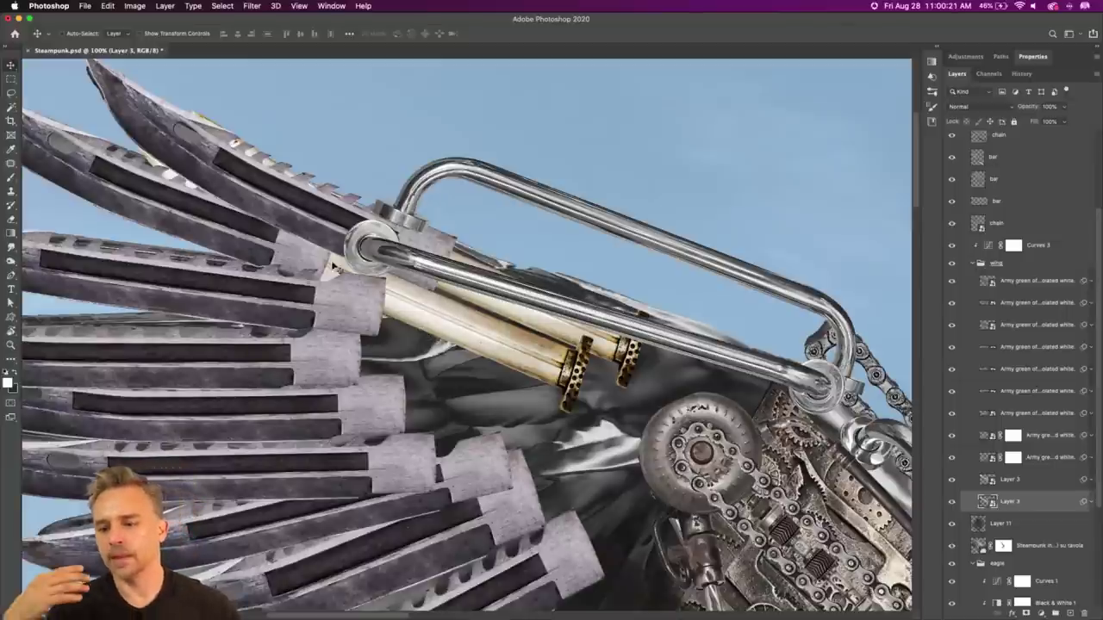
Step: Collapse the wing group and inspect the Curves 3 adjustment layer clipped to it
{"action": "left_click", "coordinate": [977, 264]}
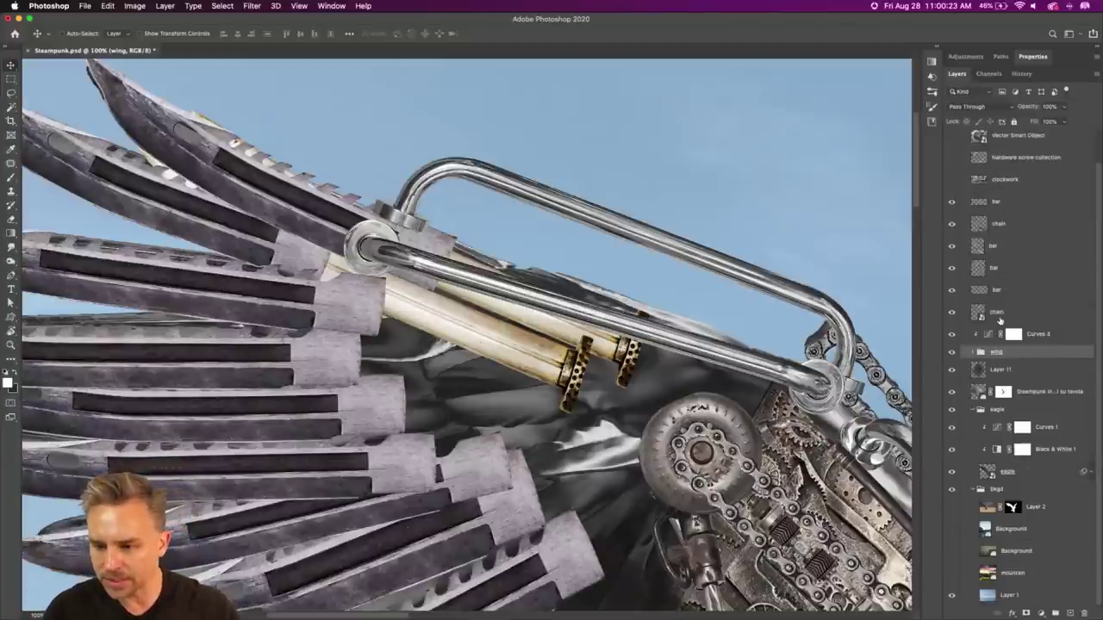
{"action": "left_click", "coordinate": [1013, 333]}
{"action": "scroll", "coordinate": [1017, 345], "scroll_direction": "up", "scroll_amount": 2}
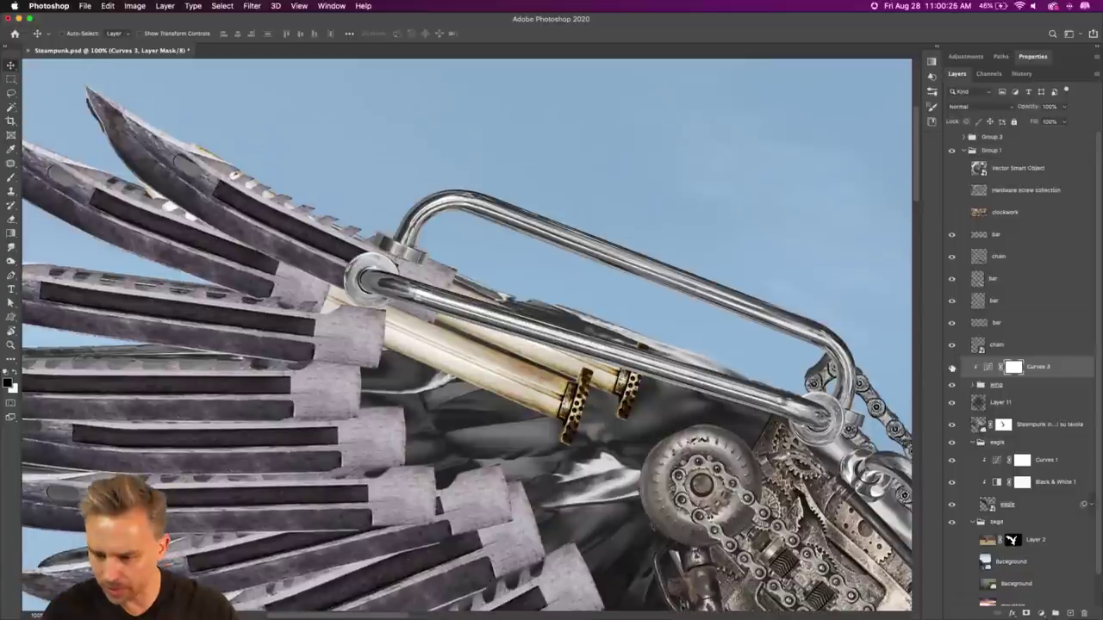
{"action": "left_click", "coordinate": [992, 388]}
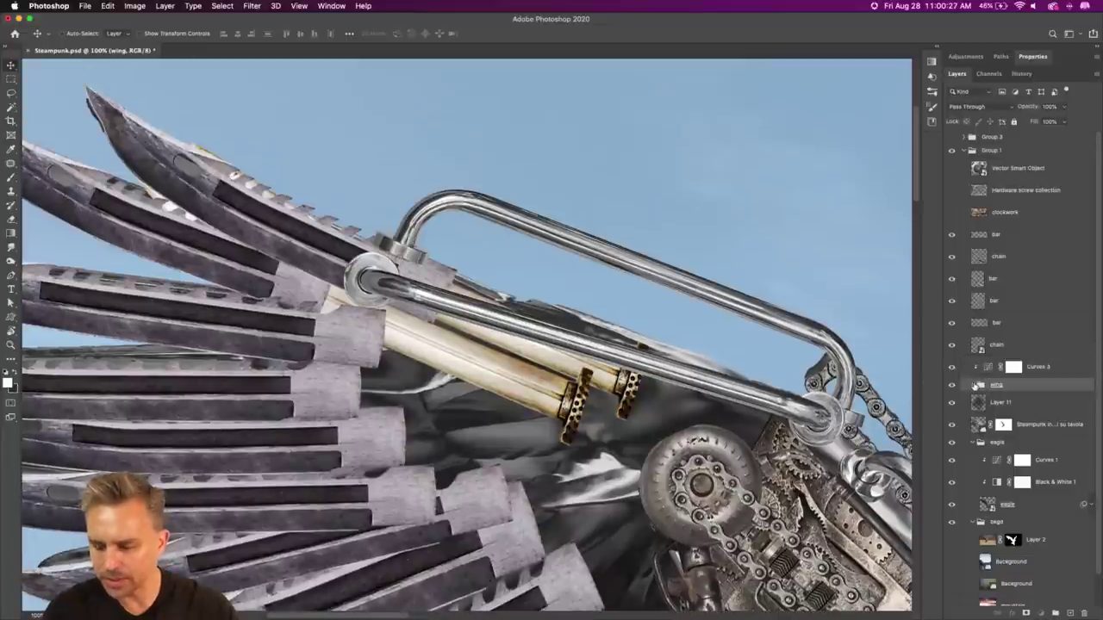
{"action": "left_click", "coordinate": [975, 385]}
{"action": "left_click", "coordinate": [974, 385]}
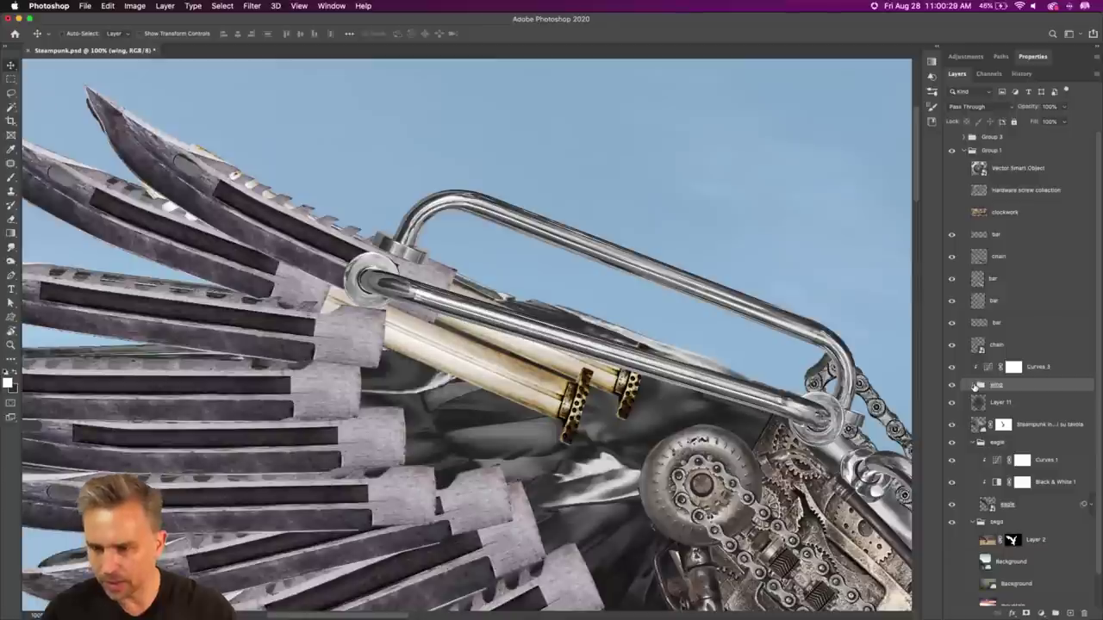
Step: Rename Group 1 as eagle
{"action": "left_click", "coordinate": [605, 294]}
{"action": "key", "text": "super+0"}
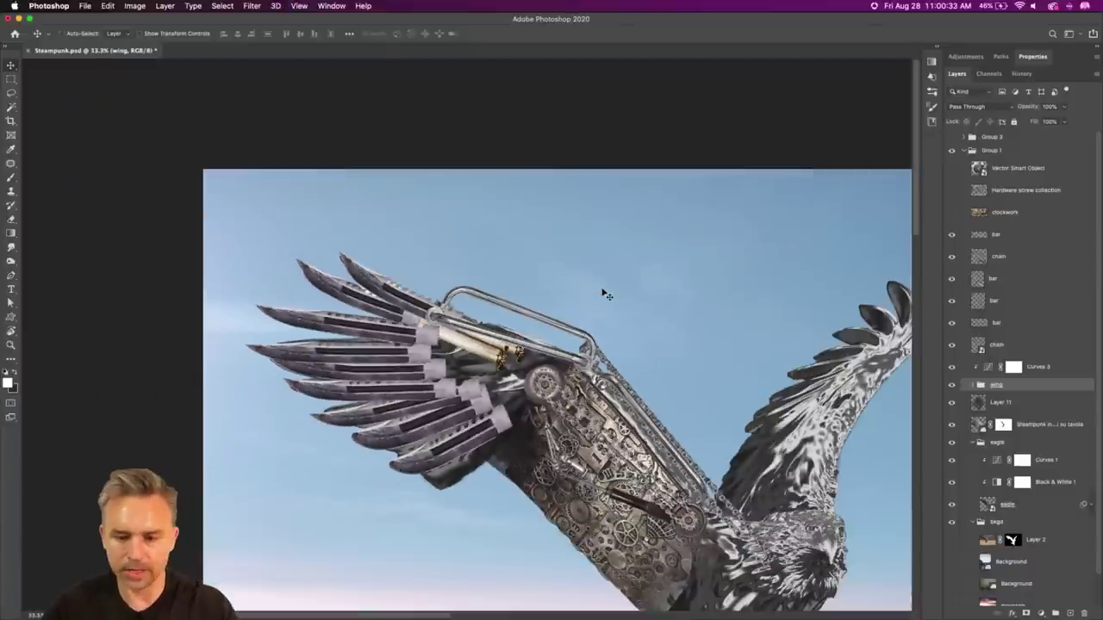
{"action": "scroll", "coordinate": [603, 296], "scroll_direction": "up", "scroll_amount": 2}
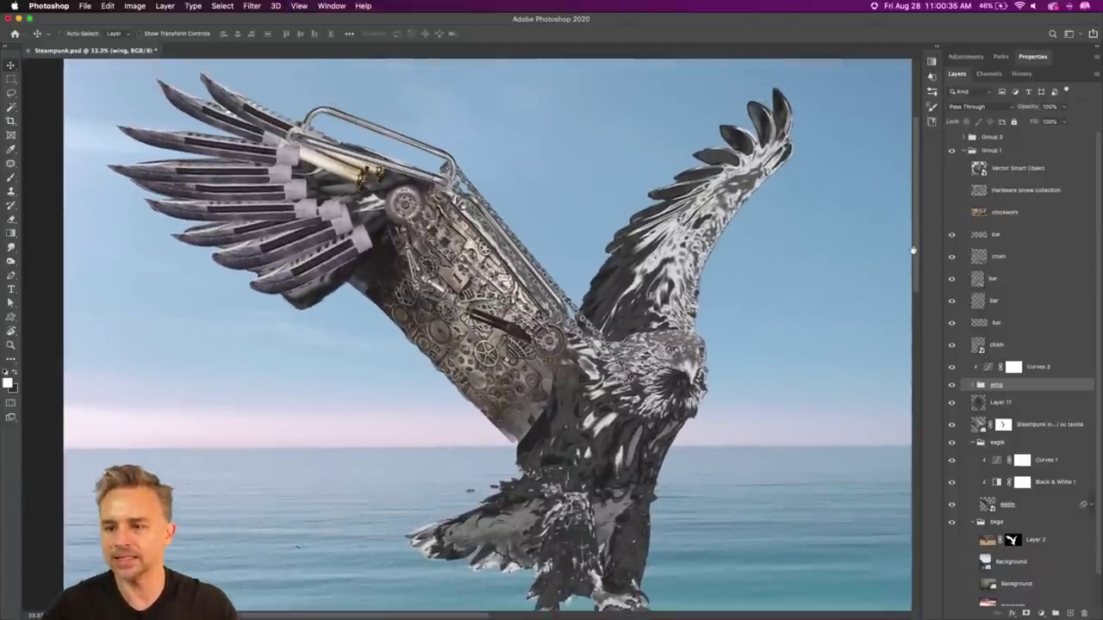
{"action": "left_click", "coordinate": [988, 151]}
{"action": "double_click", "coordinate": [990, 151]}
{"action": "type", "text": "eagle"}
{"action": "key", "text": "Return"}
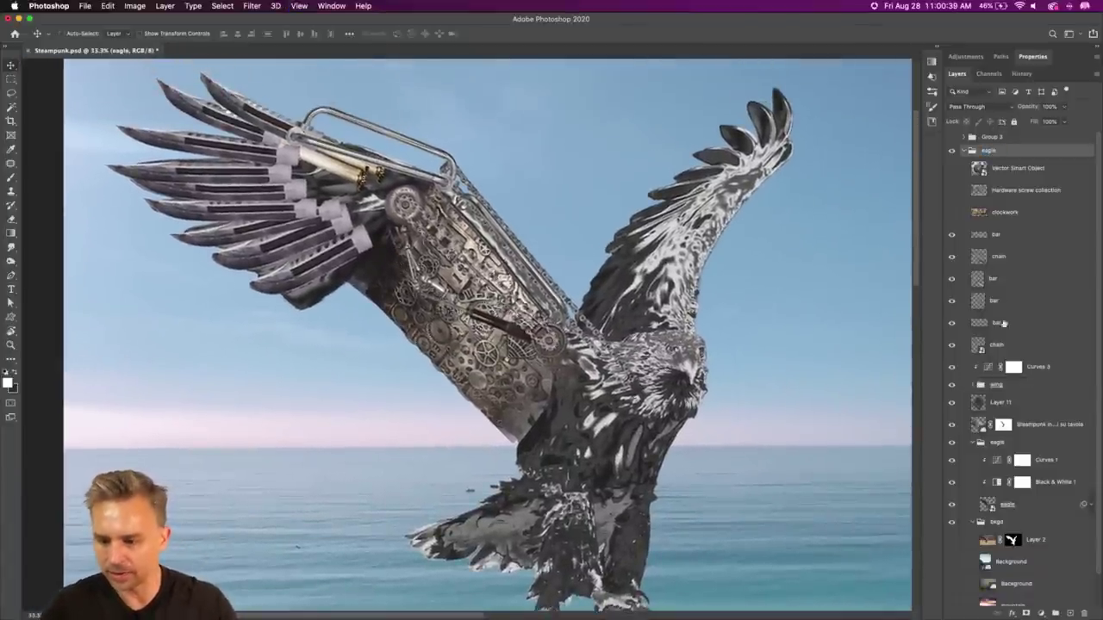
Step: Move the bkgd group out of the outer eagle group, and toggle the eagle group's visibility to check the separation
{"action": "left_click", "coordinate": [974, 444]}
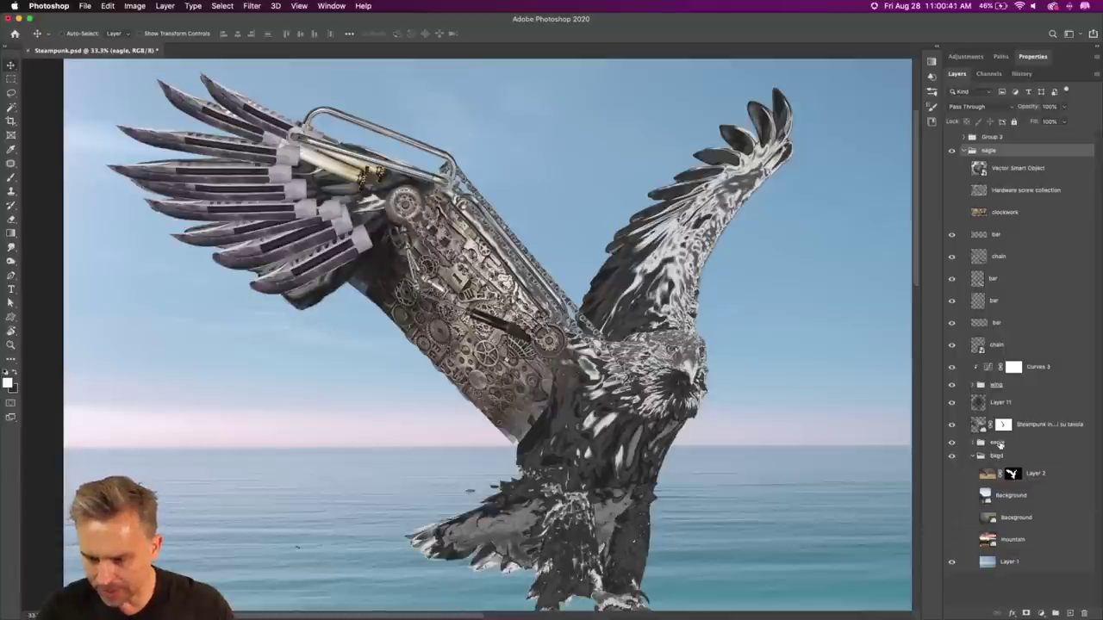
{"action": "left_click", "coordinate": [970, 456]}
{"action": "left_click", "coordinate": [971, 457]}
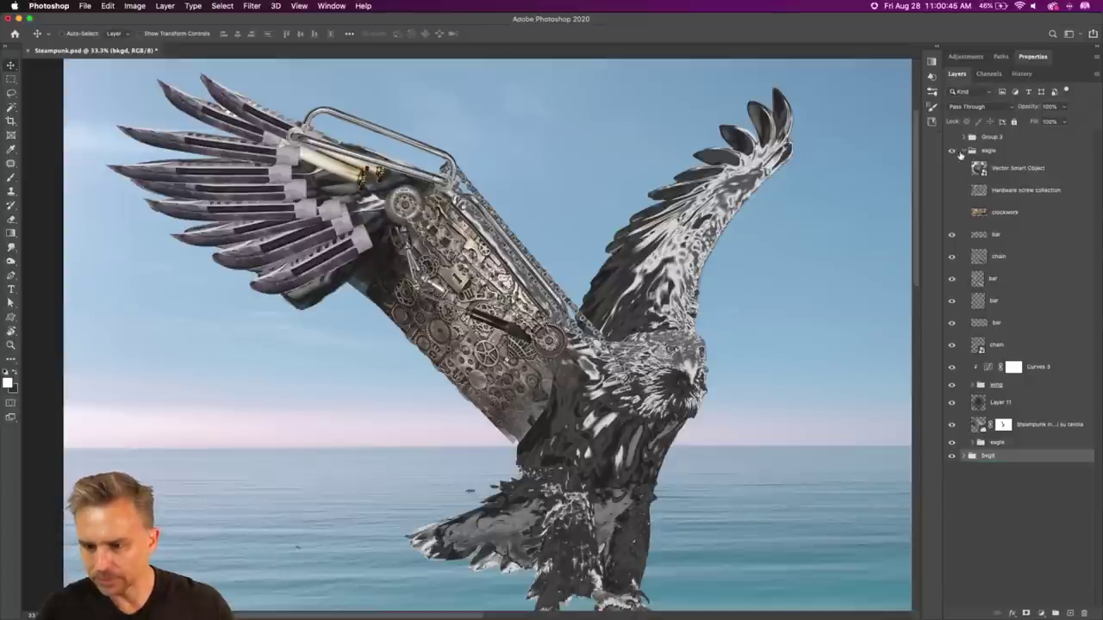
{"action": "left_click", "coordinate": [964, 151]}
{"action": "left_click", "coordinate": [952, 151]}
{"action": "left_click", "coordinate": [952, 151]}
{"action": "left_click", "coordinate": [952, 151]}
{"action": "left_click", "coordinate": [952, 151]}
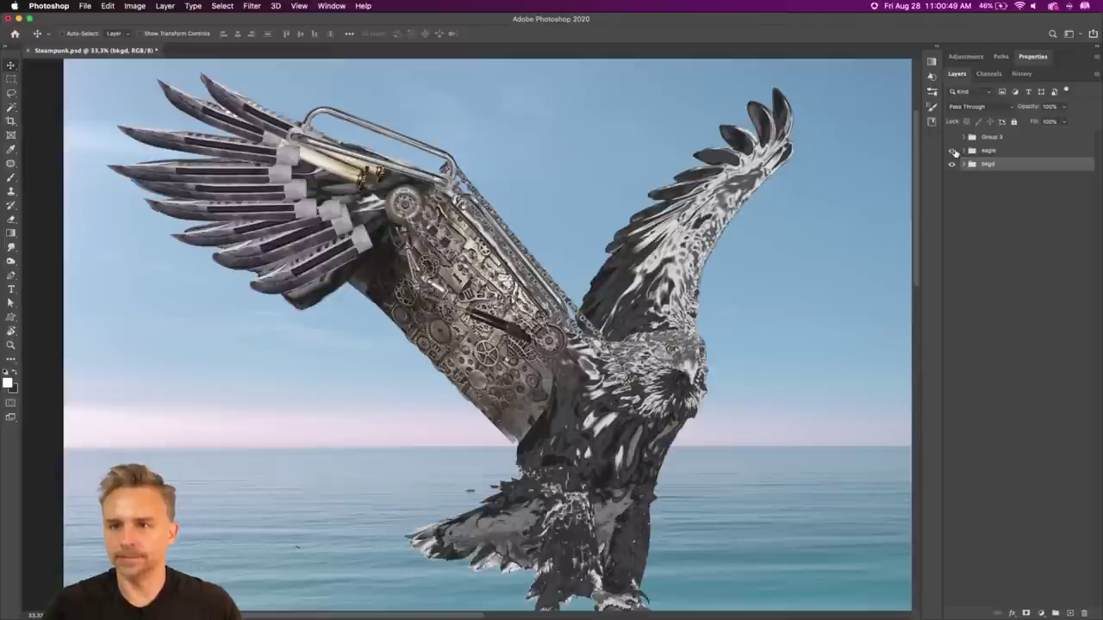
Step: Add a Black & White adjustment layer clipped to the eagle group and toggle its visibility to compare the effect
{"action": "left_click", "coordinate": [1025, 152]}
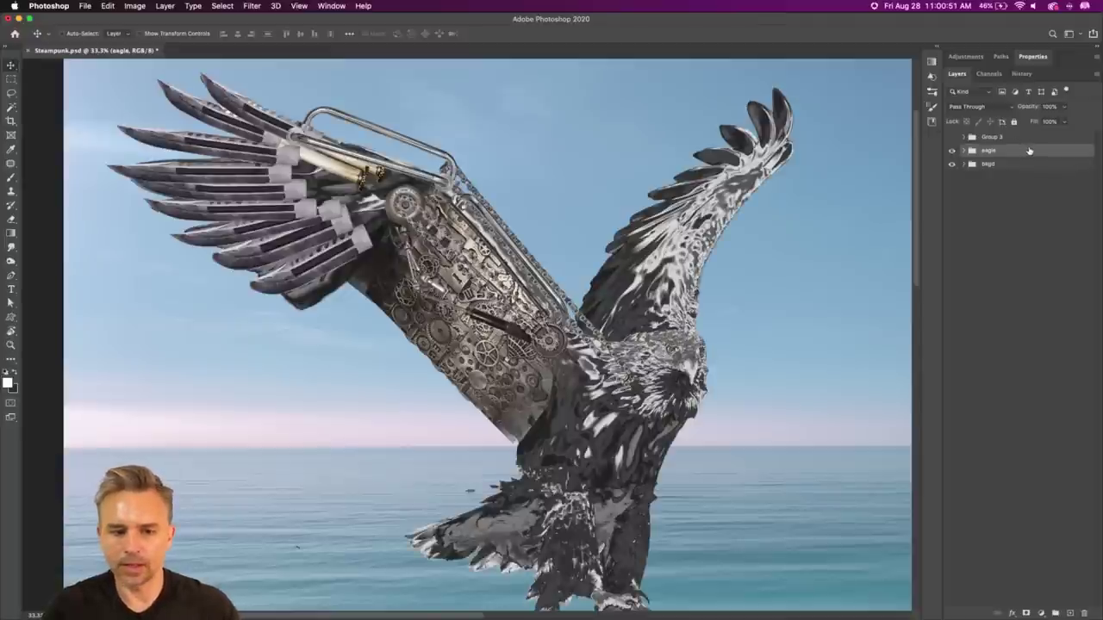
{"action": "left_click", "coordinate": [1041, 612]}
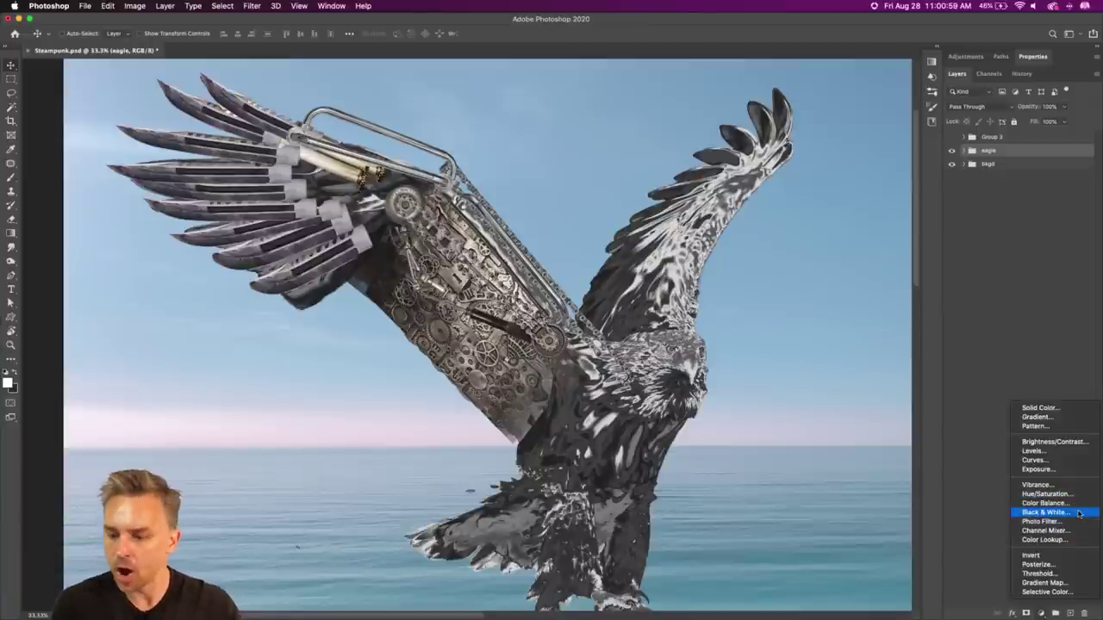
{"action": "left_click", "coordinate": [1044, 513]}
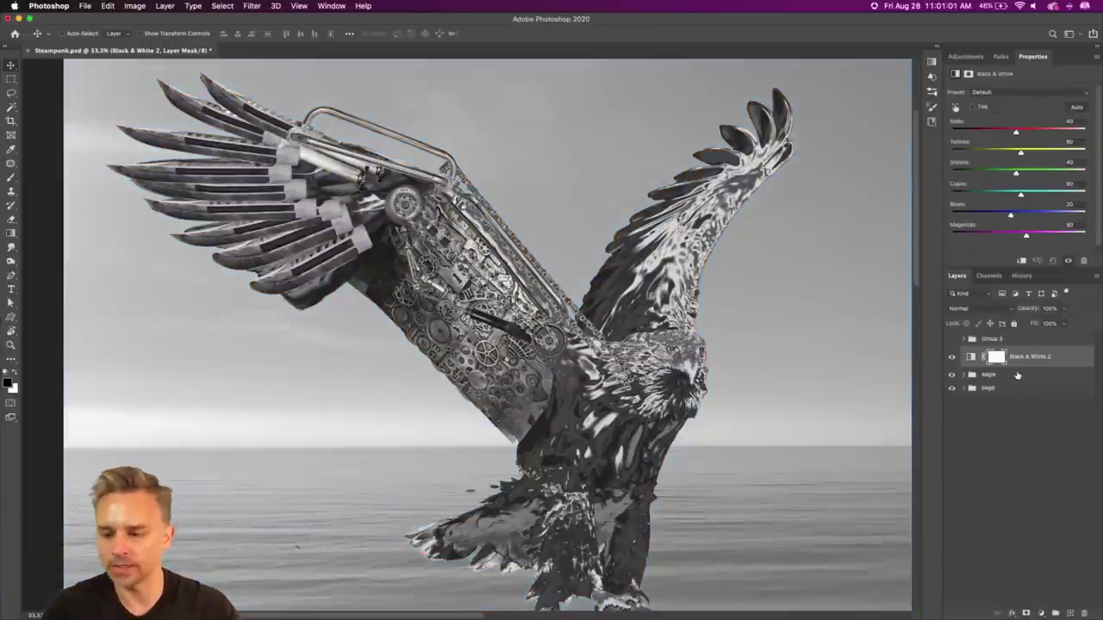
{"action": "left_click", "coordinate": [1019, 366], "text": "alt"}
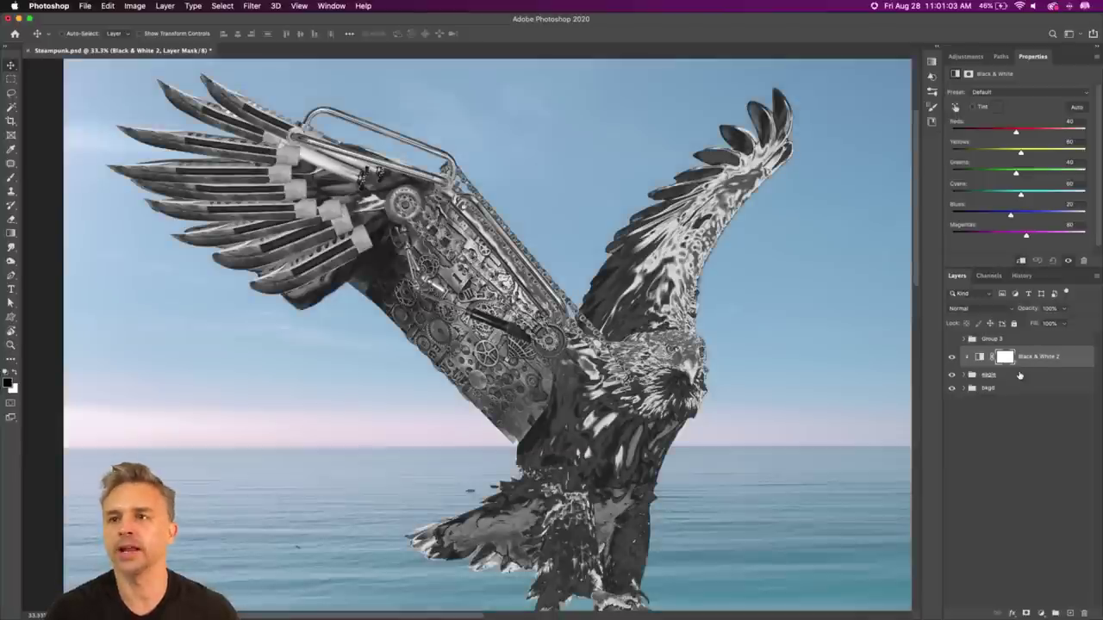
{"action": "left_click", "coordinate": [952, 358]}
{"action": "left_click", "coordinate": [951, 357]}
{"action": "left_click", "coordinate": [952, 358]}
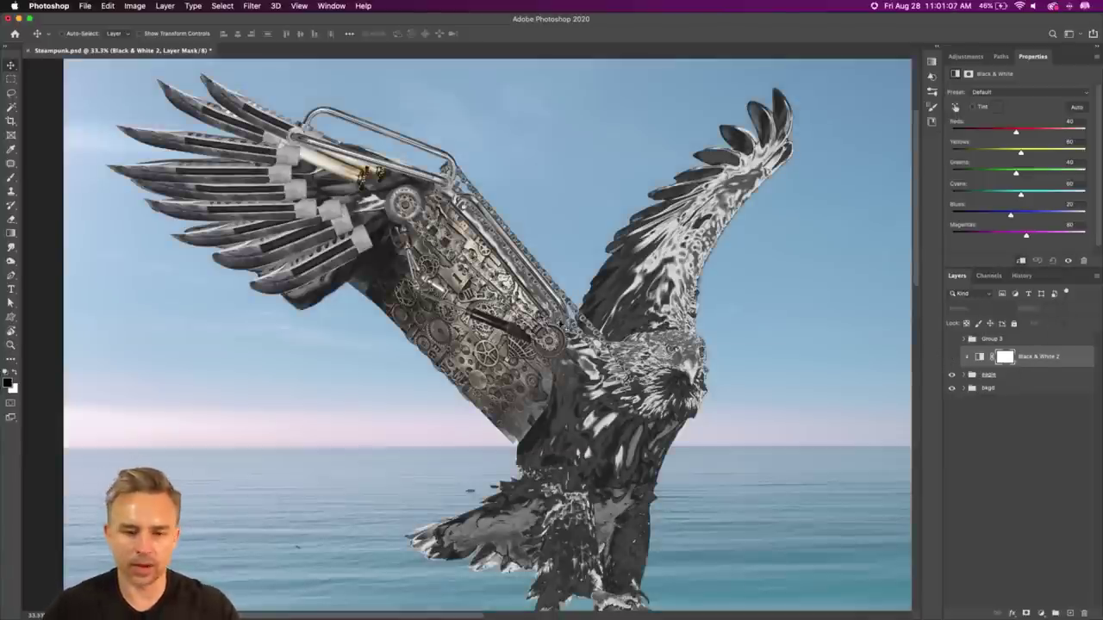
Step: Examine the colour differences between the knife blades, brass handles and gear-covered section of the mechanical wing
{"action": "scroll", "coordinate": [560, 315], "scroll_direction": "up", "scroll_amount": 3}
{"action": "scroll", "coordinate": [560, 314], "scroll_direction": "up", "scroll_amount": 3}
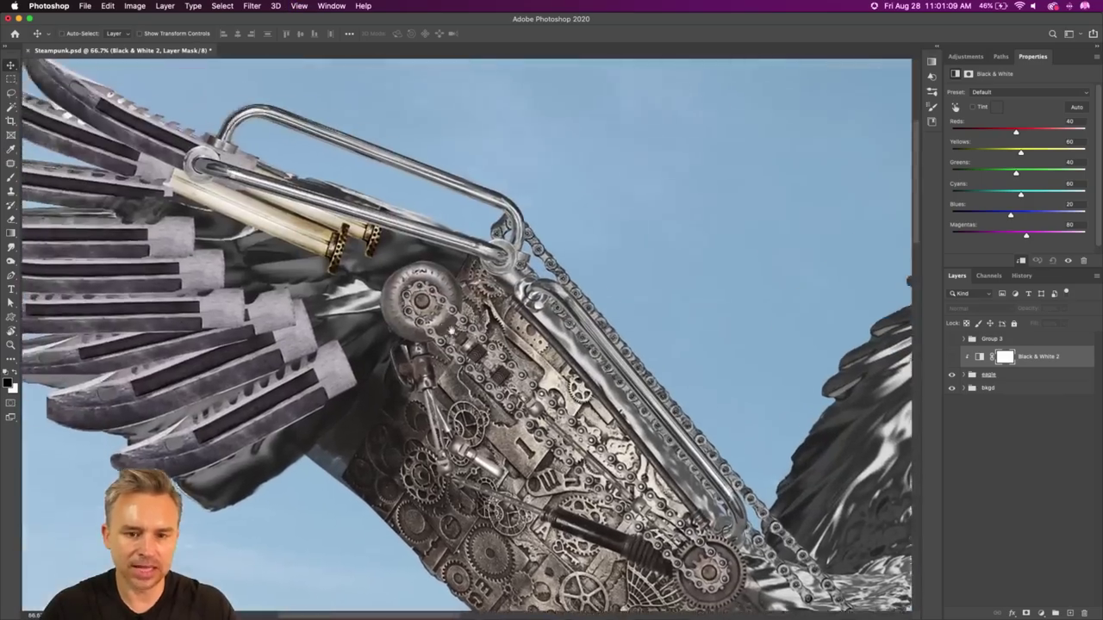
{"action": "scroll", "coordinate": [606, 303], "scroll_direction": "up", "scroll_amount": 2}
{"action": "key", "text": "super+plus"}
{"action": "key", "text": "super+plus"}
{"action": "key", "text": "super+minus"}
{"action": "key", "text": "super+minus"}
{"action": "key", "text": "super+minus"}
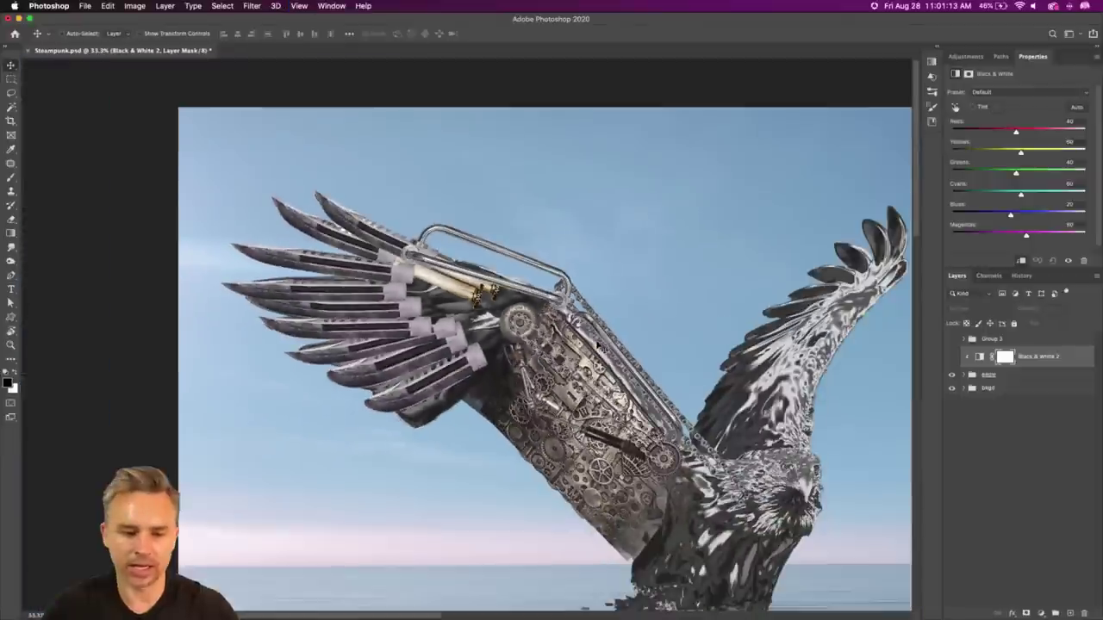
{"action": "scroll", "coordinate": [370, 284], "scroll_direction": "right", "scroll_amount": 2}
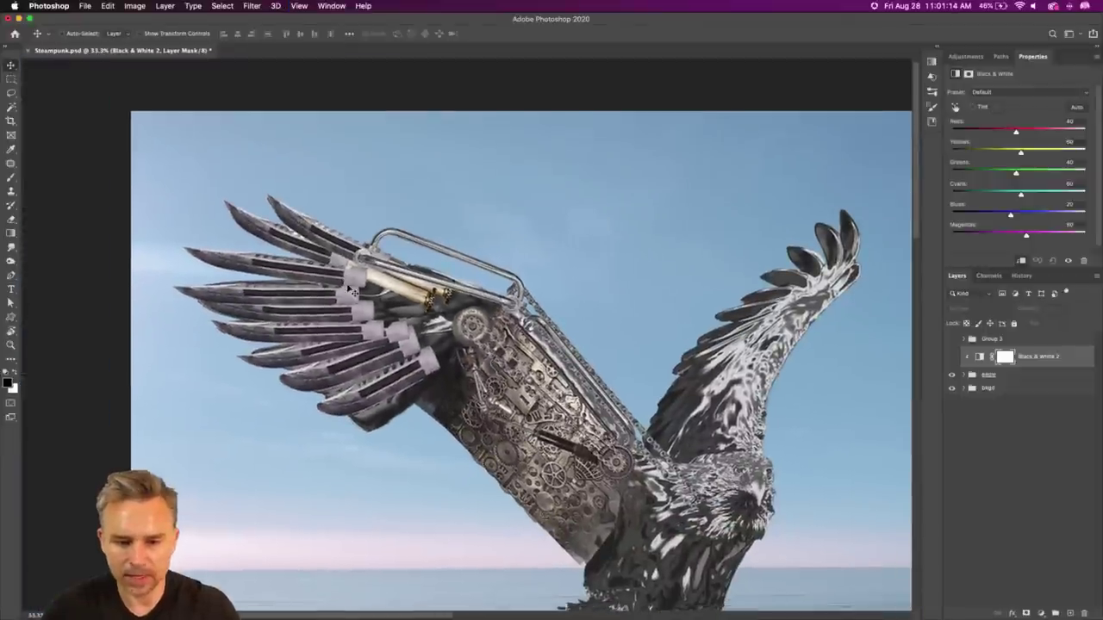
Step: Show the Steampunk library and delete the Black & White 2 adjustment layer and the hidden Group 3
{"action": "left_click", "coordinate": [1026, 376]}
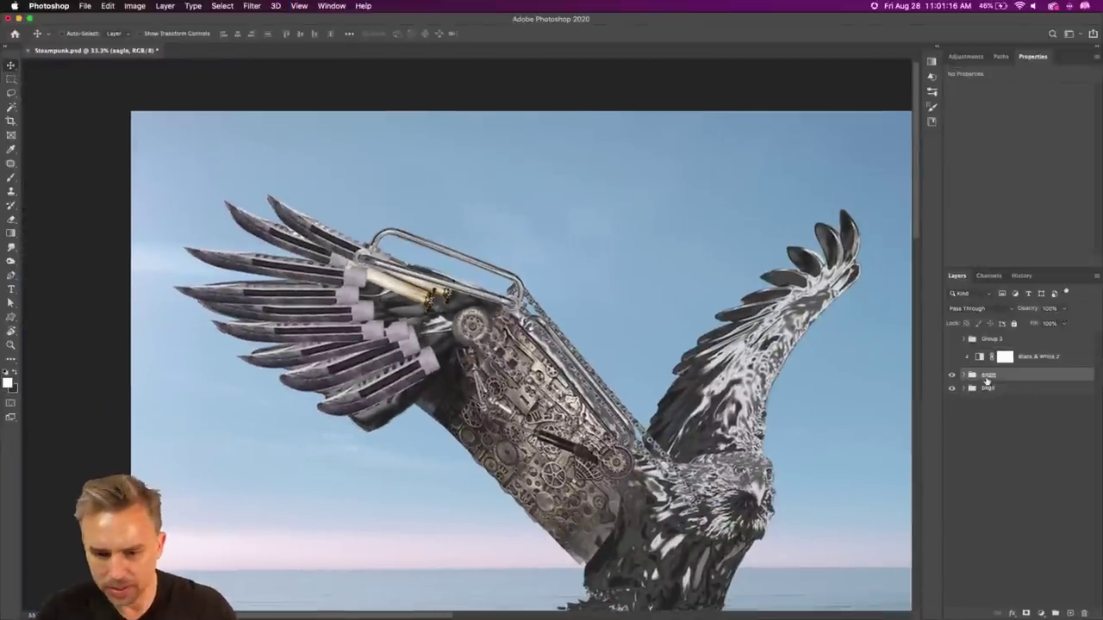
{"action": "left_click", "coordinate": [938, 49]}
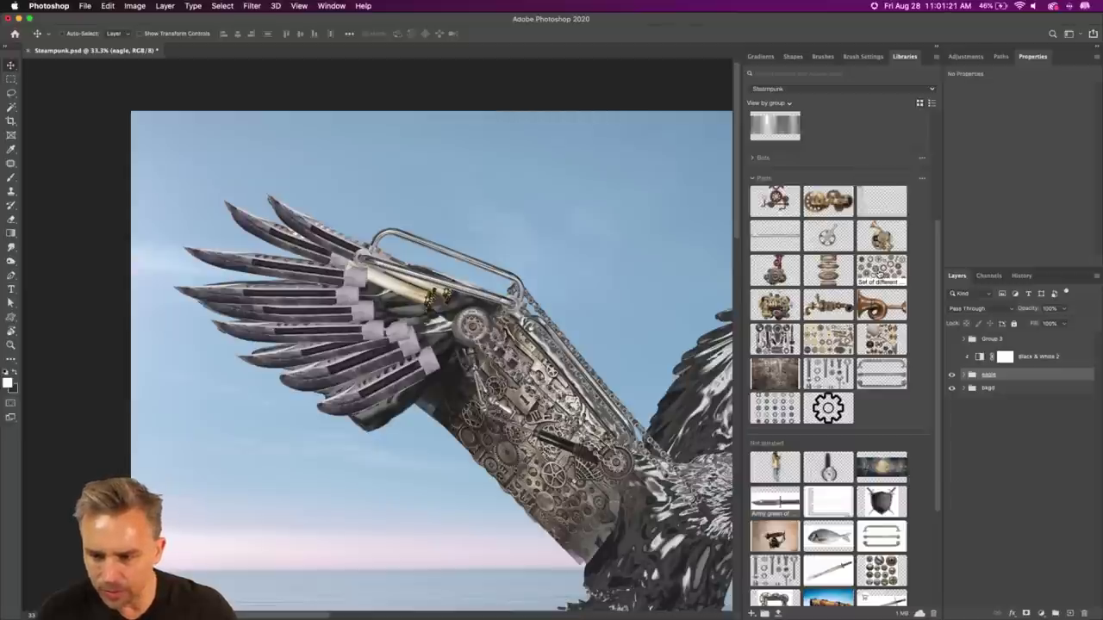
{"action": "left_click", "coordinate": [1026, 361]}
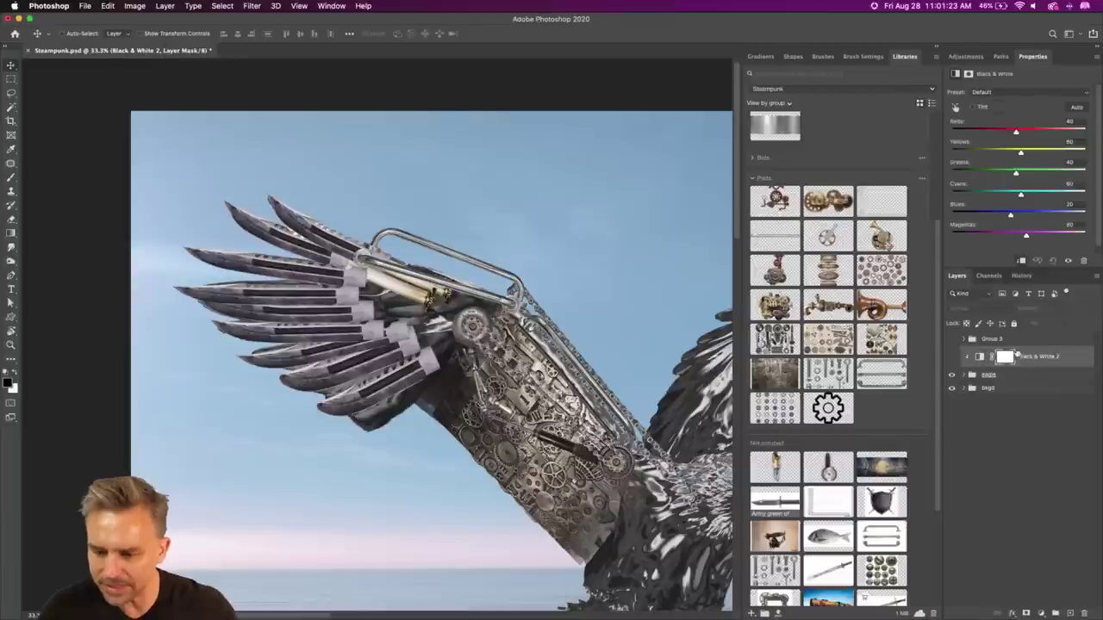
{"action": "left_click", "coordinate": [1034, 341]}
{"action": "left_click_drag", "start_coordinate": [1082, 613], "coordinate": [1084, 613]}
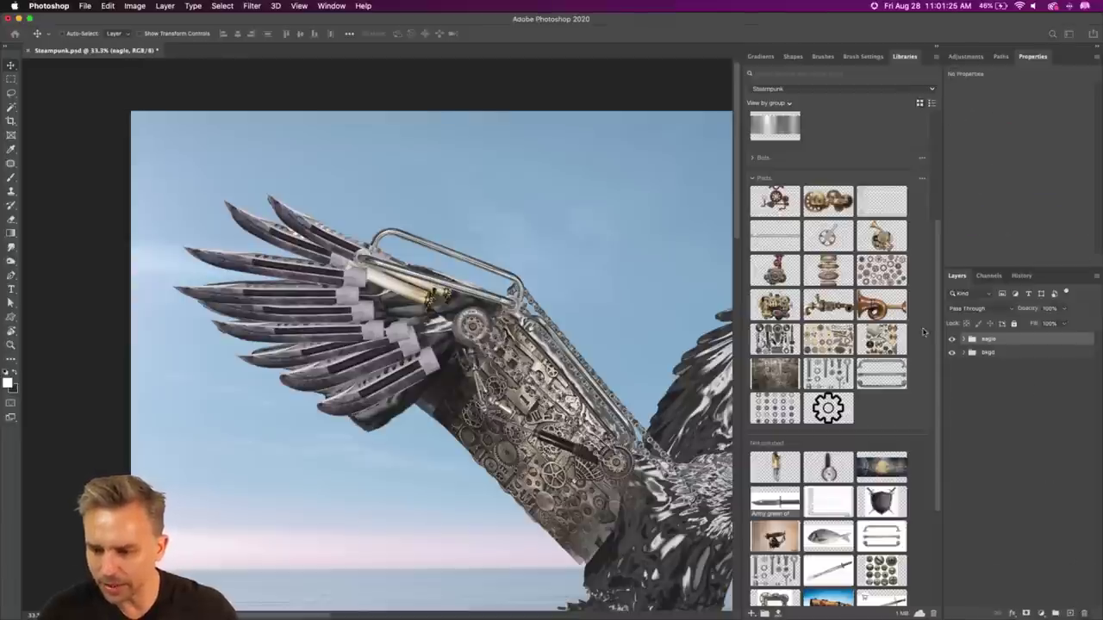
Step: Add a new layer, place the gear with the crank arm from the library, and position it near the inner ends of the blades
{"action": "left_click", "coordinate": [1069, 613]}
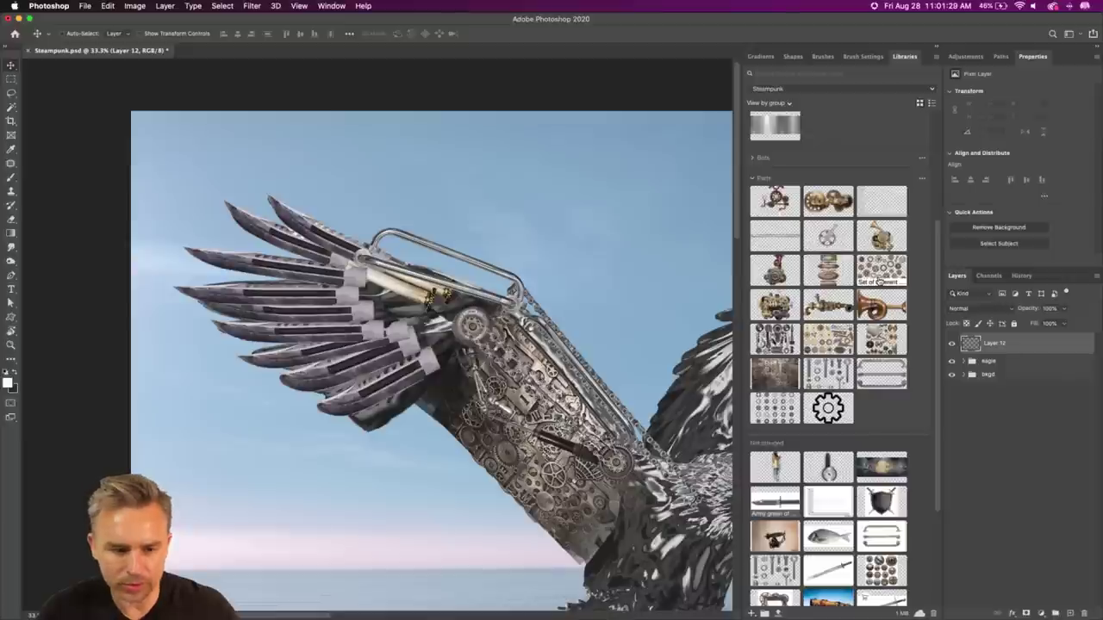
{"action": "left_click_drag", "start_coordinate": [828, 234], "coordinate": [363, 285]}
{"action": "key", "text": "super+plus"}
{"action": "key", "text": "super+plus"}
{"action": "key", "text": "super+plus"}
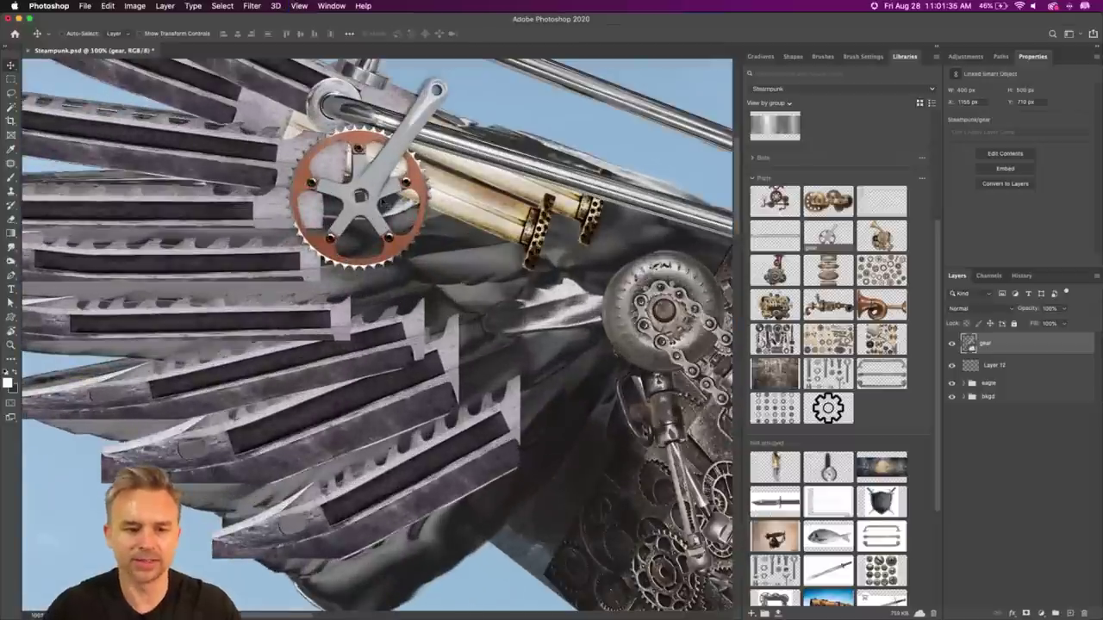
{"action": "left_click_drag", "start_coordinate": [360, 200], "coordinate": [419, 255]}
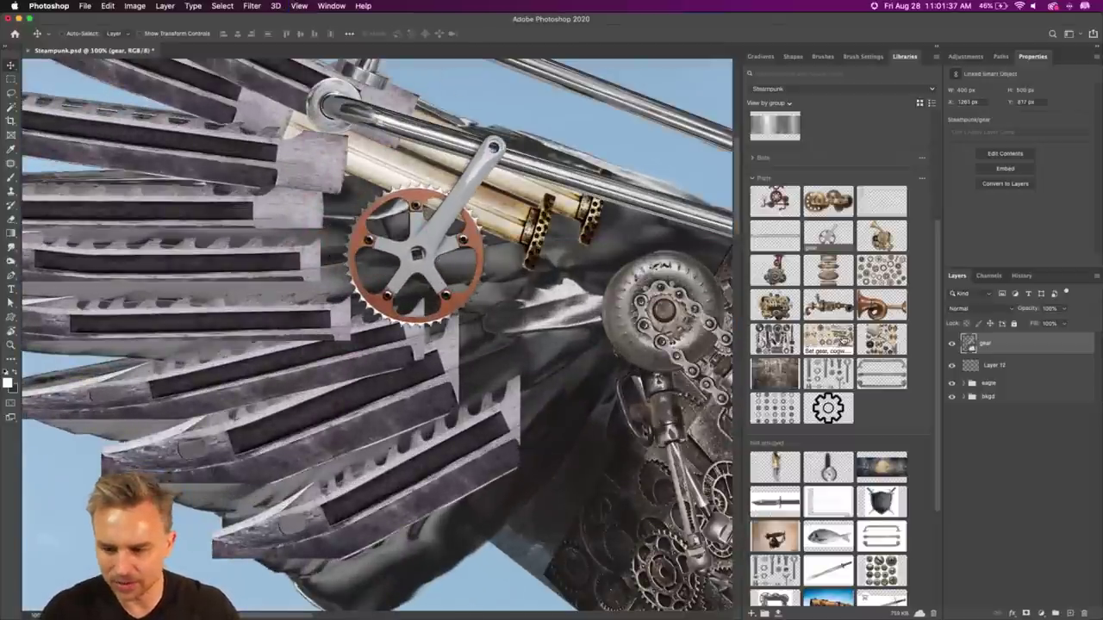
Step: Place the set of brass cog wheels from the library and hide the eagle group to view it alone
{"action": "left_click_drag", "start_coordinate": [880, 269], "coordinate": [937, 366]}
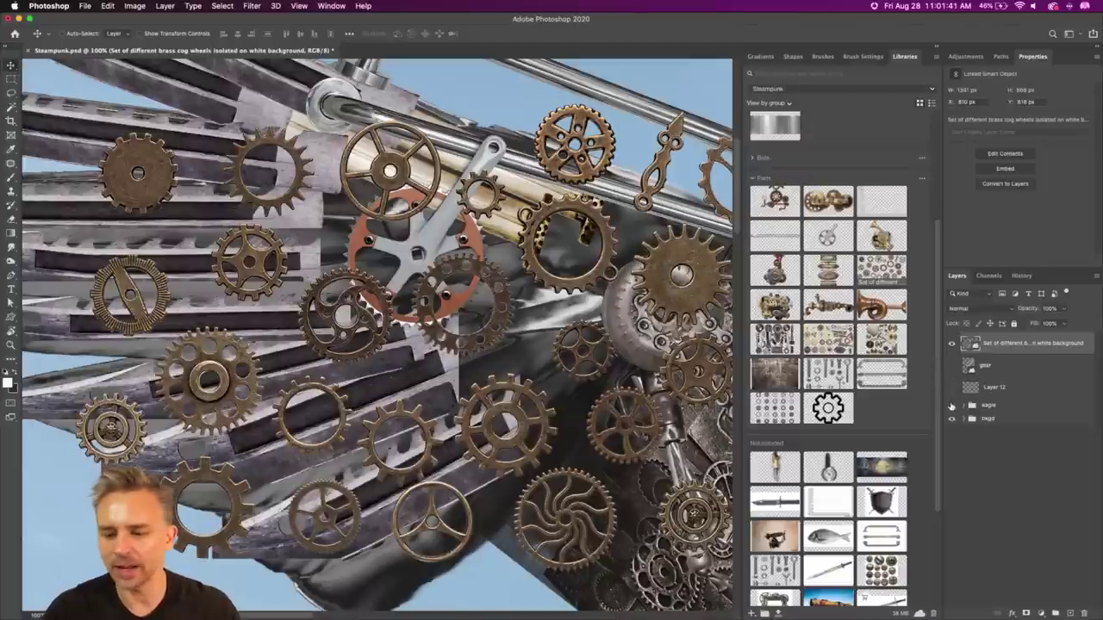
{"action": "left_click", "coordinate": [951, 405]}
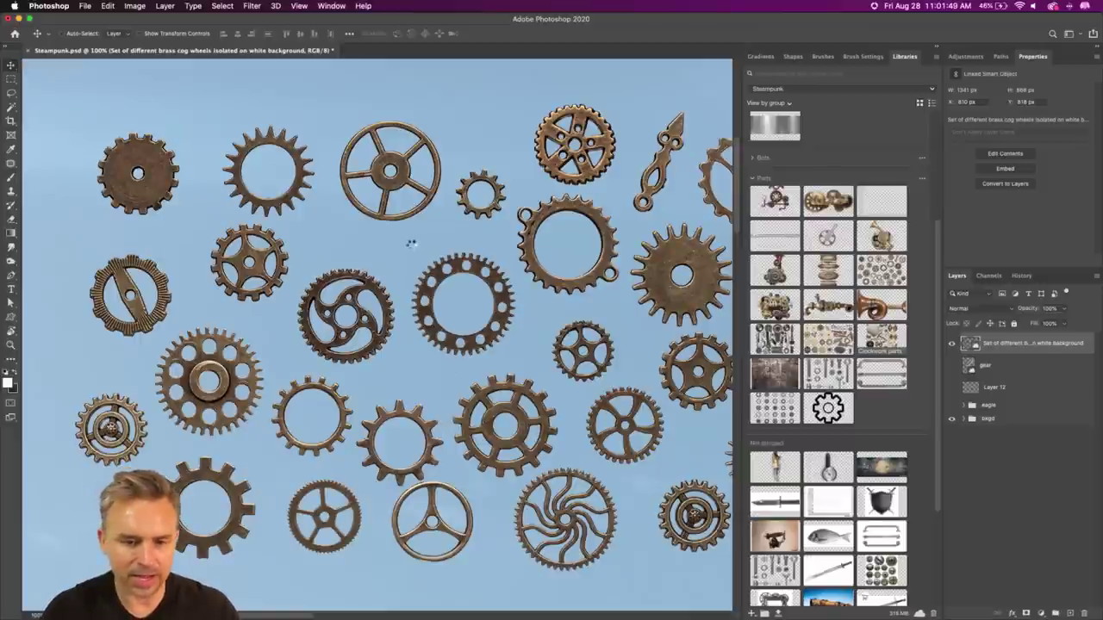
Step: Place the Clockwork parts from the library, hide the brass cog wheel set, and shift the parts fully into view
{"action": "left_click_drag", "start_coordinate": [411, 246], "coordinate": [411, 247]}
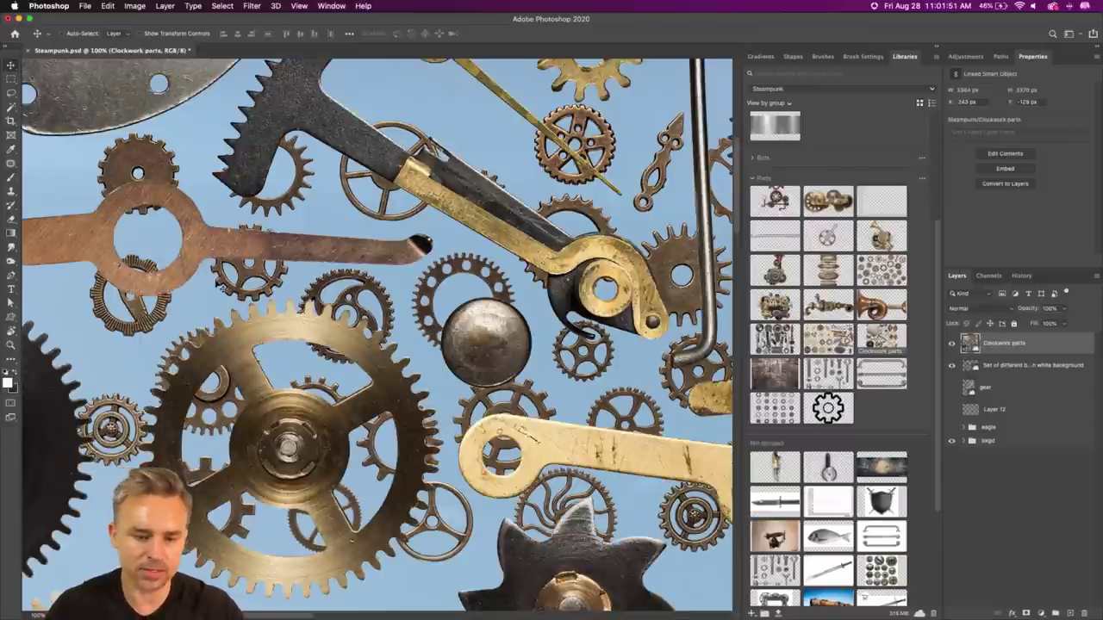
{"action": "key", "text": "super+minus"}
{"action": "key", "text": "super+minus"}
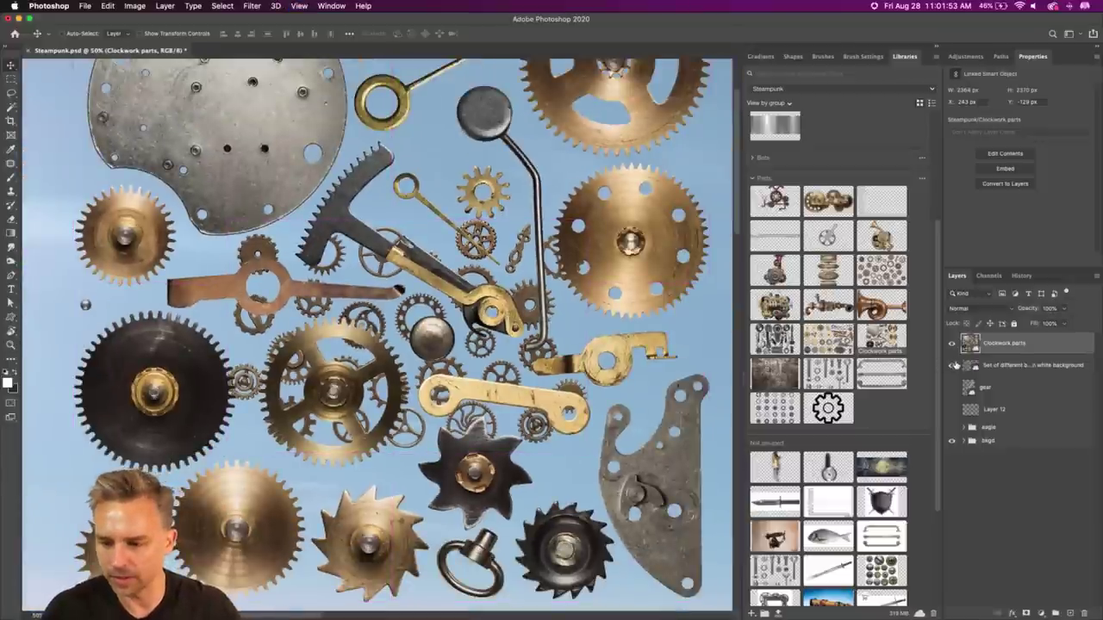
{"action": "left_click", "coordinate": [953, 365]}
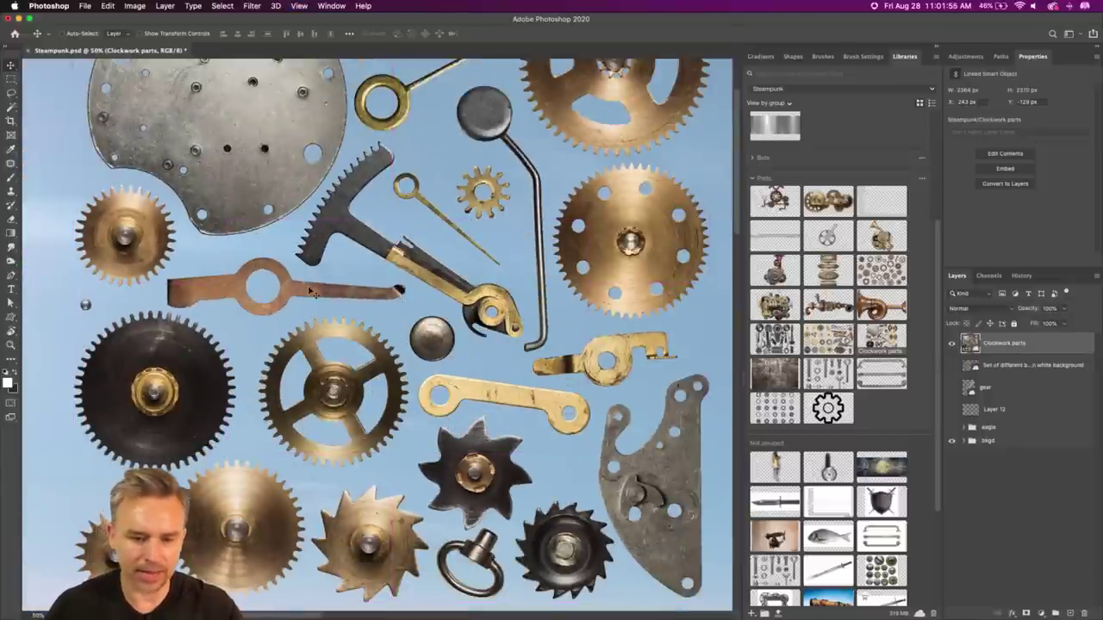
{"action": "key", "text": "super+minus"}
{"action": "left_click_drag", "start_coordinate": [262, 194], "coordinate": [313, 253]}
Step: Lasso the small gear above the round metal plate, rasterize the Clockwork parts layer, and copy the gear to its own layer
{"action": "key", "text": "l"}
{"action": "mouse_move", "coordinate": [234, 167]}
{"action": "left_mouse_down"}
{"action": "mouse_move", "coordinate": [276, 164]}
{"action": "mouse_move", "coordinate": [276, 179]}
{"action": "mouse_move", "coordinate": [250, 201]}
{"action": "mouse_move", "coordinate": [235, 169]}
{"action": "left_mouse_up"}
{"action": "right_click", "coordinate": [1004, 345]}
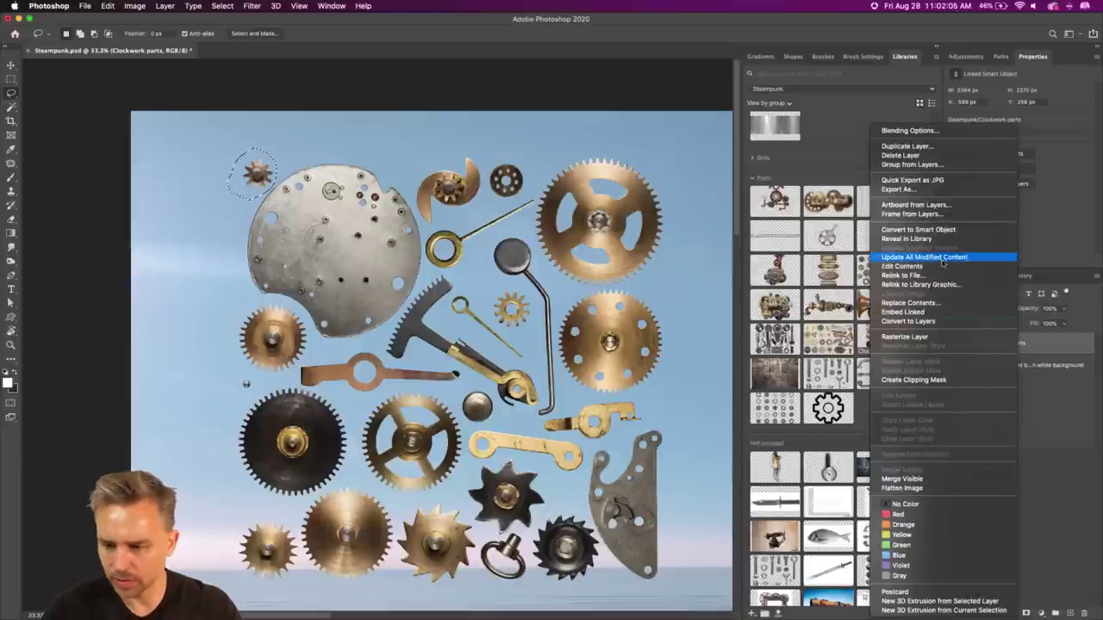
{"action": "left_click", "coordinate": [905, 336]}
{"action": "key", "text": "super+j"}
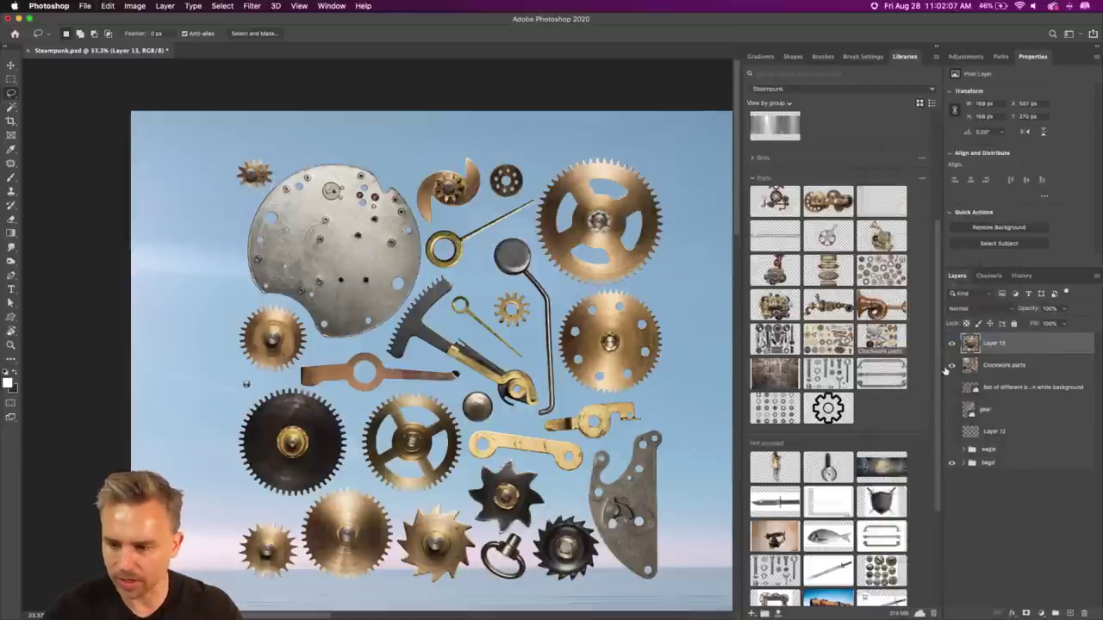
Step: Hide the Clockwork parts, show the eagle group, and fit the small gear, scaled to about 126 px wide, onto a blade's inner end
{"action": "left_click", "coordinate": [952, 365]}
{"action": "key", "text": "v"}
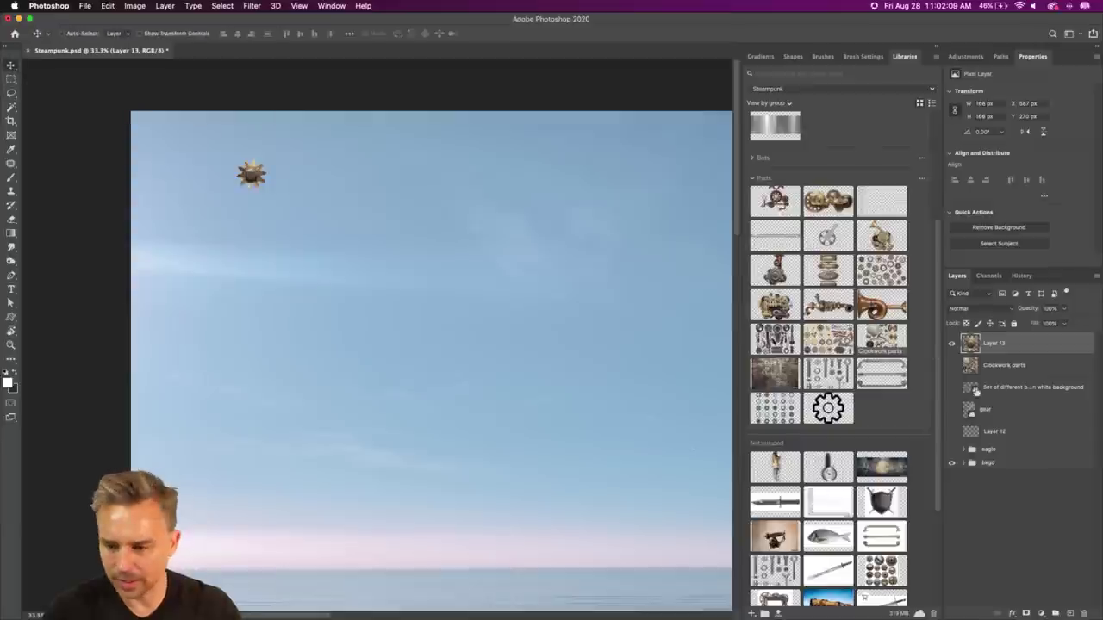
{"action": "left_click", "coordinate": [952, 450]}
{"action": "left_click_drag", "start_coordinate": [228, 164], "coordinate": [355, 284]}
{"action": "scroll", "coordinate": [355, 284], "scroll_direction": "up", "scroll_amount": 3}
{"action": "key", "text": "super+t"}
{"action": "left_click_drag", "start_coordinate": [377, 210], "coordinate": [338, 163]}
{"action": "key", "text": "Return"}
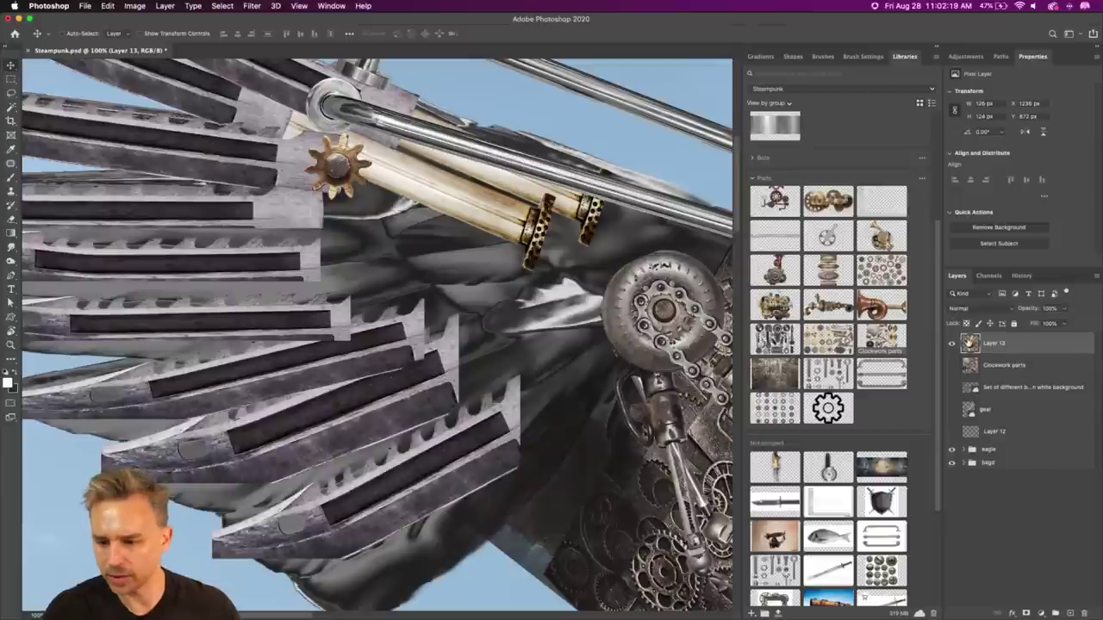
Step: Group the small gear layer and name the group gear for feathers
{"action": "key", "text": "super+g"}
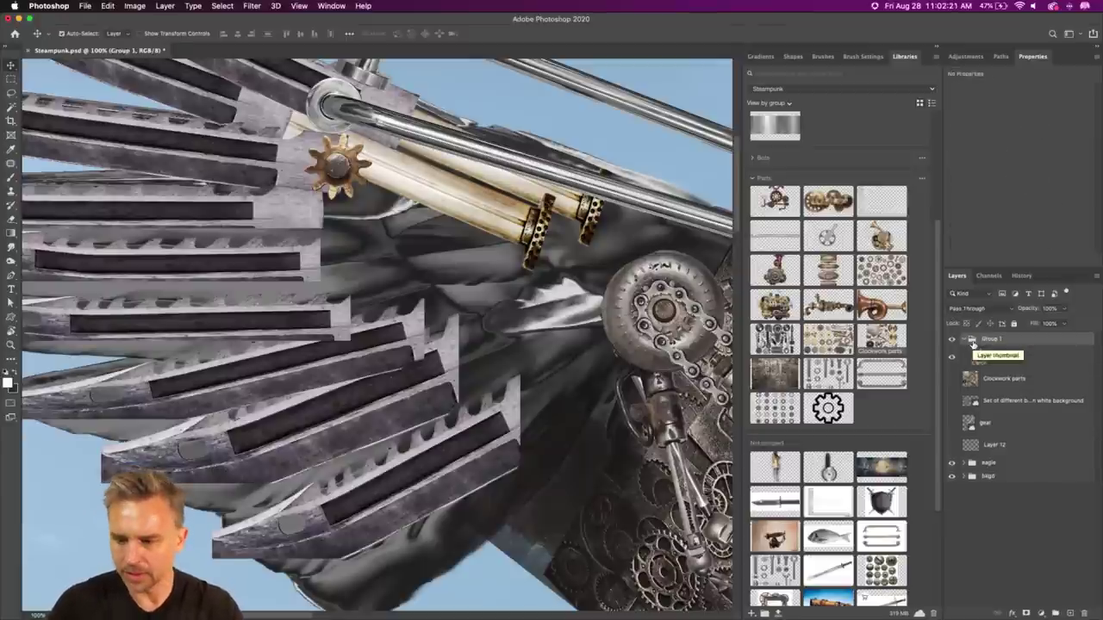
{"action": "type", "text": "pis"}
{"action": "type", "text": " for"}
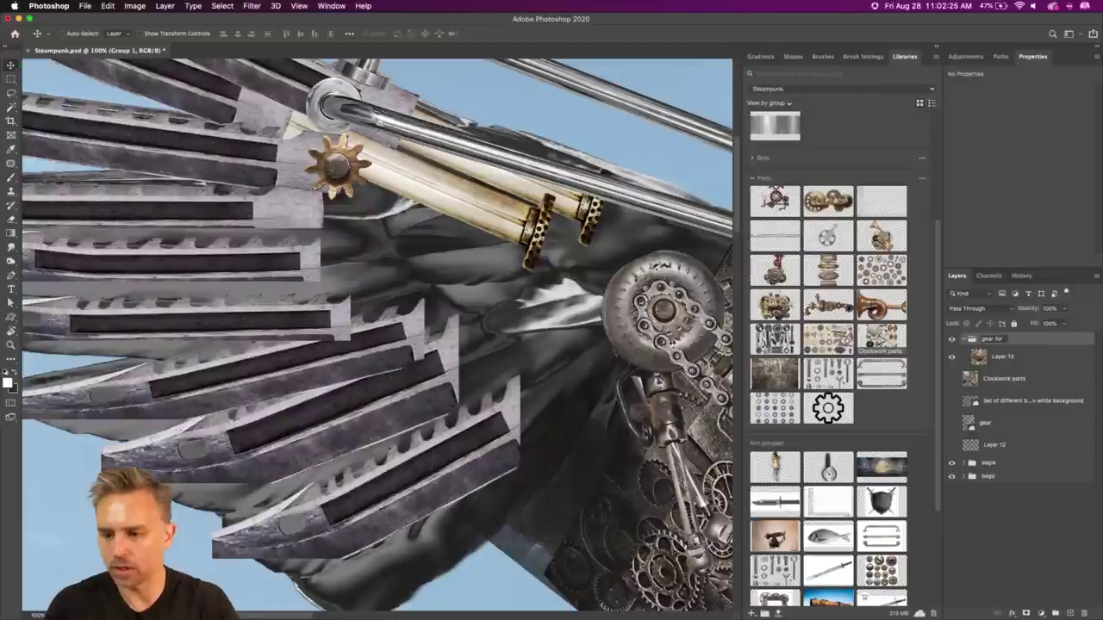
{"action": "type", "text": " feathers"}
{"action": "key", "text": "Return"}
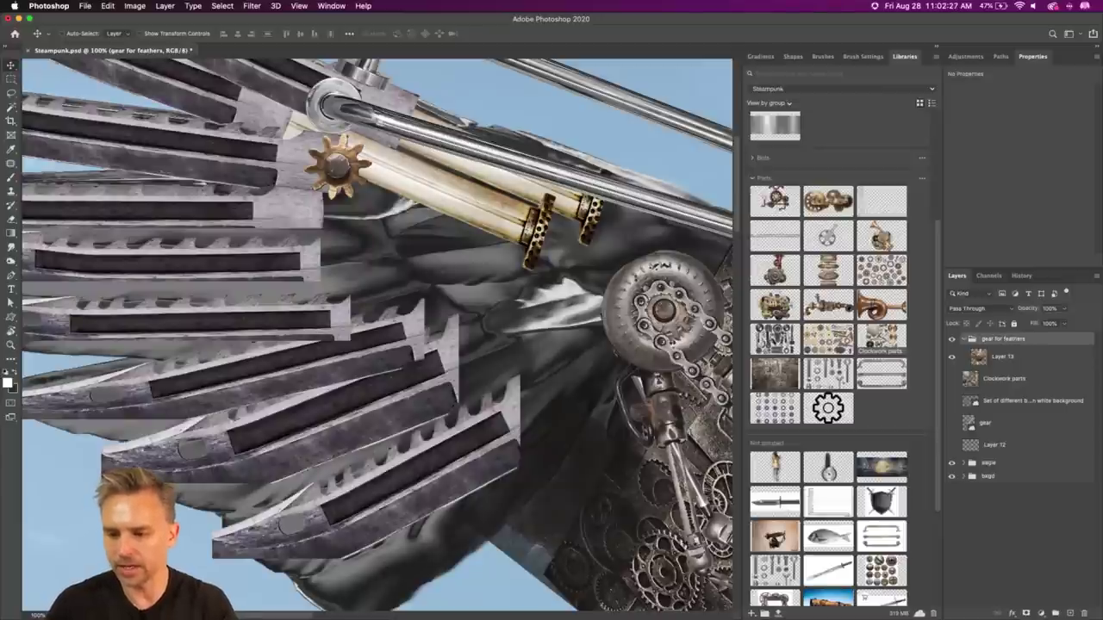
Step: Duplicate the small gear onto the inner ends of the other blades for seven gears in total, and collapse their group
{"action": "left_click", "coordinate": [1018, 357]}
{"action": "left_click_drag", "start_coordinate": [349, 153], "coordinate": [526, 415]}
{"action": "key", "text": "super+minus"}
{"action": "key", "text": "super+minus"}
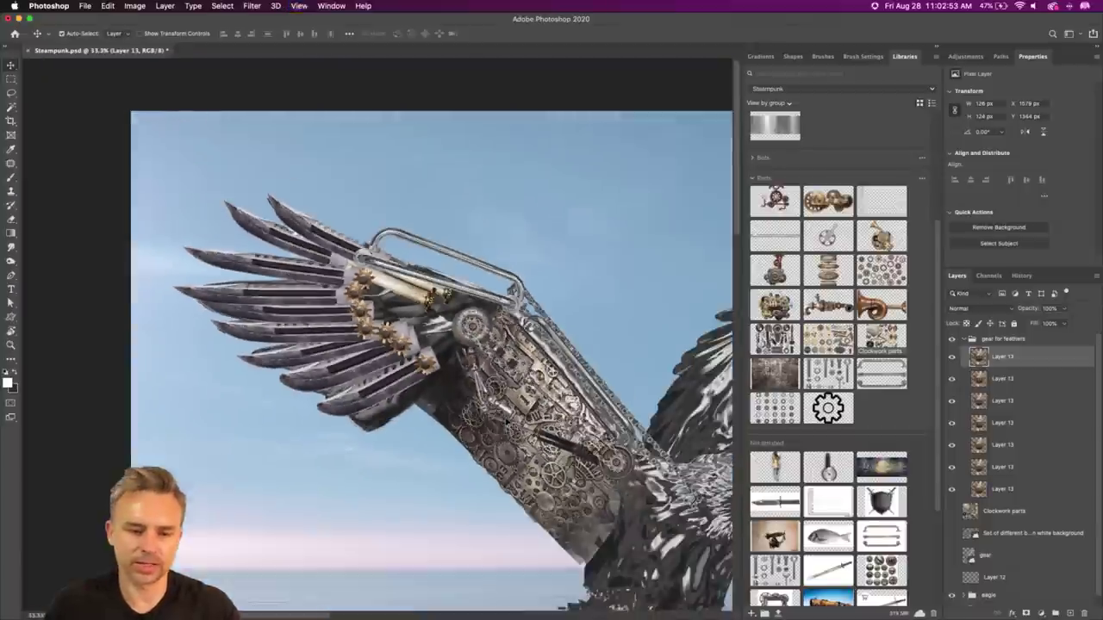
{"action": "key", "text": "super+plus"}
{"action": "key", "text": "super+plus"}
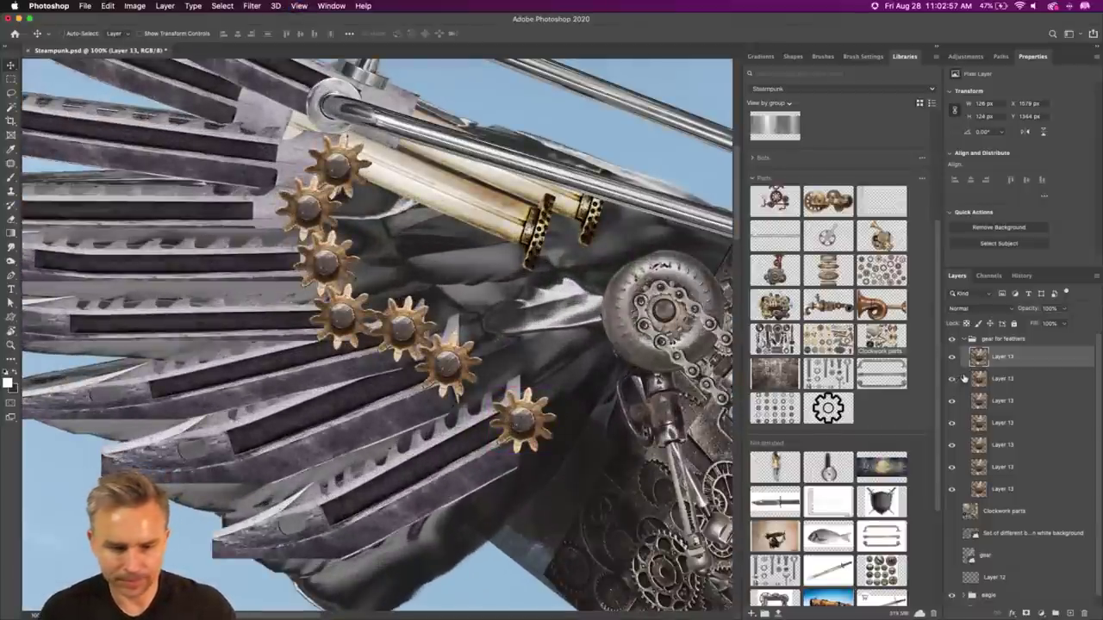
{"action": "left_click", "coordinate": [966, 339]}
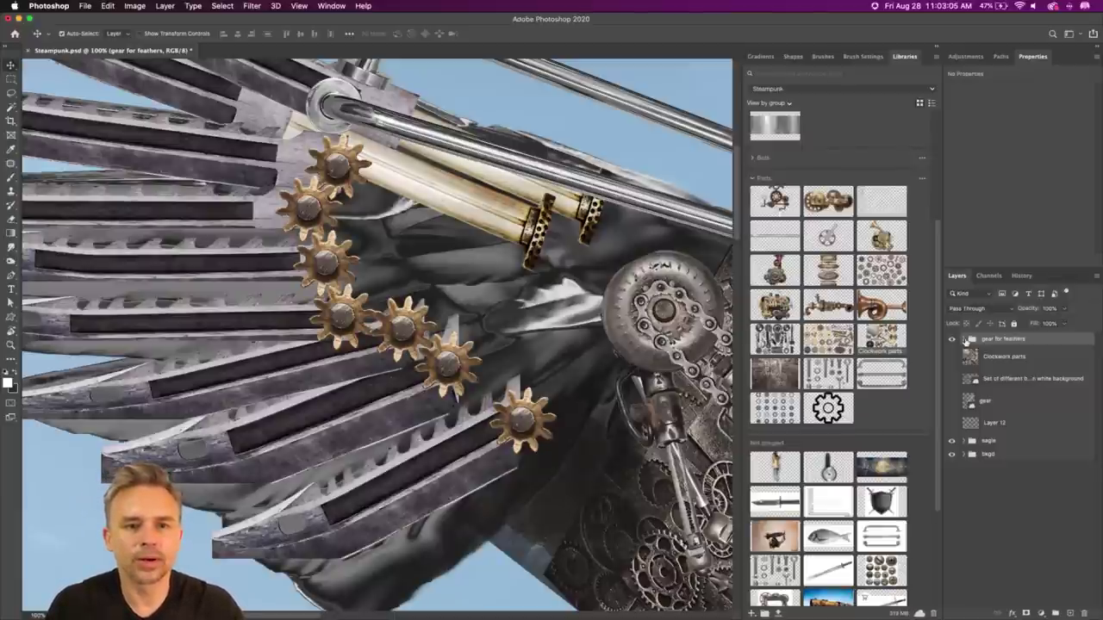
Step: Examine the mechanical wing with its new gears and the opposite wing that still has no parts
{"action": "key", "text": "super+minus"}
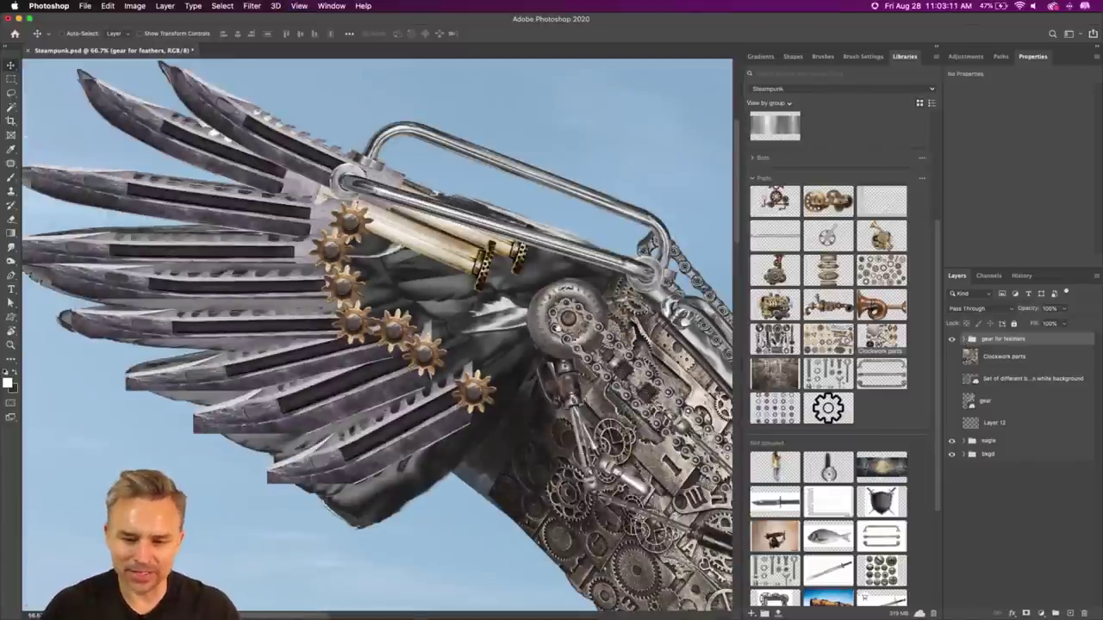
{"action": "scroll", "coordinate": [579, 327], "scroll_direction": "right", "scroll_amount": 10}
{"action": "scroll", "coordinate": [482, 376], "scroll_direction": "left", "scroll_amount": 5}
{"action": "scroll", "coordinate": [482, 377], "scroll_direction": "up", "scroll_amount": 4}
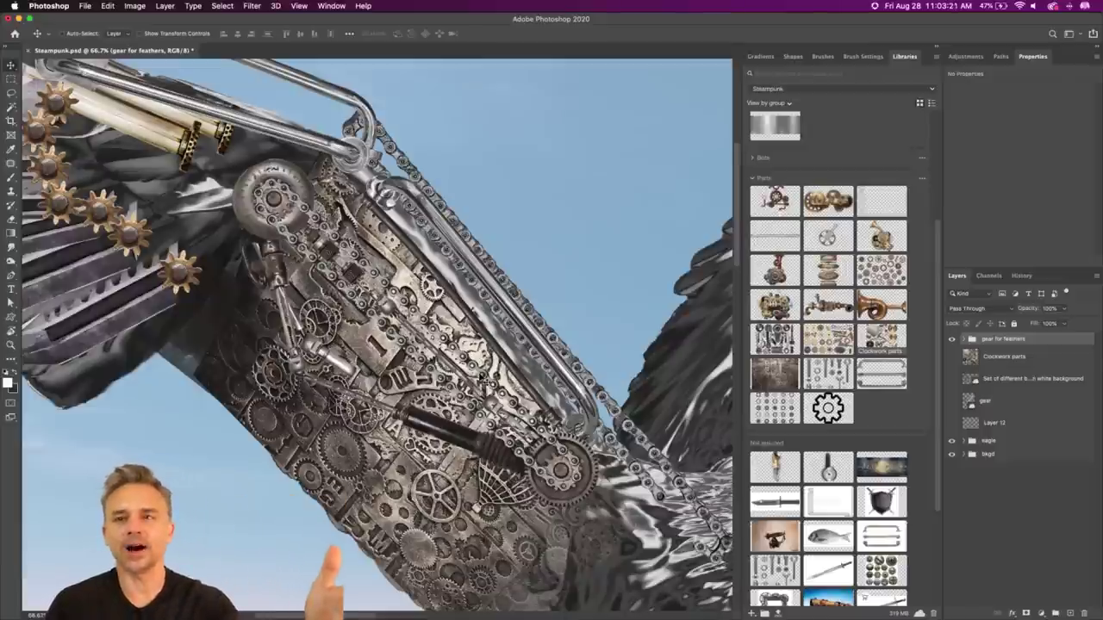
{"action": "scroll", "coordinate": [480, 374], "scroll_direction": "right", "scroll_amount": 6}
Step: Switch to Chrome and search Google Images for "clash of the titans metal owl"
{"action": "mouse_move", "coordinate": [632, 614]}
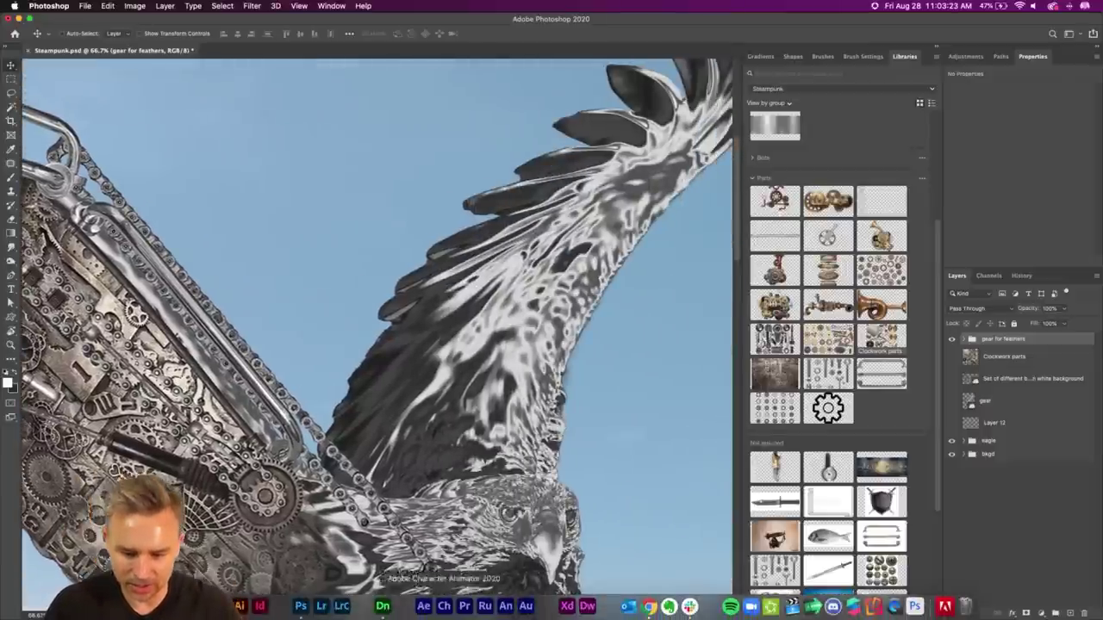
{"action": "left_click", "coordinate": [648, 607]}
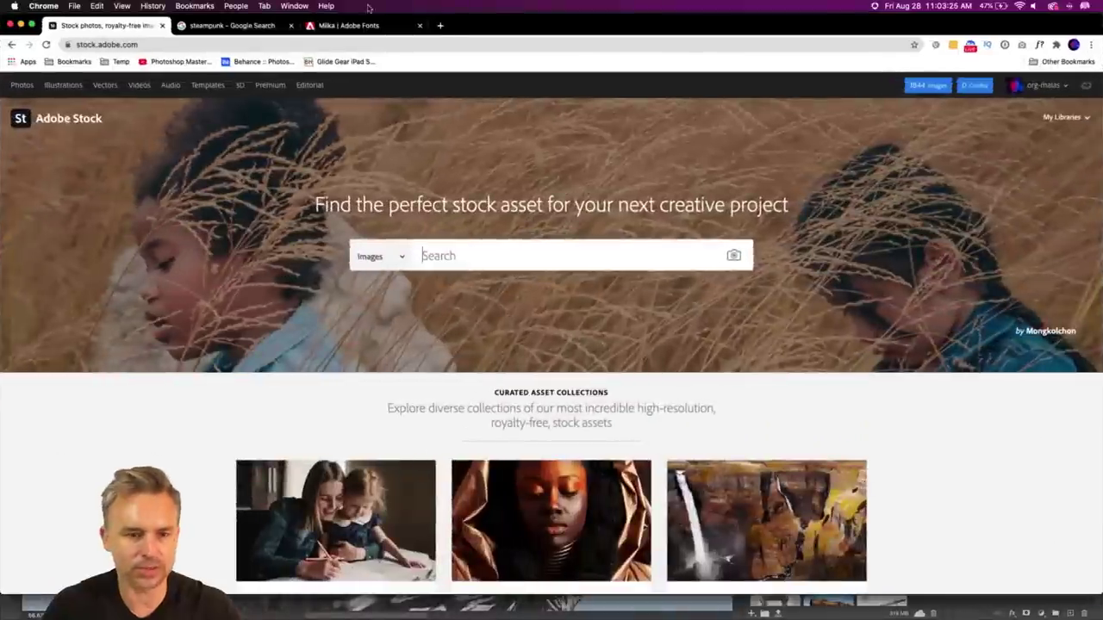
{"action": "left_click", "coordinate": [226, 26]}
{"action": "left_click", "coordinate": [218, 44]}
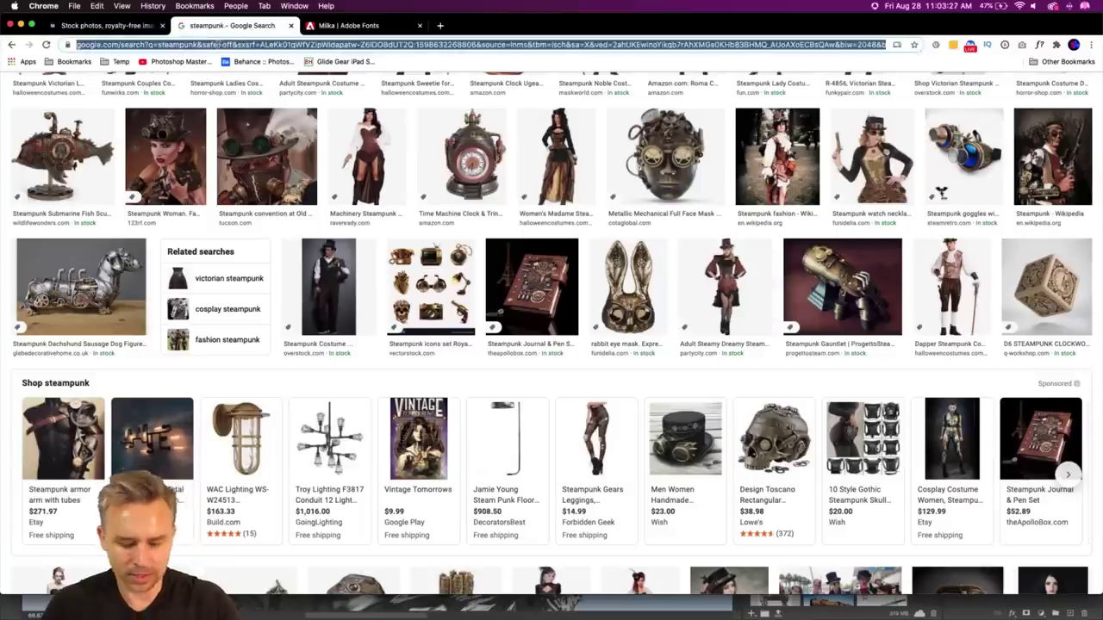
{"action": "type", "text": "clash of t"}
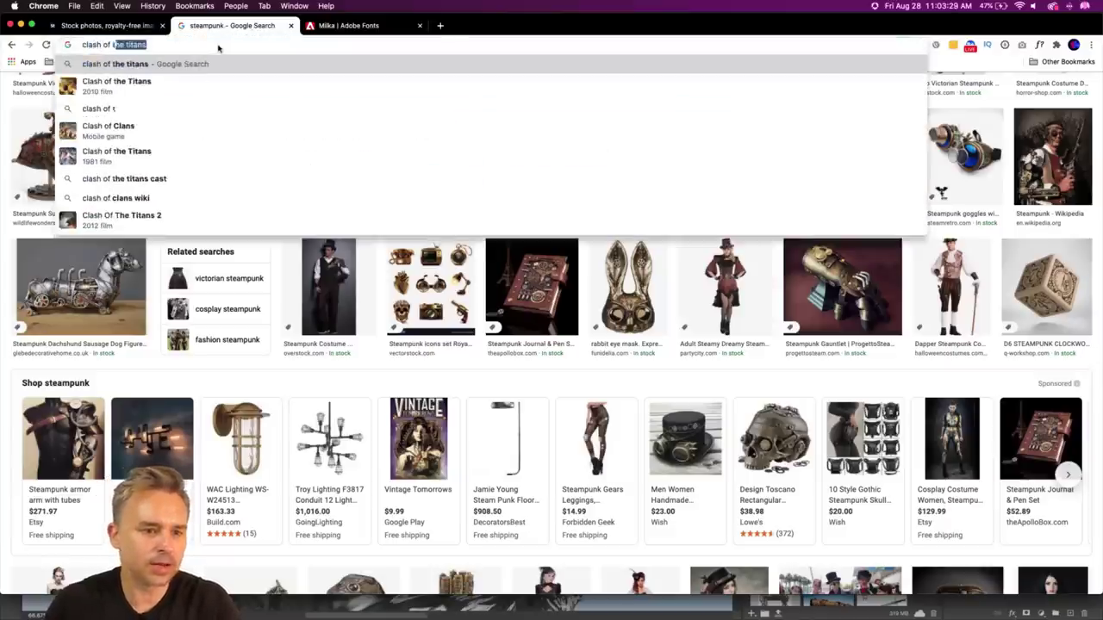
{"action": "type", "text": "he titans metal owel"}
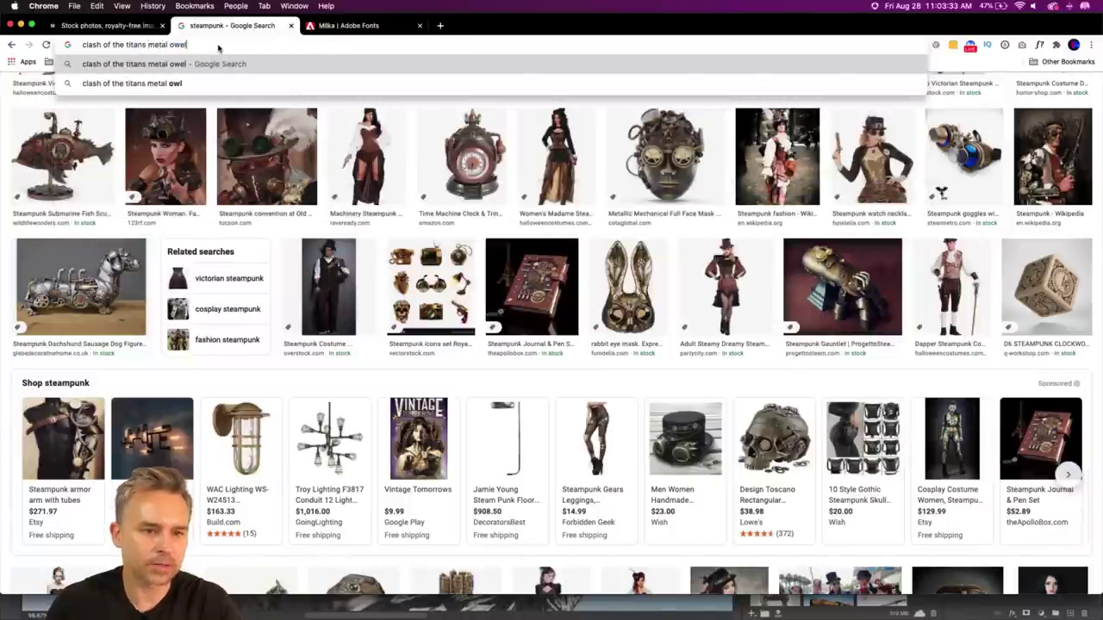
{"action": "key", "text": "Return"}
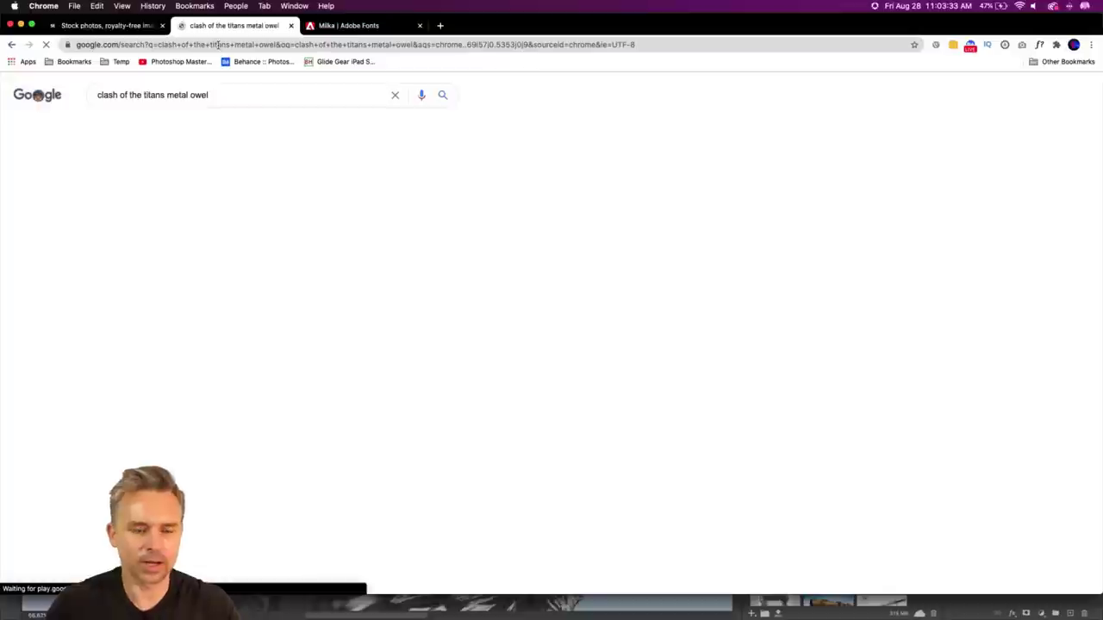
{"action": "left_click", "coordinate": [202, 95]}
{"action": "key", "text": "BackSpace"}
{"action": "key", "text": "Return"}
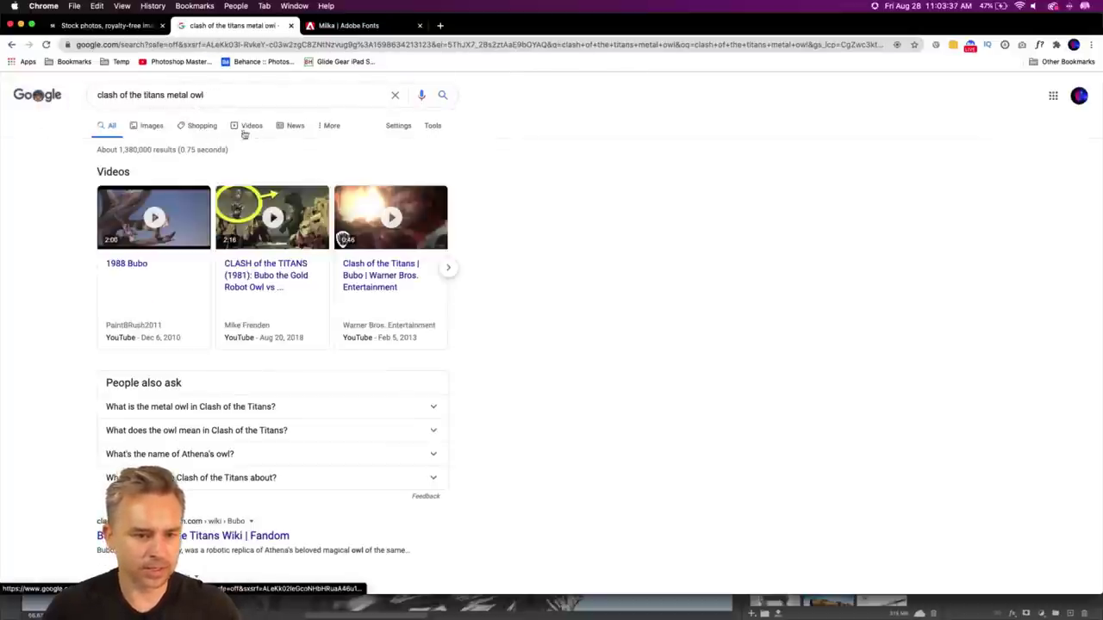
{"action": "left_click", "coordinate": [152, 128]}
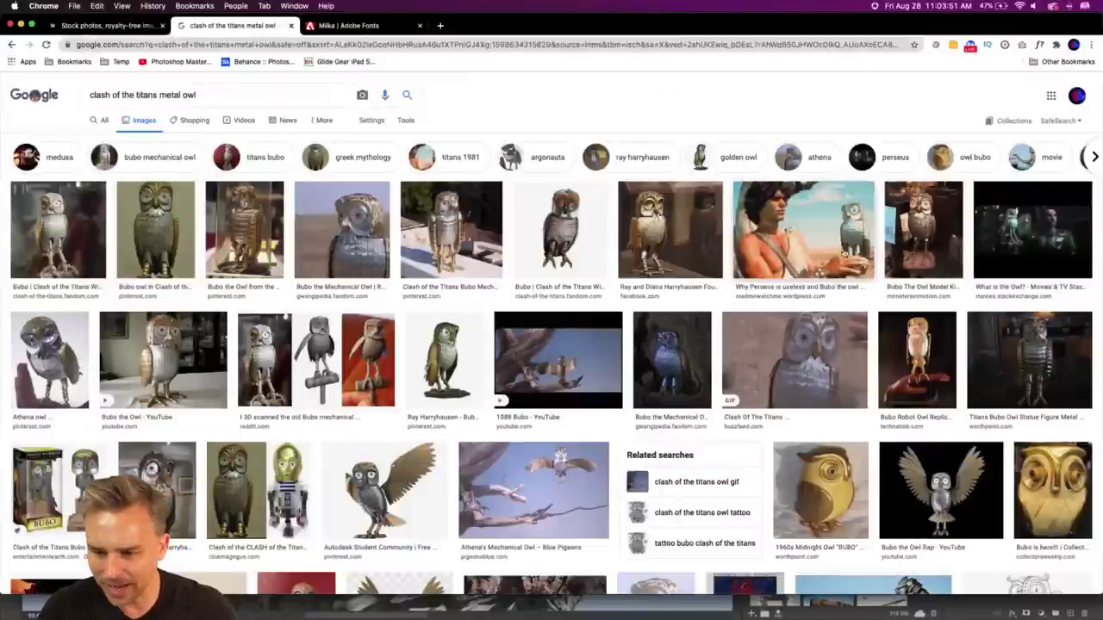
Step: Preview the film still of Perseus holding the metal owl and copy the image
{"action": "left_click", "coordinate": [833, 251]}
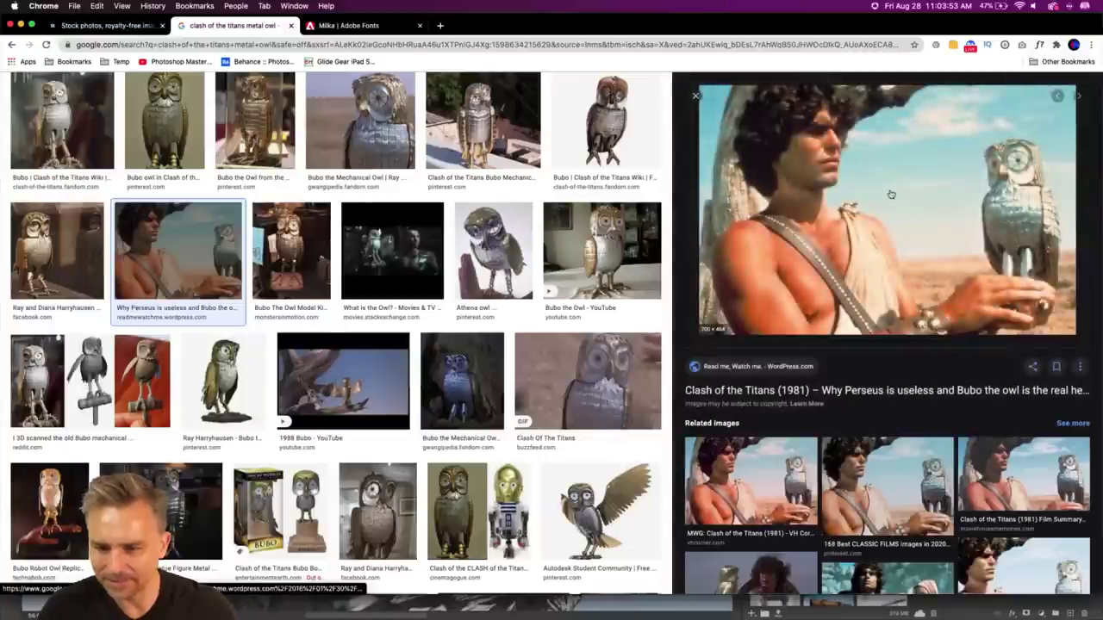
{"action": "right_click", "coordinate": [896, 193]}
{"action": "left_click", "coordinate": [925, 295]}
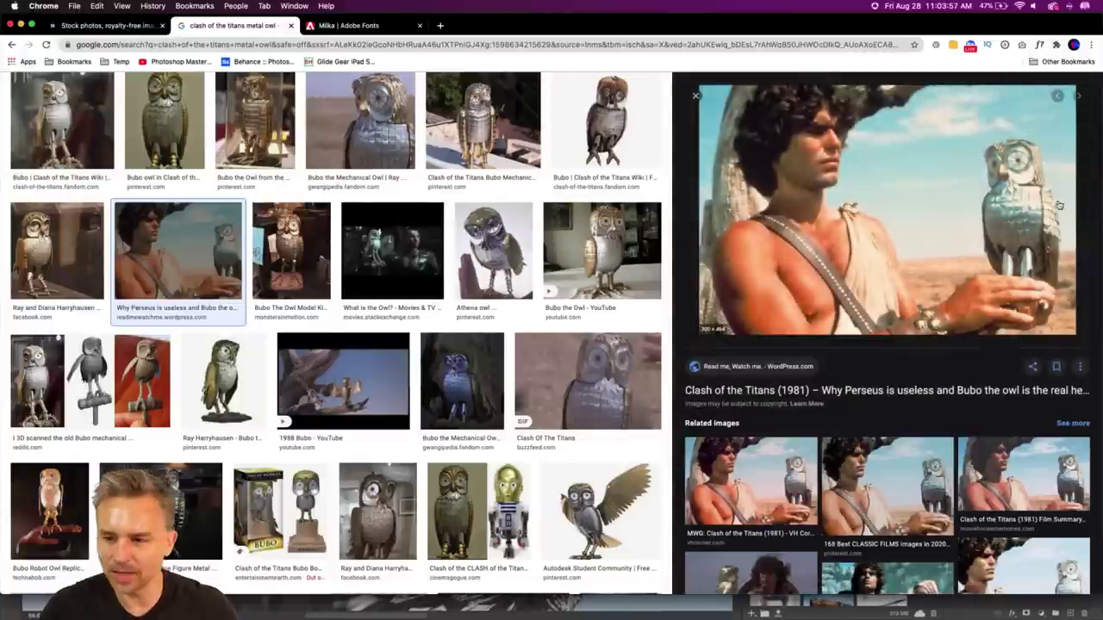
Step: Preview other image results of the metal owl to examine its feathers, eyes and metal plating
{"action": "left_click", "coordinate": [603, 250]}
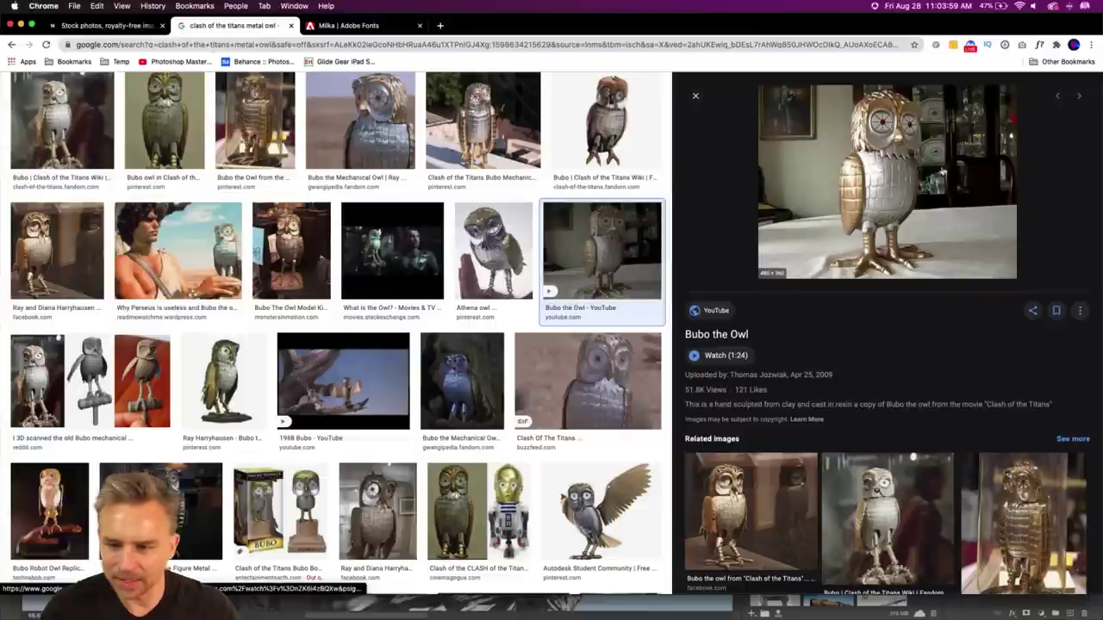
{"action": "scroll", "coordinate": [1023, 102], "scroll_direction": "up", "scroll_amount": 2}
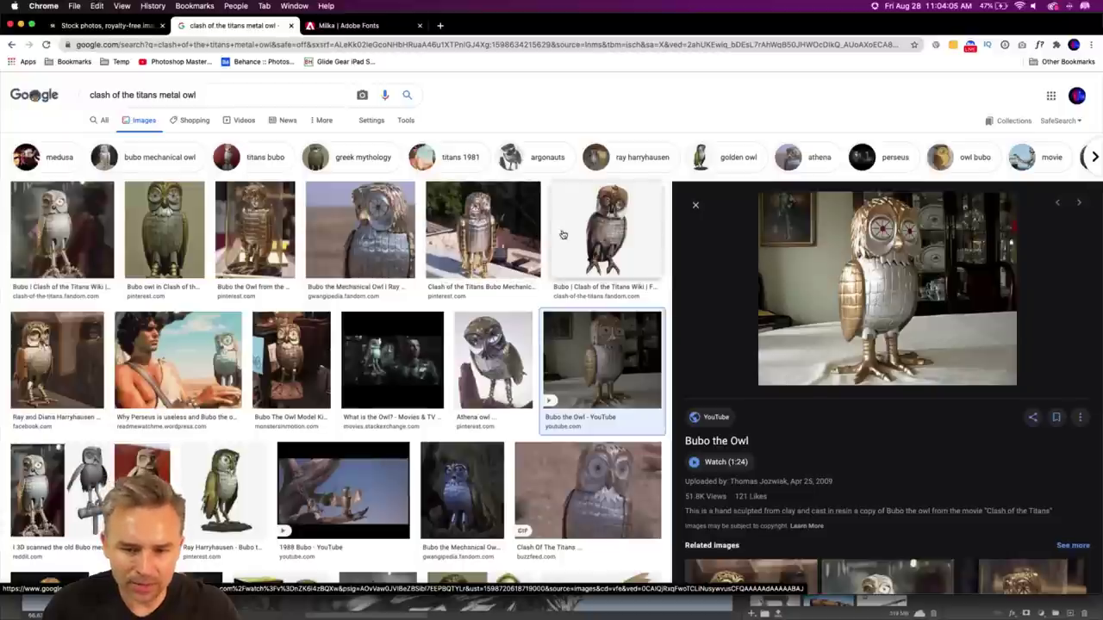
{"action": "left_click", "coordinate": [165, 218]}
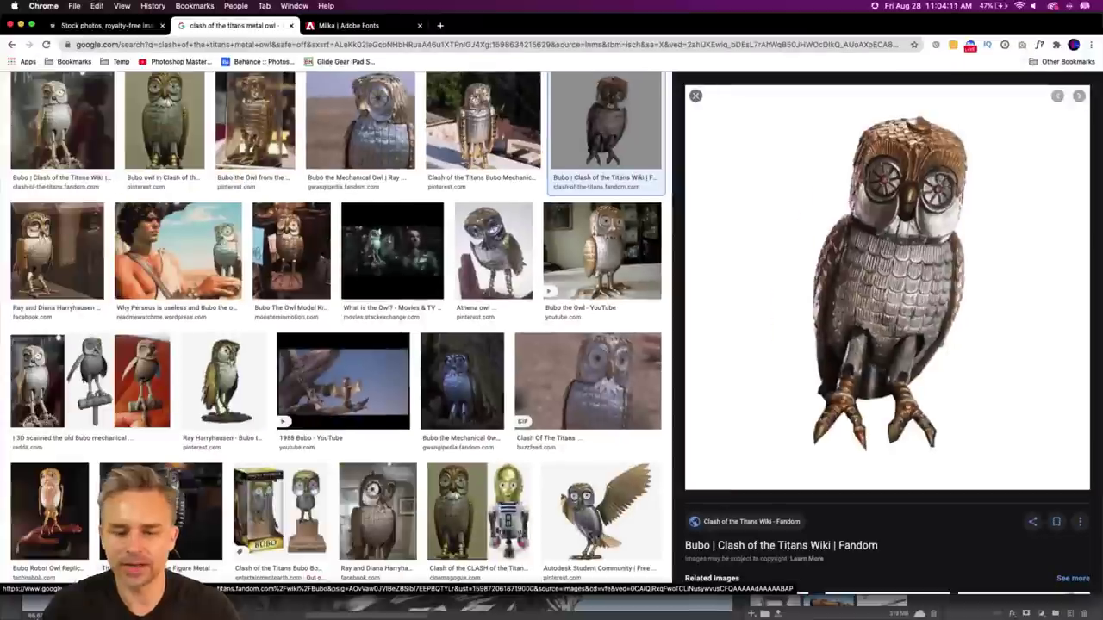
Step: Switch back to Photoshop, paste the copied film still and place it in the sky between the eagle's wings
{"action": "mouse_move", "coordinate": [302, 617]}
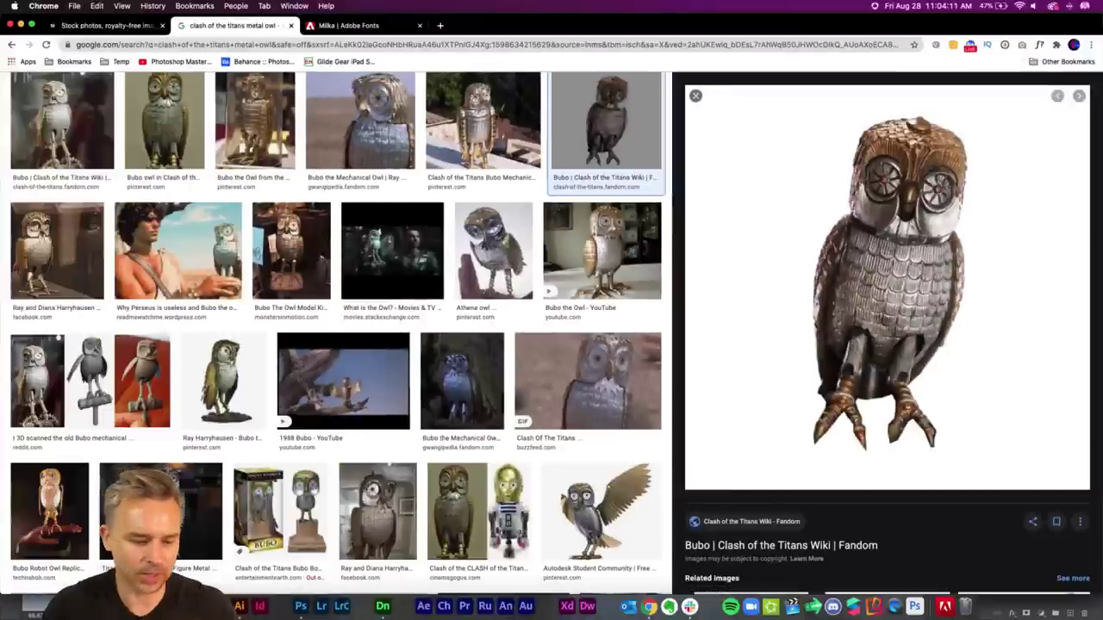
{"action": "left_click", "coordinate": [302, 617]}
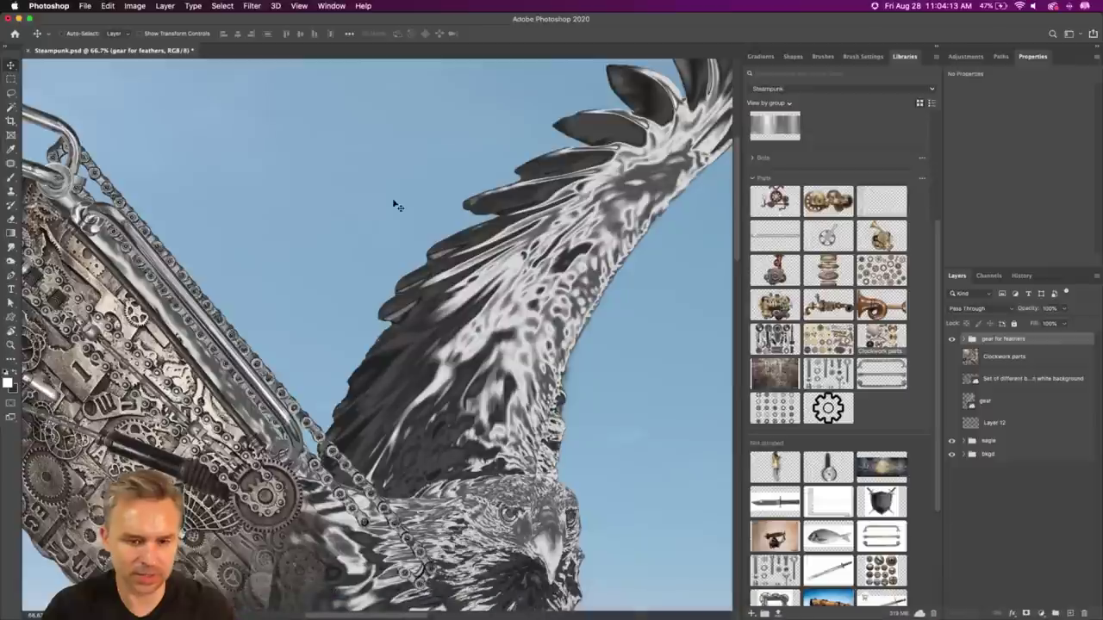
{"action": "key", "text": "super+v"}
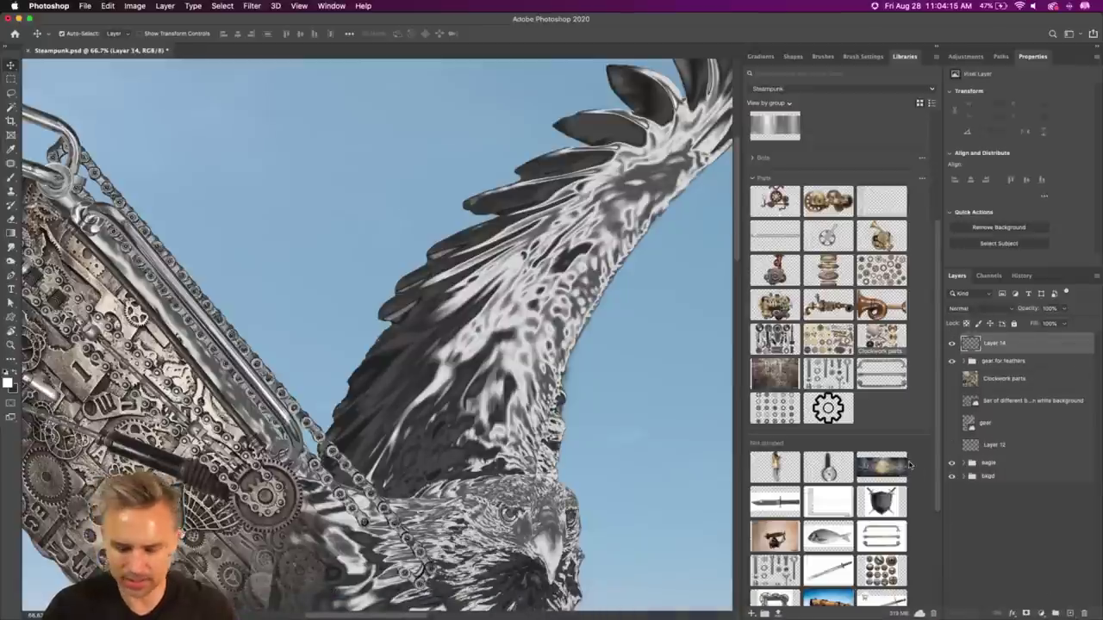
{"action": "mouse_move", "coordinate": [249, 177]}
{"action": "left_mouse_down"}
{"action": "mouse_move", "coordinate": [242, 161]}
{"action": "mouse_move", "coordinate": [108, 161]}
{"action": "mouse_move", "coordinate": [259, 170]}
{"action": "left_mouse_up"}
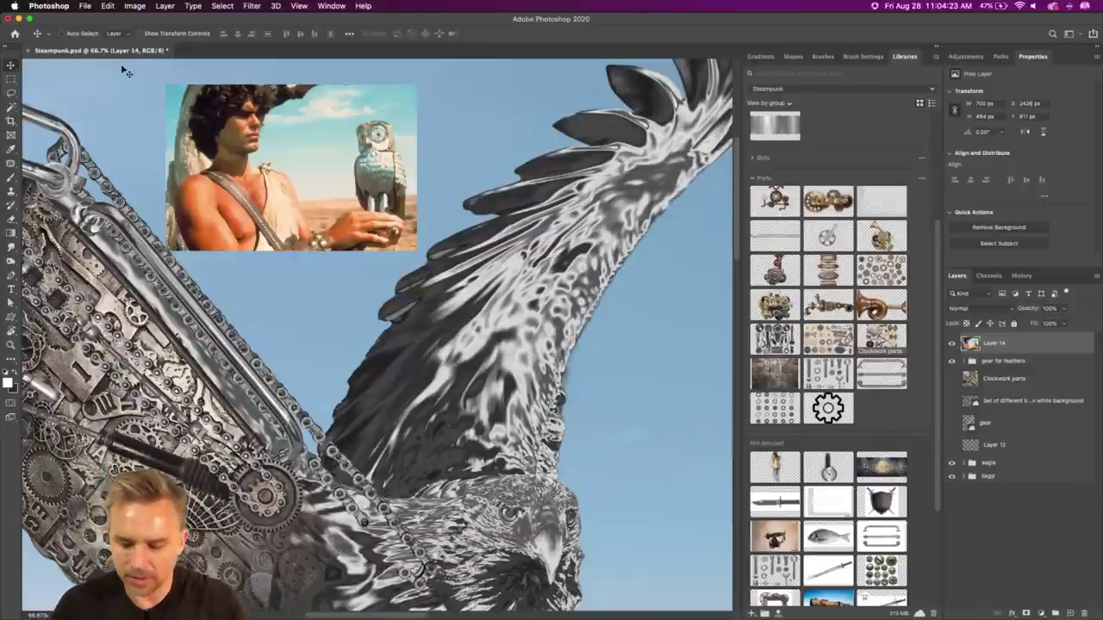
{"action": "key", "text": "super+minus"}
{"action": "key", "text": "super+minus"}
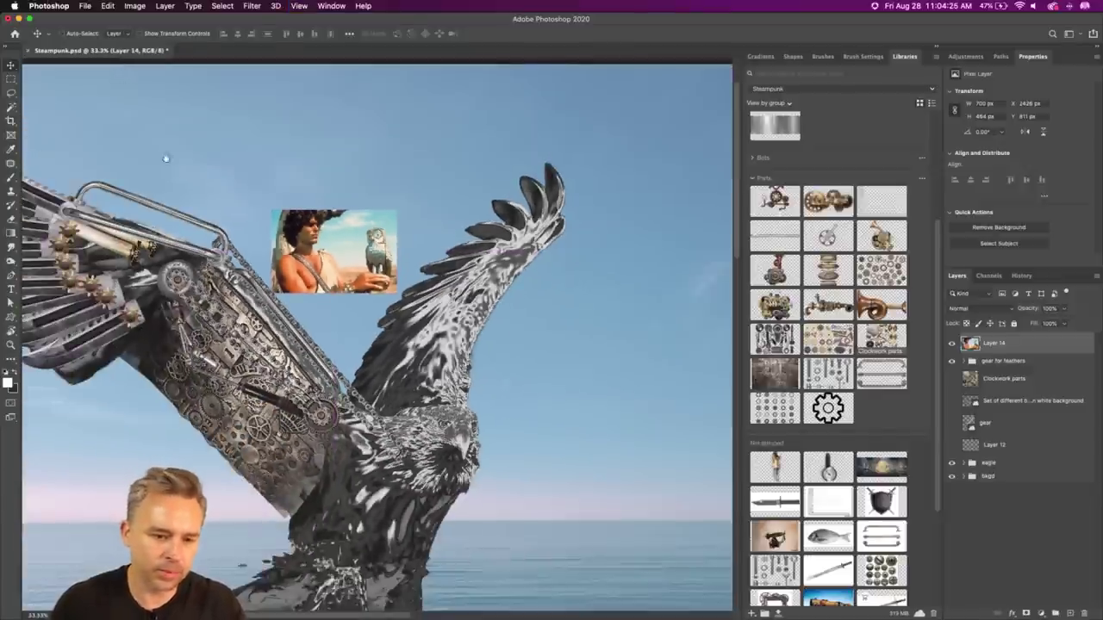
{"action": "scroll", "coordinate": [286, 319], "scroll_direction": "down", "scroll_amount": 10}
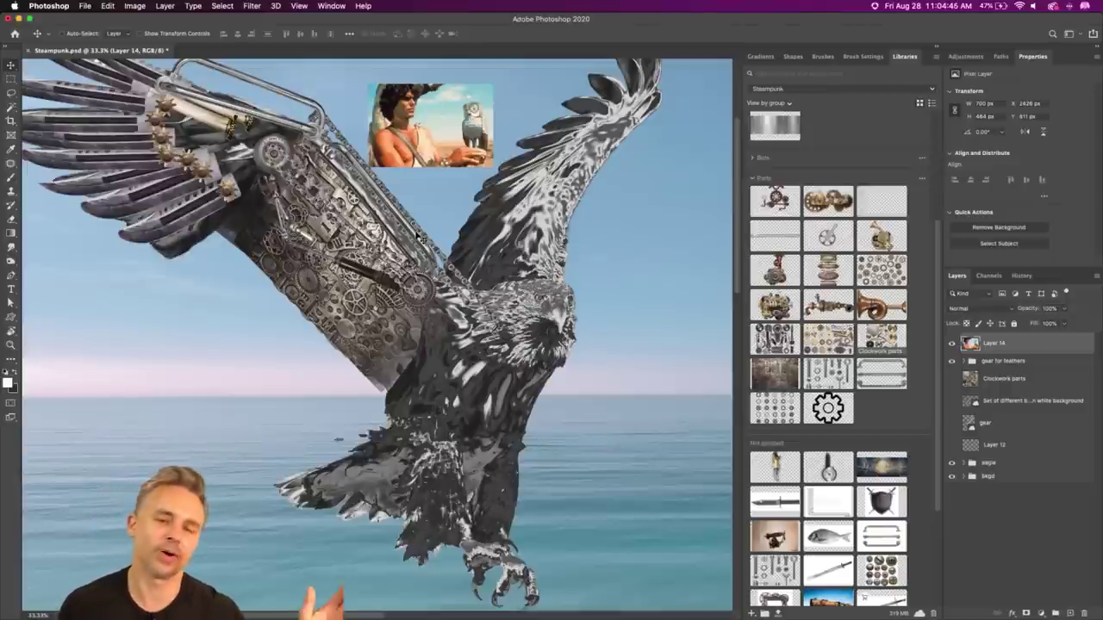
Step: Expand the gear for feathers group and delete six of its gear layers, keeping only the gear on the upper blade
{"action": "left_click", "coordinate": [966, 361]}
{"action": "left_click", "coordinate": [999, 379]}
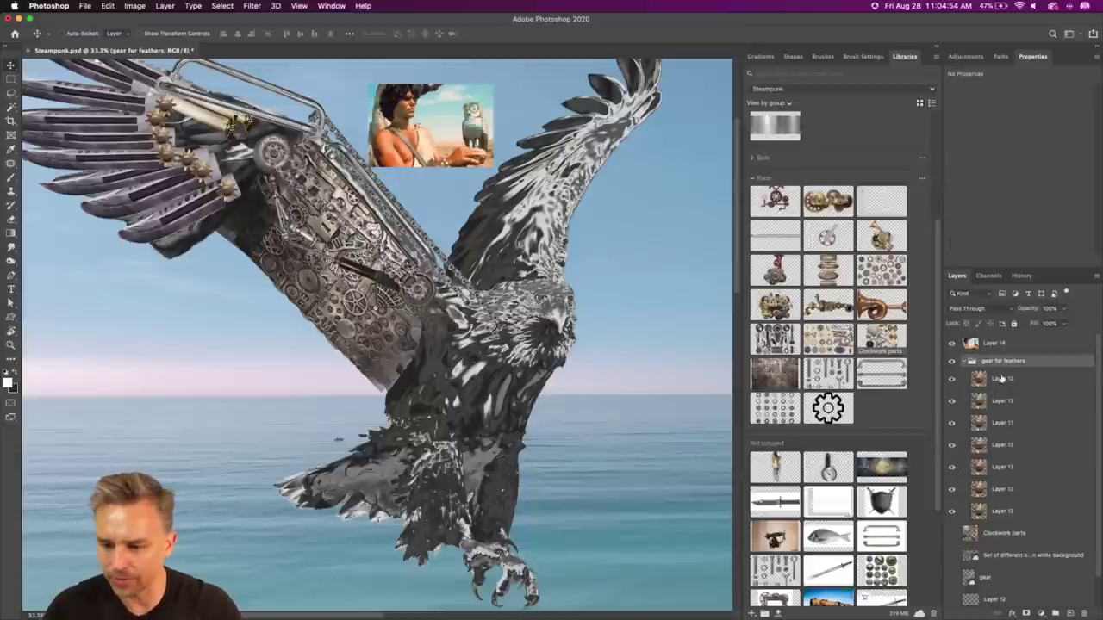
{"action": "left_click", "coordinate": [996, 498], "text": "shift"}
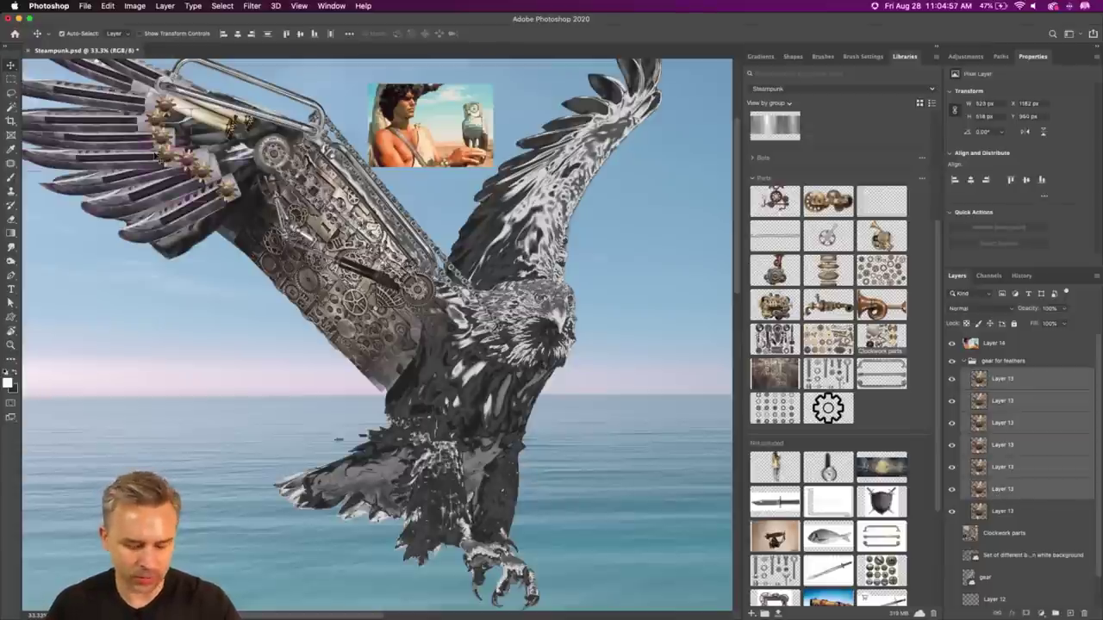
{"action": "key", "text": "super+plus"}
{"action": "key", "text": "super+plus"}
{"action": "scroll", "coordinate": [379, 336], "scroll_direction": "up", "scroll_amount": 5}
{"action": "scroll", "coordinate": [379, 336], "scroll_direction": "left", "scroll_amount": 4}
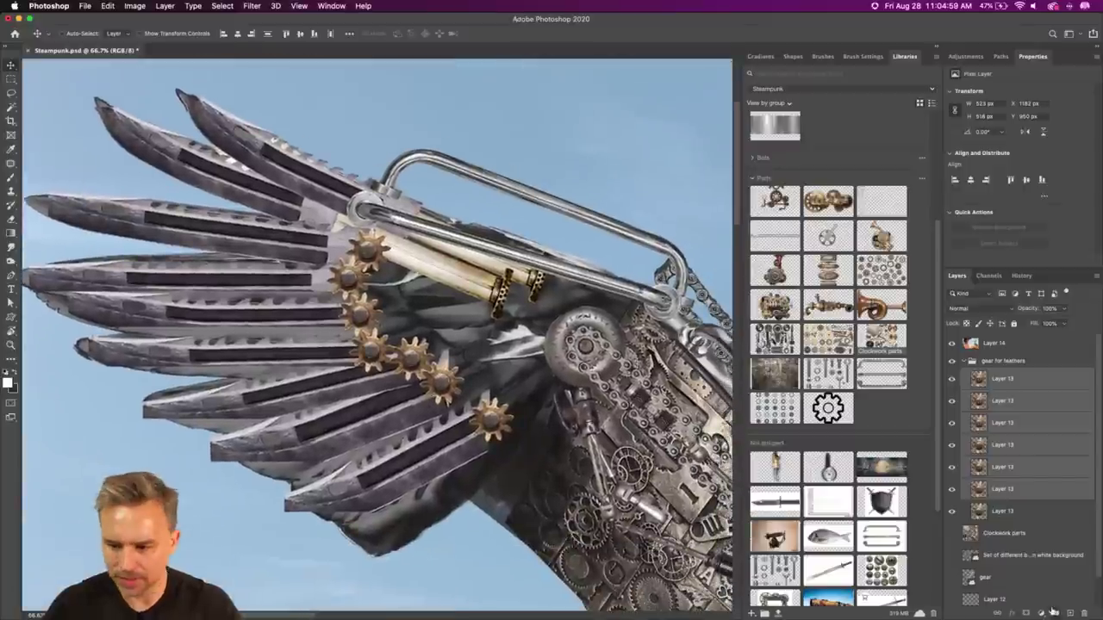
{"action": "left_click", "coordinate": [1083, 613]}
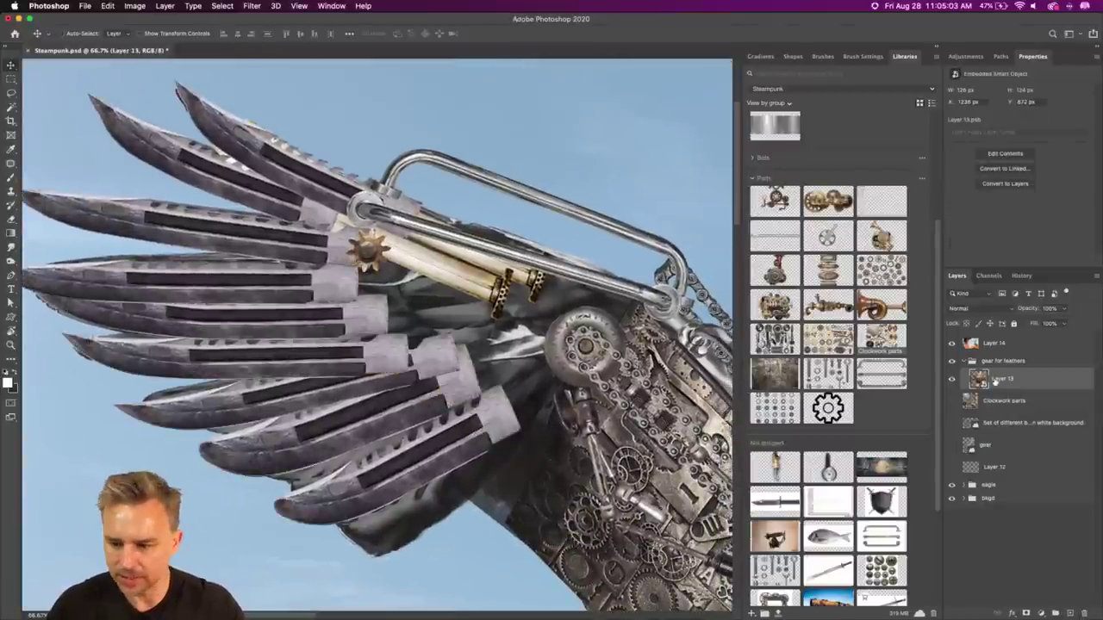
Step: Rename the remaining small gear layer as gear and convert it to a smart object
{"action": "double_click", "coordinate": [991, 379]}
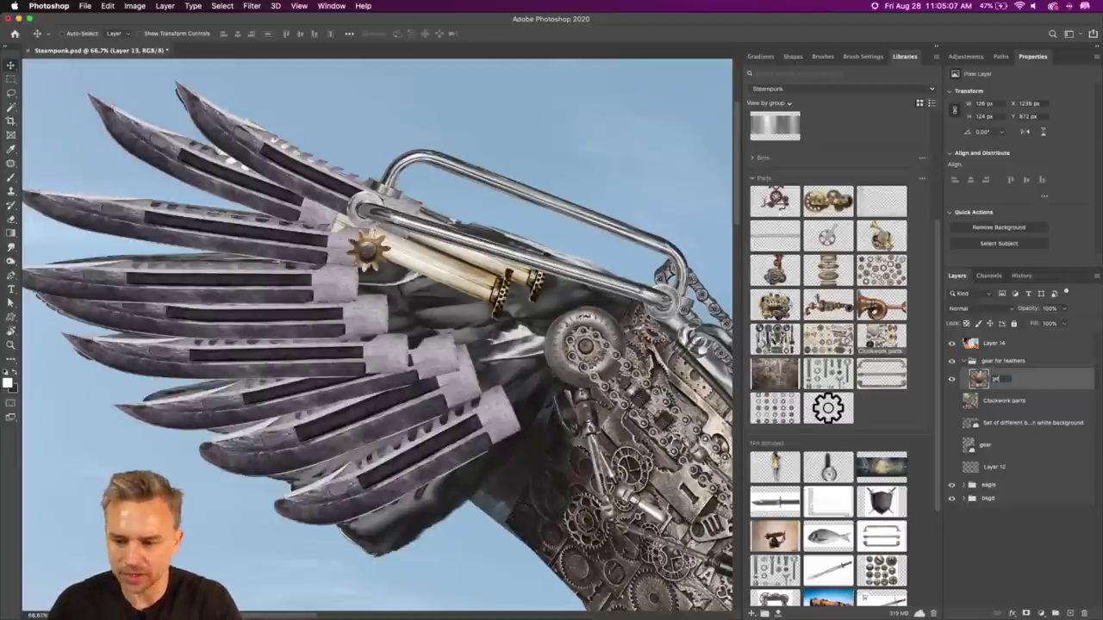
{"action": "type", "text": "gear"}
{"action": "key", "text": "Return"}
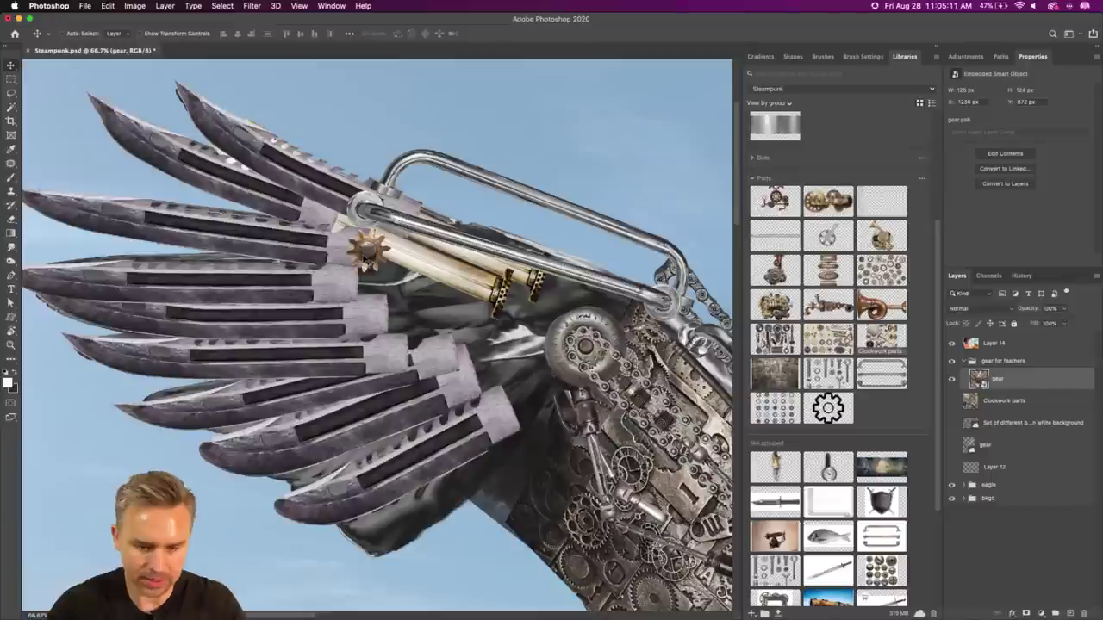
Step: Duplicate the gear smart object onto the inner ends of the other blades for seven gears in total
{"action": "left_click_drag", "start_coordinate": [367, 258], "coordinate": [455, 407]}
{"action": "left_click_drag", "start_coordinate": [442, 365], "coordinate": [433, 327]}
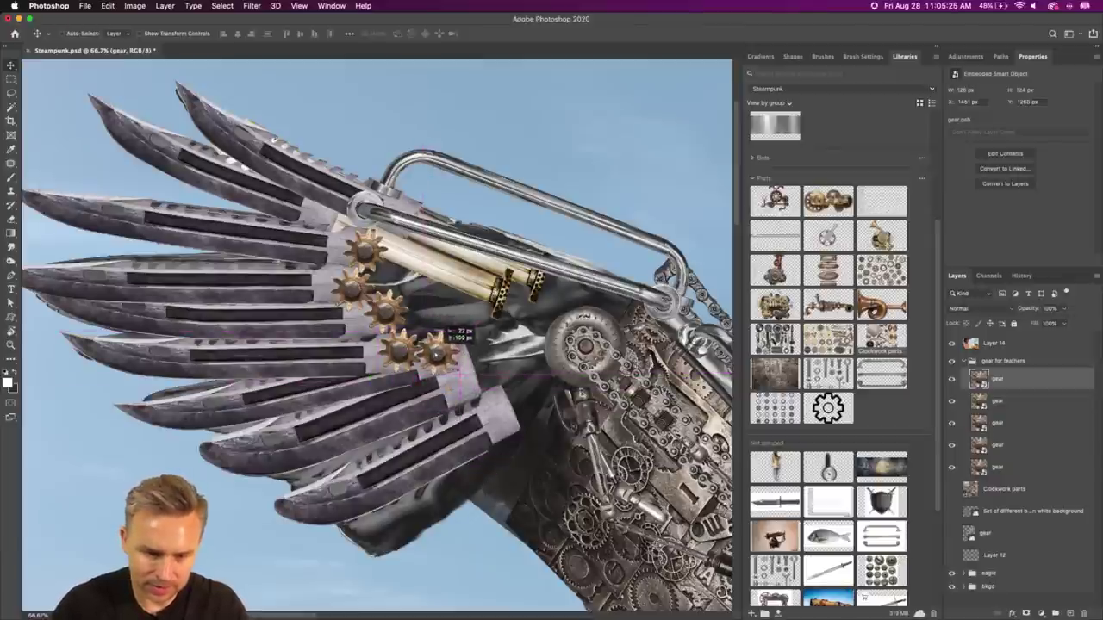
{"action": "key", "text": "super+z"}
{"action": "left_click_drag", "start_coordinate": [445, 389], "coordinate": [438, 340]}
{"action": "left_click_drag", "start_coordinate": [482, 383], "coordinate": [505, 410]}
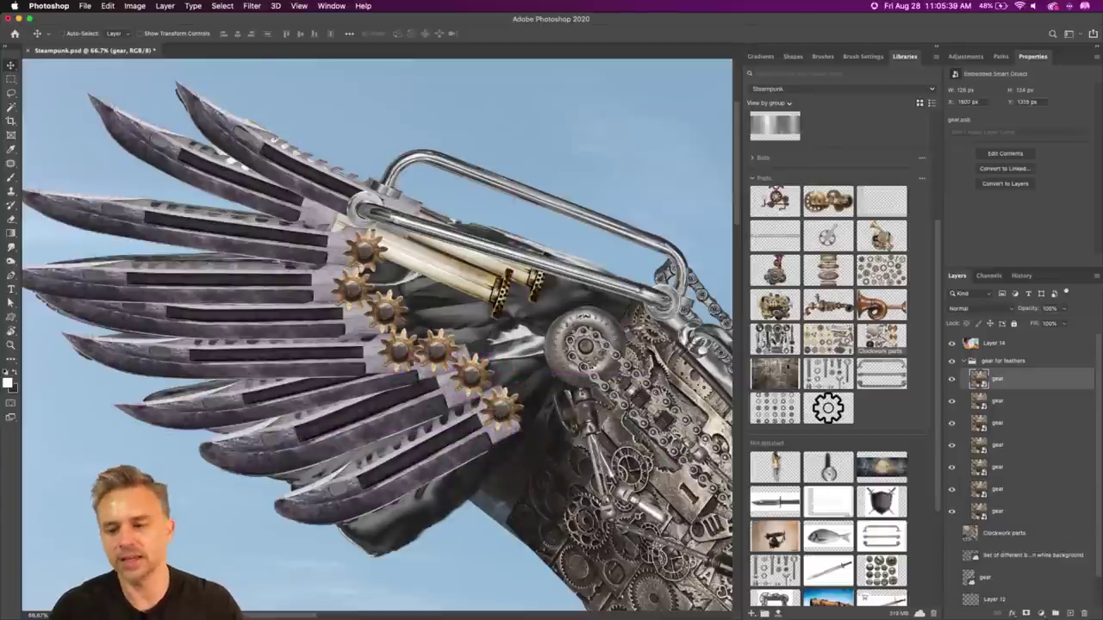
Step: Open the gear smart object's contents and scale the gear down to about 116 × 114 px around its centre
{"action": "double_click", "coordinate": [979, 381]}
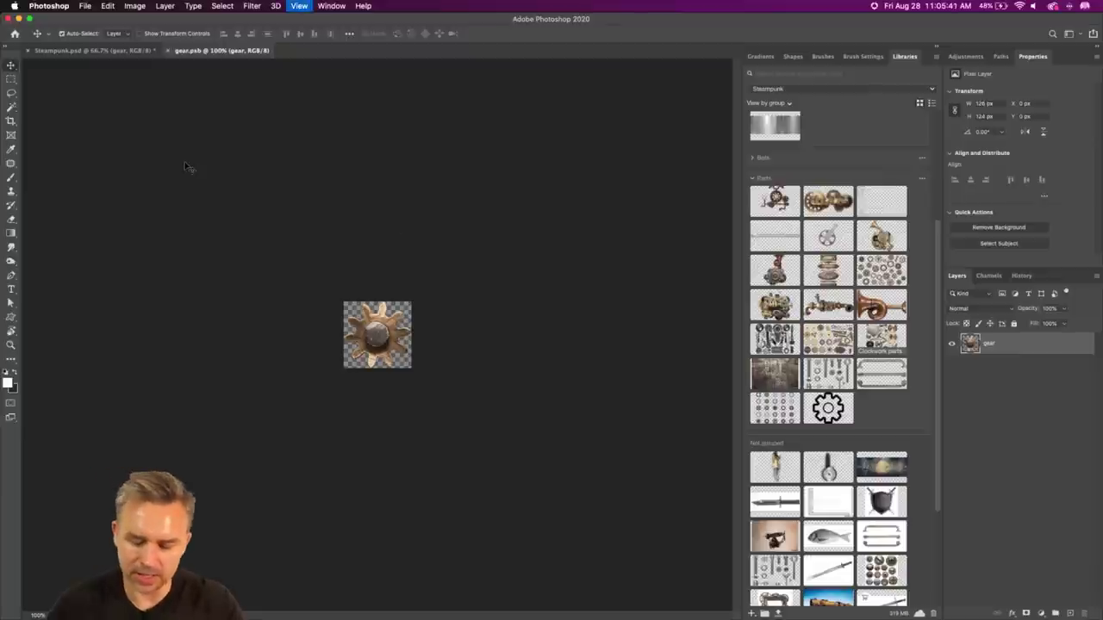
{"action": "key", "text": "super+plus"}
{"action": "key", "text": "super+plus"}
{"action": "key", "text": "super+plus"}
{"action": "key", "text": "super+t"}
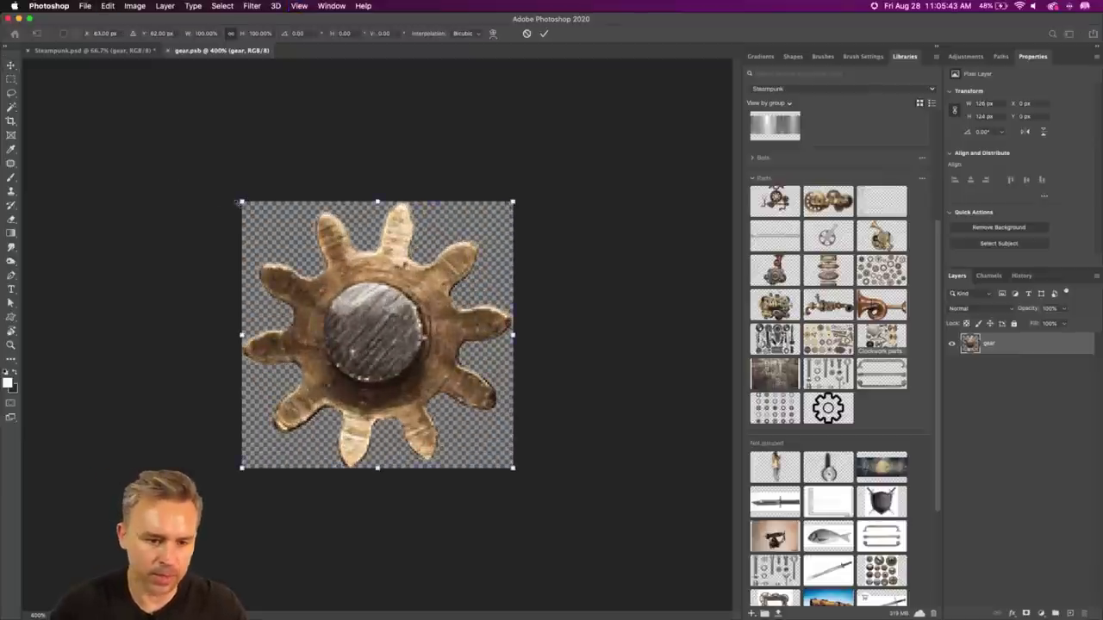
{"action": "mouse_move", "coordinate": [241, 202]}
{"action": "left_mouse_down"}
{"action": "mouse_move", "coordinate": [251, 222]}
{"action": "mouse_move", "coordinate": [266, 212]}
{"action": "mouse_move", "coordinate": [247, 215]}
{"action": "left_mouse_up"}
{"action": "key", "text": "super+z"}
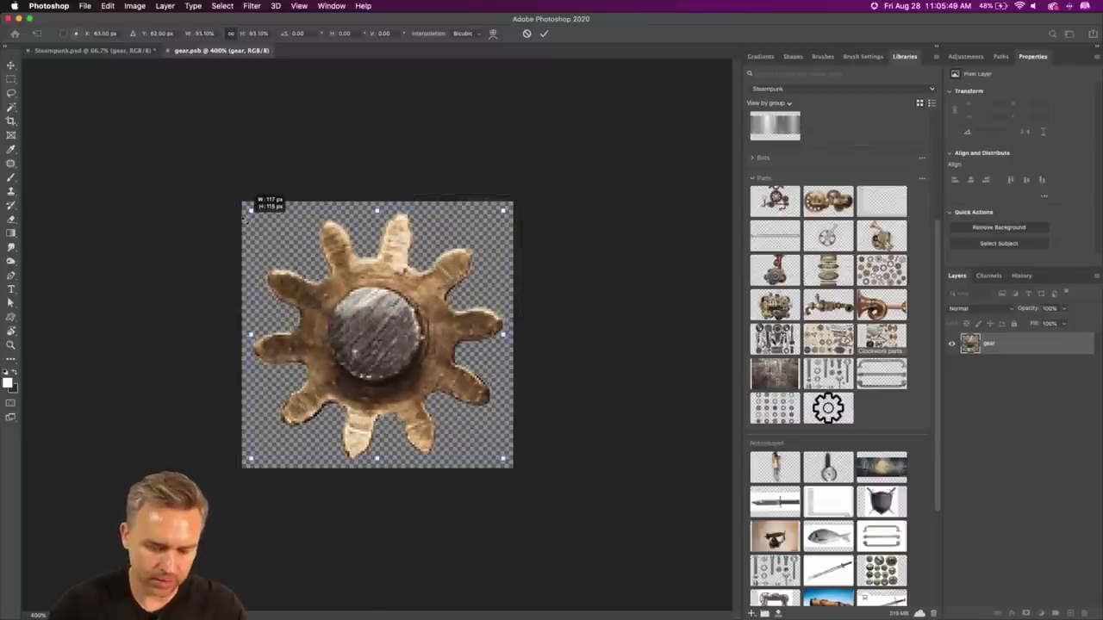
{"action": "key", "text": "Return"}
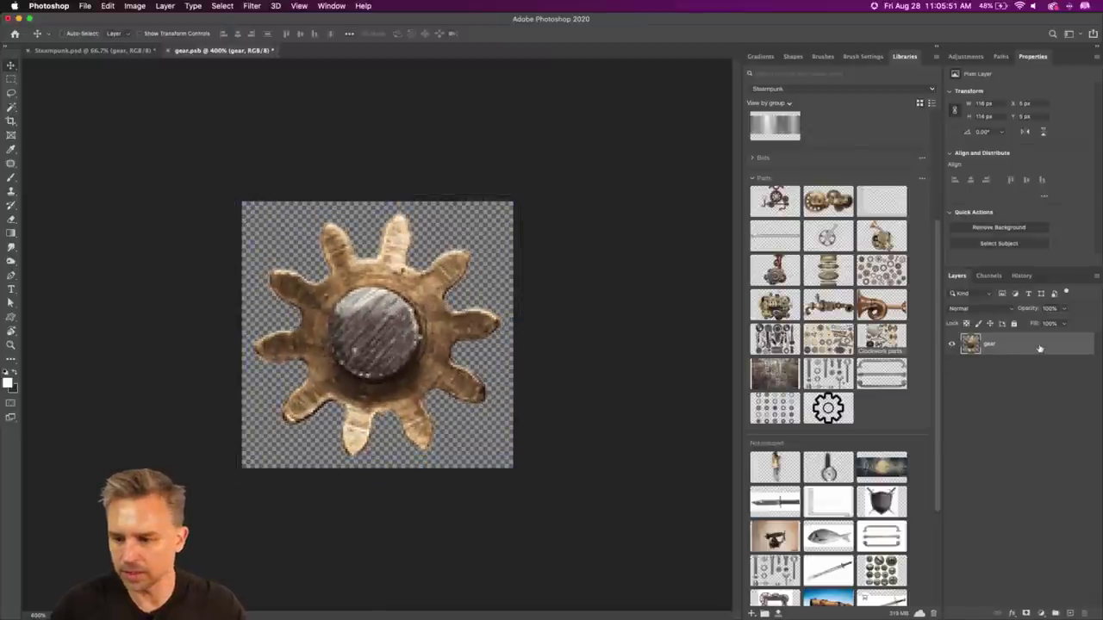
Step: Add a small drop shadow with a distance of 8 px to the gear, then save and close the smart object
{"action": "double_click", "coordinate": [1040, 348]}
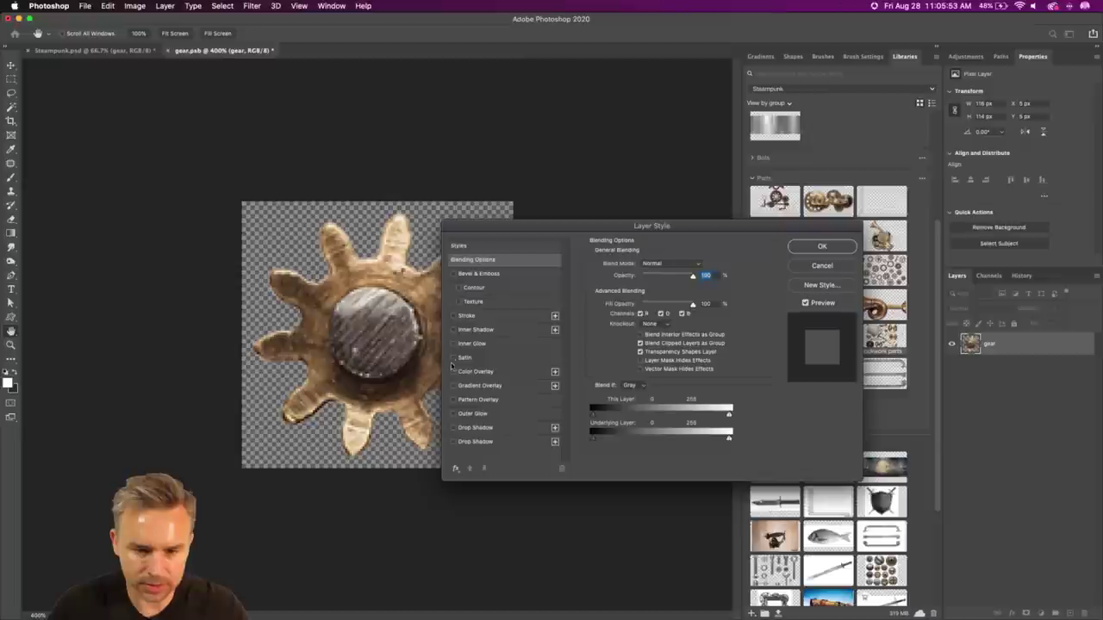
{"action": "left_click", "coordinate": [453, 427]}
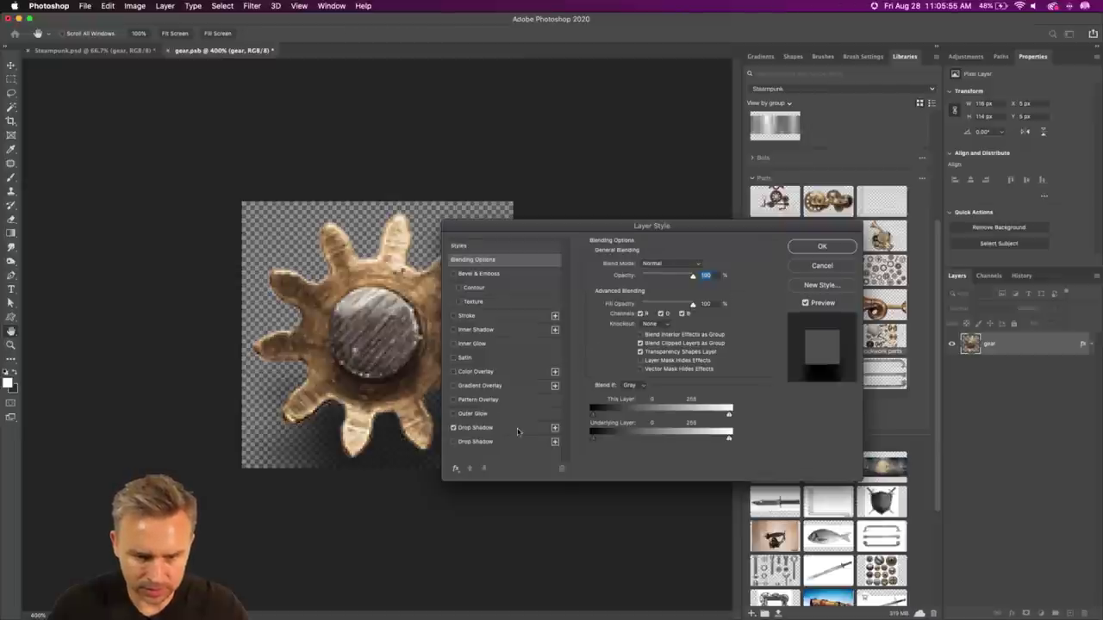
{"action": "left_click_drag", "start_coordinate": [634, 314], "coordinate": [631, 336]}
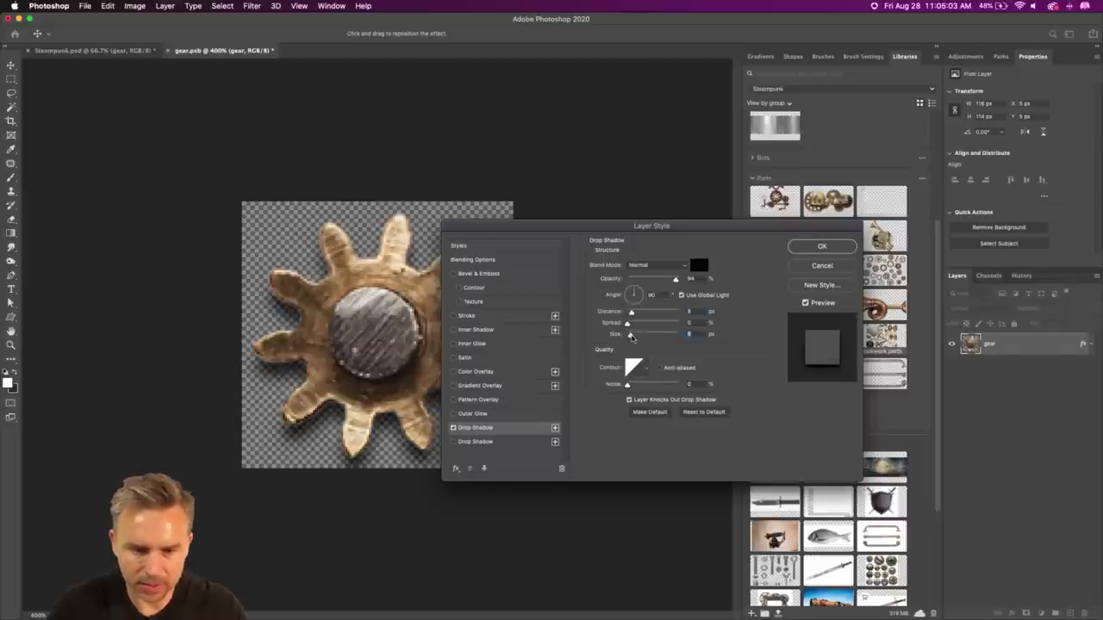
{"action": "key", "text": "Return"}
{"action": "key", "text": "ctrl+s"}
{"action": "key", "text": "ctrl+w"}
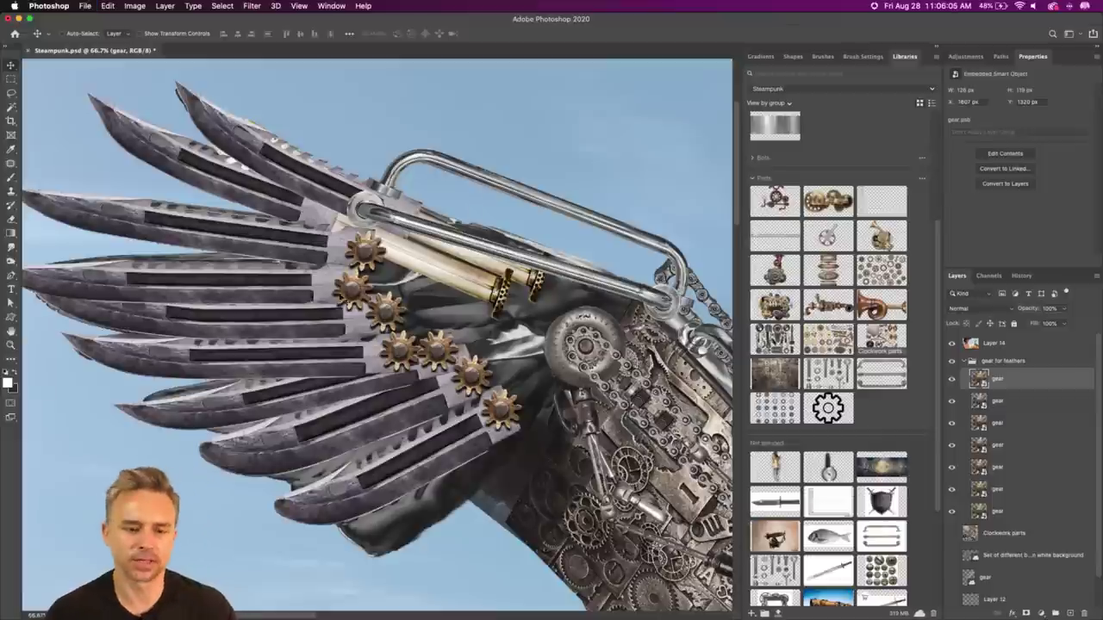
Step: Collapse the gear for feathers group and delete the hidden Layer 12
{"action": "scroll", "coordinate": [472, 210], "scroll_direction": "right", "scroll_amount": 3}
{"action": "scroll", "coordinate": [473, 209], "scroll_direction": "down", "scroll_amount": 2}
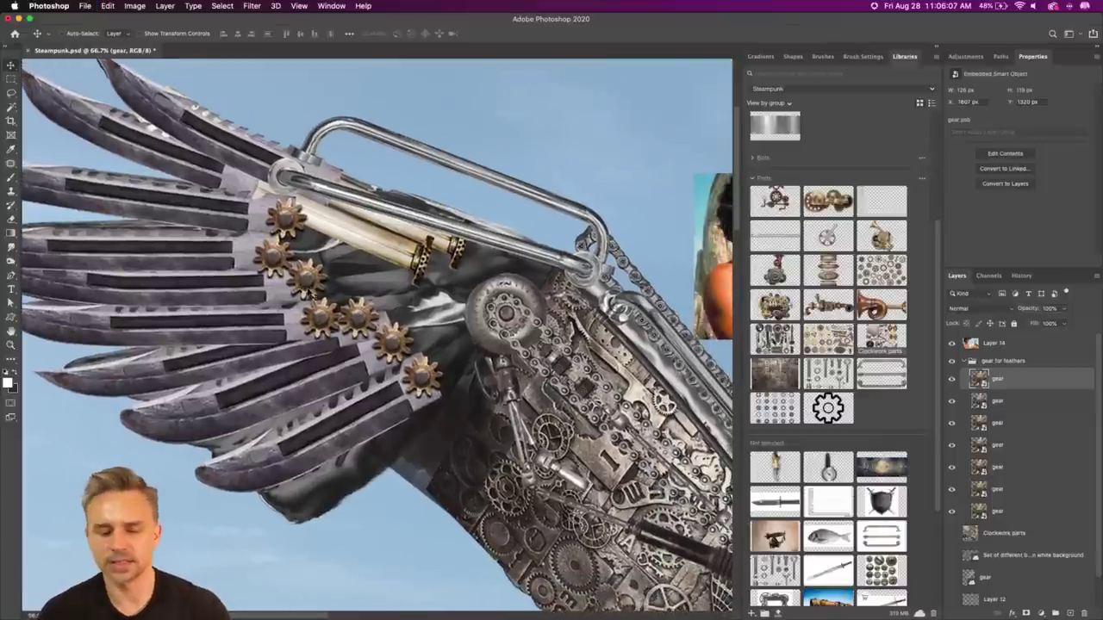
{"action": "scroll", "coordinate": [319, 301], "scroll_direction": "down", "scroll_amount": 5}
{"action": "scroll", "coordinate": [319, 302], "scroll_direction": "right", "scroll_amount": 5}
{"action": "scroll", "coordinate": [205, 199], "scroll_direction": "down", "scroll_amount": 4}
{"action": "scroll", "coordinate": [204, 199], "scroll_direction": "right", "scroll_amount": 4}
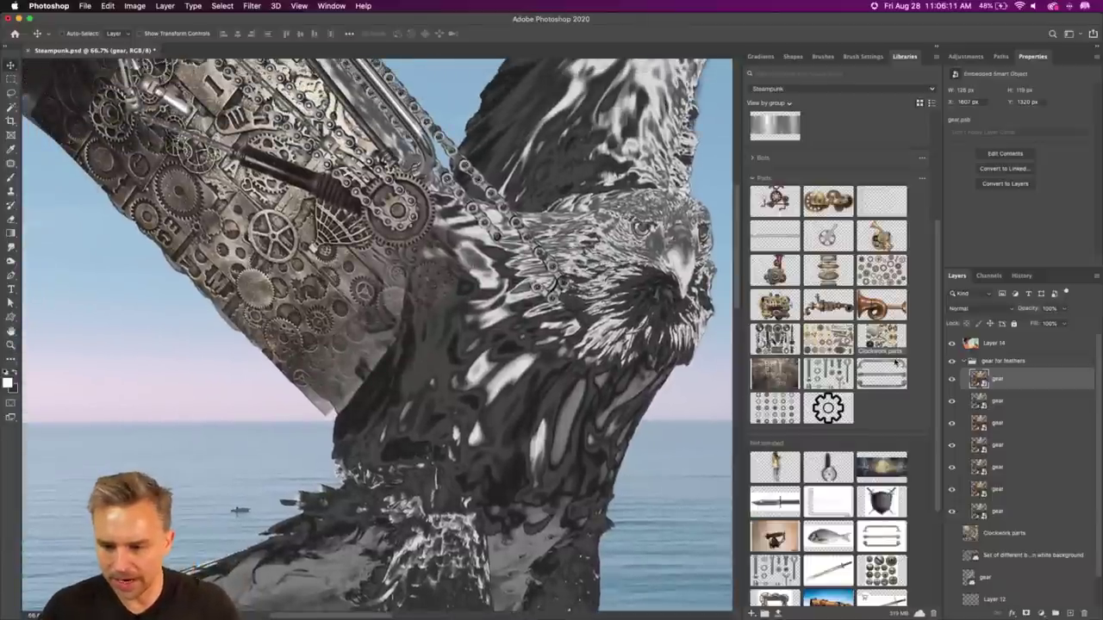
{"action": "left_click", "coordinate": [965, 361]}
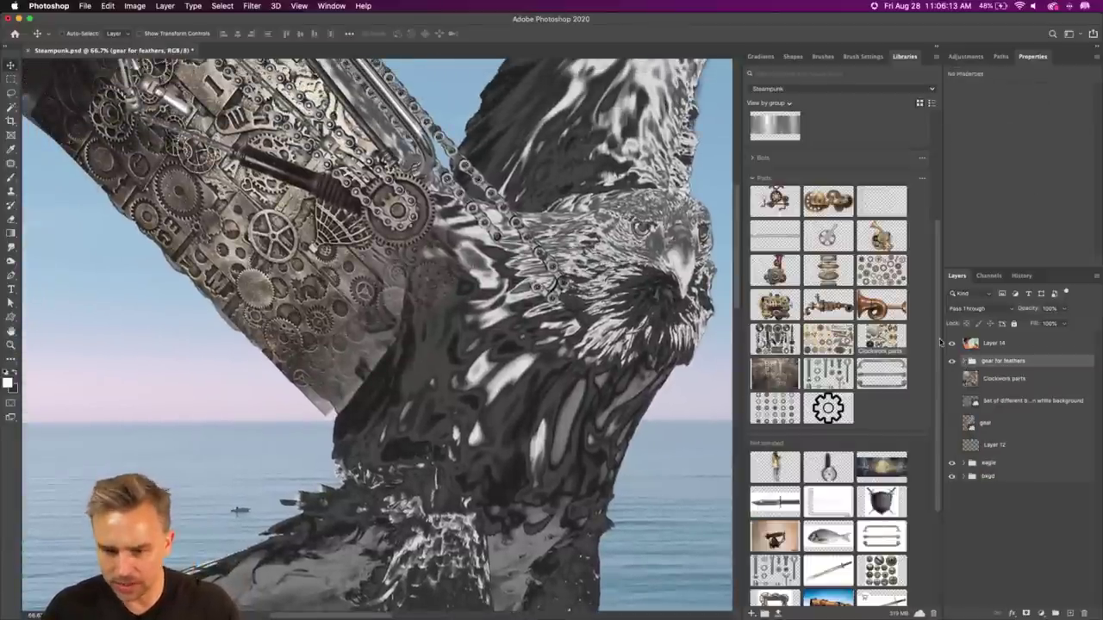
{"action": "left_click", "coordinate": [994, 444]}
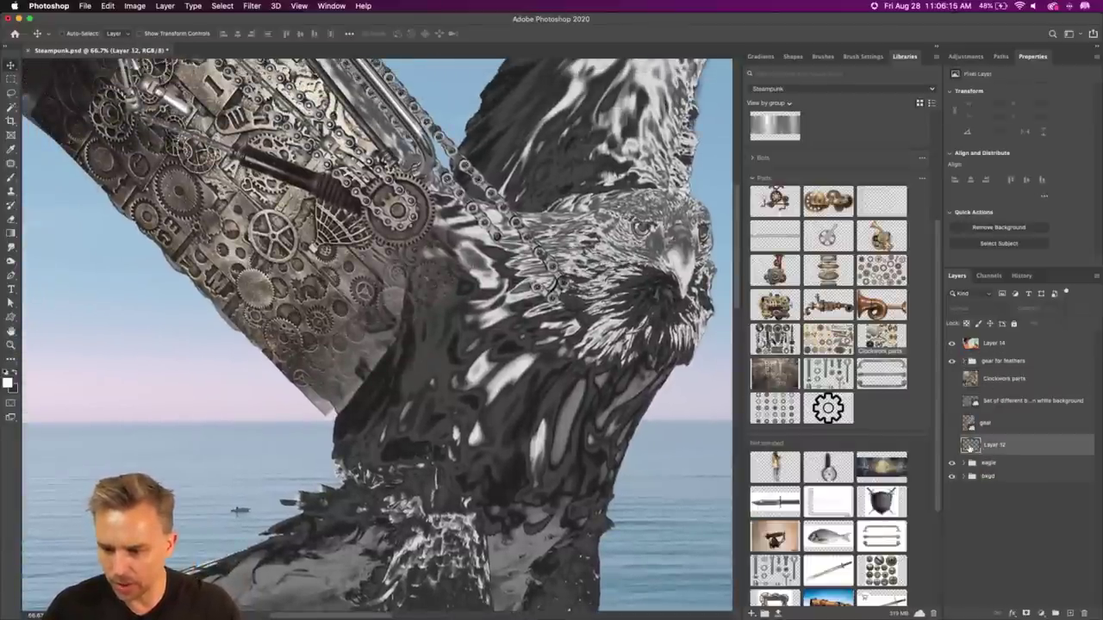
{"action": "key", "text": "BackSpace"}
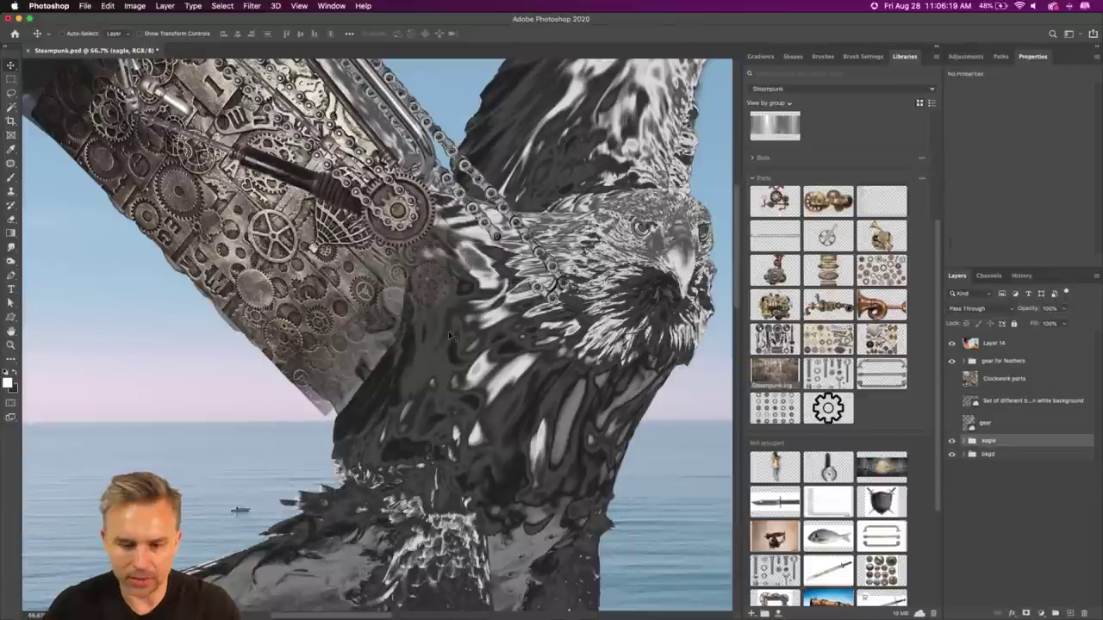
Step: Place the Steampunk ingranaggi su tavola image and the grunge steel floor plate texture from the library over the eagle's chest
{"action": "left_click_drag", "start_coordinate": [448, 332], "coordinate": [449, 332]}
{"action": "left_click_drag", "start_coordinate": [419, 239], "coordinate": [349, 273]}
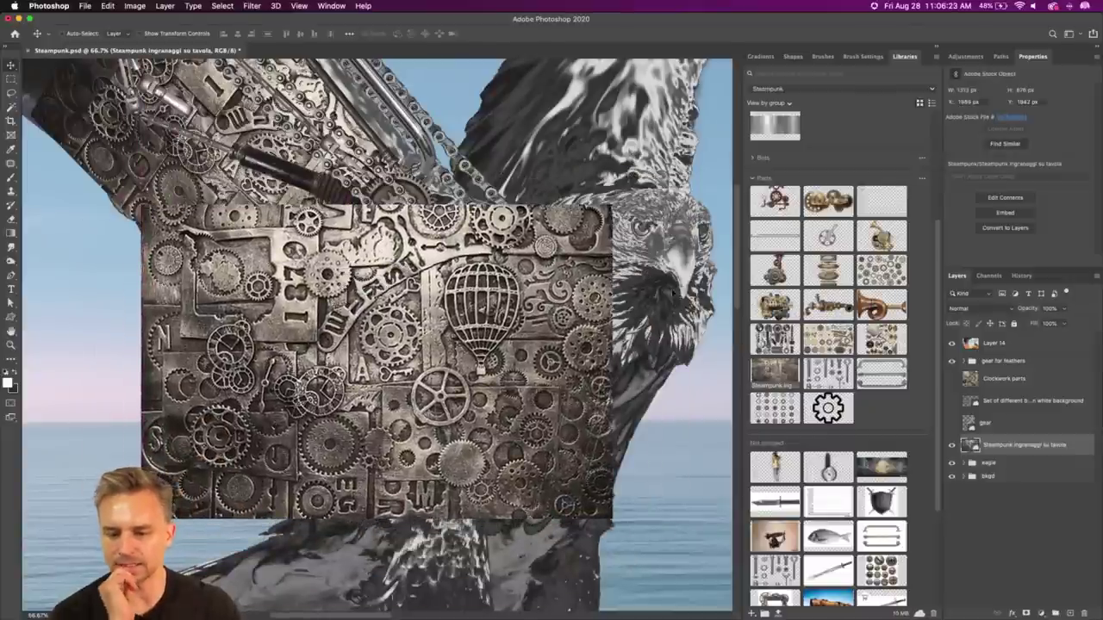
{"action": "left_click", "coordinate": [752, 178]}
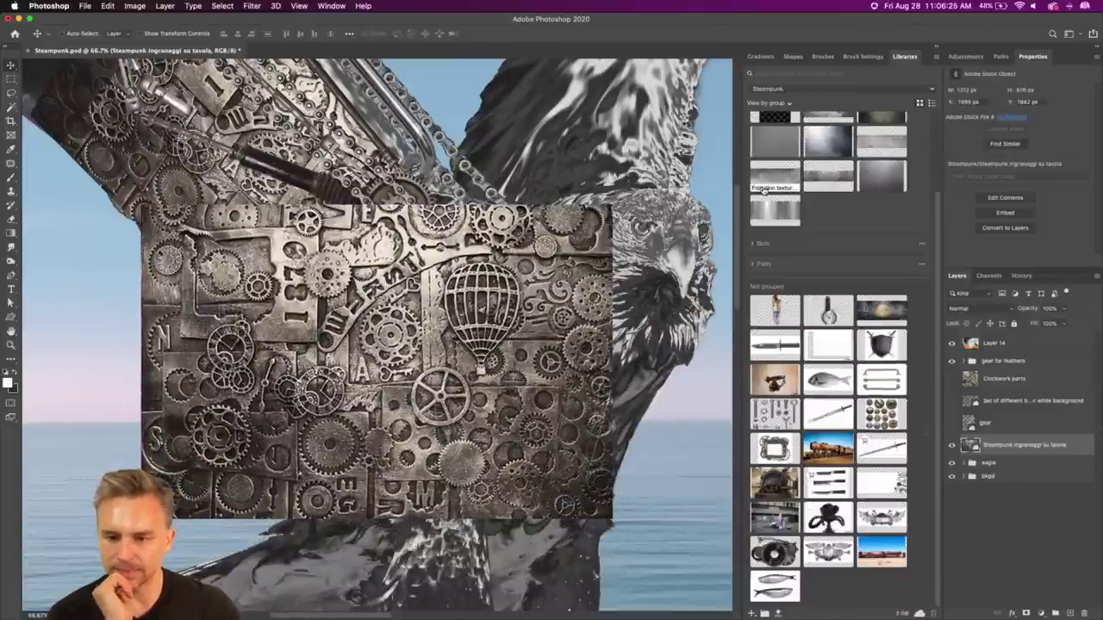
{"action": "scroll", "coordinate": [764, 190], "scroll_direction": "up", "scroll_amount": 3}
{"action": "left_click_drag", "start_coordinate": [882, 200], "coordinate": [422, 318]}
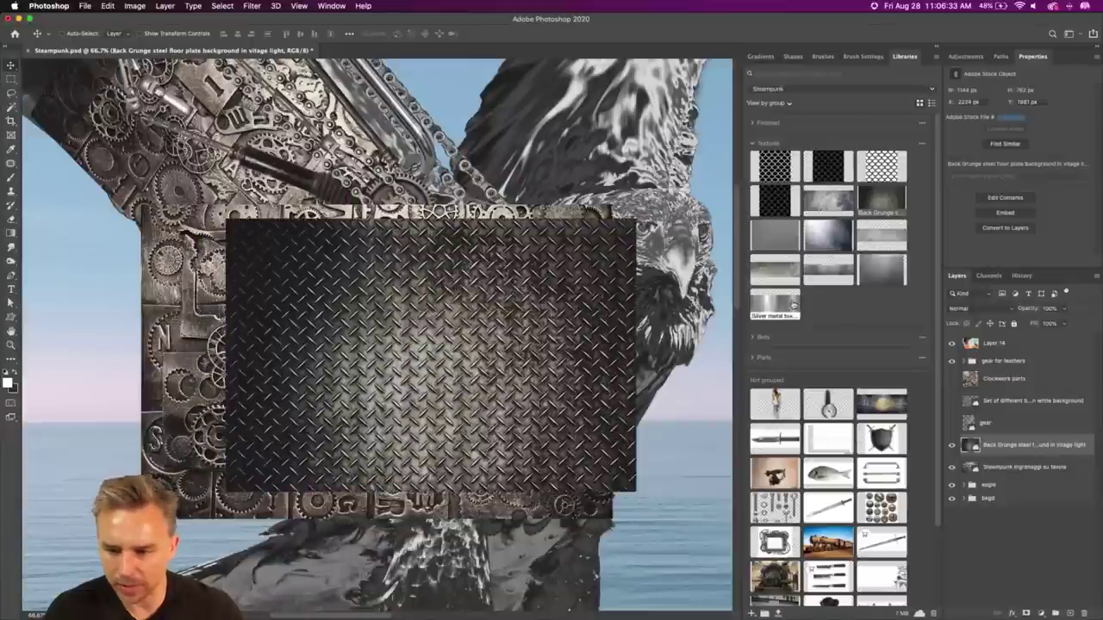
Step: Place the Fish skin texture pattern background, hide the gear and steel plate textures, and move the fish skin down over the eagle's chest
{"action": "left_click_drag", "start_coordinate": [760, 269], "coordinate": [428, 162]}
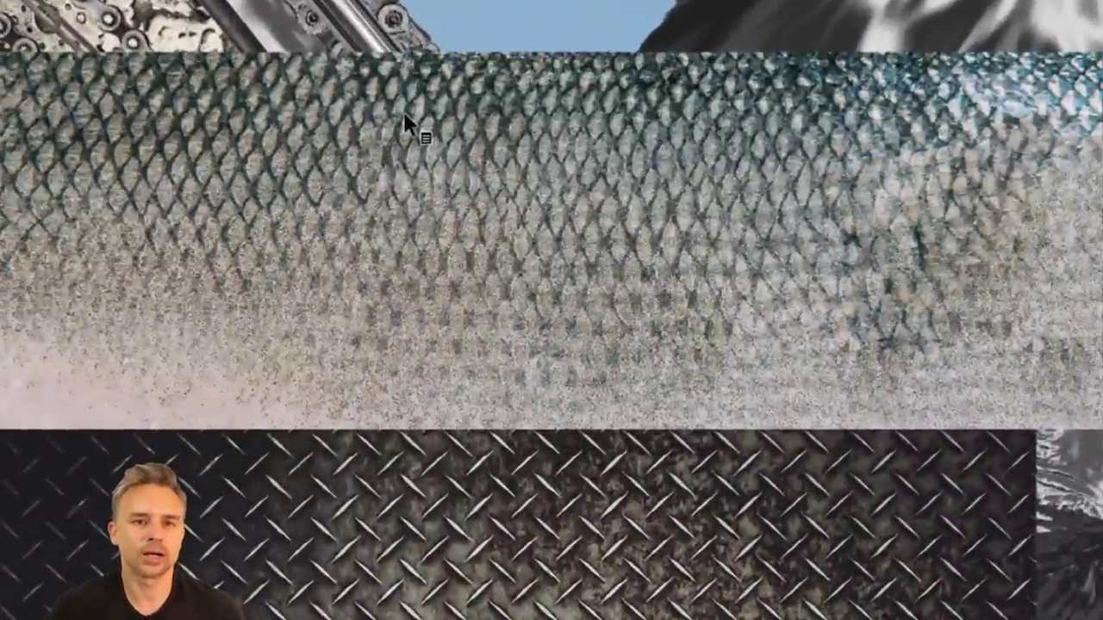
{"action": "key", "text": "Return"}
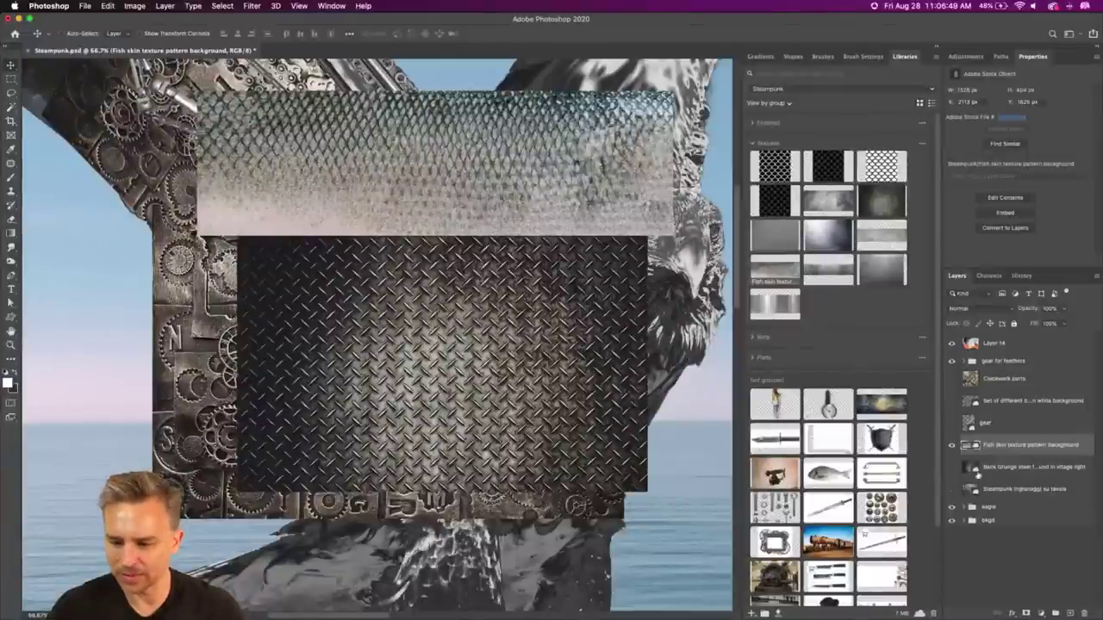
{"action": "left_click", "coordinate": [953, 490]}
{"action": "left_click_drag", "start_coordinate": [487, 176], "coordinate": [480, 416]}
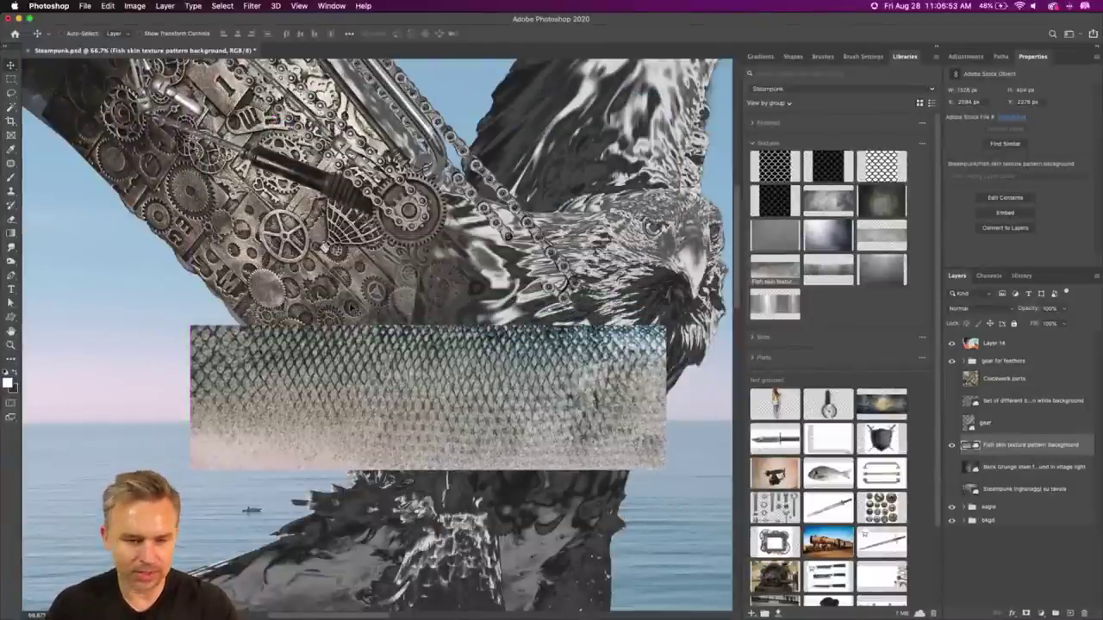
Step: Convert the Fish skin texture pattern background layer to an embedded smart object
{"action": "left_click", "coordinate": [107, 6]}
{"action": "left_click", "coordinate": [107, 6]}
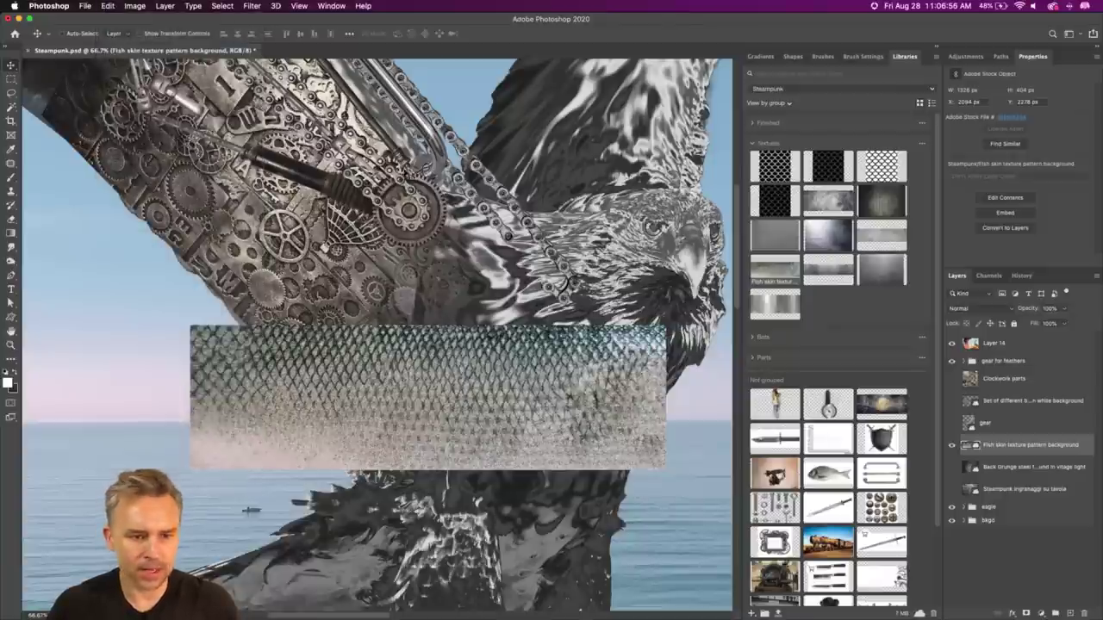
{"action": "right_click", "coordinate": [1034, 449]}
{"action": "left_click", "coordinate": [972, 337]}
{"action": "key", "text": "super+z"}
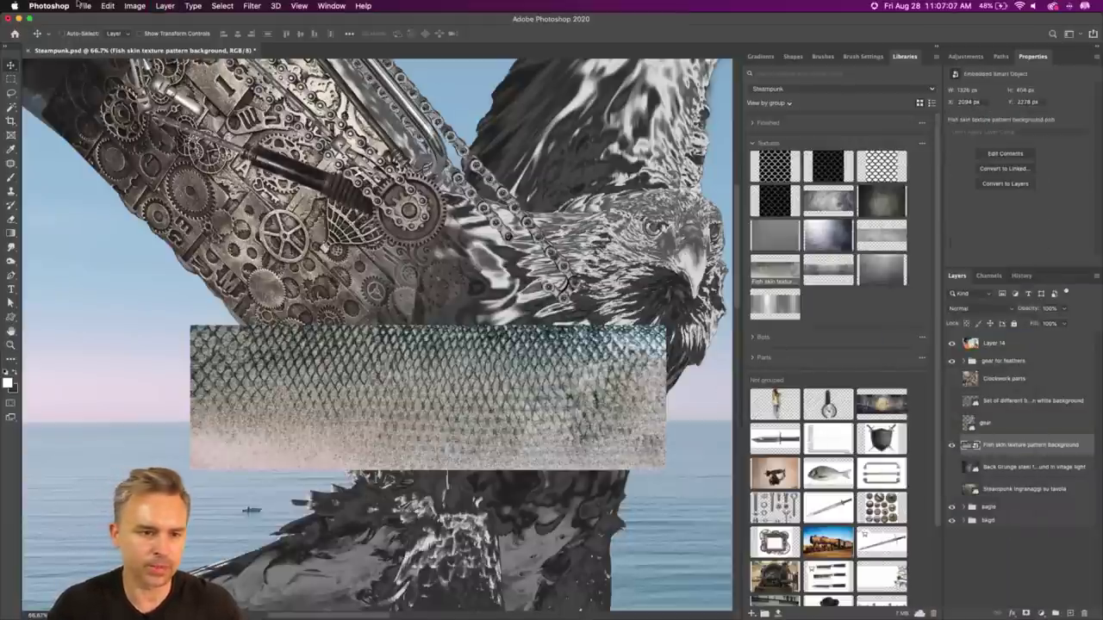
Step: Warp the fish skin so its upper-left corner reaches the neck and its lower-left corner meets the lower end of the gear-covered wing
{"action": "left_click", "coordinate": [107, 6]}
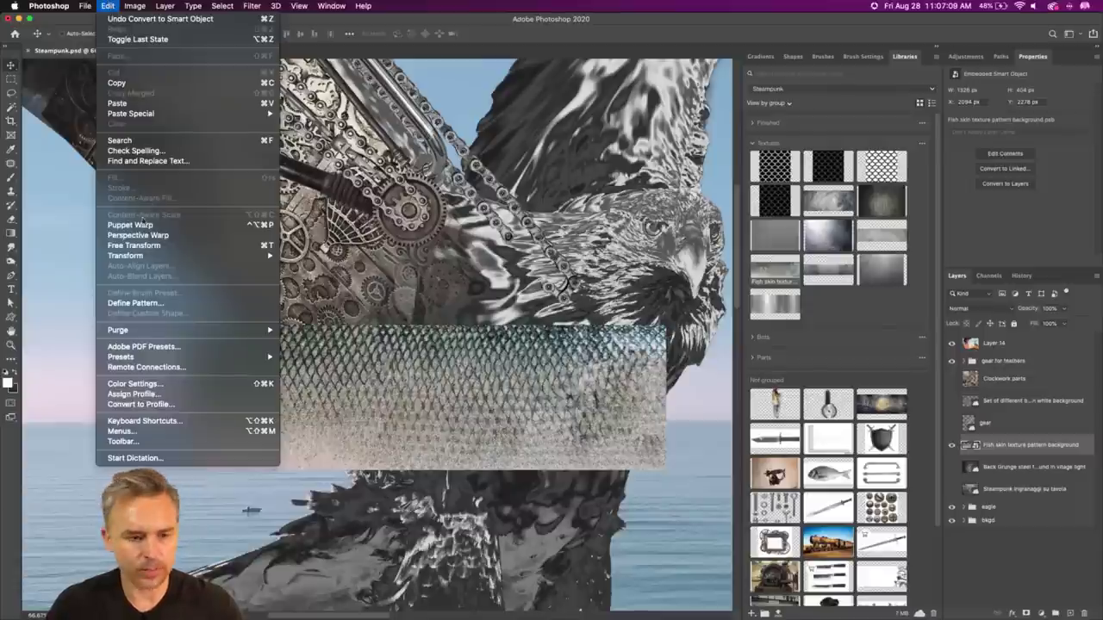
{"action": "mouse_move", "coordinate": [133, 257]}
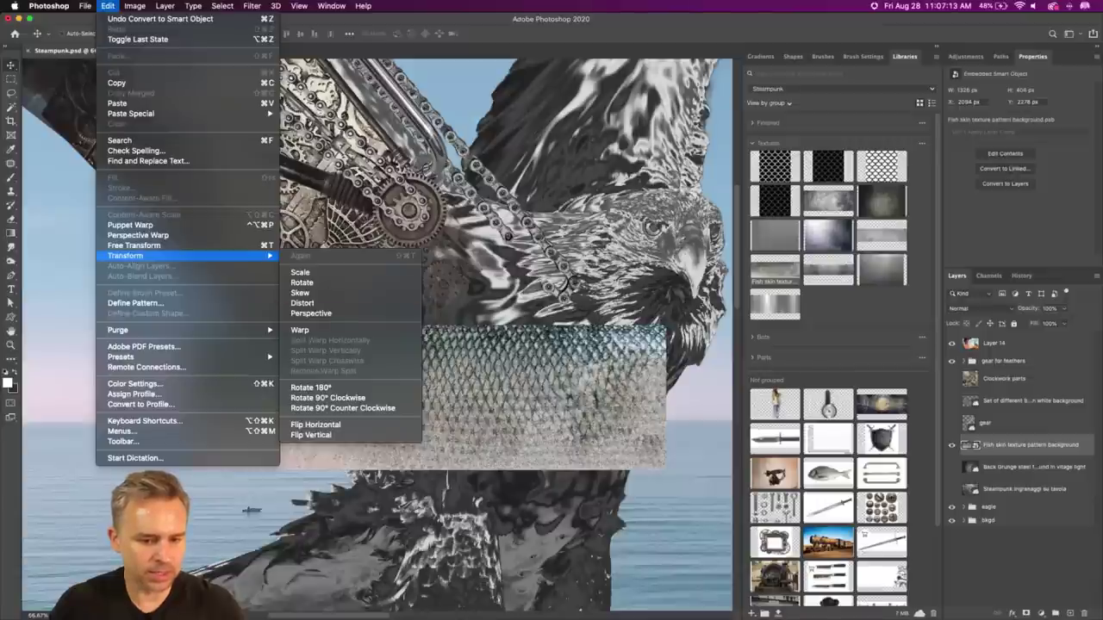
{"action": "left_click", "coordinate": [325, 331]}
{"action": "left_click_drag", "start_coordinate": [193, 329], "coordinate": [582, 213]}
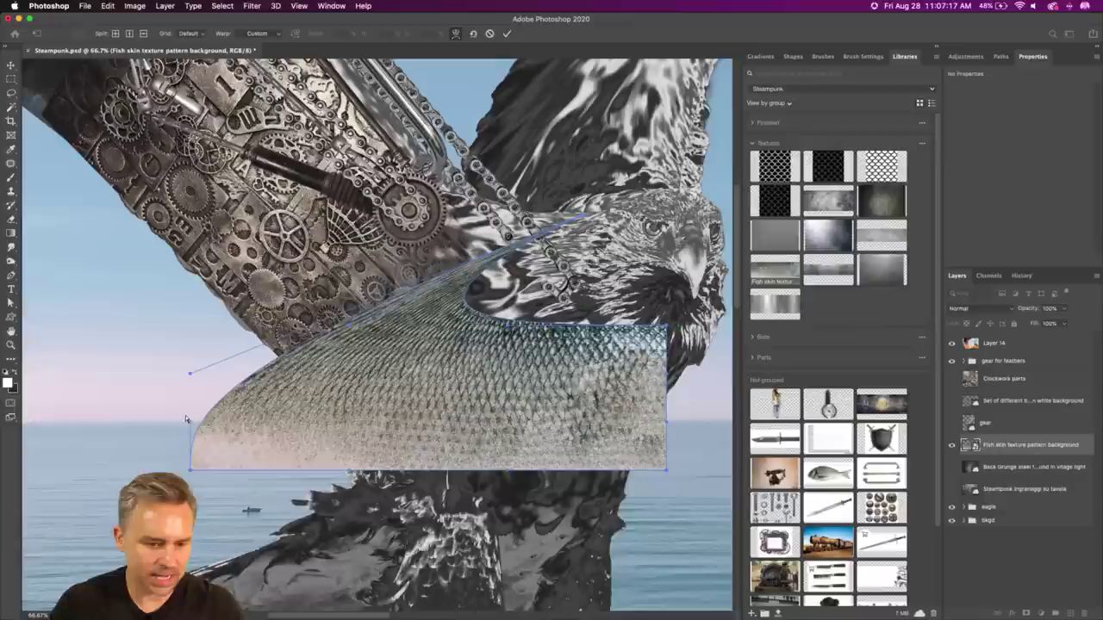
{"action": "left_click_drag", "start_coordinate": [187, 423], "coordinate": [330, 392]}
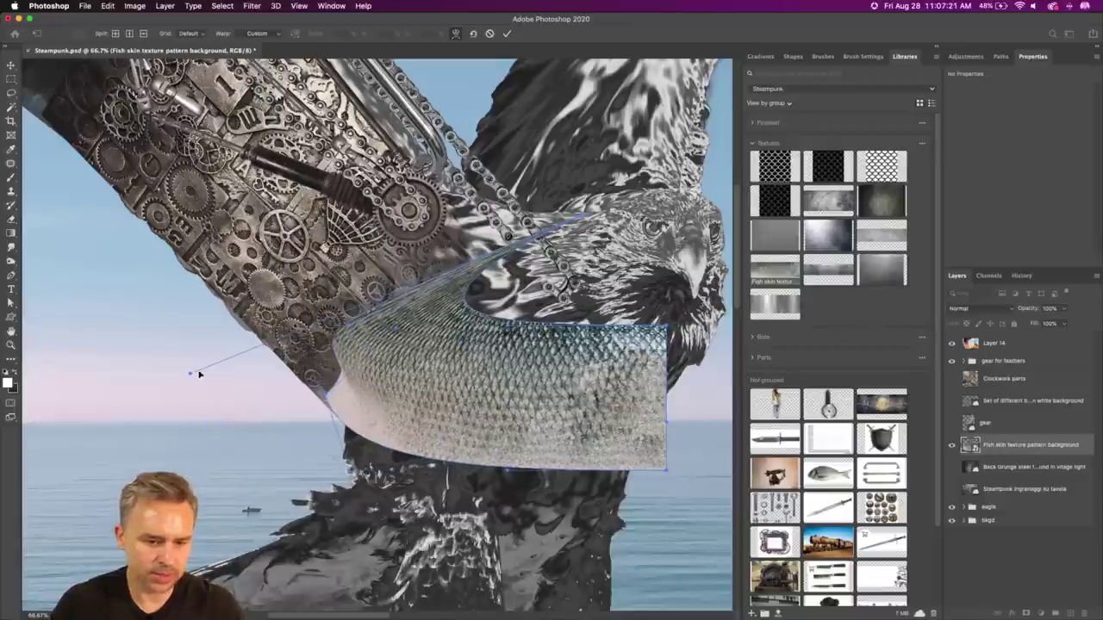
{"action": "left_click_drag", "start_coordinate": [261, 353], "coordinate": [435, 299]}
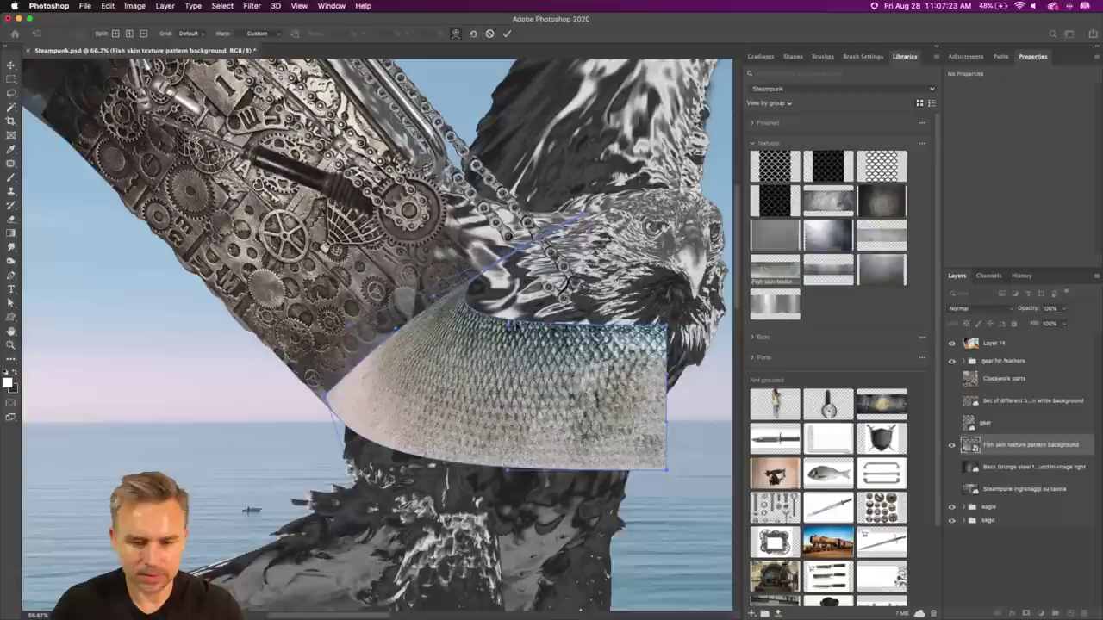
Step: Raise the warp's upper edge toward the head, pull its upper-right corner below the beak and lower-right corner to the body's base
{"action": "left_click_drag", "start_coordinate": [508, 329], "coordinate": [649, 279]}
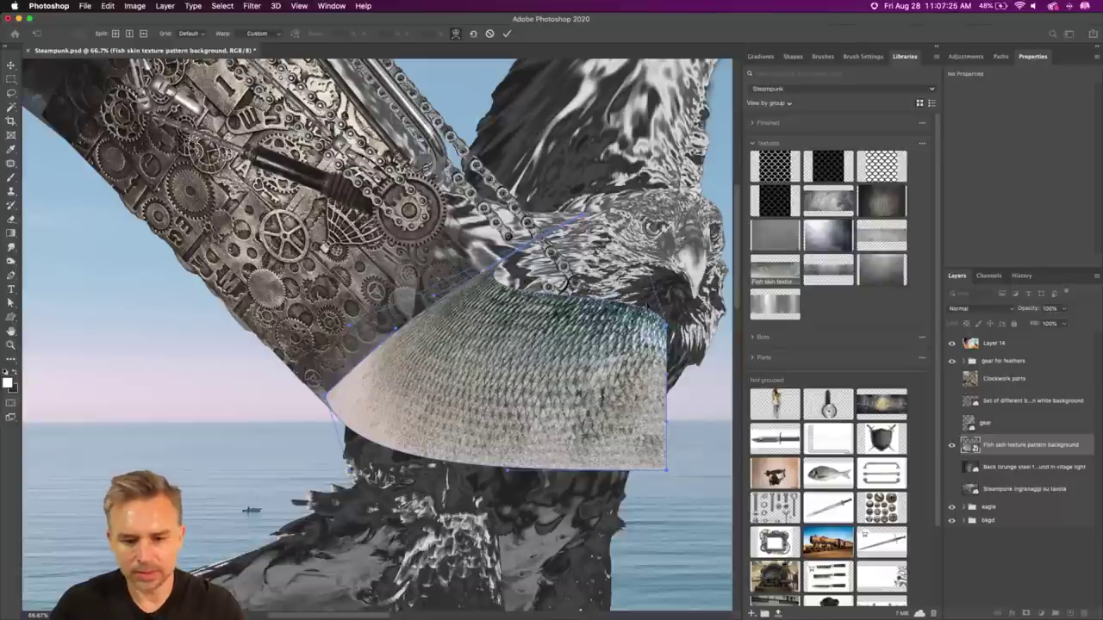
{"action": "left_click_drag", "start_coordinate": [666, 328], "coordinate": [746, 291]}
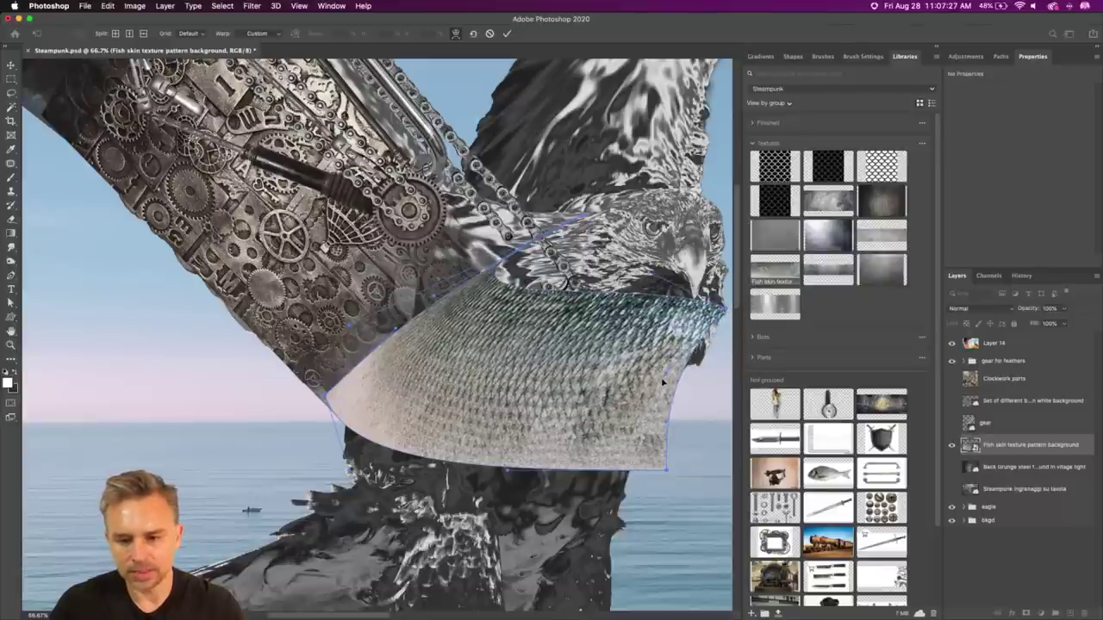
{"action": "left_click_drag", "start_coordinate": [667, 377], "coordinate": [724, 380]}
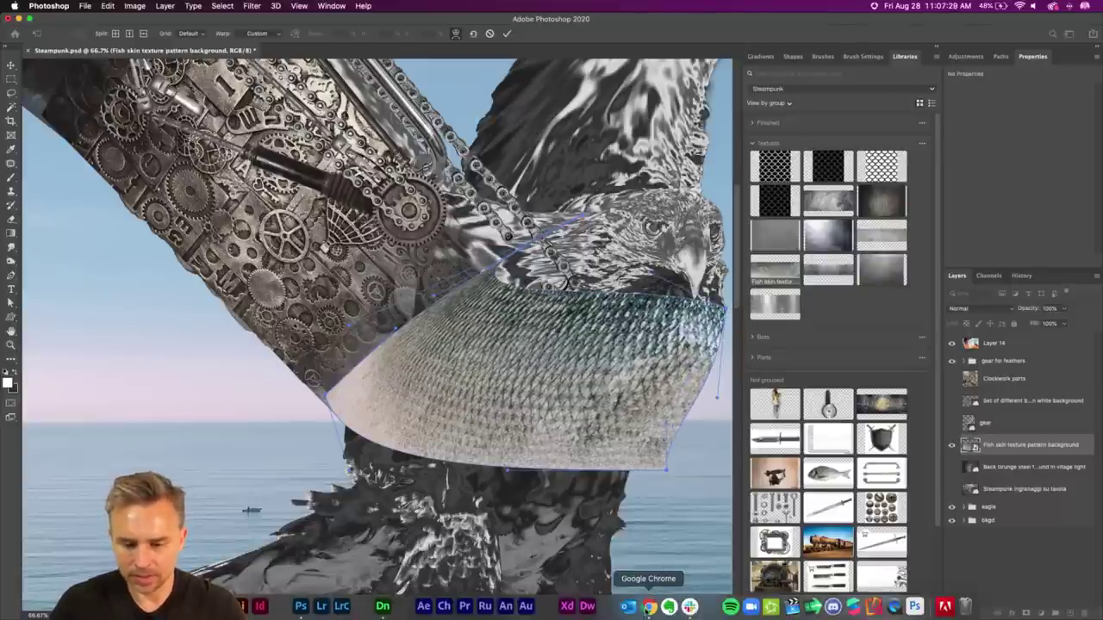
{"action": "left_click", "coordinate": [635, 600]}
{"action": "left_click", "coordinate": [21, 25]}
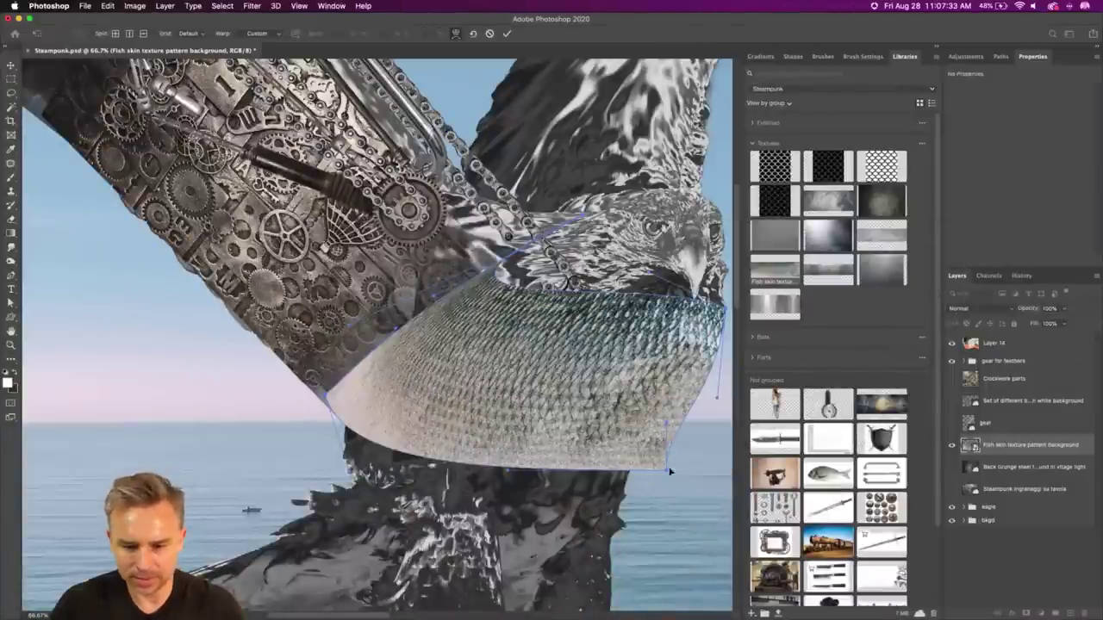
{"action": "left_click_drag", "start_coordinate": [668, 475], "coordinate": [620, 510]}
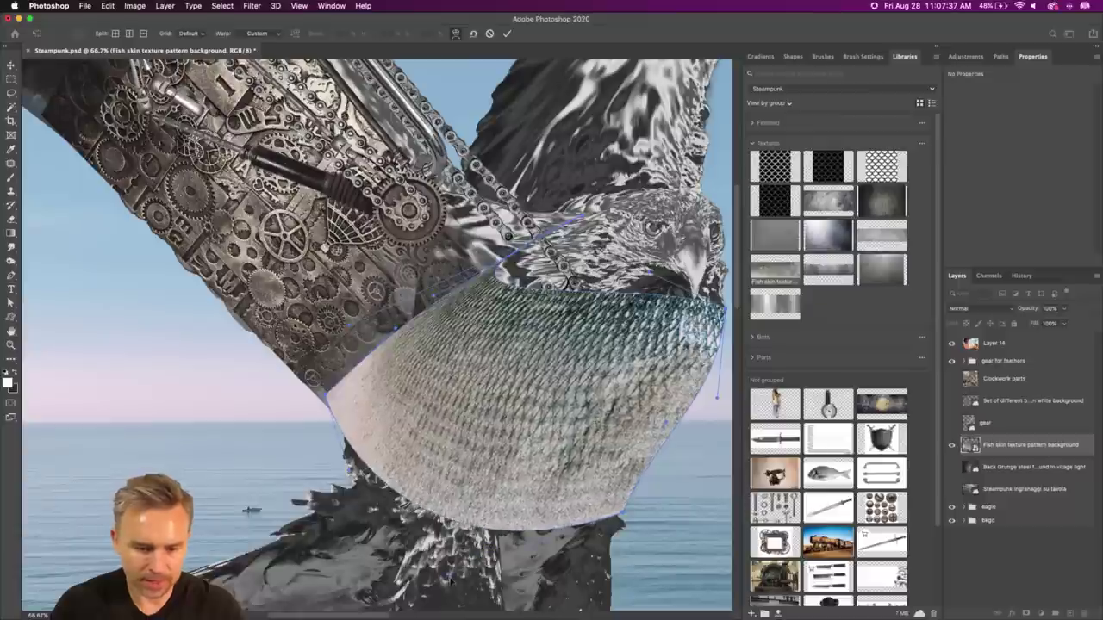
Step: Curve the warp's upper edge beneath the eagle's head and pull its right edge in to the chest outline
{"action": "left_click_drag", "start_coordinate": [573, 362], "coordinate": [376, 397]}
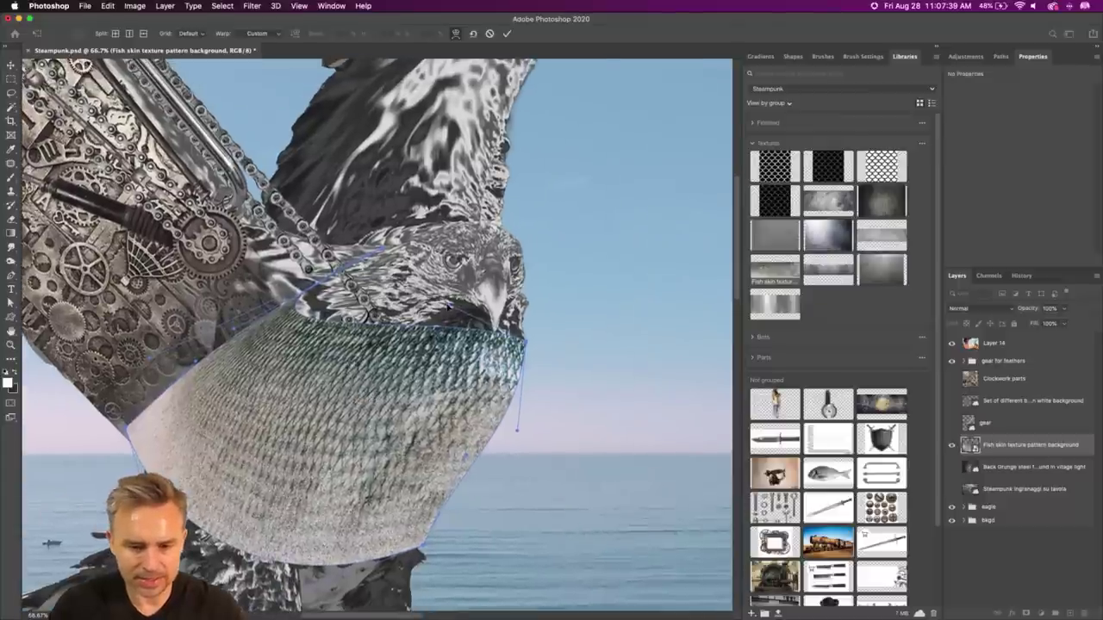
{"action": "left_click_drag", "start_coordinate": [448, 308], "coordinate": [478, 379]}
{"action": "left_click_drag", "start_coordinate": [383, 253], "coordinate": [352, 249]}
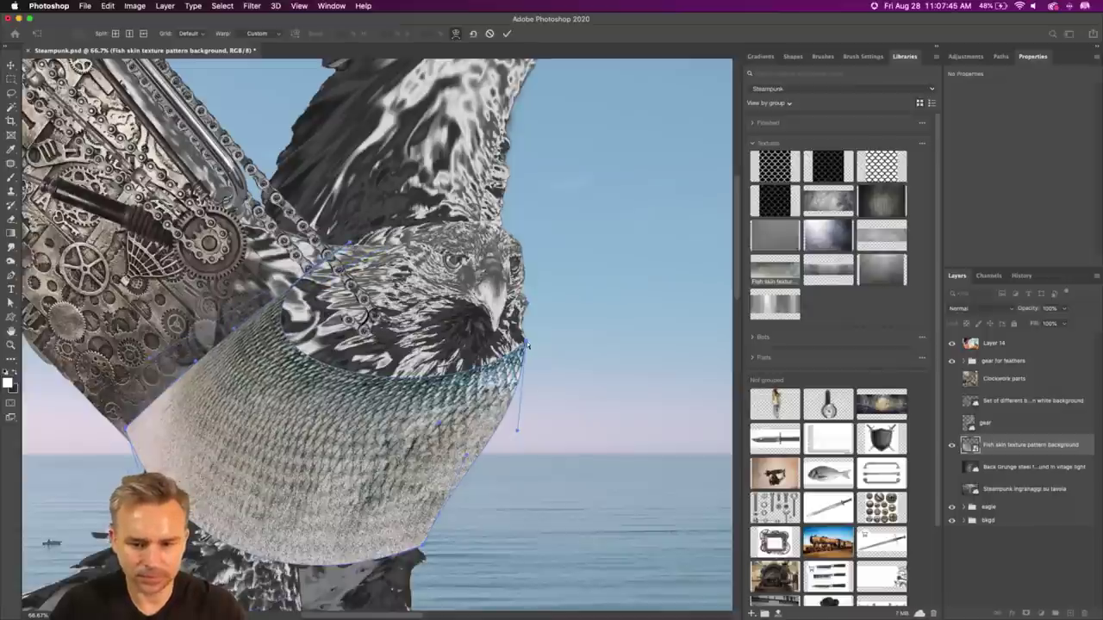
{"action": "left_click_drag", "start_coordinate": [527, 346], "coordinate": [501, 364]}
{"action": "left_click_drag", "start_coordinate": [517, 430], "coordinate": [467, 458]}
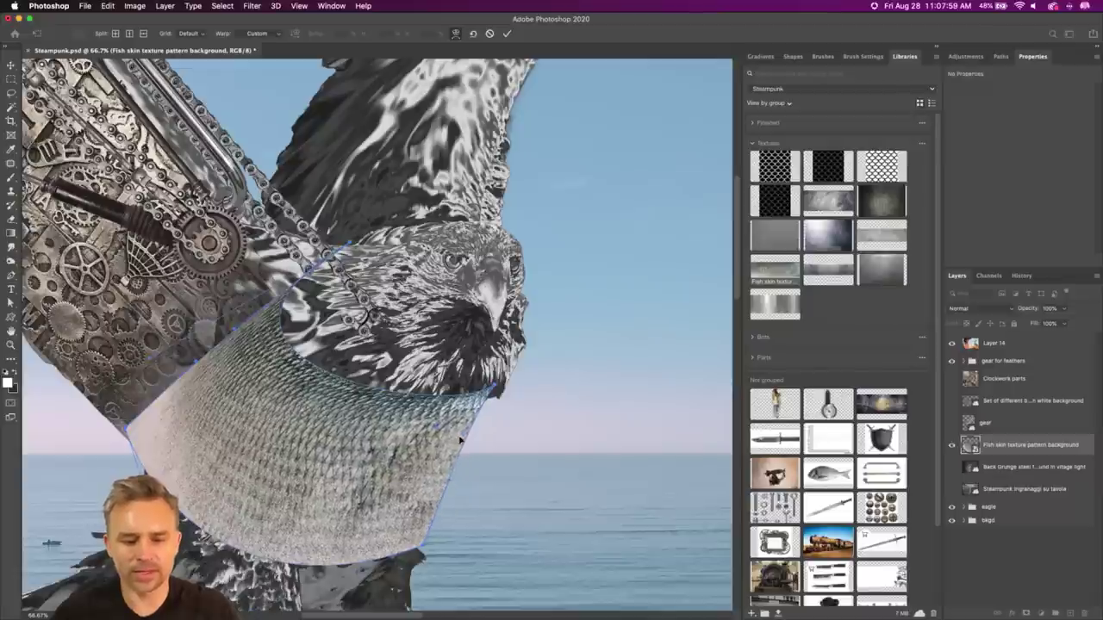
{"action": "left_click_drag", "start_coordinate": [468, 429], "coordinate": [472, 436]}
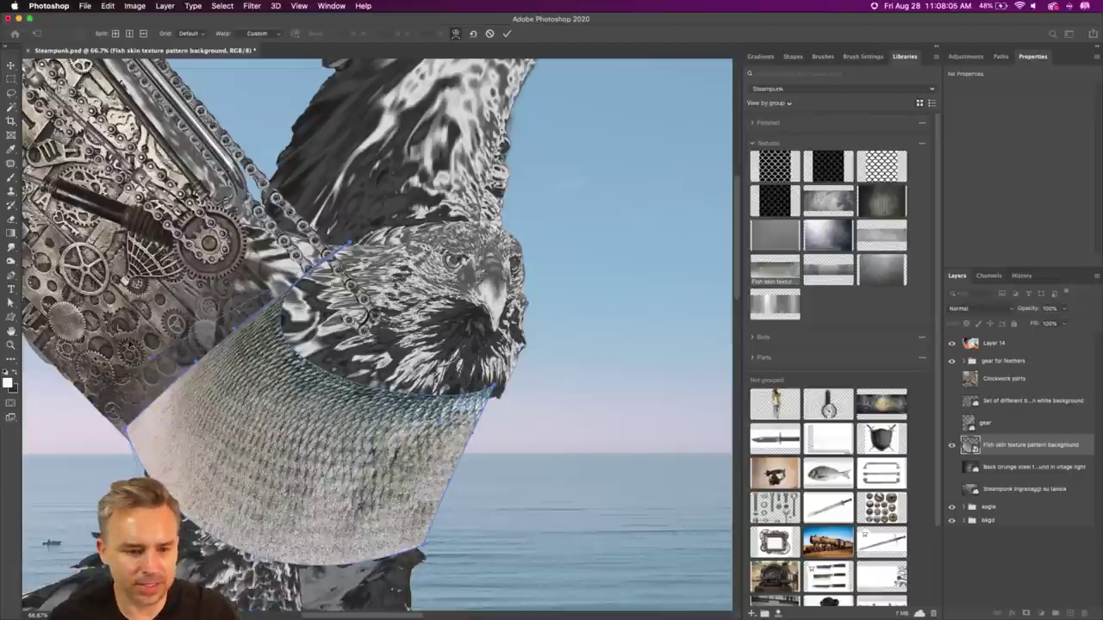
Step: Tuck the warp's left side in beside the wing, round its lower-right edge, and apply the warp
{"action": "left_click_drag", "start_coordinate": [126, 429], "coordinate": [167, 436]}
{"action": "left_click_drag", "start_coordinate": [162, 365], "coordinate": [291, 383]}
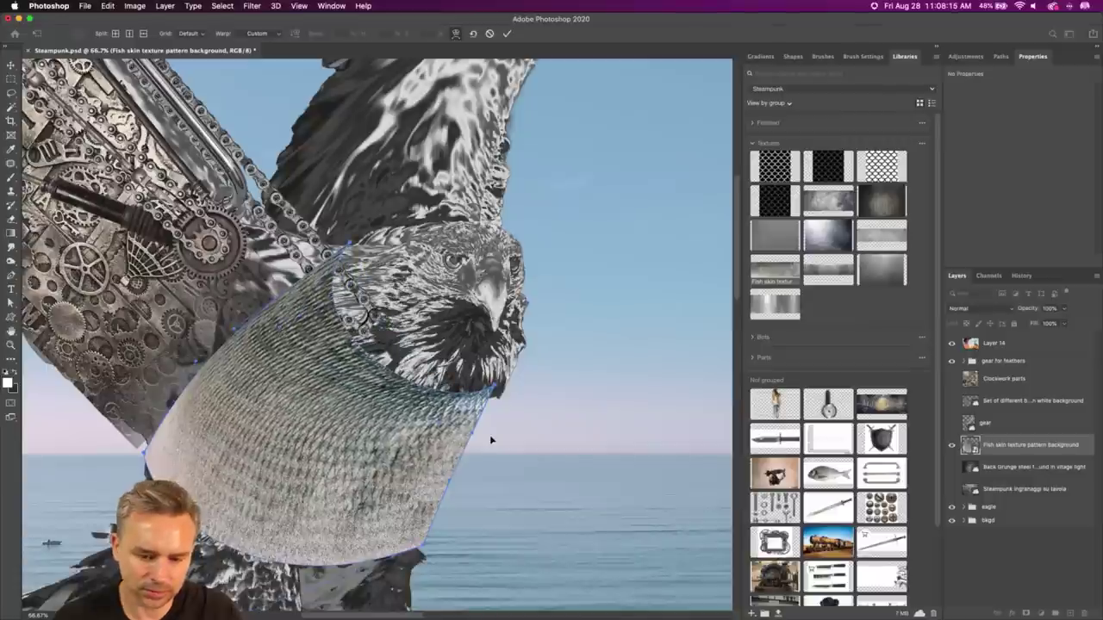
{"action": "left_click_drag", "start_coordinate": [470, 441], "coordinate": [438, 539]}
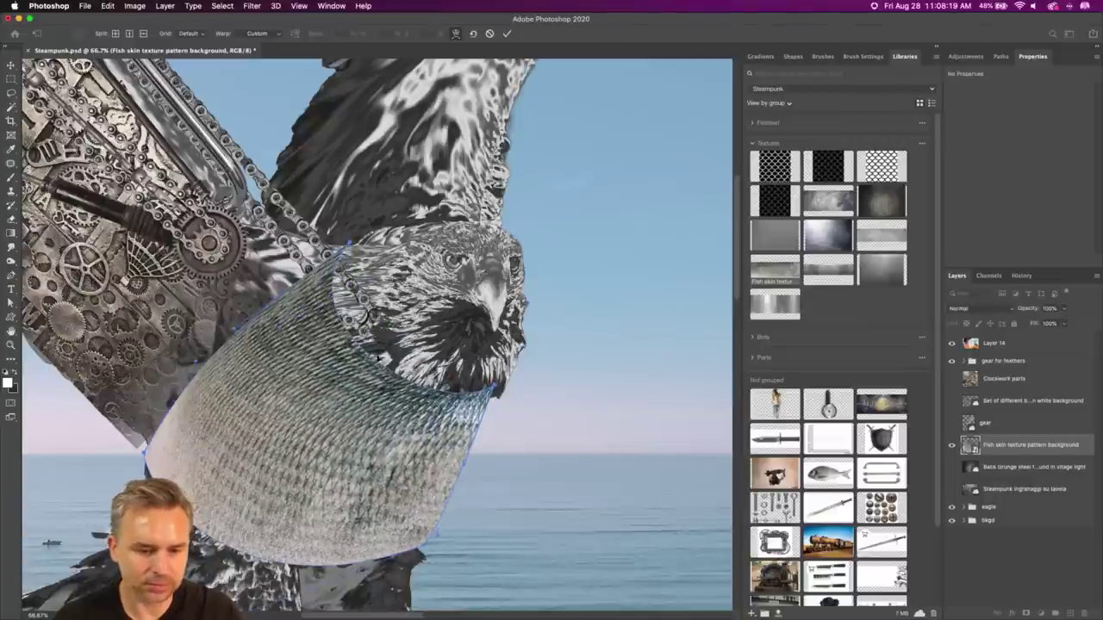
{"action": "left_click_drag", "start_coordinate": [280, 329], "coordinate": [280, 347]}
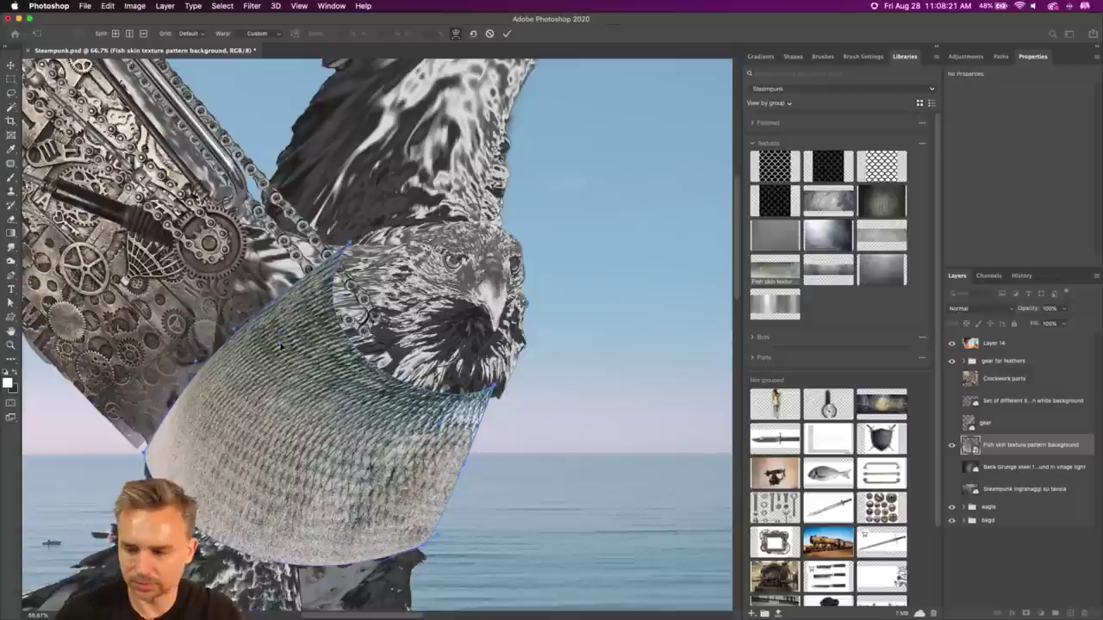
{"action": "key", "text": "Return"}
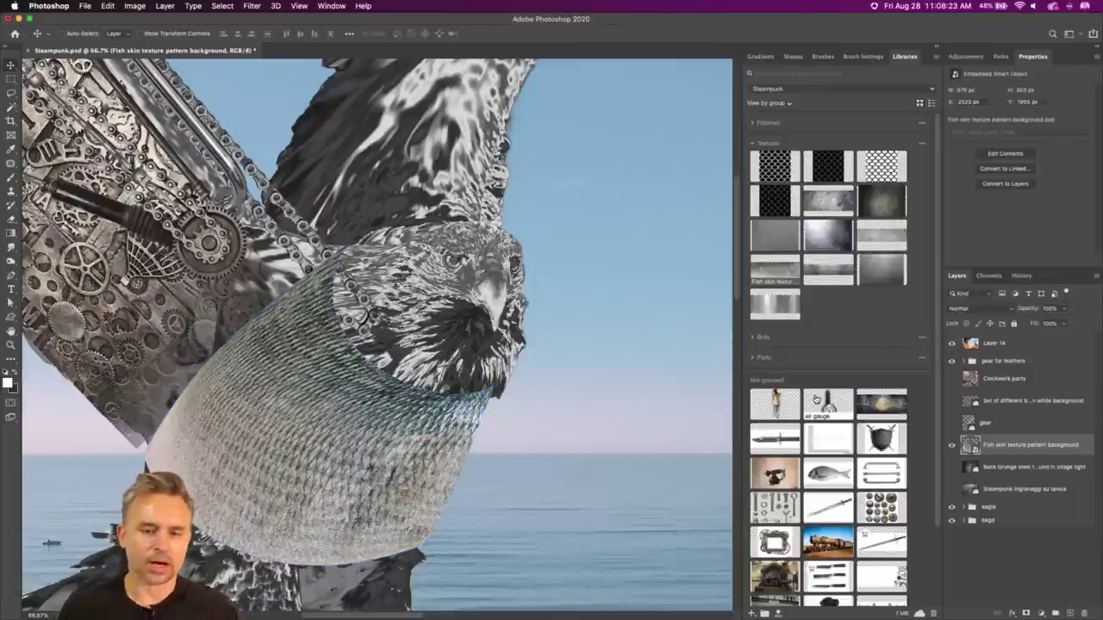
Step: Switch to Chrome and search Adobe Stock images for chainmail
{"action": "left_click_drag", "start_coordinate": [306, 332], "coordinate": [348, 278]}
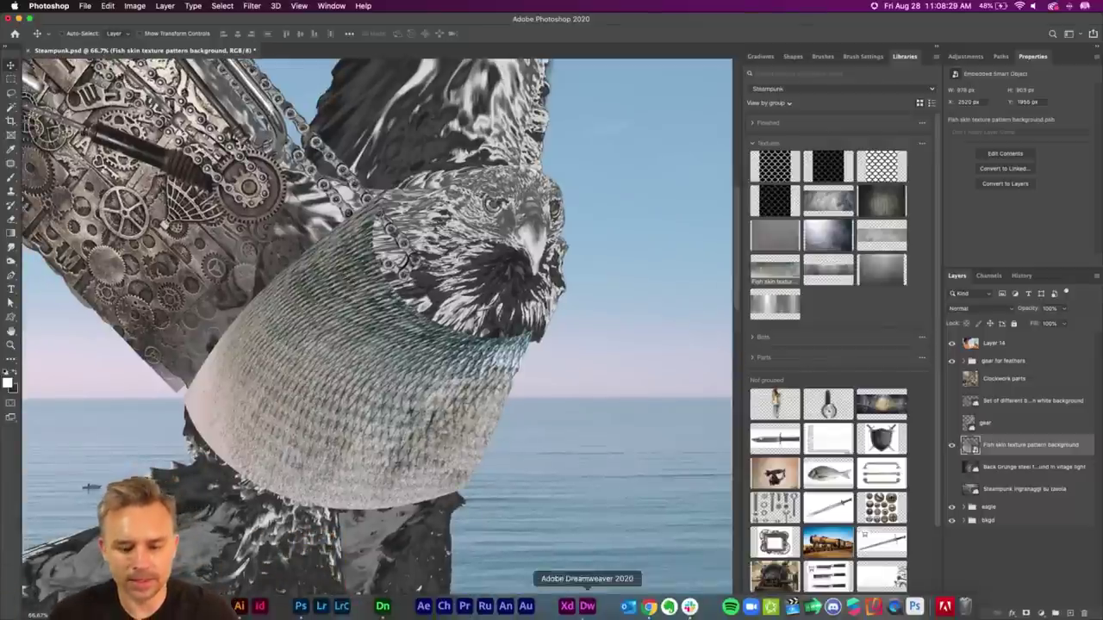
{"action": "left_click", "coordinate": [642, 607]}
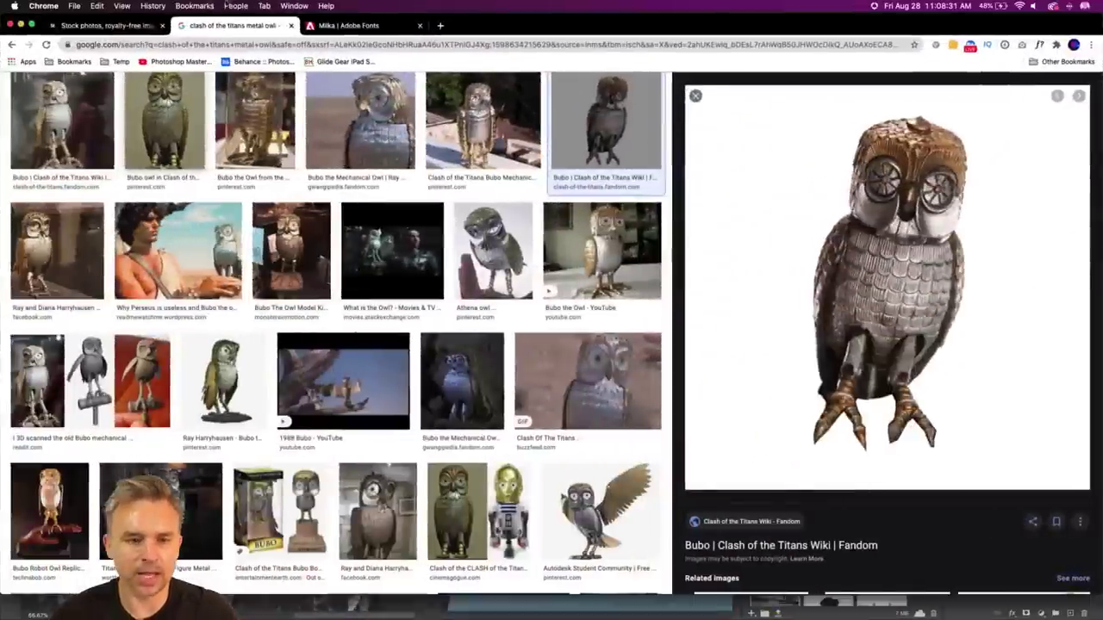
{"action": "left_click", "coordinate": [90, 26]}
{"action": "left_click", "coordinate": [434, 259]}
{"action": "type", "text": "c"}
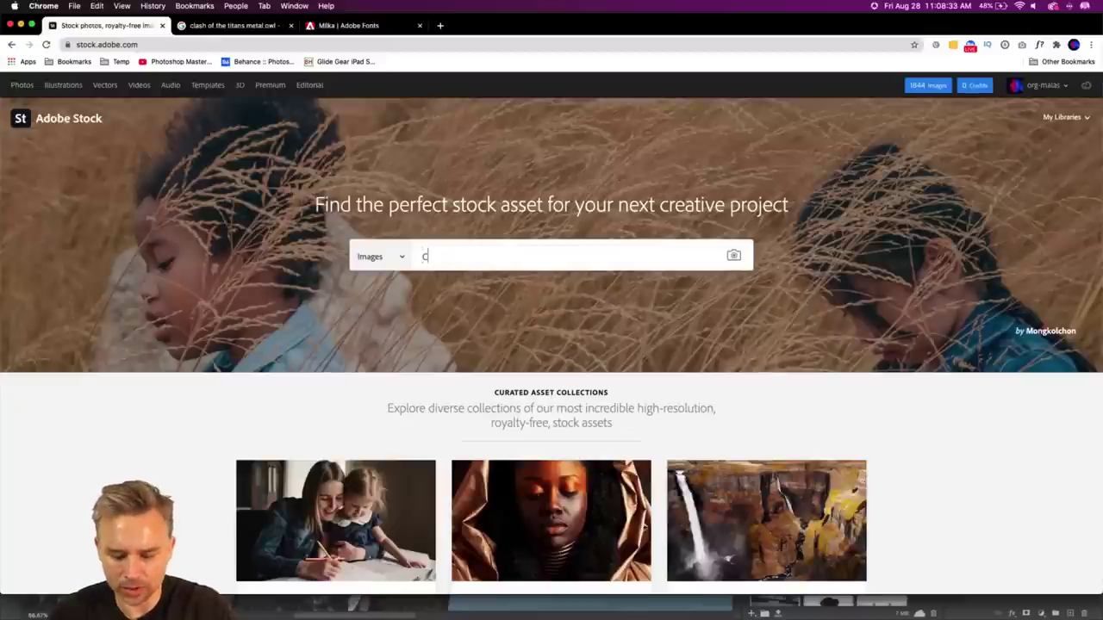
{"action": "type", "text": "hainmail"}
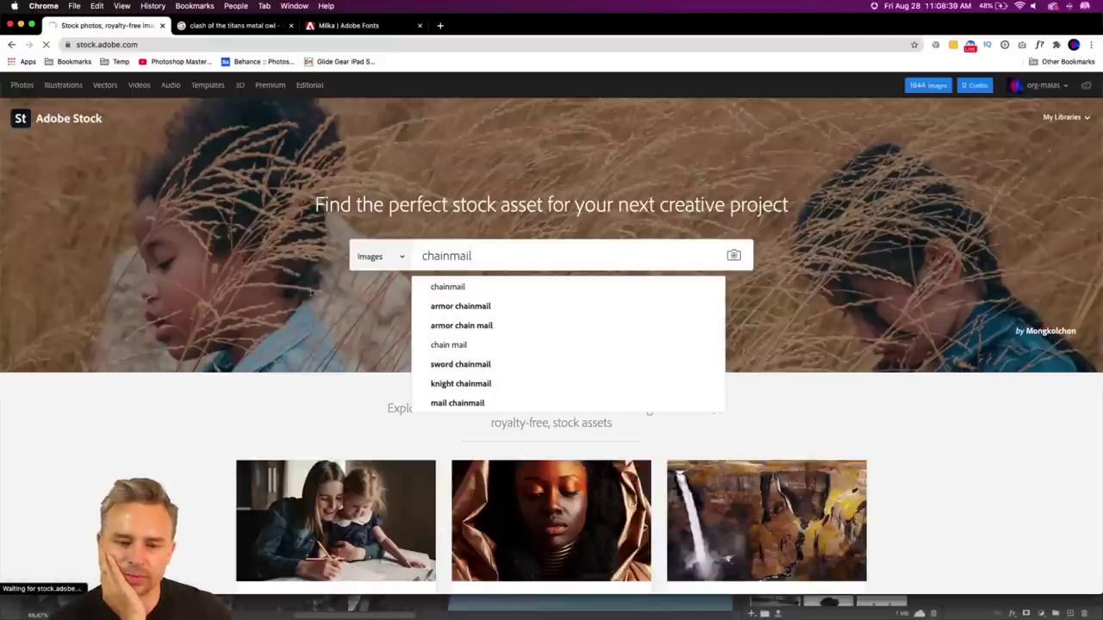
Step: License the iron chain armor 3D illustration from the chainmail results under the Standard License and open the downloaded JPEG in Photoshop
{"action": "left_click", "coordinate": [439, 287]}
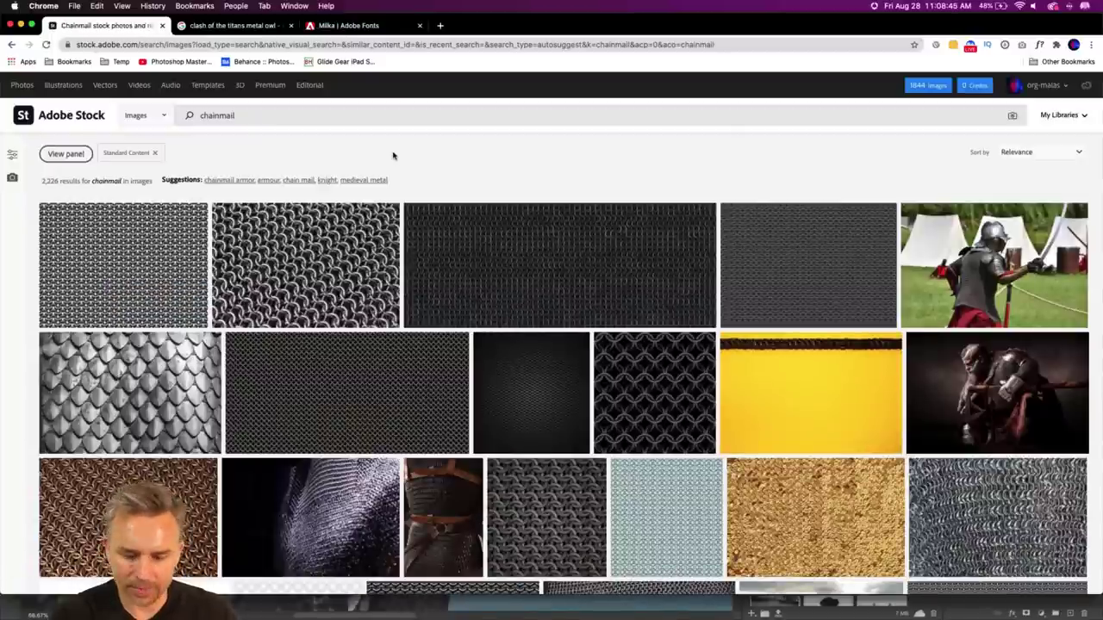
{"action": "scroll", "coordinate": [393, 155], "scroll_direction": "down", "scroll_amount": 8}
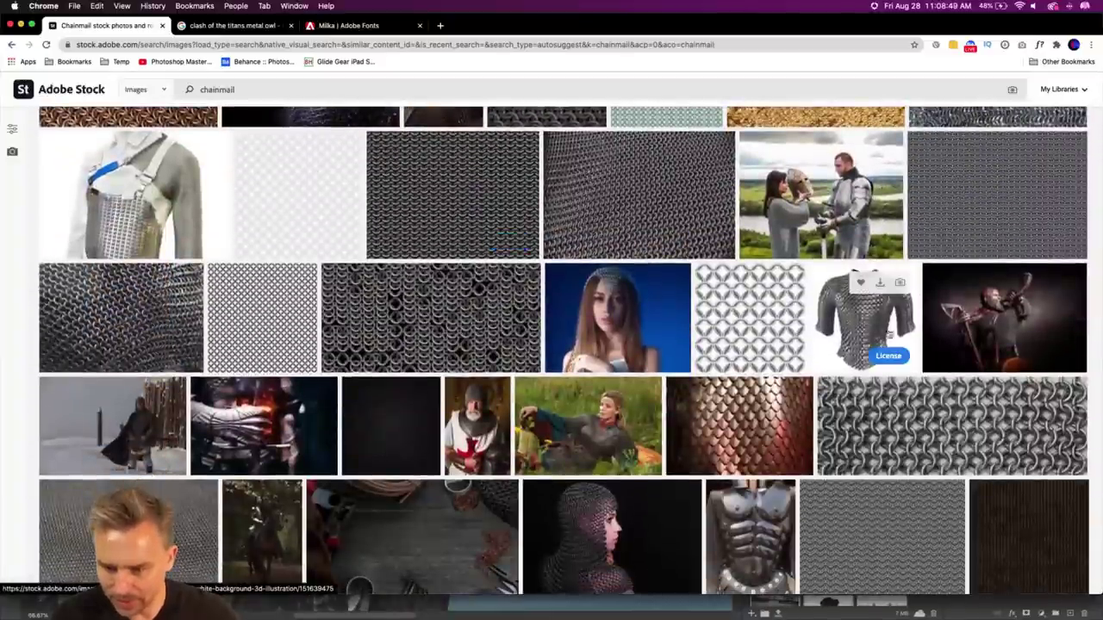
{"action": "left_click", "coordinate": [872, 326]}
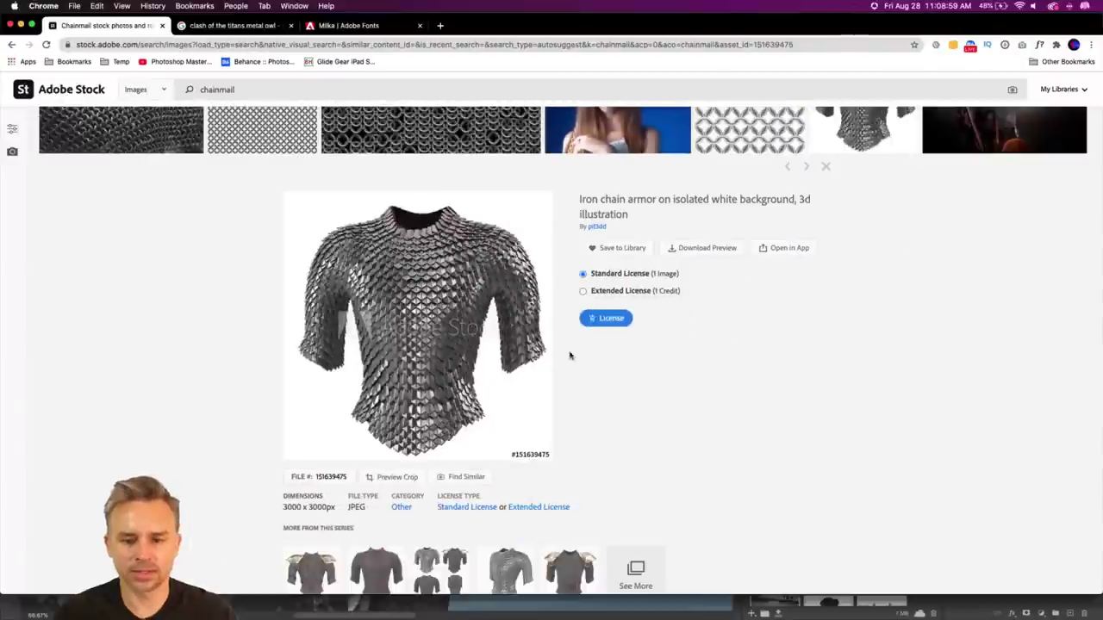
{"action": "left_click", "coordinate": [608, 318]}
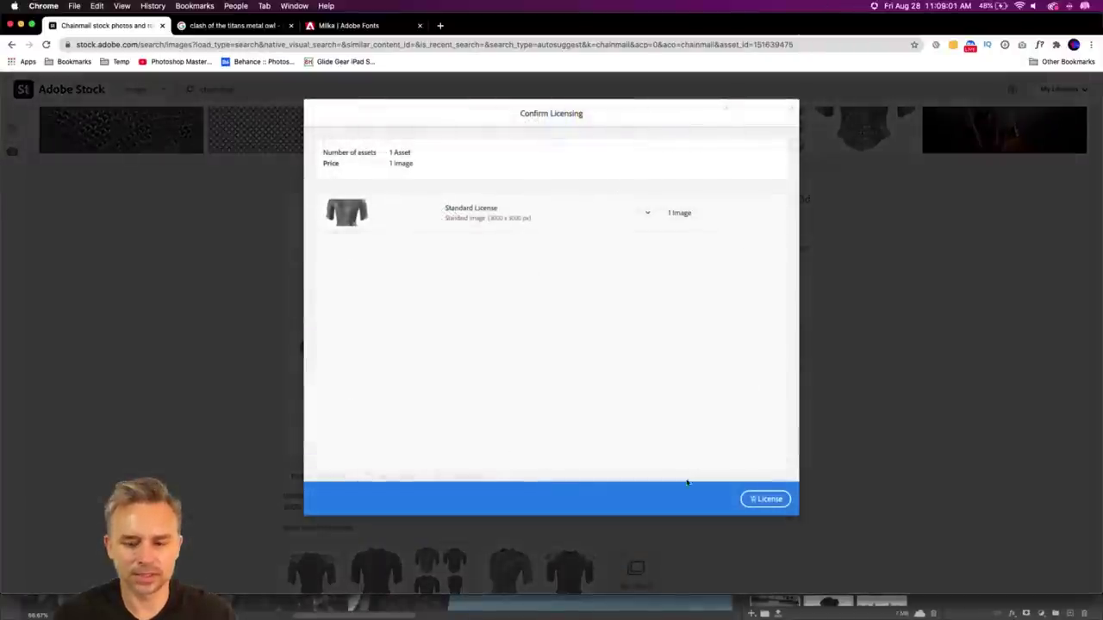
{"action": "left_click", "coordinate": [766, 498]}
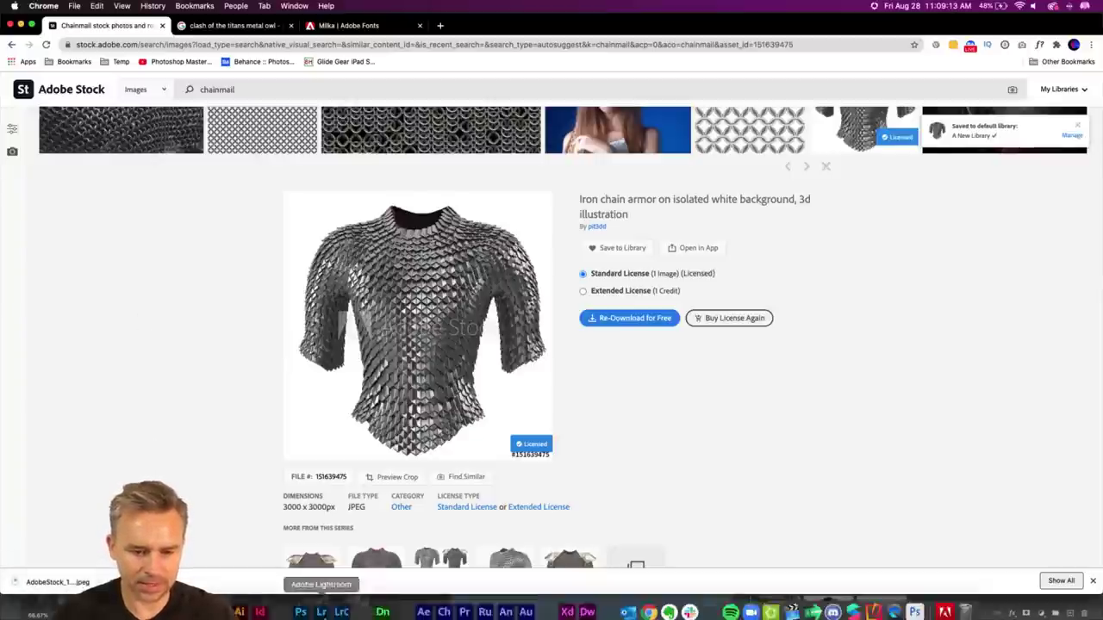
{"action": "left_click", "coordinate": [49, 583]}
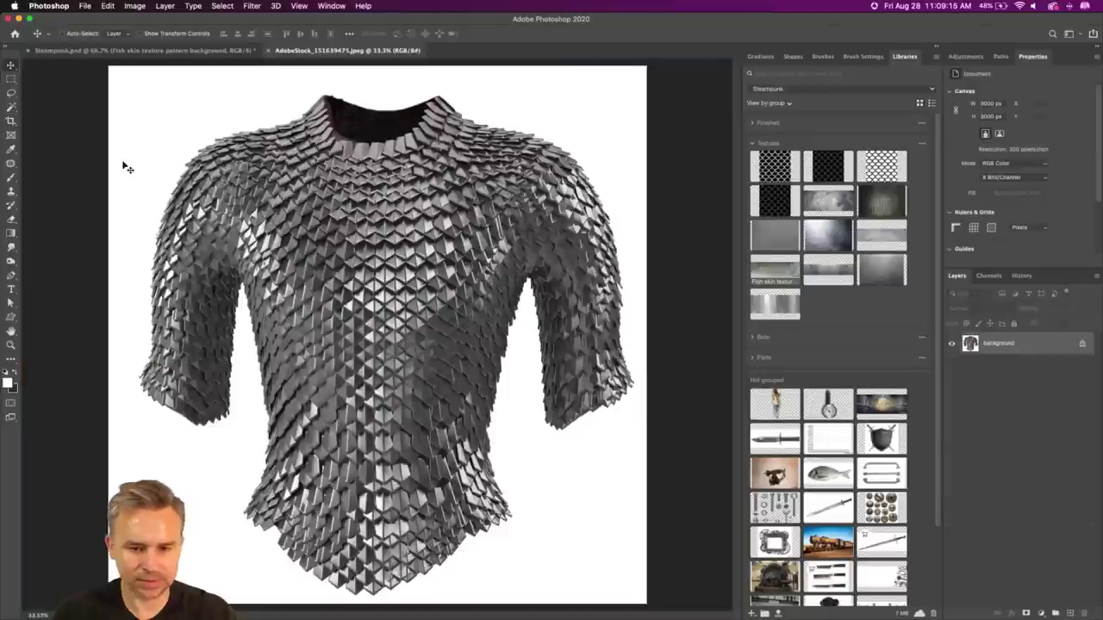
Step: Select the white background around the armor with the Magic Wand, unlock the background layer, and delete the selected area
{"action": "left_click", "coordinate": [10, 106]}
{"action": "left_click", "coordinate": [198, 121]}
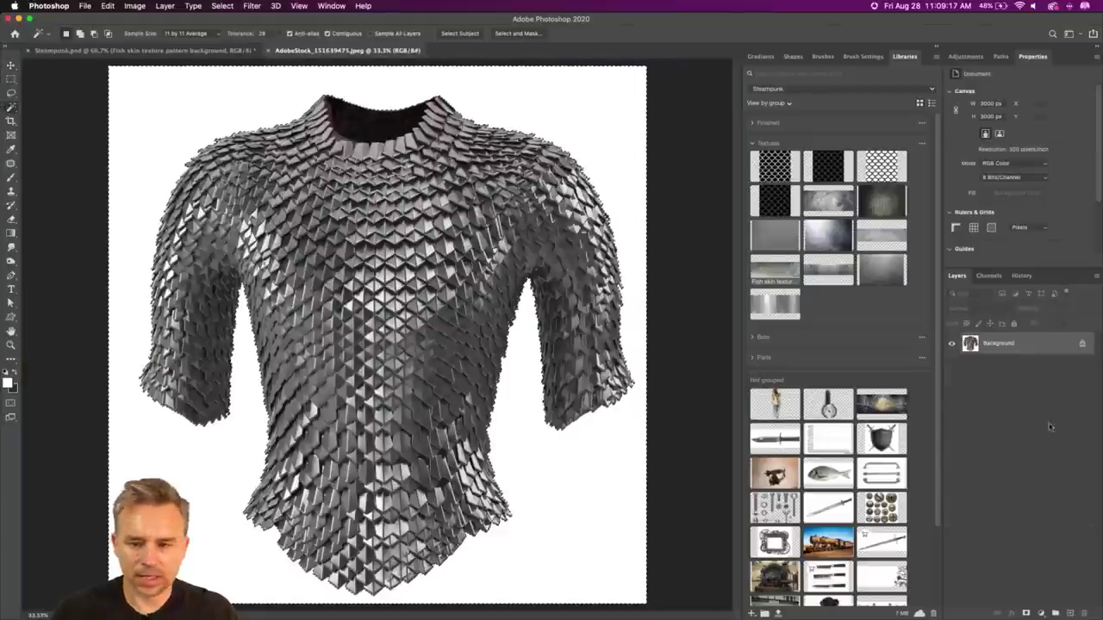
{"action": "left_click", "coordinate": [1083, 343]}
{"action": "key", "text": "BackSpace"}
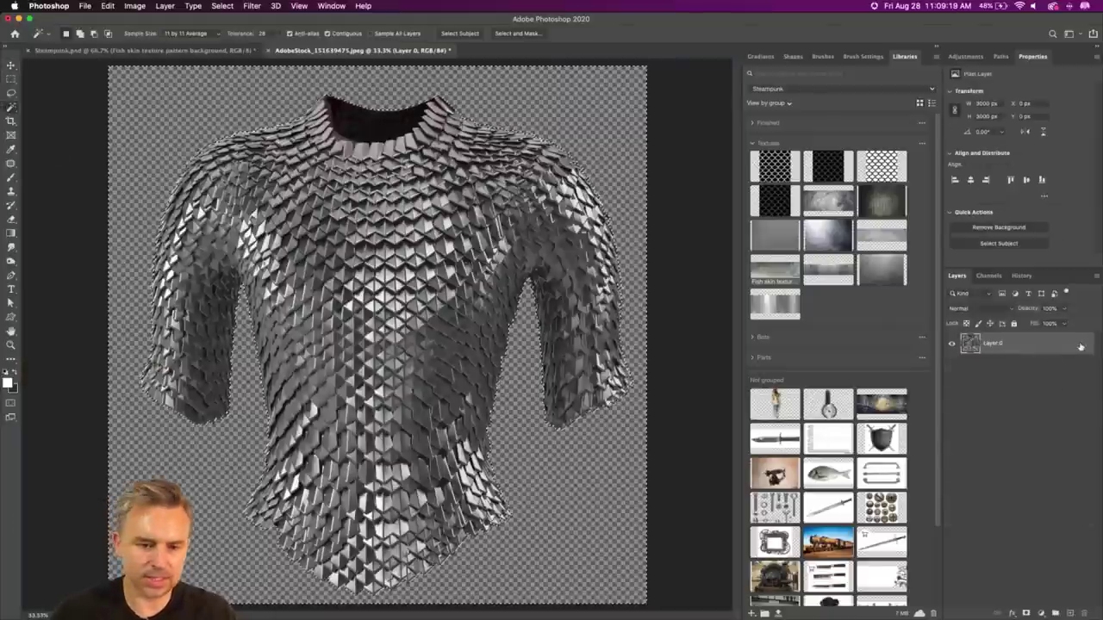
Step: Close the armor document without saving and paste the cut-out armor into Steampunk.psd above the fish skin texture
{"action": "key", "text": "super+w"}
{"action": "left_click", "coordinate": [516, 211]}
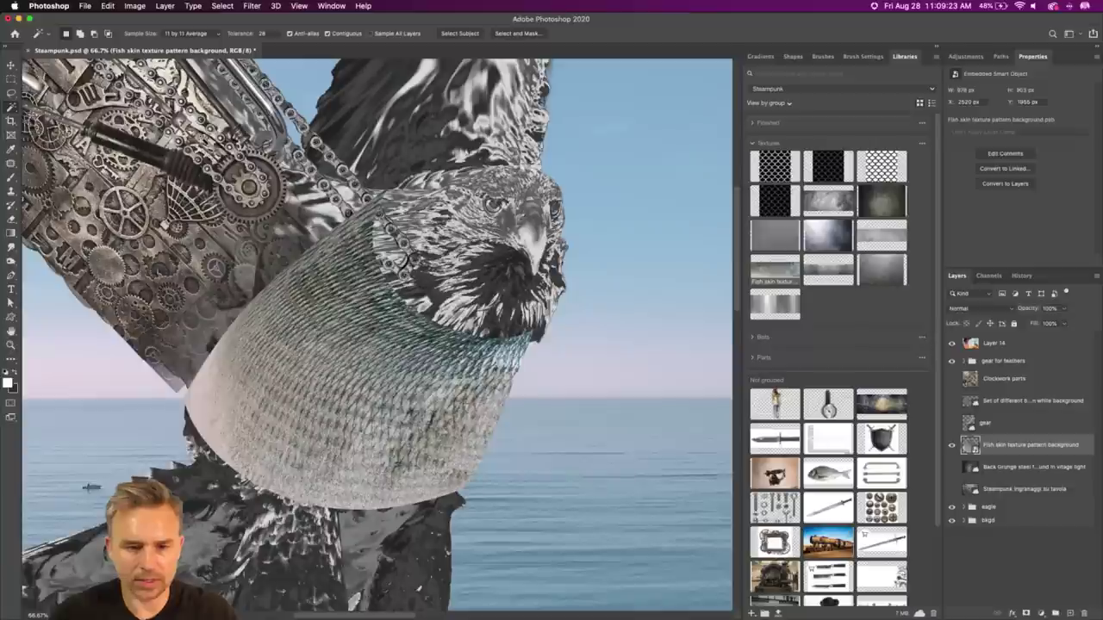
{"action": "key", "text": "super+v"}
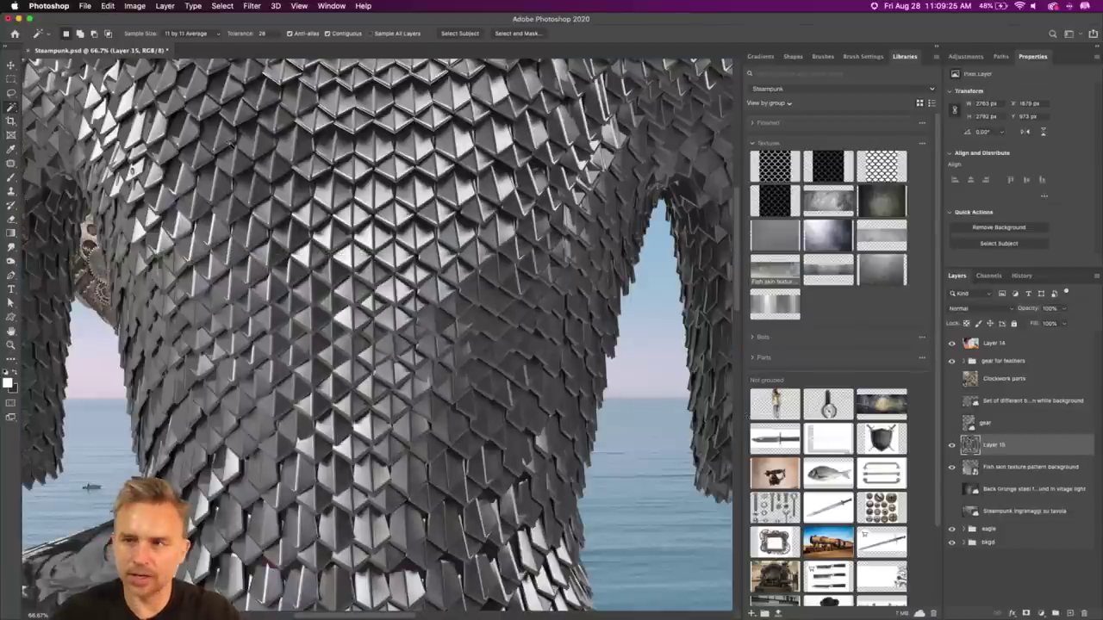
{"action": "key", "text": "super+0"}
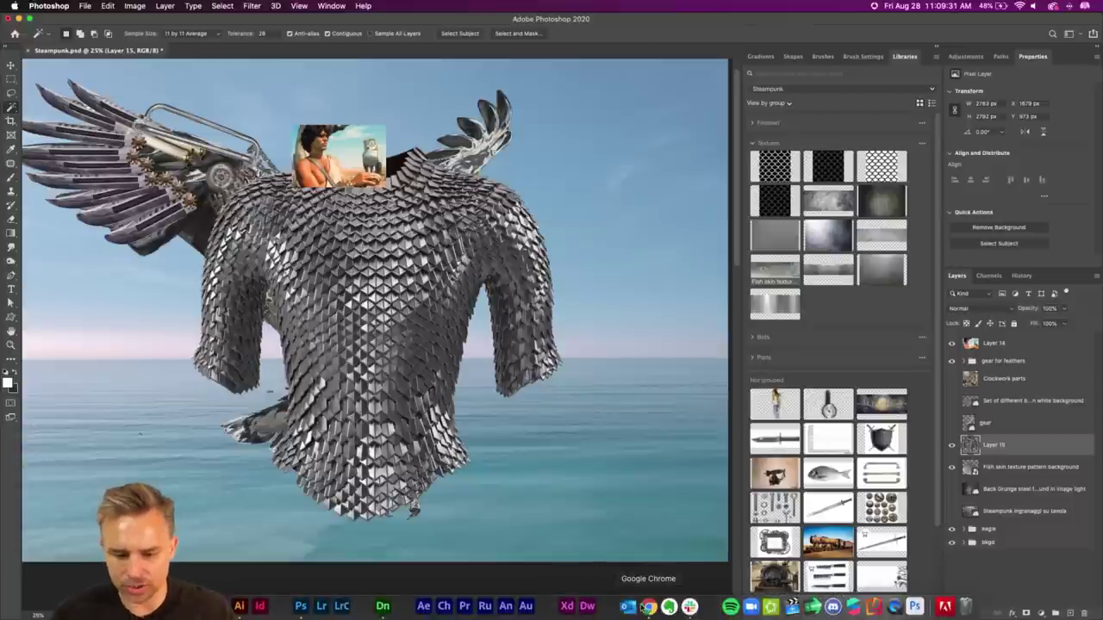
{"action": "left_click", "coordinate": [648, 606]}
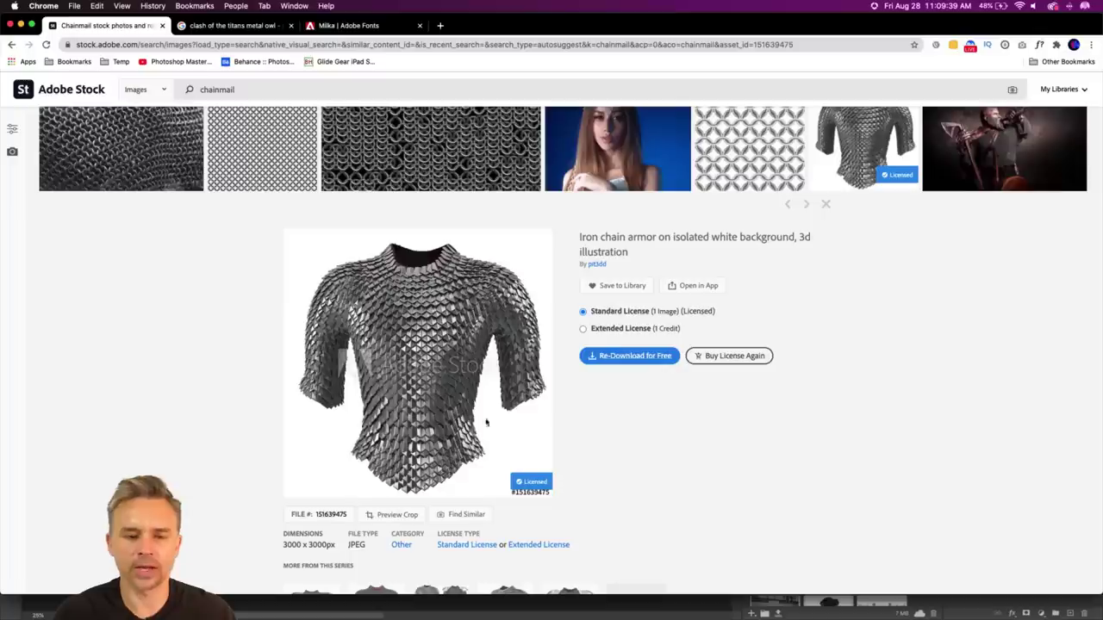
{"action": "left_click", "coordinate": [21, 25]}
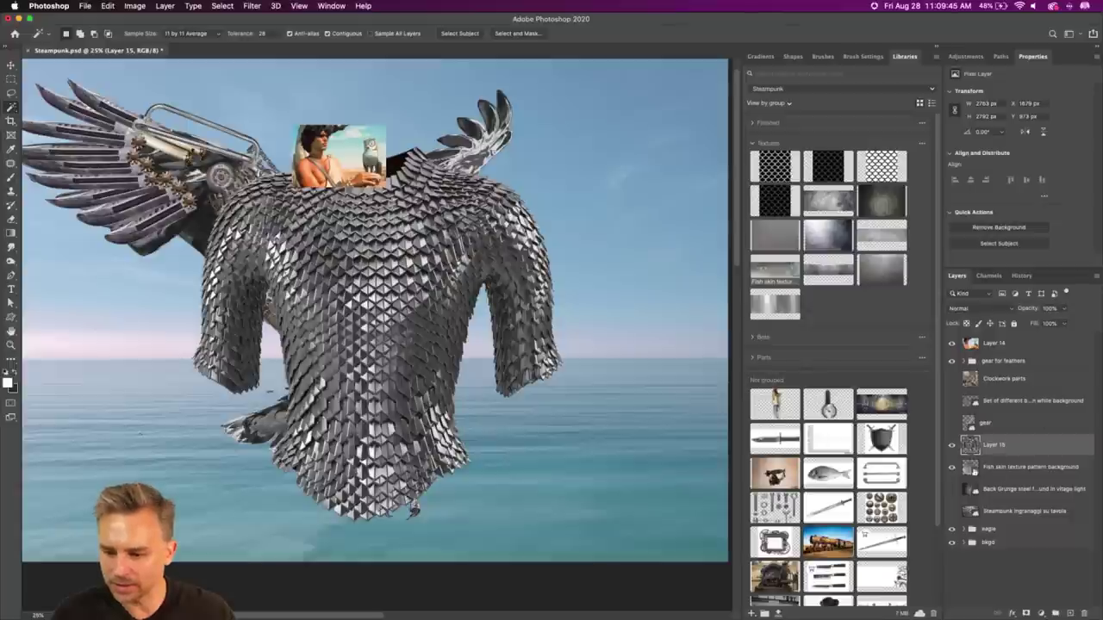
Step: With the fish skin texture hidden, convert the armor layer to a smart object and scale and rotate it over the eagle's body
{"action": "left_click", "coordinate": [1012, 448]}
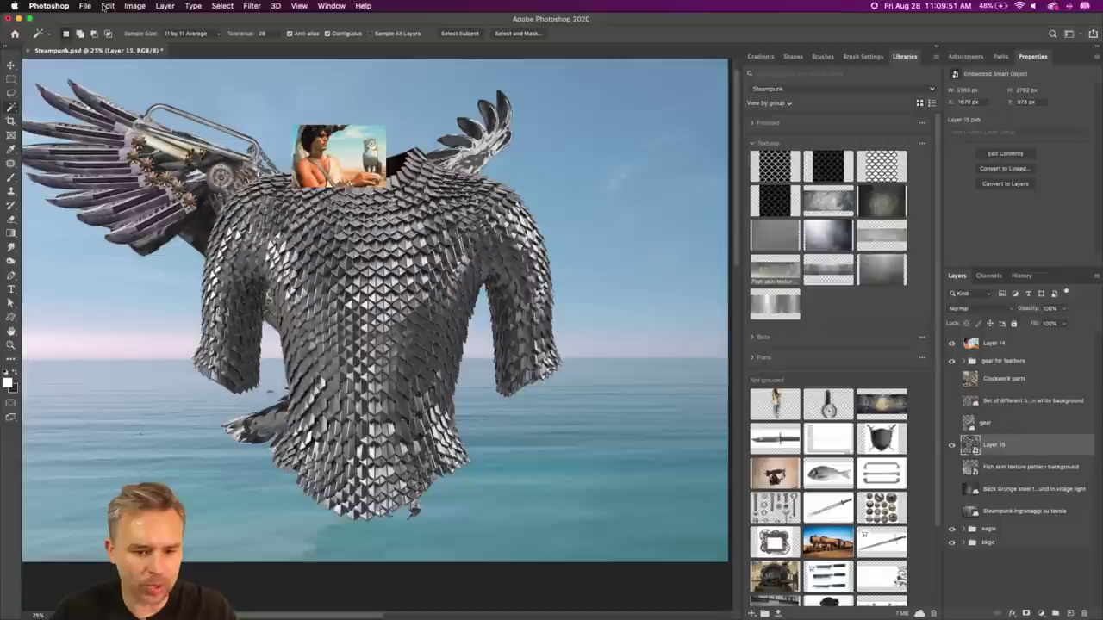
{"action": "key", "text": "ctrl+t"}
{"action": "left_click_drag", "start_coordinate": [190, 149], "coordinate": [433, 272]}
{"action": "left_click_drag", "start_coordinate": [447, 422], "coordinate": [358, 340]}
{"action": "key", "text": "Return"}
{"action": "key", "text": "w"}
{"action": "key", "text": "super+equal"}
{"action": "key", "text": "super+equal"}
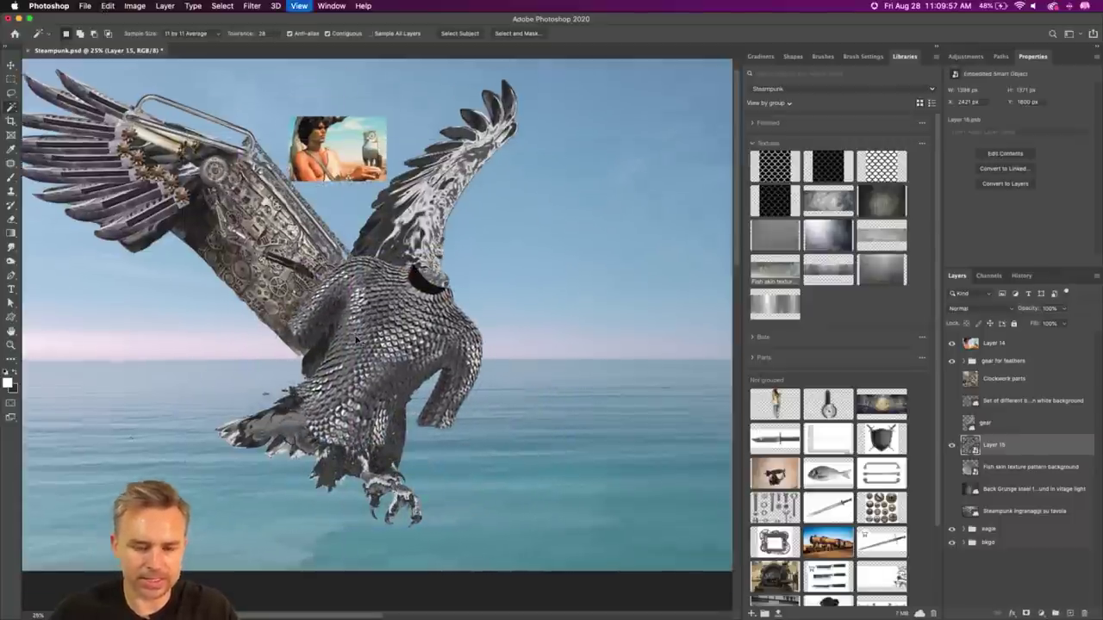
{"action": "key", "text": "super+equal"}
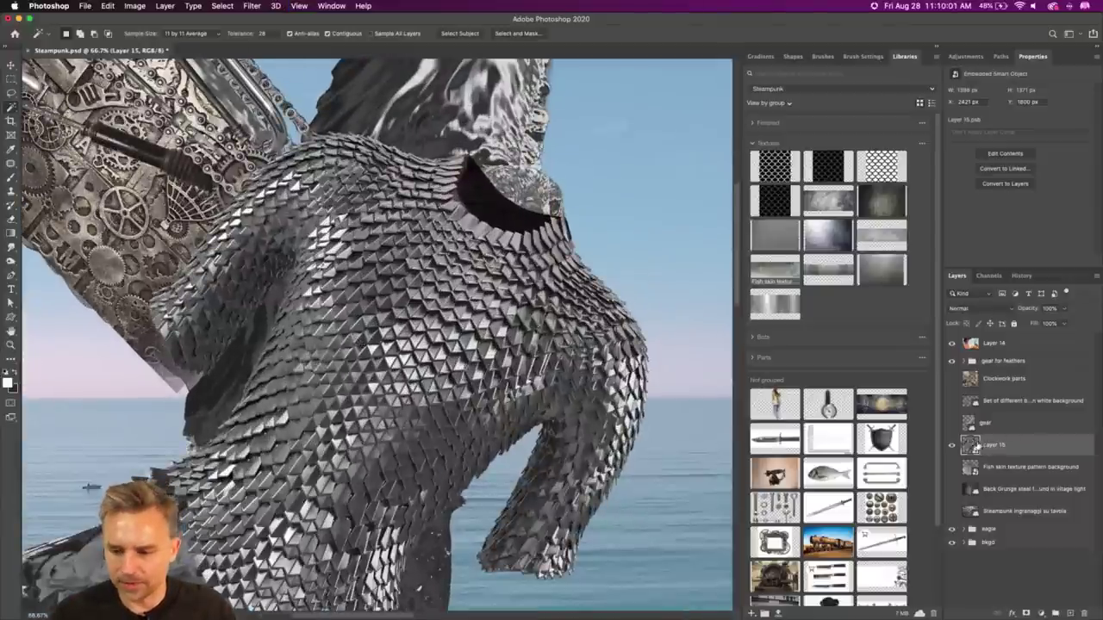
Step: Open the armor smart object's contents, duplicate the layer with the original hidden, and delete both sleeves using rectangular selections
{"action": "double_click", "coordinate": [971, 444]}
{"action": "left_click_drag", "start_coordinate": [985, 354], "coordinate": [966, 372]}
{"action": "left_click", "coordinate": [11, 78]}
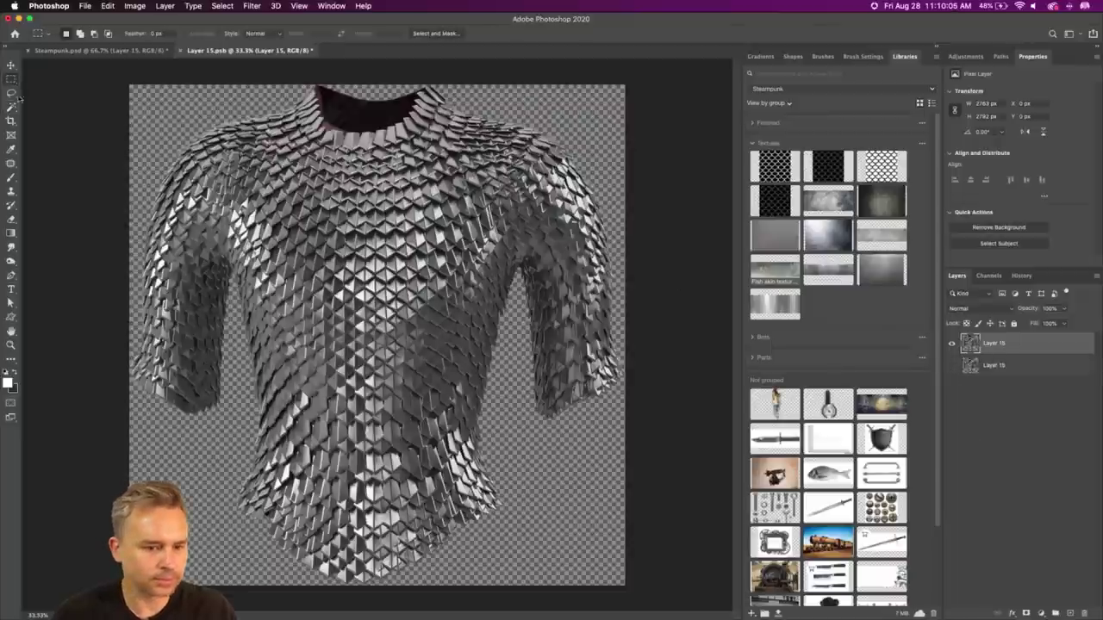
{"action": "left_click_drag", "start_coordinate": [84, 83], "coordinate": [248, 603]}
{"action": "key", "text": "Delete"}
{"action": "left_click_drag", "start_coordinate": [629, 79], "coordinate": [490, 608]}
{"action": "key", "text": "Delete"}
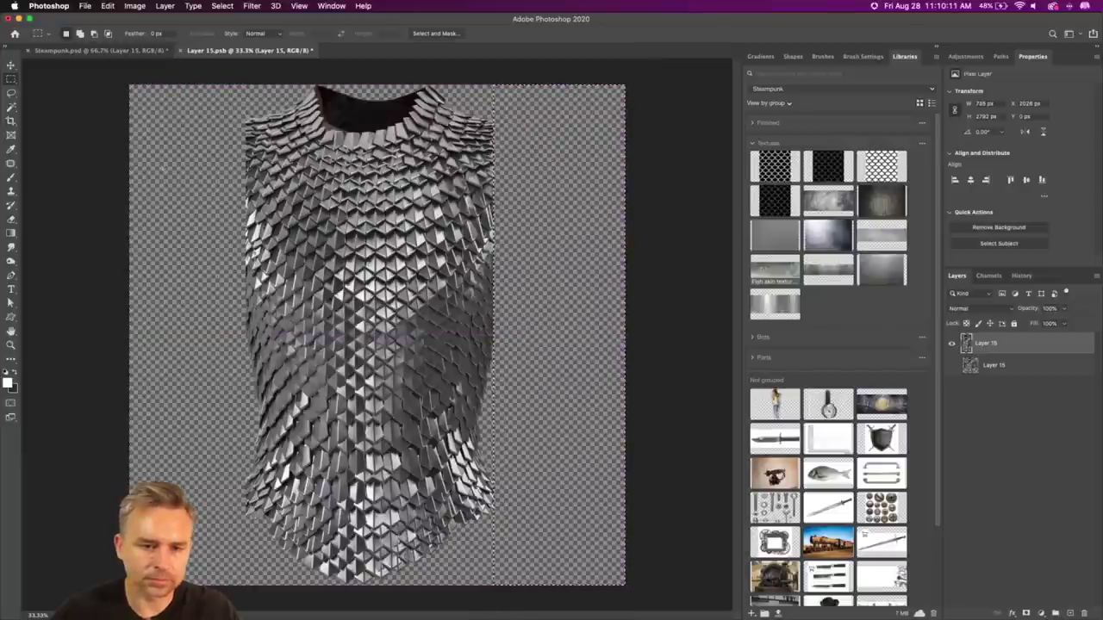
Step: Delete the dark inner area of the armor's neck opening with the Magic Wand and clear the selection
{"action": "mouse_move", "coordinate": [128, 82]}
{"action": "left_mouse_down"}
{"action": "mouse_move", "coordinate": [650, 117]}
{"action": "mouse_move", "coordinate": [629, 96]}
{"action": "left_mouse_up"}
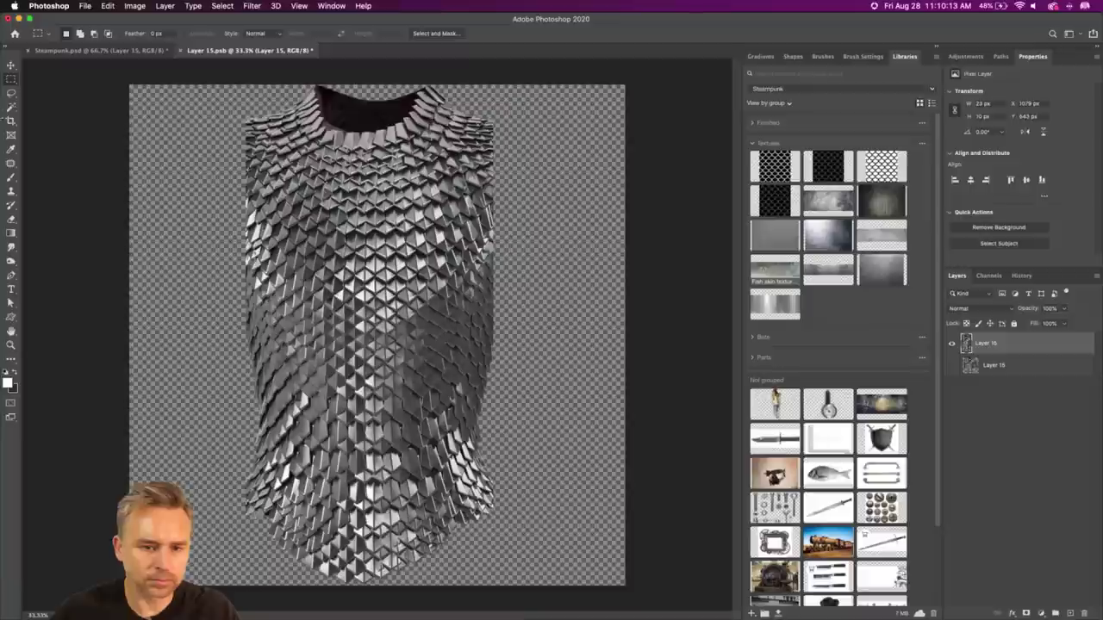
{"action": "left_click", "coordinate": [11, 92]}
{"action": "left_click", "coordinate": [315, 103]}
{"action": "left_click", "coordinate": [11, 106]}
{"action": "left_click", "coordinate": [349, 115]}
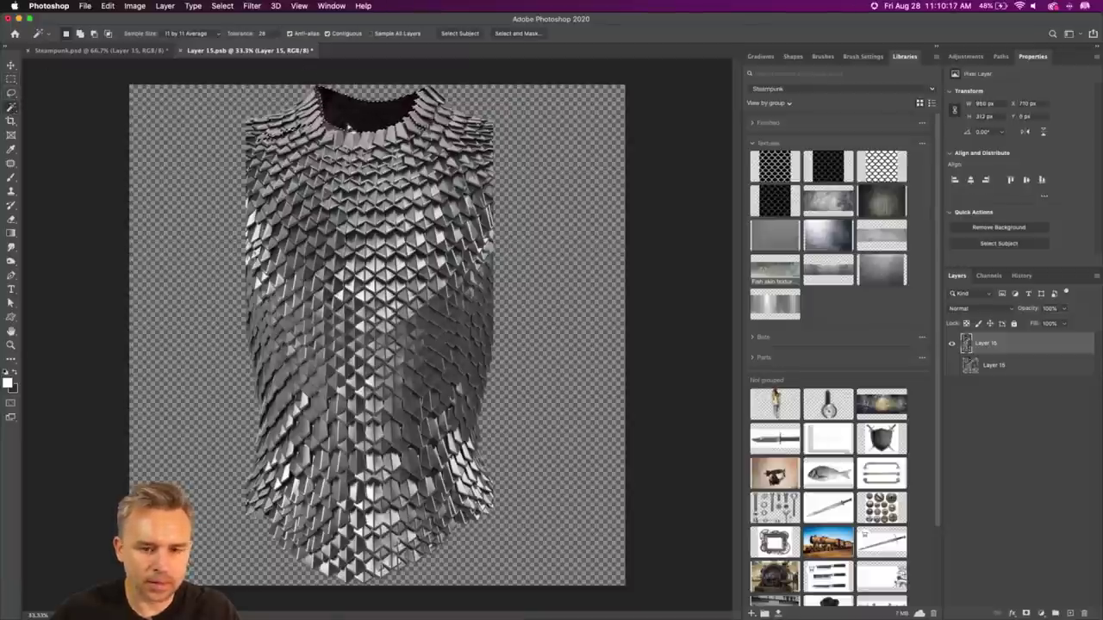
{"action": "key", "text": "Delete"}
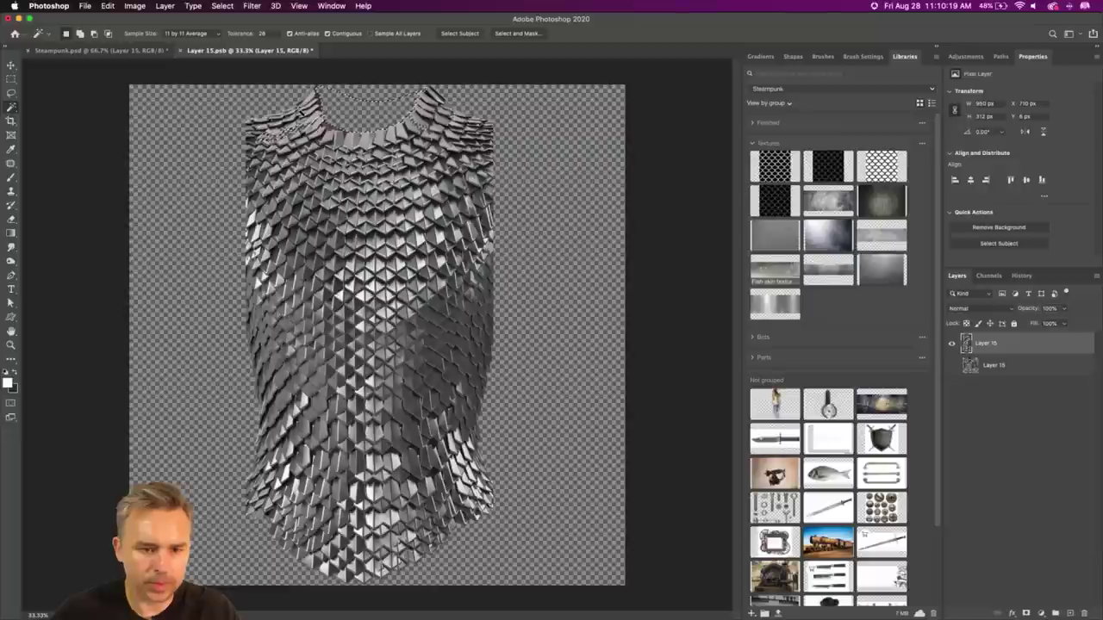
{"action": "key", "text": "super+d"}
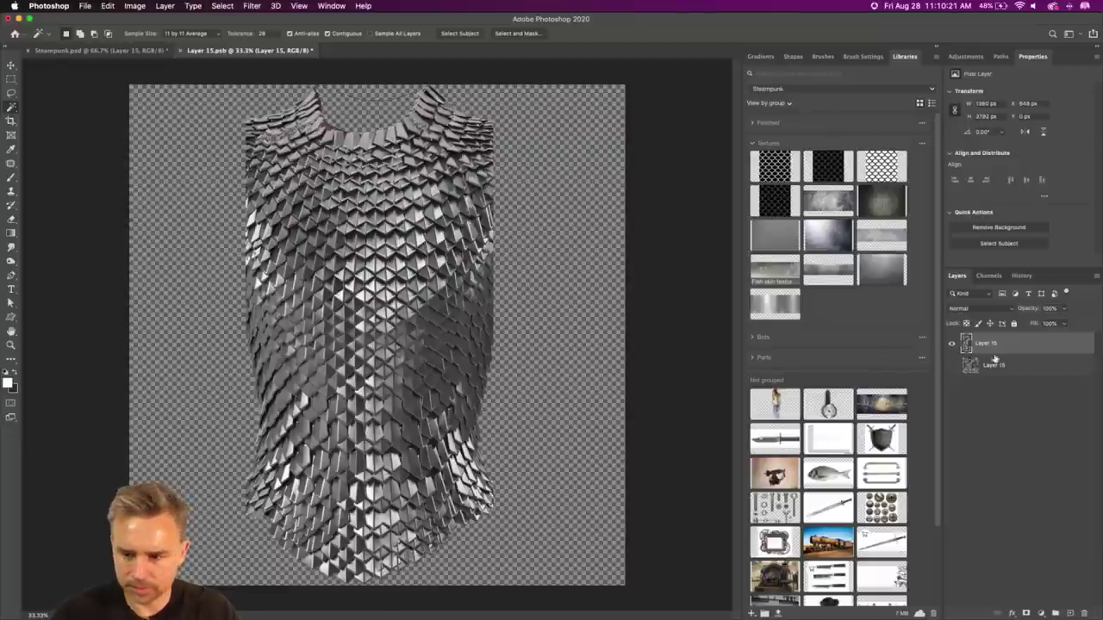
Step: Stretch the sleeveless armor horizontally from its center to about 2574 px wide, then save and close the smart object
{"action": "key", "text": "v"}
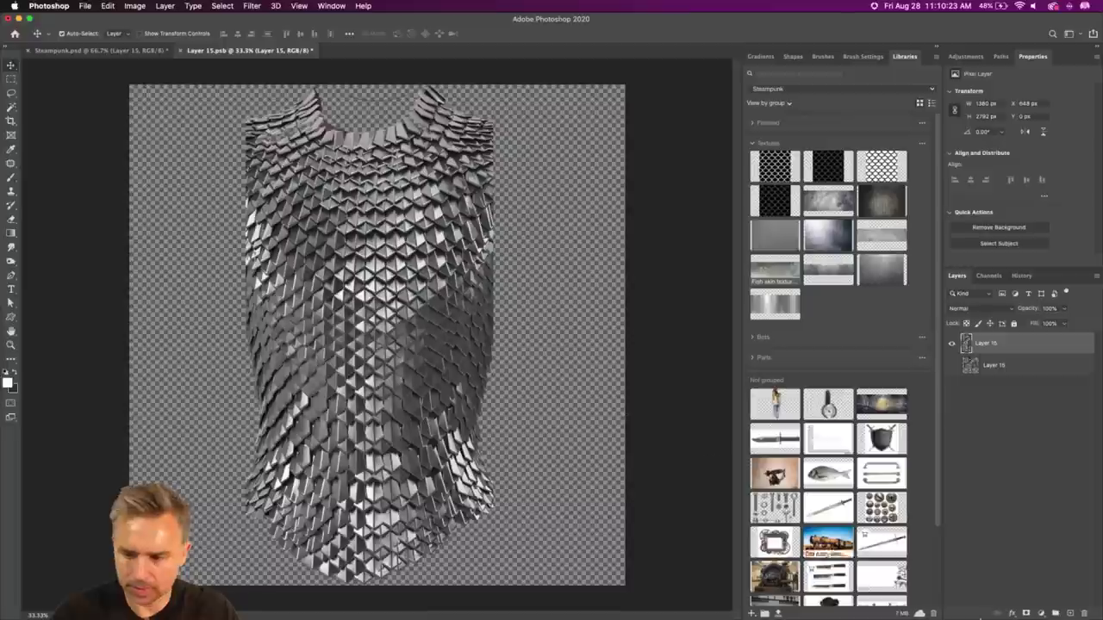
{"action": "key", "text": "super+r"}
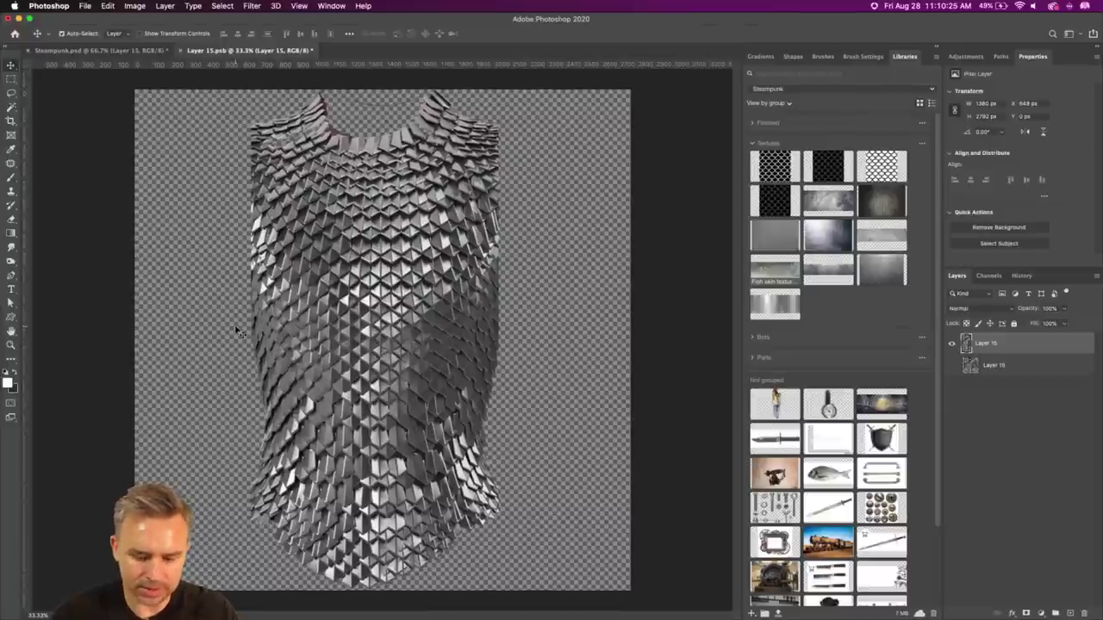
{"action": "key", "text": "super+t"}
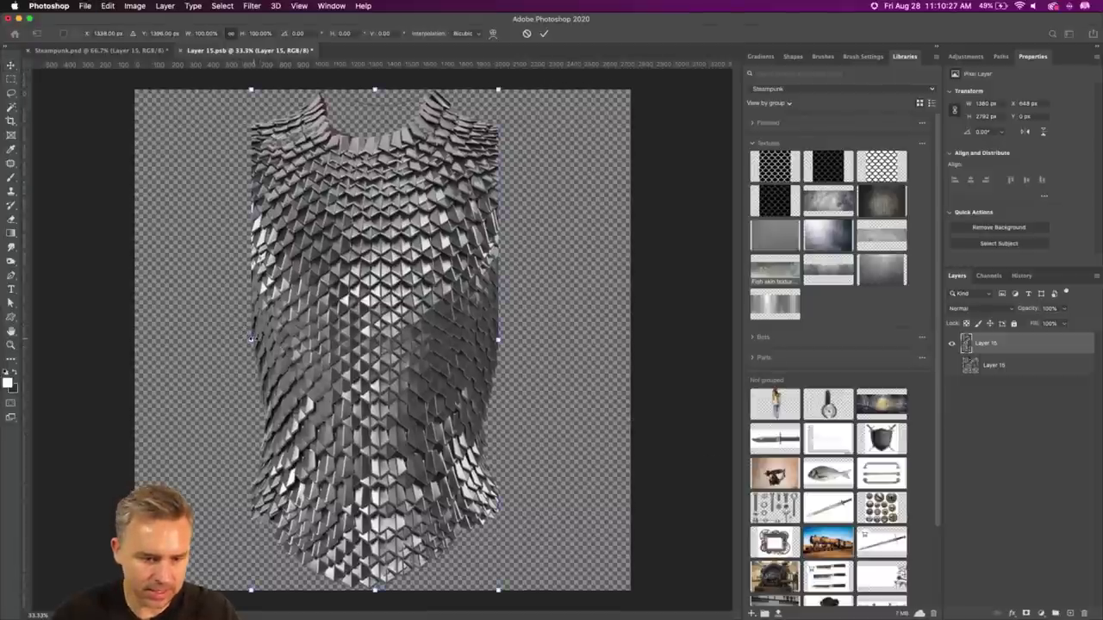
{"action": "left_click_drag", "start_coordinate": [251, 338], "coordinate": [145, 371]}
{"action": "key", "text": "Return"}
{"action": "key", "text": "super+s"}
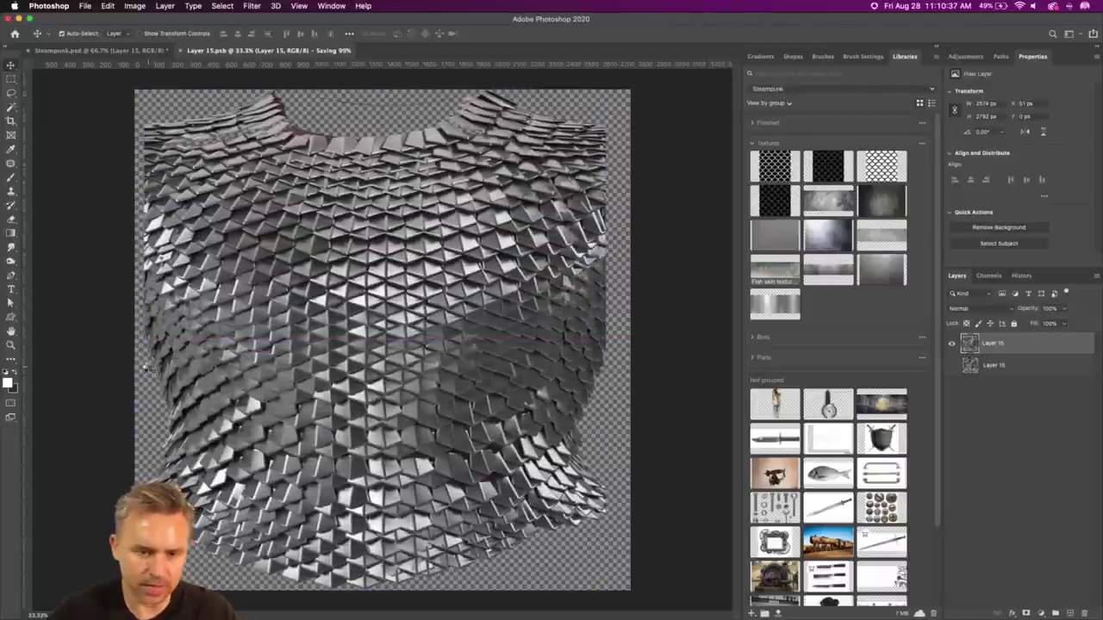
{"action": "key", "text": "super+w"}
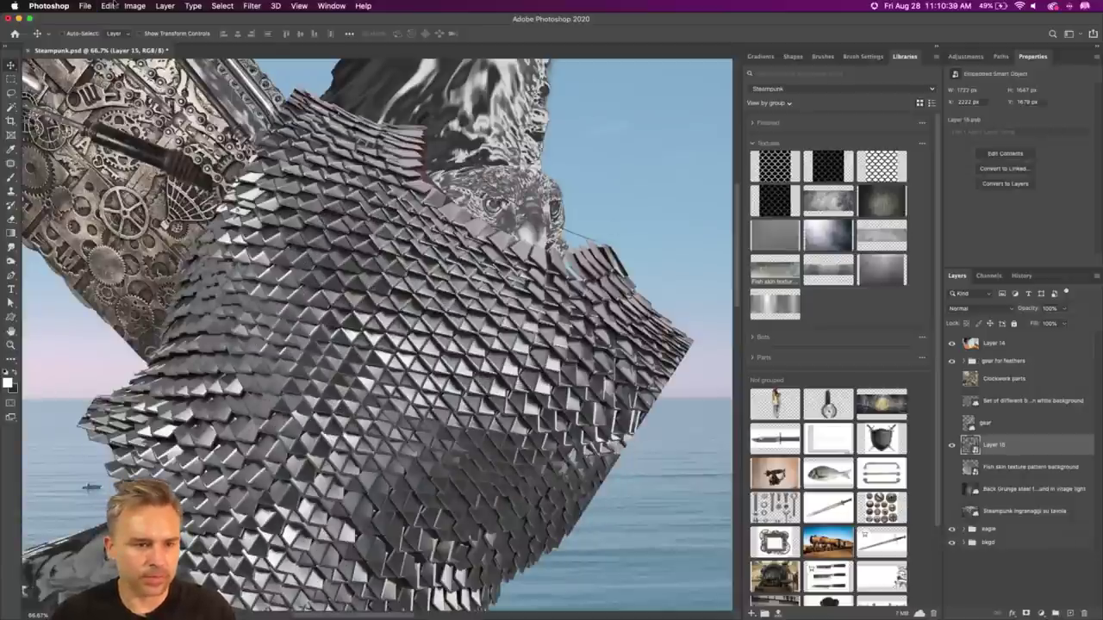
Step: Start a warp on the armor, pull its upper-left corner to the wing's base, and fit its left side along the wing and body
{"action": "left_click", "coordinate": [108, 6]}
{"action": "mouse_move", "coordinate": [151, 332]}
{"action": "mouse_move", "coordinate": [151, 255]}
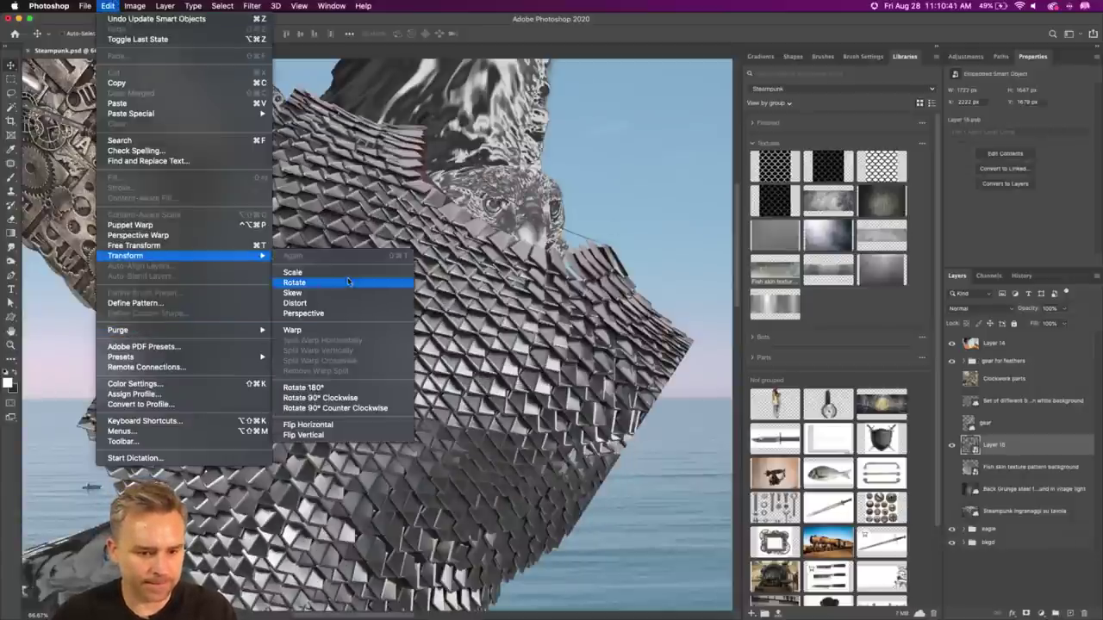
{"action": "left_click", "coordinate": [293, 330]}
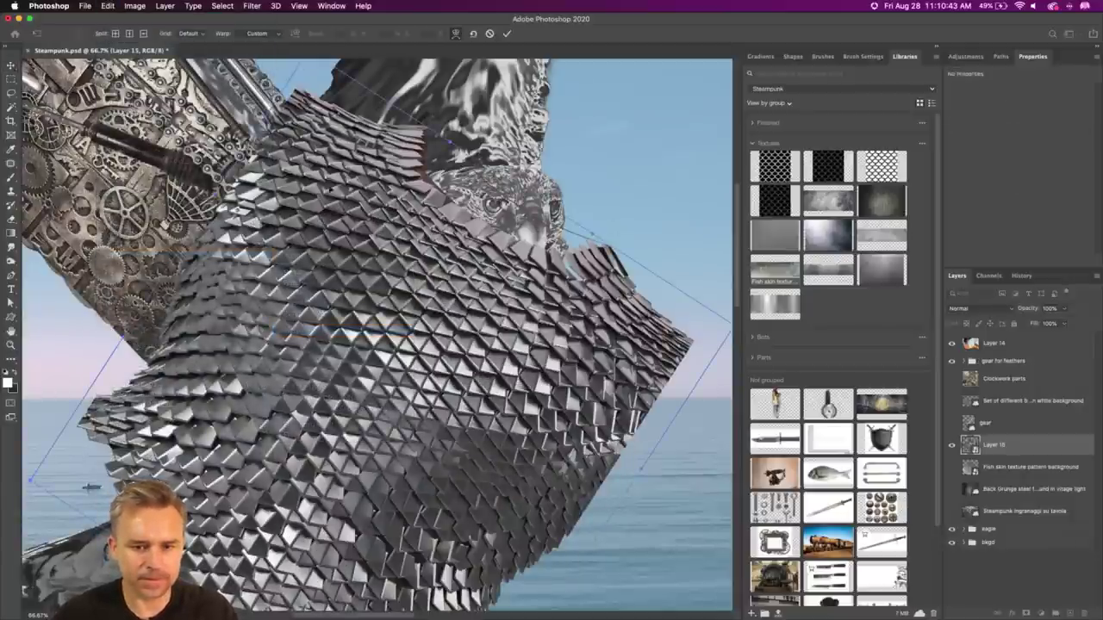
{"action": "scroll", "coordinate": [312, 149], "scroll_direction": "up", "scroll_amount": 3}
{"action": "left_click_drag", "start_coordinate": [304, 101], "coordinate": [381, 221]}
{"action": "left_click_drag", "start_coordinate": [122, 402], "coordinate": [11, 533]}
{"action": "left_click_drag", "start_coordinate": [93, 507], "coordinate": [161, 470]}
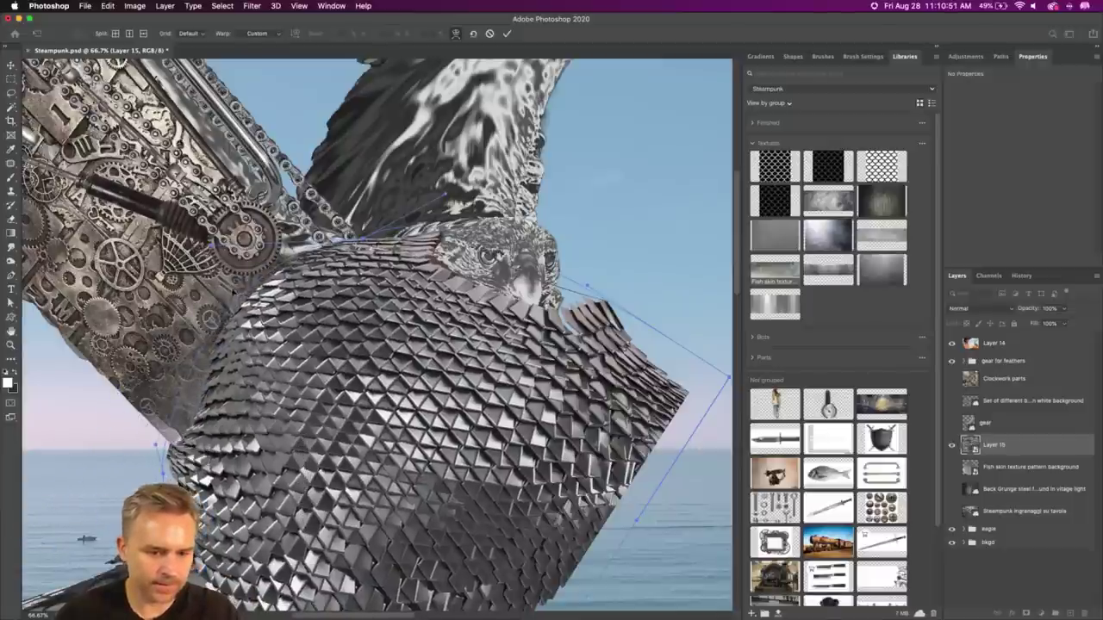
{"action": "left_click_drag", "start_coordinate": [248, 272], "coordinate": [282, 296]}
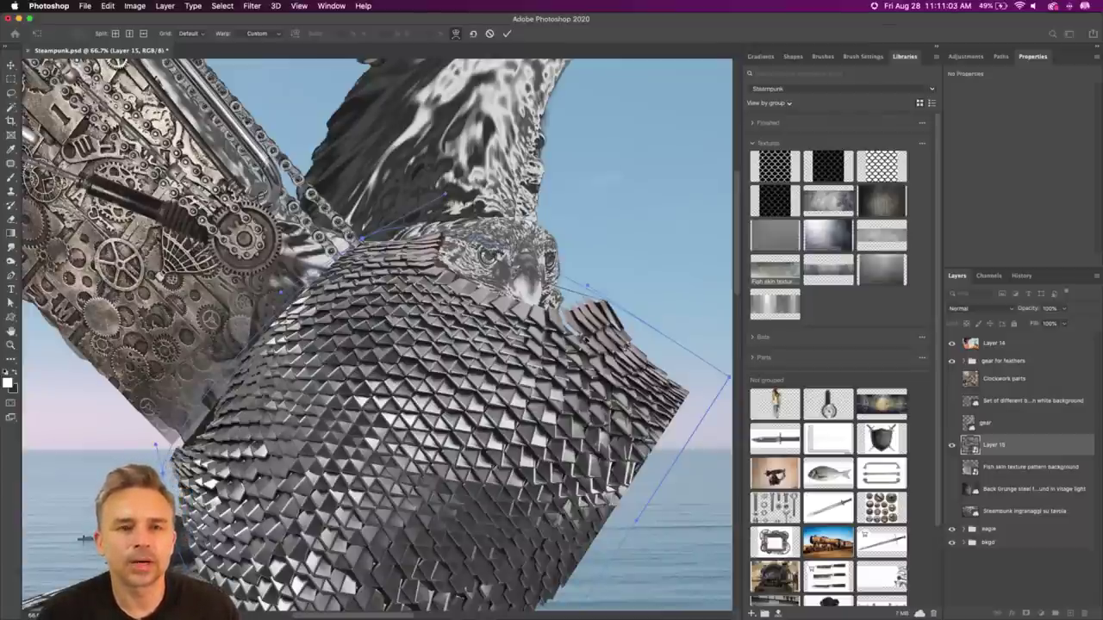
Step: Pull the warp's upper-right corner in below the beak and curve the armor's upper edge beneath the eagle's head
{"action": "left_click_drag", "start_coordinate": [730, 379], "coordinate": [562, 325]}
{"action": "left_click_drag", "start_coordinate": [435, 250], "coordinate": [375, 345]}
{"action": "scroll", "coordinate": [538, 498], "scroll_direction": "down", "scroll_amount": 5}
{"action": "scroll", "coordinate": [539, 498], "scroll_direction": "up", "scroll_amount": 1}
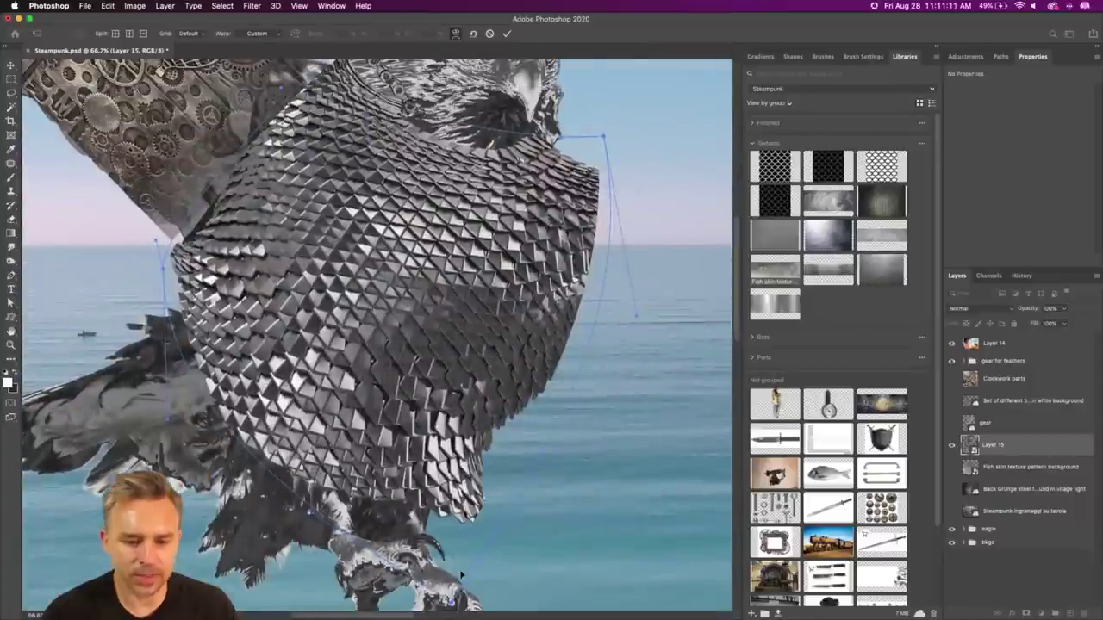
Step: Raise the warp's lower edge to the tops of the legs and pull its lower-right side in to the belly outline
{"action": "left_click_drag", "start_coordinate": [440, 568], "coordinate": [429, 450]}
{"action": "left_click_drag", "start_coordinate": [379, 480], "coordinate": [190, 323]}
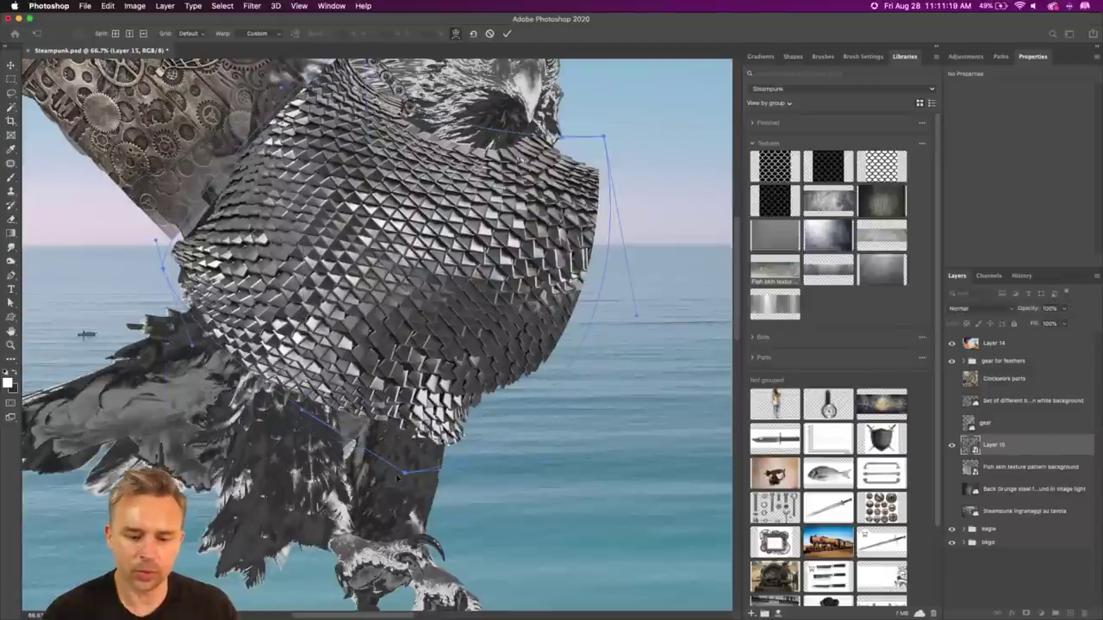
{"action": "left_click_drag", "start_coordinate": [407, 473], "coordinate": [413, 426]}
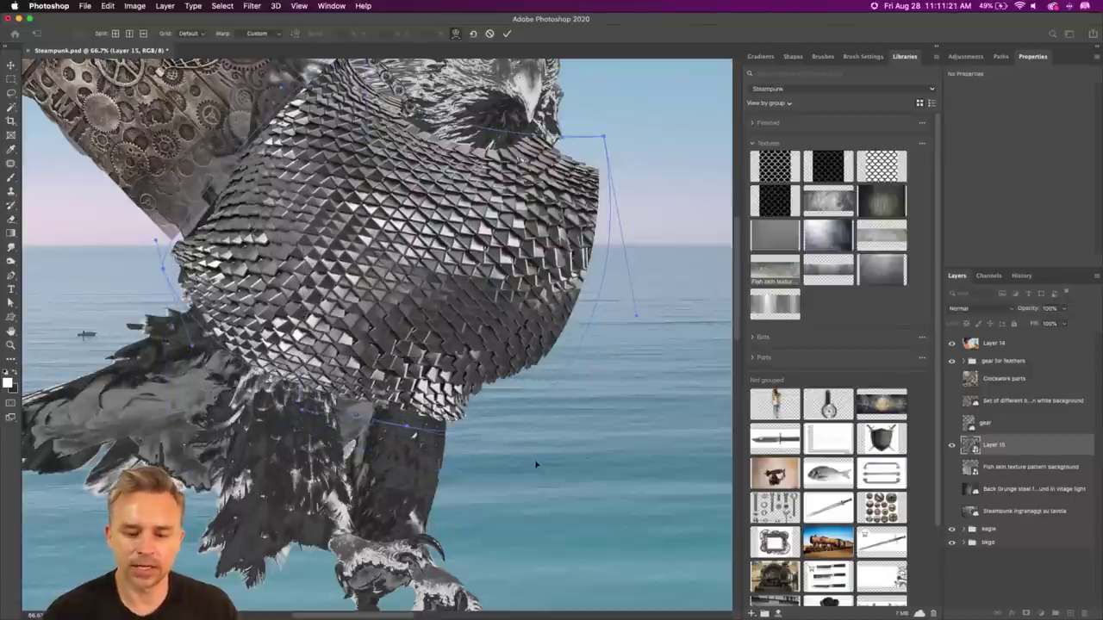
{"action": "left_click_drag", "start_coordinate": [508, 405], "coordinate": [517, 376]}
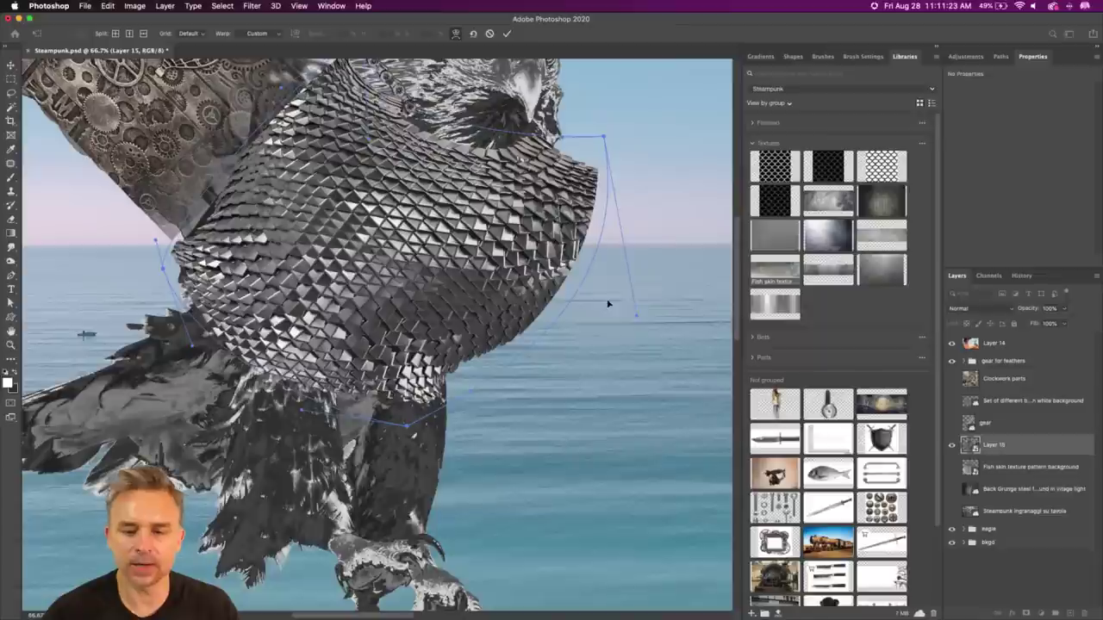
Step: Pull the armor warp's right side in to the chest outline and curve its upper-left corner up along the neck behind the head
{"action": "left_click_drag", "start_coordinate": [617, 289], "coordinate": [486, 280]}
{"action": "scroll", "coordinate": [384, 216], "scroll_direction": "up", "scroll_amount": 10}
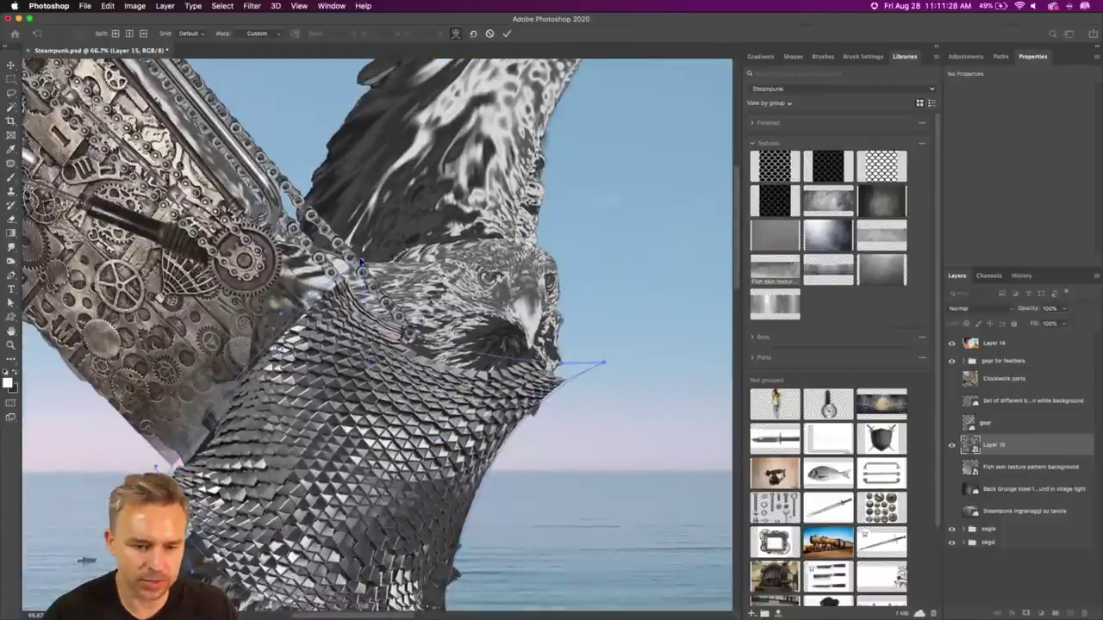
{"action": "left_click_drag", "start_coordinate": [360, 263], "coordinate": [457, 214]}
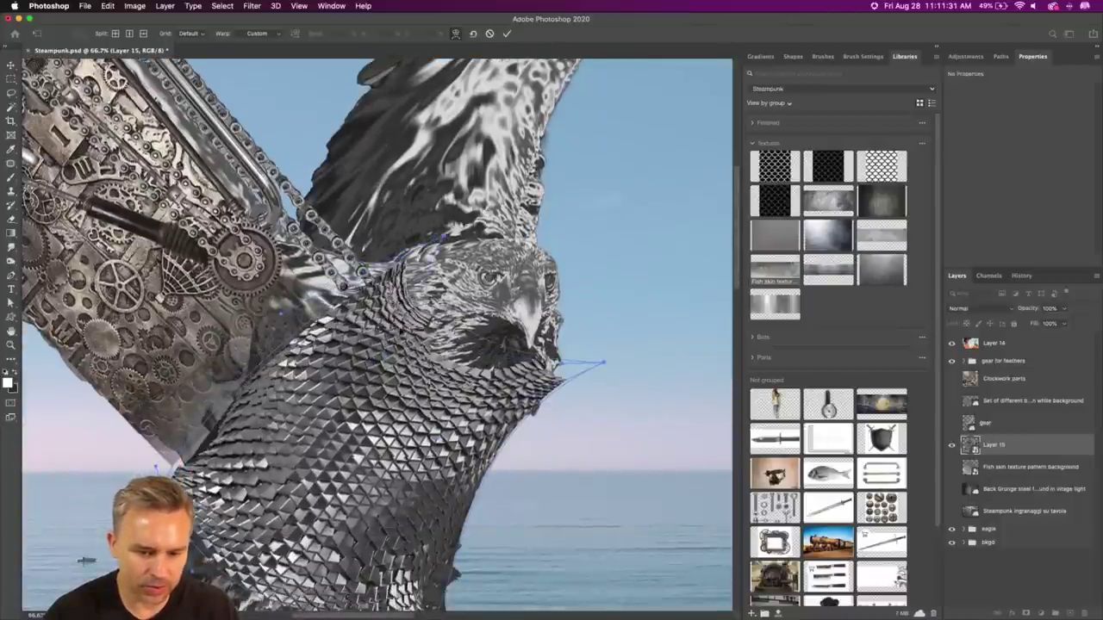
Step: Extend the armor's lower-right corner past the leg and bulge its left side slightly outward below the wing, applying the warp
{"action": "scroll", "coordinate": [400, 454], "scroll_direction": "down", "scroll_amount": 7}
{"action": "left_click_drag", "start_coordinate": [450, 416], "coordinate": [492, 435]}
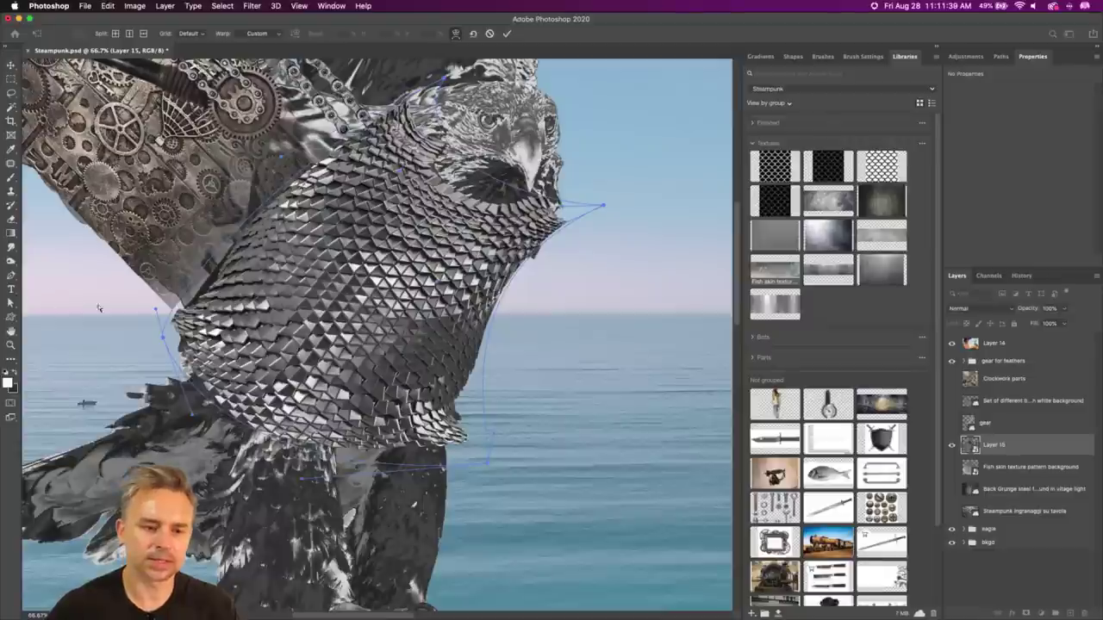
{"action": "left_click_drag", "start_coordinate": [162, 340], "coordinate": [146, 331]}
{"action": "key", "text": "Return"}
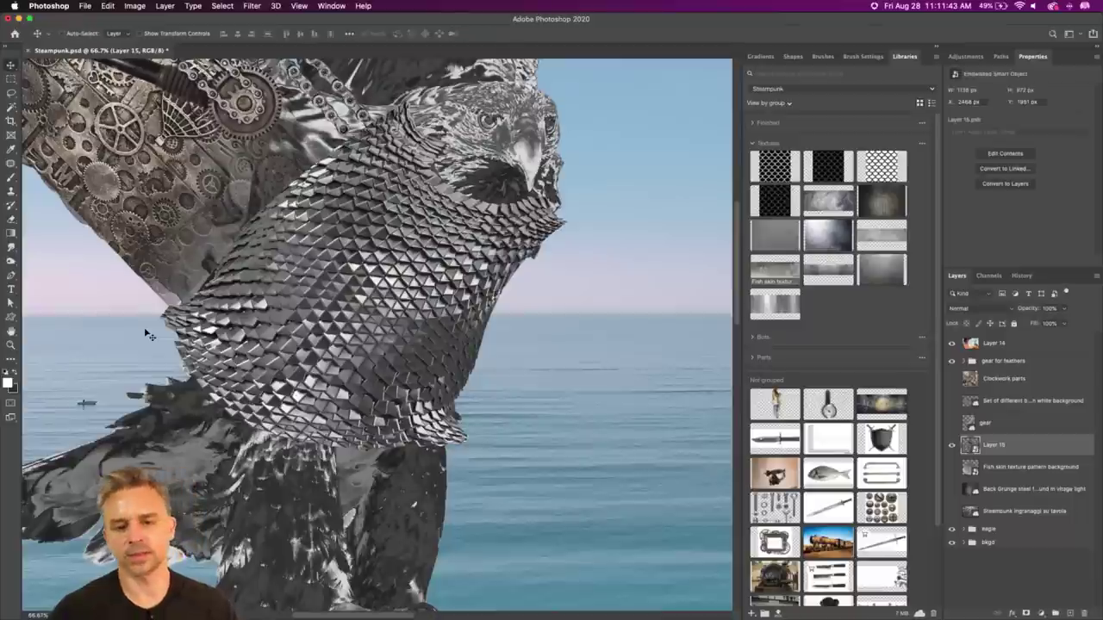
Step: Move the armor's Layer 15 into the eagle group, directly below Layer 11, with the layer list enlarged and the Libraries collapsed
{"action": "left_click_drag", "start_coordinate": [996, 454], "coordinate": [970, 530]}
{"action": "left_click", "coordinate": [963, 530]}
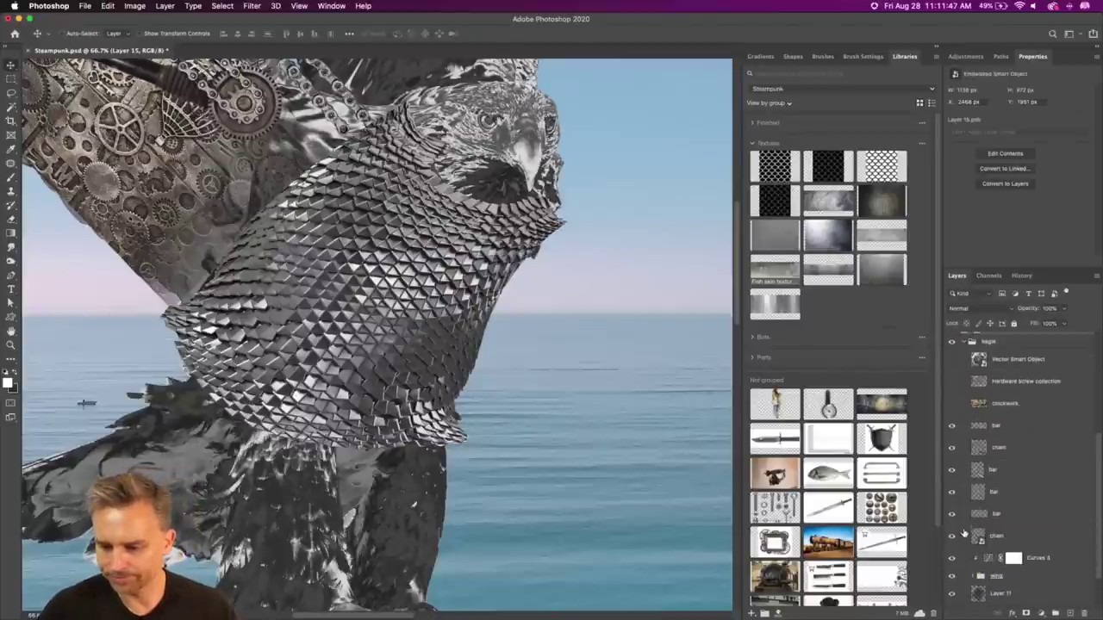
{"action": "double_click", "coordinate": [1072, 57]}
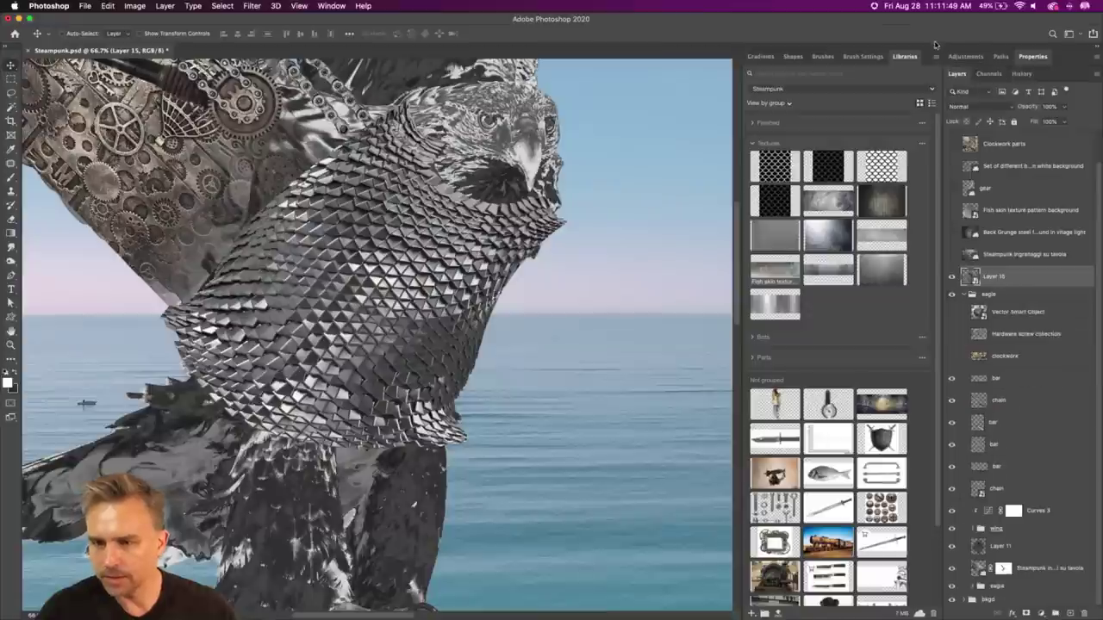
{"action": "left_click", "coordinate": [936, 48]}
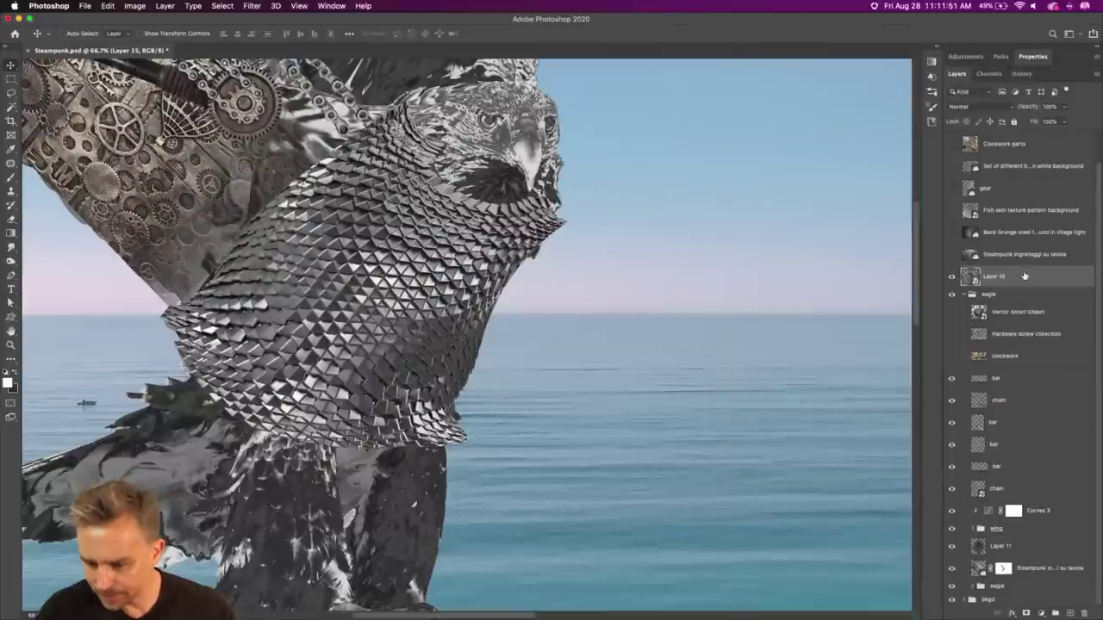
{"action": "left_click_drag", "start_coordinate": [1021, 529], "coordinate": [1022, 557]}
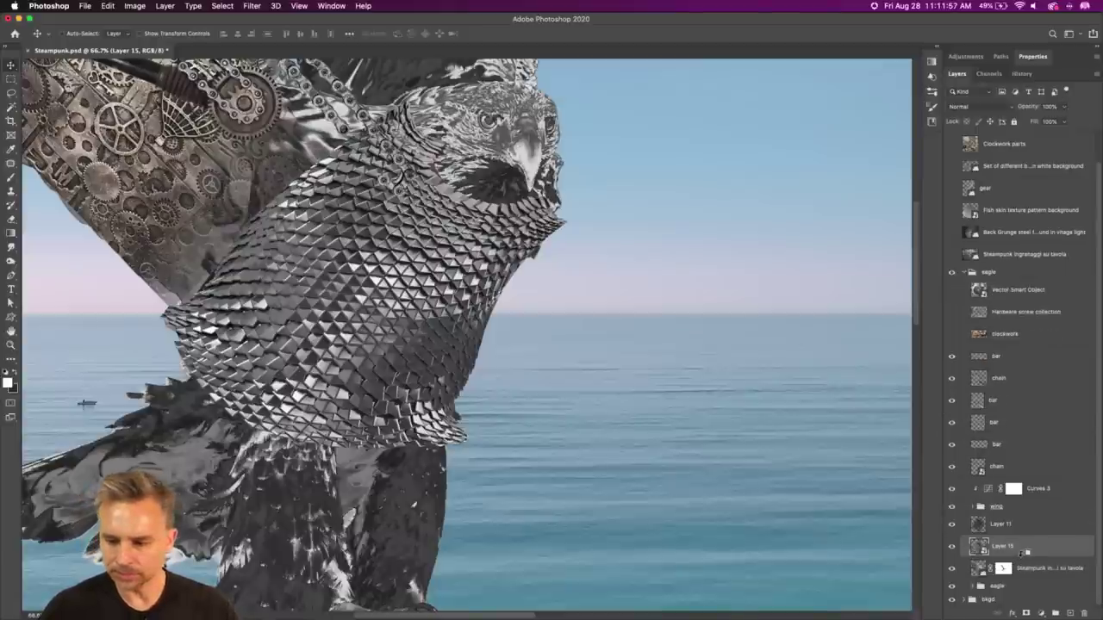
{"action": "left_click", "coordinate": [1022, 555], "text": "alt"}
{"action": "left_click", "coordinate": [1023, 556], "text": "alt"}
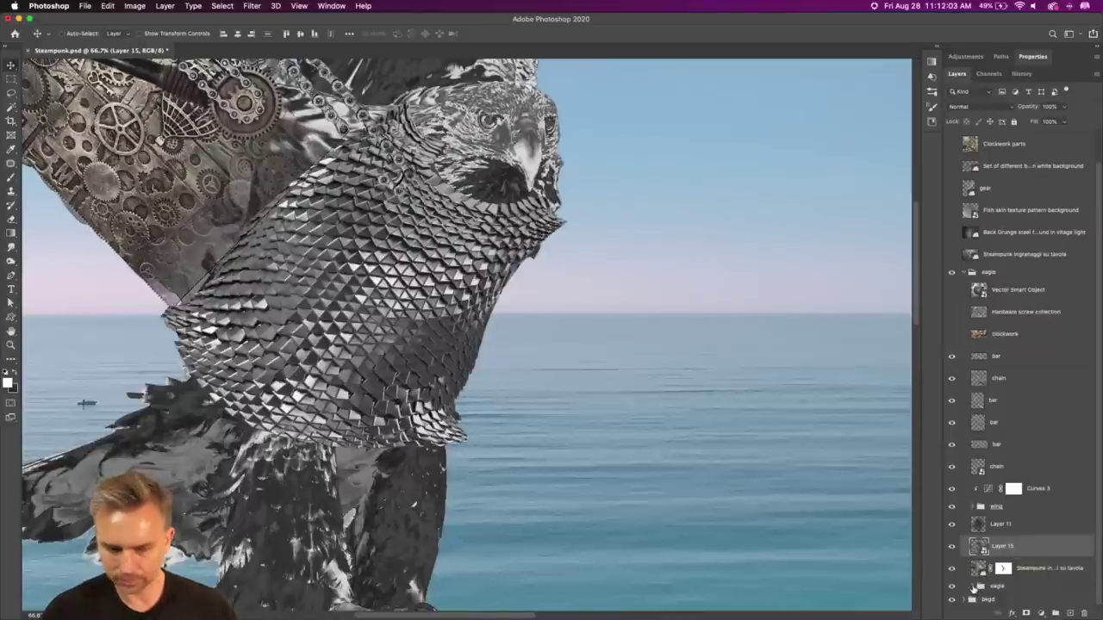
Step: Add a layer mask to the armor and brush black over the scales covering the neck and the feathers below the beak
{"action": "left_click", "coordinate": [1024, 613]}
{"action": "key", "text": "b"}
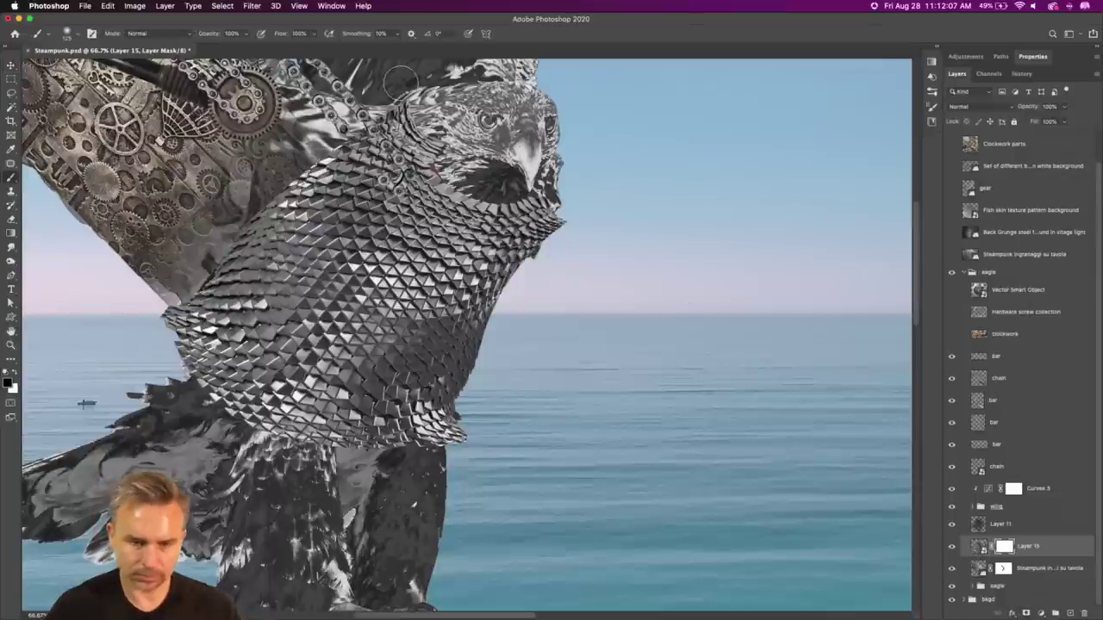
{"action": "mouse_move", "coordinate": [406, 74]}
{"action": "left_mouse_down"}
{"action": "mouse_move", "coordinate": [543, 207]}
{"action": "mouse_move", "coordinate": [482, 216]}
{"action": "mouse_move", "coordinate": [371, 155]}
{"action": "mouse_move", "coordinate": [474, 258]}
{"action": "left_mouse_up"}
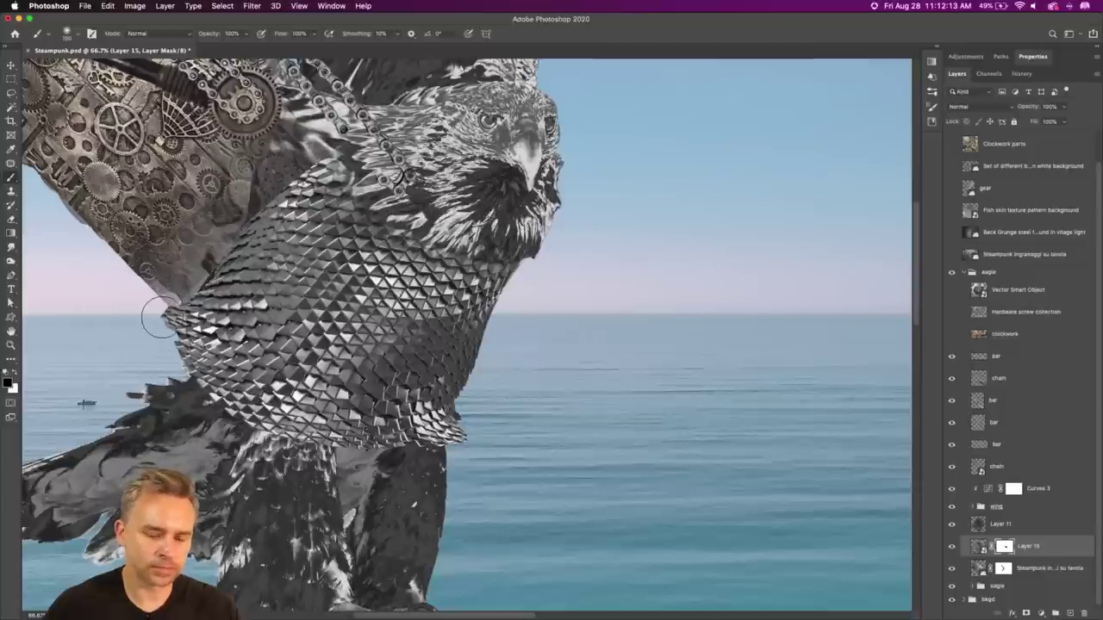
Step: Trim the armor's stray scales beside the leg and along the body edge below the wing, painting its mask with a smaller brush
{"action": "key", "text": "bracketleft"}
{"action": "key", "text": "bracketleft"}
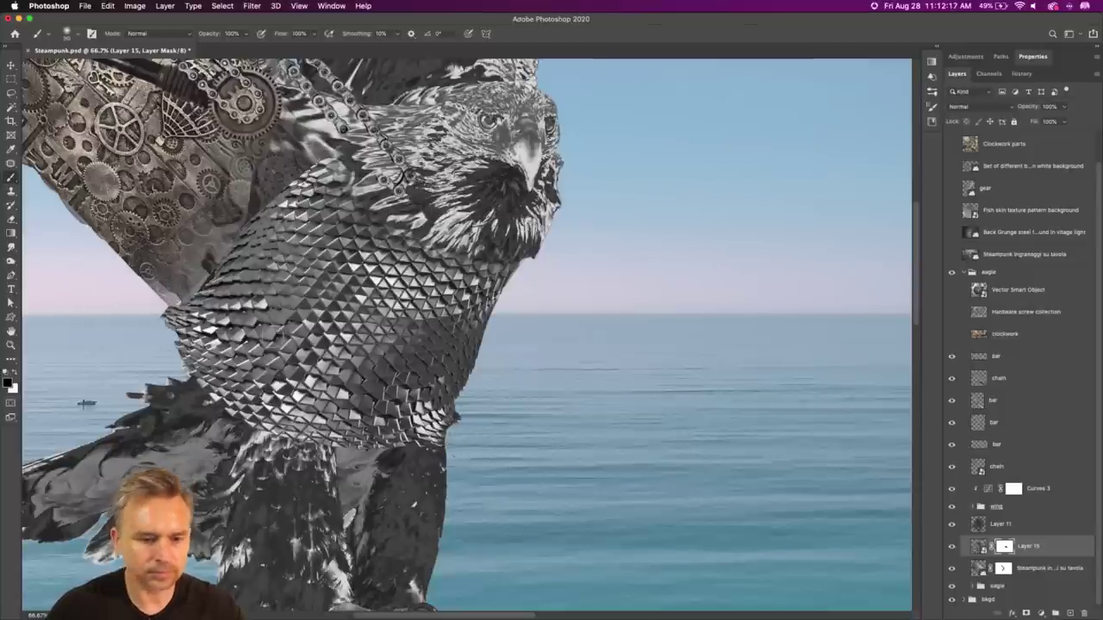
{"action": "scroll", "coordinate": [224, 310], "scroll_direction": "up", "scroll_amount": 3}
{"action": "scroll", "coordinate": [224, 310], "scroll_direction": "left", "scroll_amount": 5}
{"action": "left_click_drag", "start_coordinate": [342, 385], "coordinate": [332, 405]}
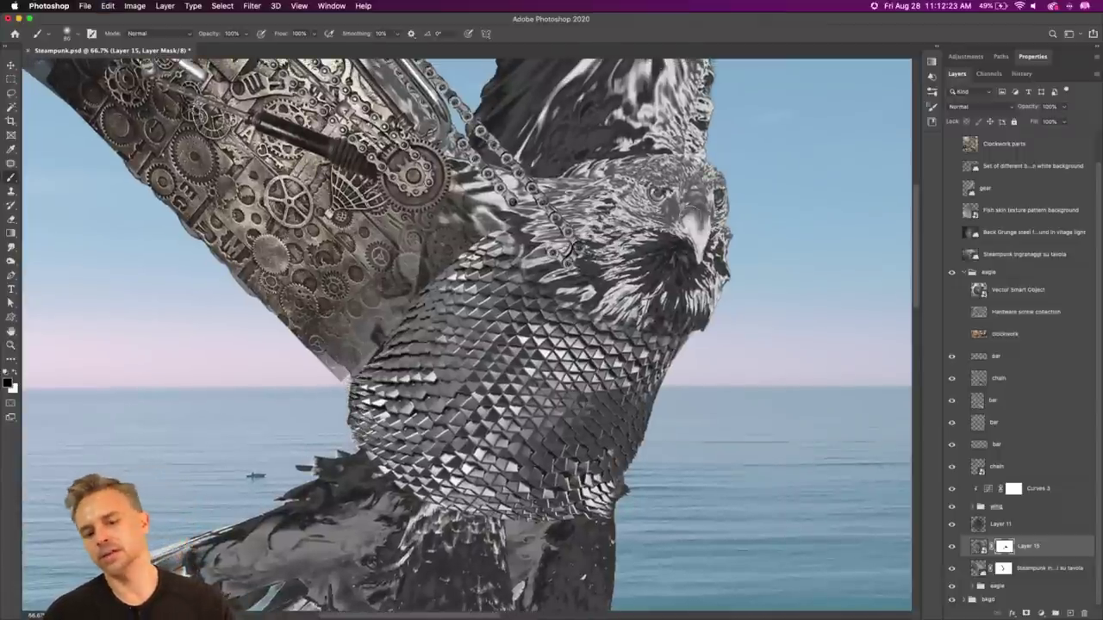
{"action": "key", "text": "super+0"}
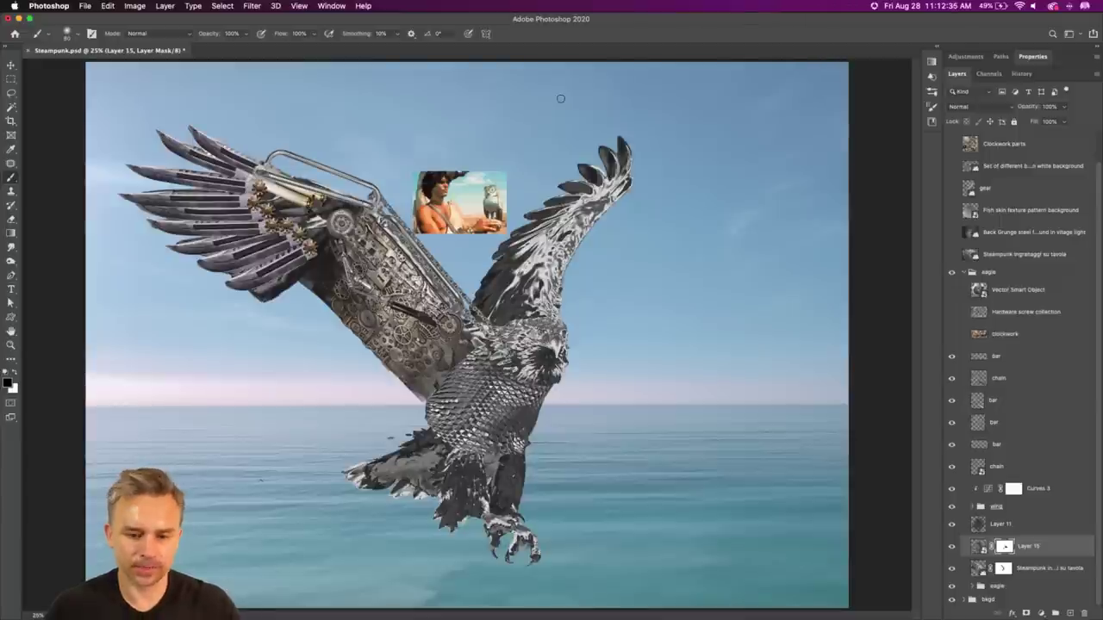
Step: Show the Clockwork parts layer over the bird to examine its gears and plates, and hide it again
{"action": "key", "text": "super+plus"}
{"action": "key", "text": "super+plus"}
{"action": "key", "text": "super+plus"}
{"action": "scroll", "coordinate": [375, 205], "scroll_direction": "left", "scroll_amount": 2}
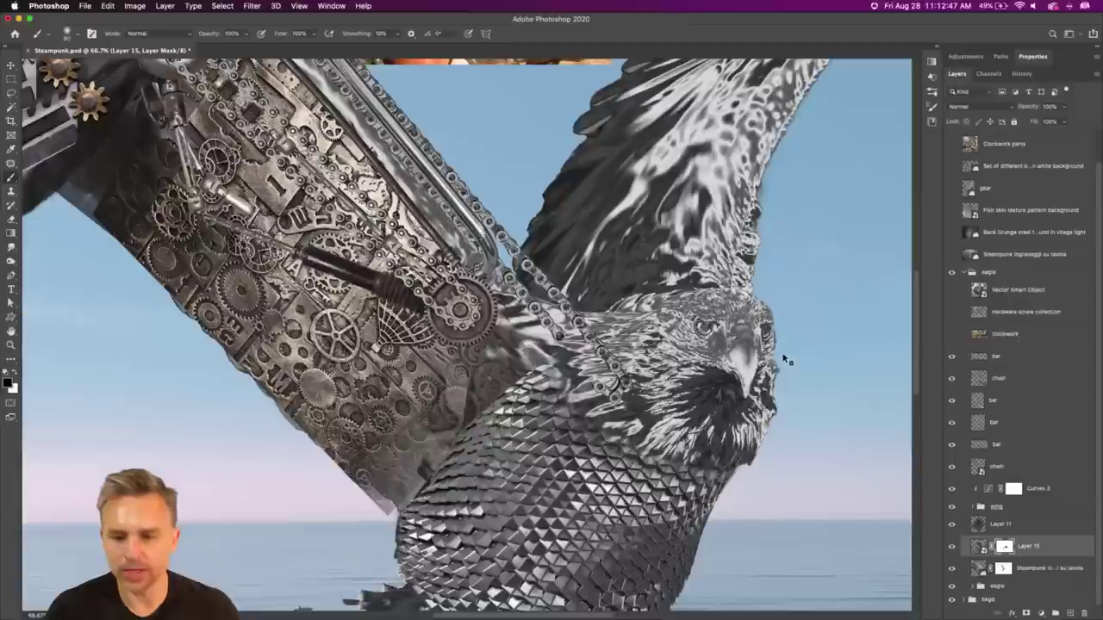
{"action": "left_click", "coordinate": [951, 144]}
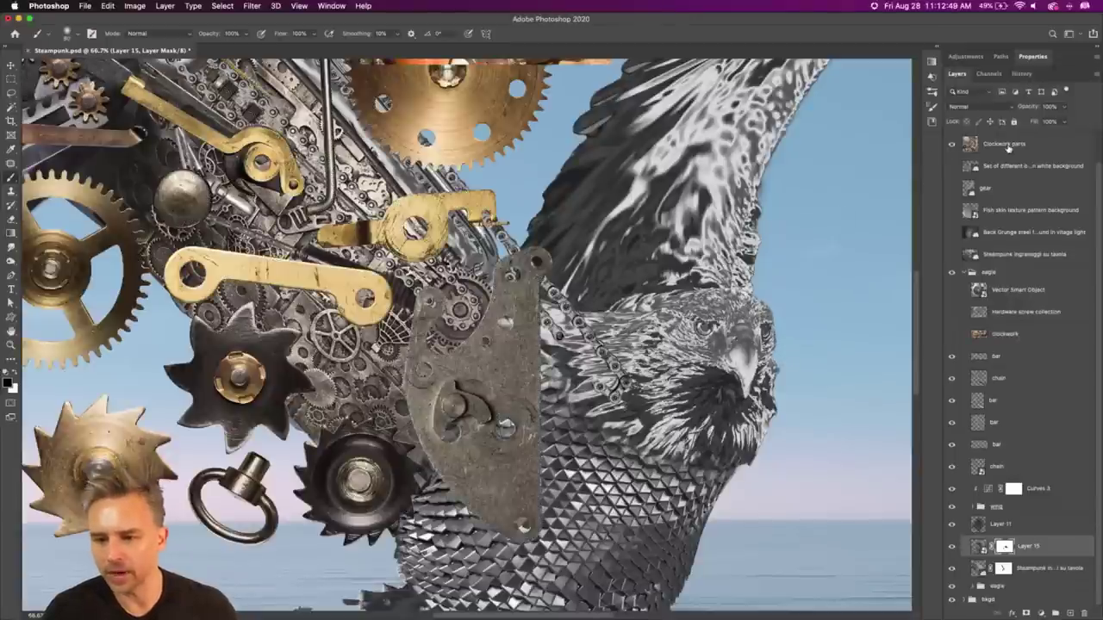
{"action": "left_click", "coordinate": [1004, 144]}
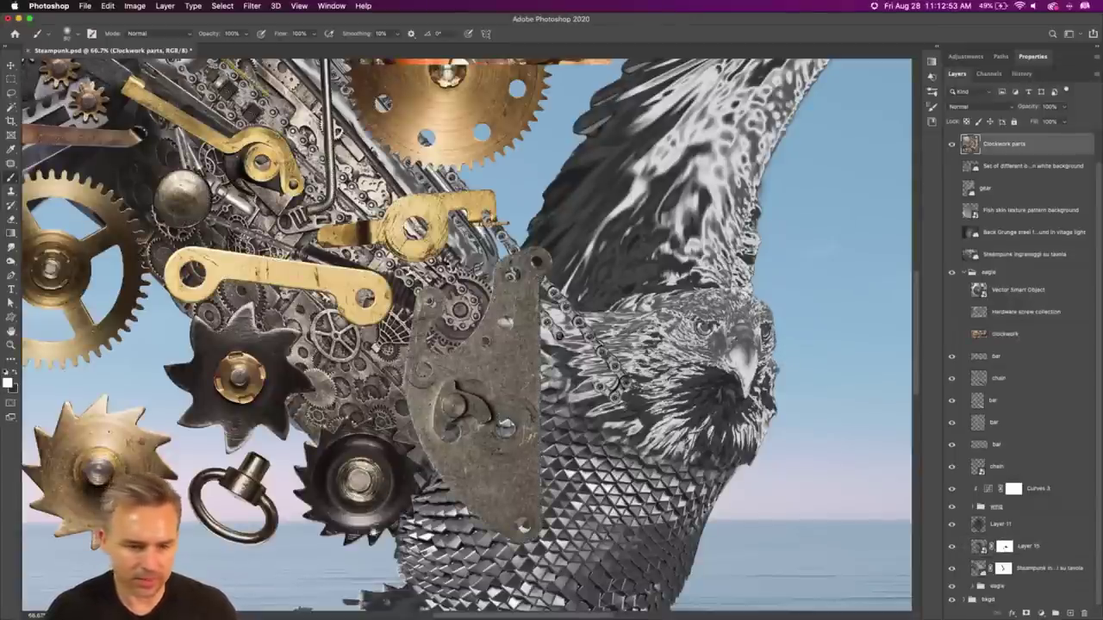
{"action": "scroll", "coordinate": [435, 211], "scroll_direction": "down", "scroll_amount": 10}
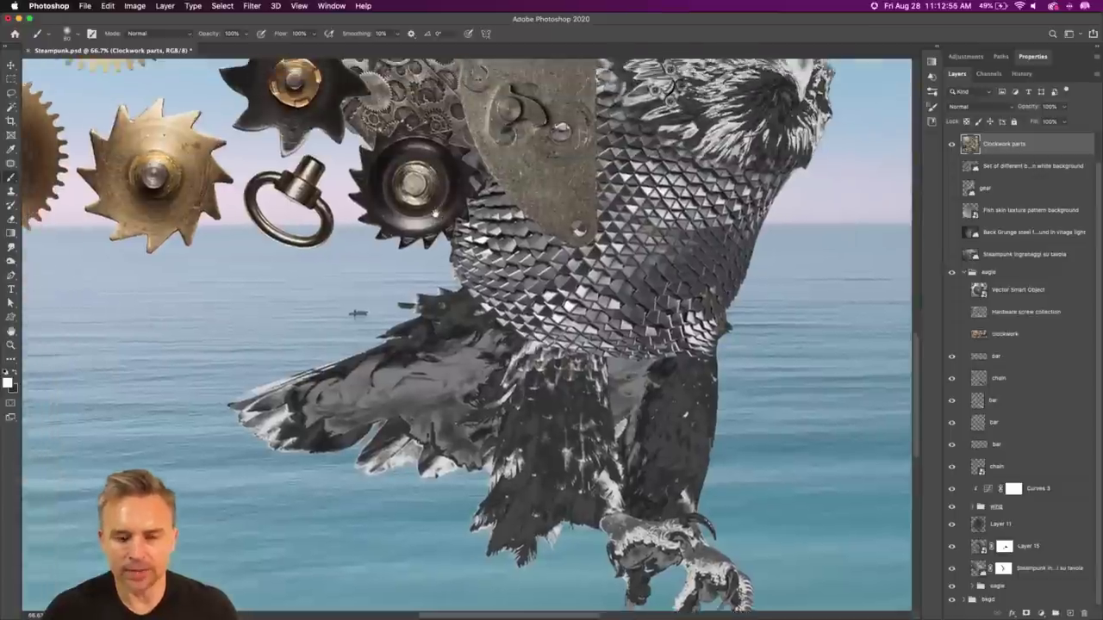
{"action": "left_click_drag", "start_coordinate": [435, 211], "coordinate": [446, 265]}
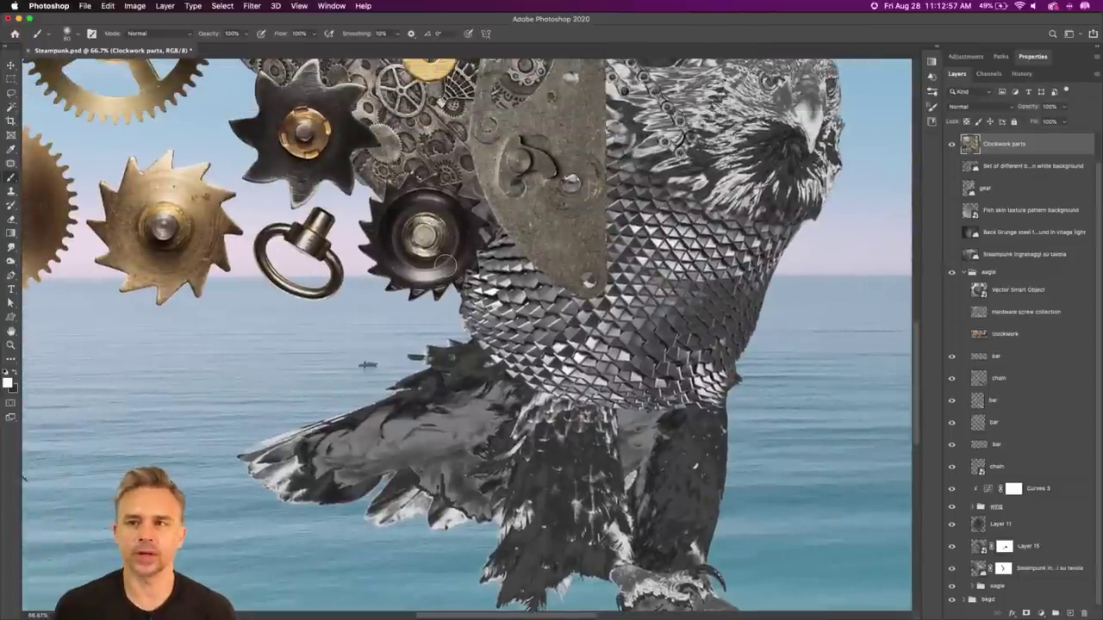
{"action": "scroll", "coordinate": [445, 265], "scroll_direction": "up", "scroll_amount": 8}
{"action": "scroll", "coordinate": [446, 264], "scroll_direction": "down", "scroll_amount": 2}
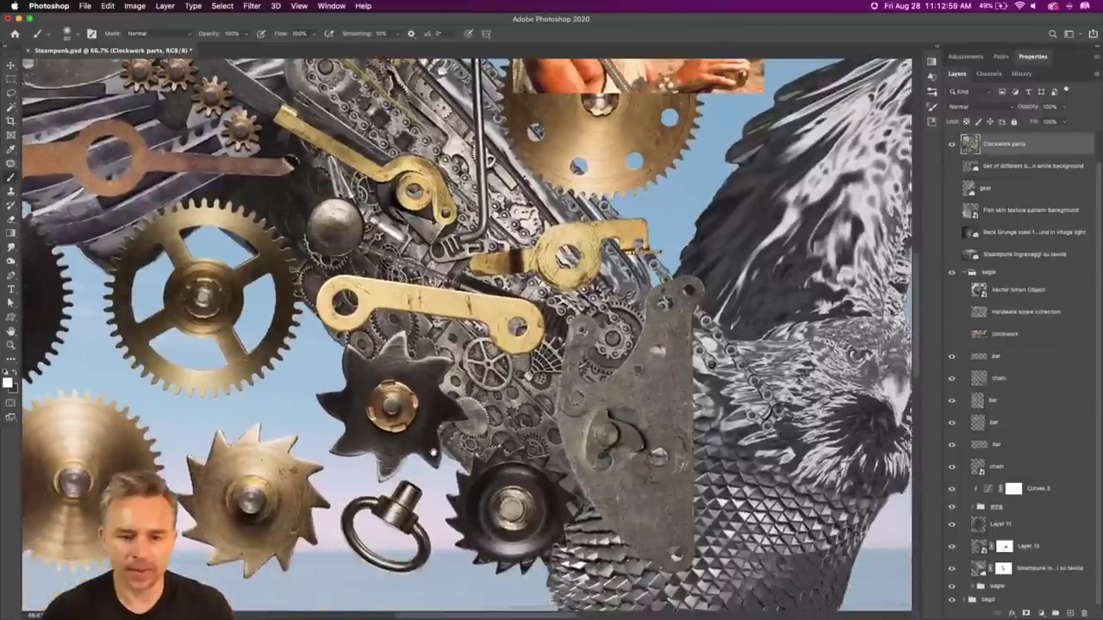
{"action": "left_click", "coordinate": [951, 144]}
Step: Select the chain running along the middle of the mechanical wing and add a drop shadow to it
{"action": "scroll", "coordinate": [188, 237], "scroll_direction": "up", "scroll_amount": 5}
{"action": "scroll", "coordinate": [187, 237], "scroll_direction": "left", "scroll_amount": 3}
{"action": "key", "text": "v"}
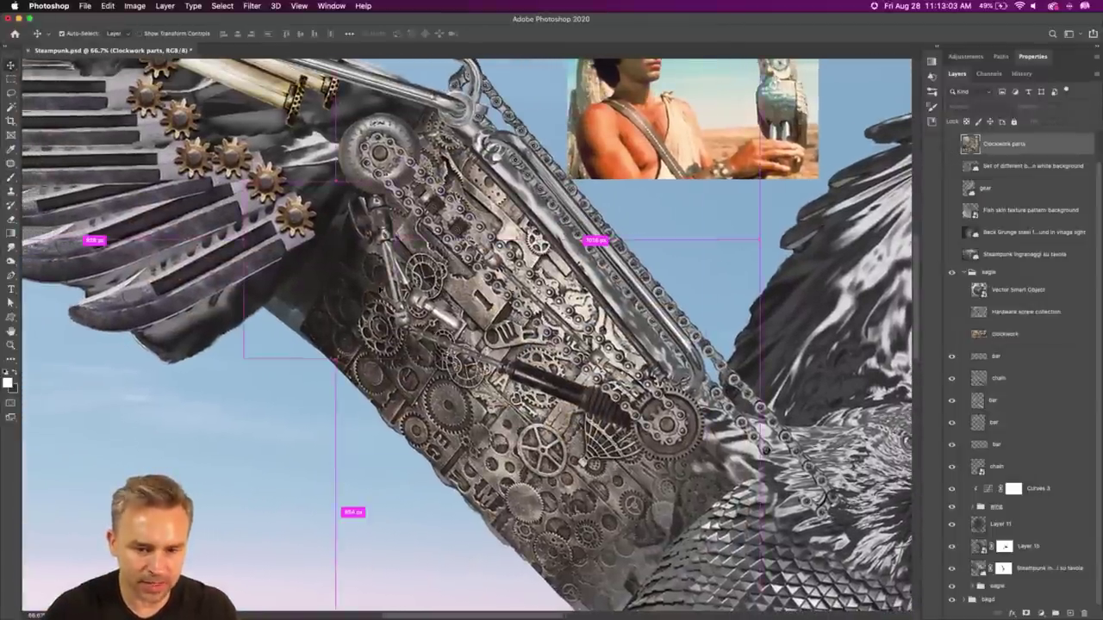
{"action": "left_click_drag", "start_coordinate": [396, 287], "coordinate": [85, 440]}
{"action": "key", "text": "super+z"}
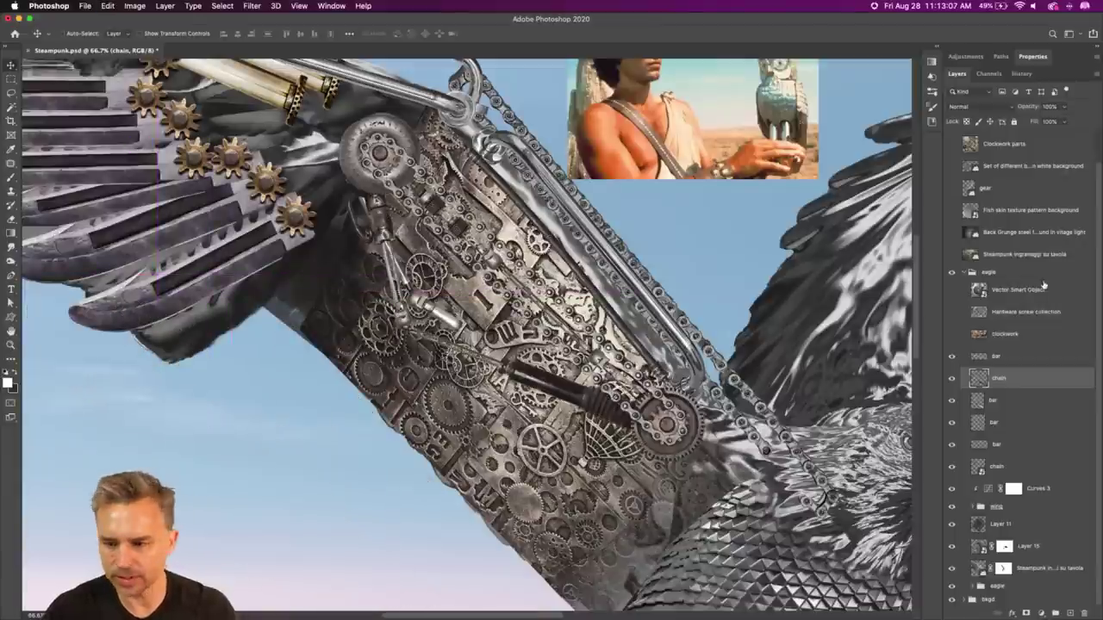
{"action": "double_click", "coordinate": [1064, 387]}
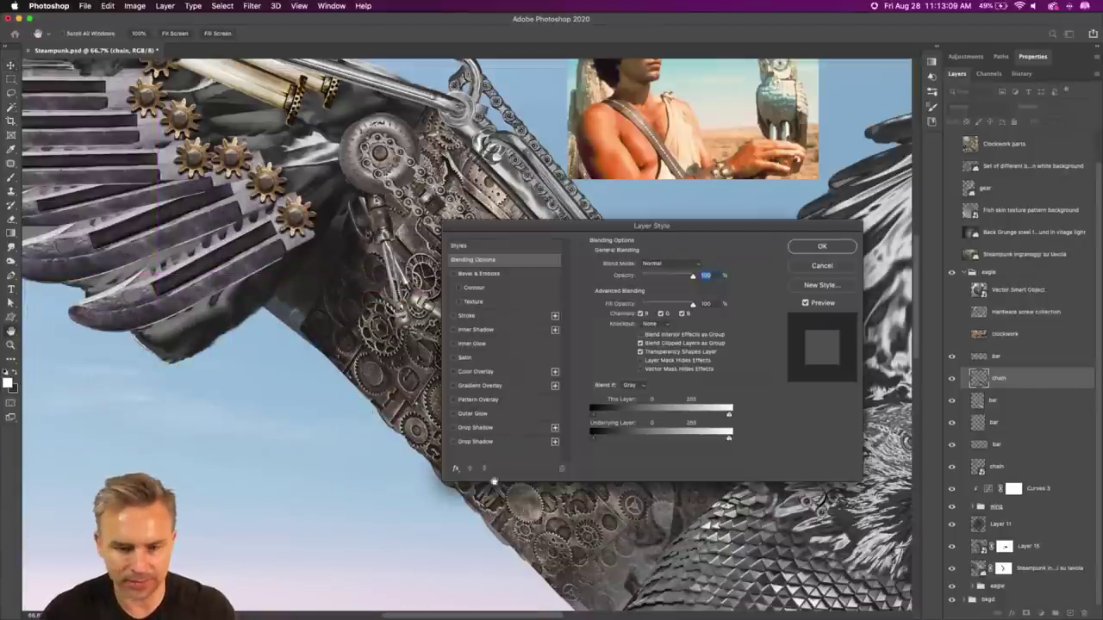
{"action": "left_click", "coordinate": [454, 427]}
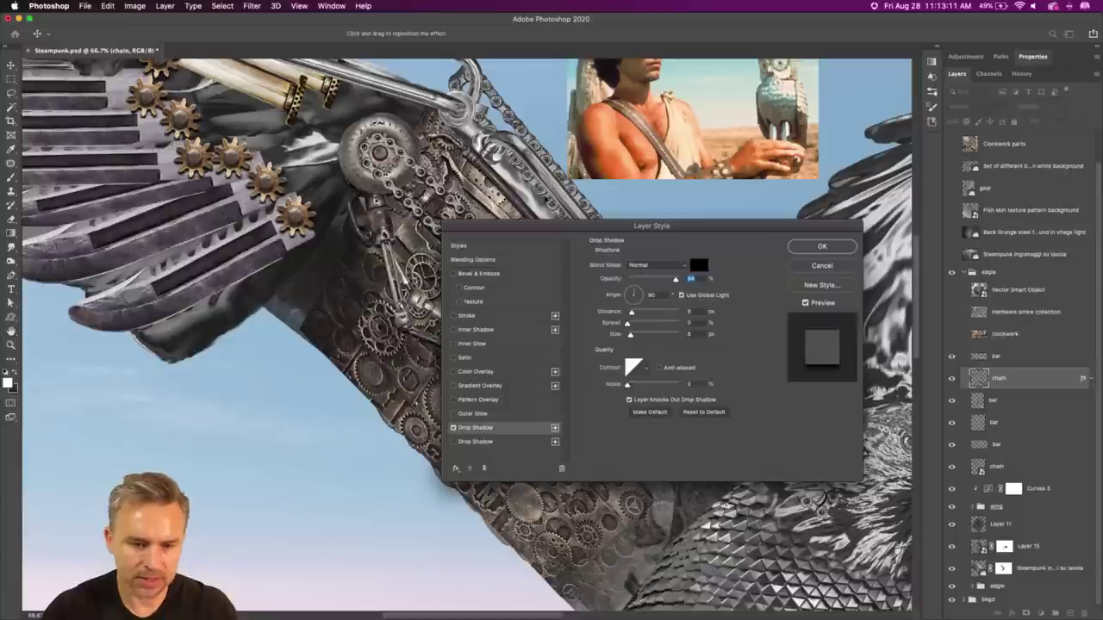
{"action": "left_click_drag", "start_coordinate": [551, 229], "coordinate": [714, 231]}
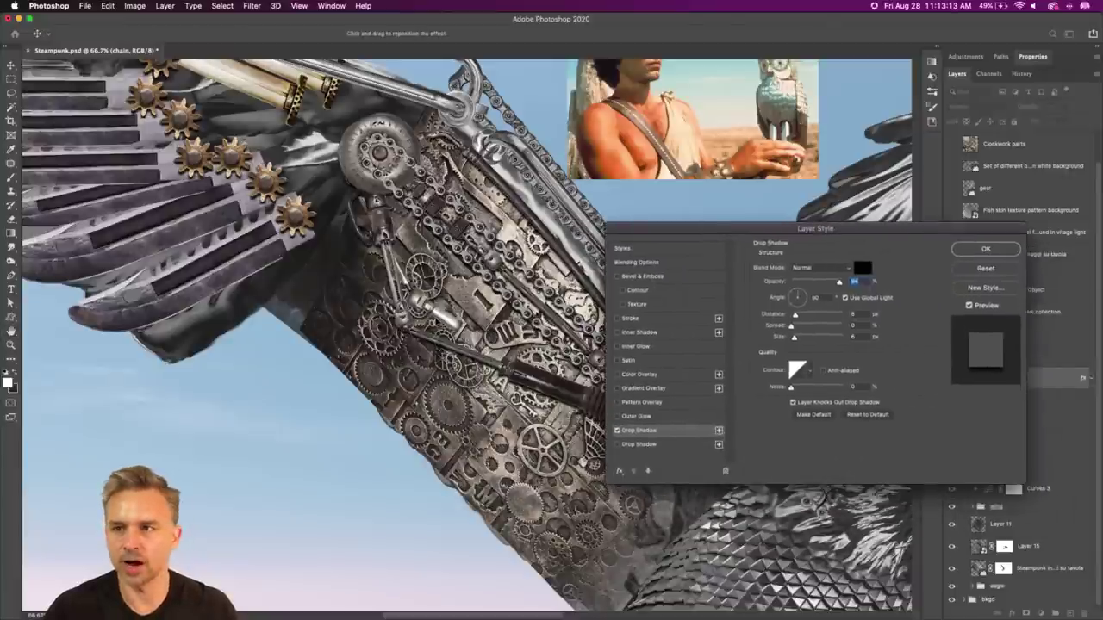
{"action": "left_click", "coordinate": [982, 268]}
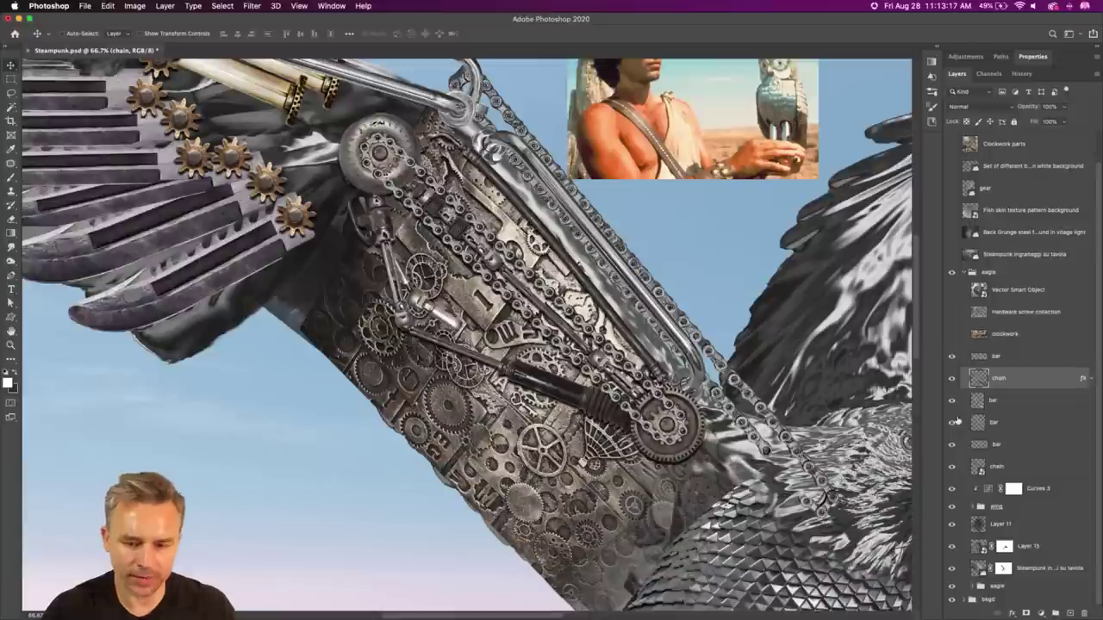
Step: Show the clockwork gears on the wing as a smart object, scaled to 63.64% and rotated 40.43° to follow the wing
{"action": "left_click", "coordinate": [1010, 401]}
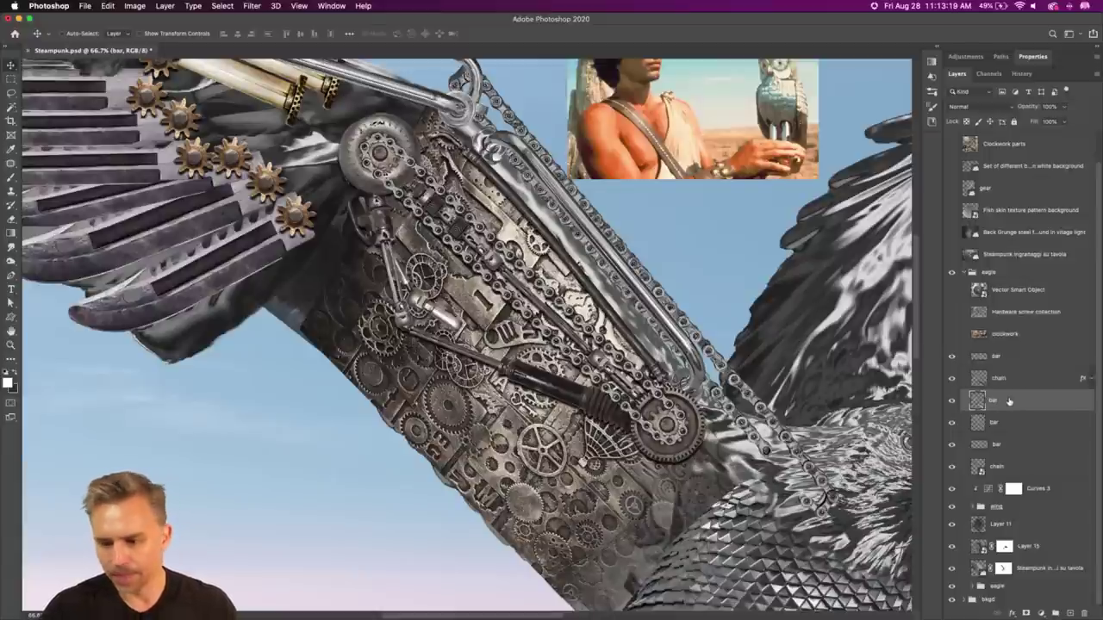
{"action": "left_click", "coordinate": [952, 333]}
{"action": "left_click_drag", "start_coordinate": [442, 441], "coordinate": [463, 312]}
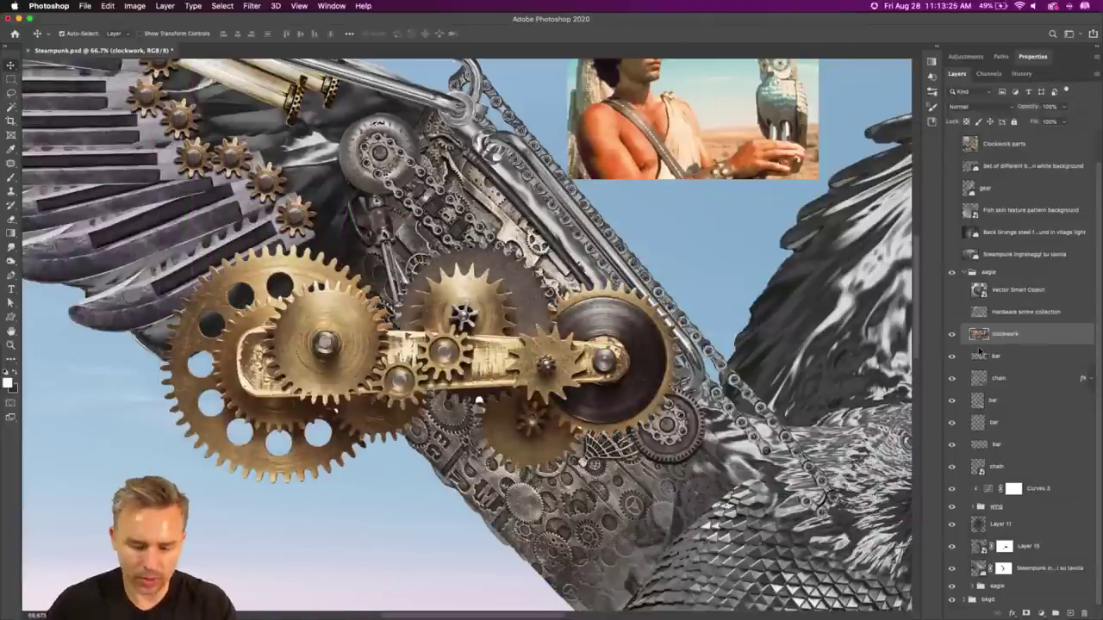
{"action": "key", "text": "super+t"}
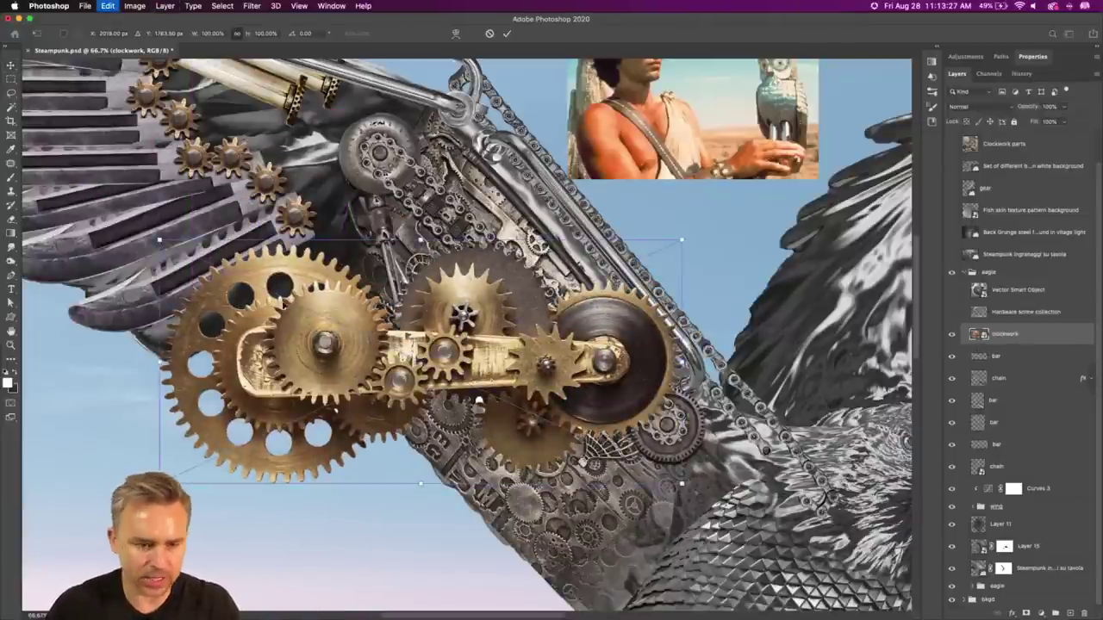
{"action": "left_click_drag", "start_coordinate": [159, 239], "coordinate": [447, 220]}
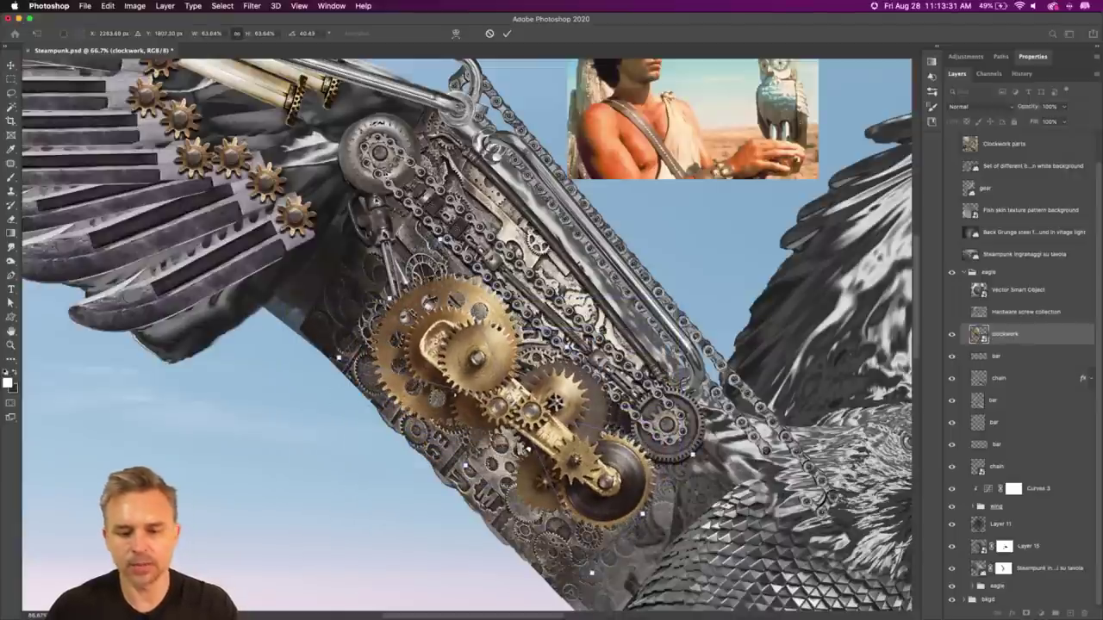
{"action": "key", "text": "Return"}
{"action": "left_click", "coordinate": [108, 6]}
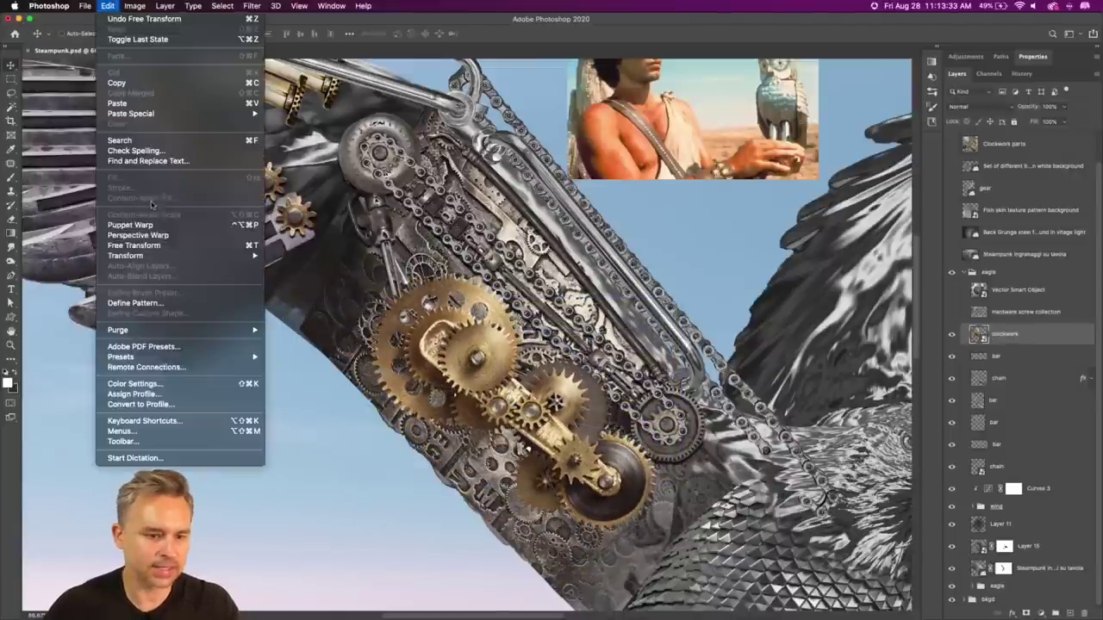
{"action": "mouse_move", "coordinate": [144, 257]}
{"action": "left_click", "coordinate": [285, 330]}
{"action": "left_click_drag", "start_coordinate": [437, 240], "coordinate": [379, 202]}
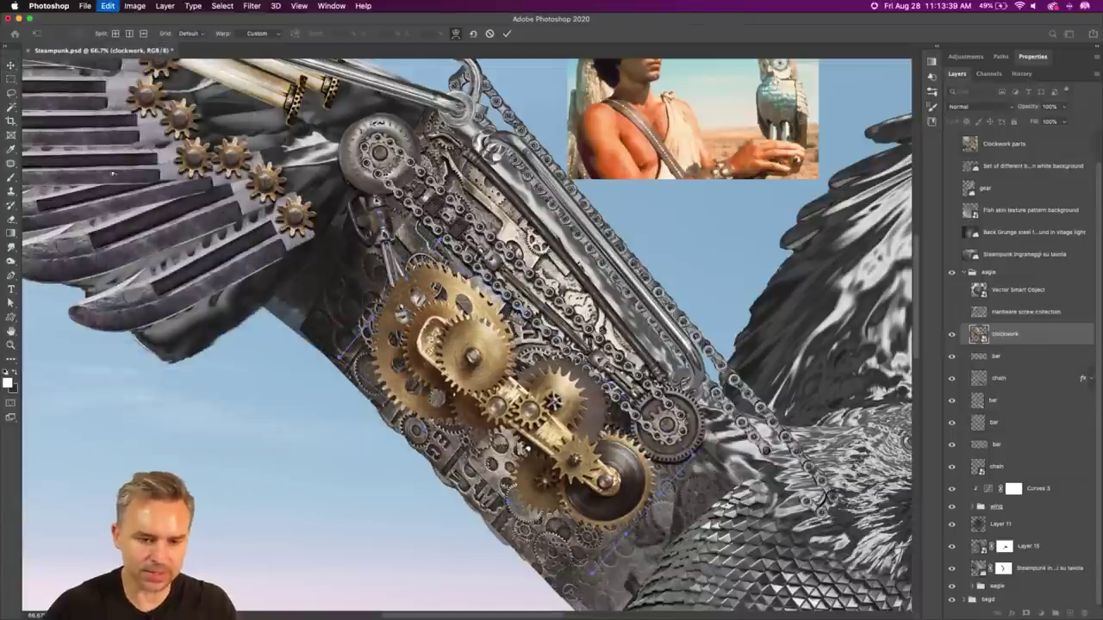
{"action": "left_click", "coordinate": [105, 6]}
Step: Stretch the clockwork gears along the wing by pulling their upper-left and lower-right ends outward with Free Transform
{"action": "key", "text": "super+t"}
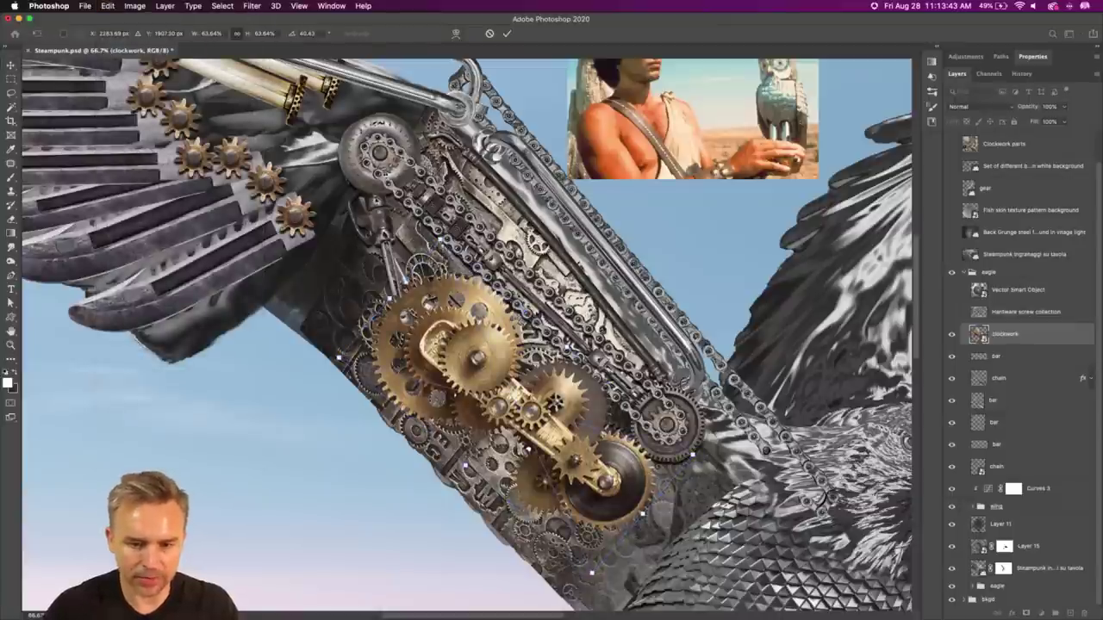
{"action": "left_click_drag", "start_coordinate": [419, 196], "coordinate": [398, 184]}
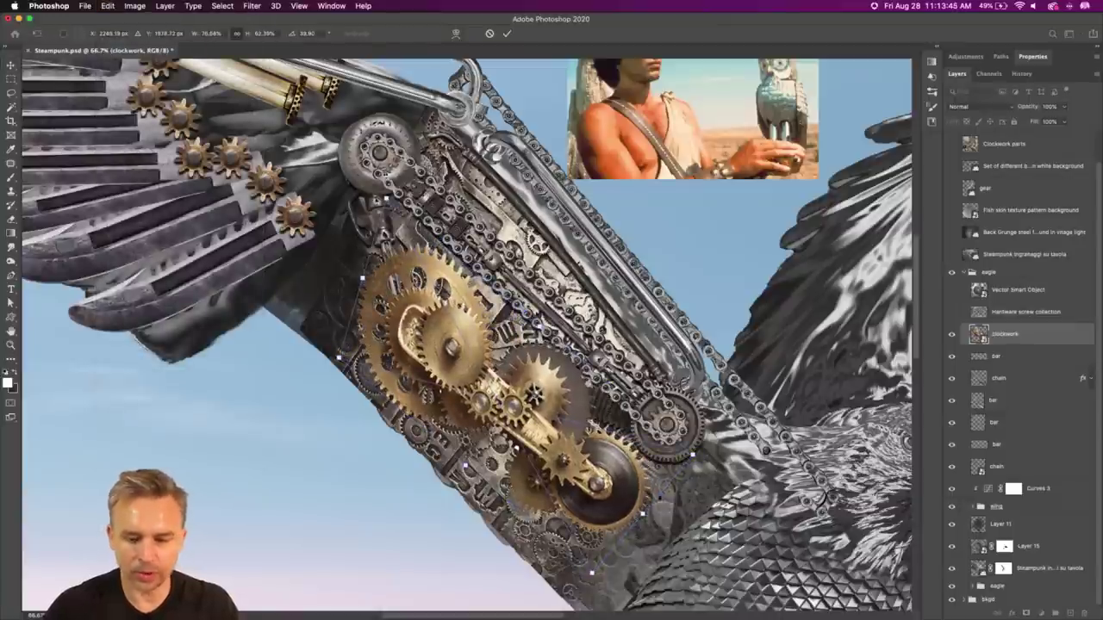
{"action": "mouse_move", "coordinate": [740, 464]}
{"action": "left_mouse_down"}
{"action": "mouse_move", "coordinate": [759, 481]}
{"action": "mouse_move", "coordinate": [746, 482]}
{"action": "left_mouse_up"}
{"action": "key", "text": "Return"}
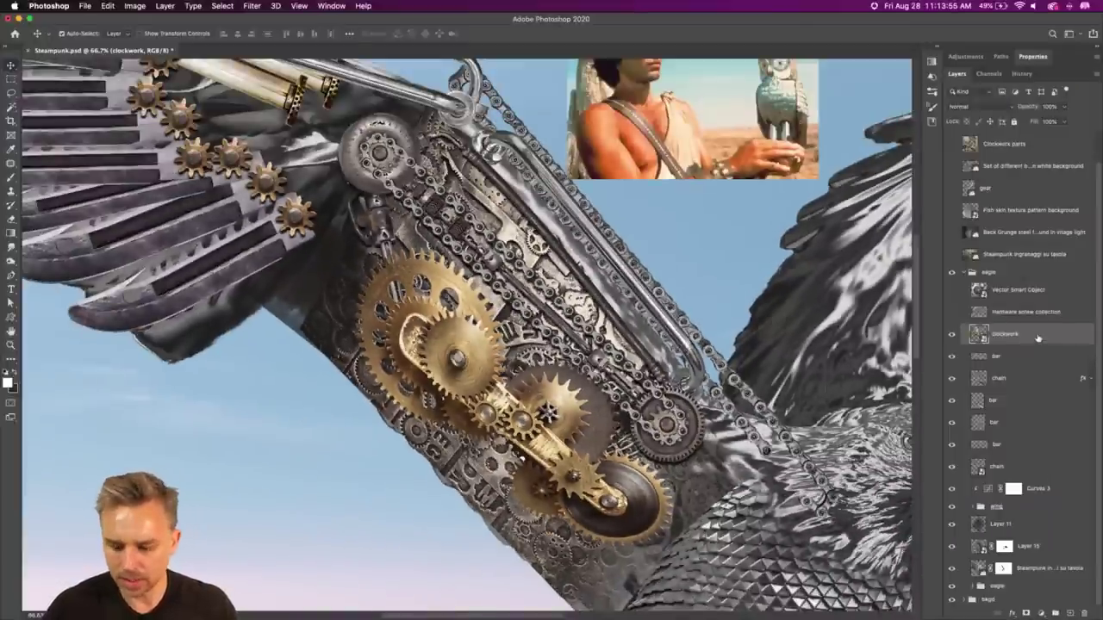
Step: Duplicate the clockwork gears layer beneath the original and darken the copy with Hue/Saturation
{"action": "left_click_drag", "start_coordinate": [1037, 337], "coordinate": [999, 360]}
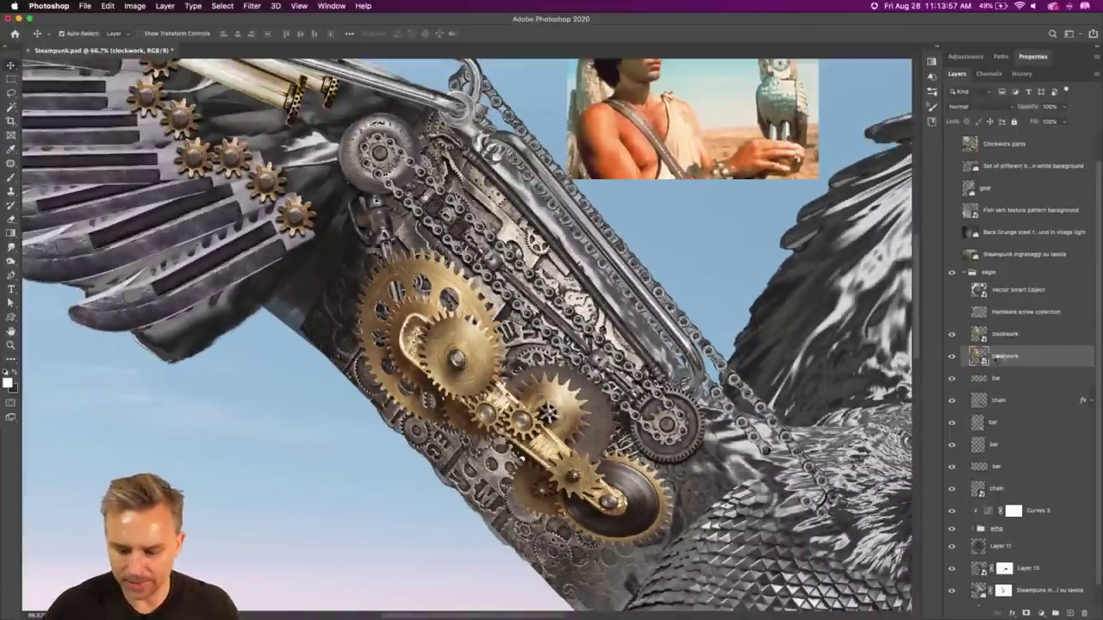
{"action": "key", "text": "super+u"}
{"action": "left_click", "coordinate": [507, 249]}
{"action": "left_click", "coordinate": [507, 275]}
{"action": "key", "text": "Return"}
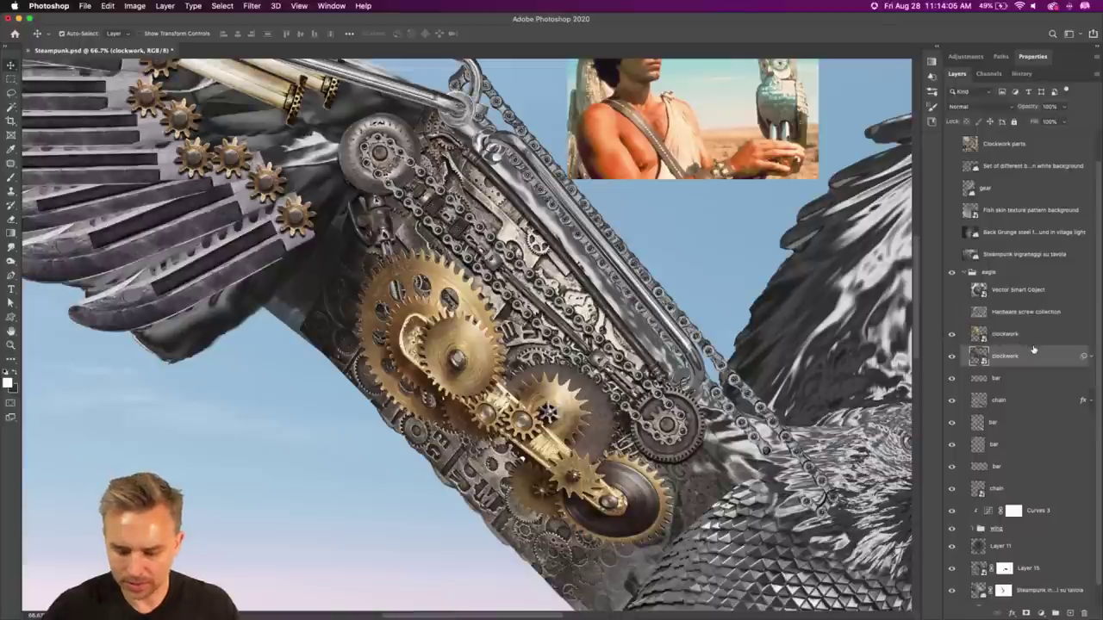
Step: Duplicate the darkened clockwork layer twice and merge the three dark copies into one layer
{"action": "key", "text": "super+j"}
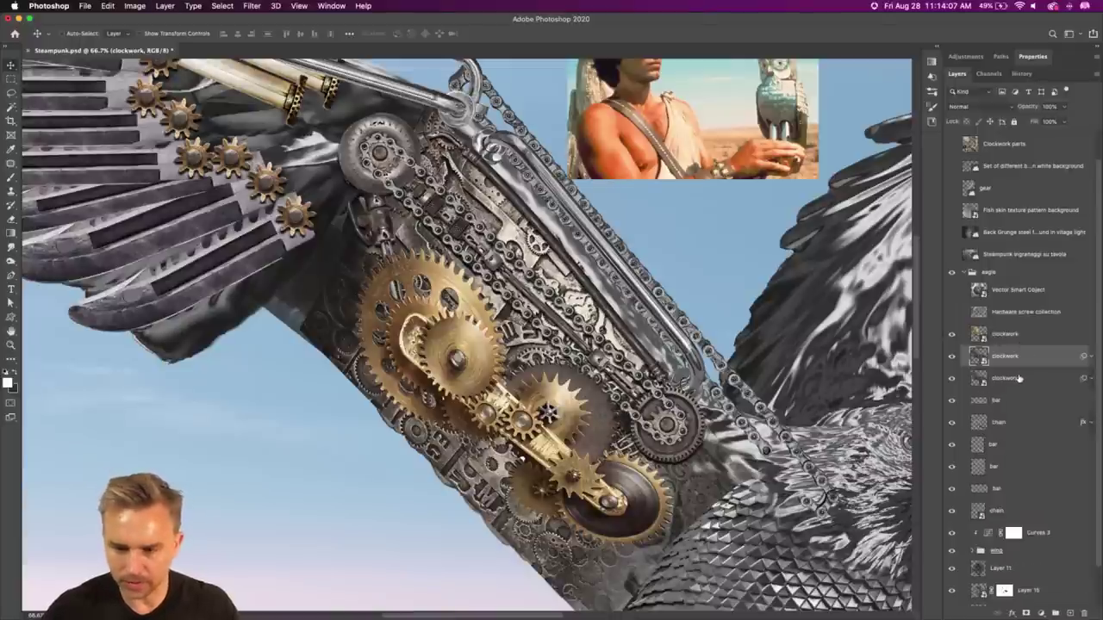
{"action": "left_click", "coordinate": [1020, 379]}
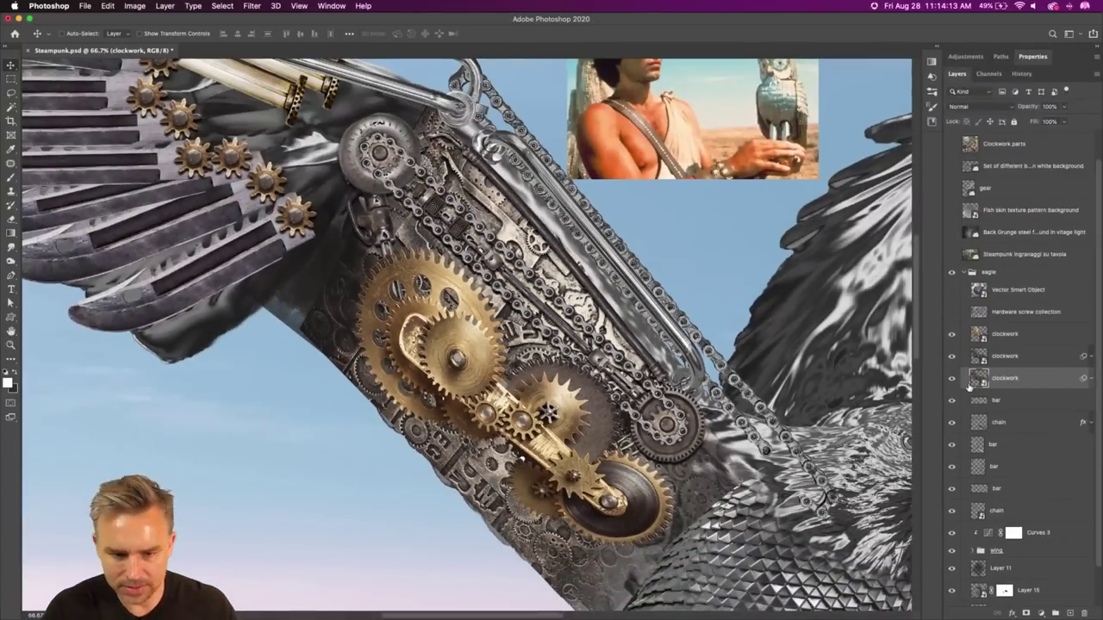
{"action": "left_click_drag", "start_coordinate": [1041, 388], "coordinate": [1028, 403]}
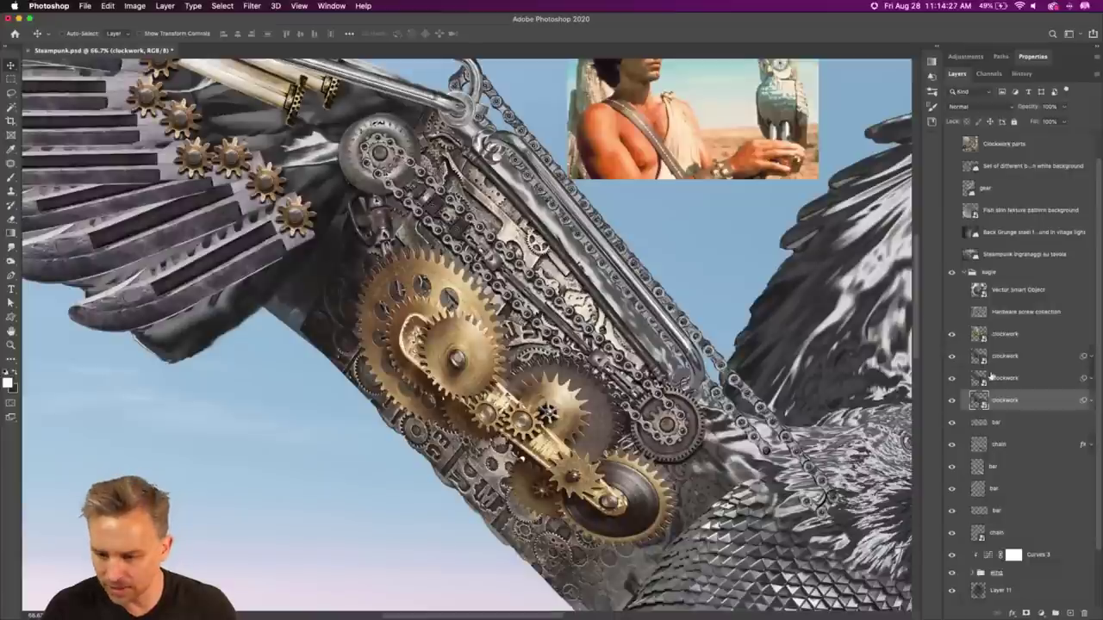
{"action": "left_click", "coordinate": [1015, 363], "text": "shift"}
{"action": "right_click", "coordinate": [1036, 361]}
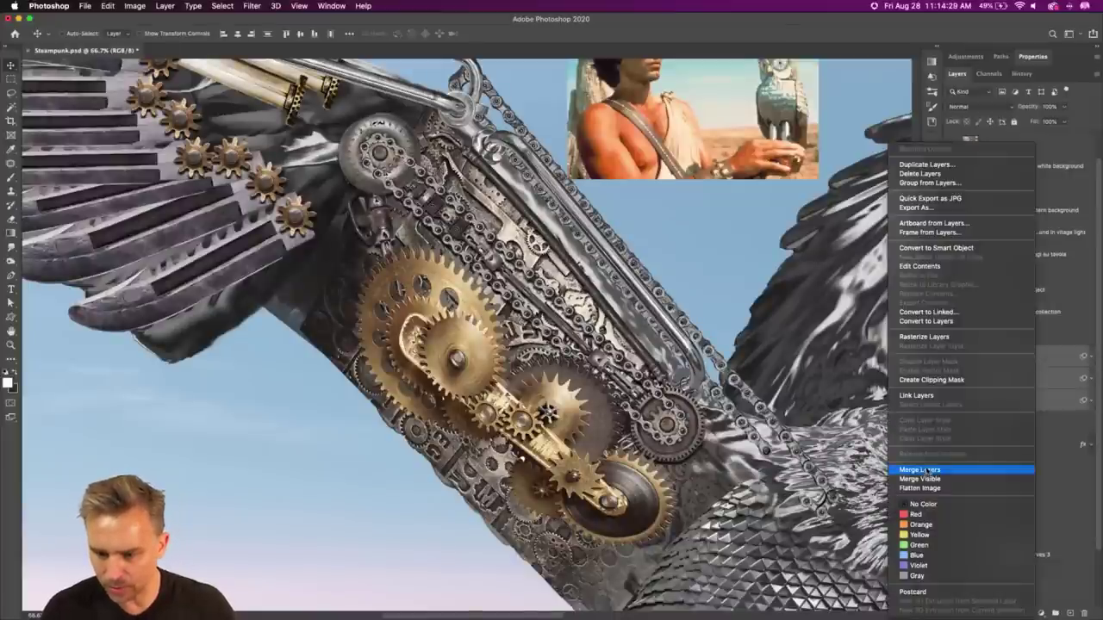
{"action": "left_click", "coordinate": [951, 470]}
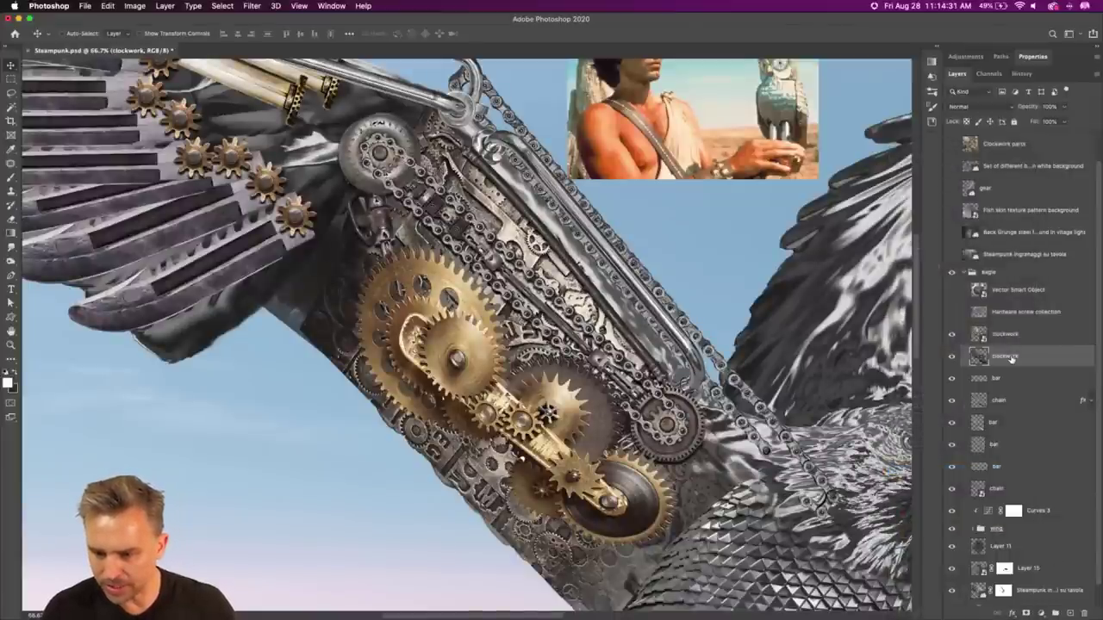
Step: Lower the merged dark clockwork layer's Lightness to -38 with Hue/Saturation
{"action": "key", "text": "super+u"}
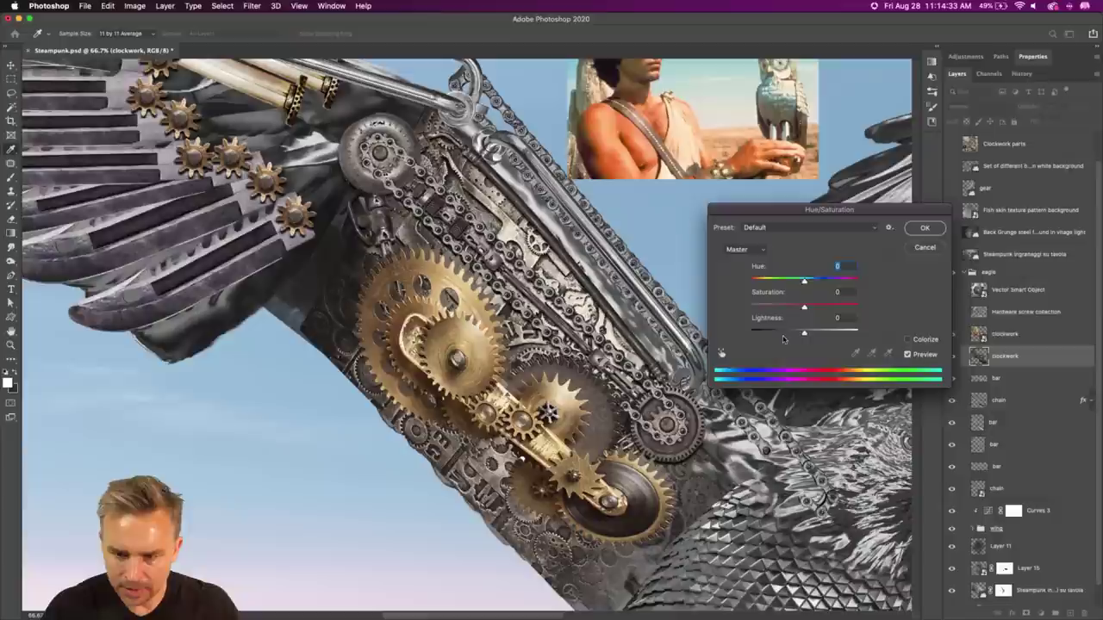
{"action": "left_click", "coordinate": [784, 334]}
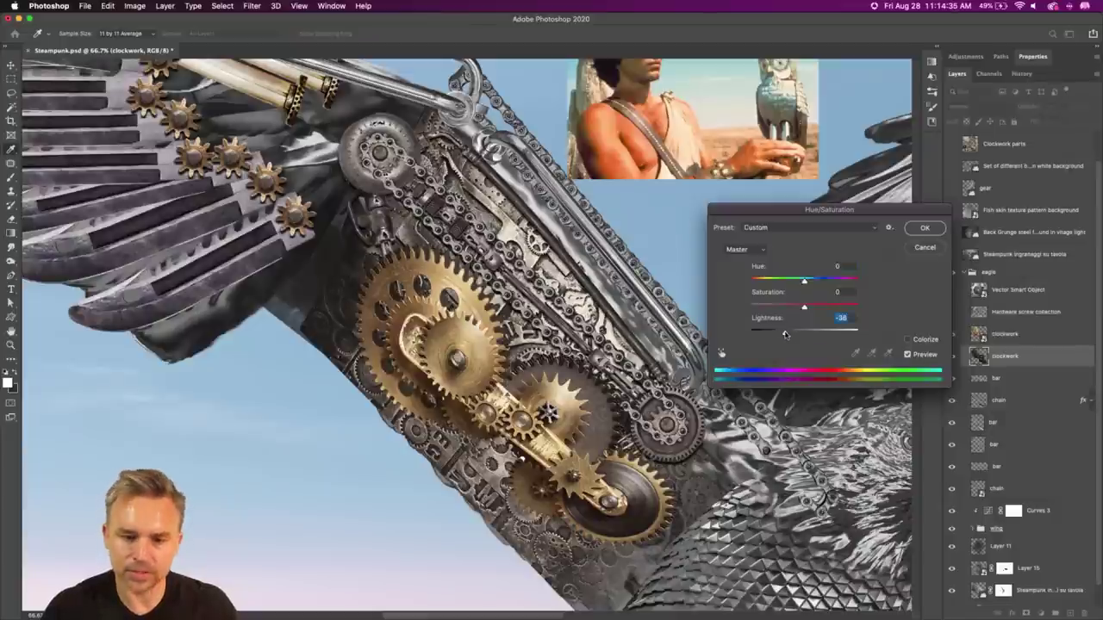
{"action": "key", "text": "Return"}
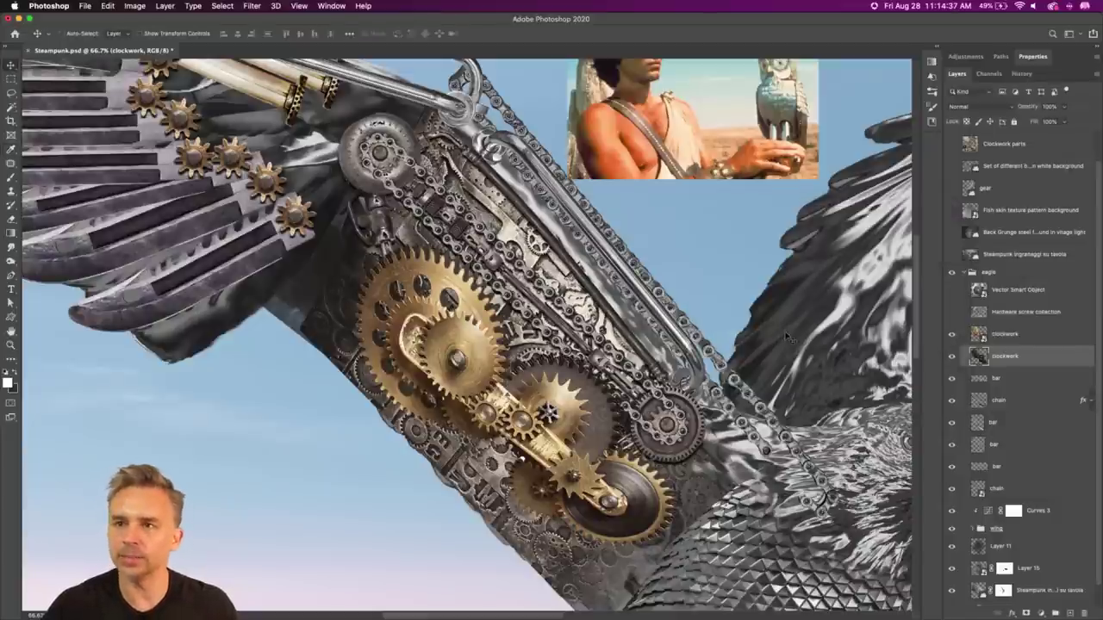
Step: Move the man-and-owl reference photo higher in the sky and hide its layer
{"action": "key", "text": "super+minus"}
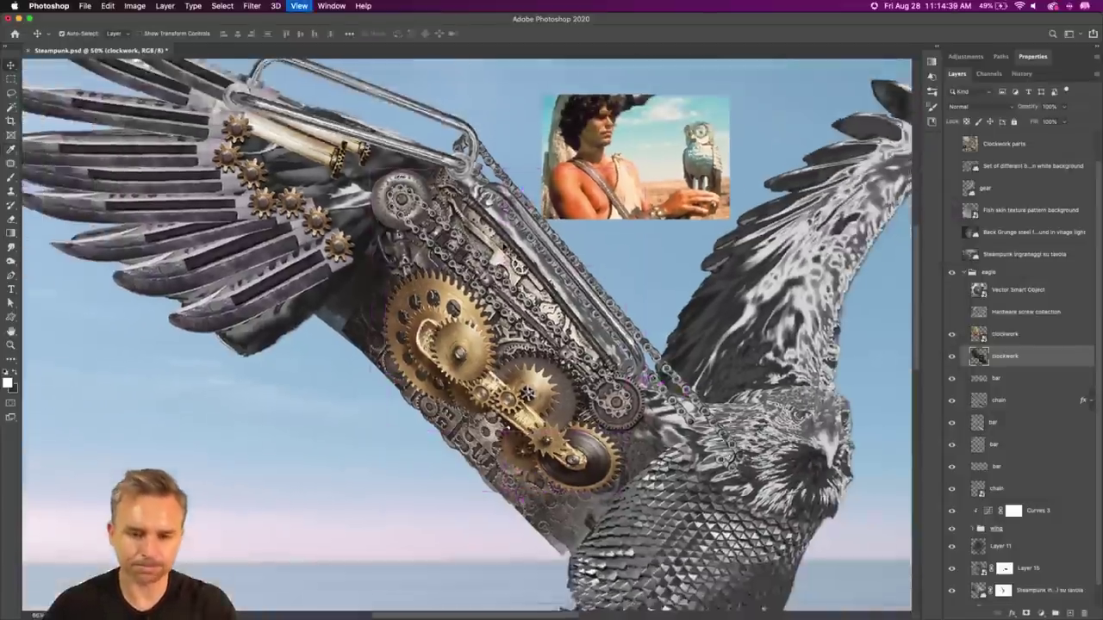
{"action": "key", "text": "super+minus"}
{"action": "key", "text": "super+plus"}
{"action": "key", "text": "super+minus"}
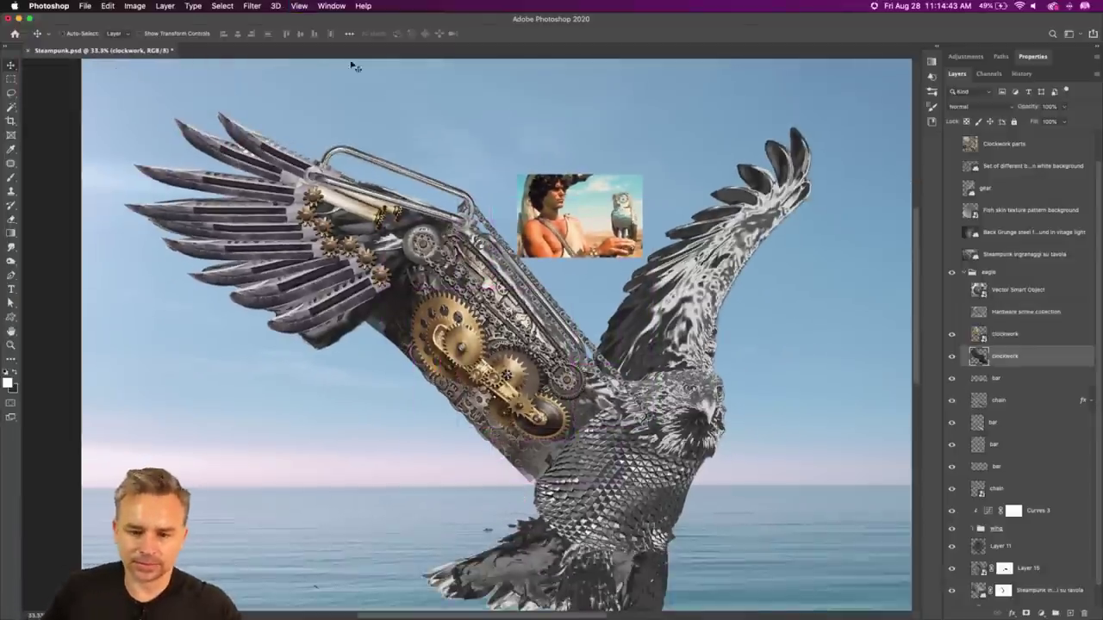
{"action": "left_click_drag", "start_coordinate": [637, 258], "coordinate": [637, 258]}
{"action": "left_click_drag", "start_coordinate": [572, 203], "coordinate": [571, 126]}
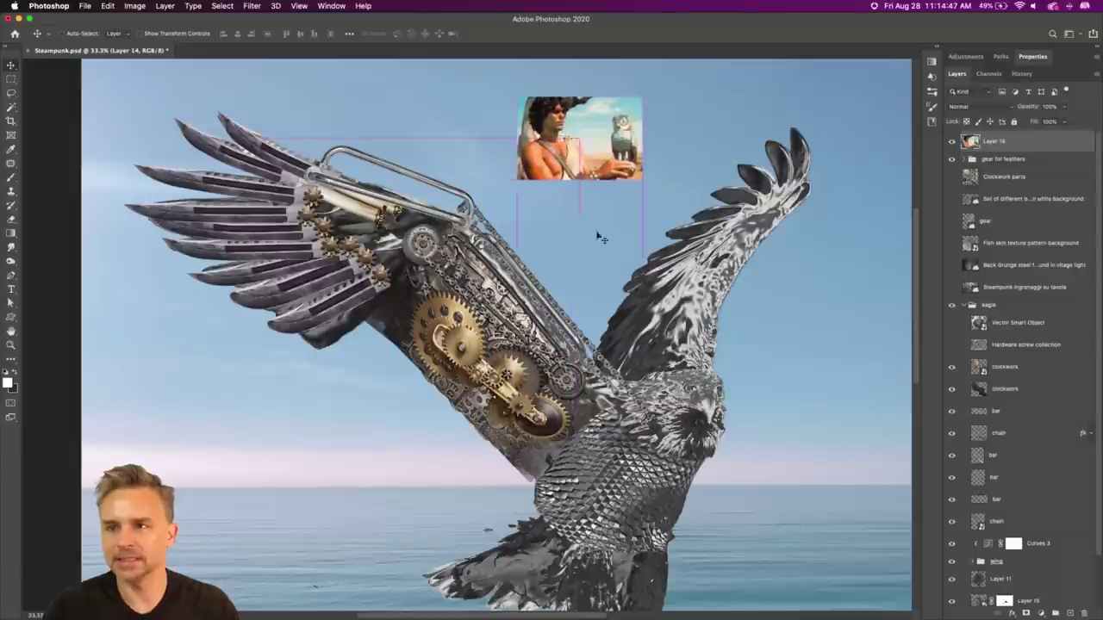
{"action": "left_click", "coordinate": [952, 141]}
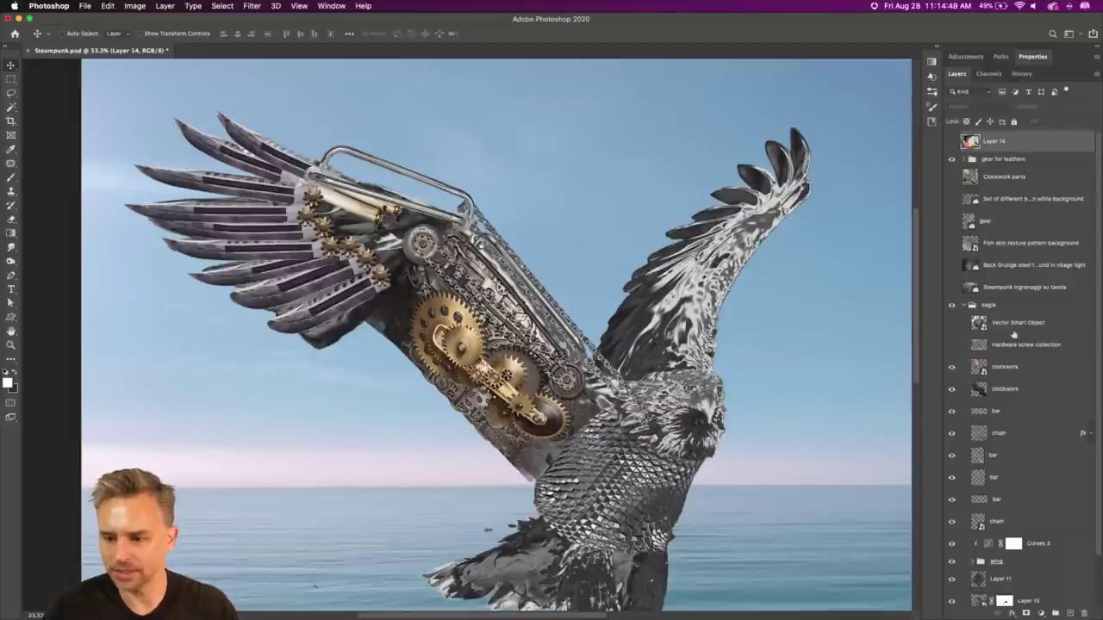
Step: Select the gold clockwork layer, and show and select the reference photo layer, Layer 14
{"action": "left_click", "coordinate": [1004, 369]}
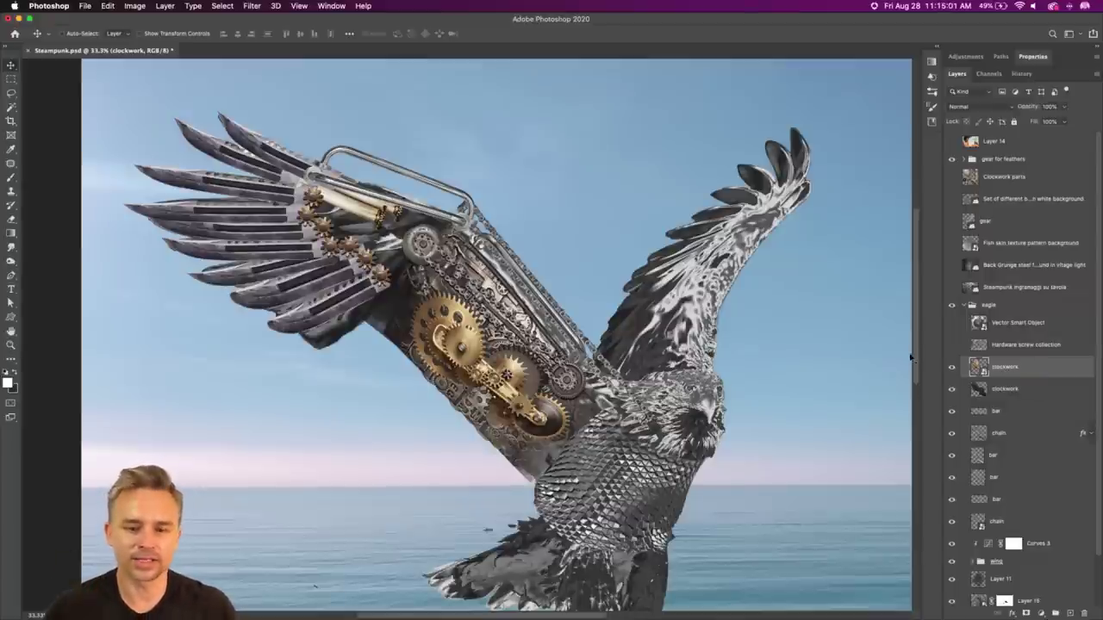
{"action": "left_click_drag", "start_coordinate": [564, 413], "coordinate": [549, 373]}
{"action": "scroll", "coordinate": [549, 372], "scroll_direction": "down", "scroll_amount": 2}
{"action": "scroll", "coordinate": [550, 373], "scroll_direction": "right", "scroll_amount": 1}
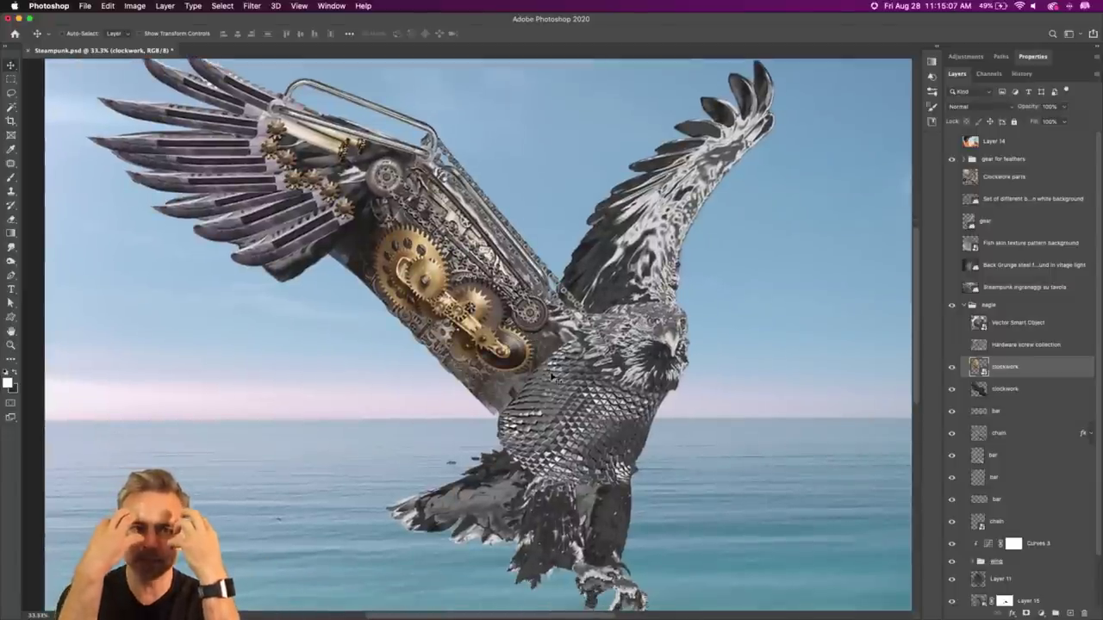
{"action": "left_click", "coordinate": [953, 141]}
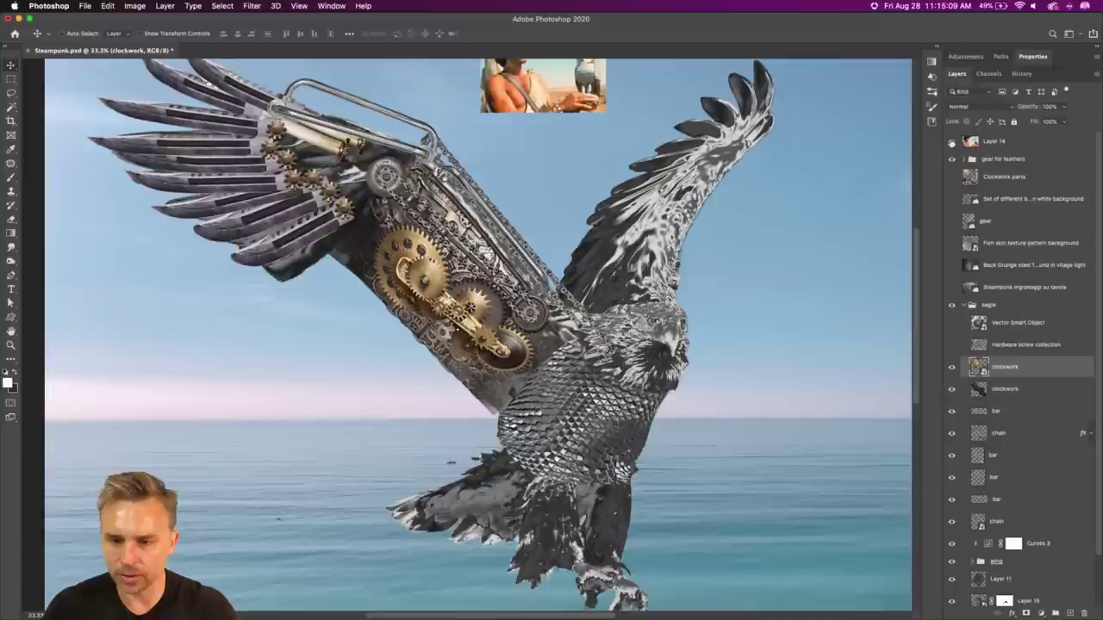
{"action": "left_click", "coordinate": [1000, 142]}
{"action": "scroll", "coordinate": [552, 259], "scroll_direction": "up", "scroll_amount": 5}
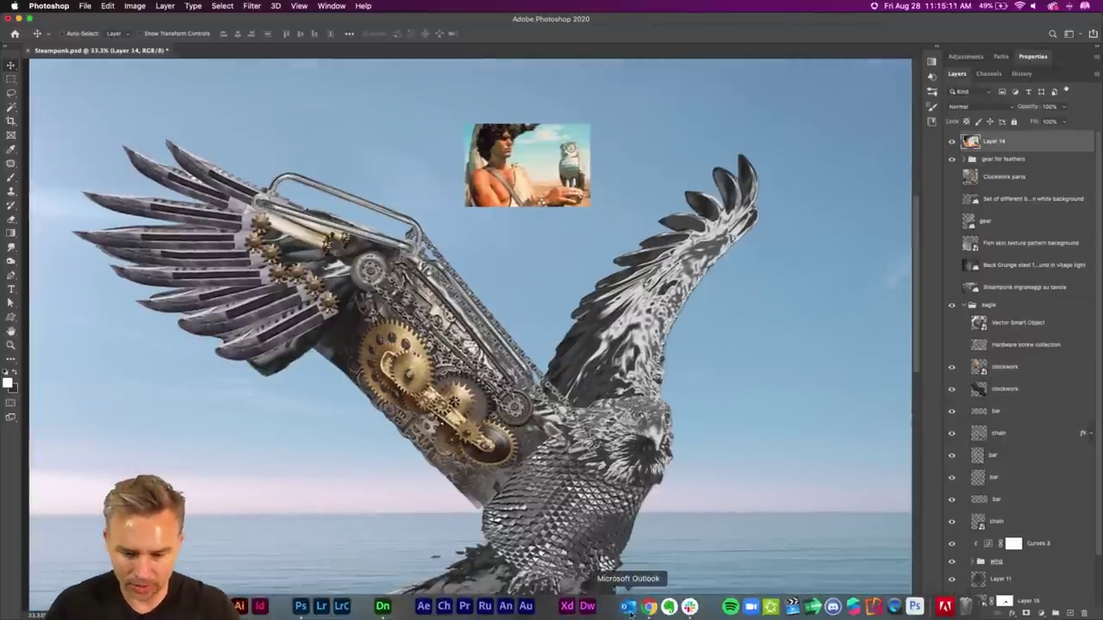
Step: Examine the mechanical owl image results in Chrome, return to Photoshop and inspect the eagle's head up close
{"action": "left_click", "coordinate": [647, 606]}
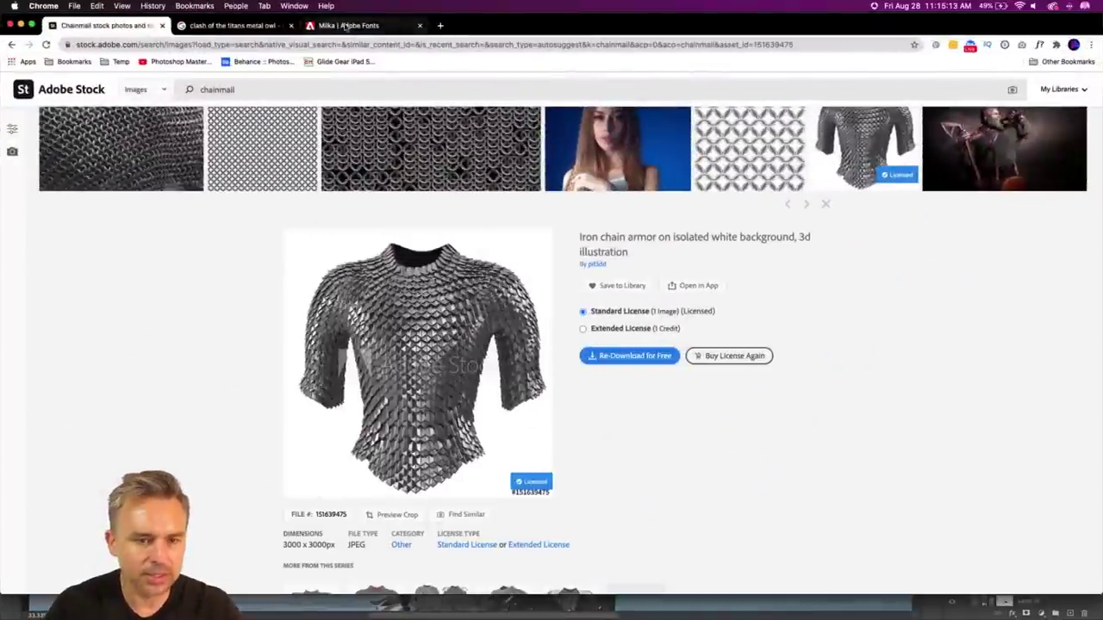
{"action": "left_click", "coordinate": [219, 25]}
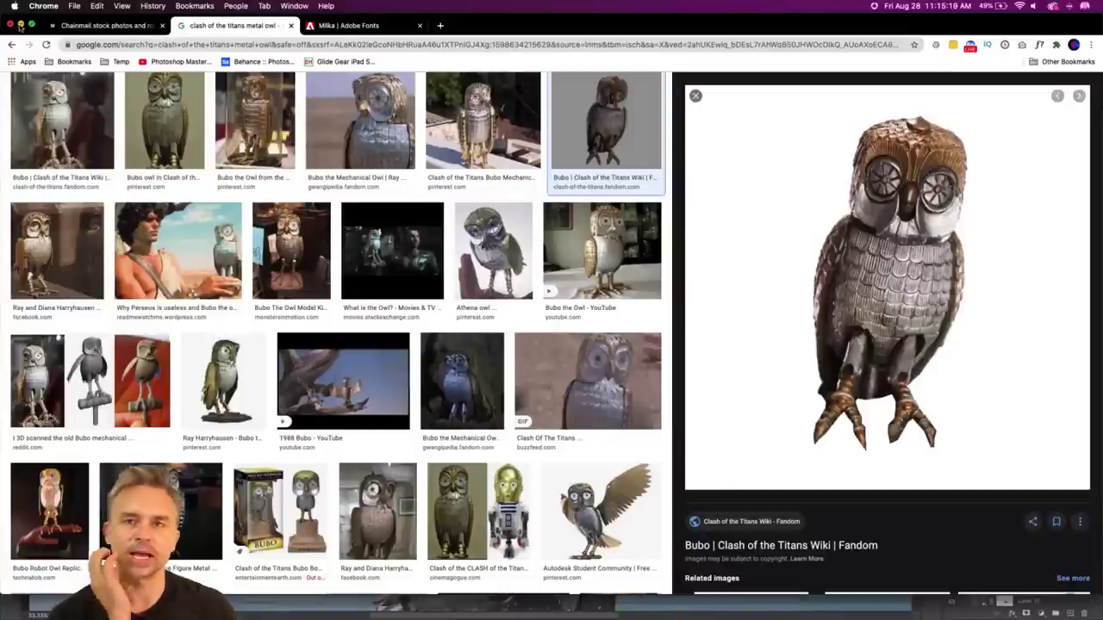
{"action": "left_click", "coordinate": [20, 25]}
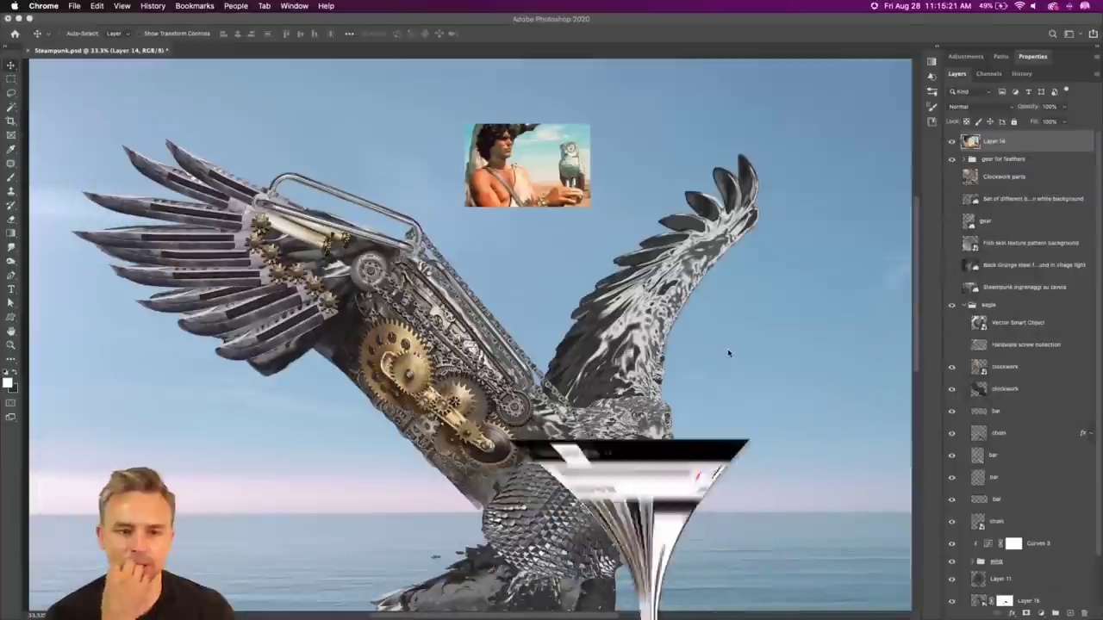
{"action": "left_click", "coordinate": [937, 47]}
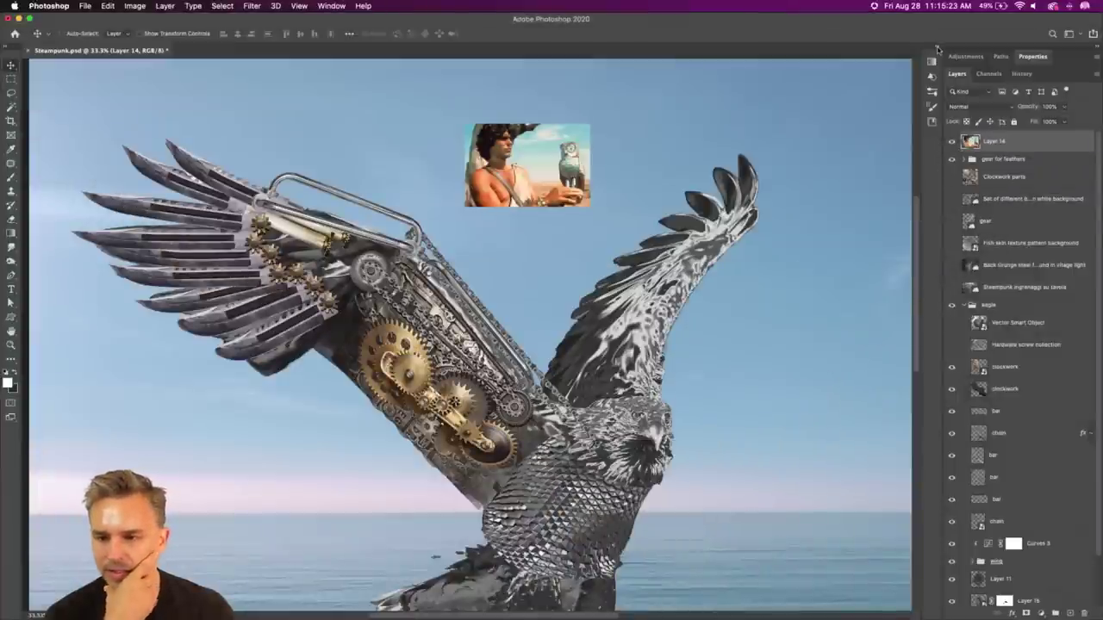
{"action": "scroll", "coordinate": [460, 484], "scroll_direction": "down", "scroll_amount": 5}
{"action": "scroll", "coordinate": [431, 345], "scroll_direction": "up", "scroll_amount": 3}
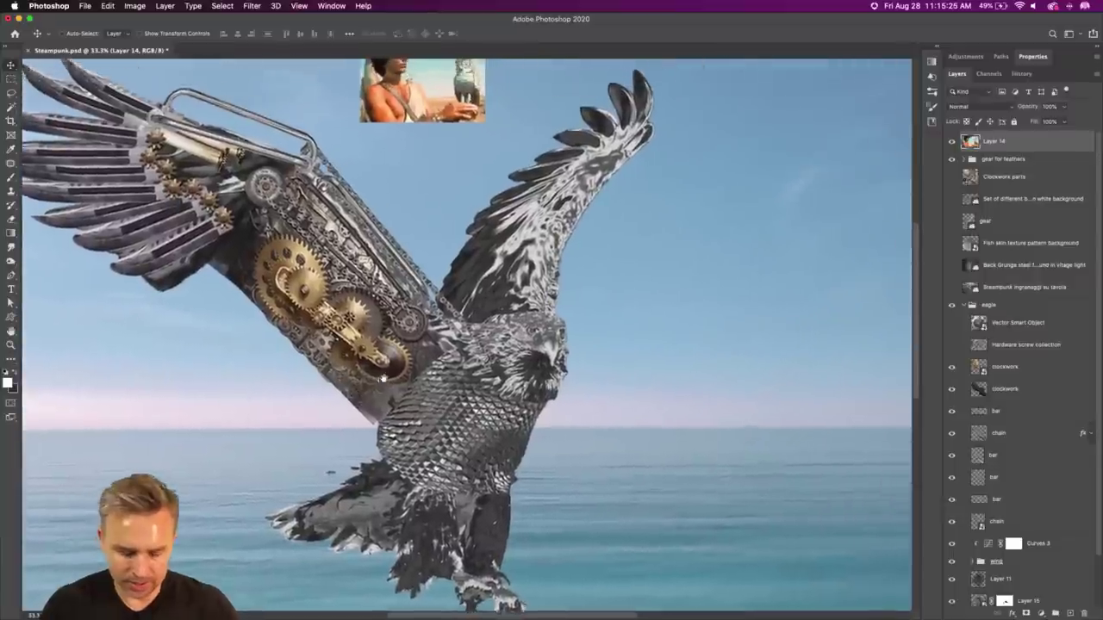
{"action": "scroll", "coordinate": [603, 328], "scroll_direction": "up", "scroll_amount": 5}
Step: Switch to Adobe Dimension, return the Cone file to Design mode and apply the standard Metal material to Cone 2
{"action": "mouse_move", "coordinate": [278, 617]}
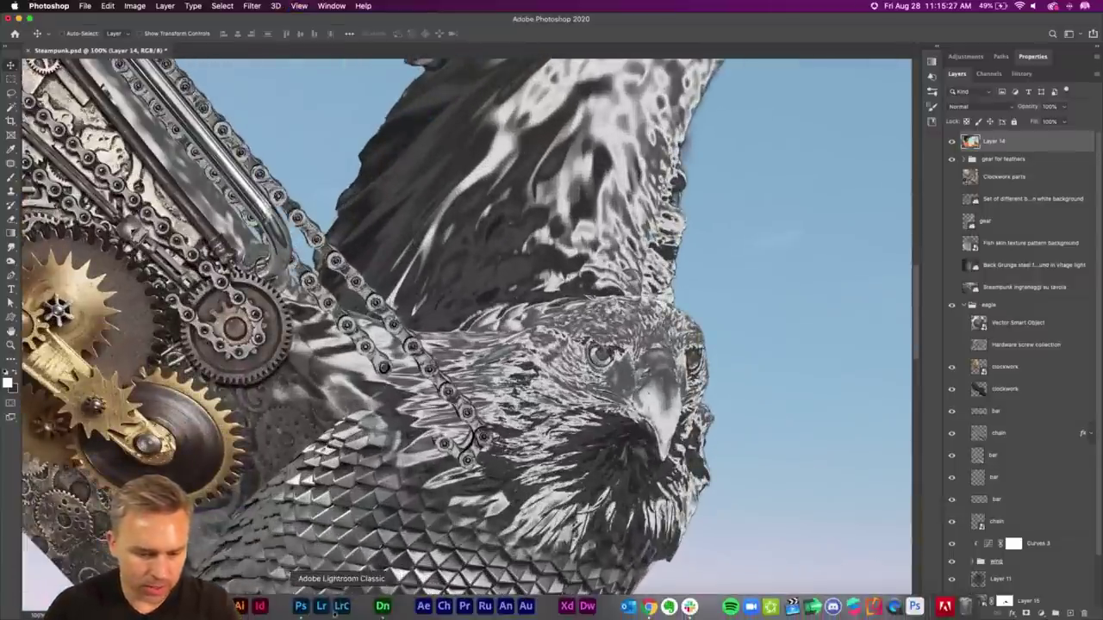
{"action": "left_click", "coordinate": [383, 605]}
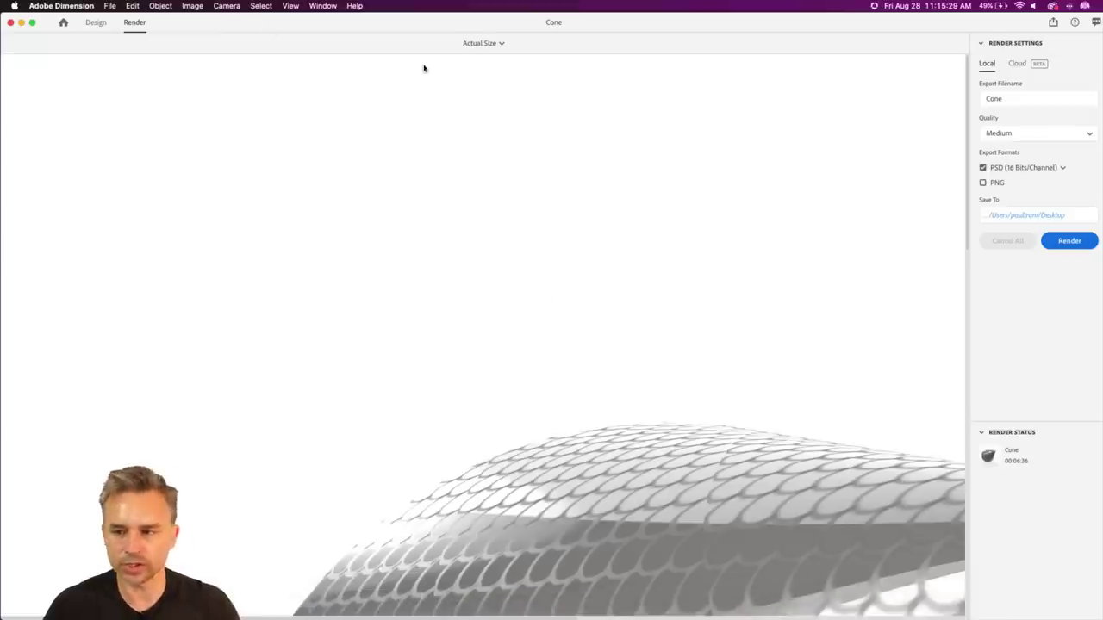
{"action": "left_click", "coordinate": [94, 24]}
{"action": "left_click_drag", "start_coordinate": [588, 188], "coordinate": [561, 337]}
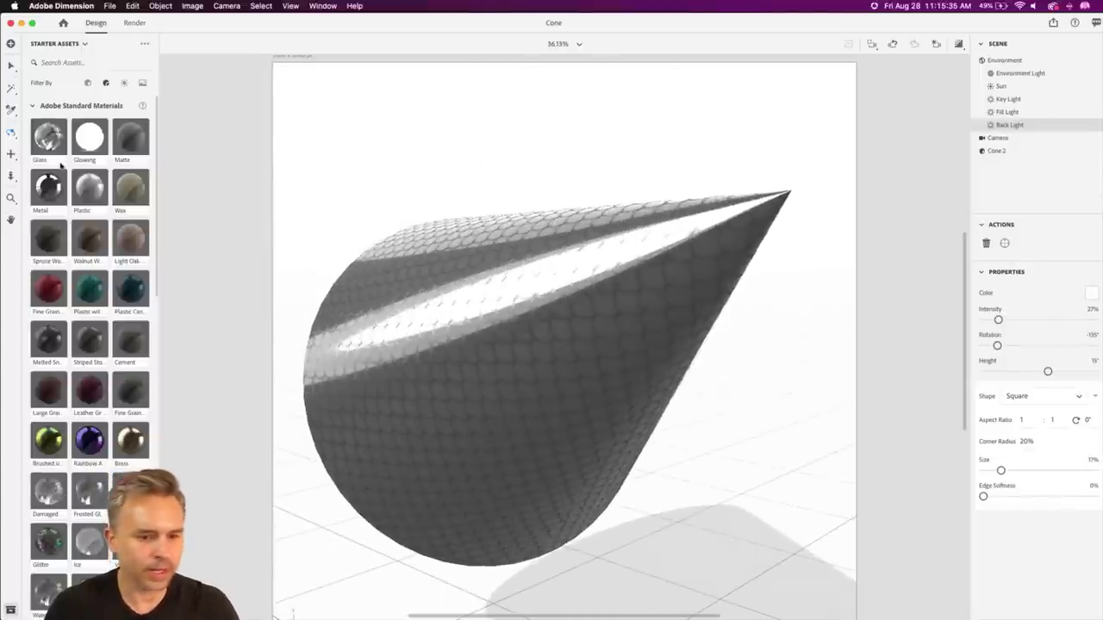
{"action": "left_click_drag", "start_coordinate": [46, 186], "coordinate": [994, 151]}
{"action": "mouse_move", "coordinate": [556, 216]}
{"action": "left_mouse_down"}
{"action": "mouse_move", "coordinate": [480, 155]}
{"action": "mouse_move", "coordinate": [547, 214]}
{"action": "mouse_move", "coordinate": [529, 227]}
{"action": "mouse_move", "coordinate": [541, 209]}
{"action": "left_mouse_up"}
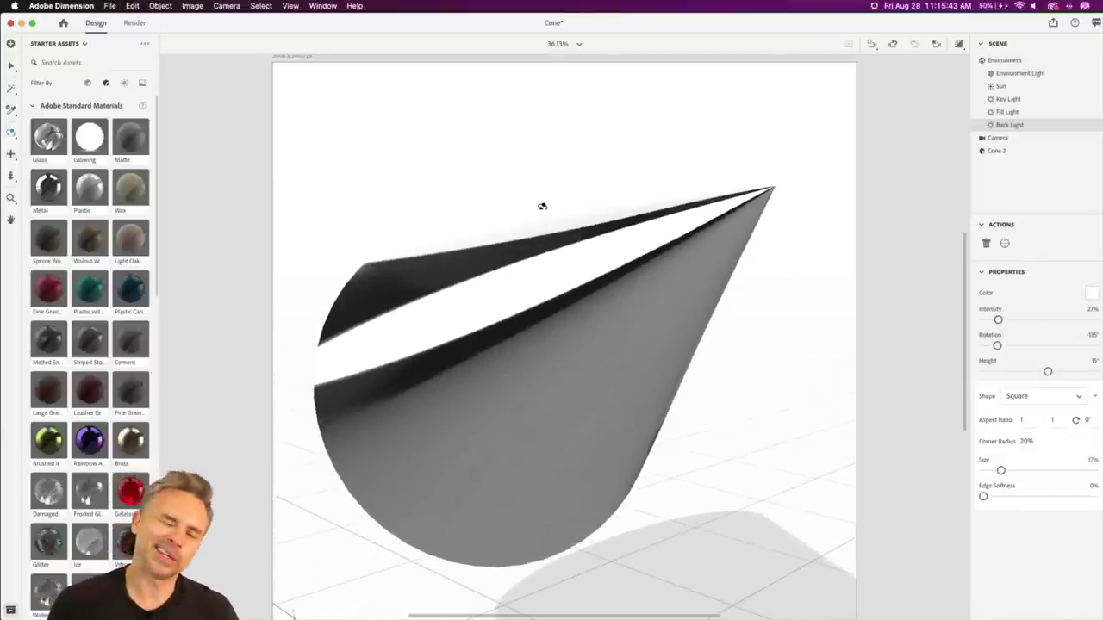
Step: Show the graphics of the Steampunk library in place of the starter assets
{"action": "left_click", "coordinate": [68, 45]}
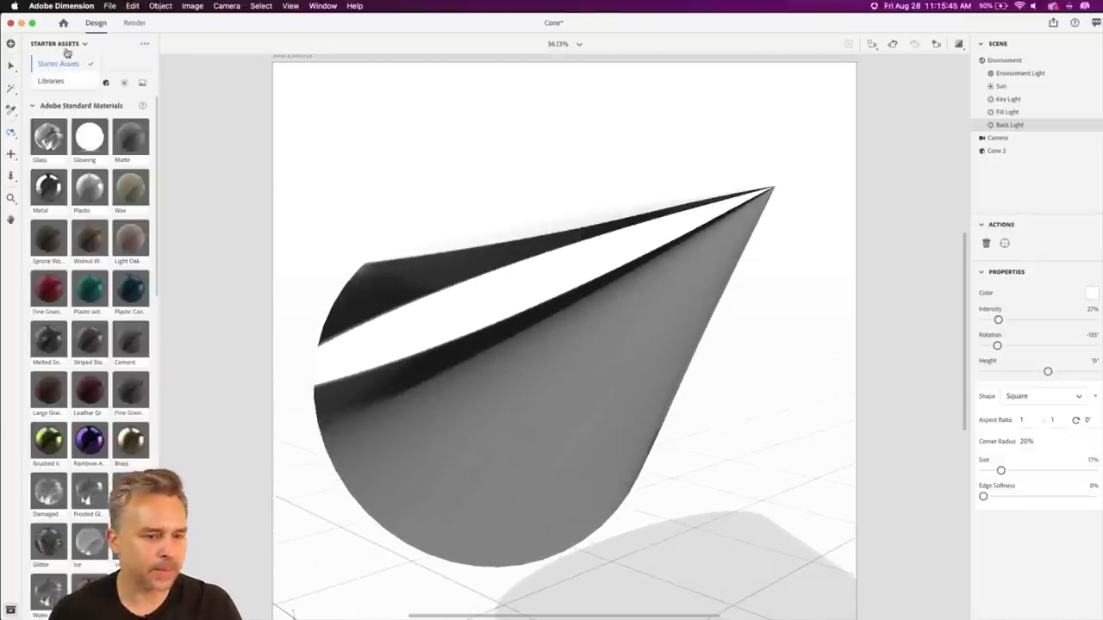
{"action": "left_click", "coordinate": [55, 78]}
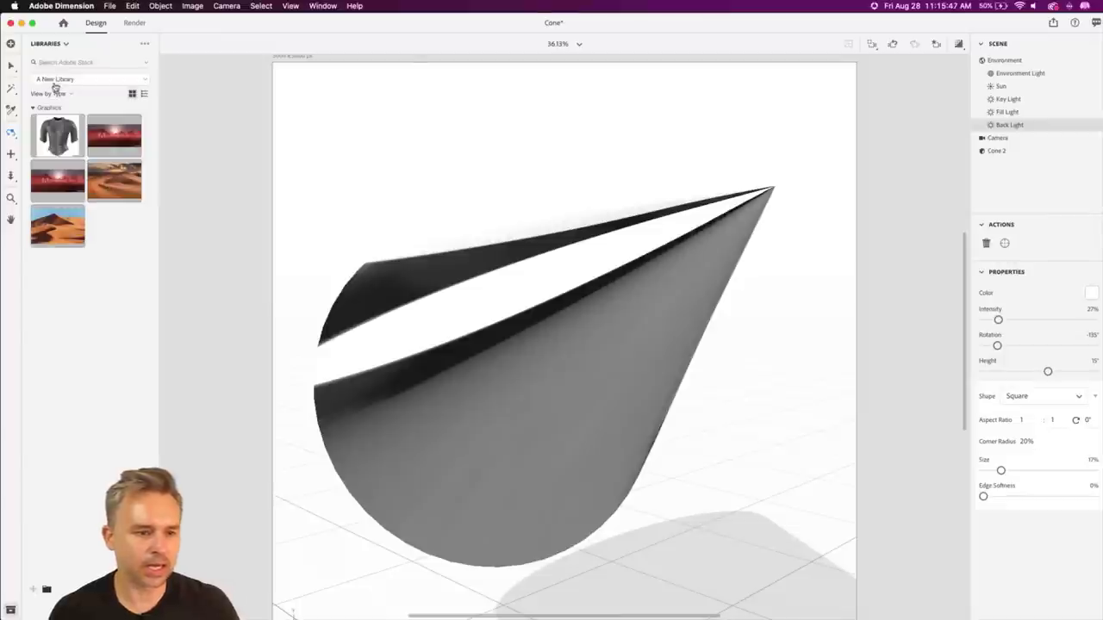
{"action": "left_click", "coordinate": [55, 79]}
{"action": "left_click", "coordinate": [57, 101]}
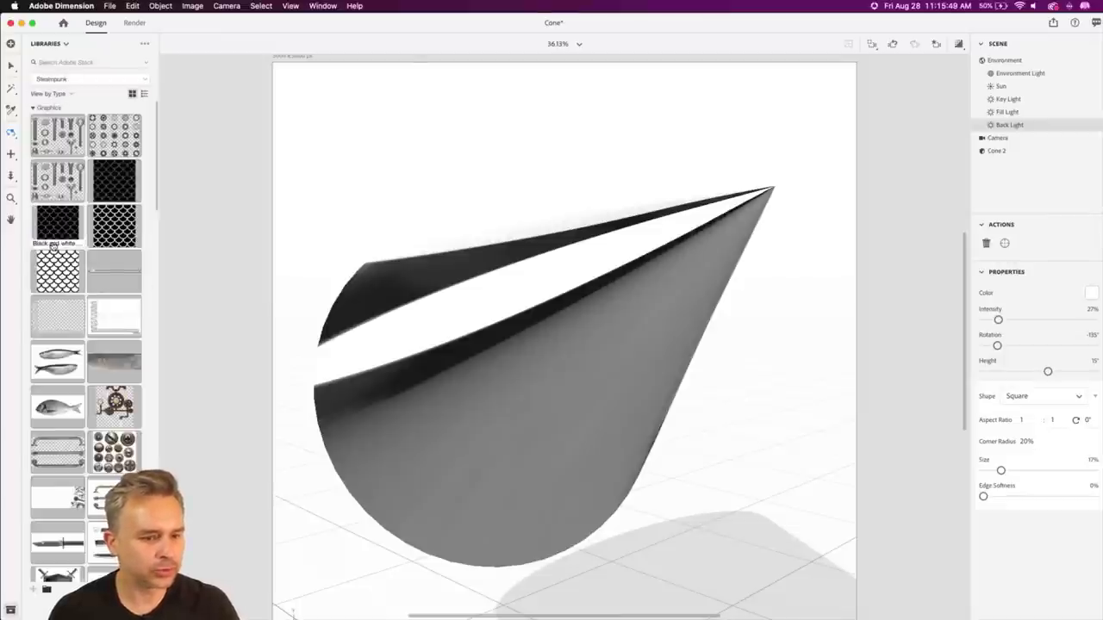
Step: Open the Metal material of Cone 2 and examine the cone with its tip facing the viewer
{"action": "left_click", "coordinate": [992, 153]}
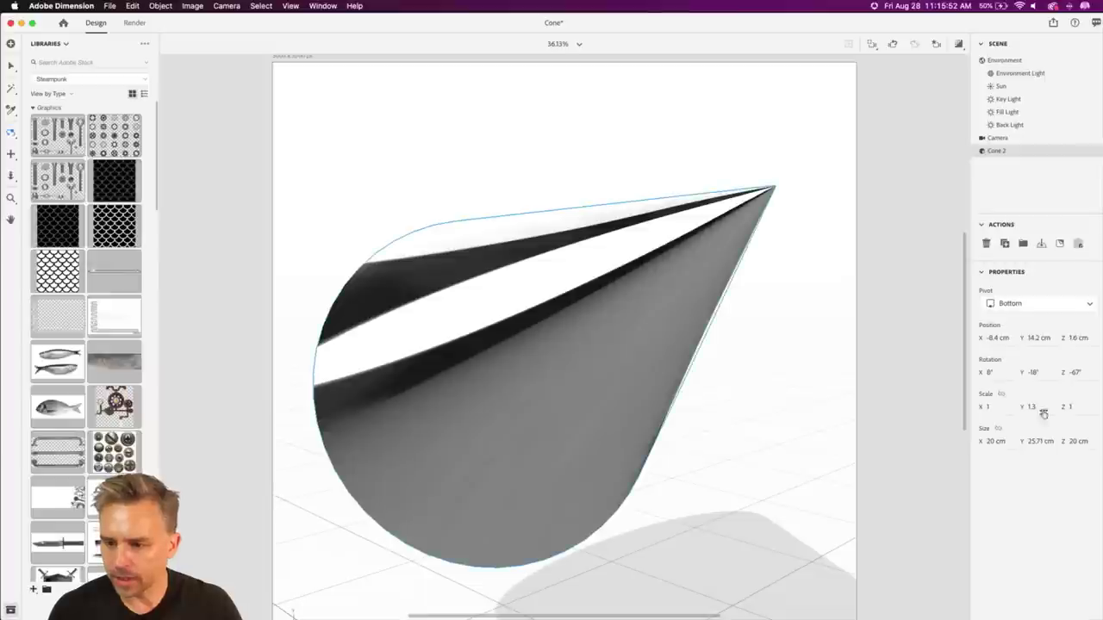
{"action": "double_click", "coordinate": [976, 153]}
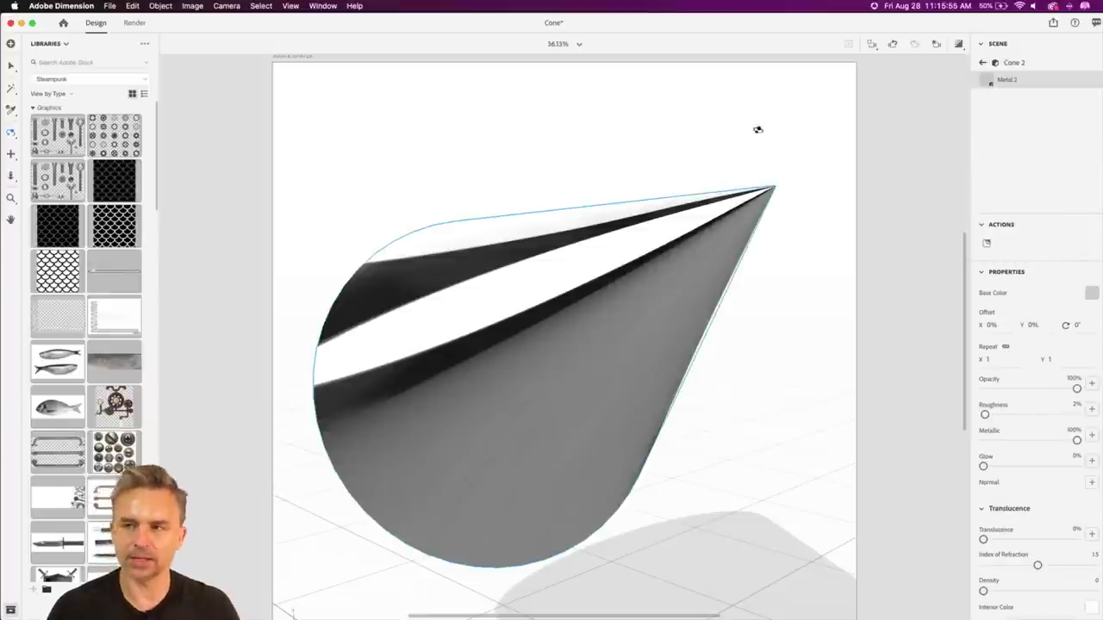
{"action": "left_click_drag", "start_coordinate": [692, 260], "coordinate": [609, 371]}
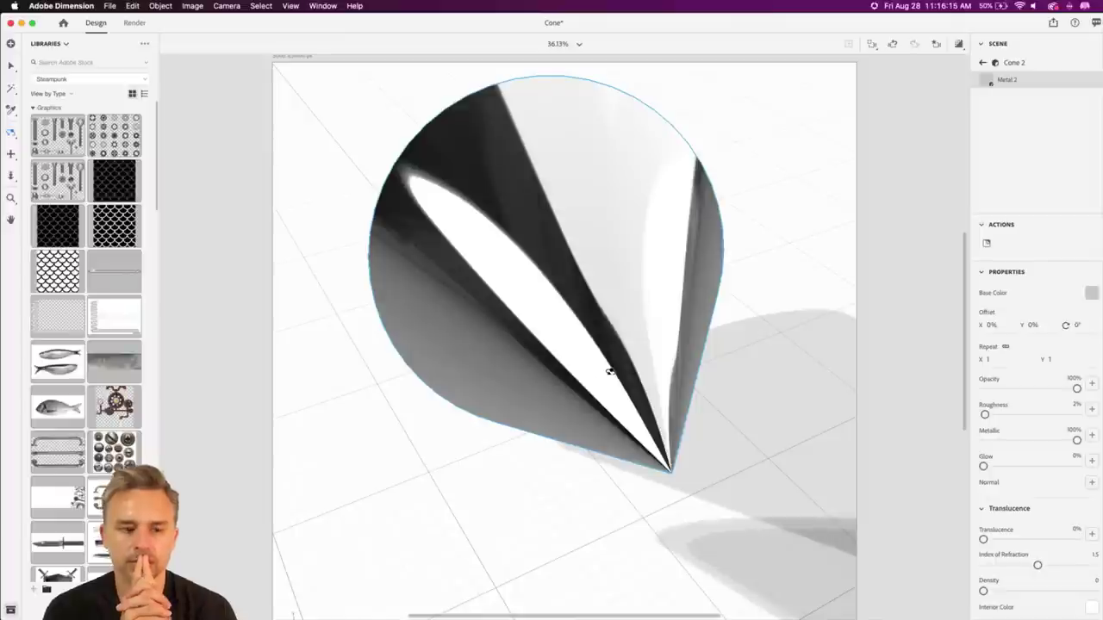
Step: Return to the scene list, deselect the cone and open the choice between starter assets and libraries
{"action": "left_click", "coordinate": [982, 63]}
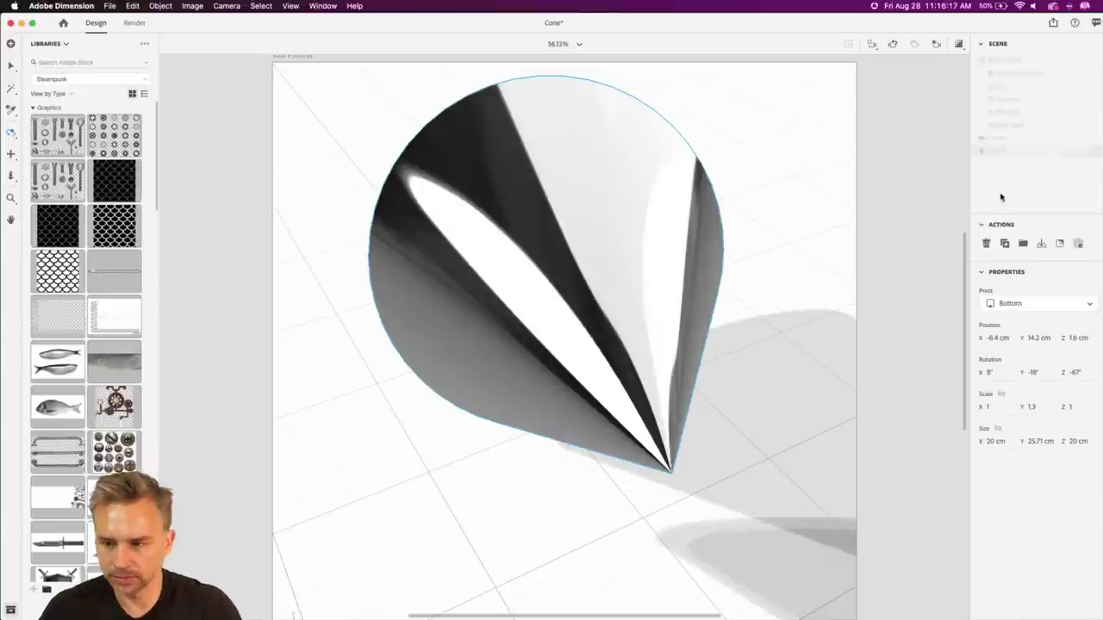
{"action": "left_click", "coordinate": [1000, 197]}
{"action": "left_click", "coordinate": [51, 75]}
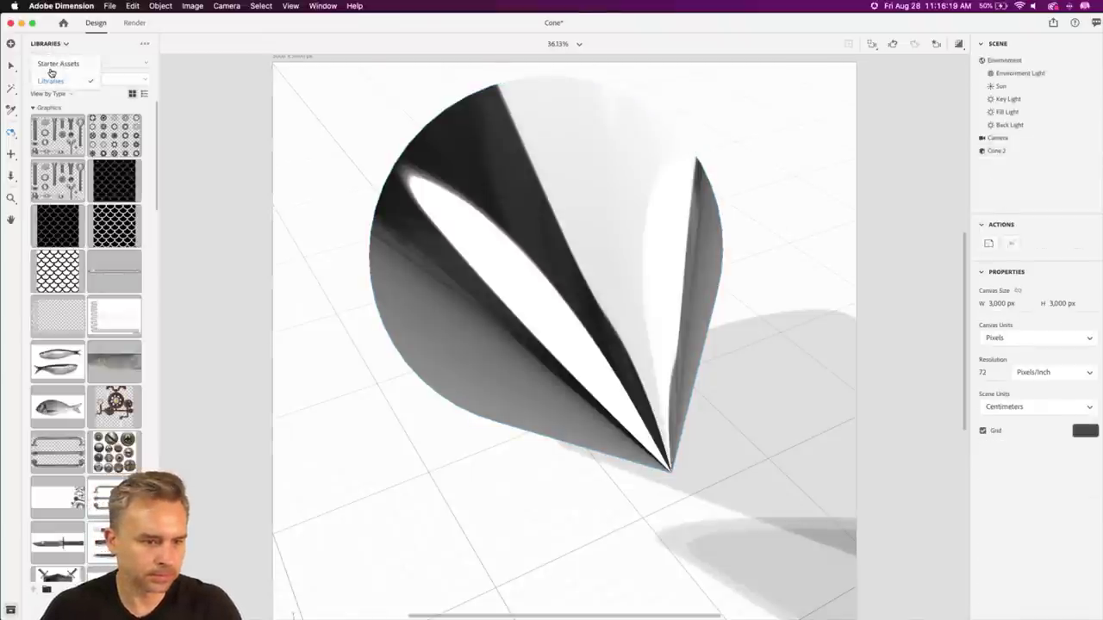